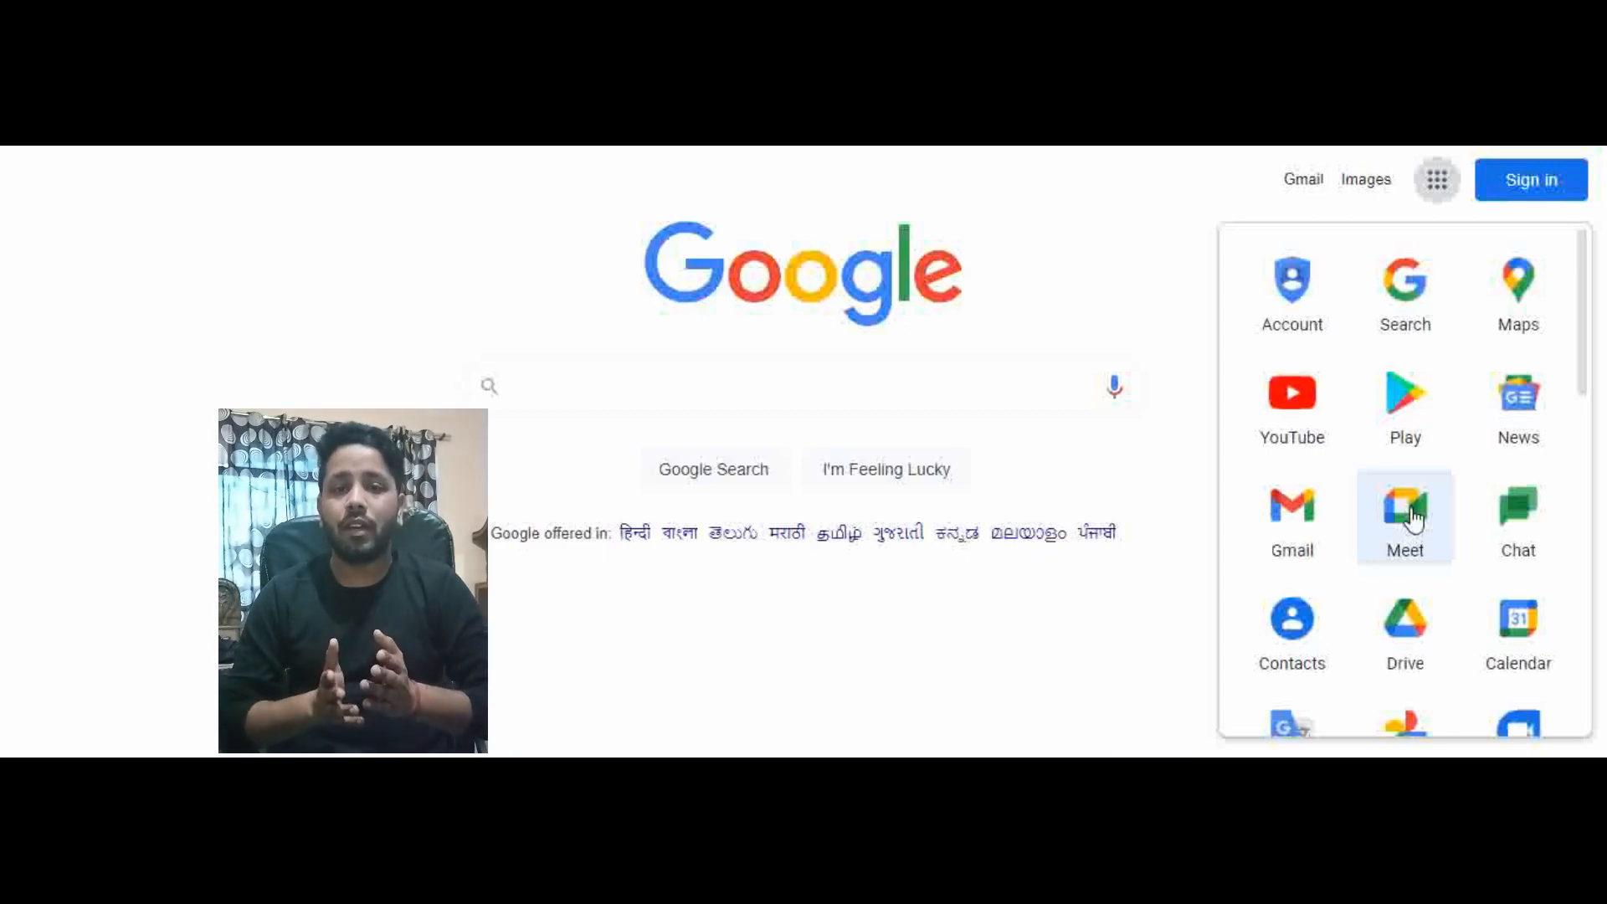
Step: Look through the full list of Google apps offered on the signed-out Google home page
scroll(1413, 518, "down", 2)
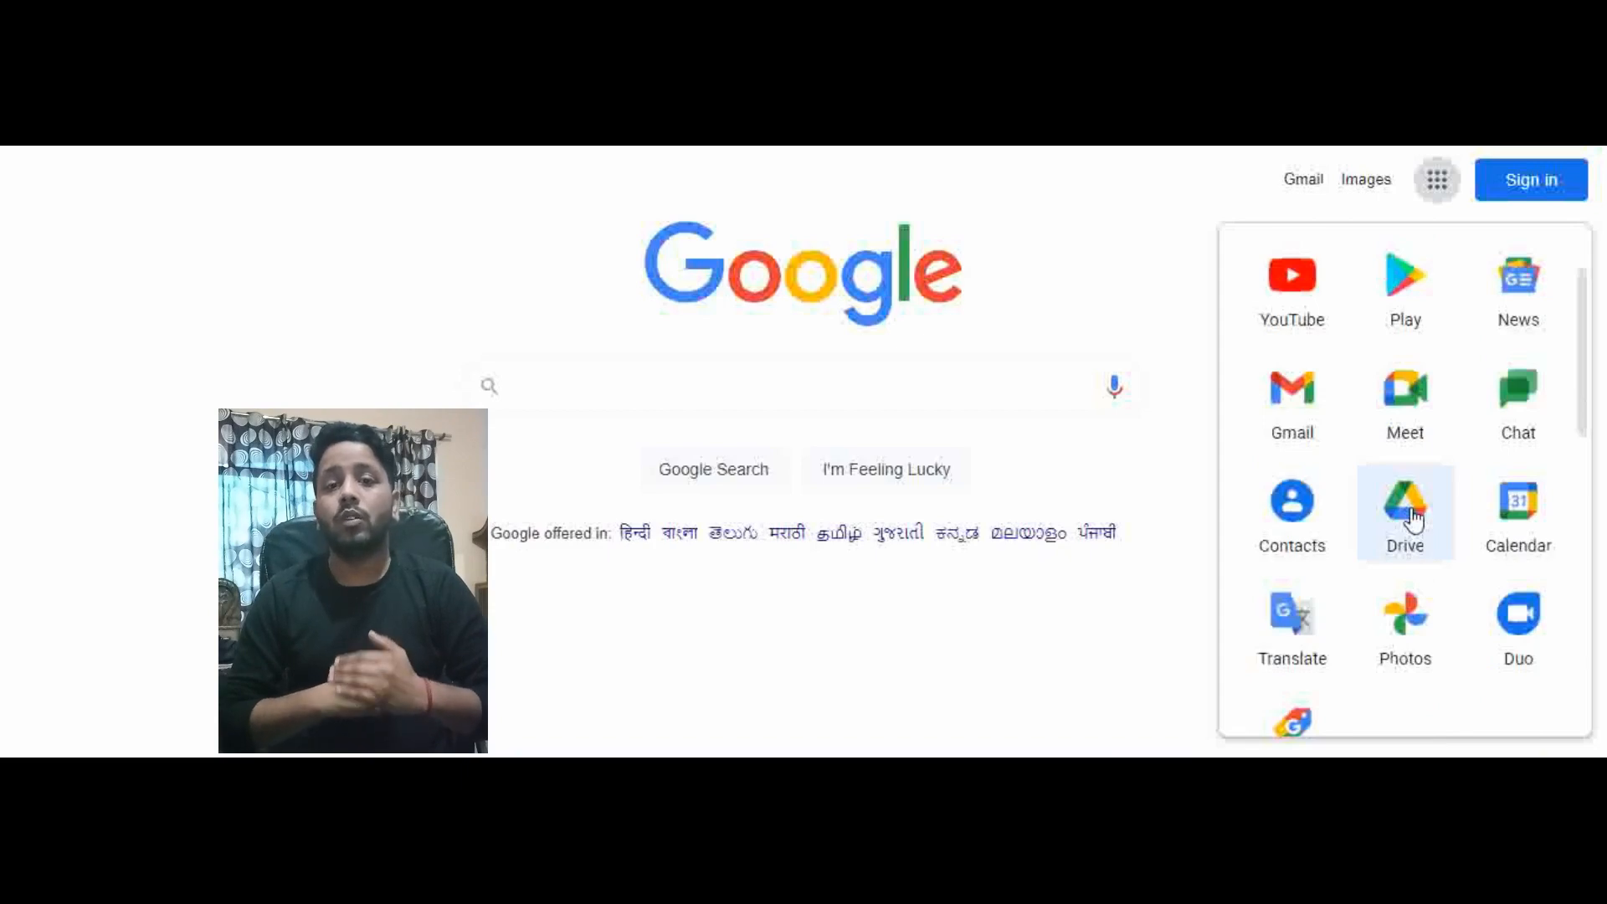
scroll(1413, 519, "up", 2)
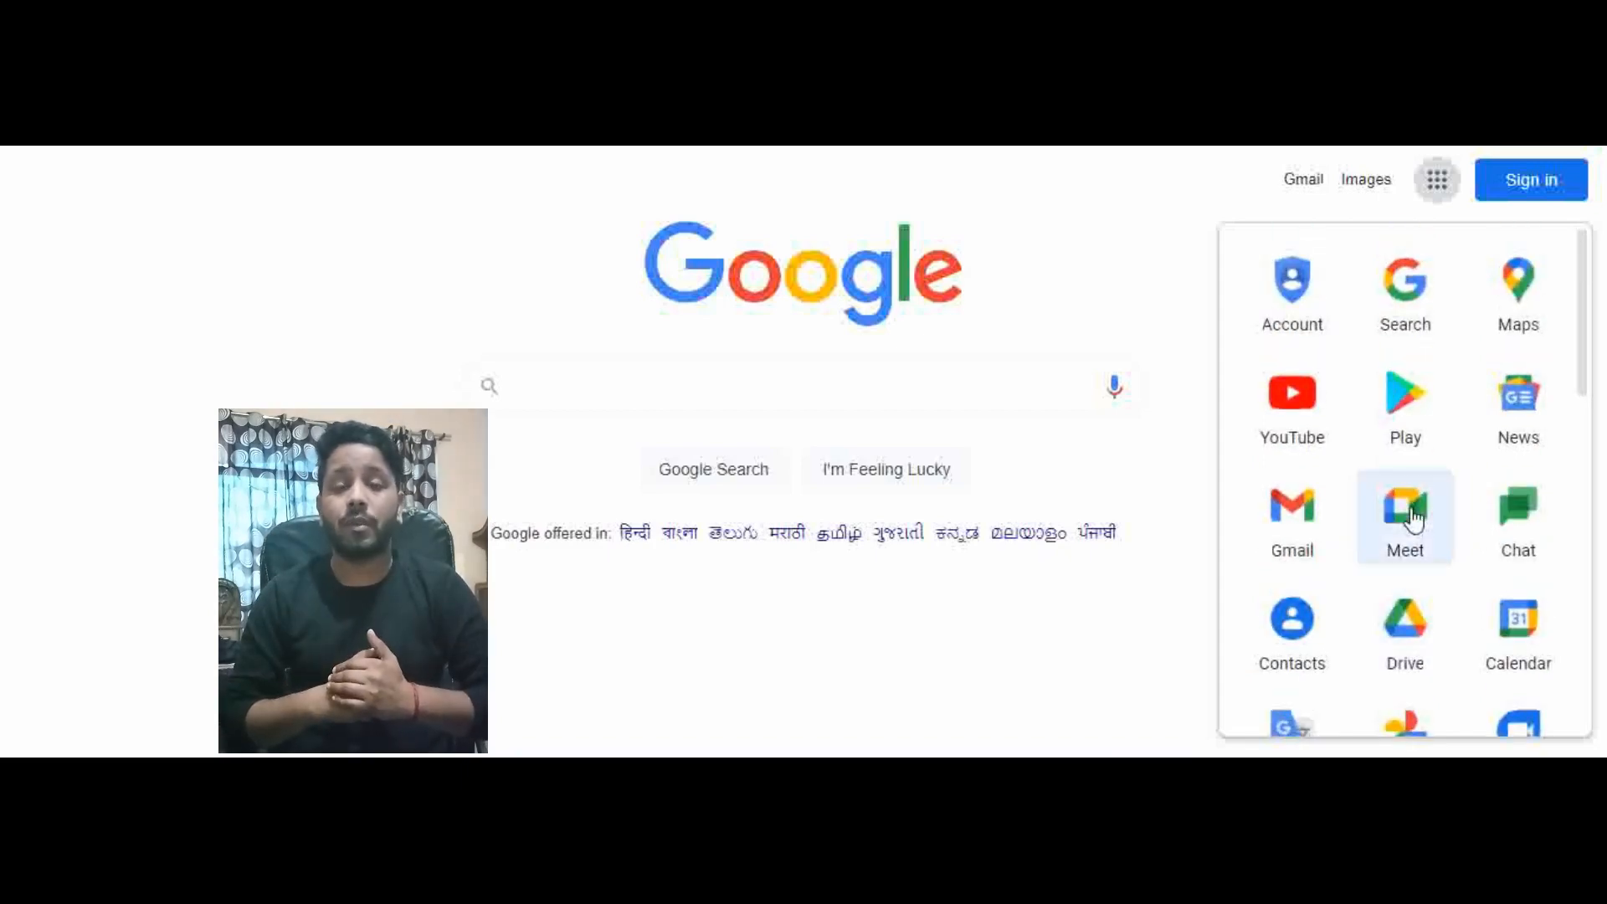
left_click(1426, 318)
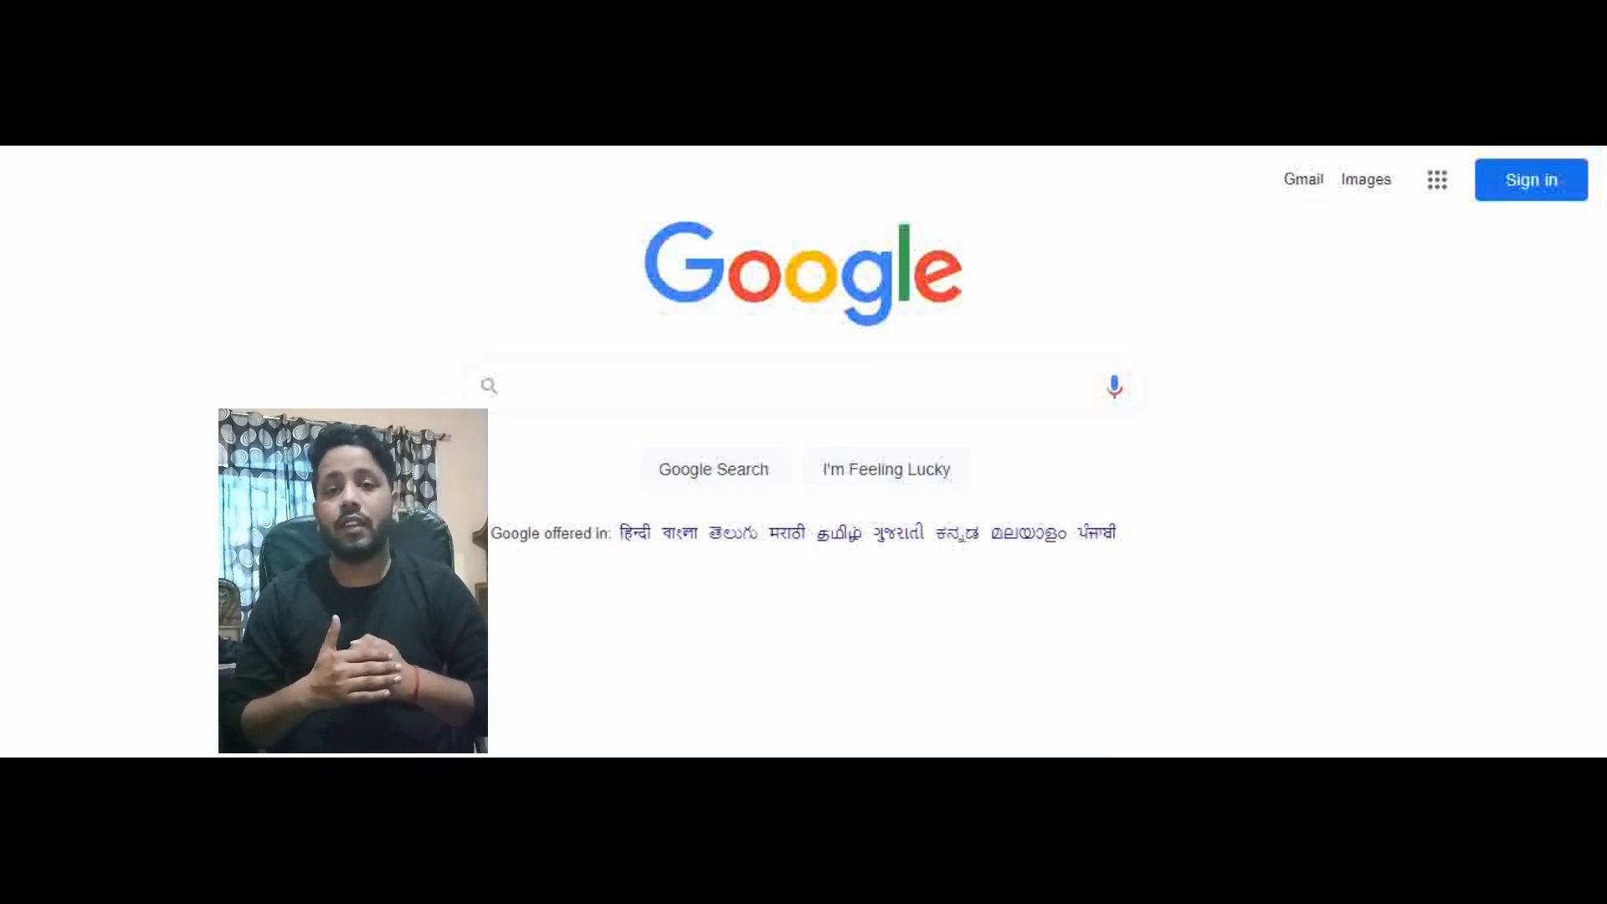
left_click(1435, 183)
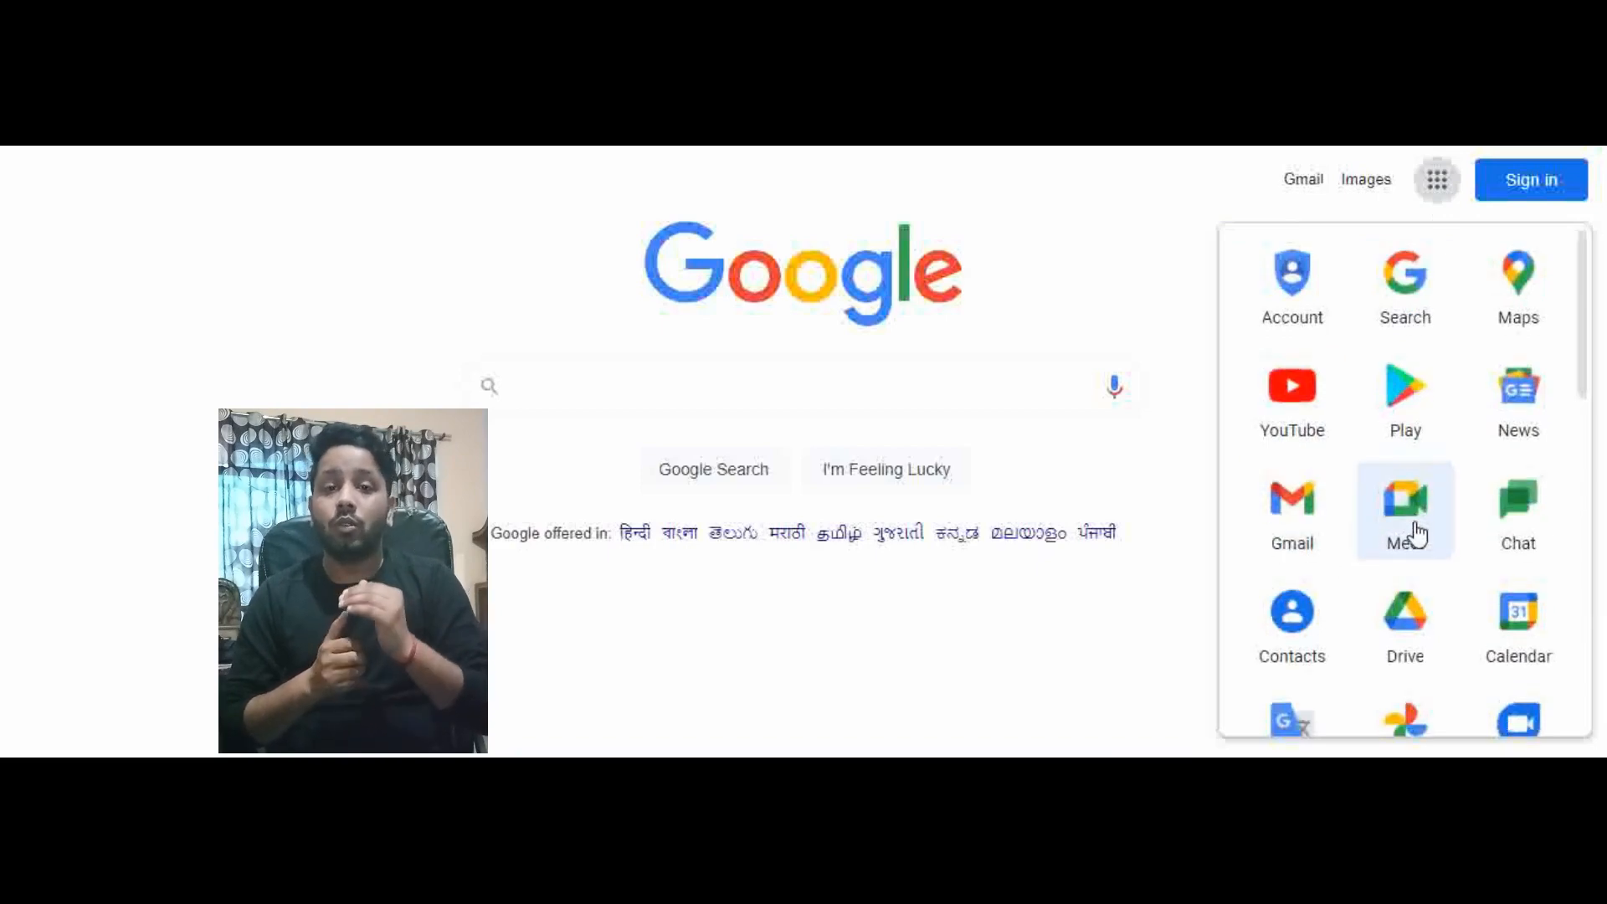
scroll(1412, 536, "down", 7)
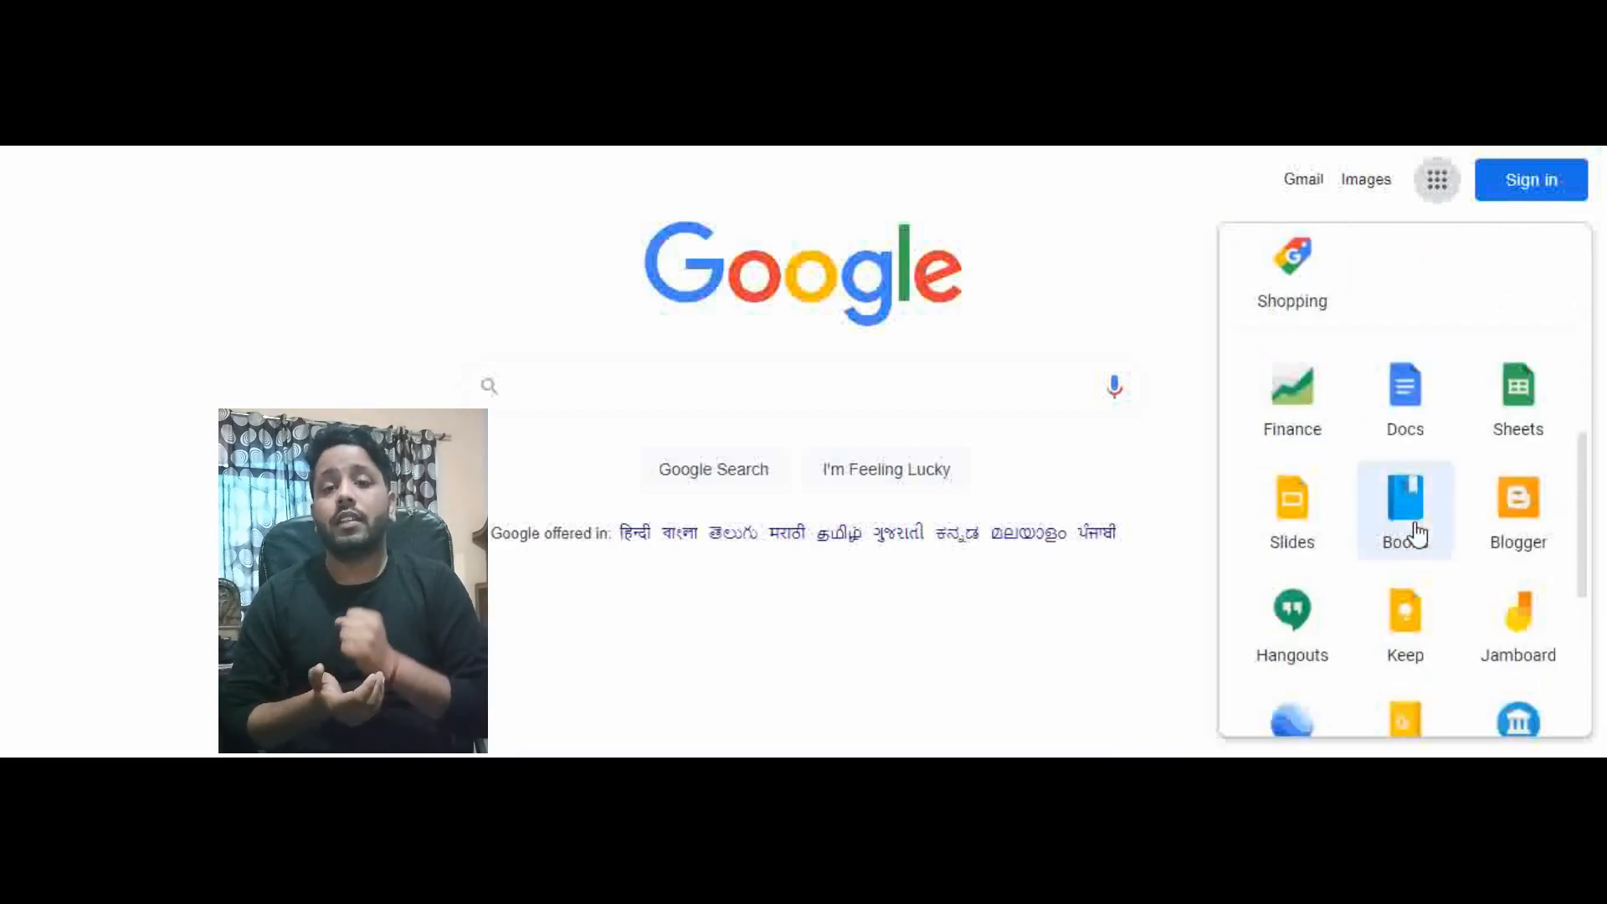
scroll(1415, 532, "up", 7)
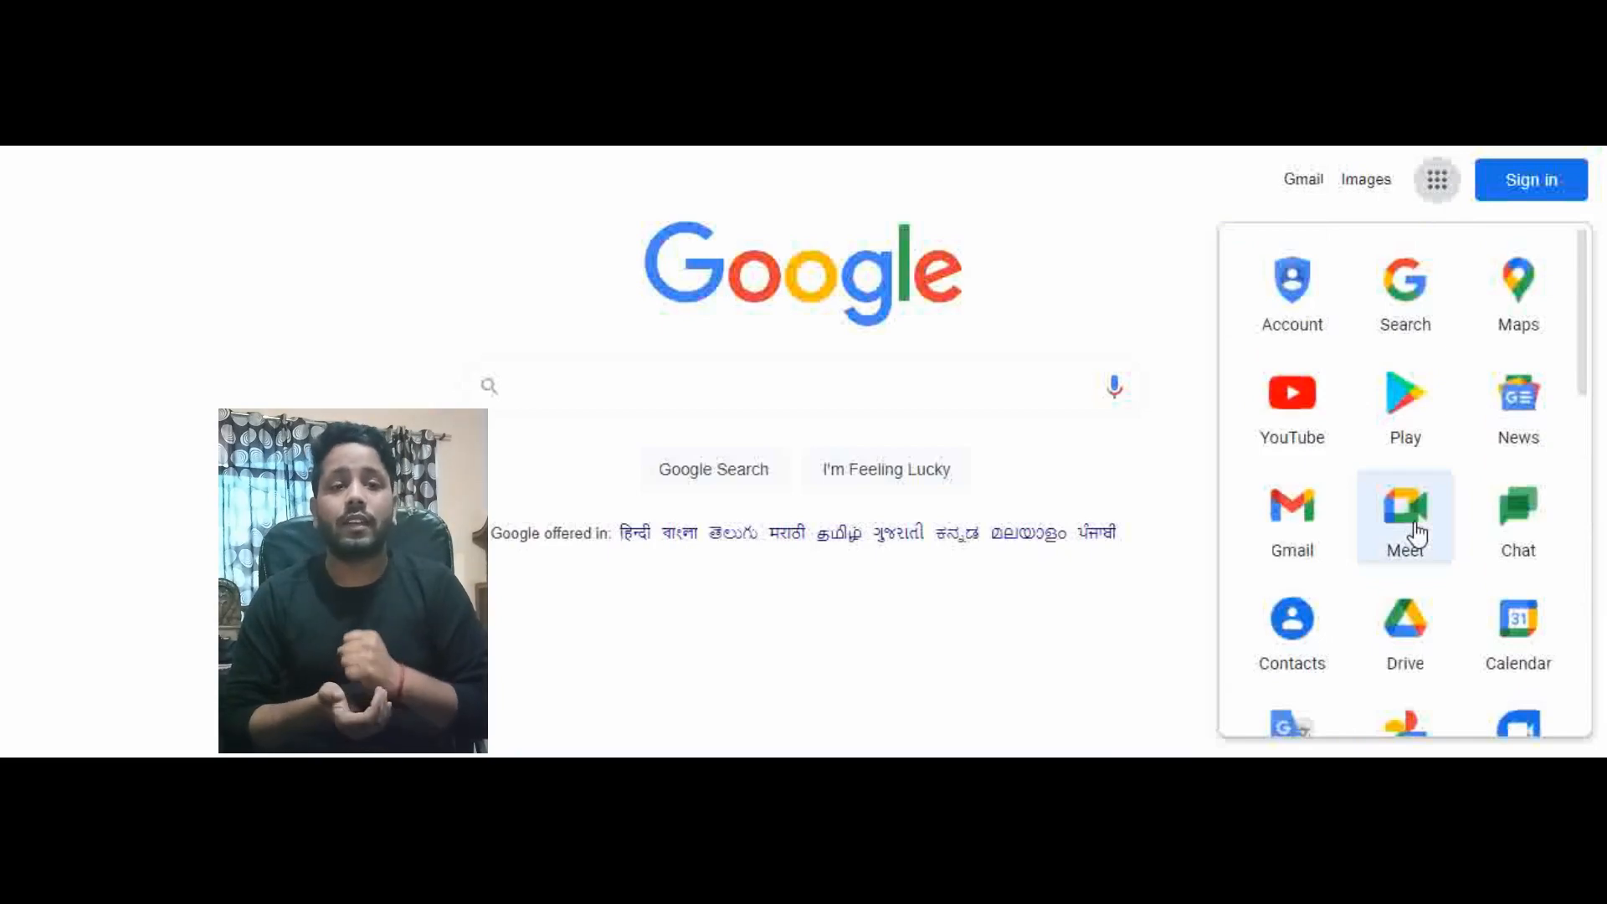
scroll(1416, 533, "down", 8)
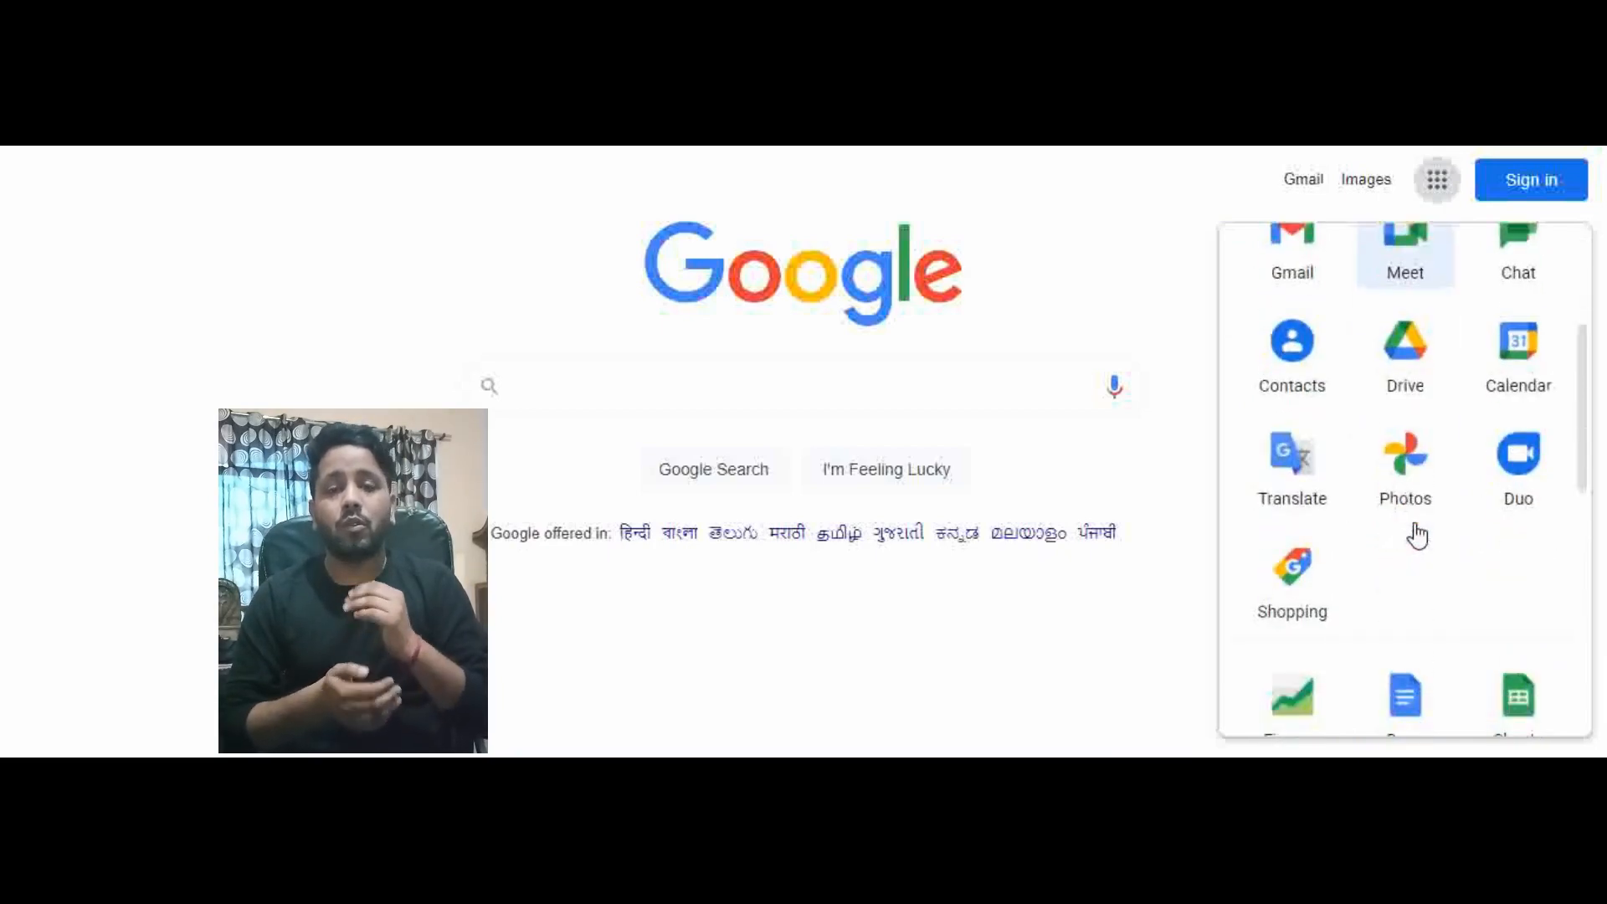
scroll(1416, 533, "down", 1)
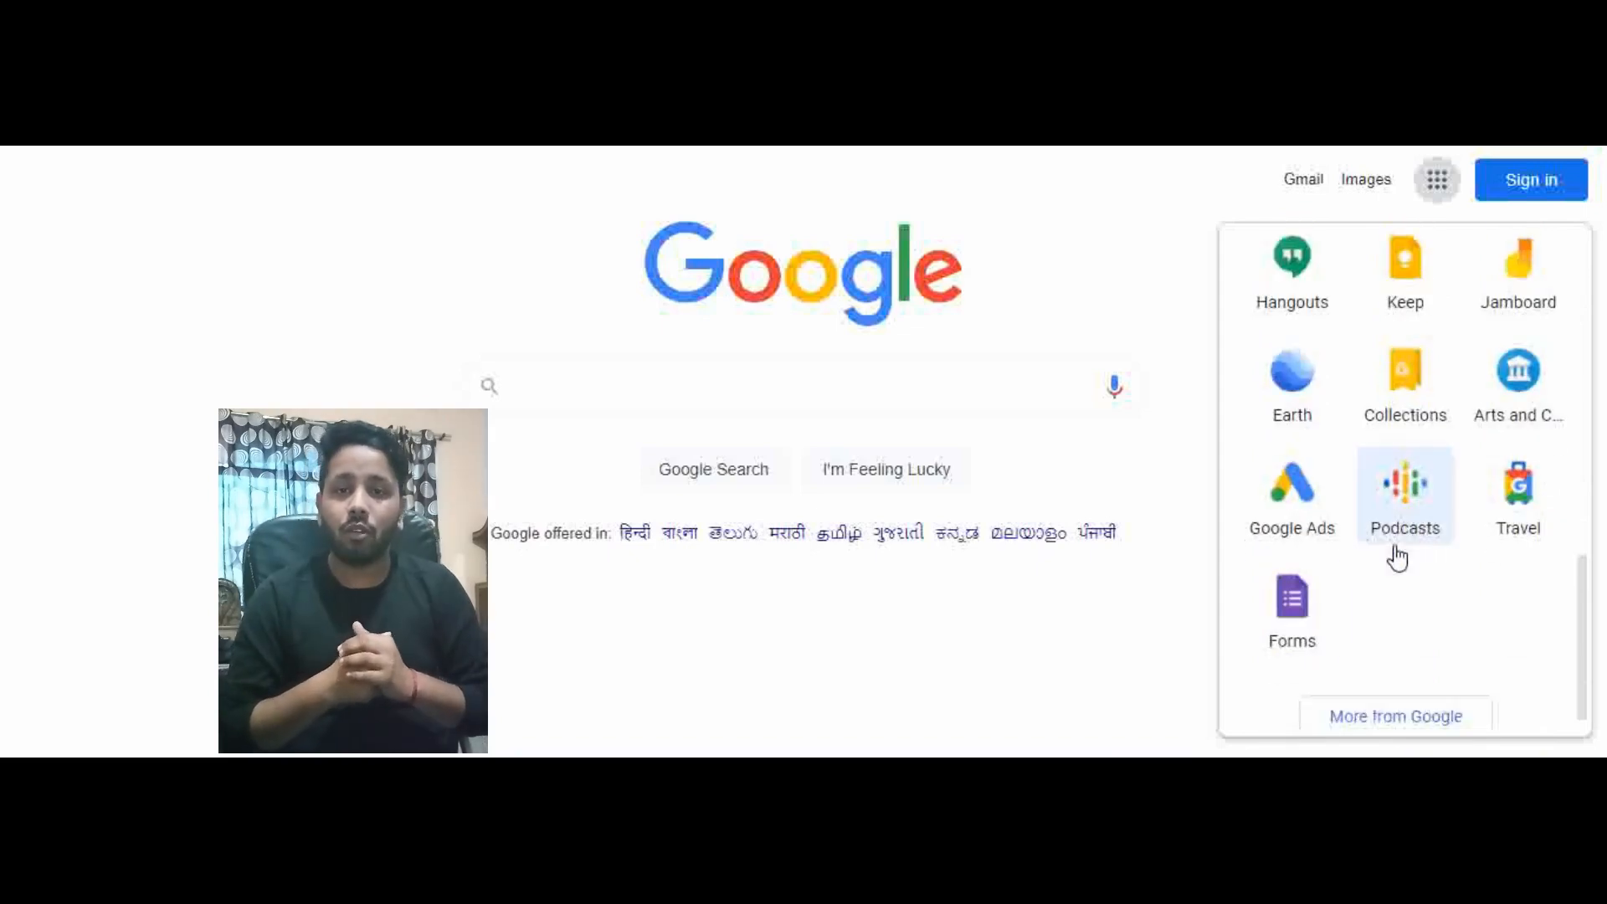
scroll(1354, 561, "up", 6)
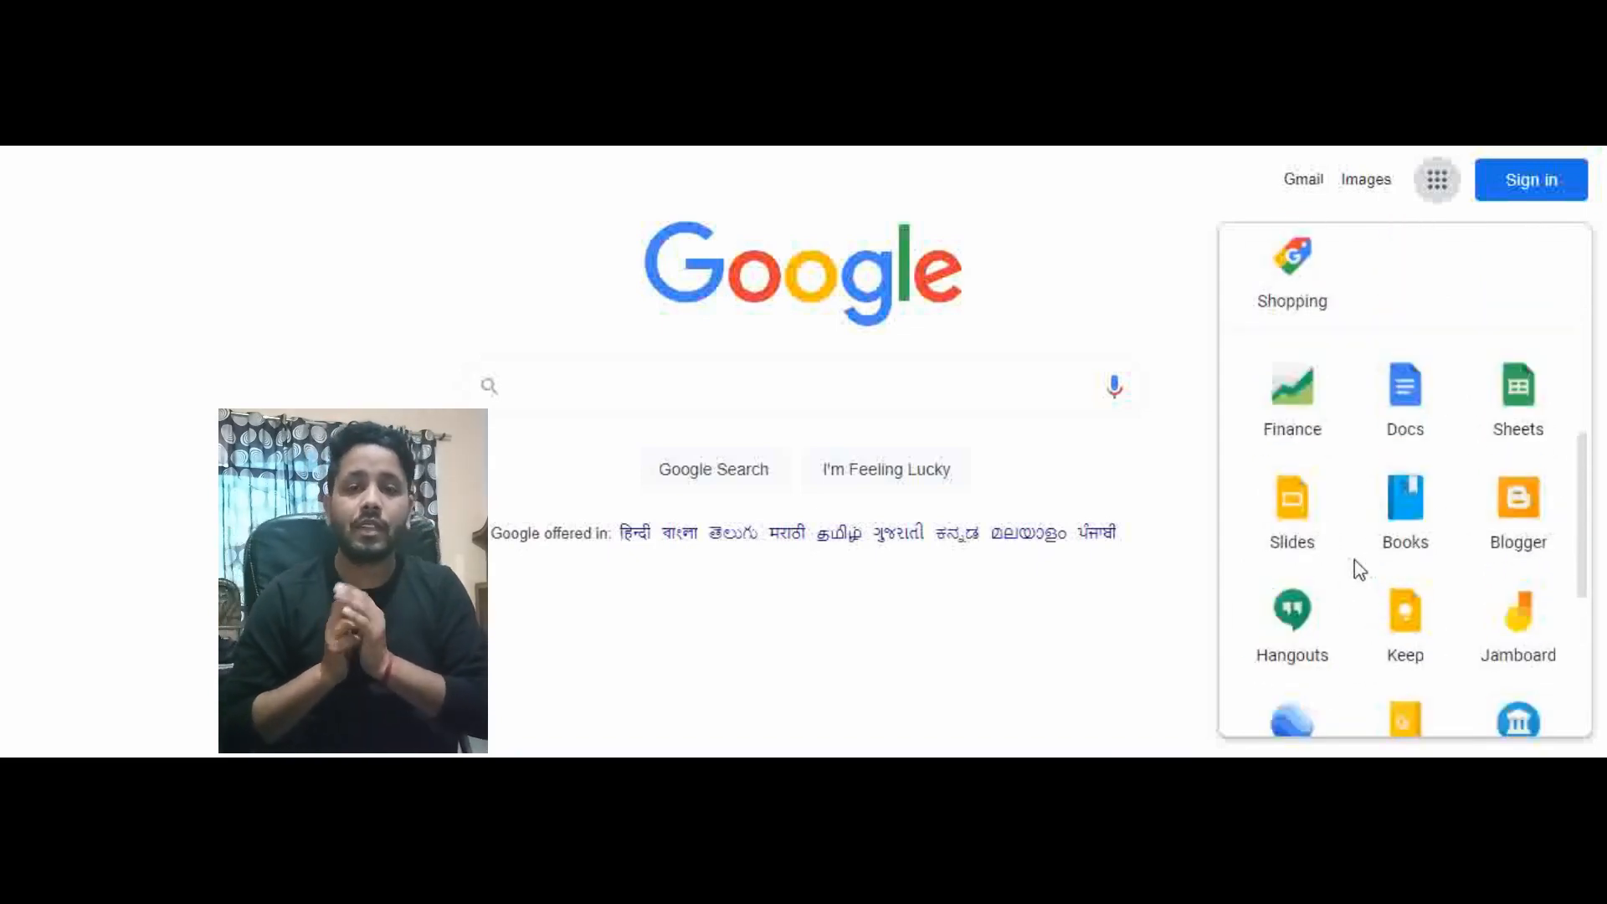
scroll(1356, 556, "up", 4)
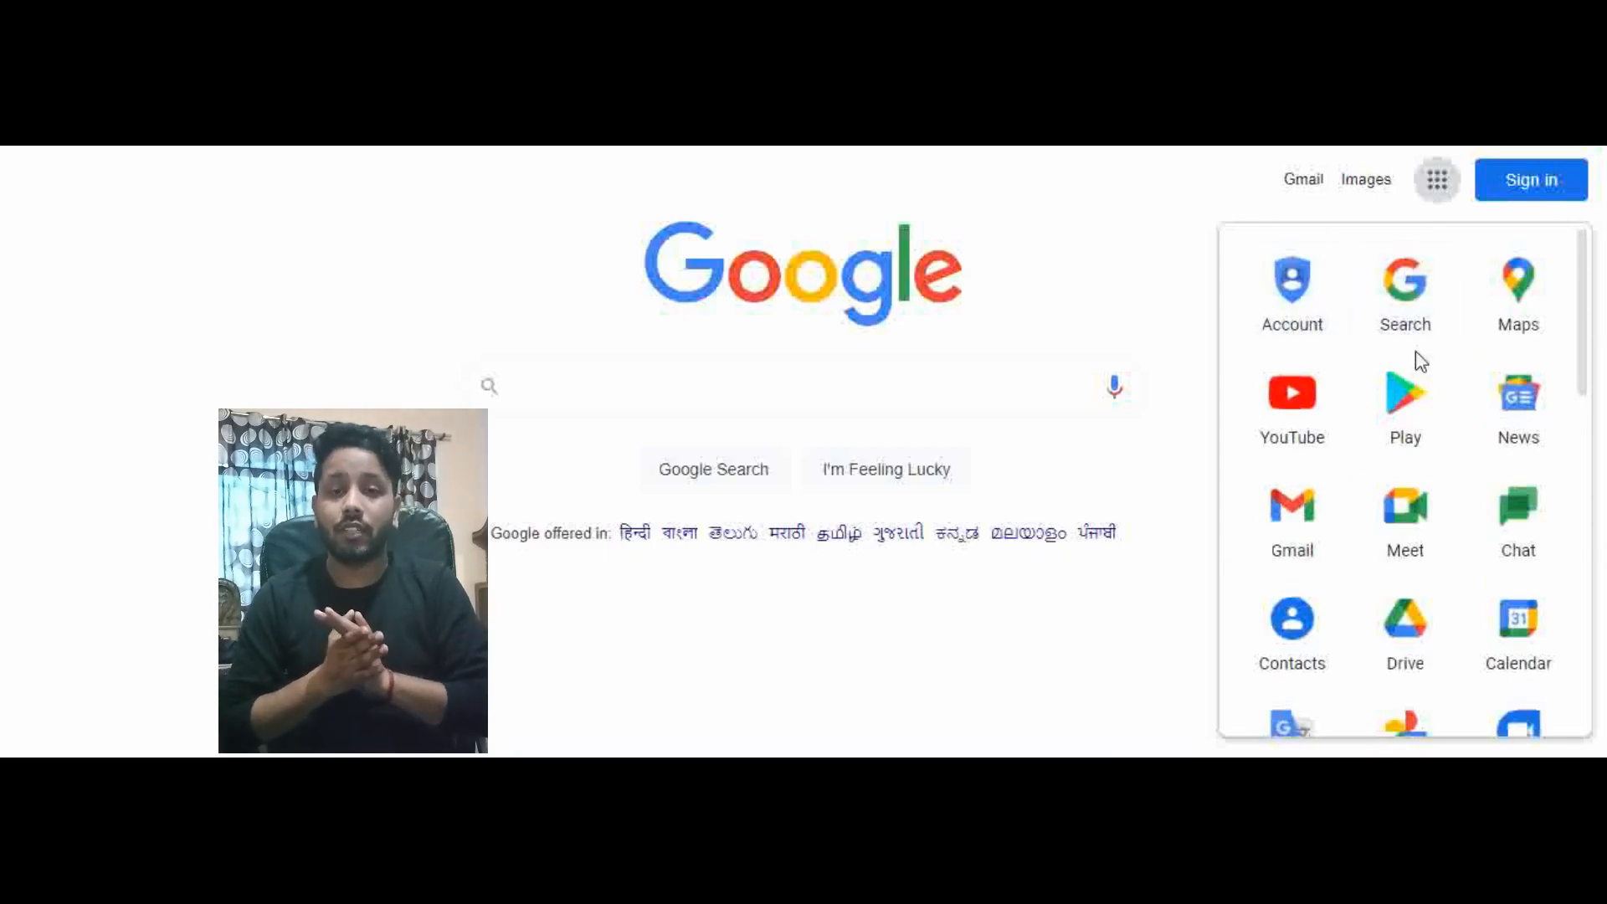
scroll(1334, 409, "down", 3)
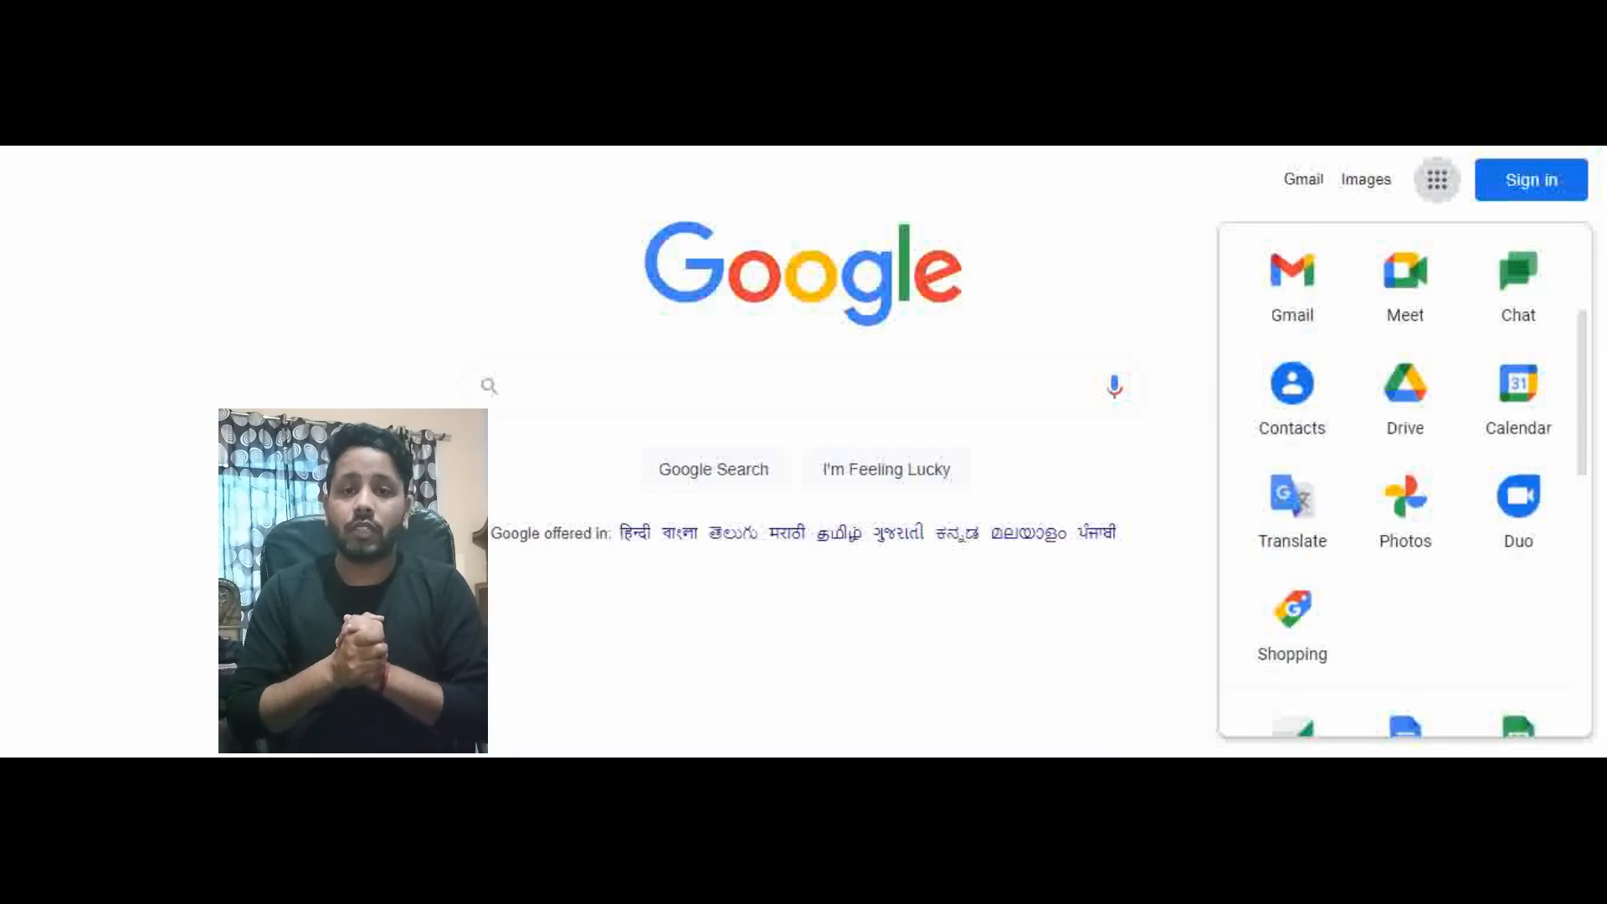
left_click(1093, 682)
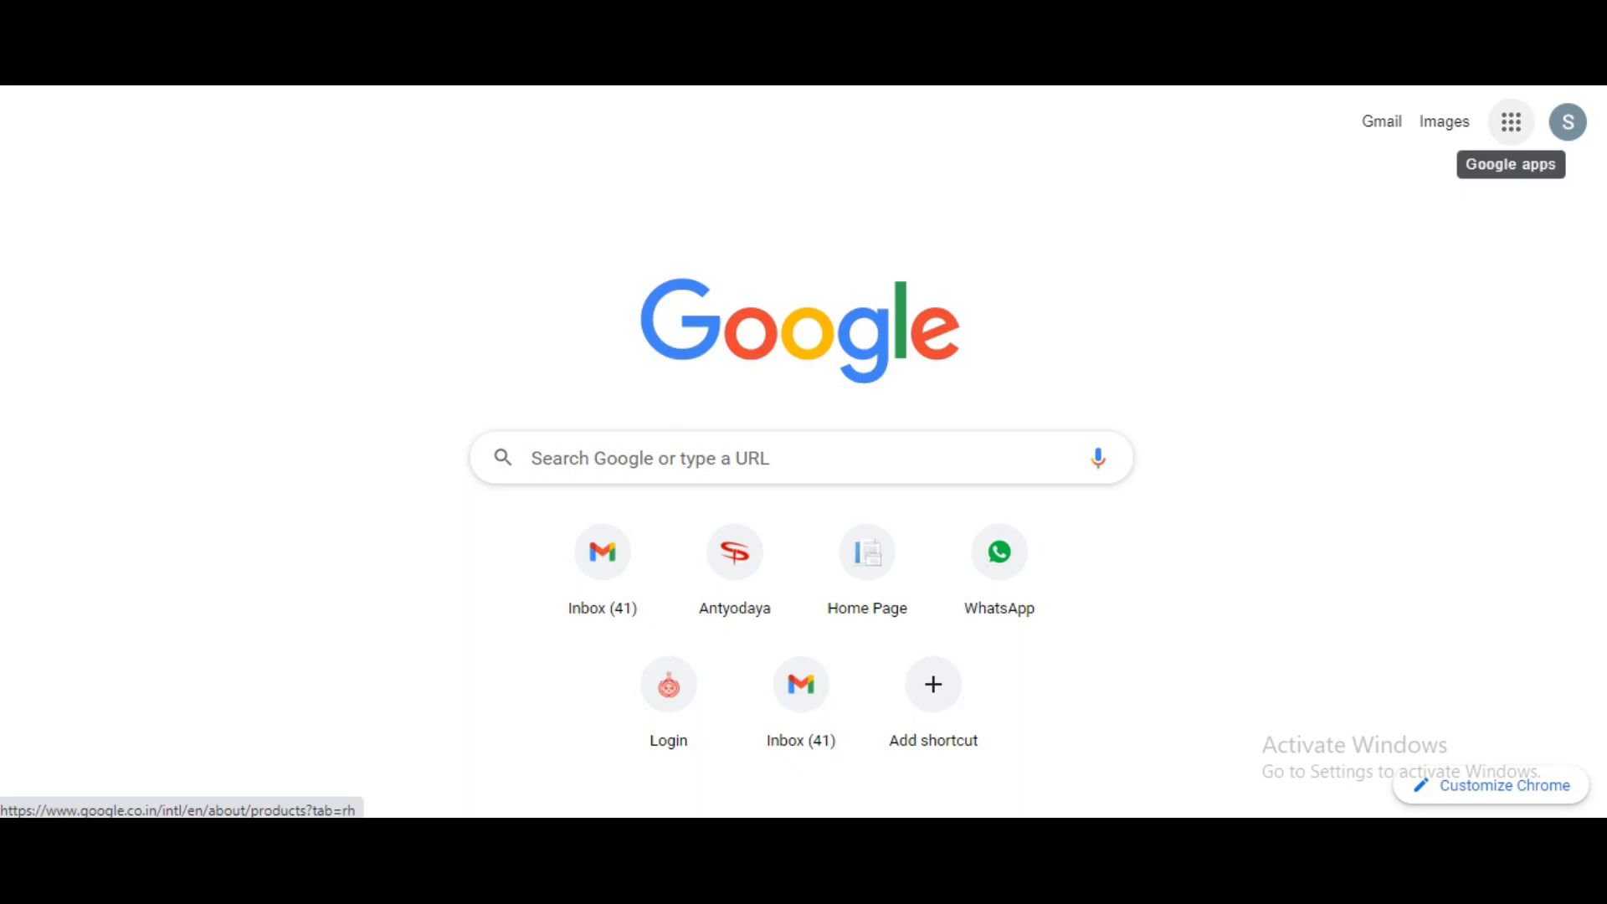
Step: Find Forms among the Google apps of the signed-in account and open Google Forms
left_click(1510, 122)
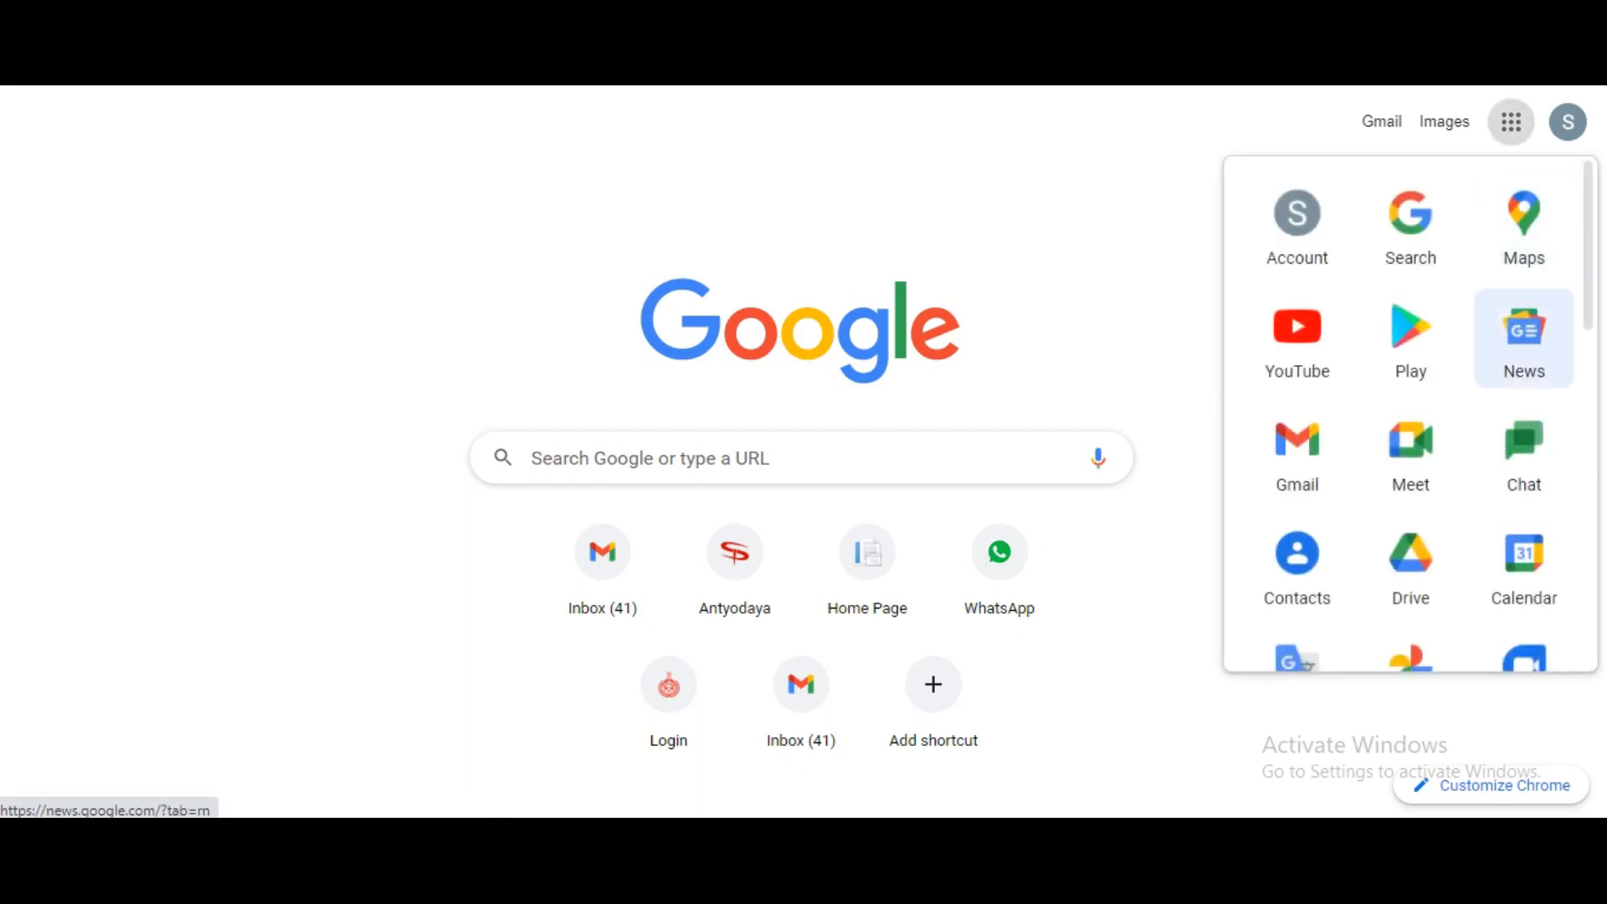
scroll(1524, 335, "down", 5)
scroll(1524, 397, "down", 5)
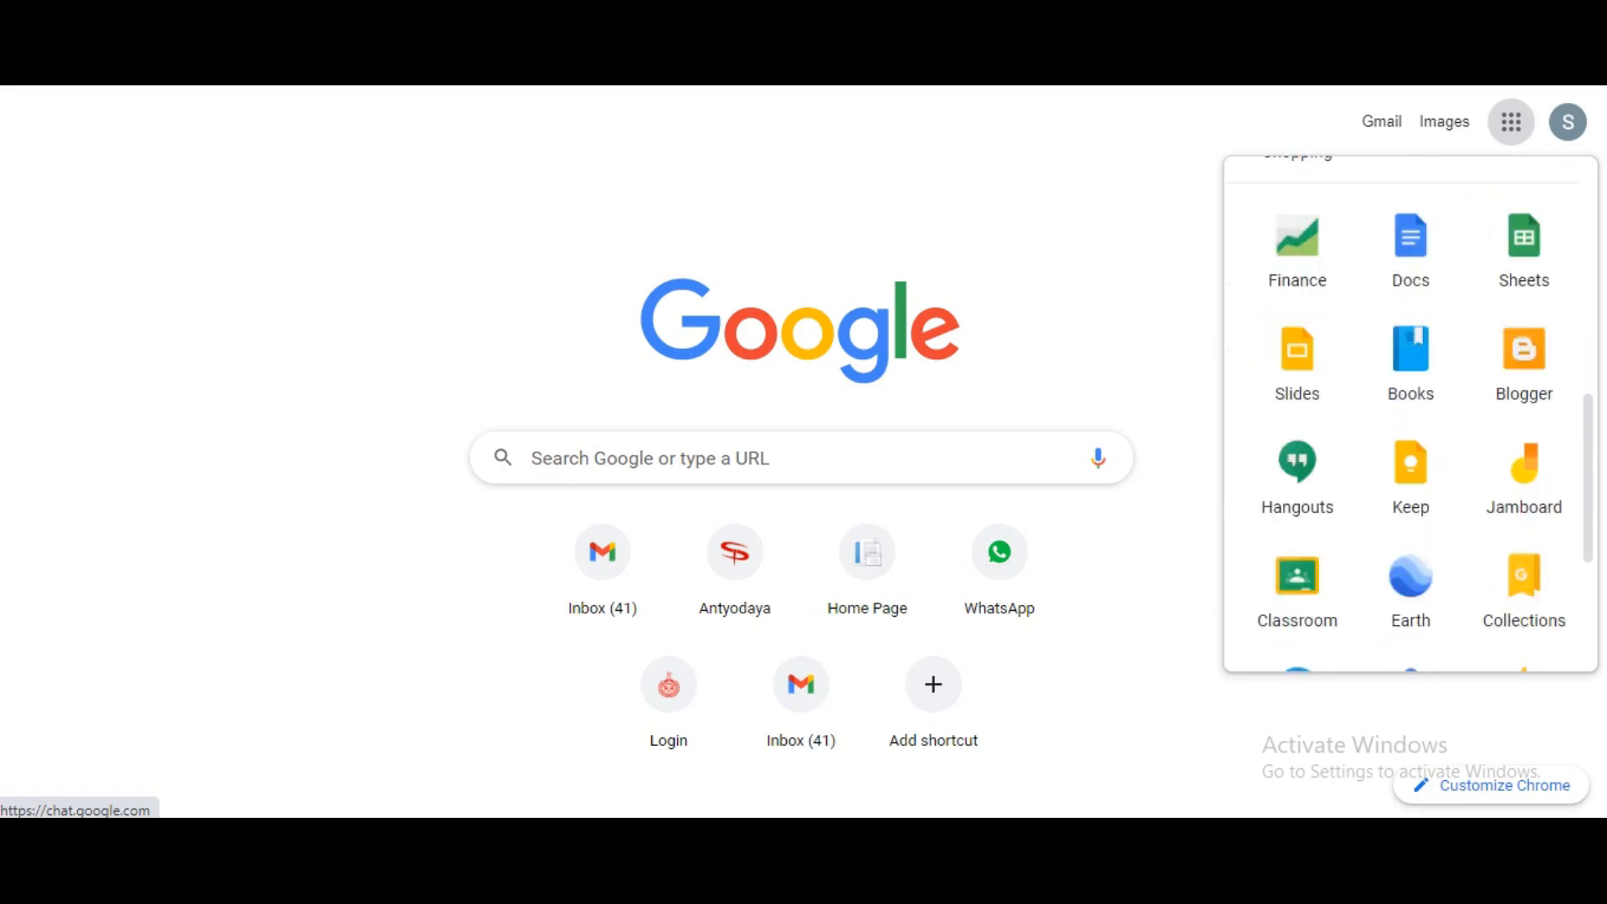
scroll(1524, 398, "up", 10)
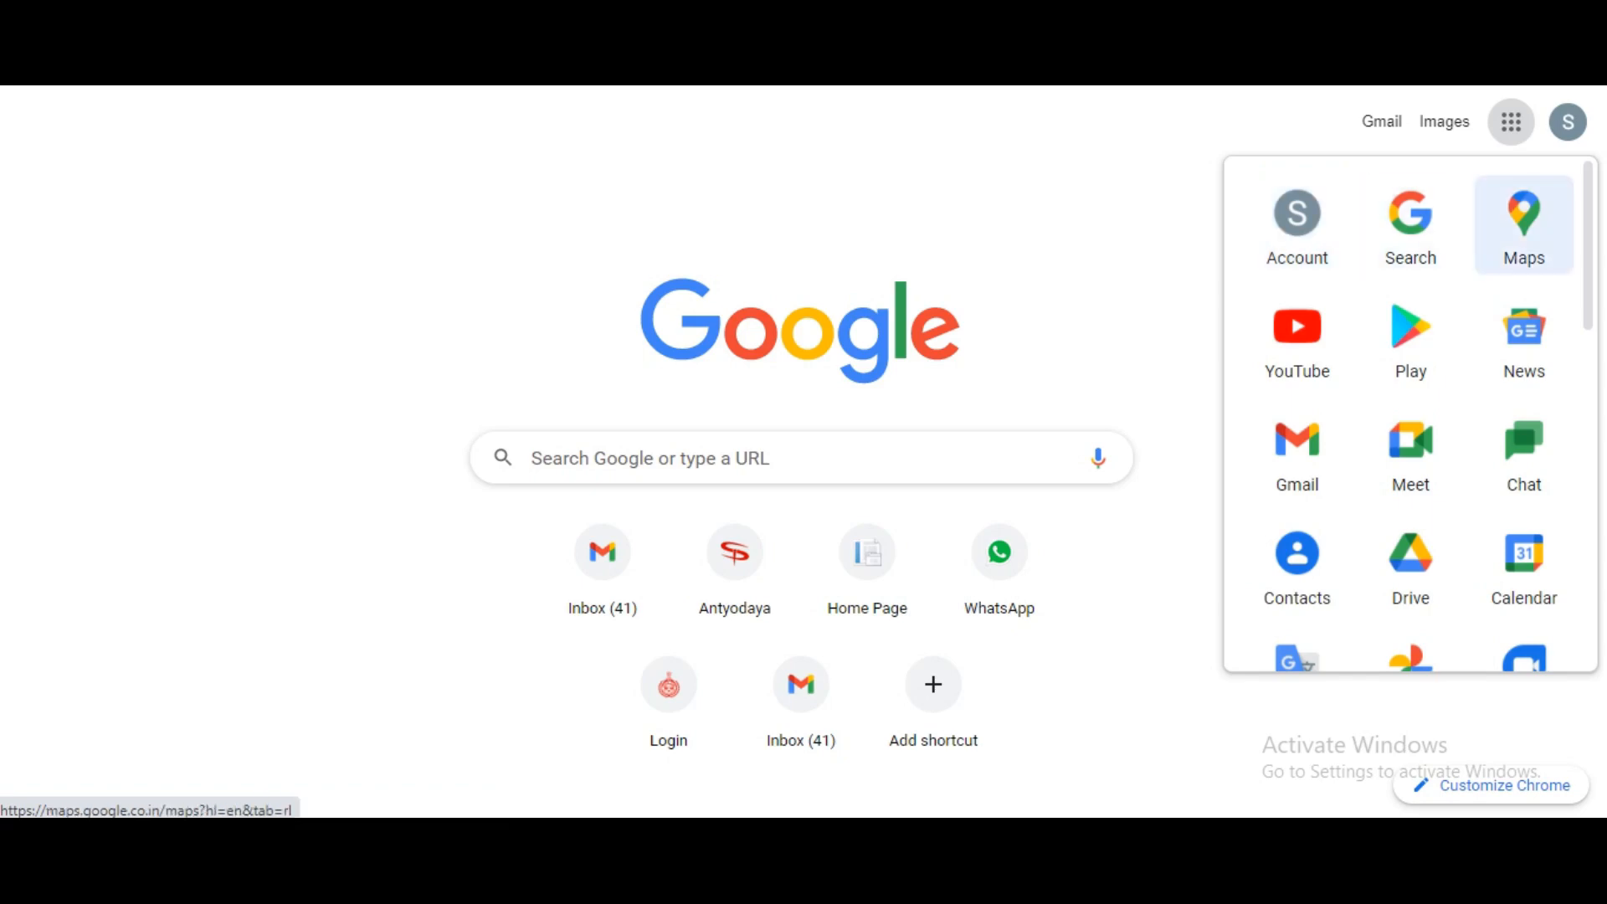
scroll(1297, 334, "down", 2)
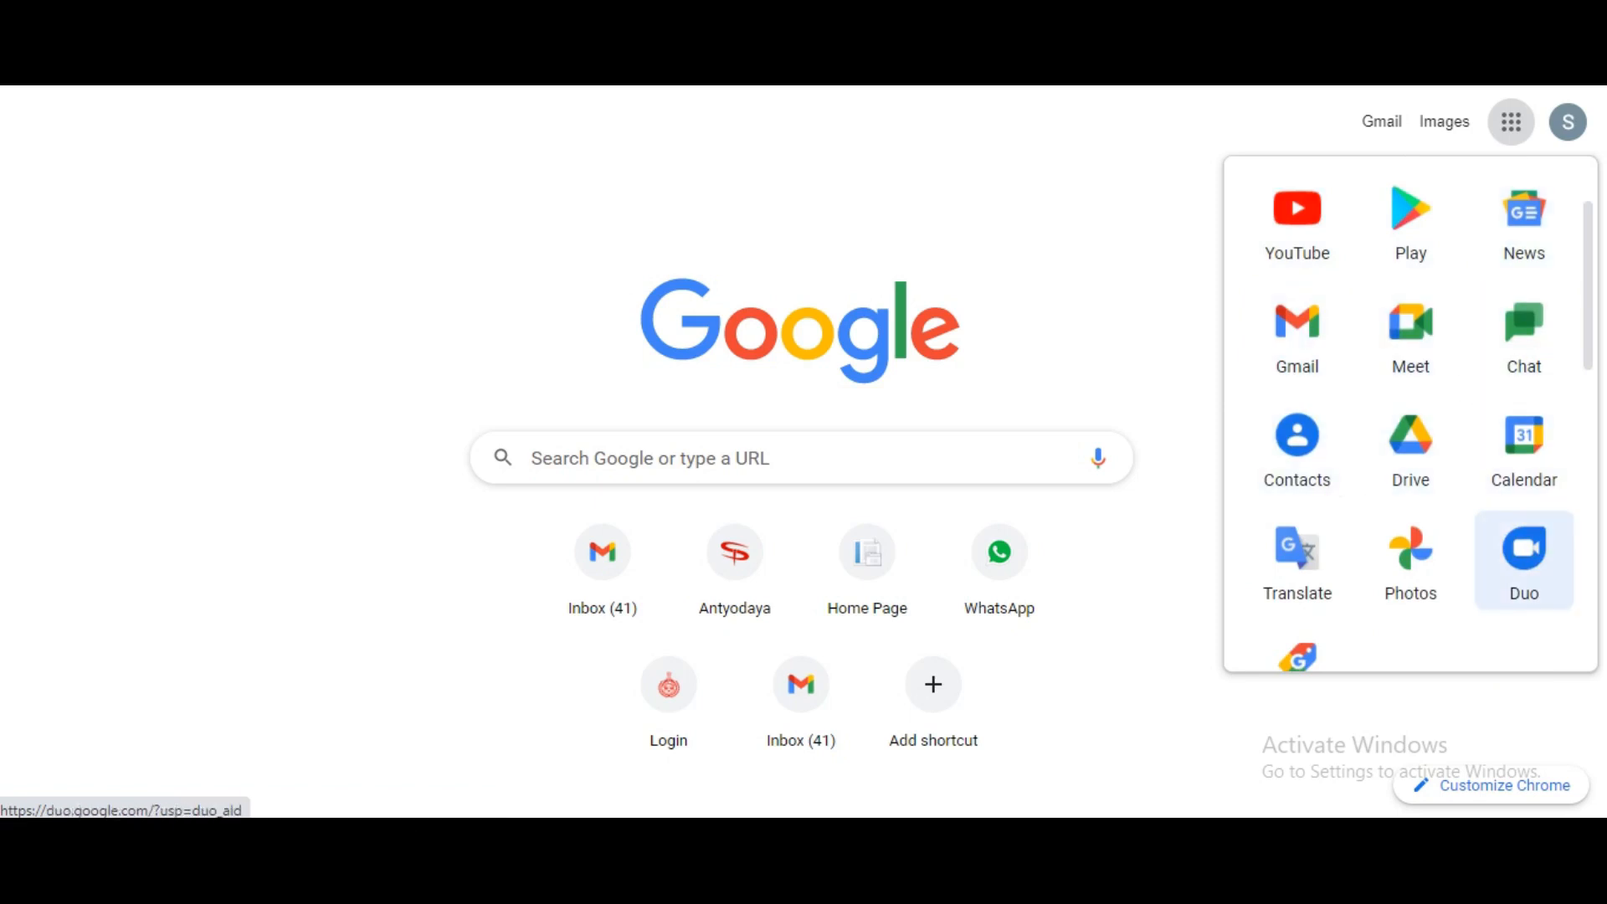
scroll(1524, 446, "down", 2)
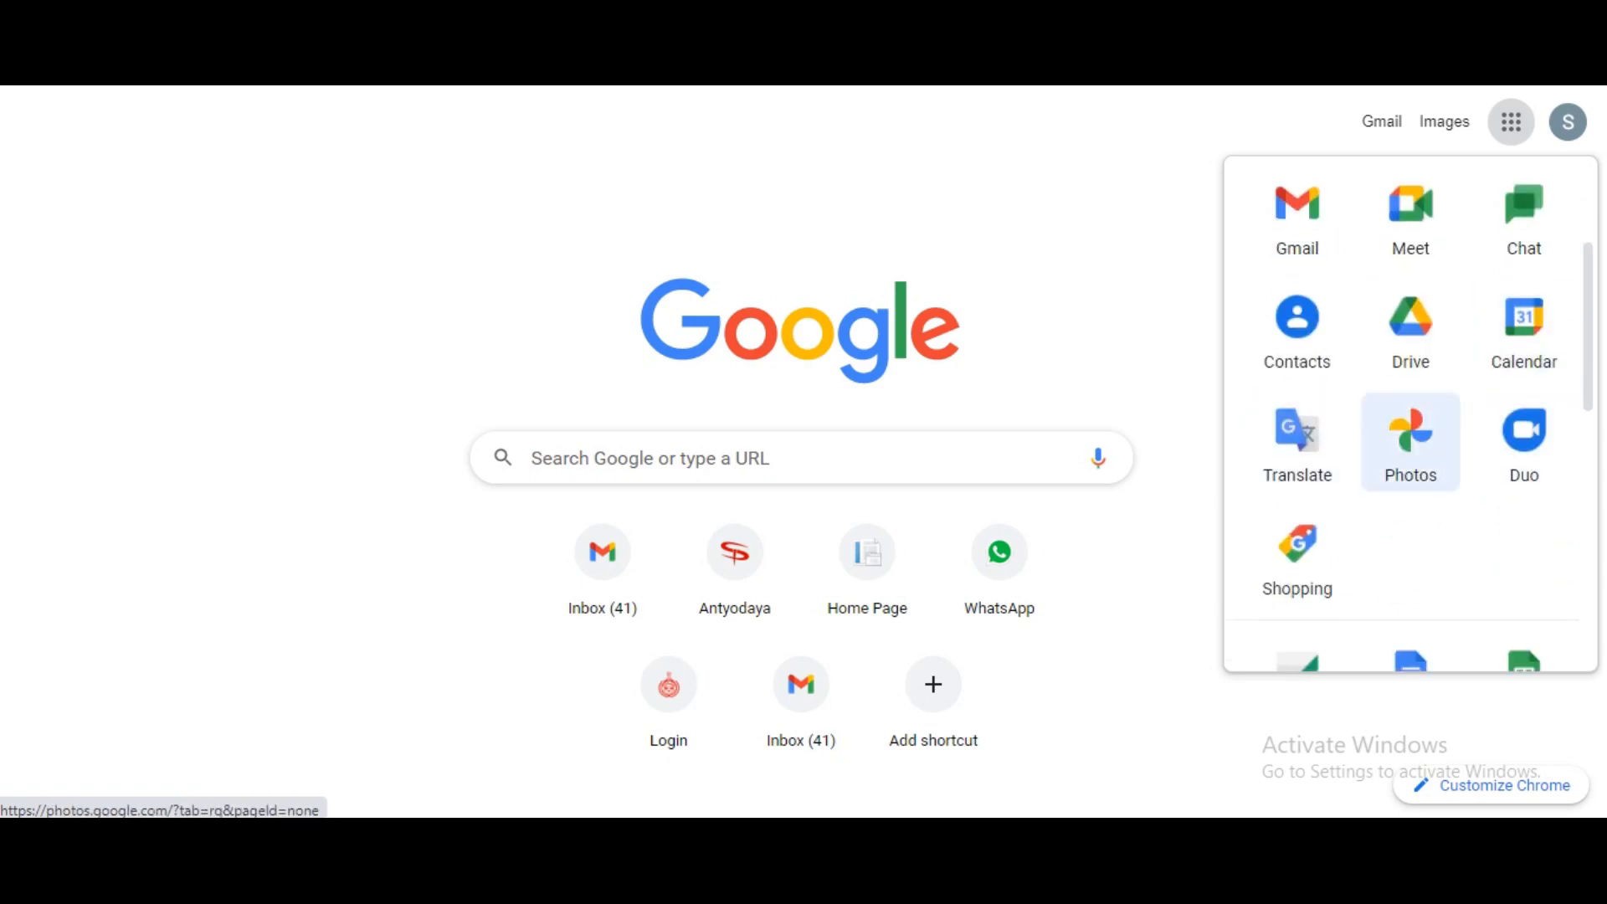
scroll(1411, 502, "down", 5)
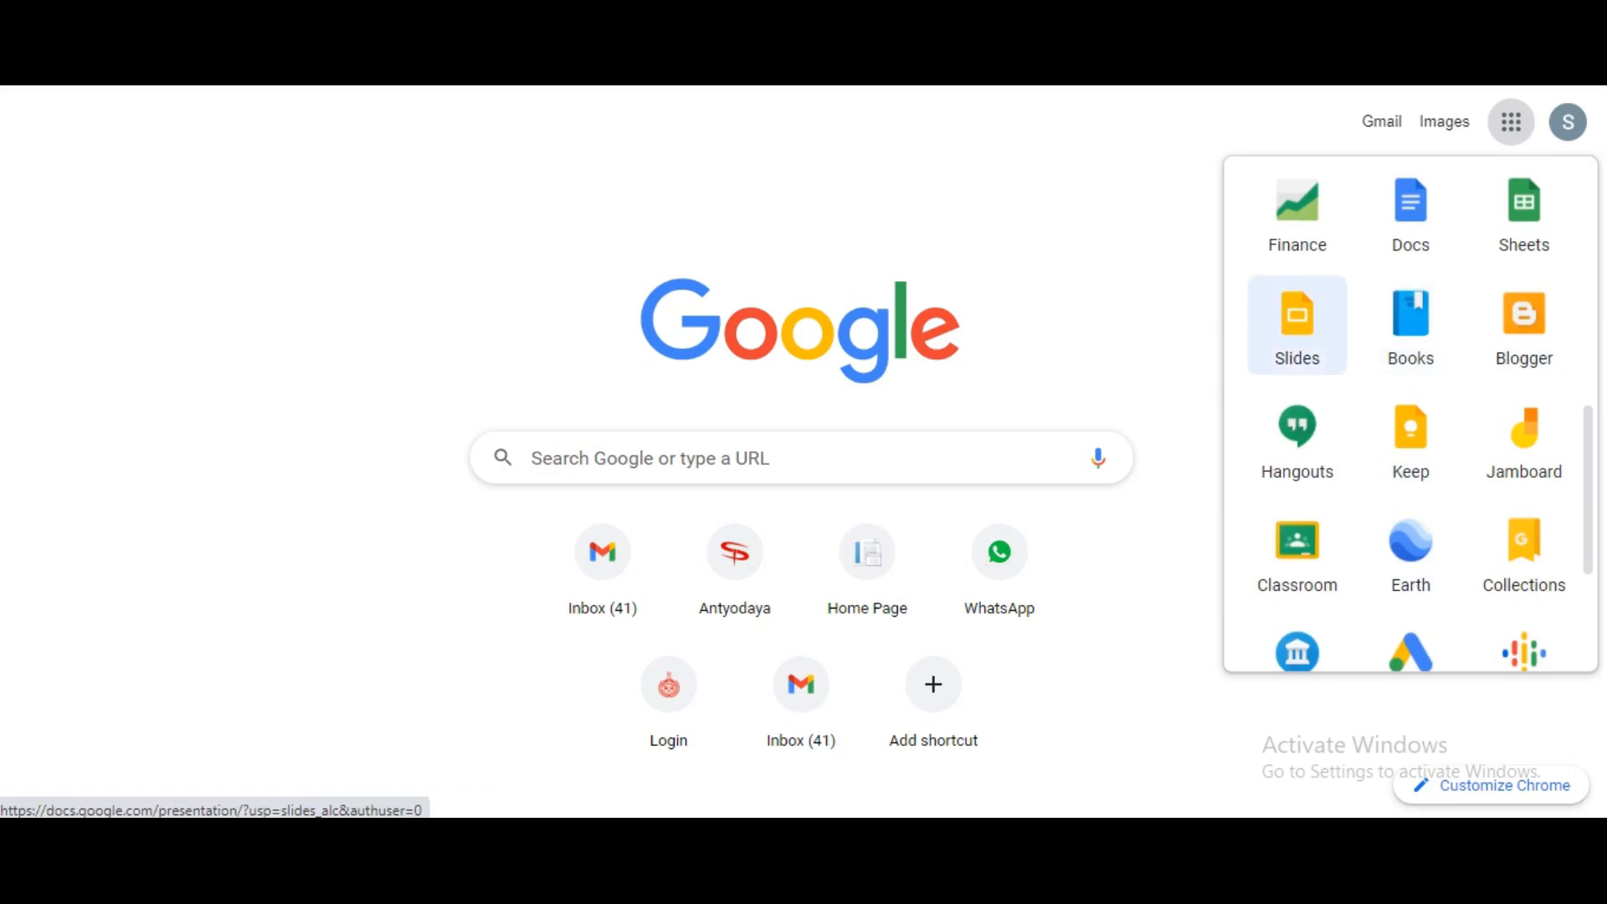
scroll(1411, 394, "down", 1)
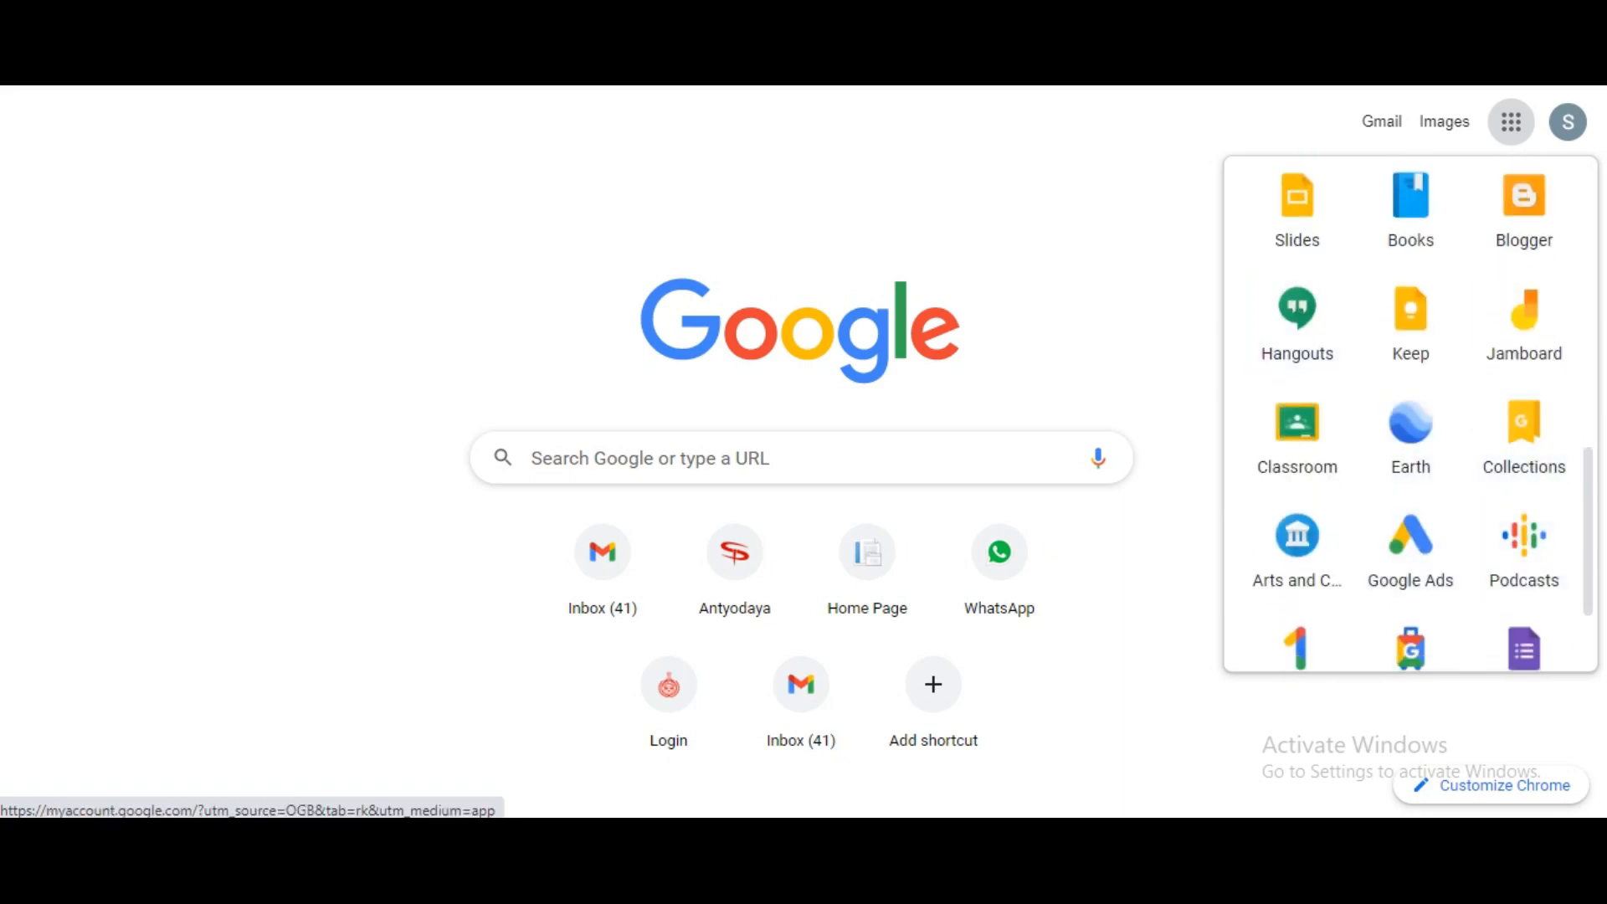
scroll(1410, 435, "down", 2)
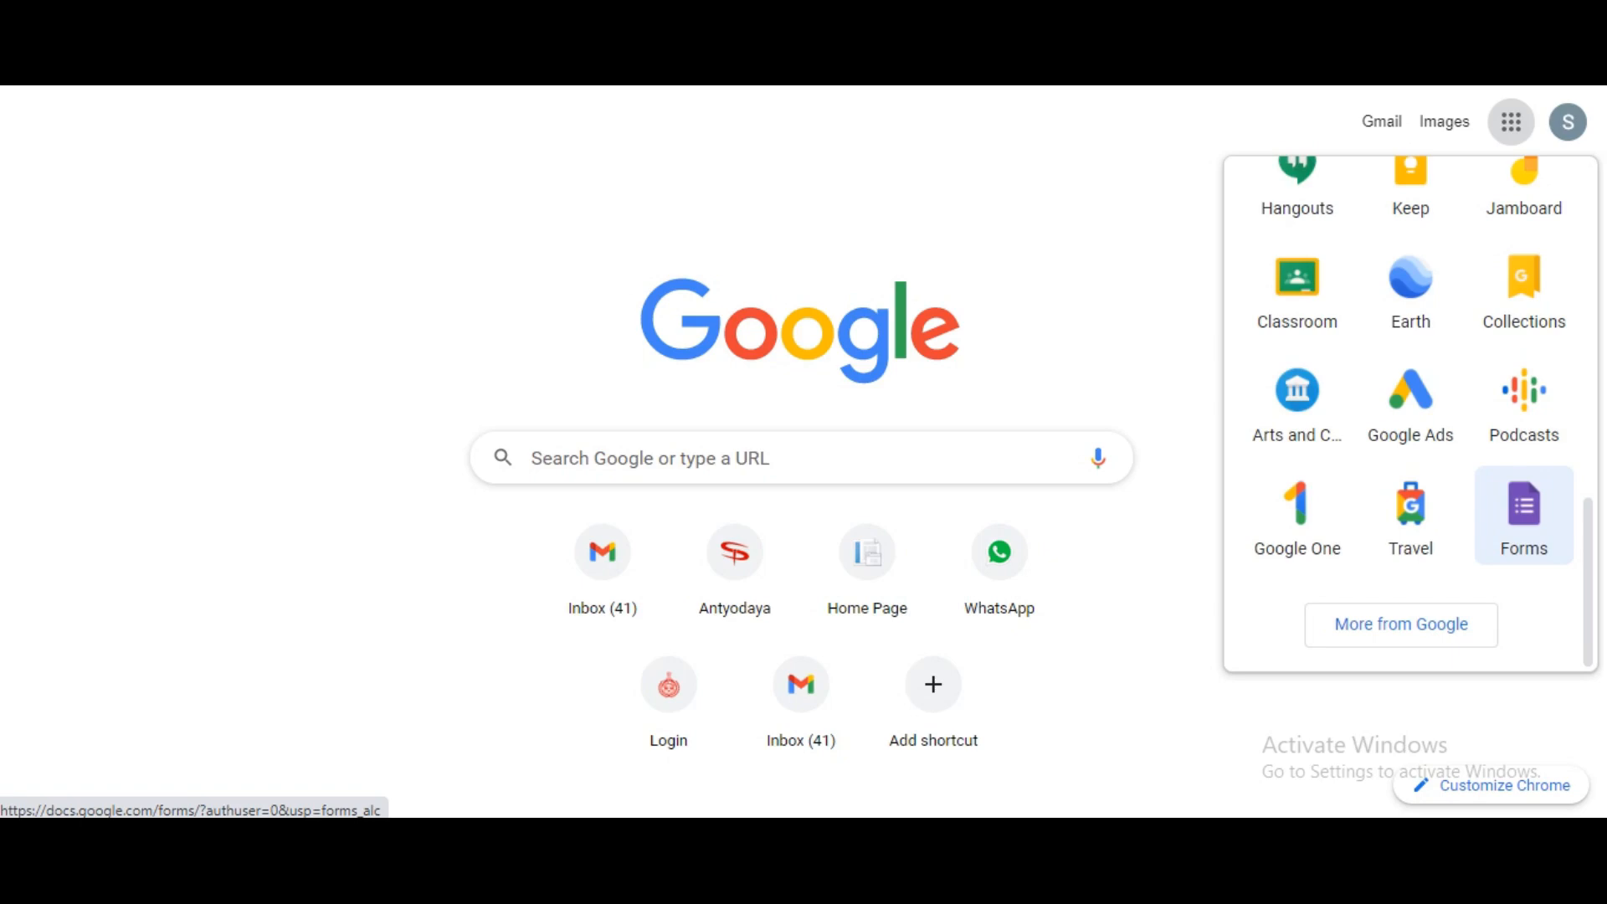
left_click(1523, 515)
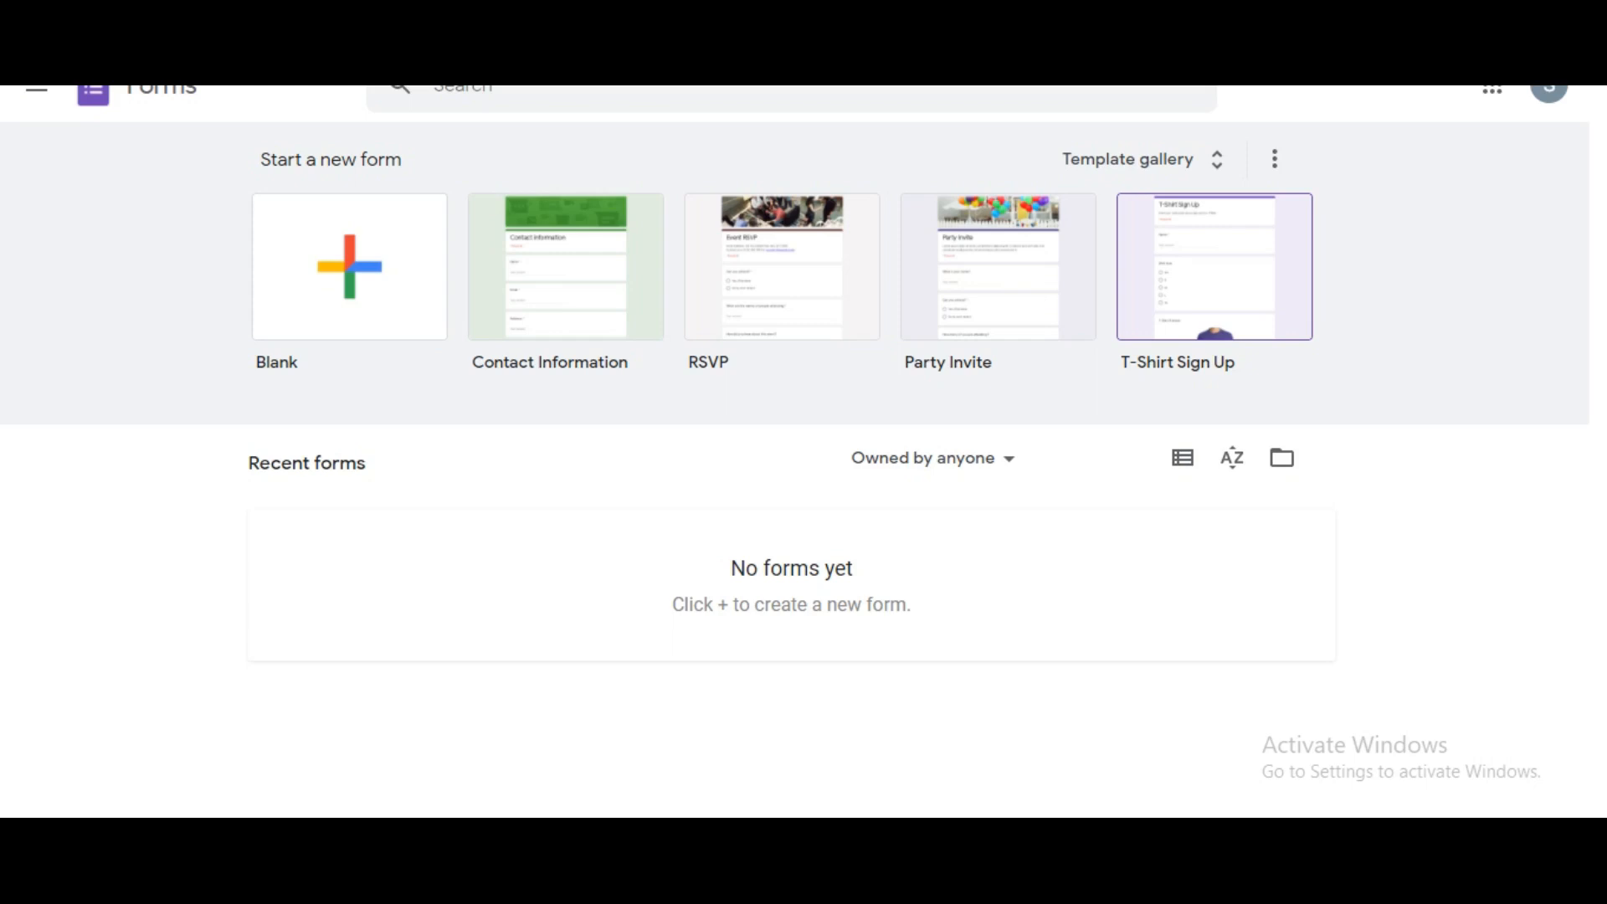
Step: Browse the full form template gallery and create a form from the Job Application template in the Work section
left_click(1138, 159)
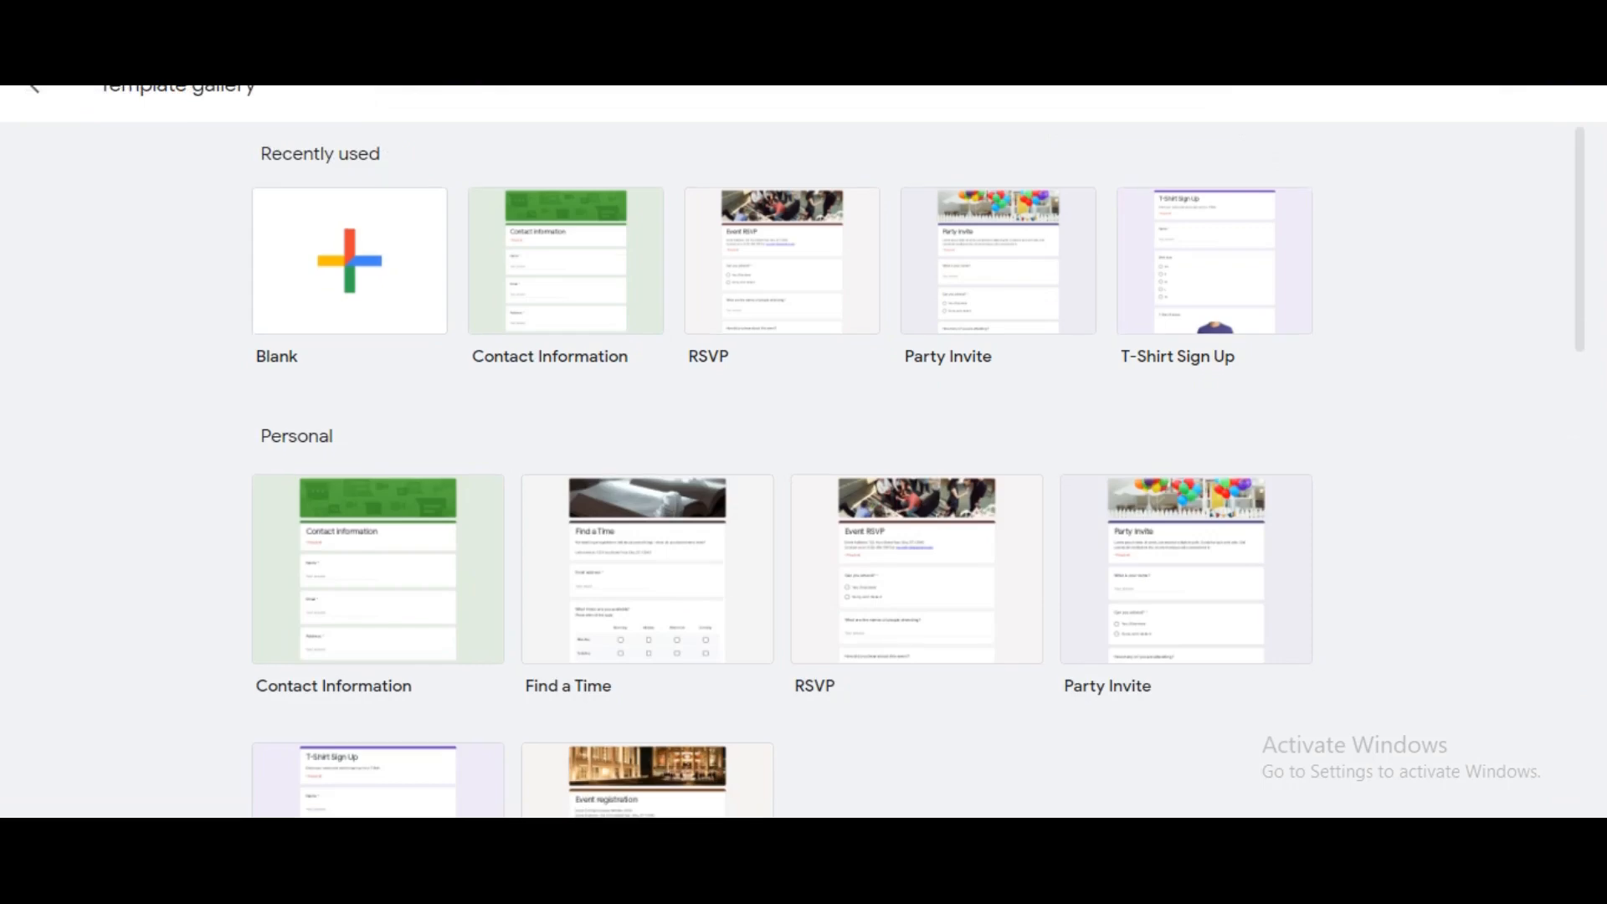
scroll(803, 452, "down", 3)
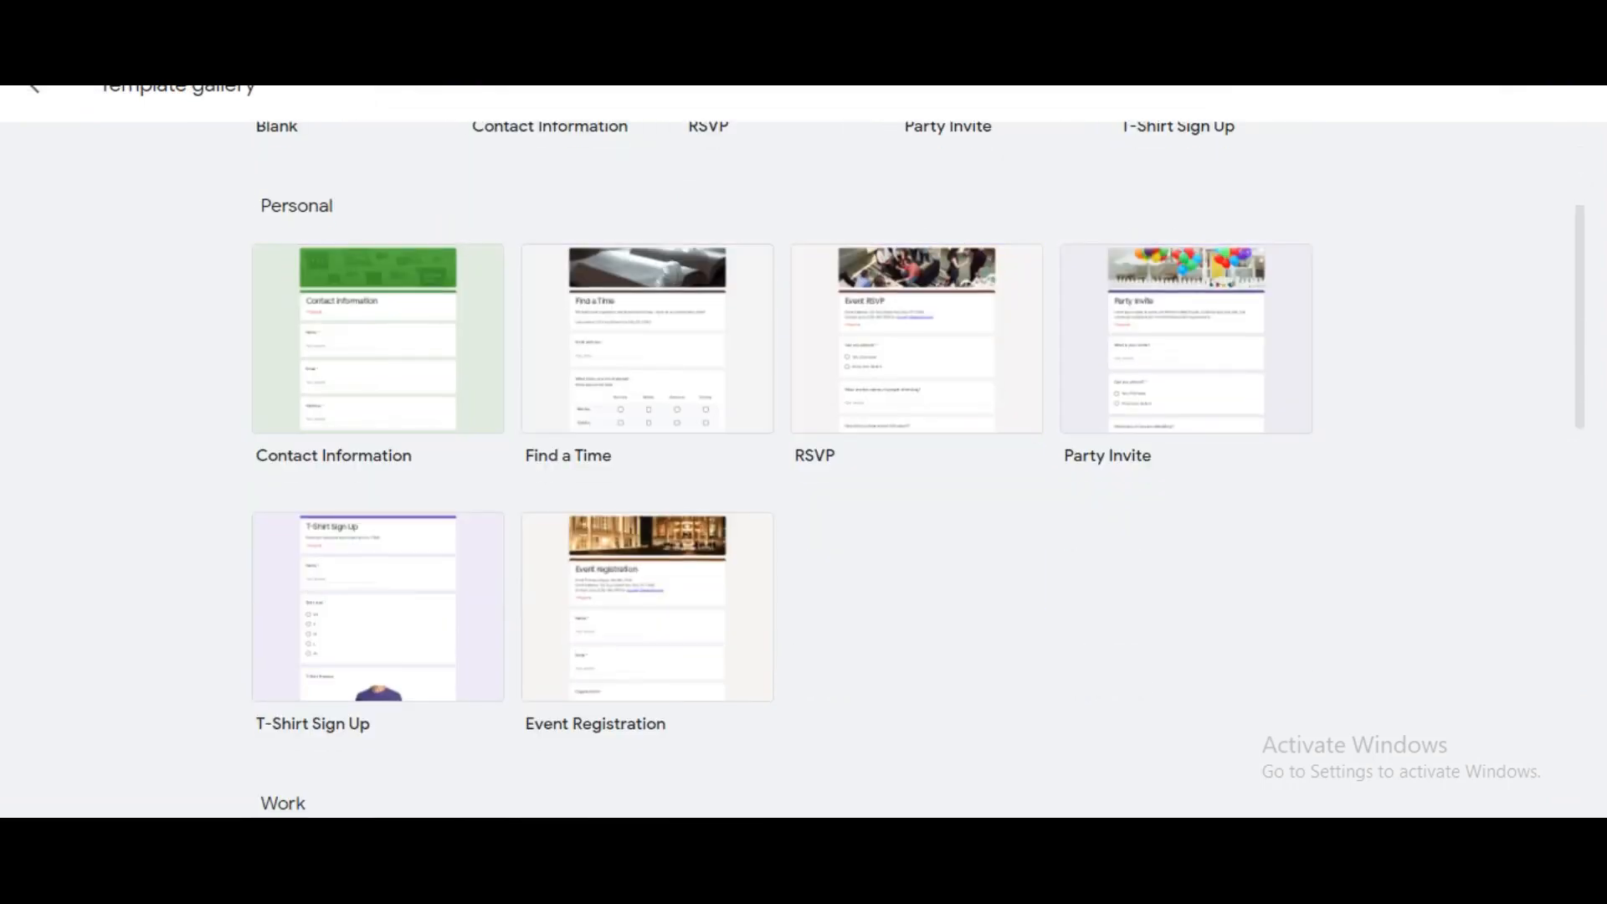
scroll(803, 469, "down", 3)
scroll(804, 468, "up", 6)
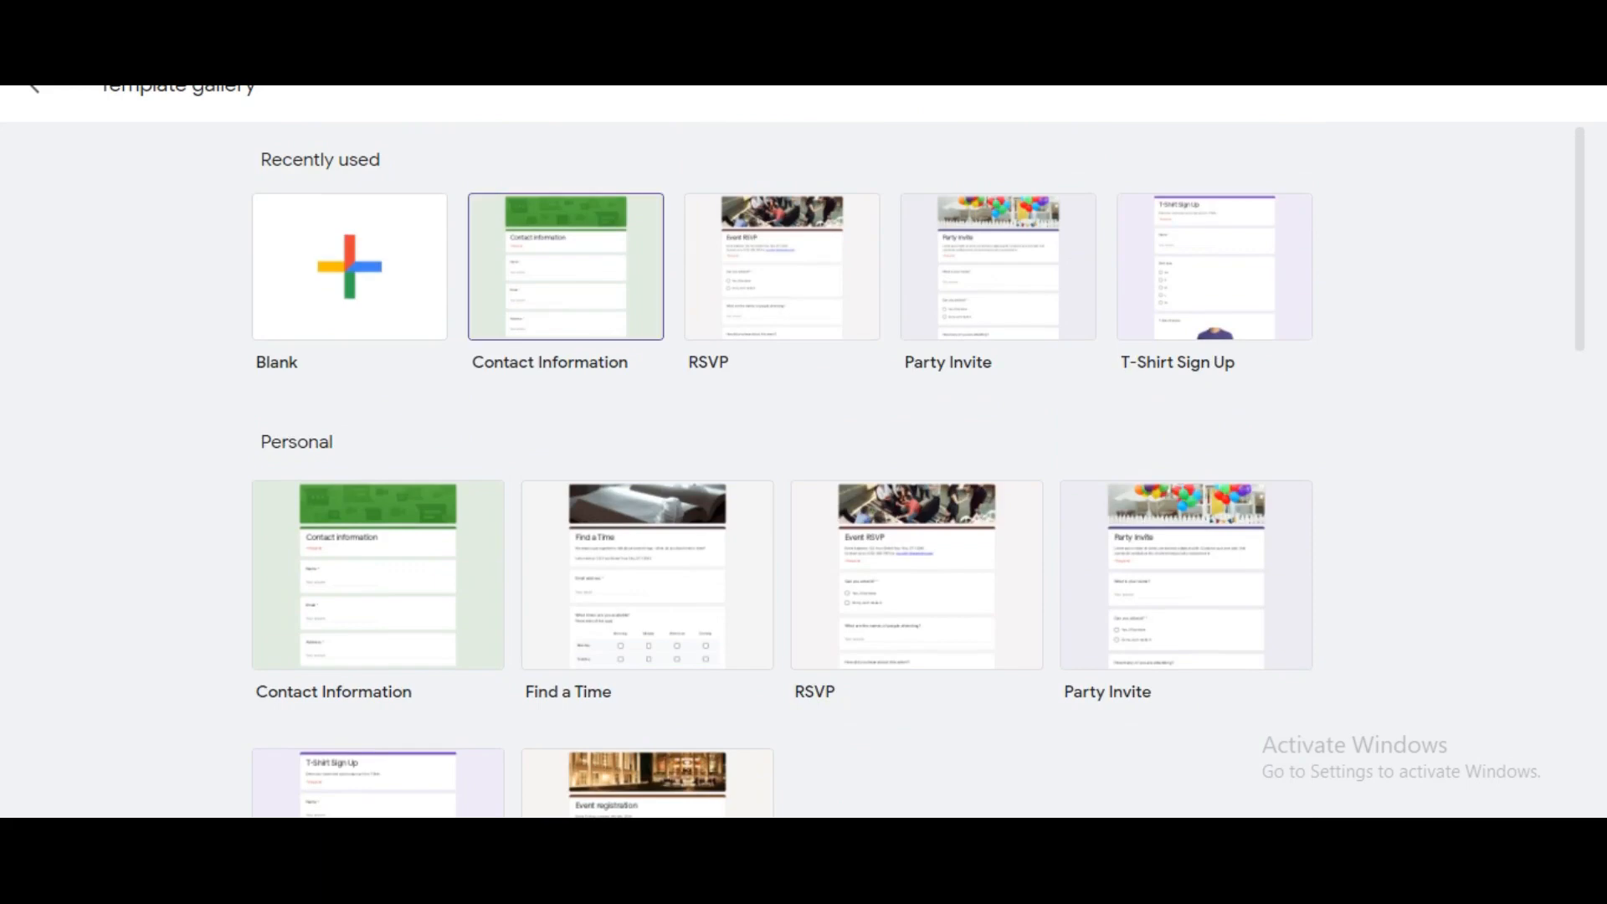
scroll(917, 574, "down", 4)
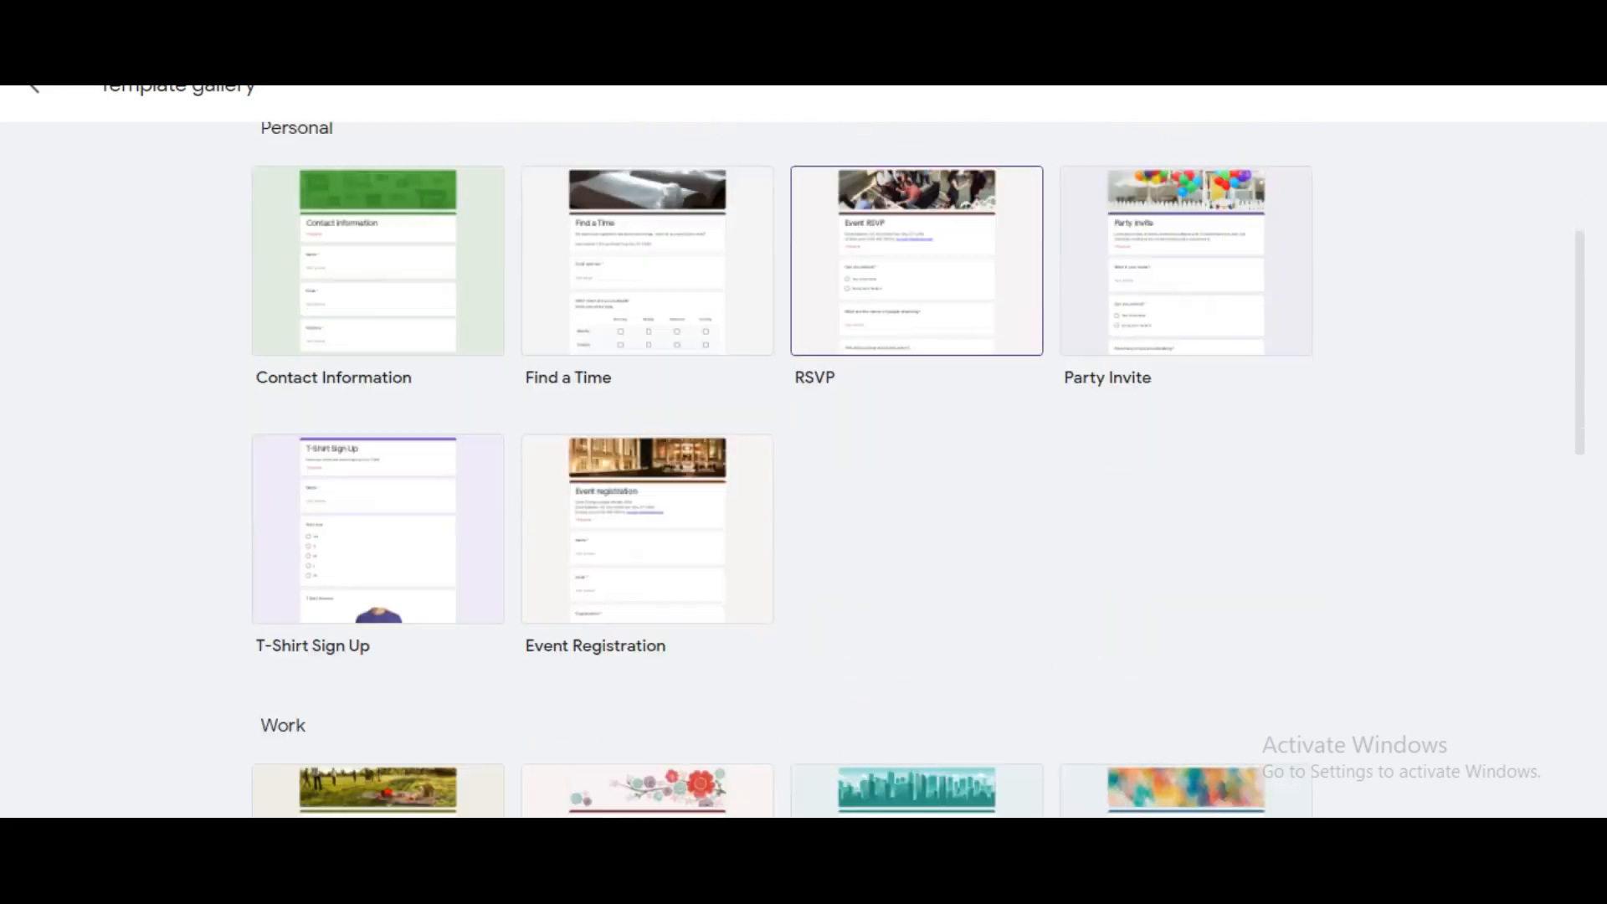
scroll(646, 488, "down", 4)
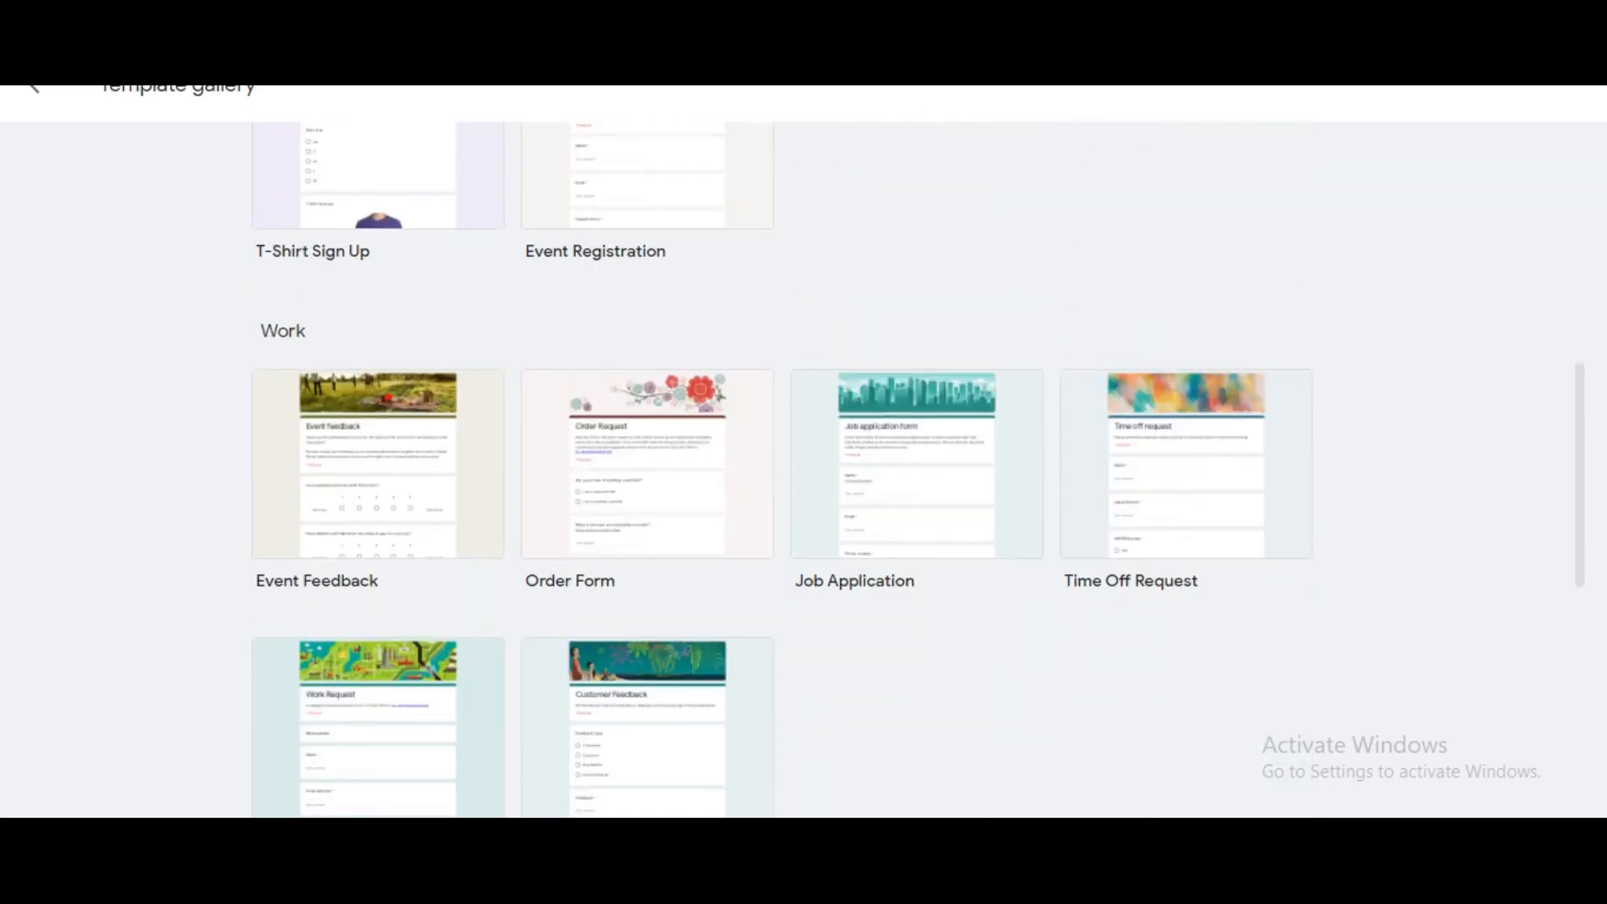
scroll(917, 469, "down", 3)
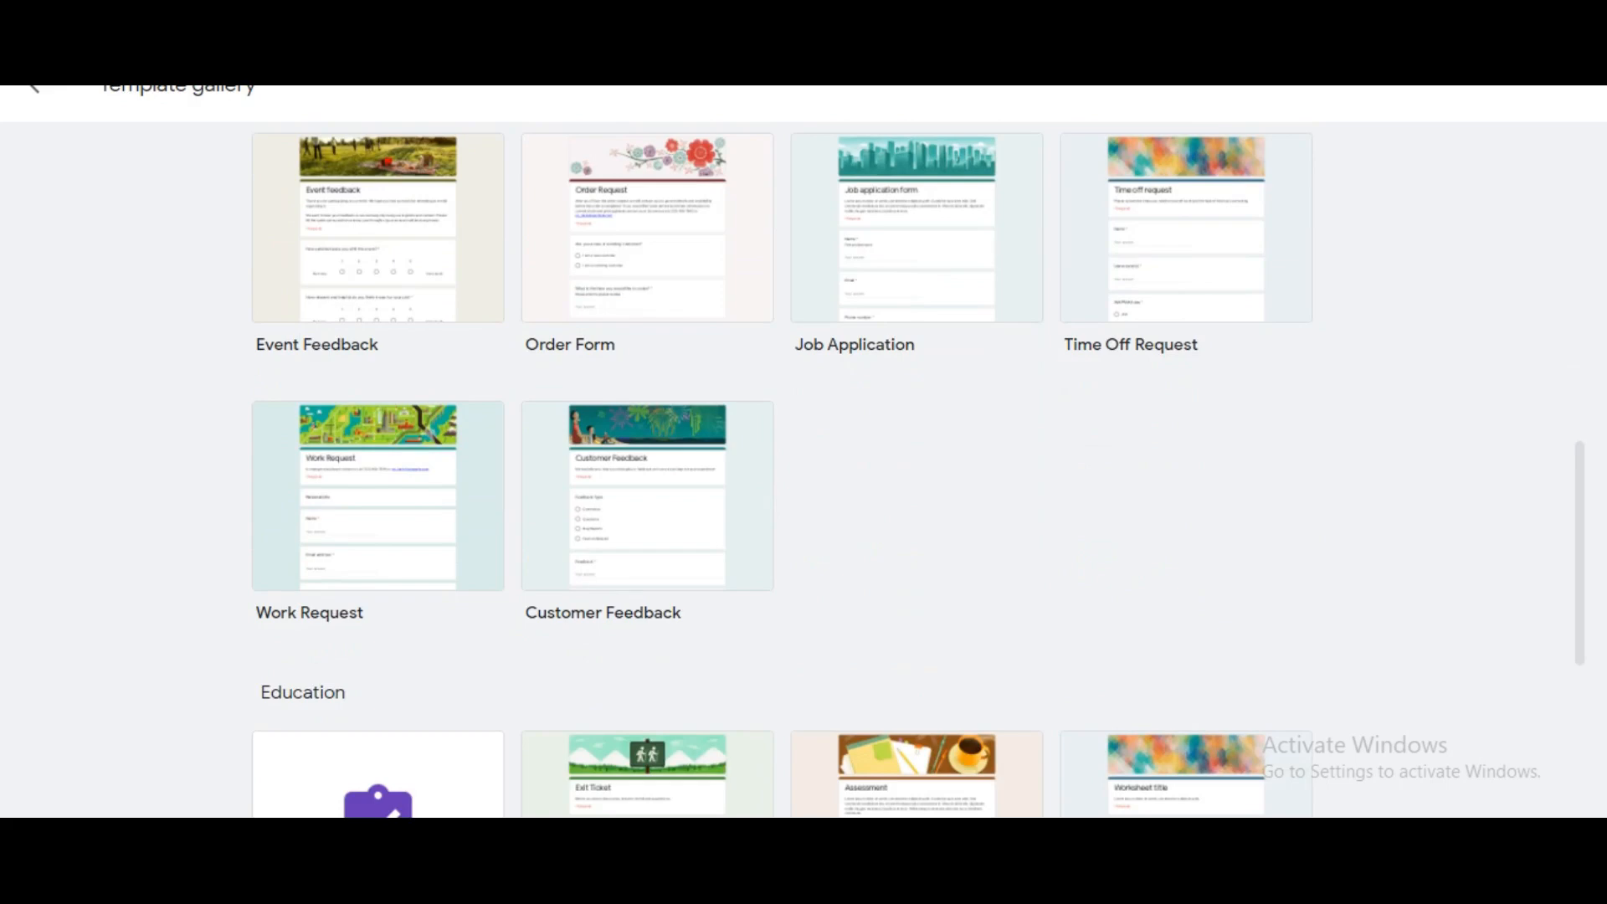
scroll(917, 376, "down", 2)
scroll(916, 377, "up", 3)
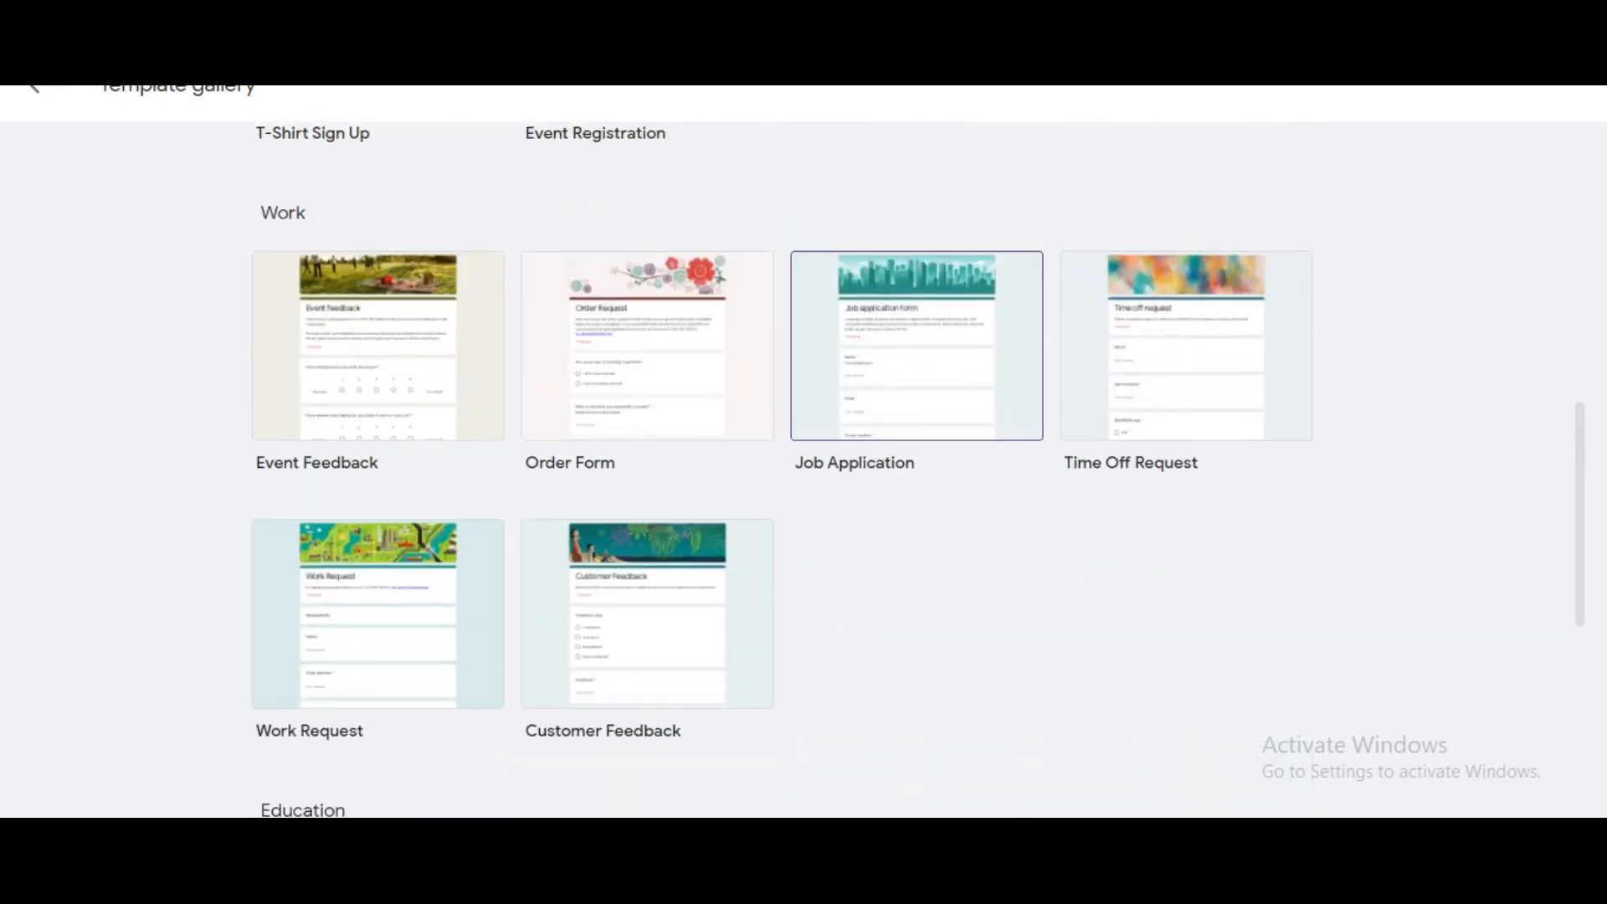
left_click(811, 446)
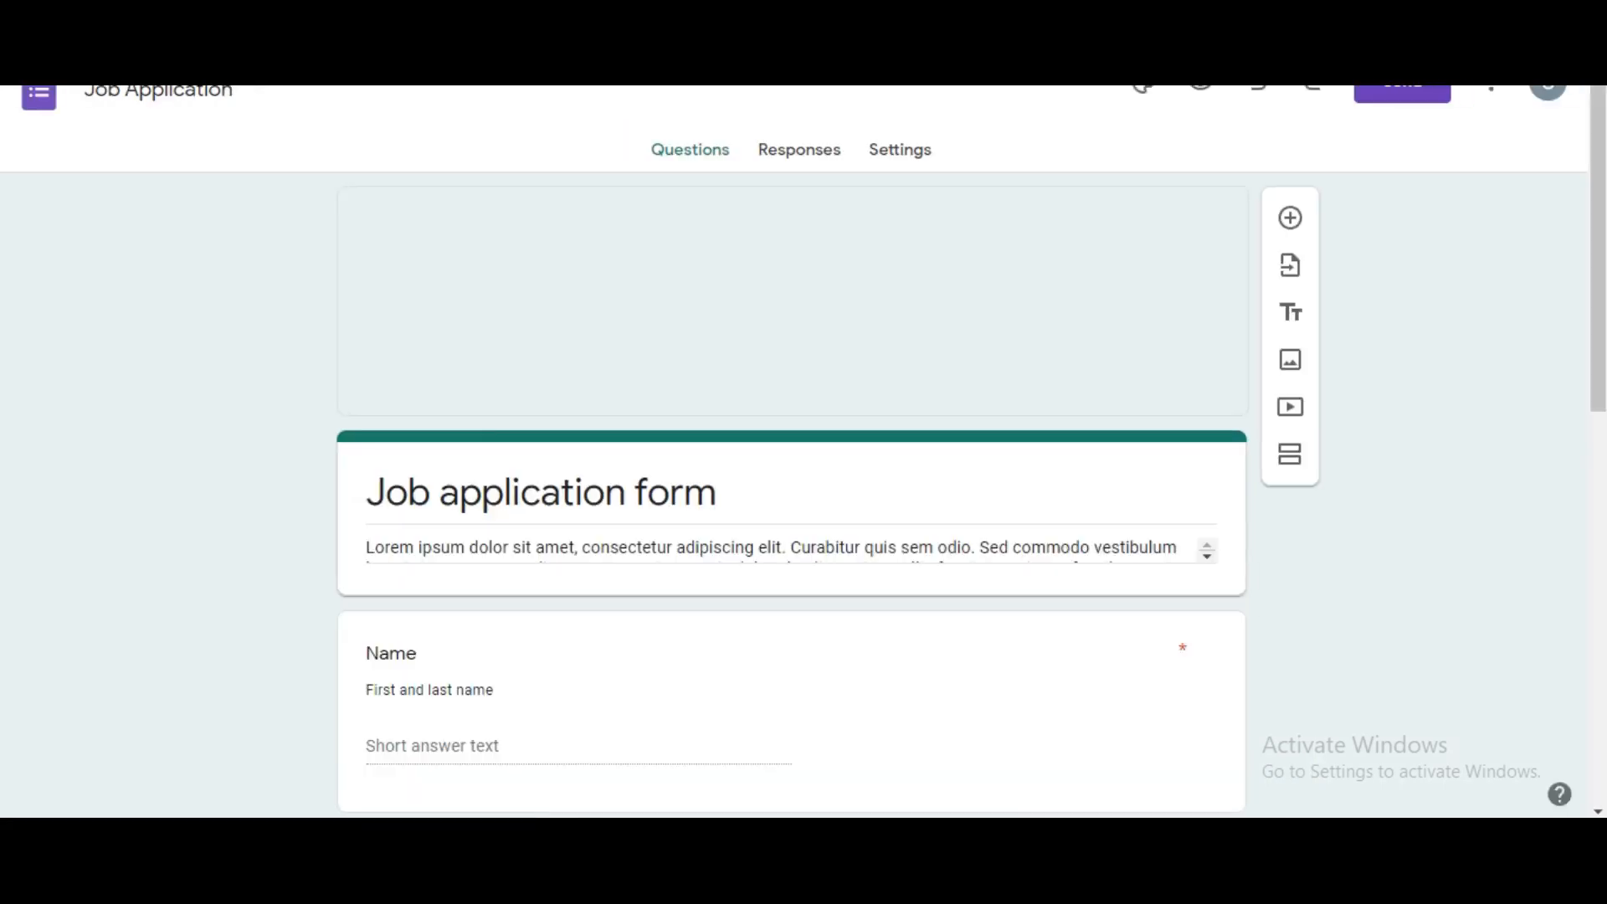
Step: Review the job application form's header and its questions, from the name field through to the cover letter or resume field
scroll(790, 489, "down", 5)
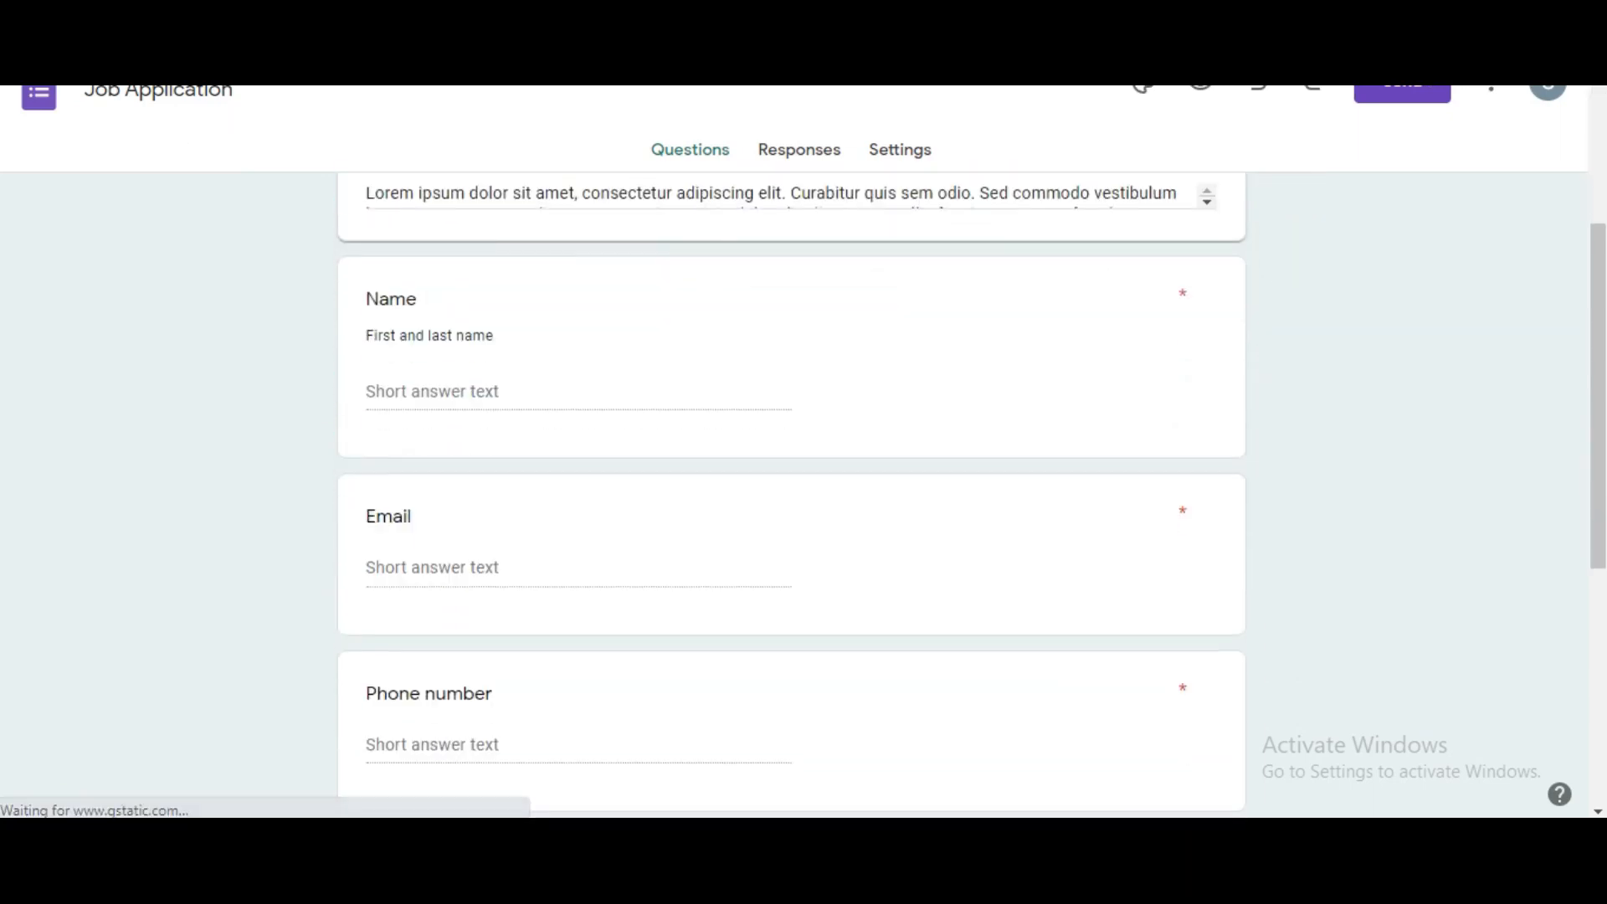
scroll(791, 489, "down", 3)
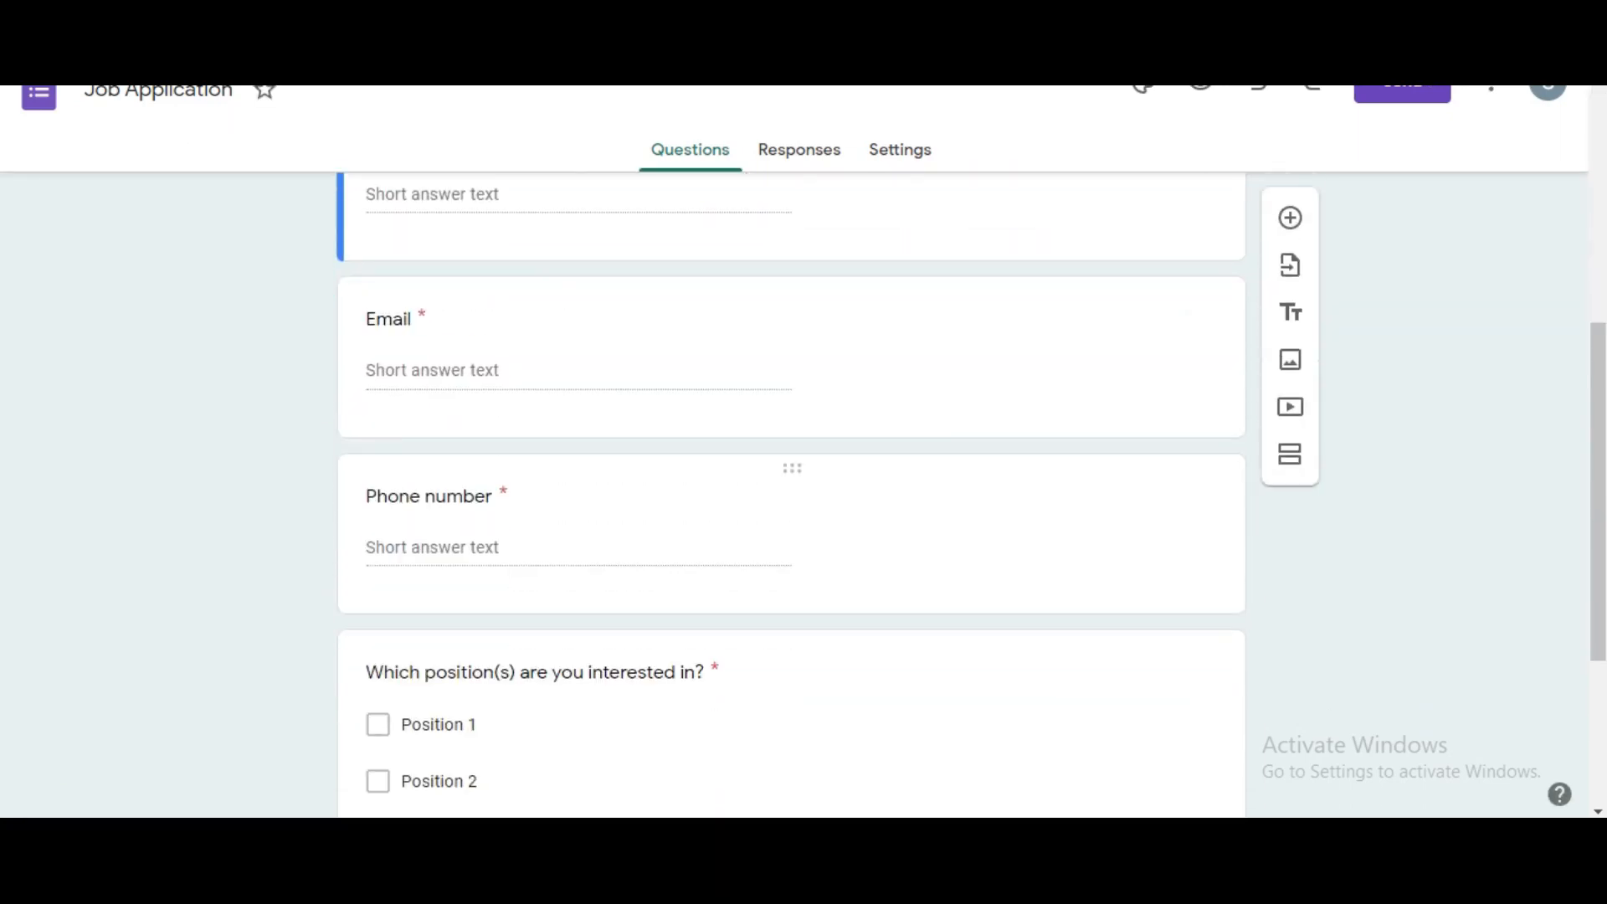
left_click(799, 523)
scroll(791, 490, "down", 4)
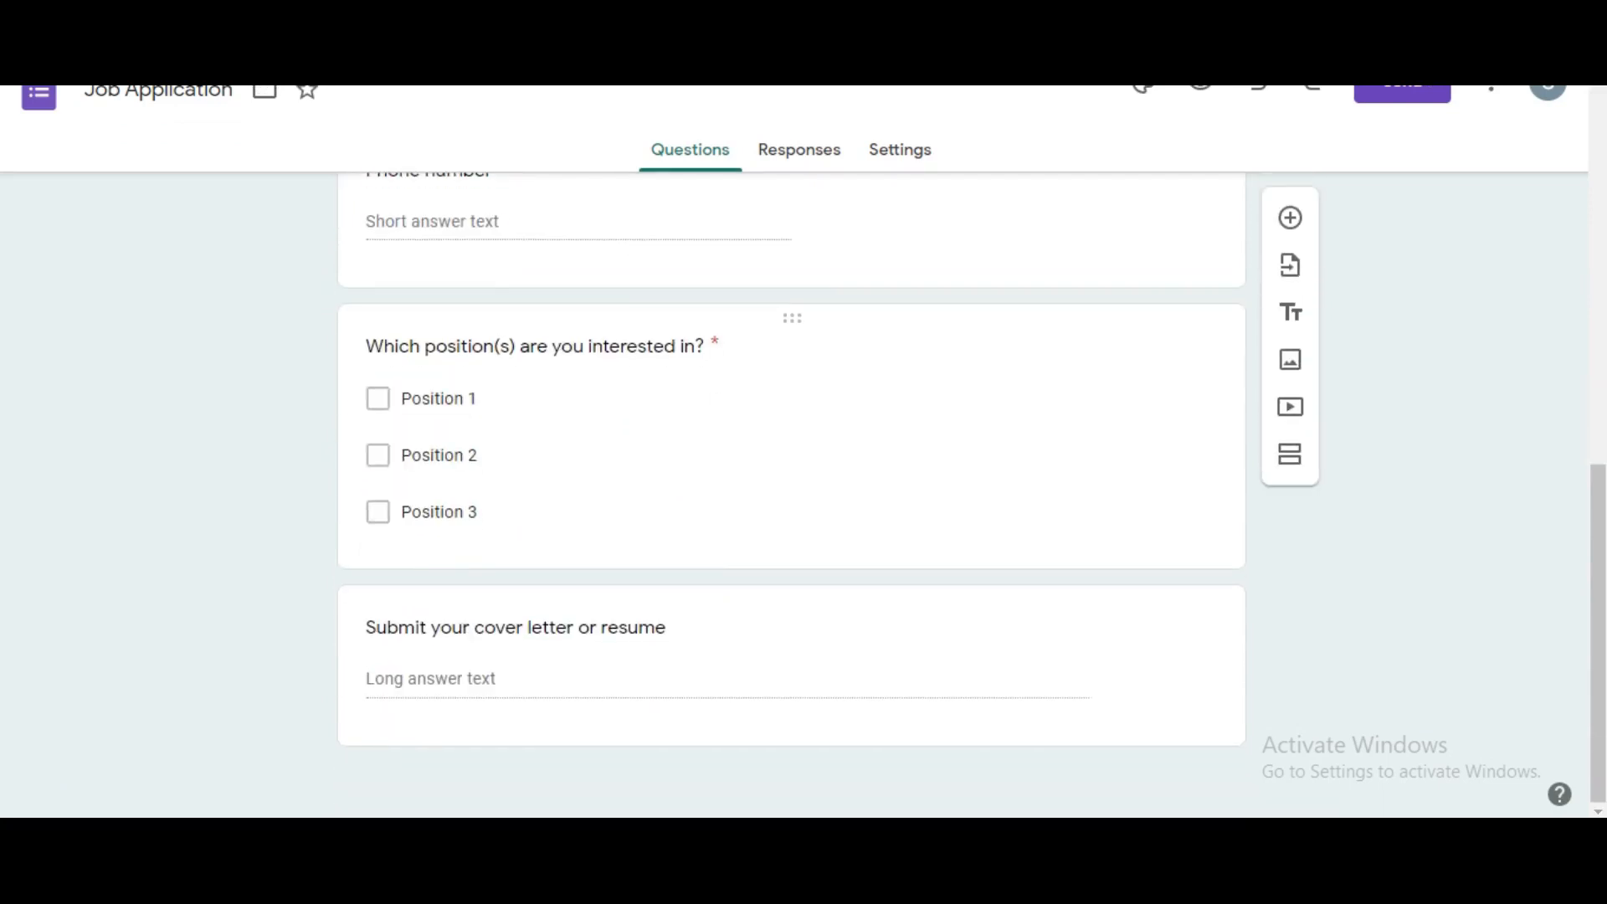
scroll(791, 490, "up", 10)
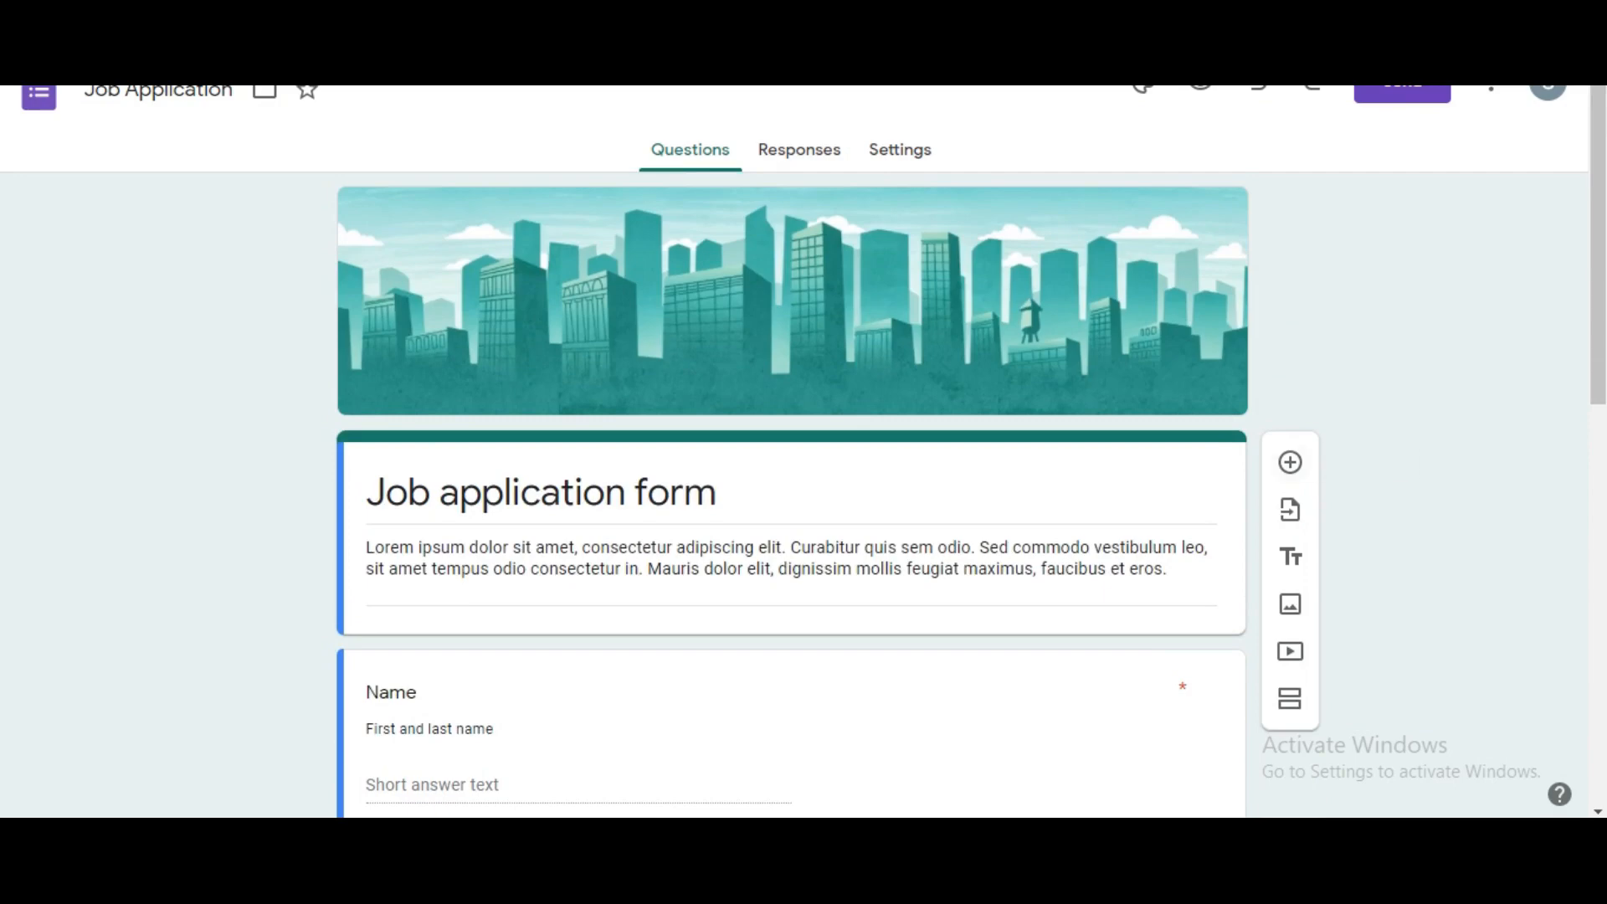
scroll(791, 489, "down", 3)
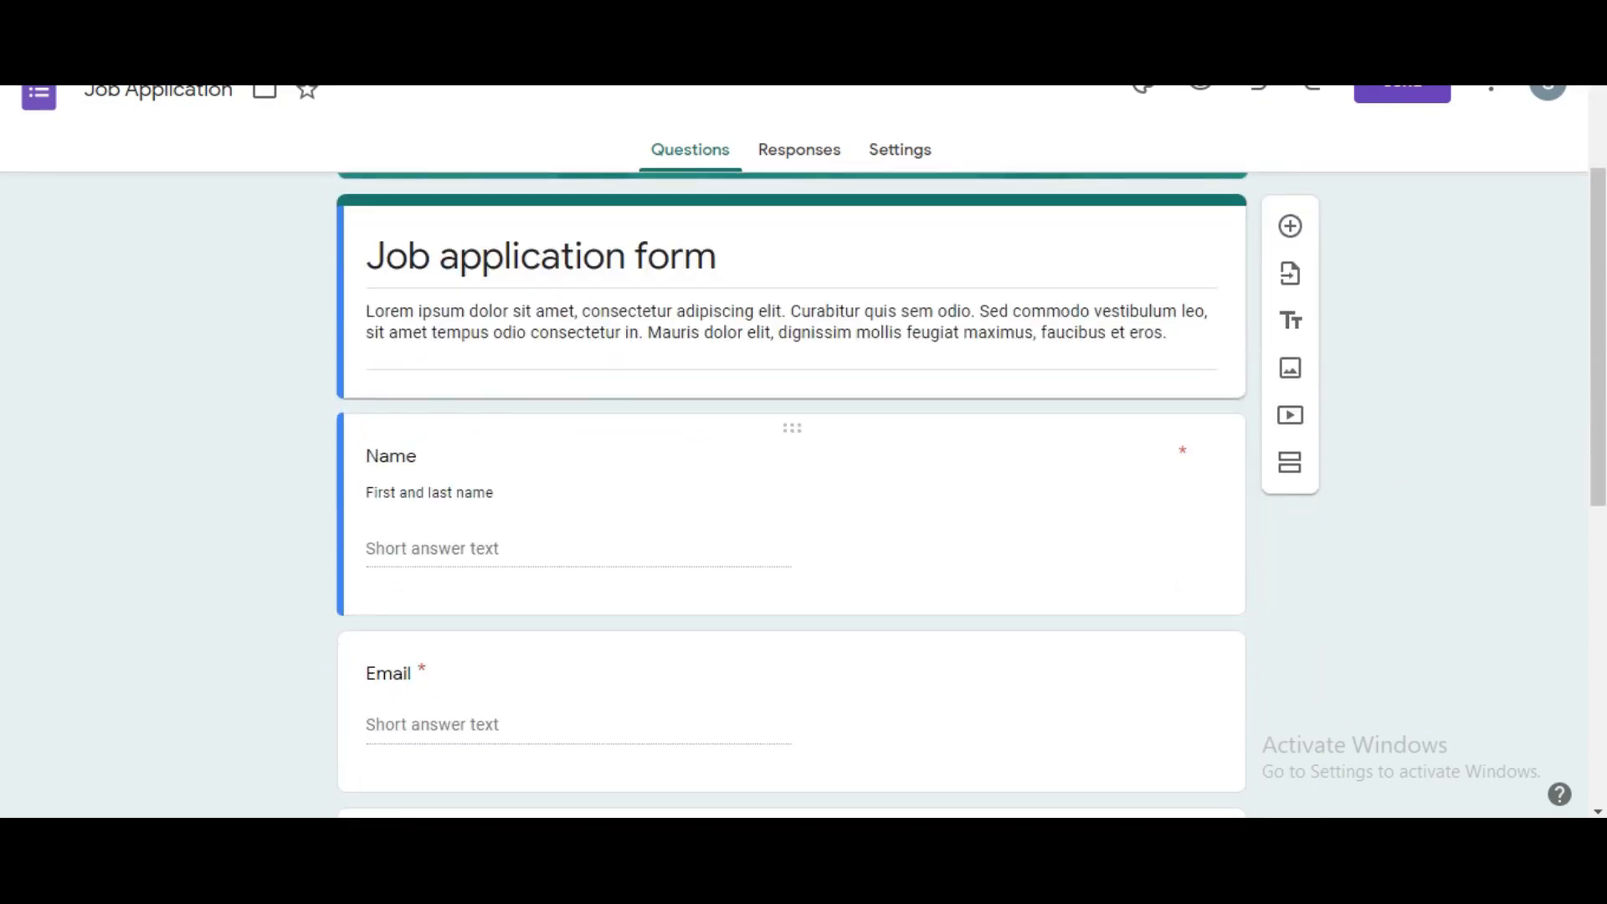
scroll(791, 489, "down", 2)
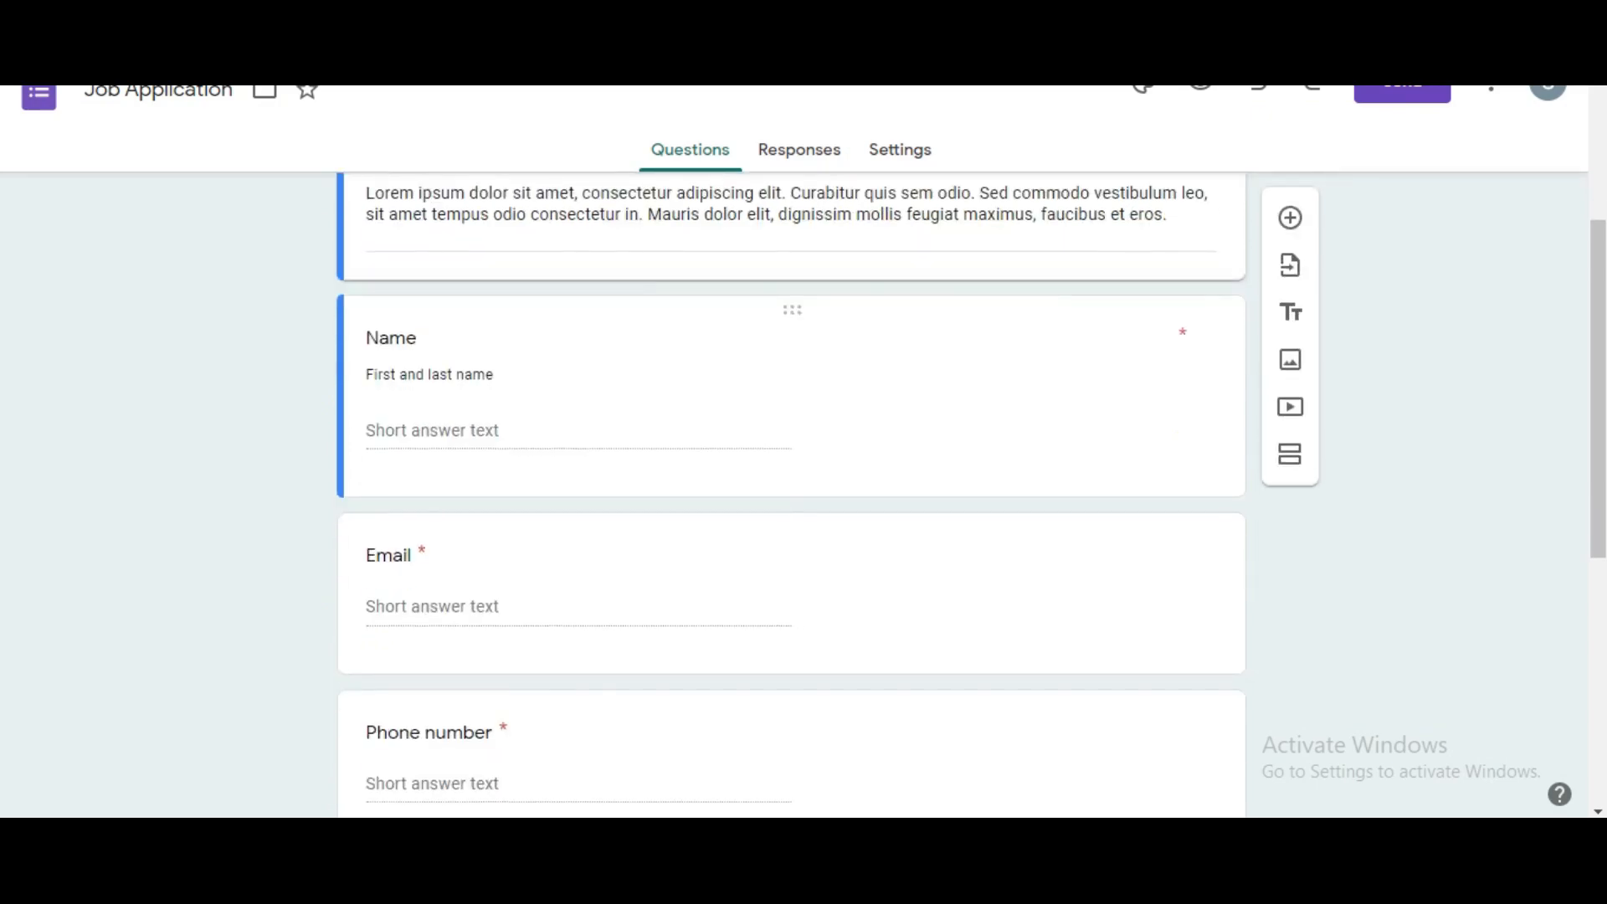
Step: Examine the job application form's email question in edit mode and look over the remaining questions down to the cover letter field
scroll(790, 477, "down", 3)
left_click(791, 356)
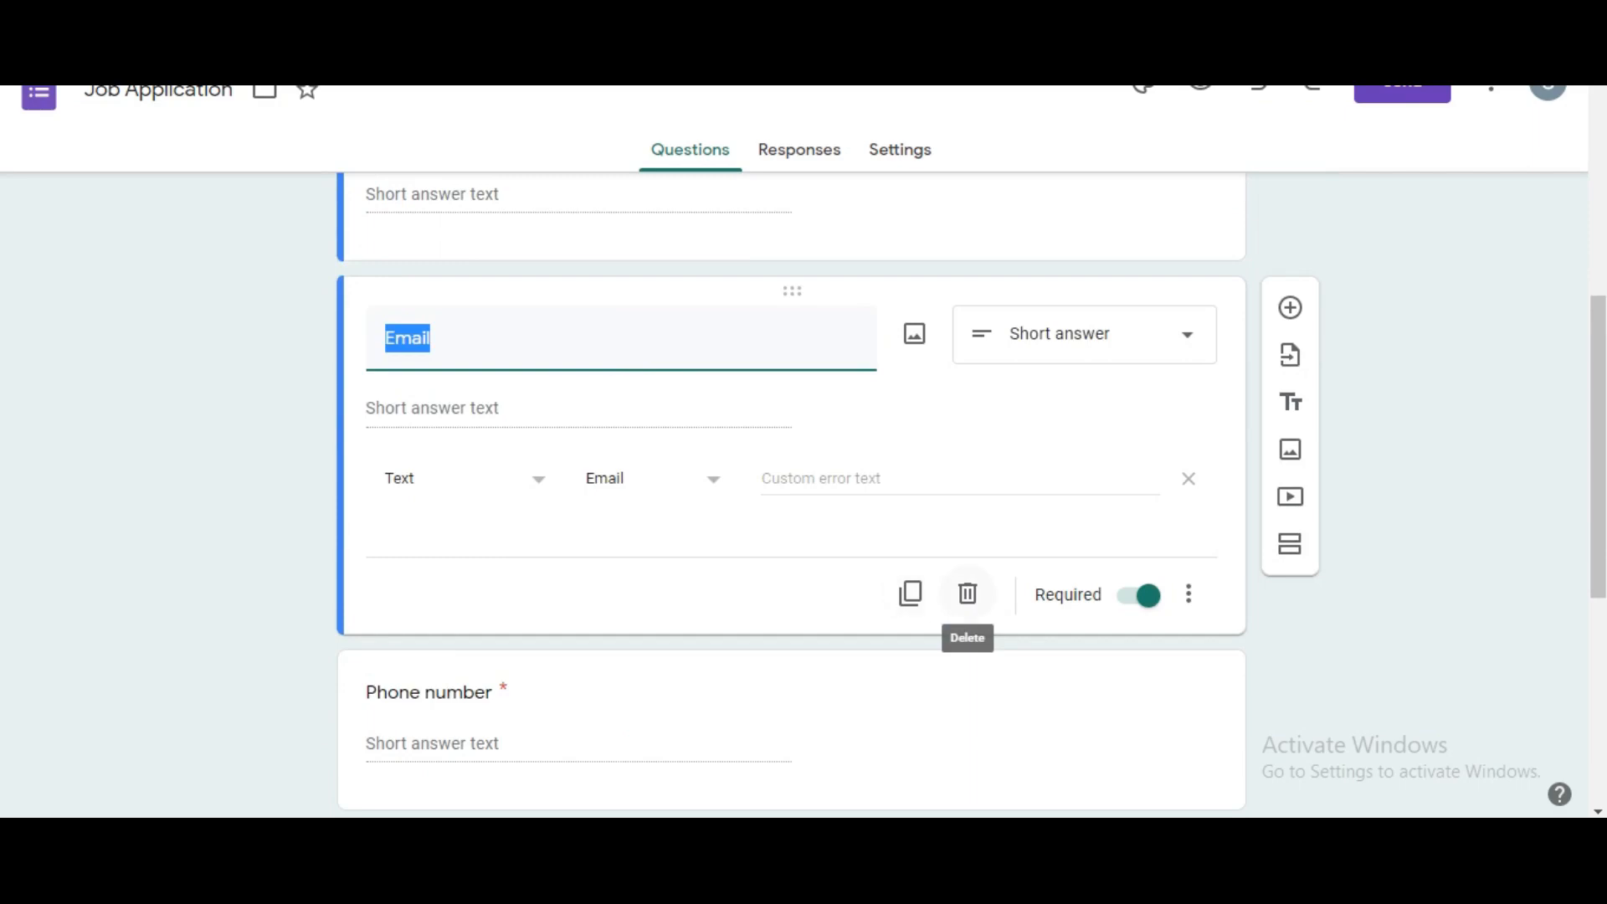
scroll(968, 595, "down", 5)
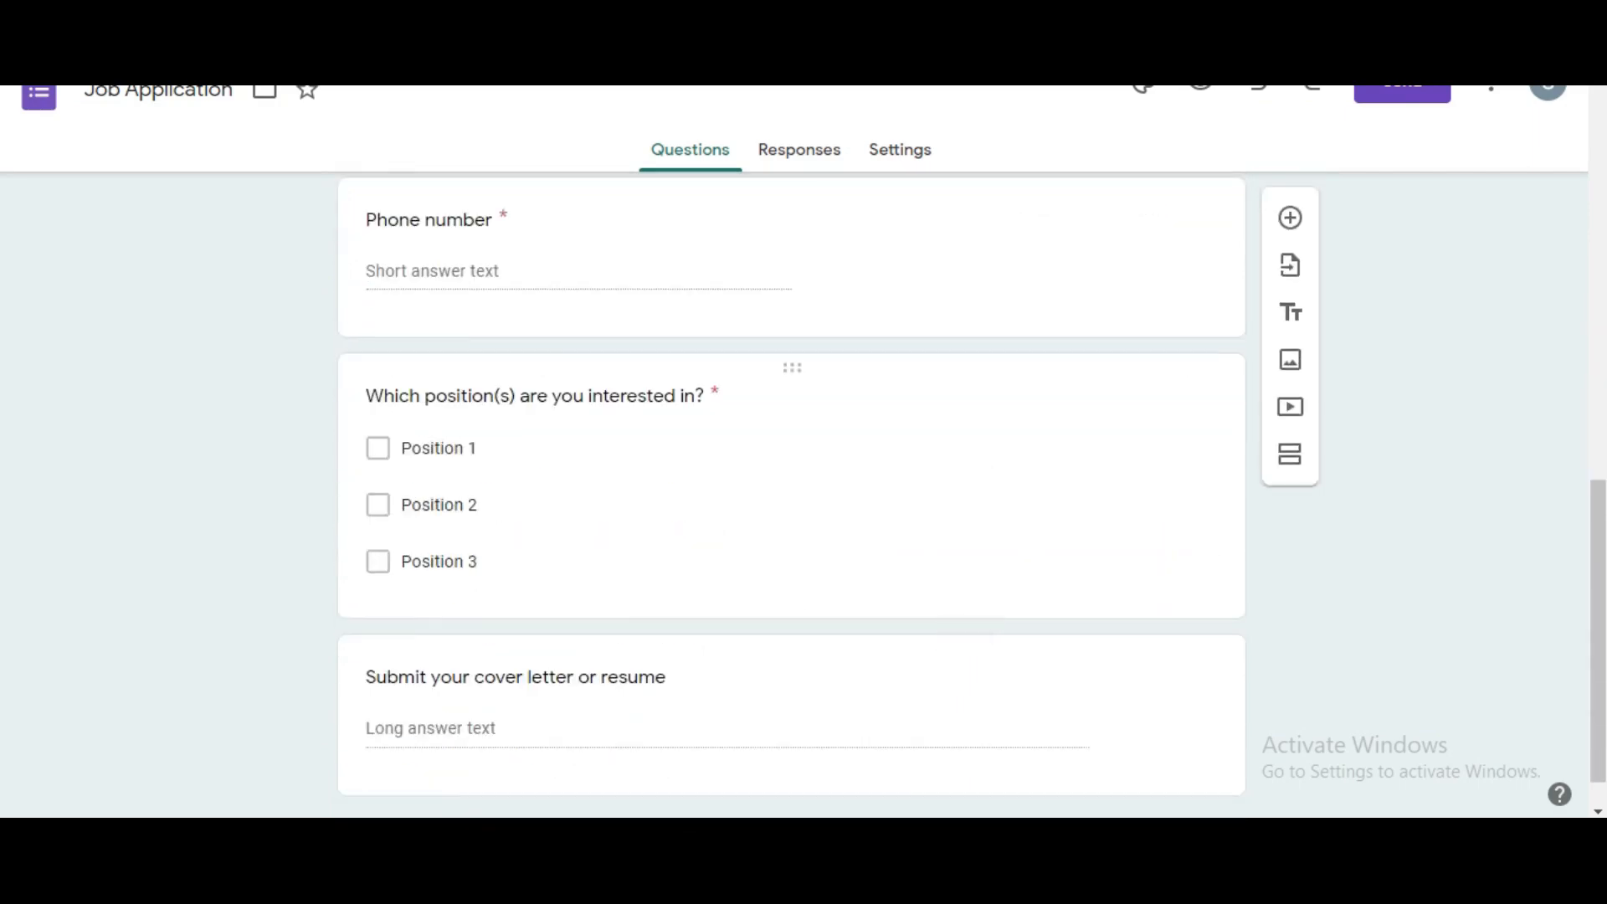
scroll(967, 595, "up", 7)
scroll(968, 594, "up", 3)
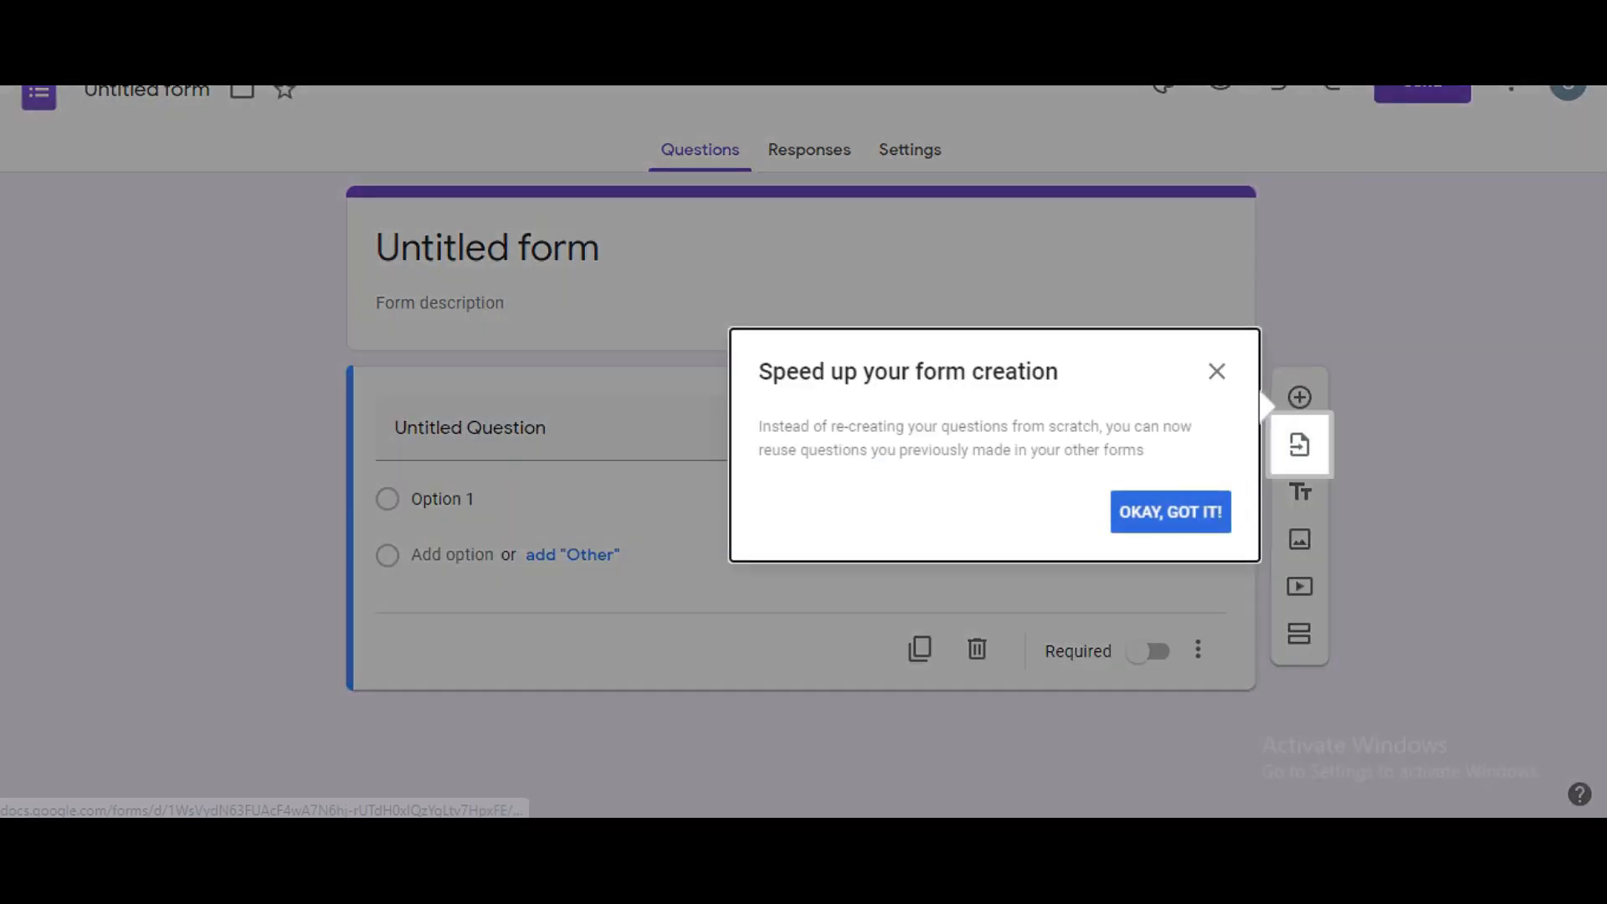
Step: Dismiss the question-reuse tip on the new blank form and title the form "SSC Classes"
left_click(1170, 511)
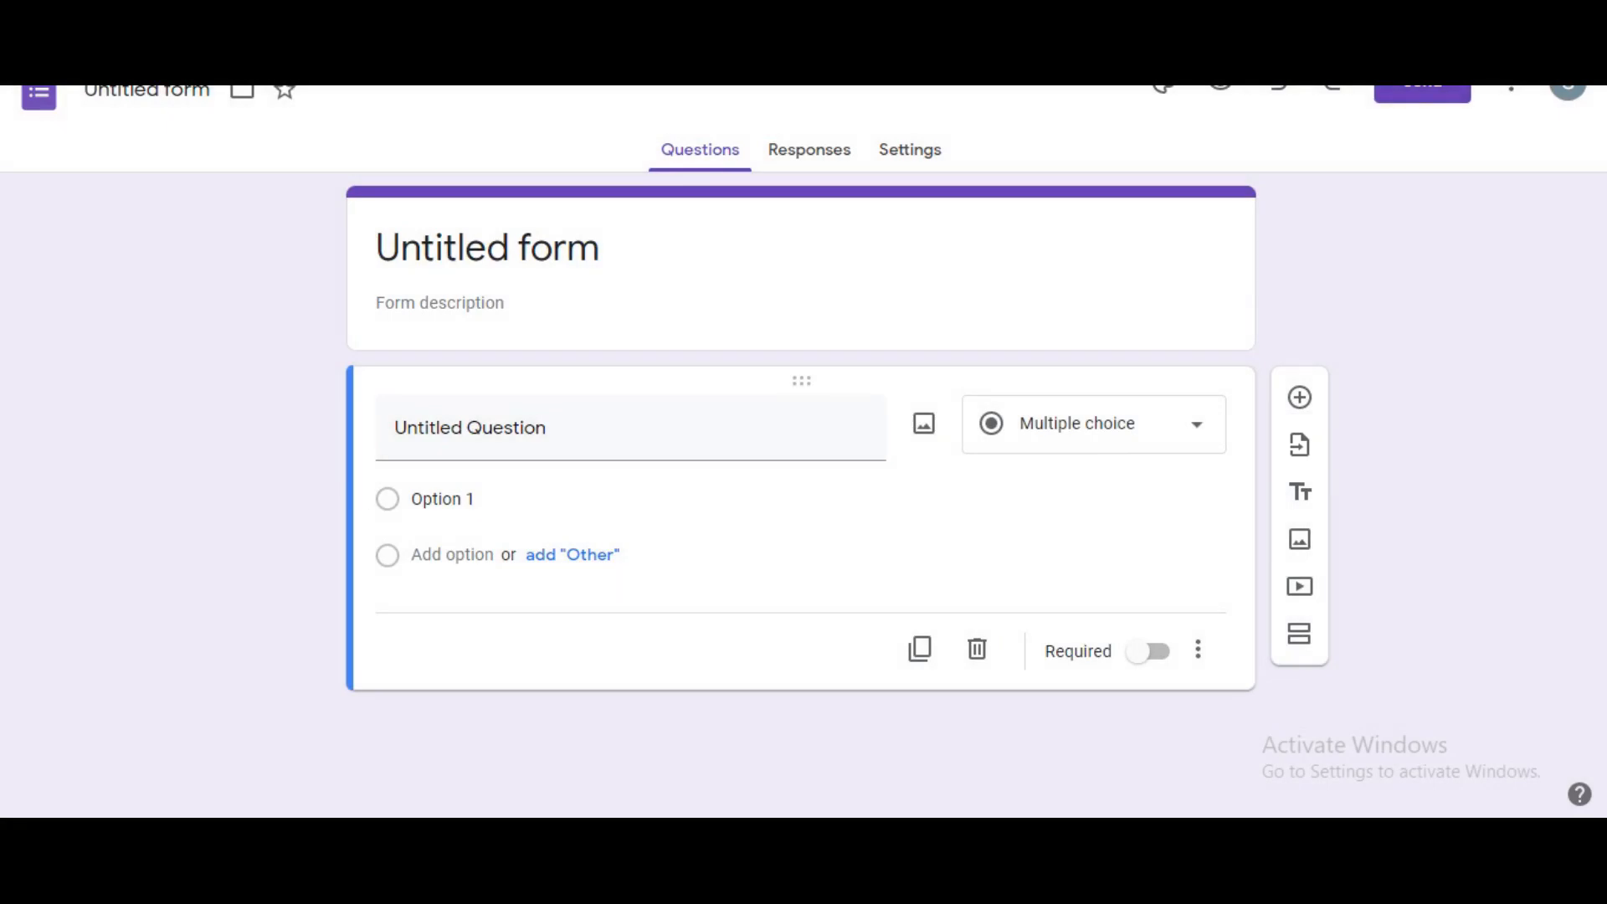
left_click(552, 248)
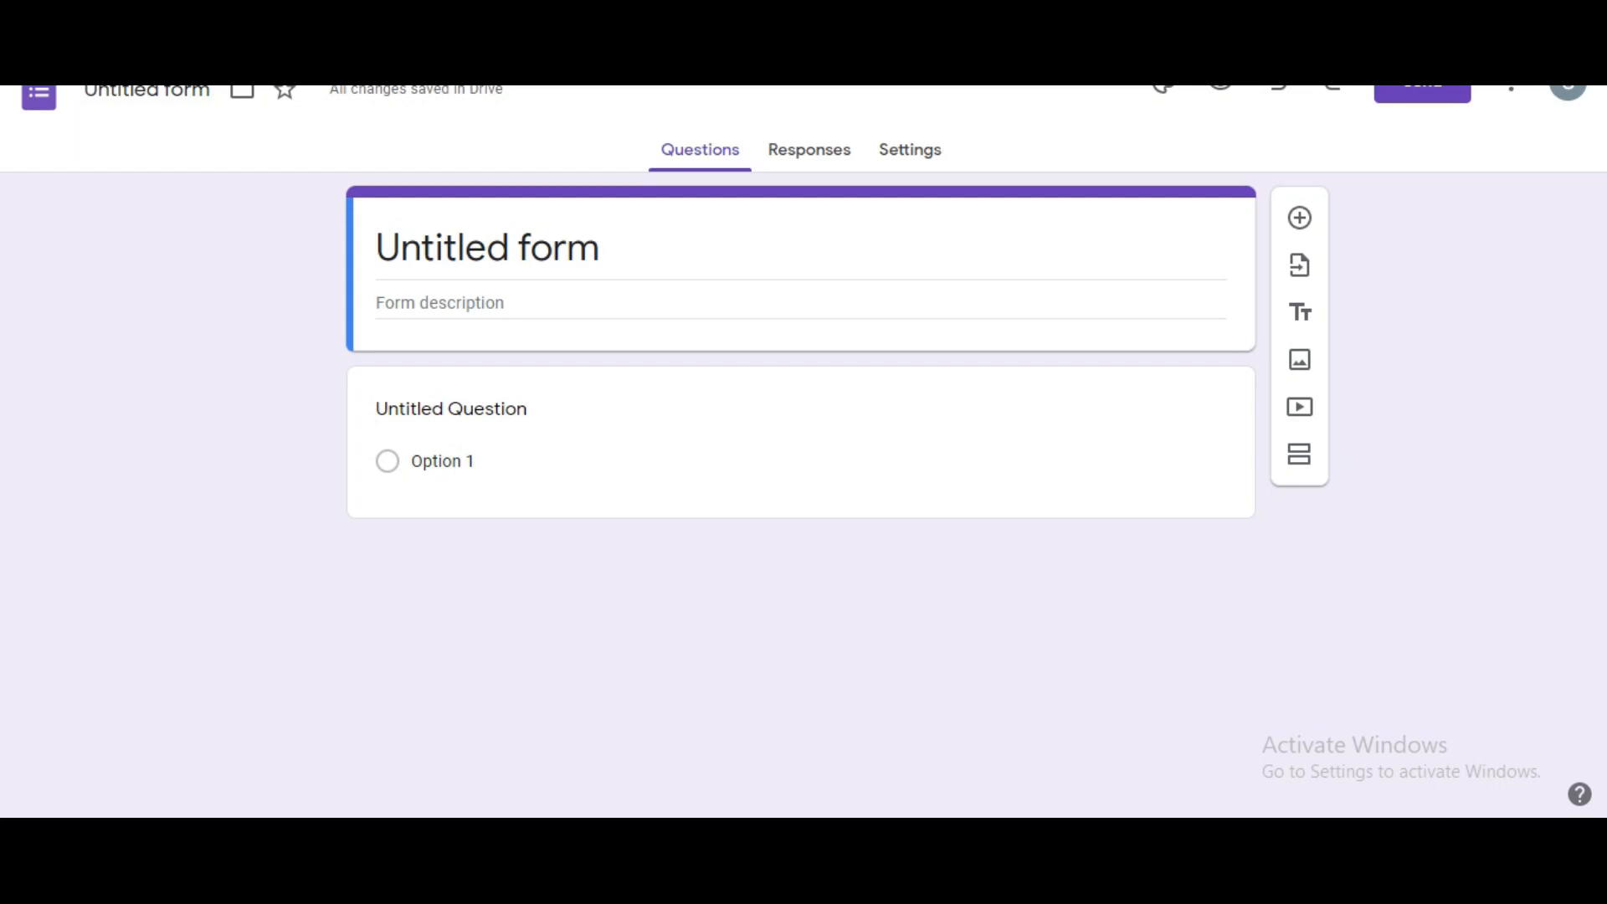
left_click_drag(604, 249, 376, 250)
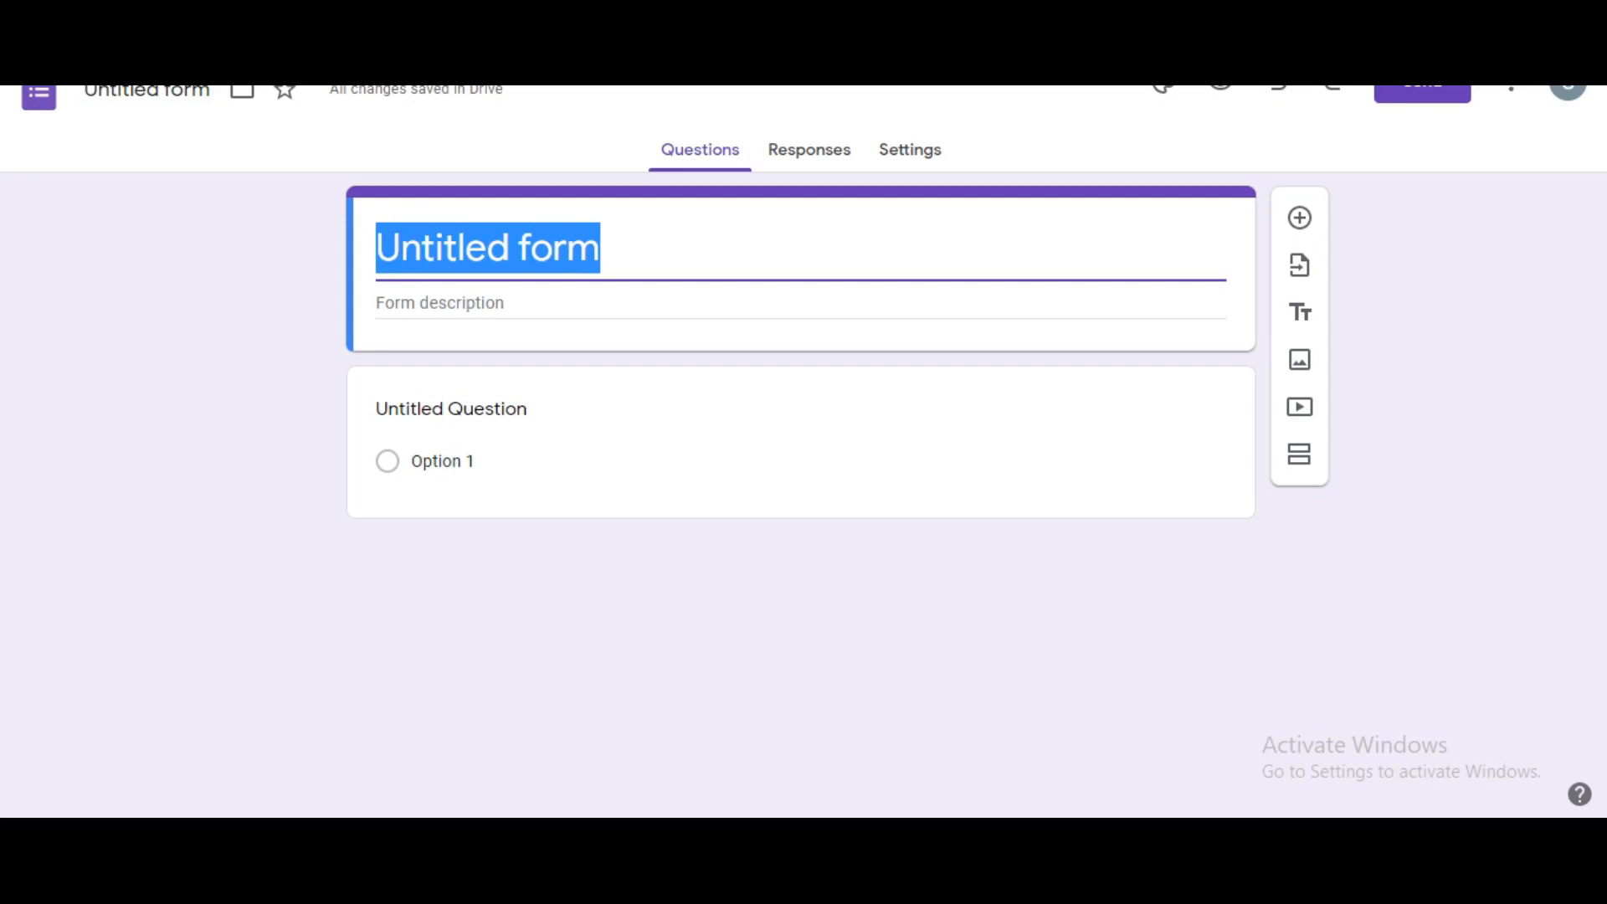
type("SSC C")
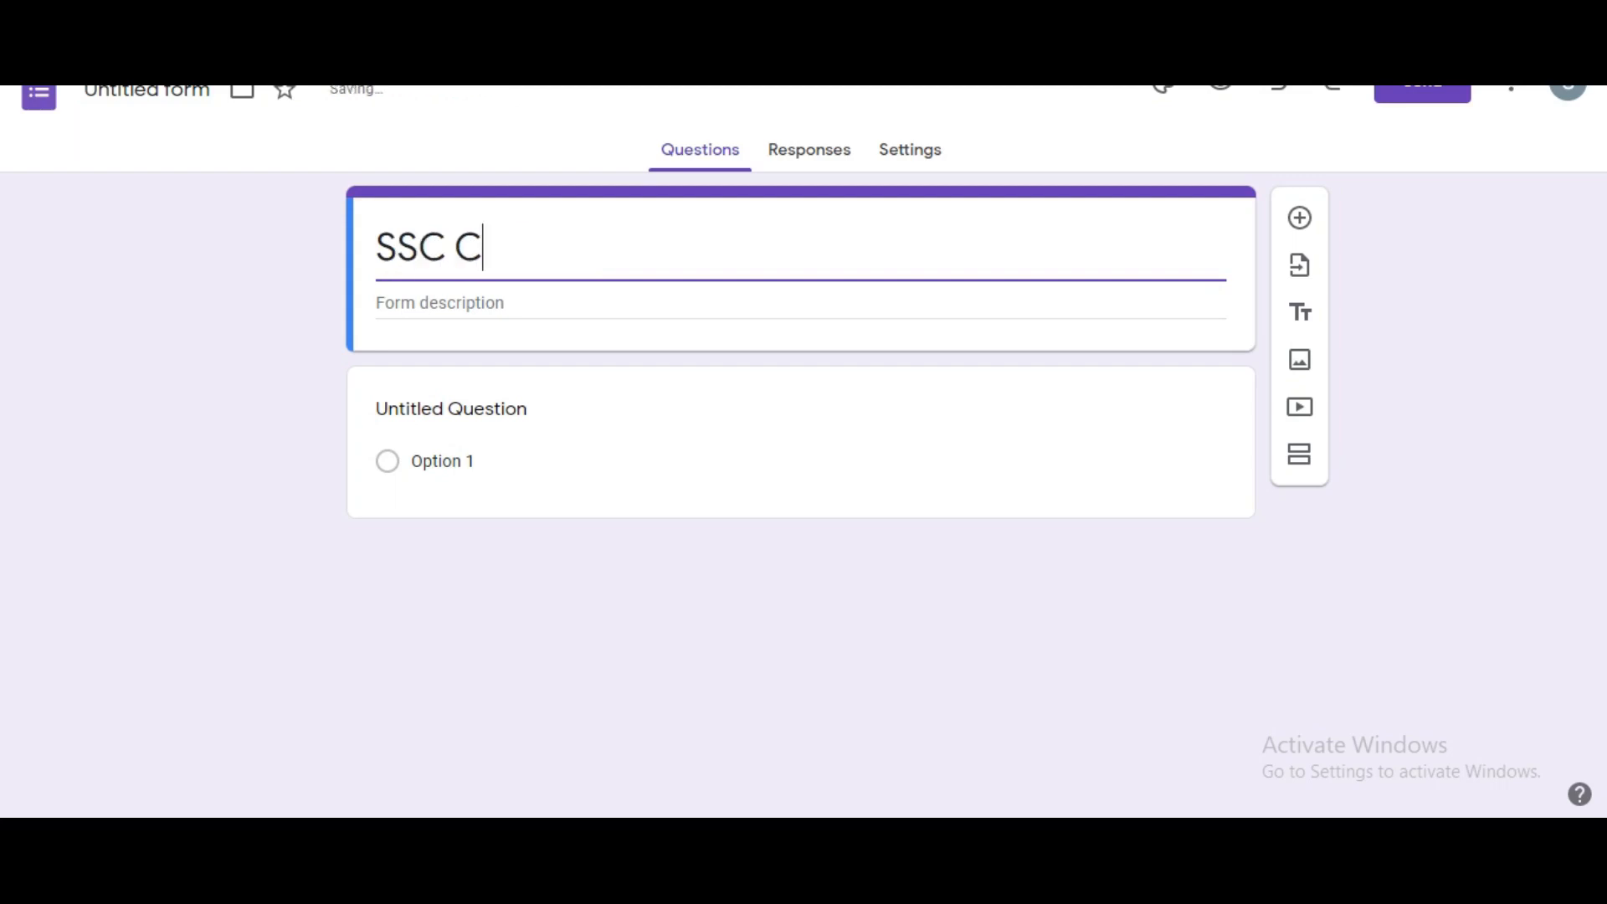
type("lasses")
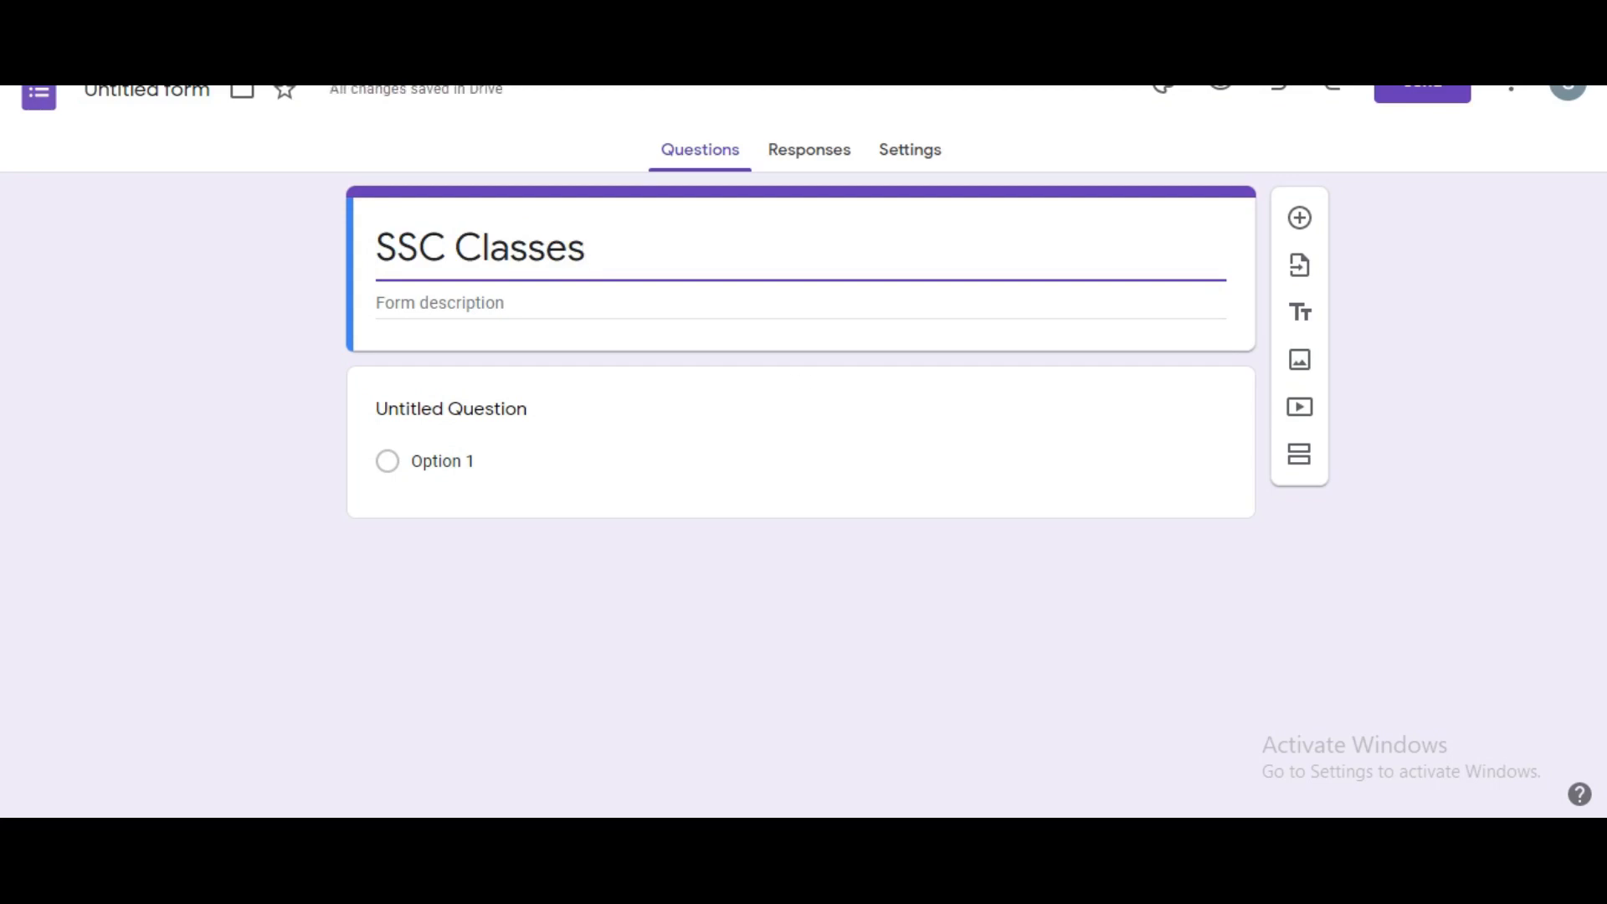
key("Tab")
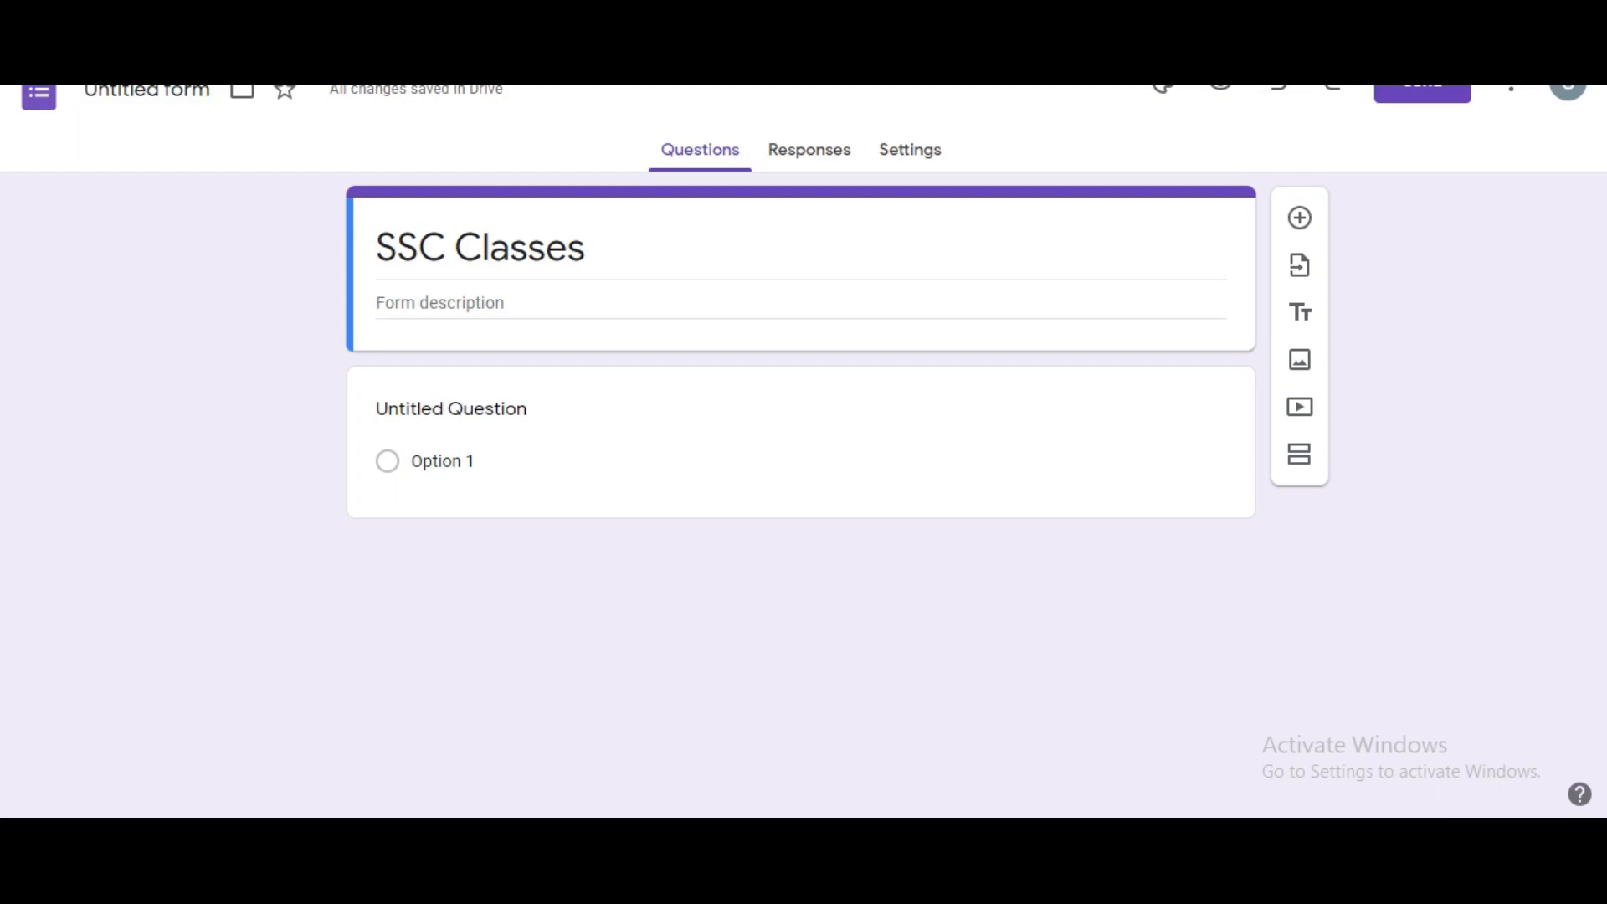
Step: Enter the institute's address, starting with "Add.", as the form description
left_click(569, 303)
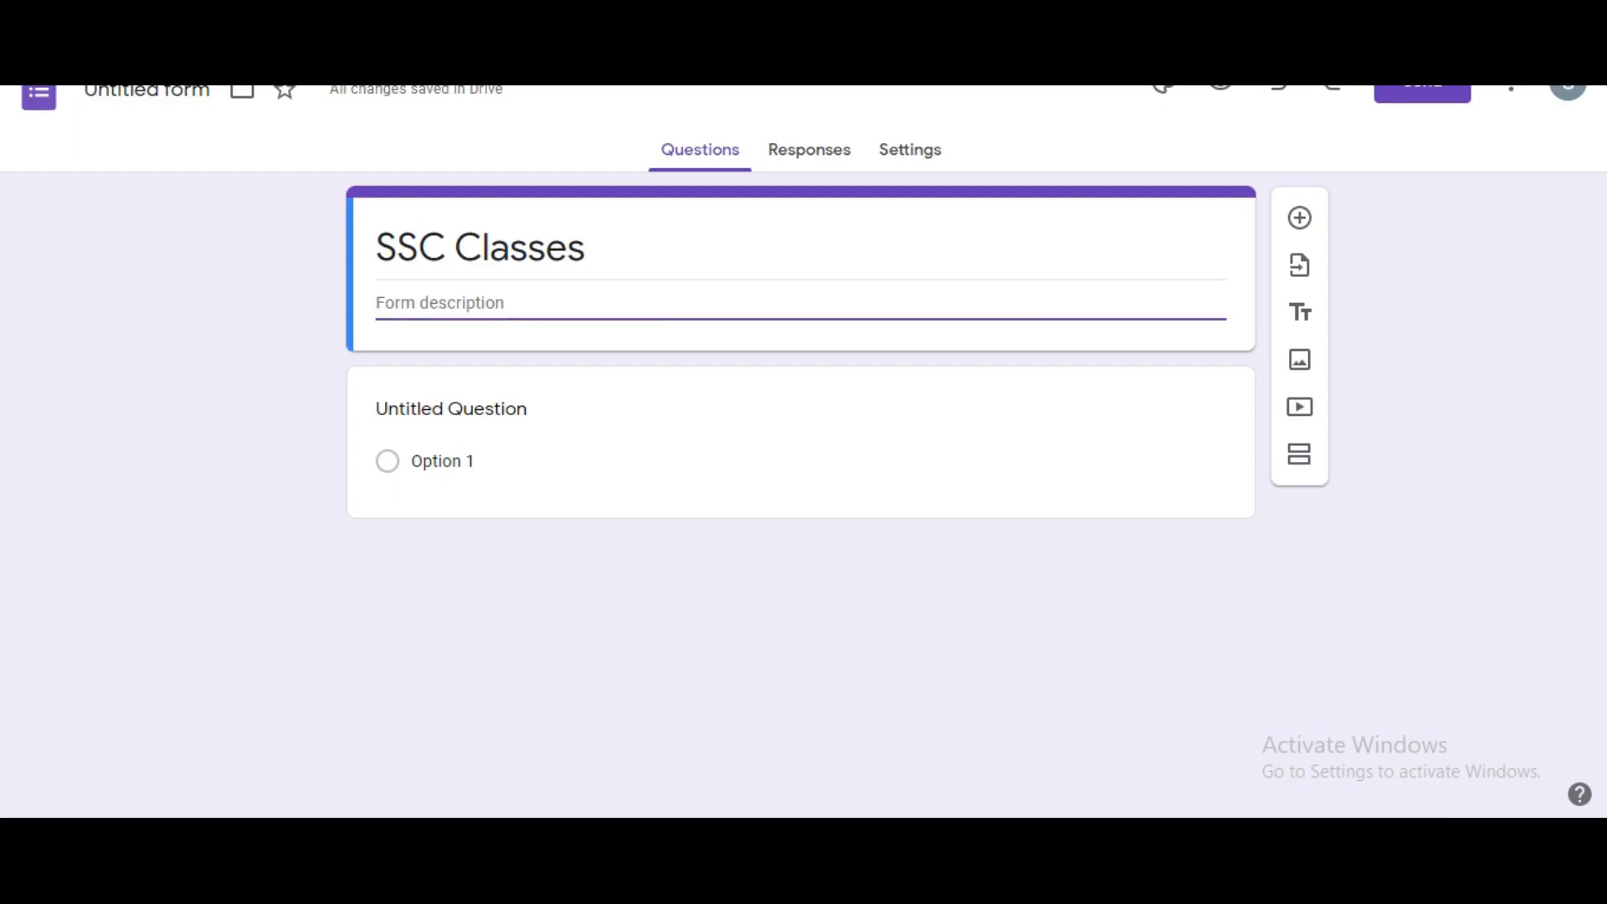
type("Ad")
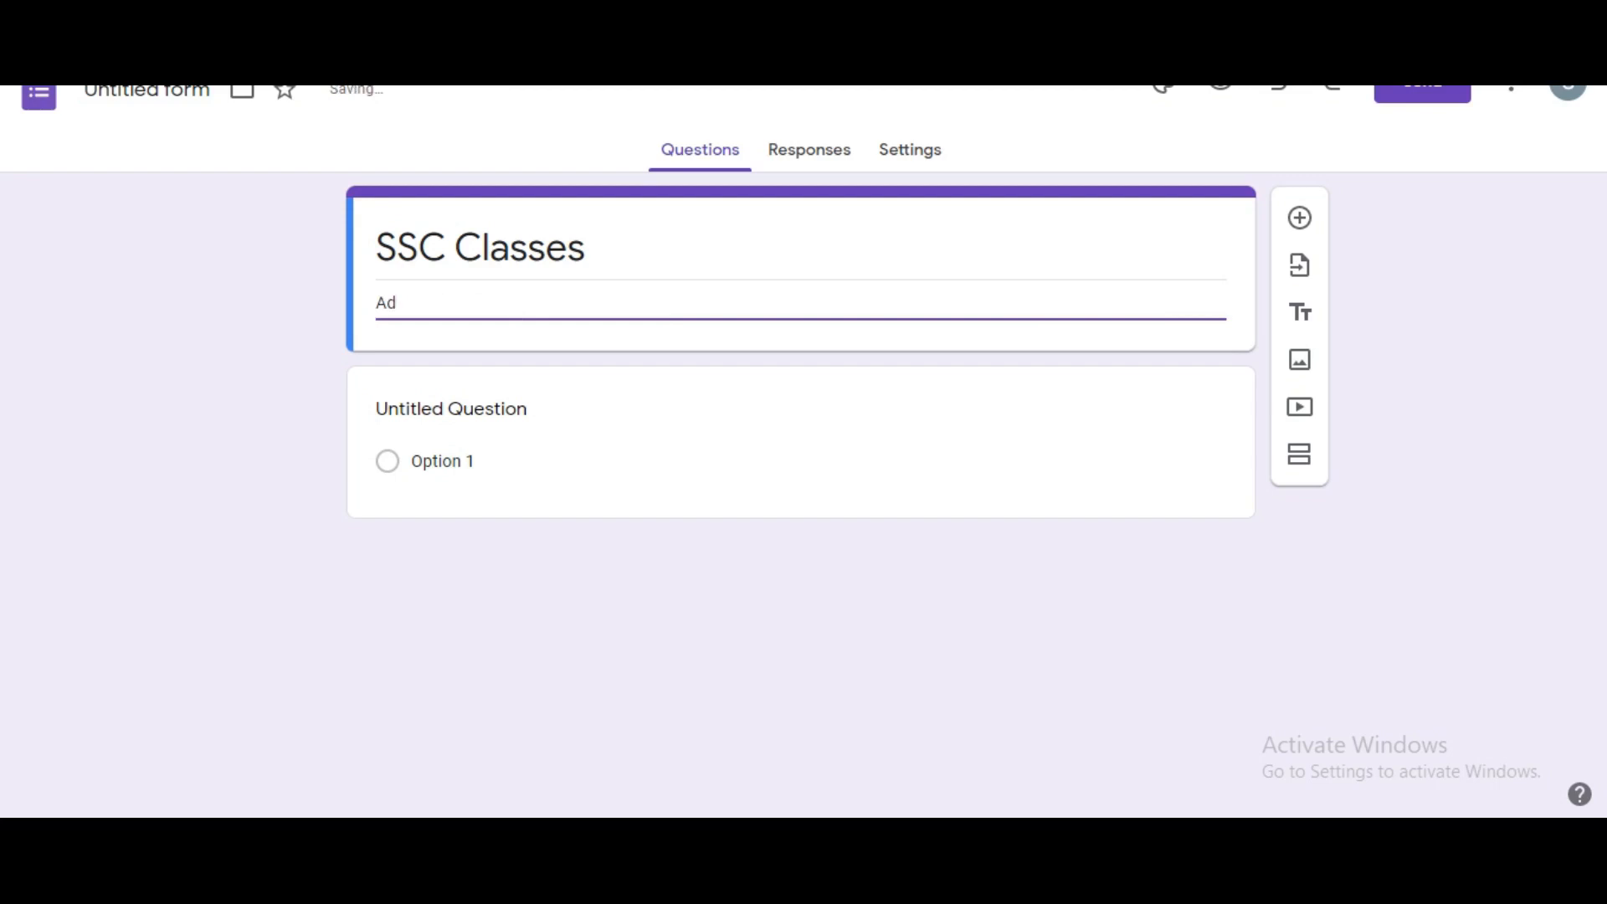
type("d.")
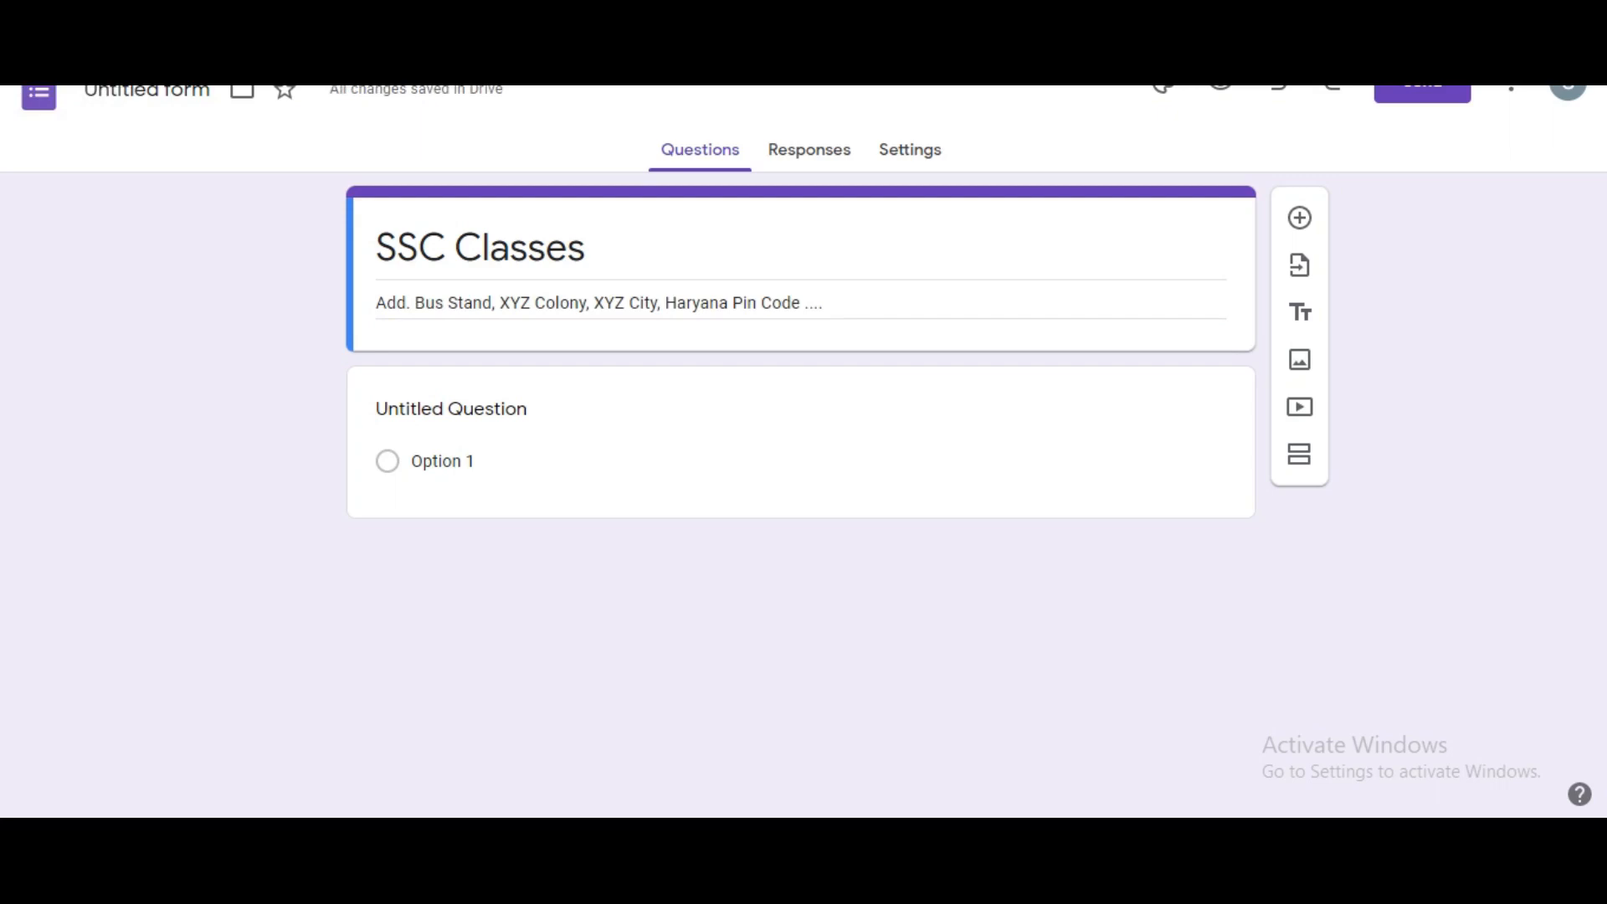
Step: Turn the untitled question into a required short-answer question named "Name"
left_click(586, 427)
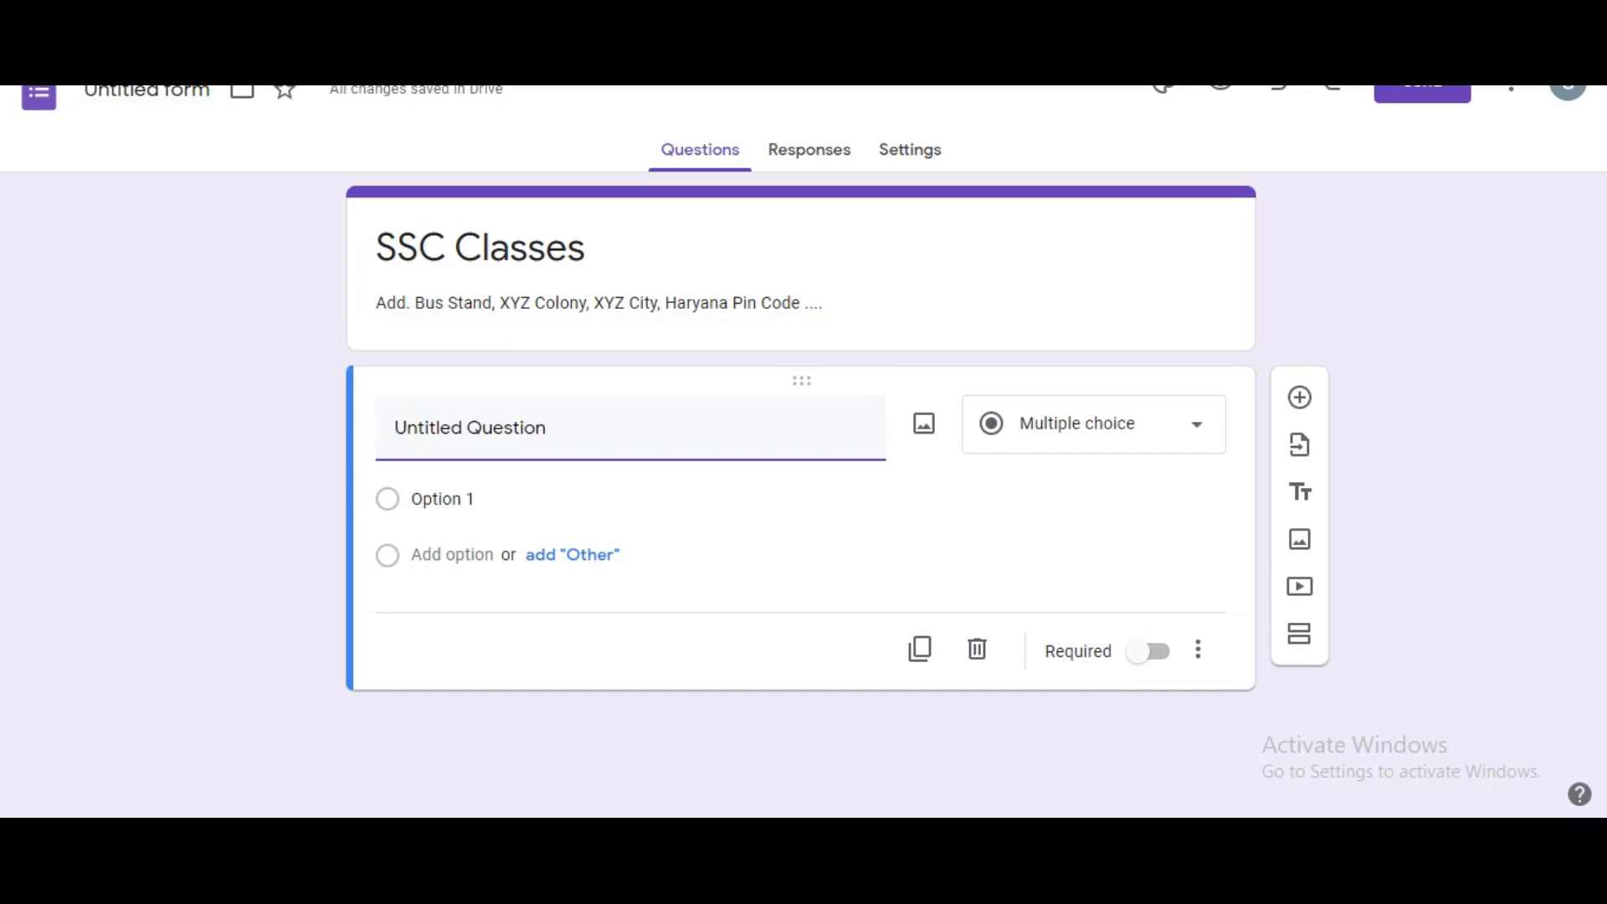
left_click(1094, 423)
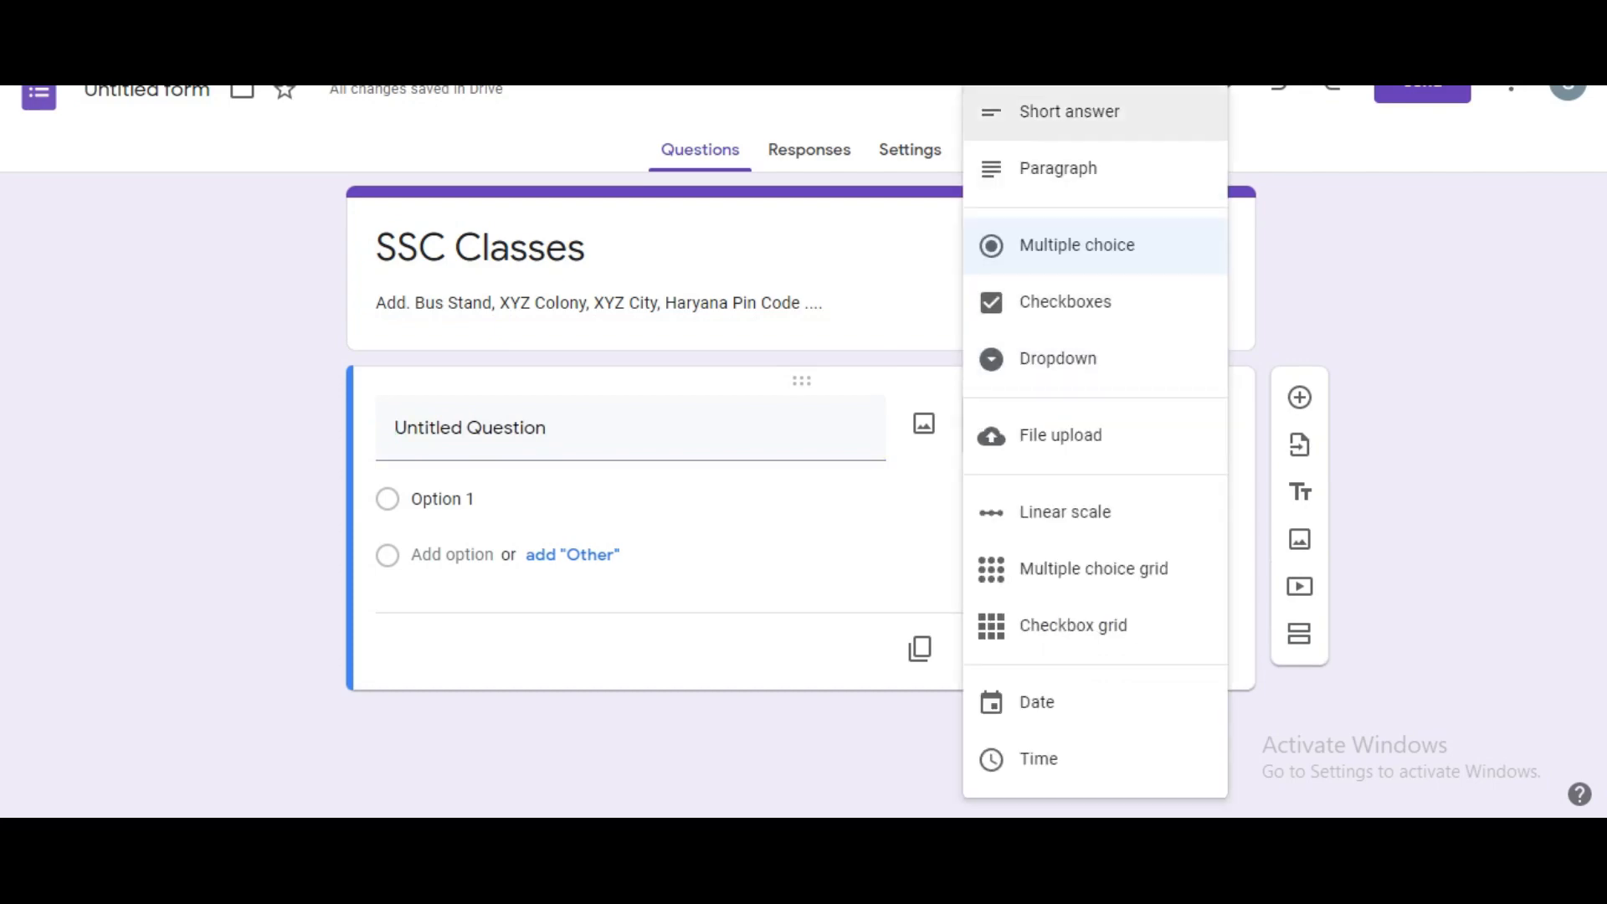
left_click(1070, 111)
left_click(552, 428)
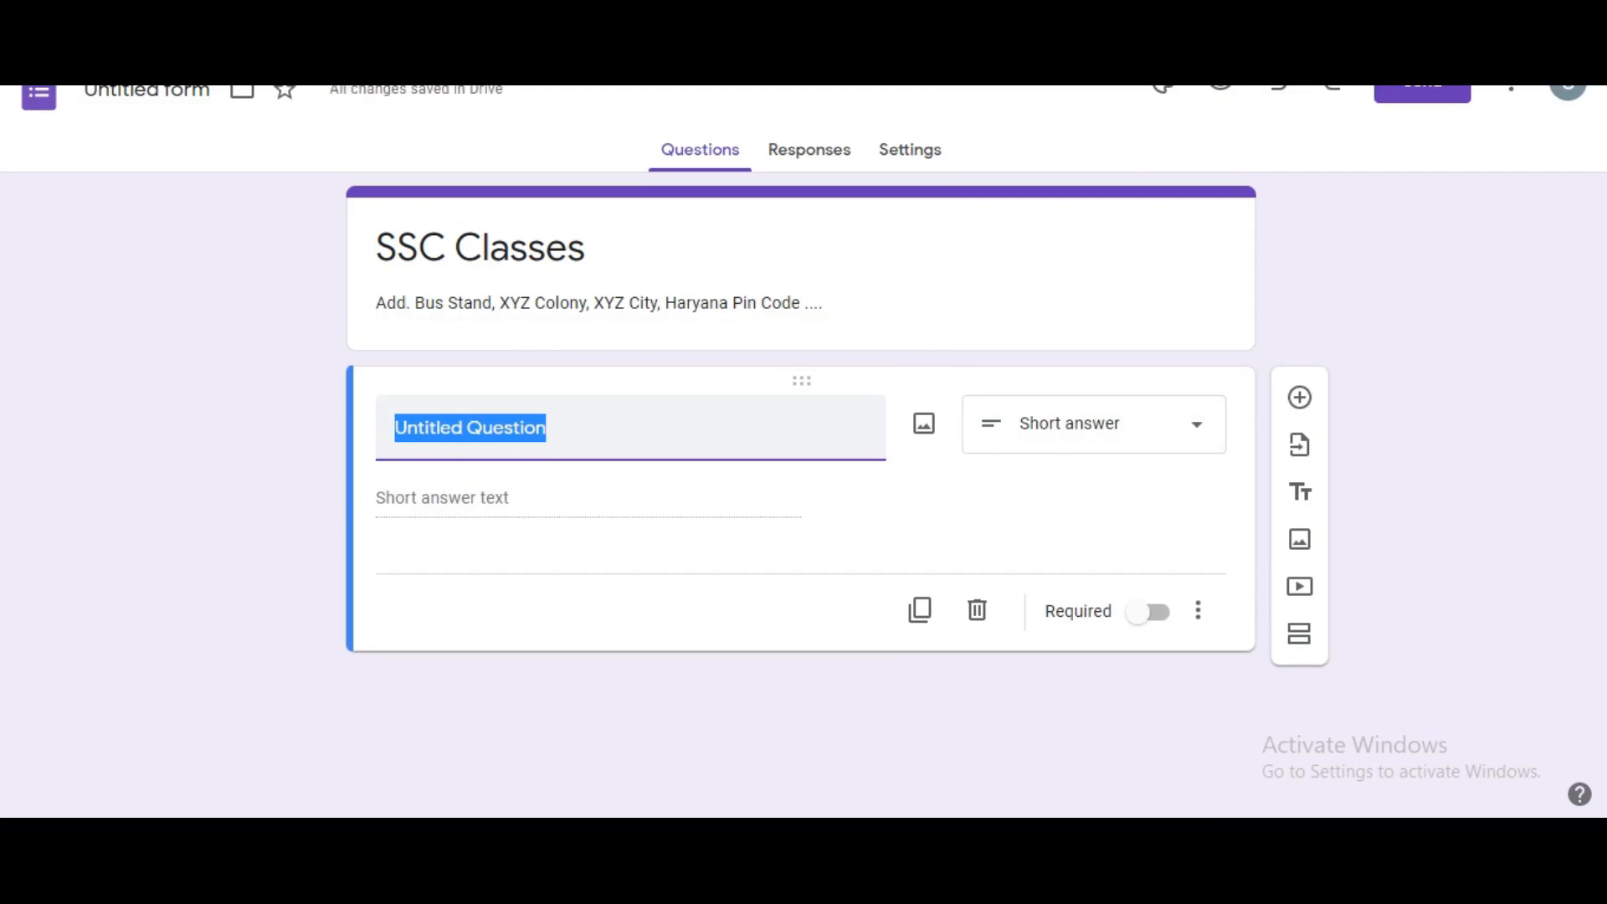
type("Name")
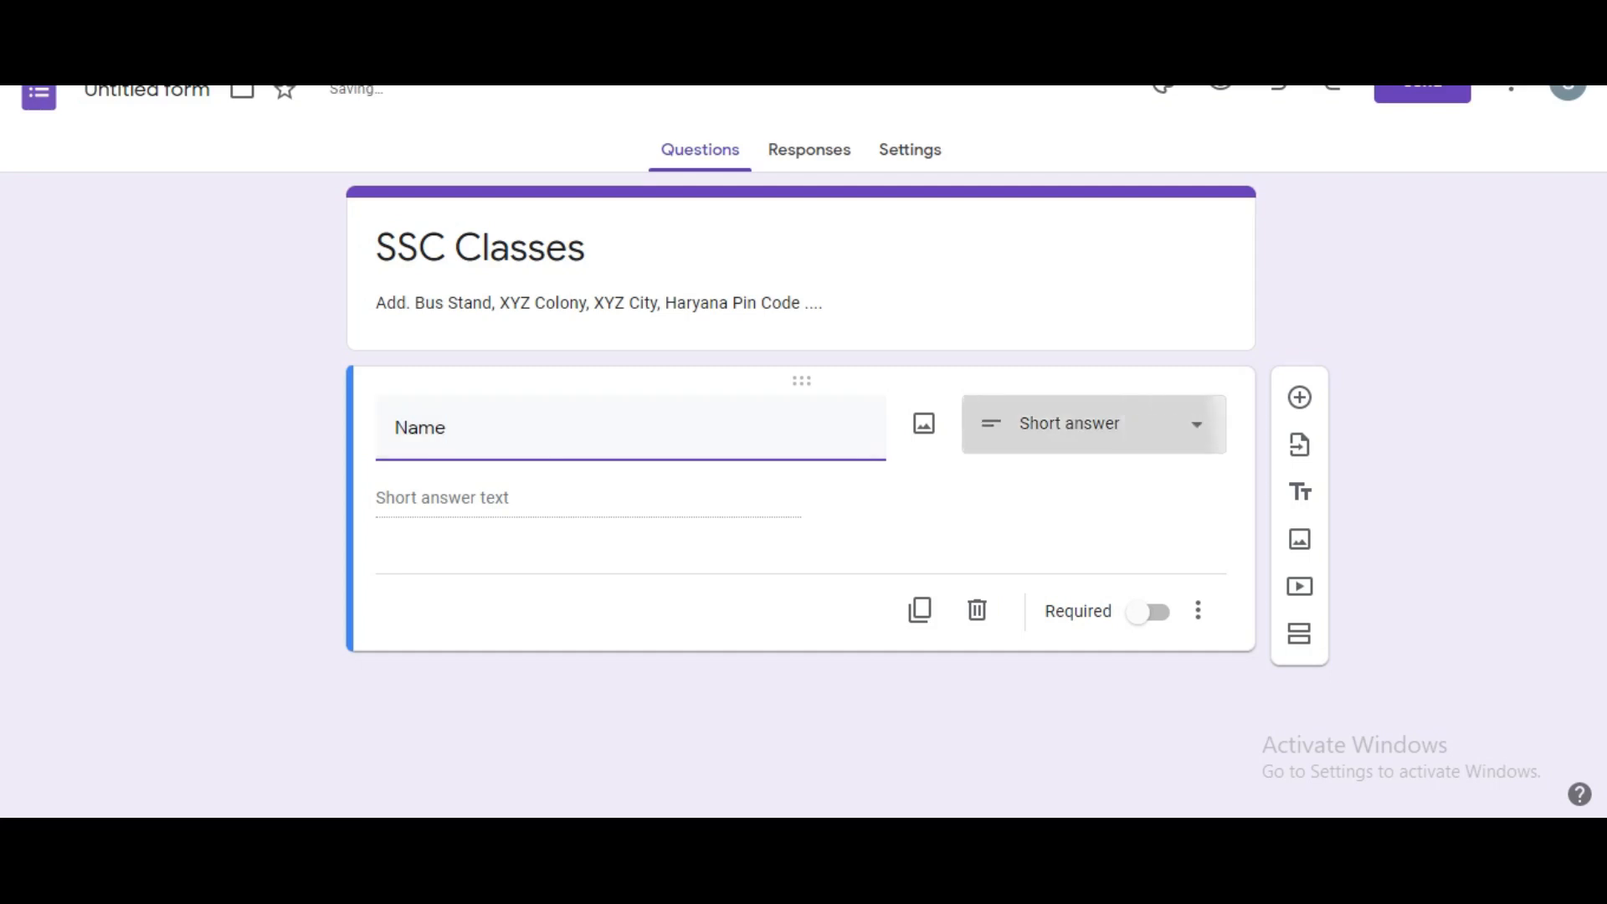
left_click(1093, 424)
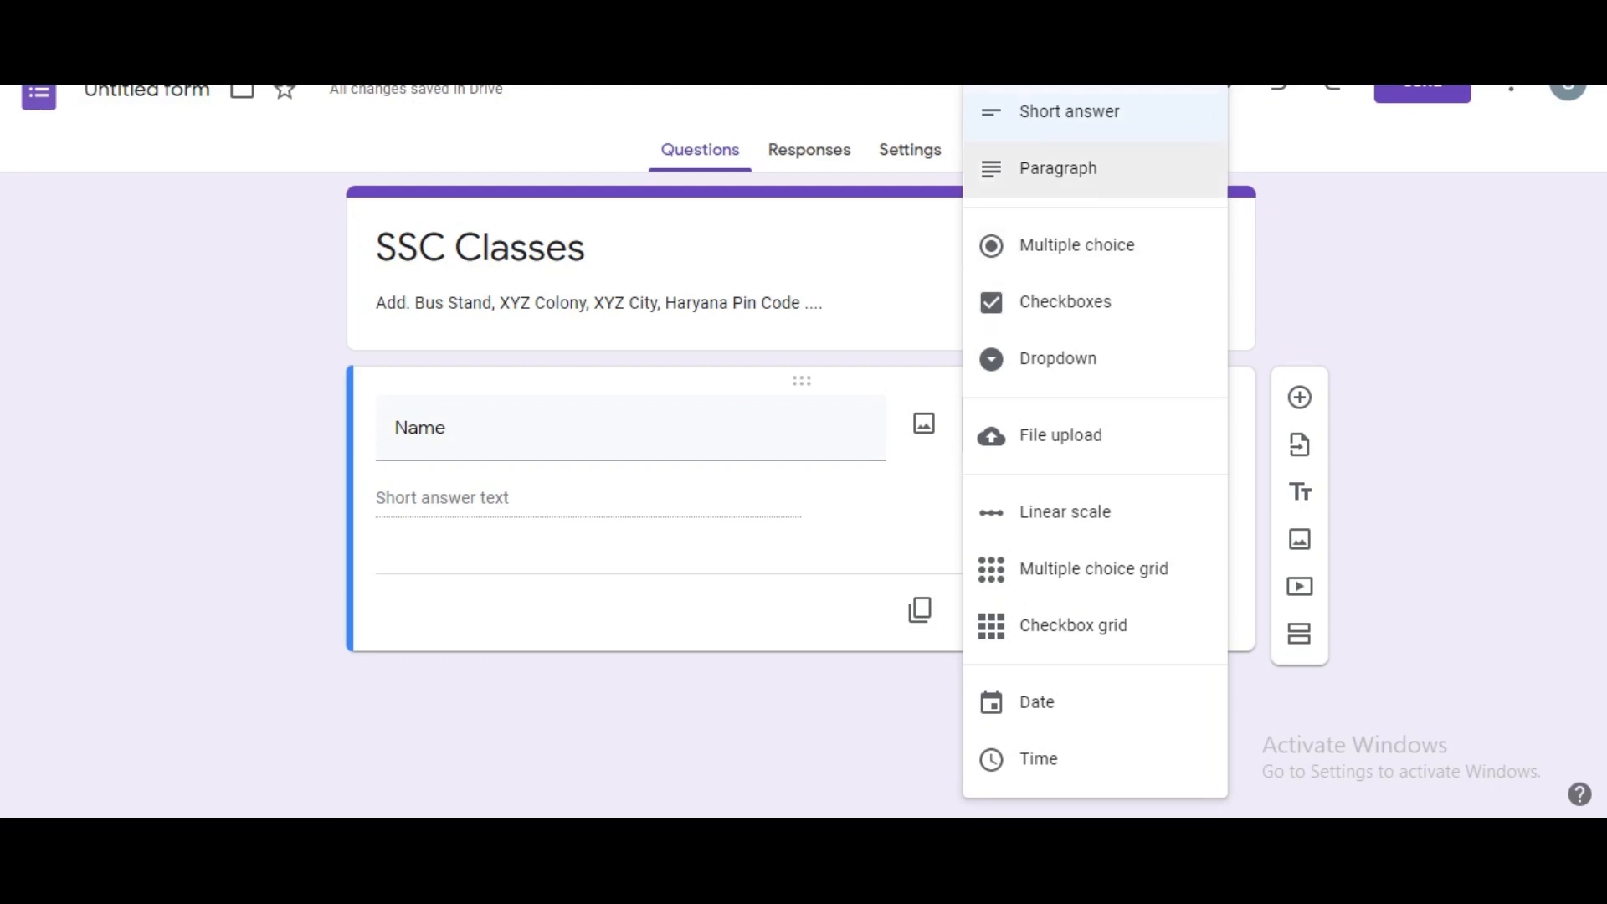
left_click(1058, 112)
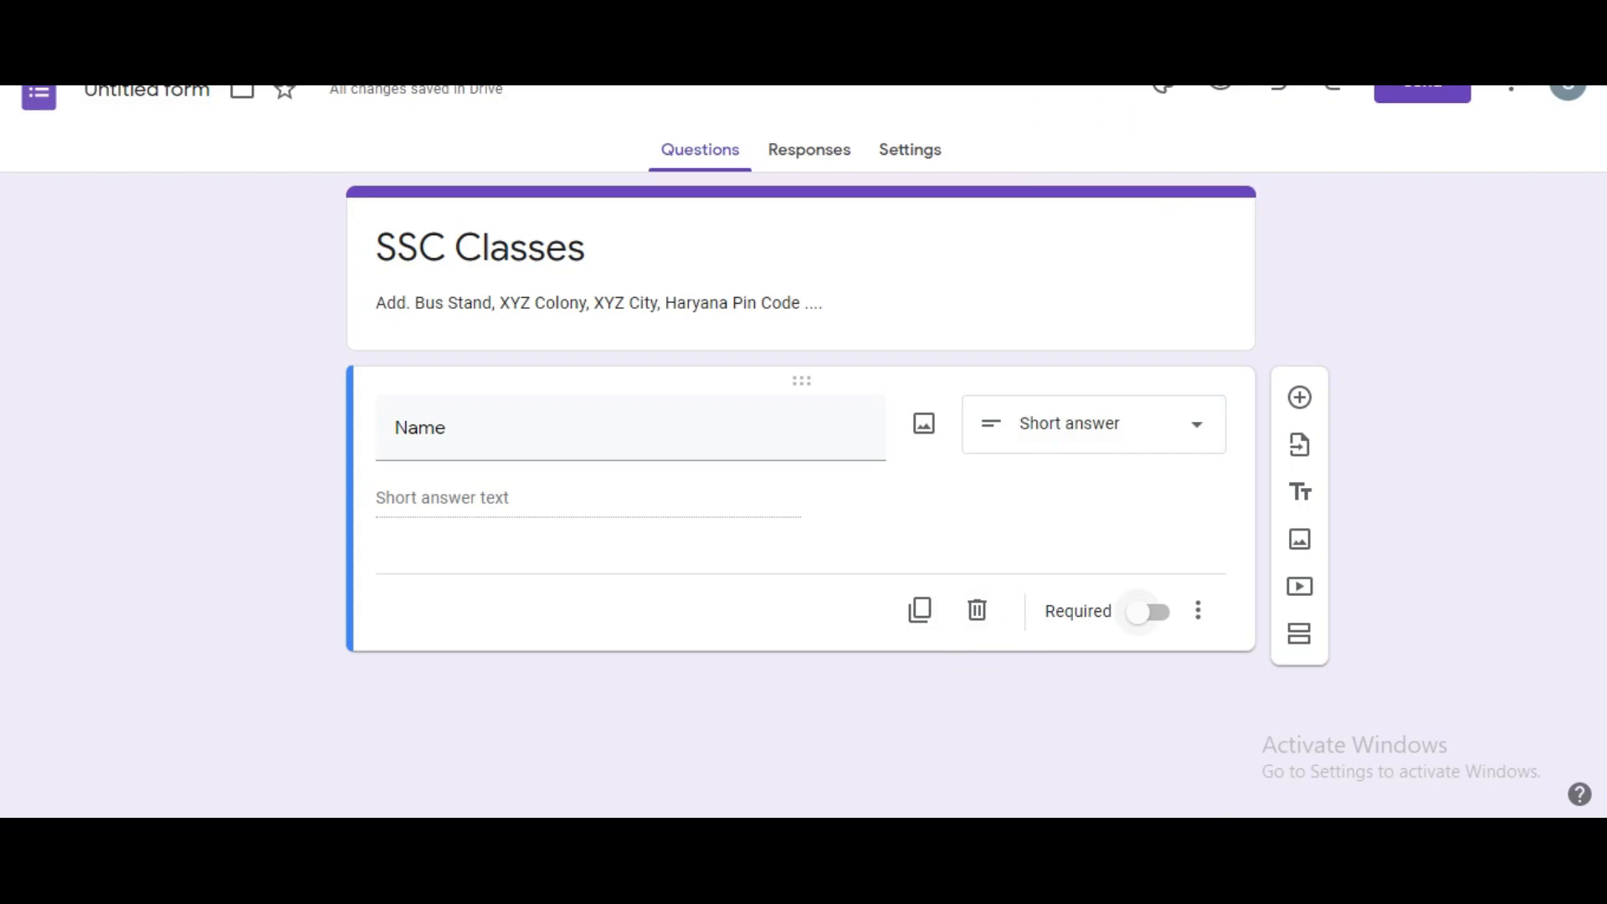
left_click(1146, 611)
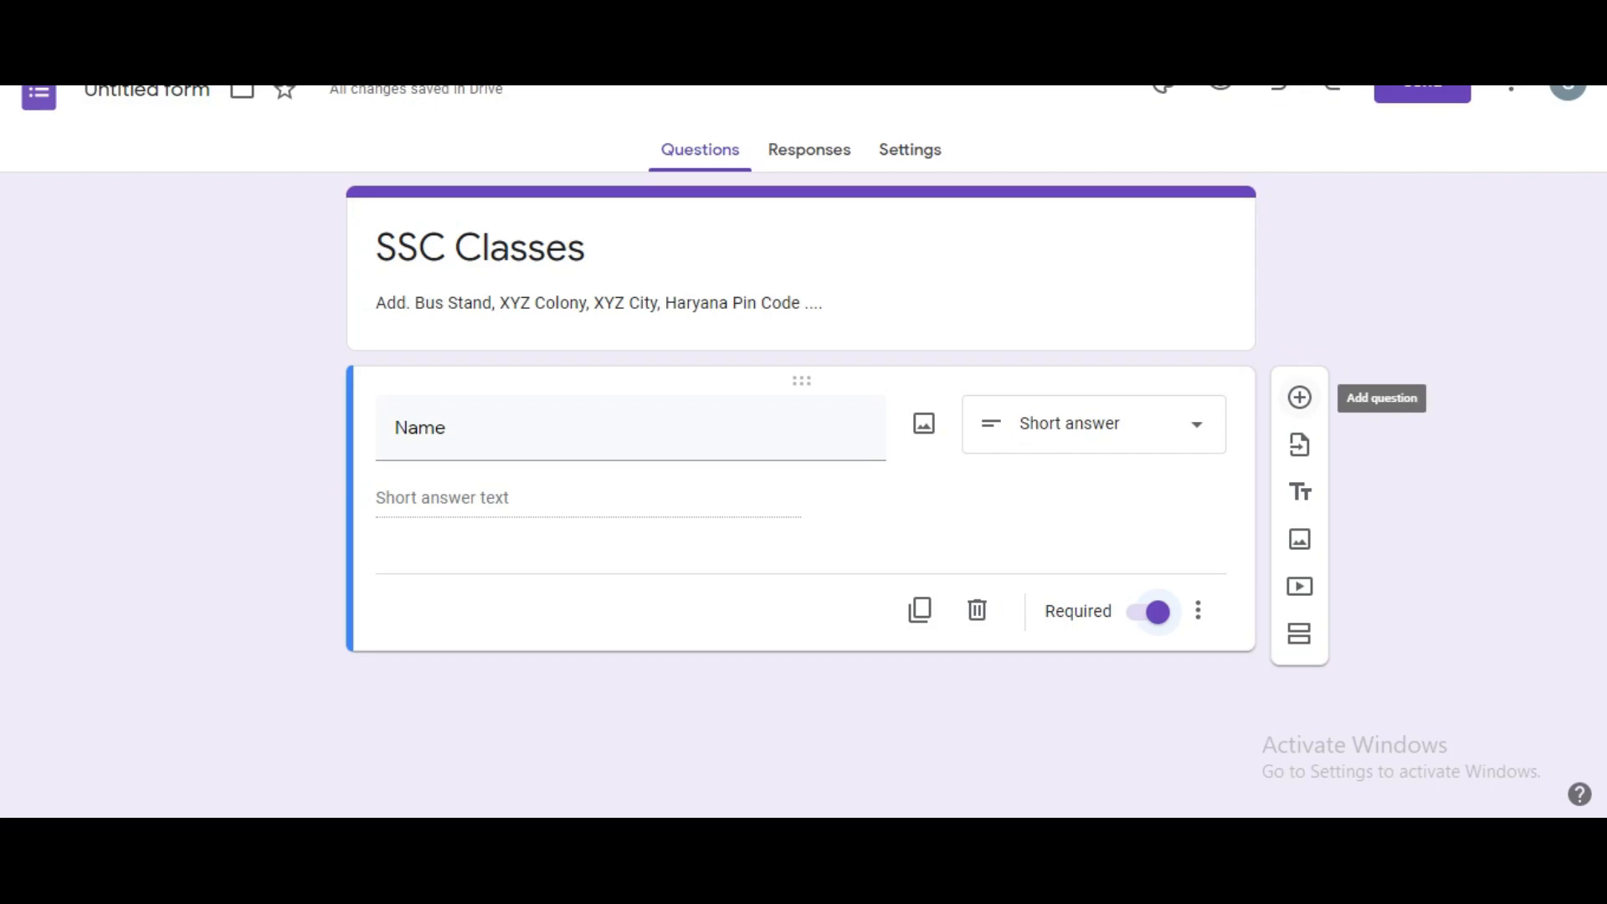
Step: Add a "Father Name" question with the short answer type and make it required
left_click(1299, 397)
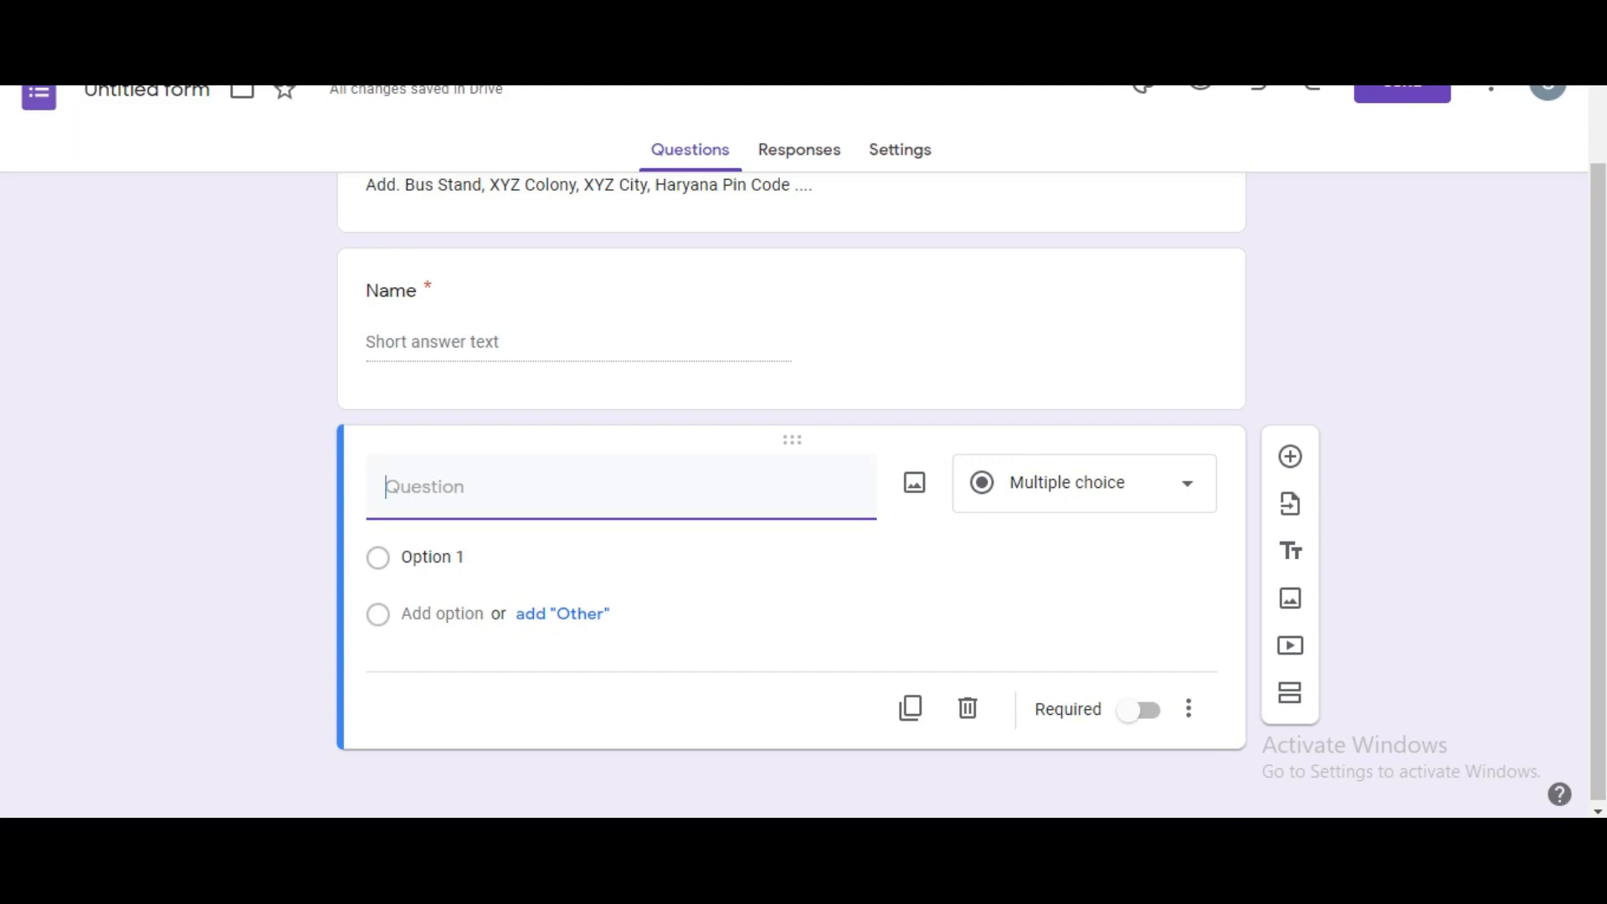
type("Fa")
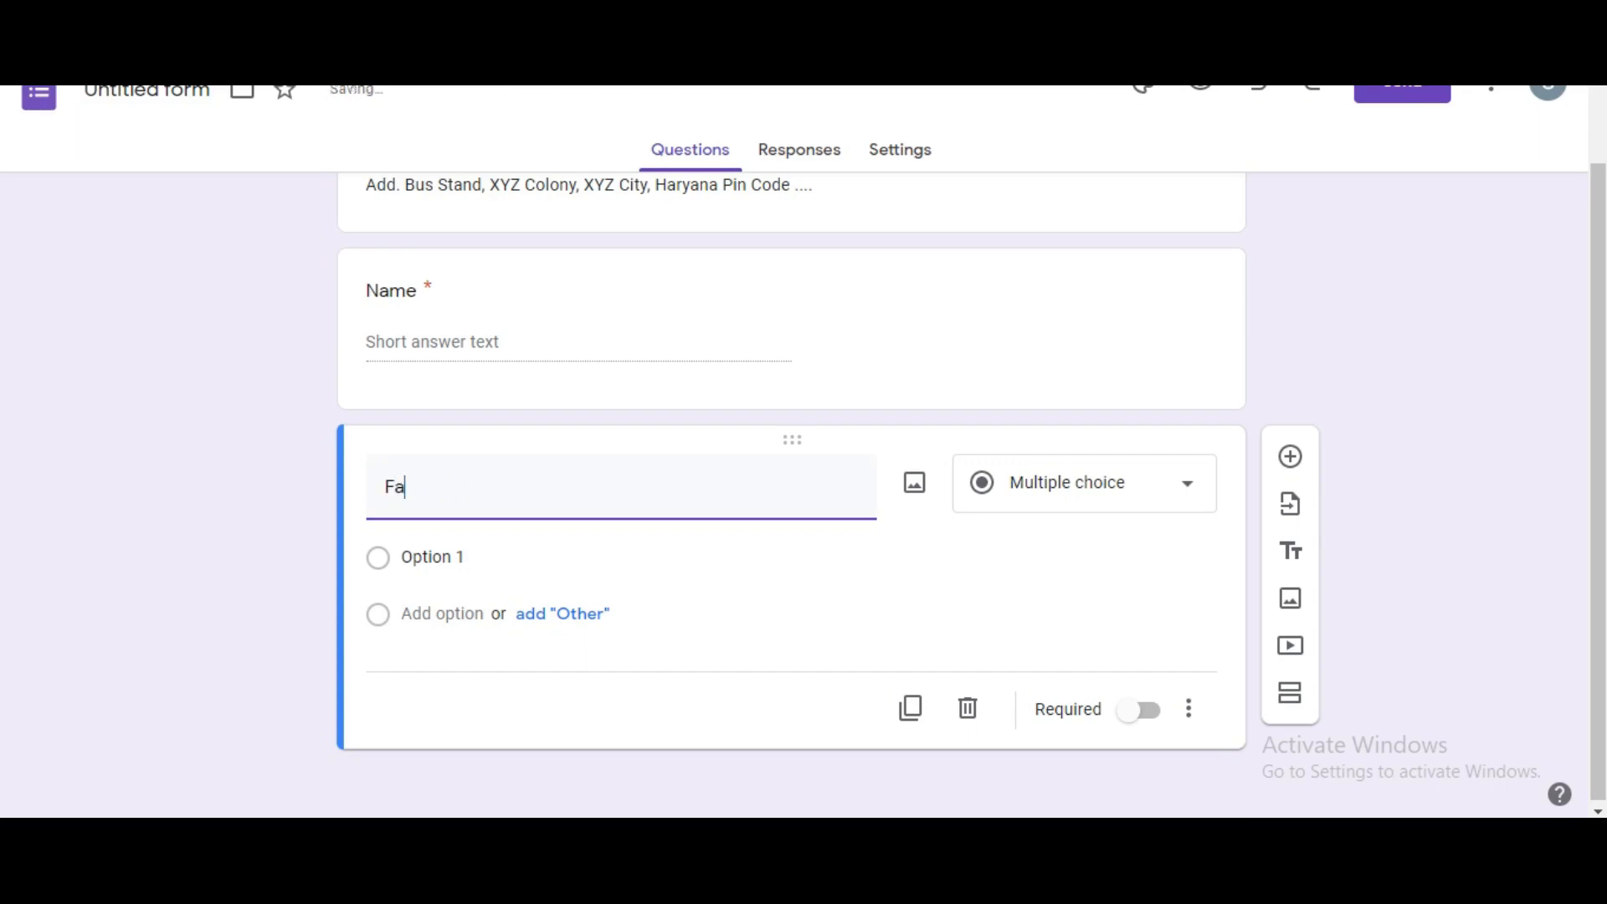
type("ther Name")
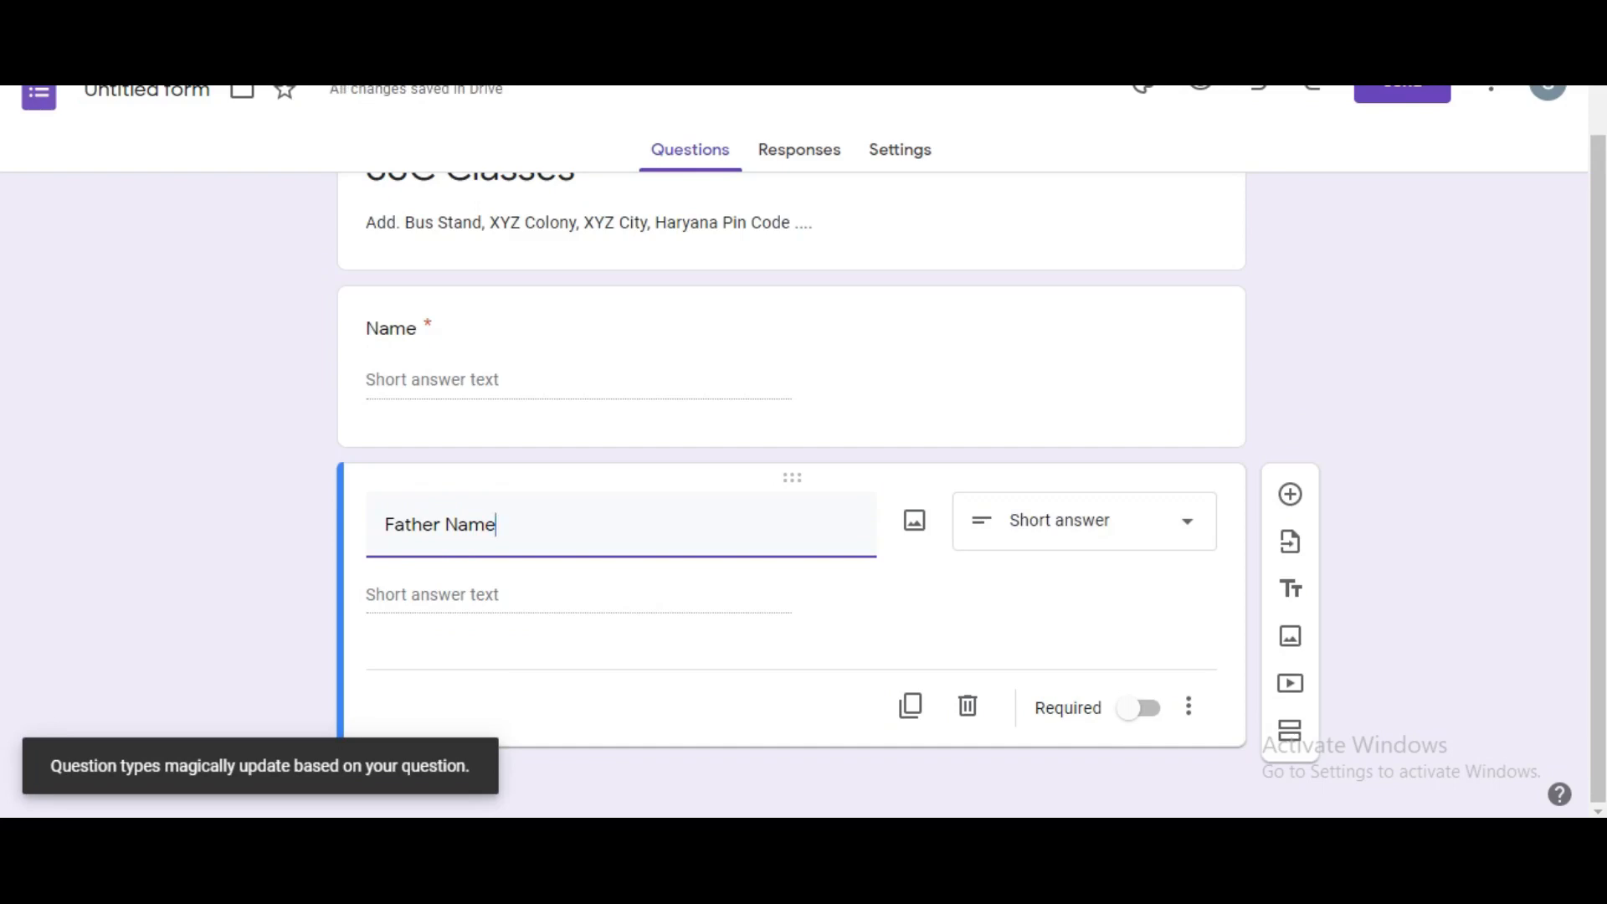
left_click(1085, 521)
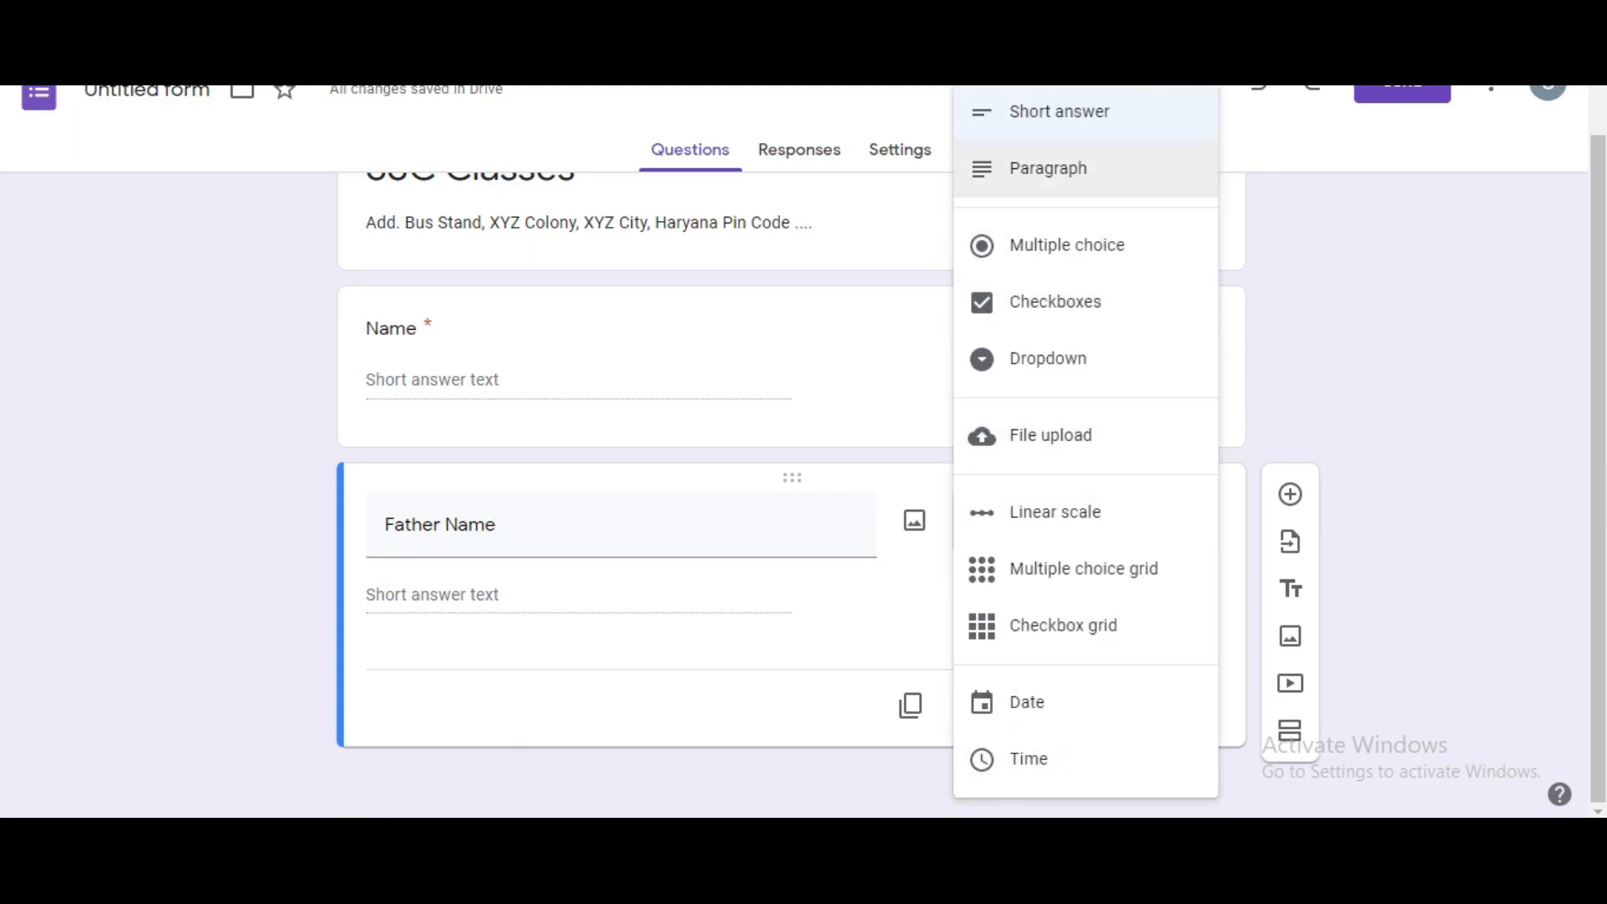
key("Escape")
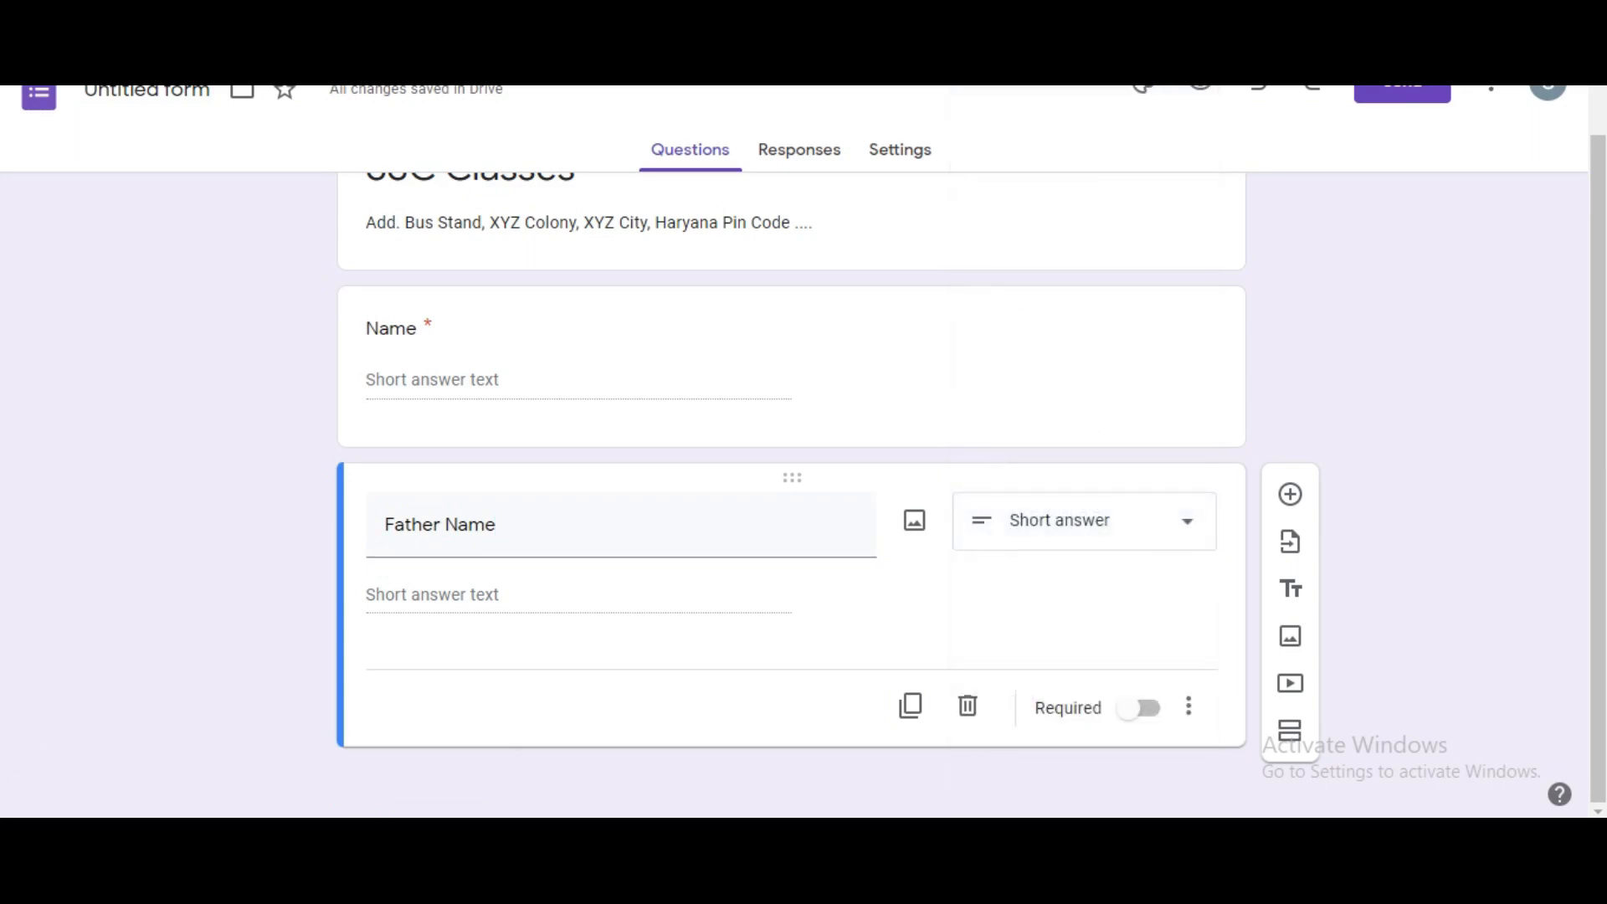
left_click(1140, 708)
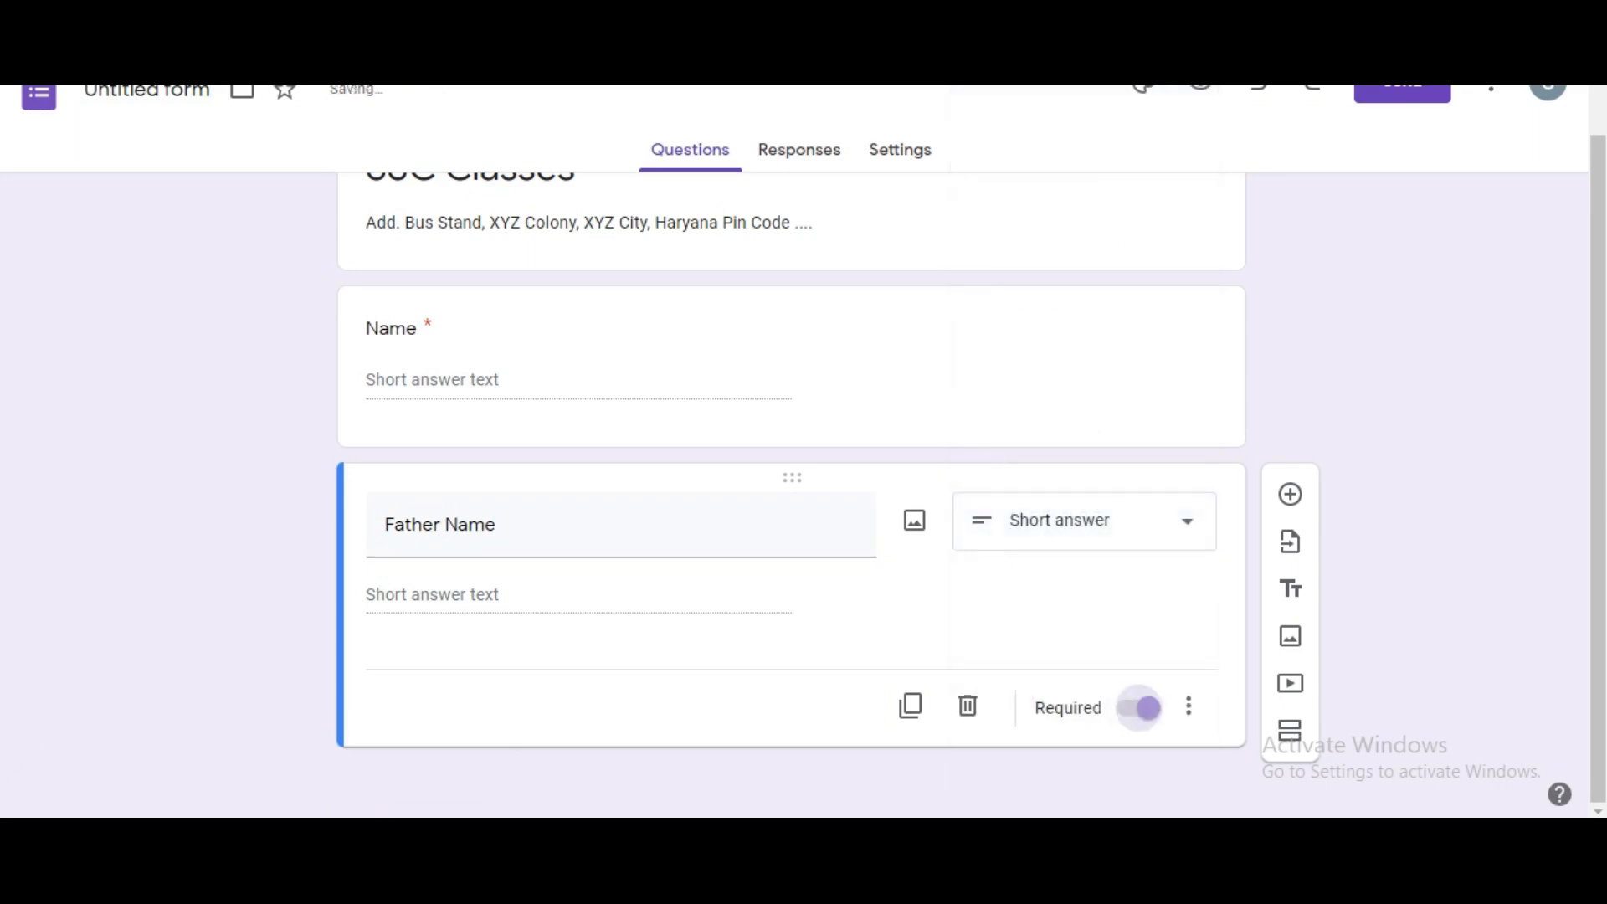
Step: Add an "Address" question with the Paragraph answer type and make it required
left_click(1290, 494)
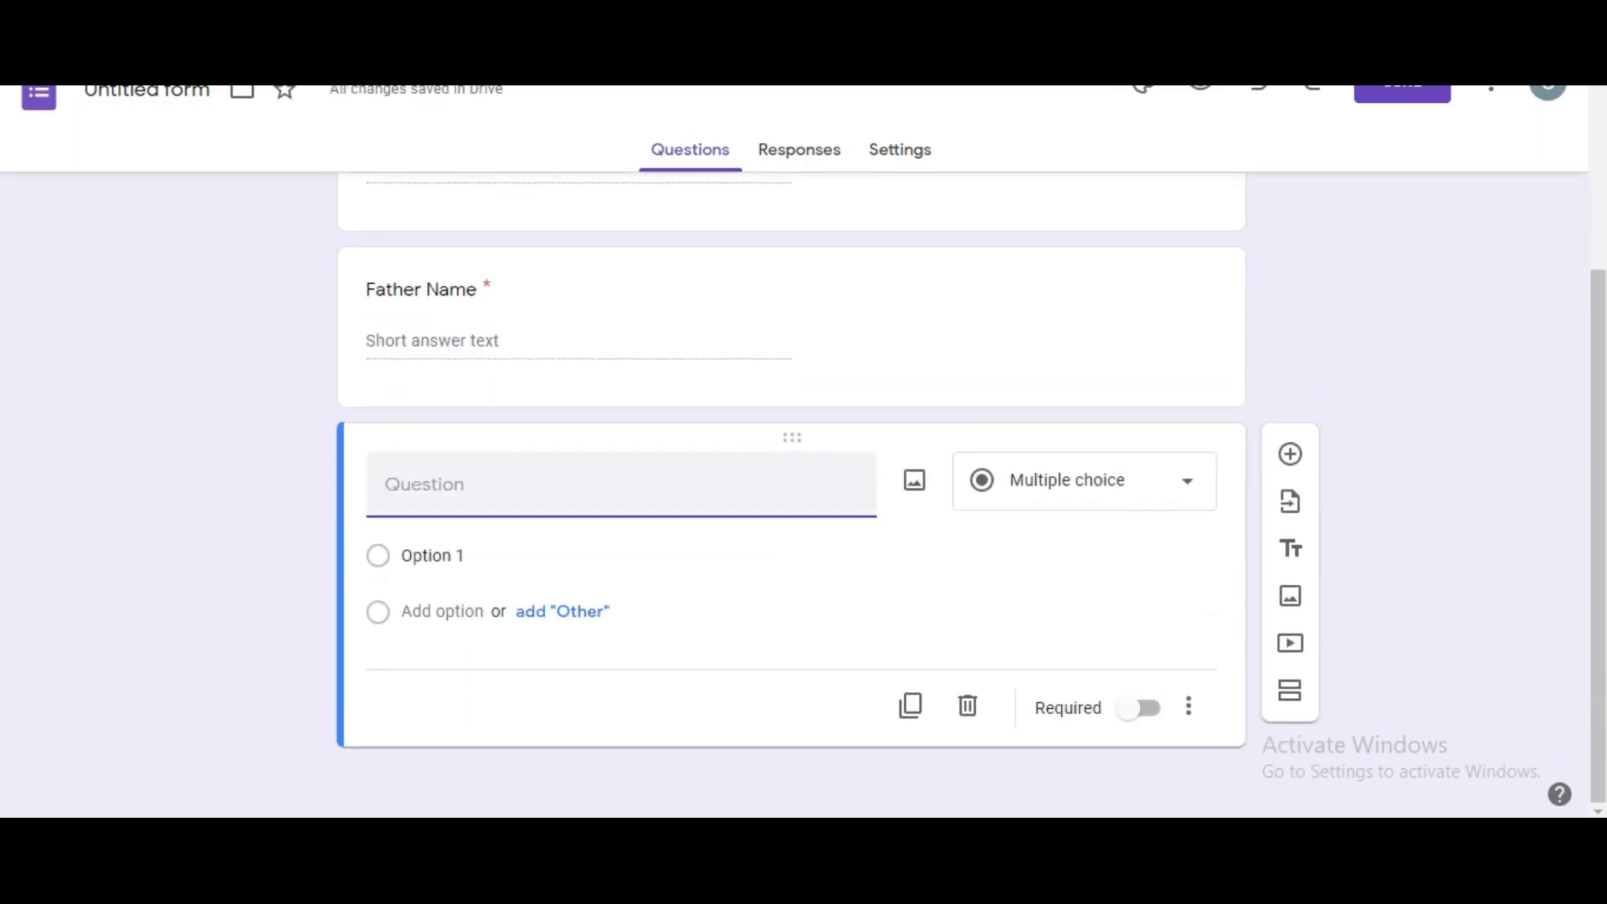
type("Address")
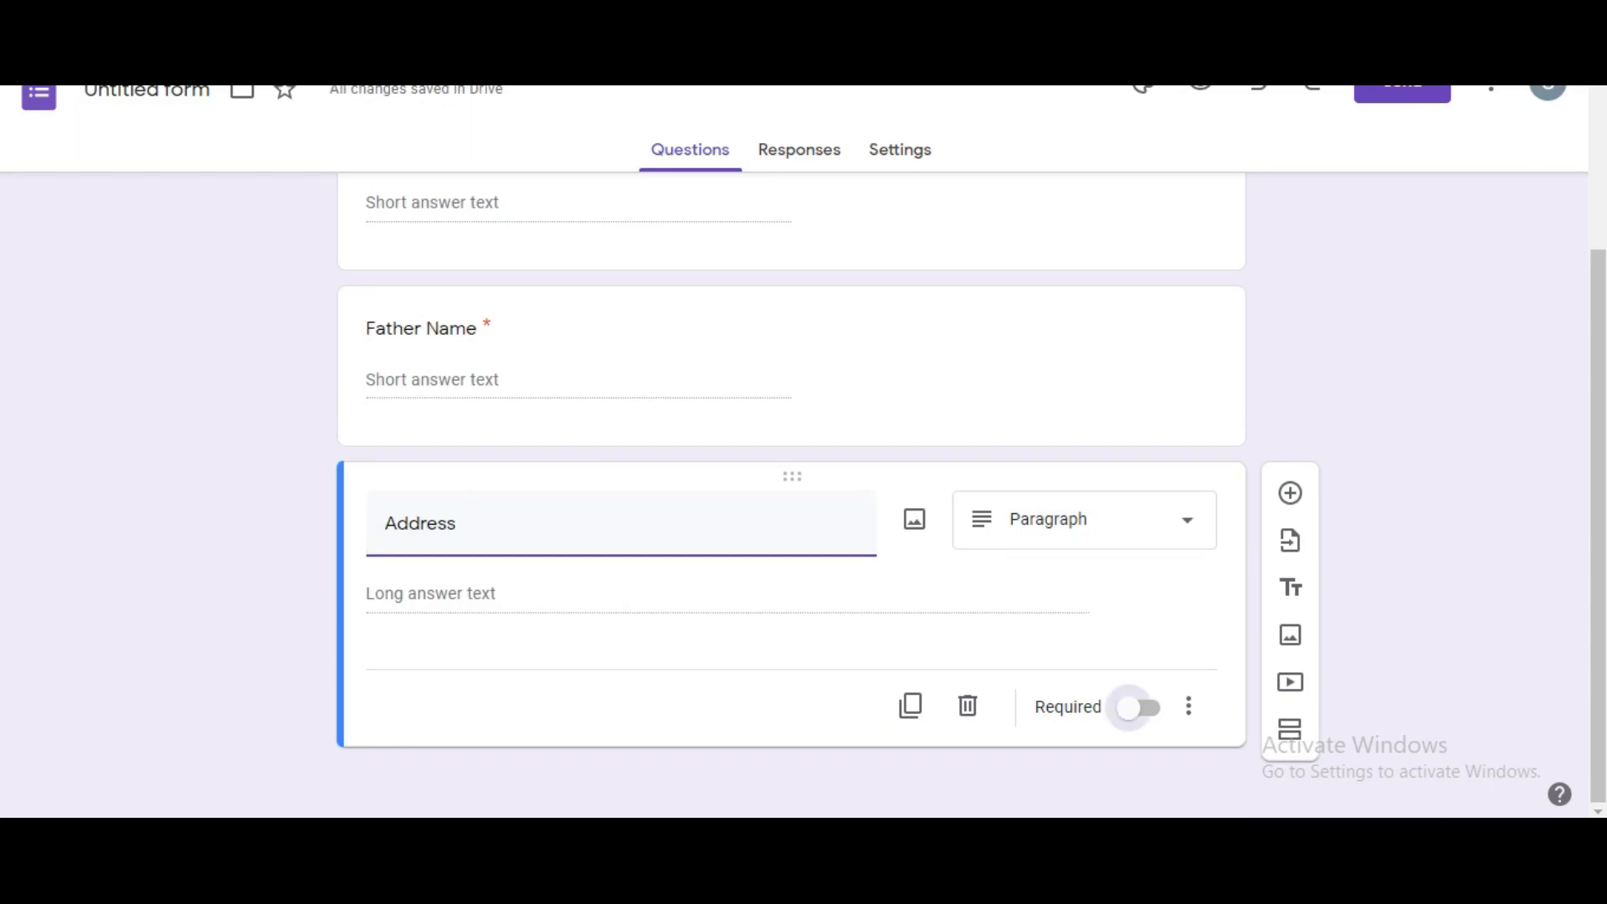
left_click(1134, 707)
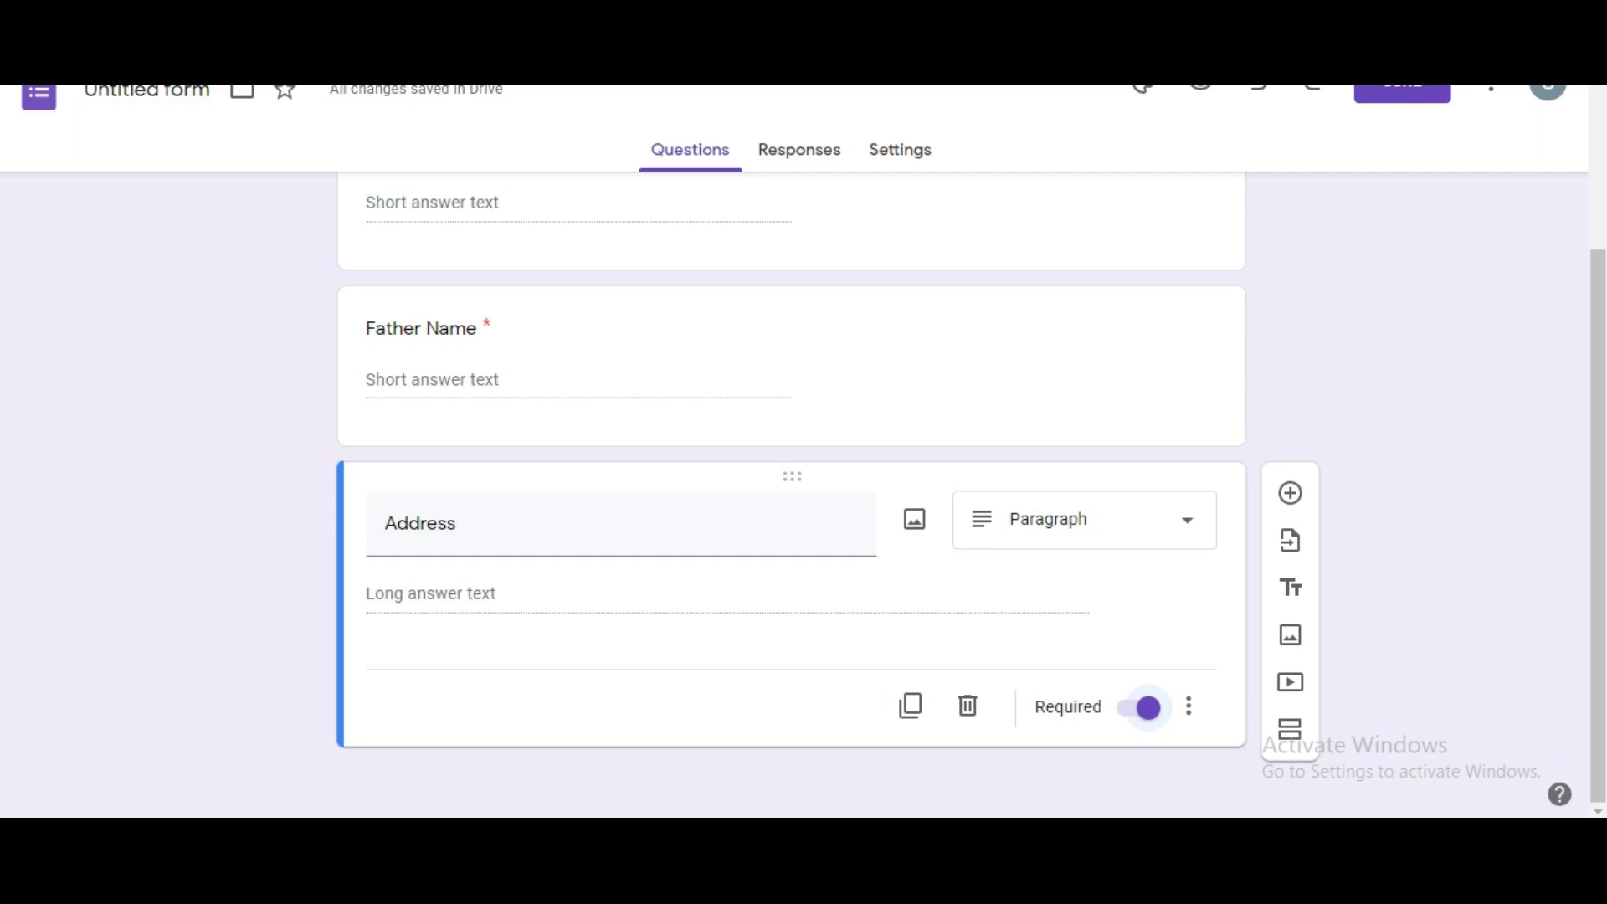
left_click(1088, 519)
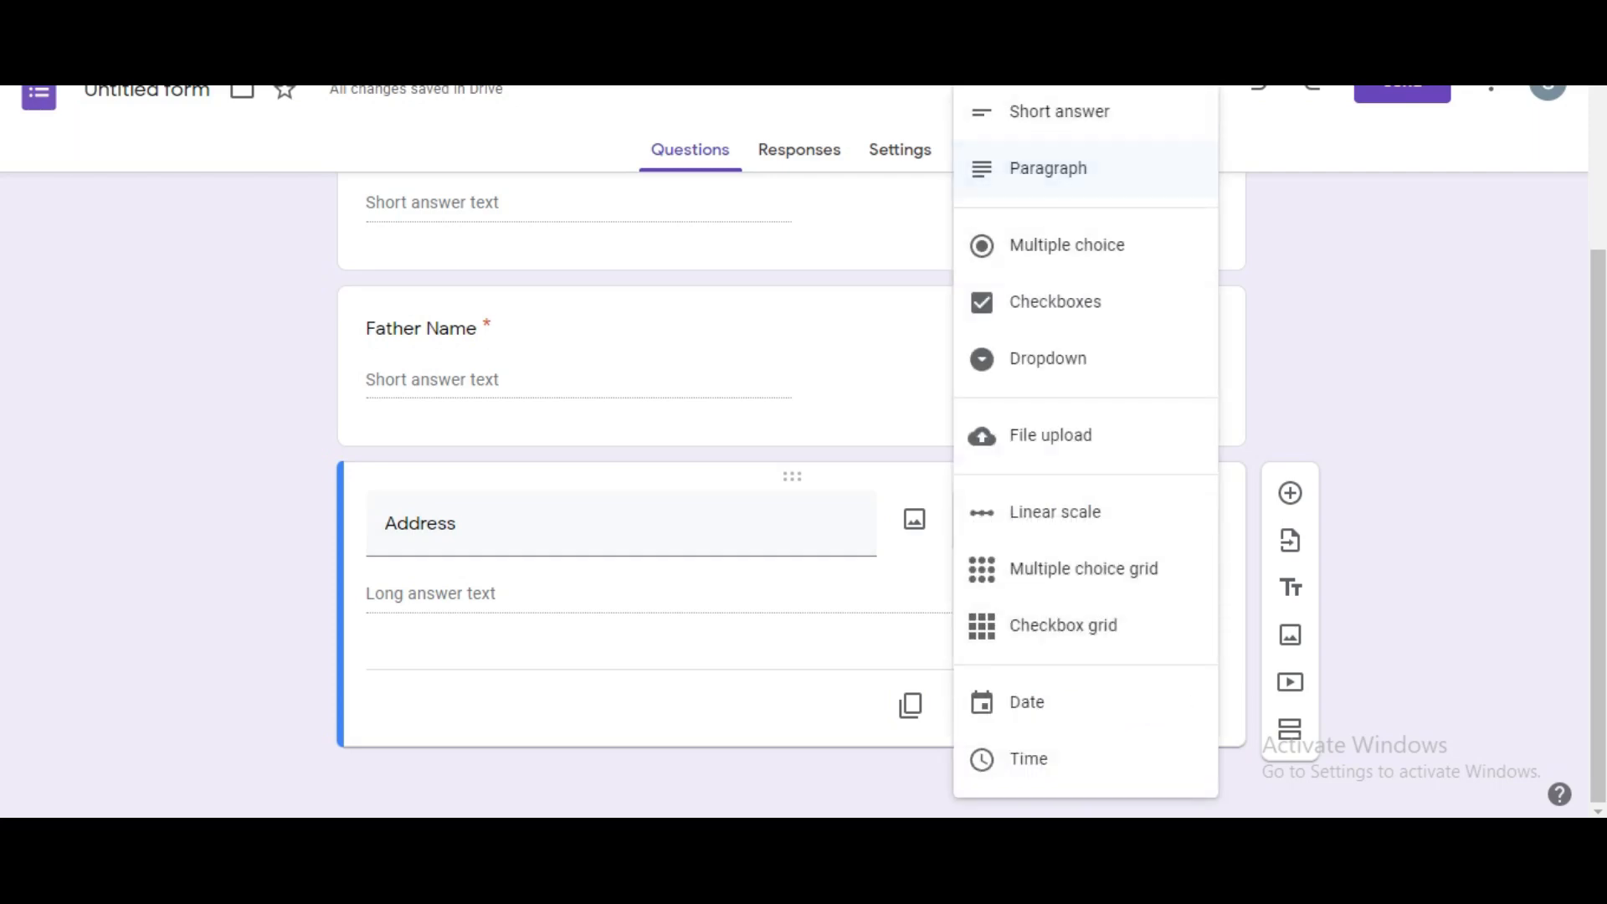
left_click(1047, 169)
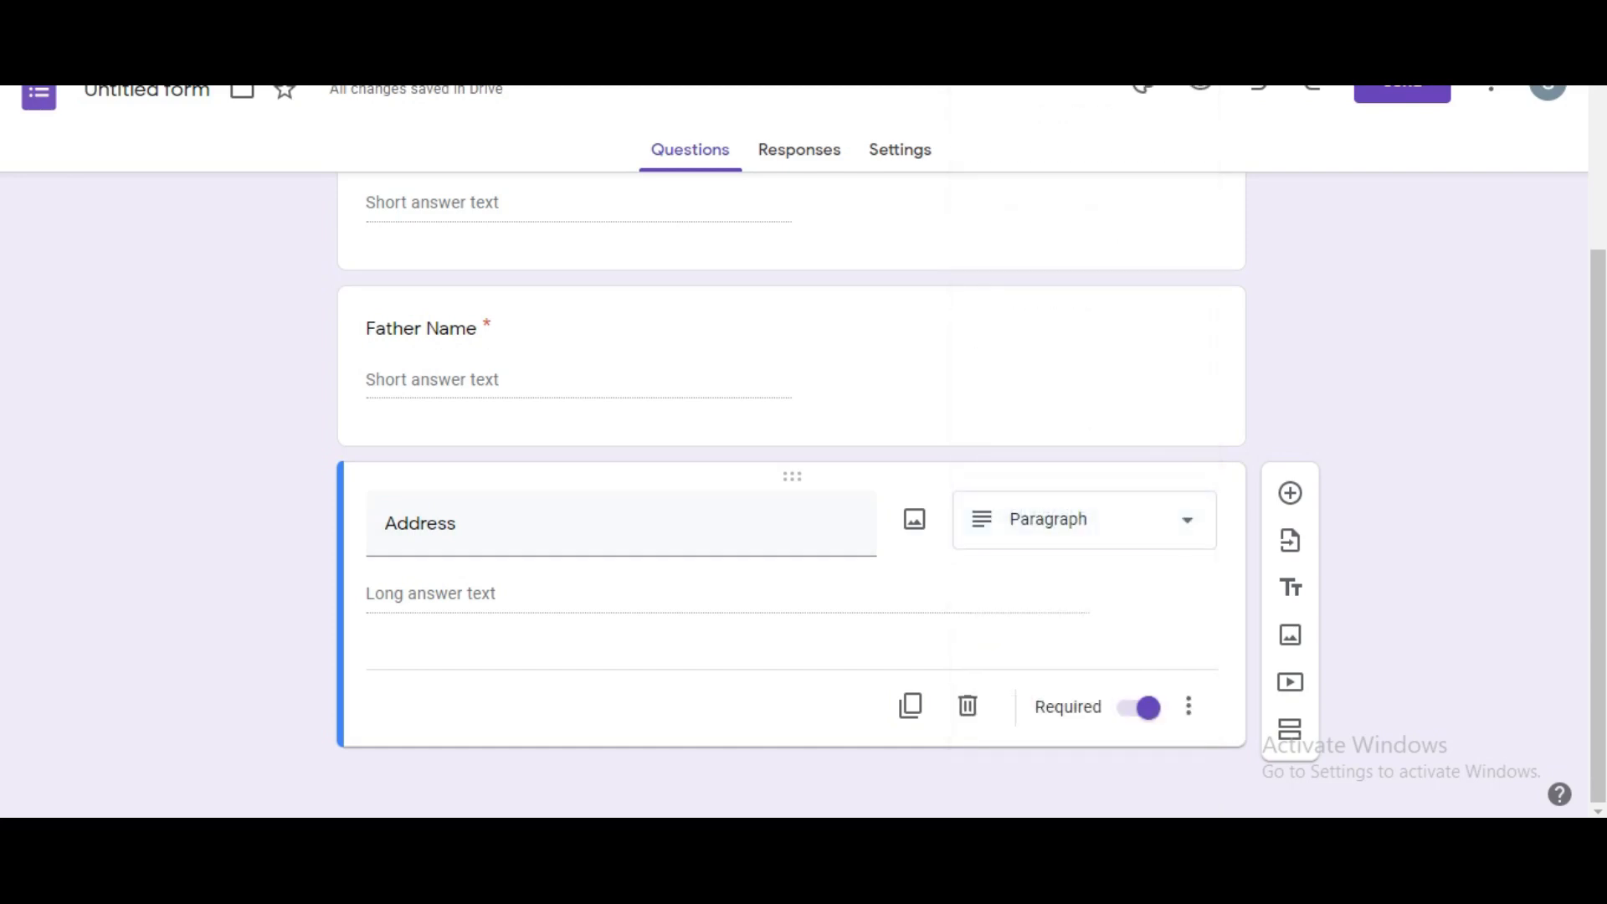
Step: Add a "Qualification" question and set its answer type to Dropdown
left_click(1290, 492)
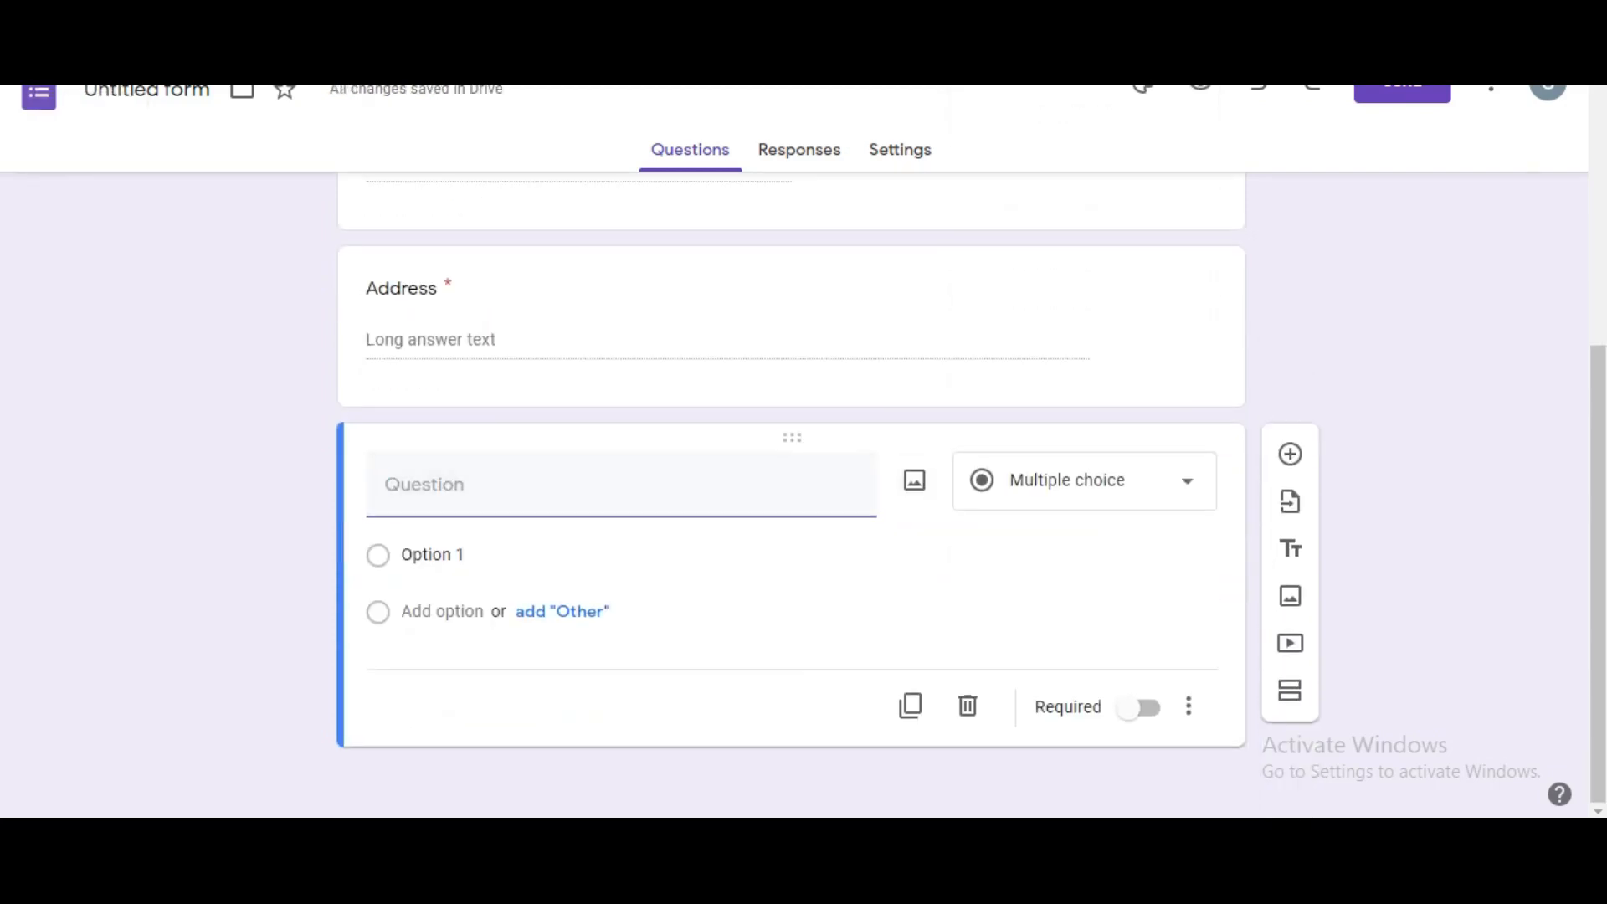
left_click(536, 485)
type("Qualification")
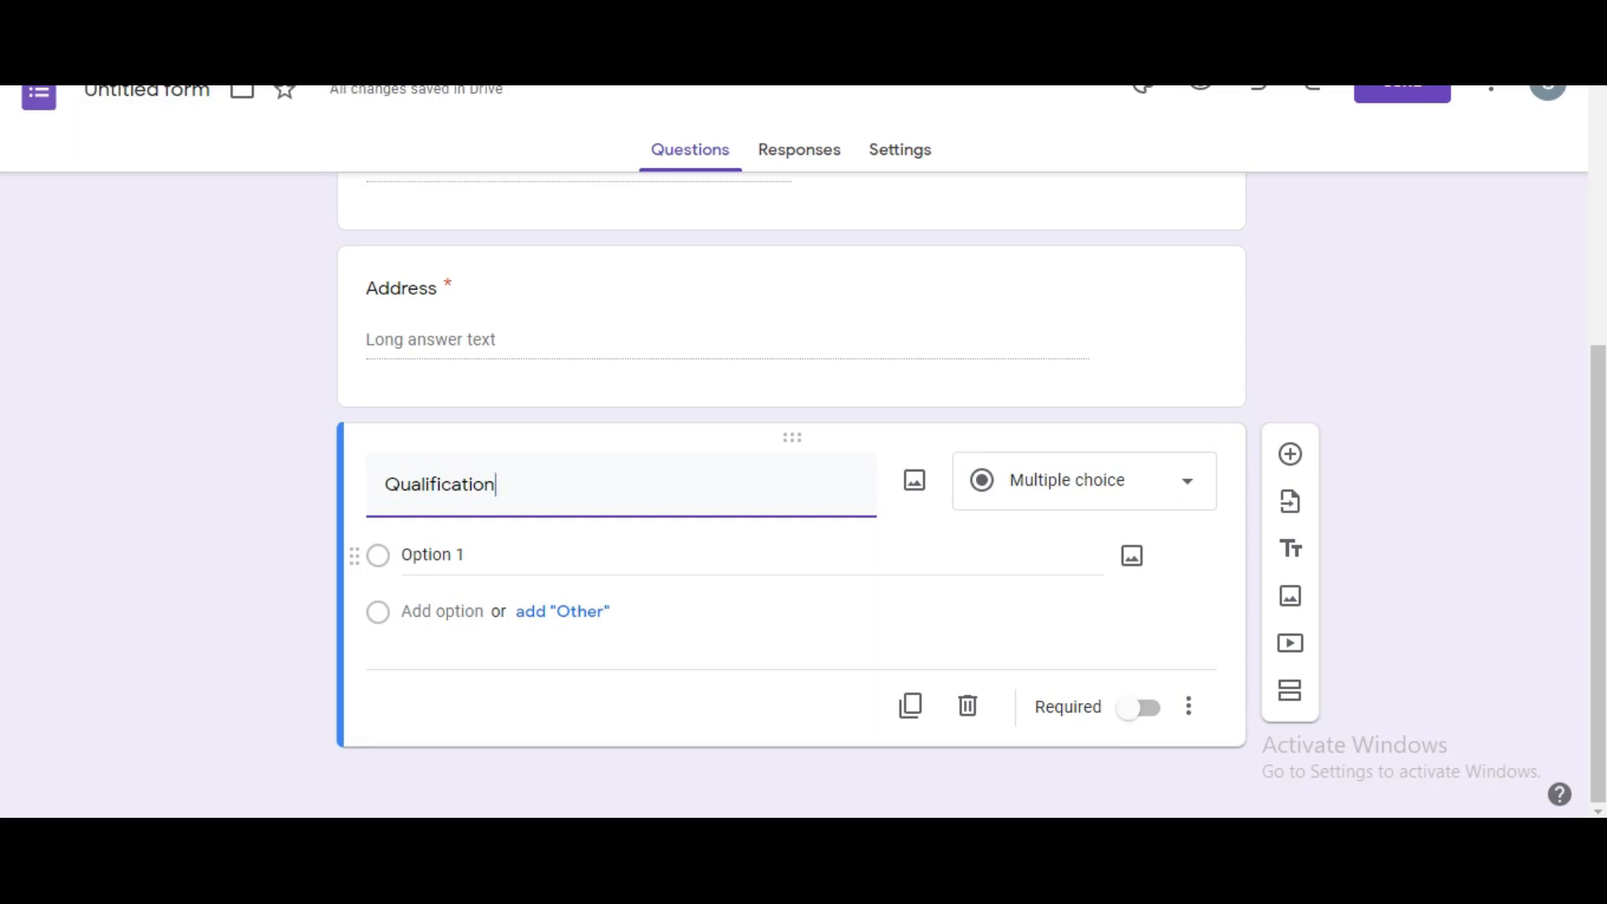
left_click(1080, 480)
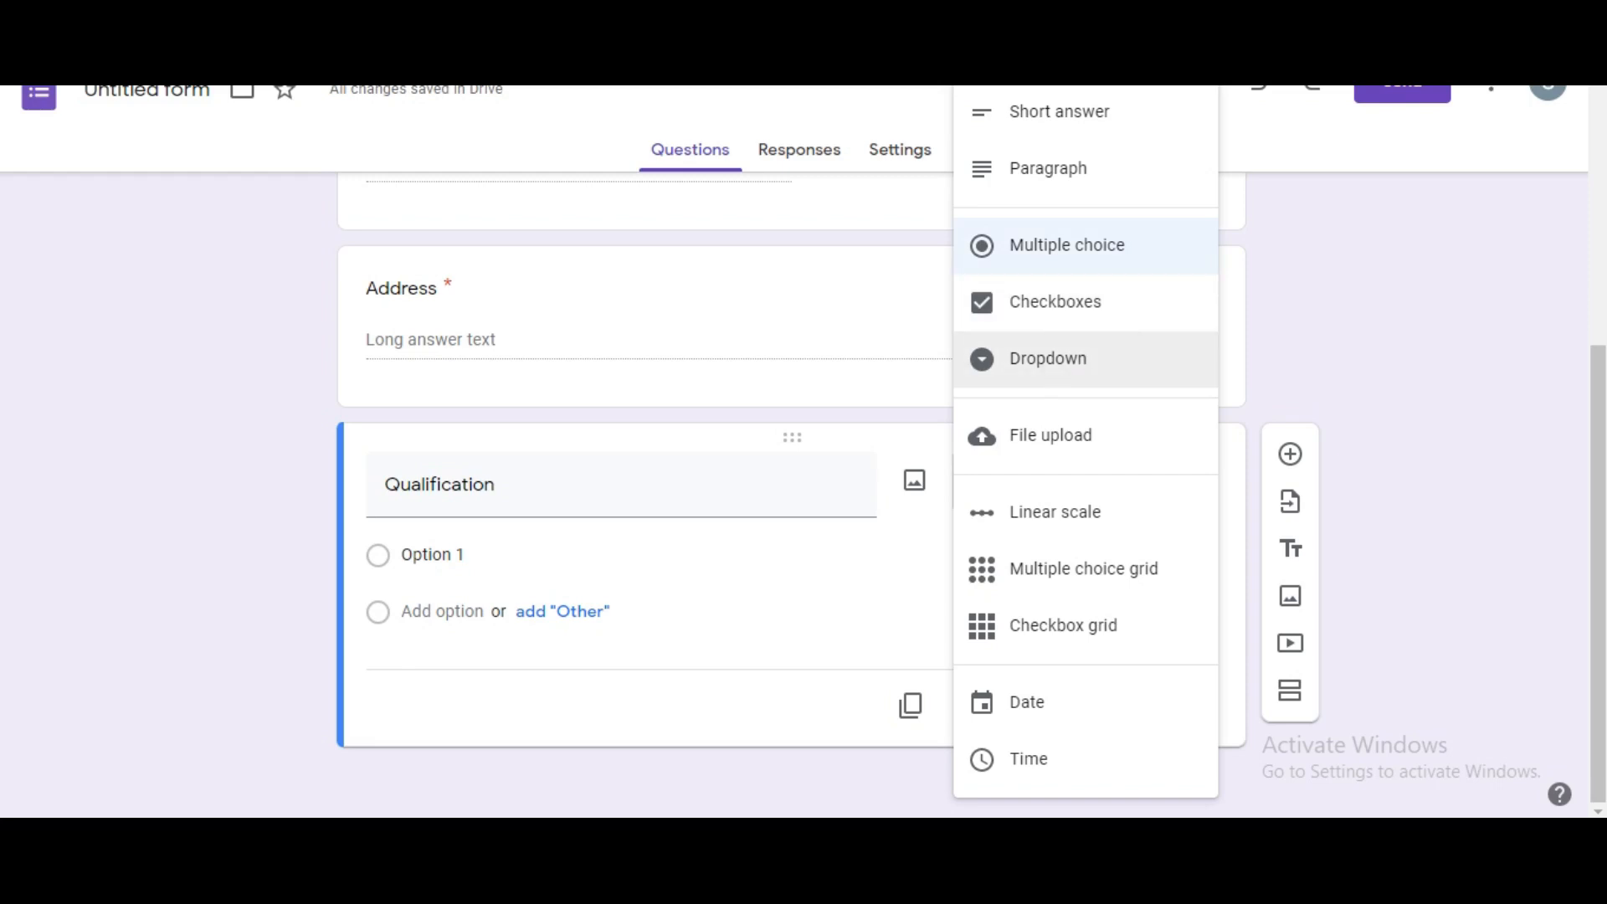
left_click(1047, 358)
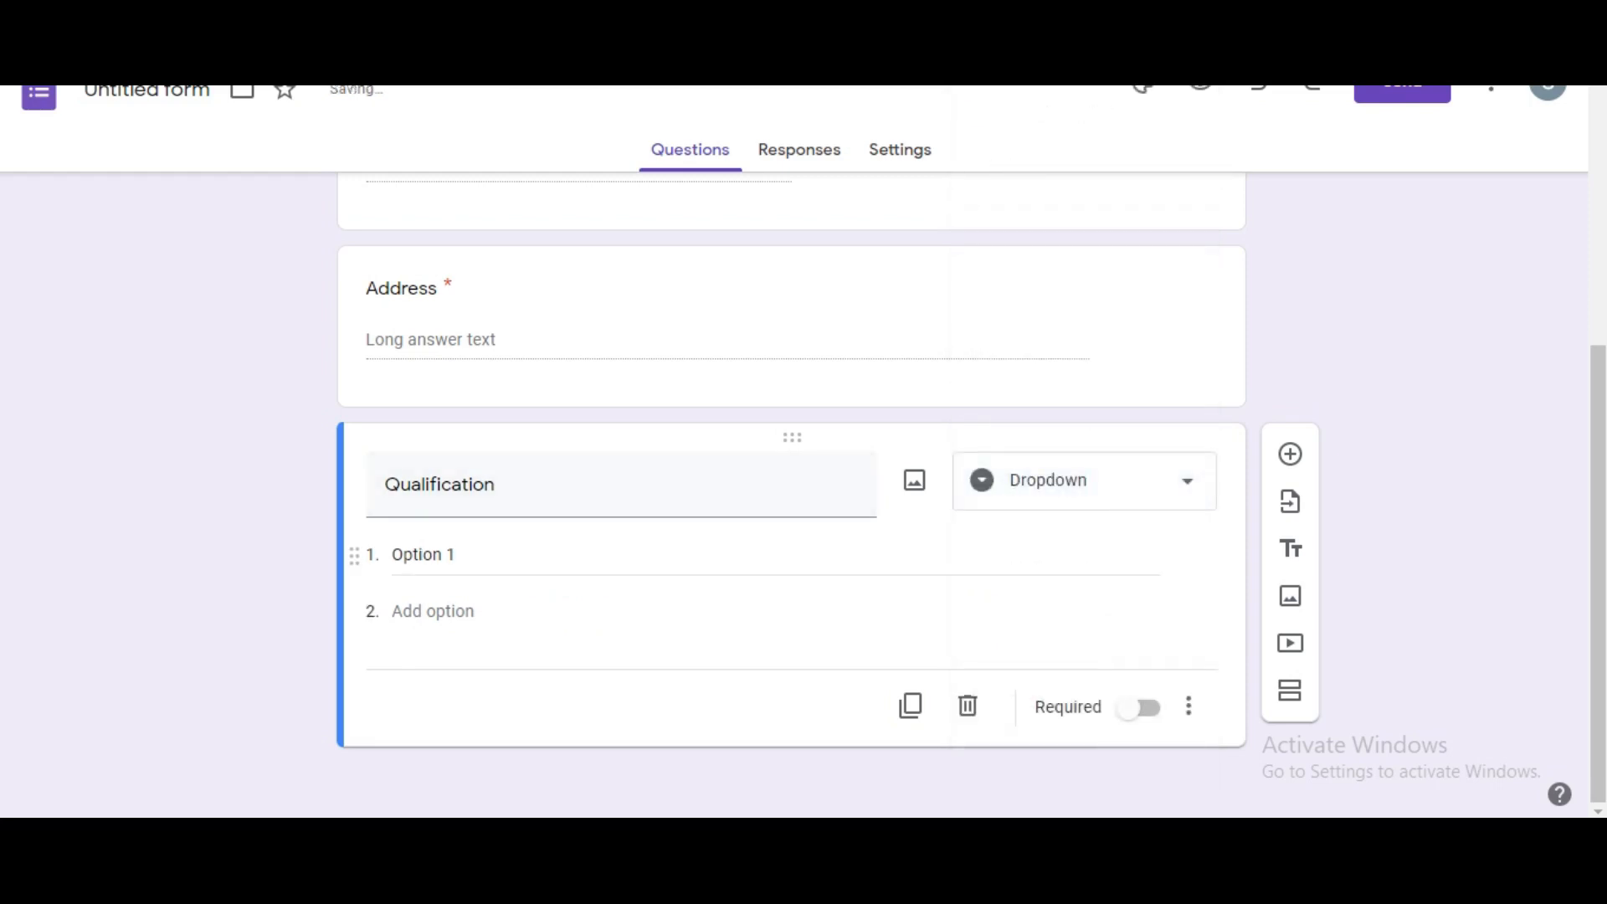
Step: Change the Qualification question's answer type to Checkboxes and name its first option "12th"
left_click(424, 555)
left_click(456, 555)
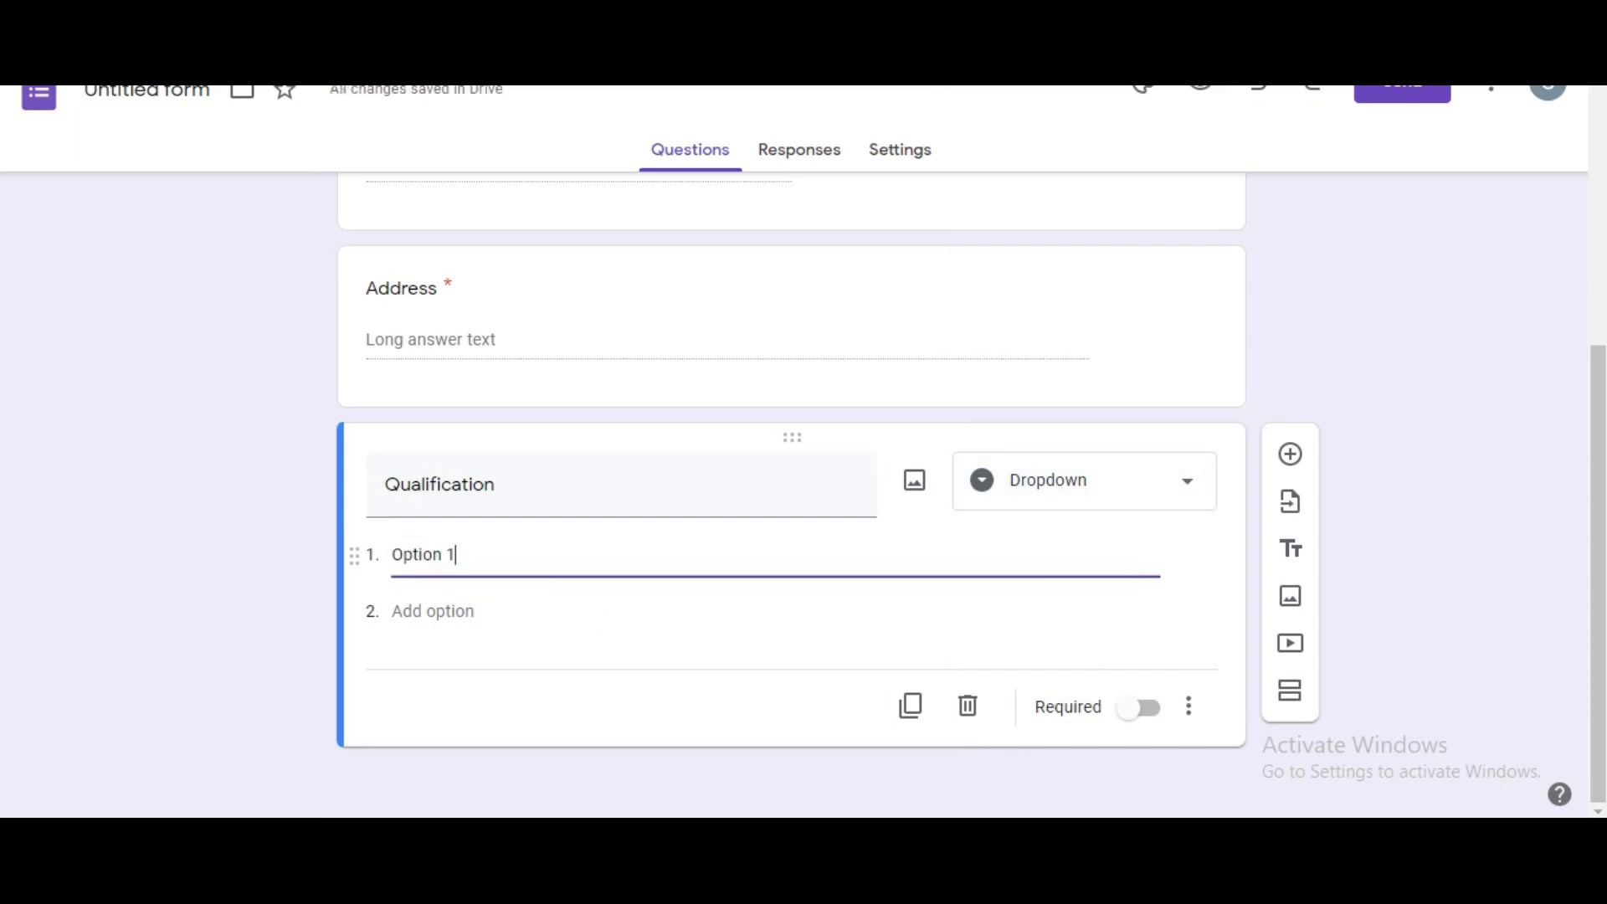
left_click(1085, 480)
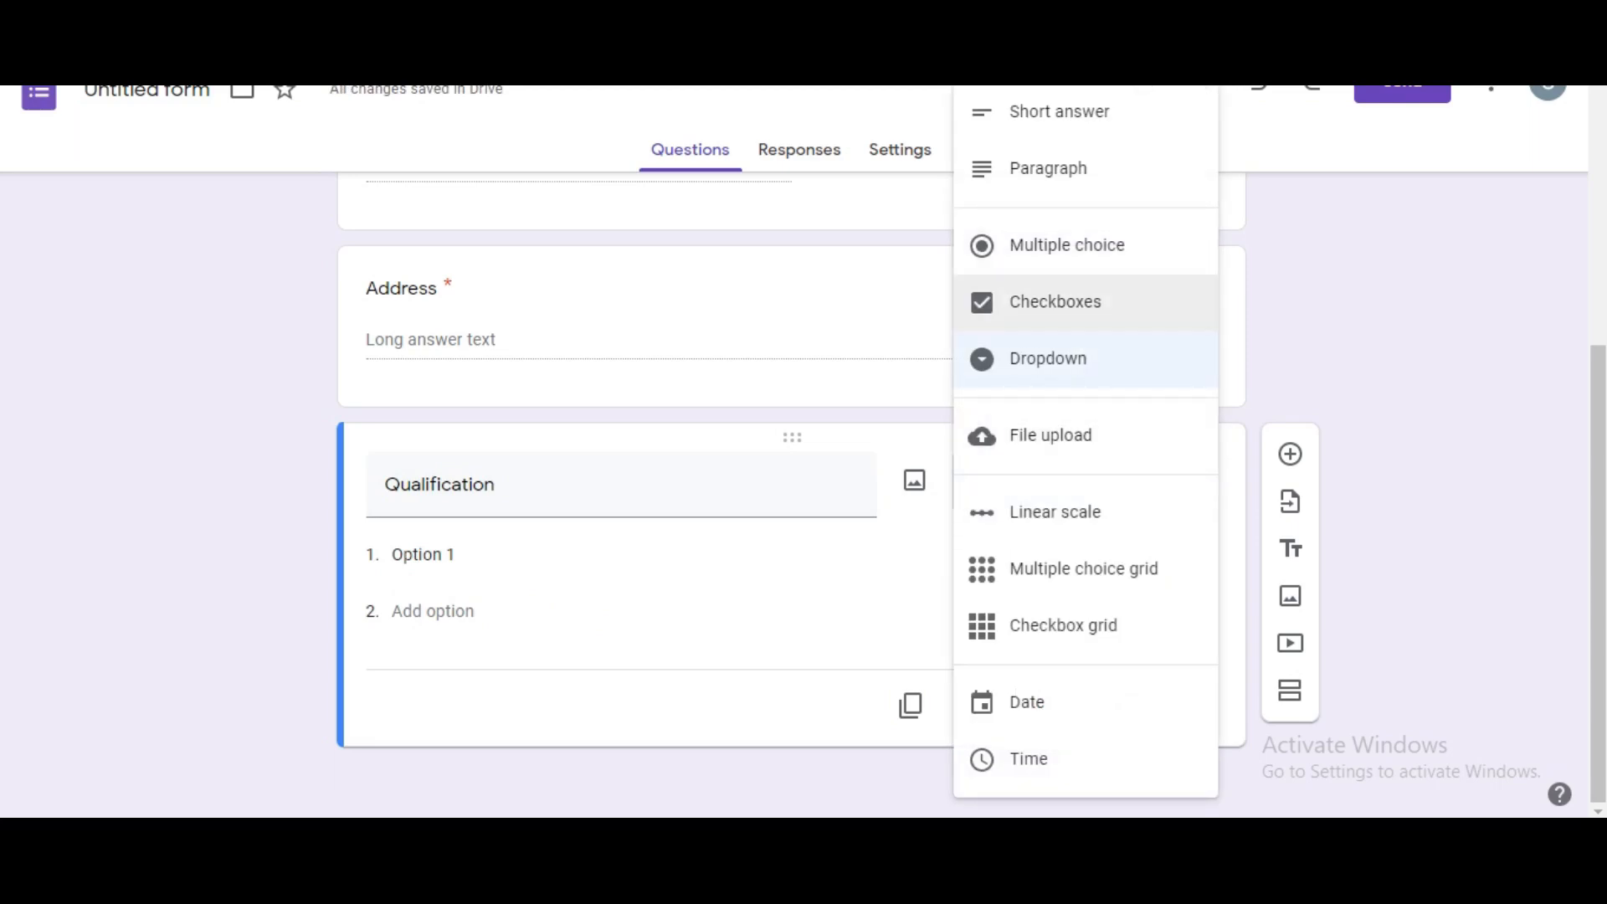
left_click(1056, 301)
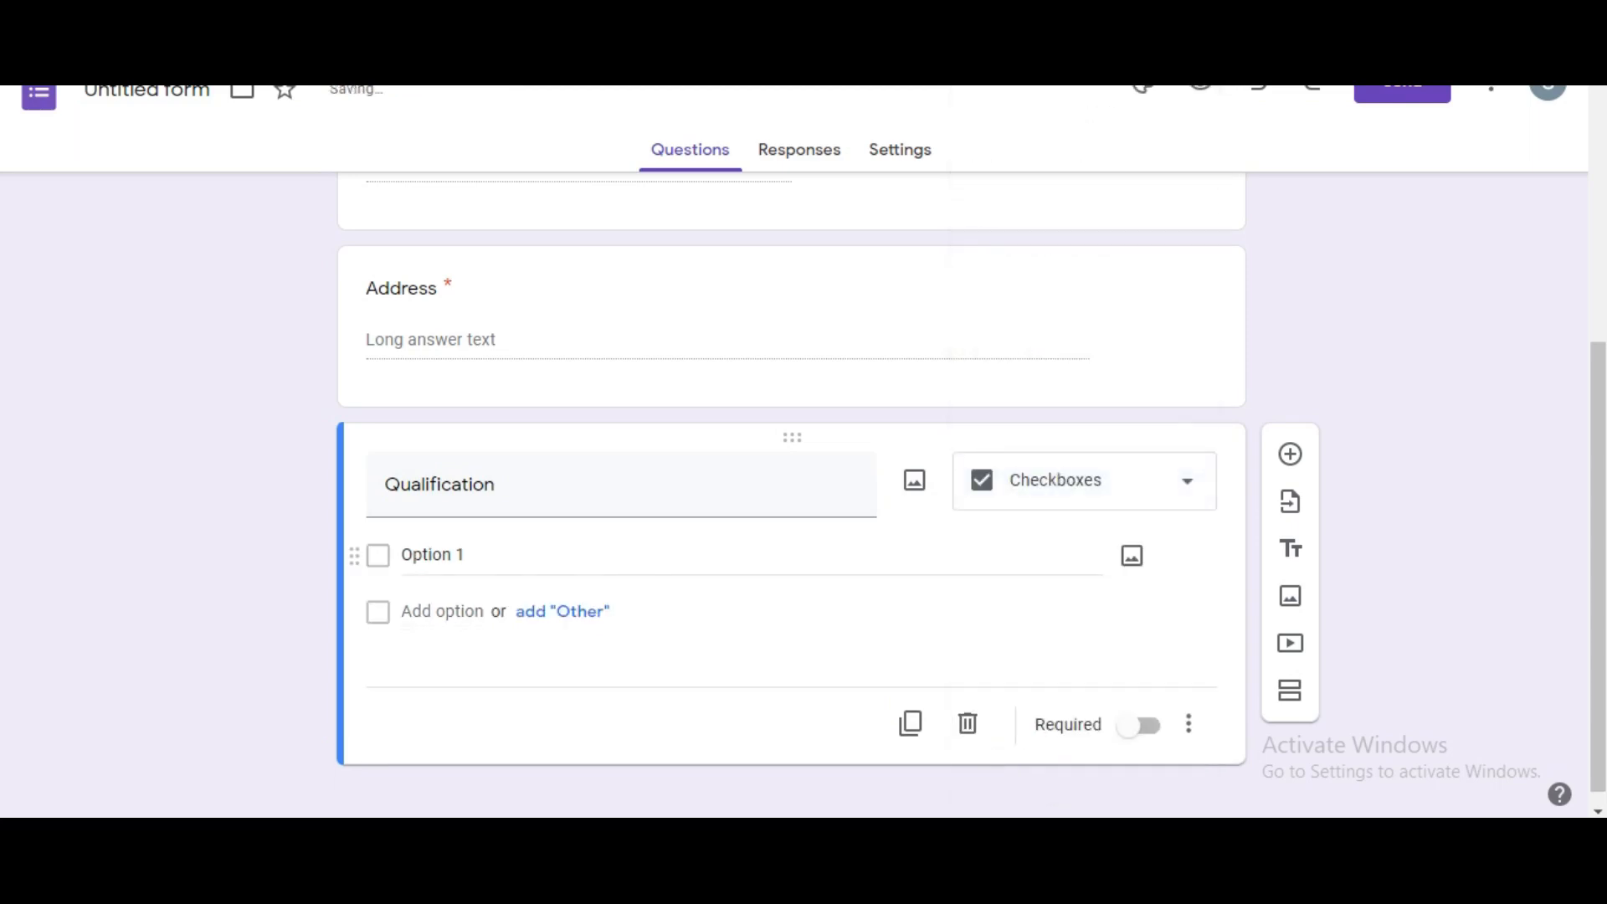
left_click(433, 555)
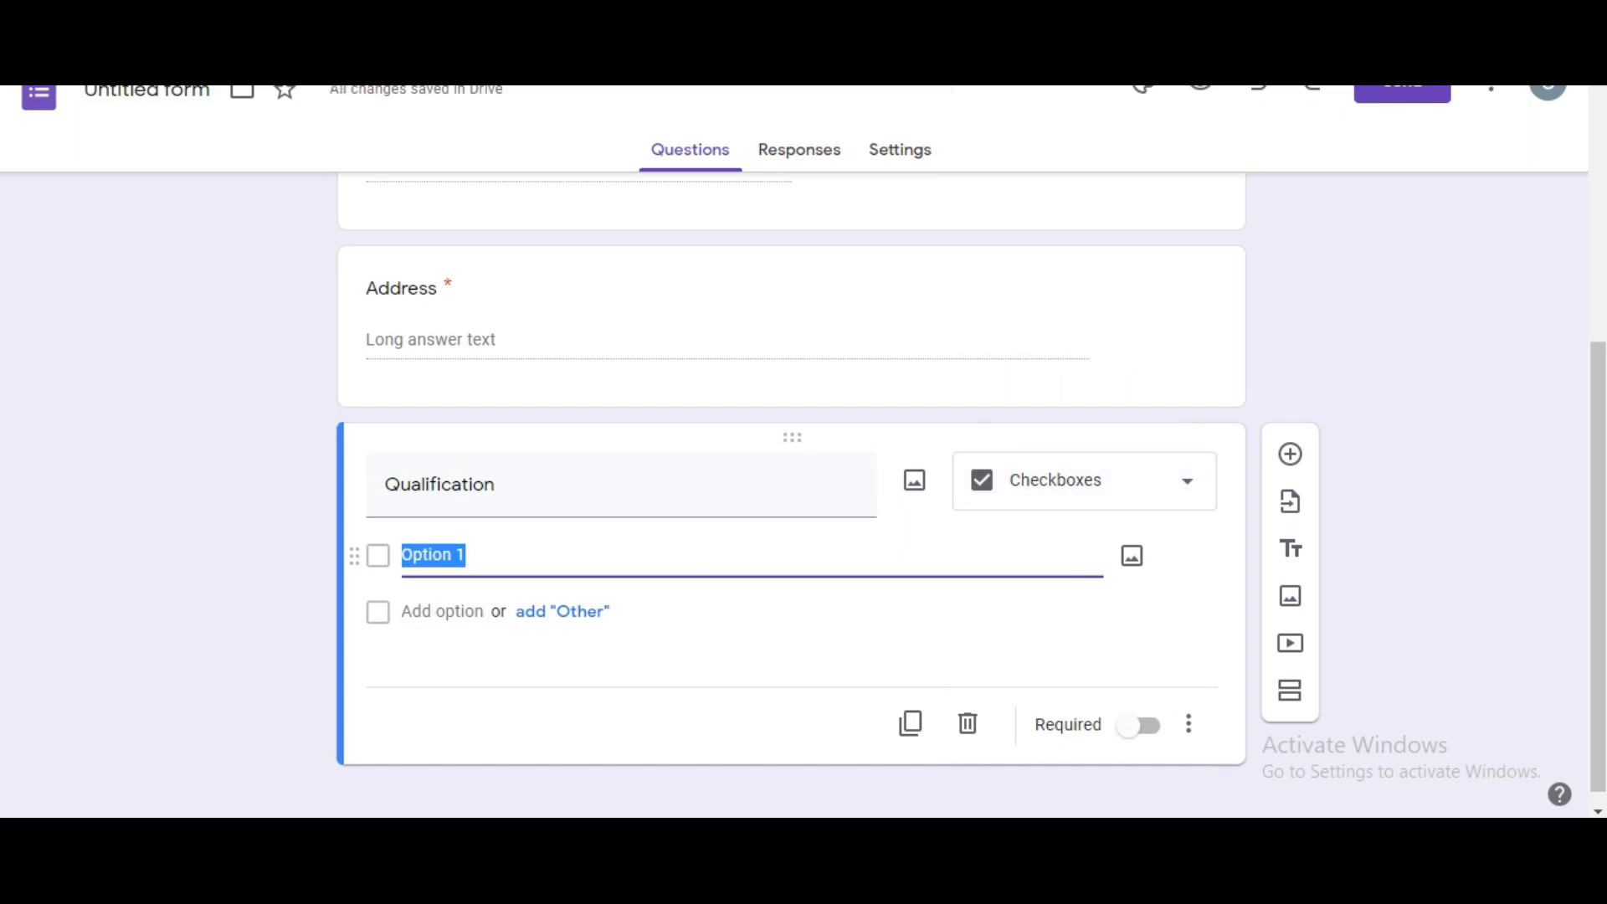
type("12th")
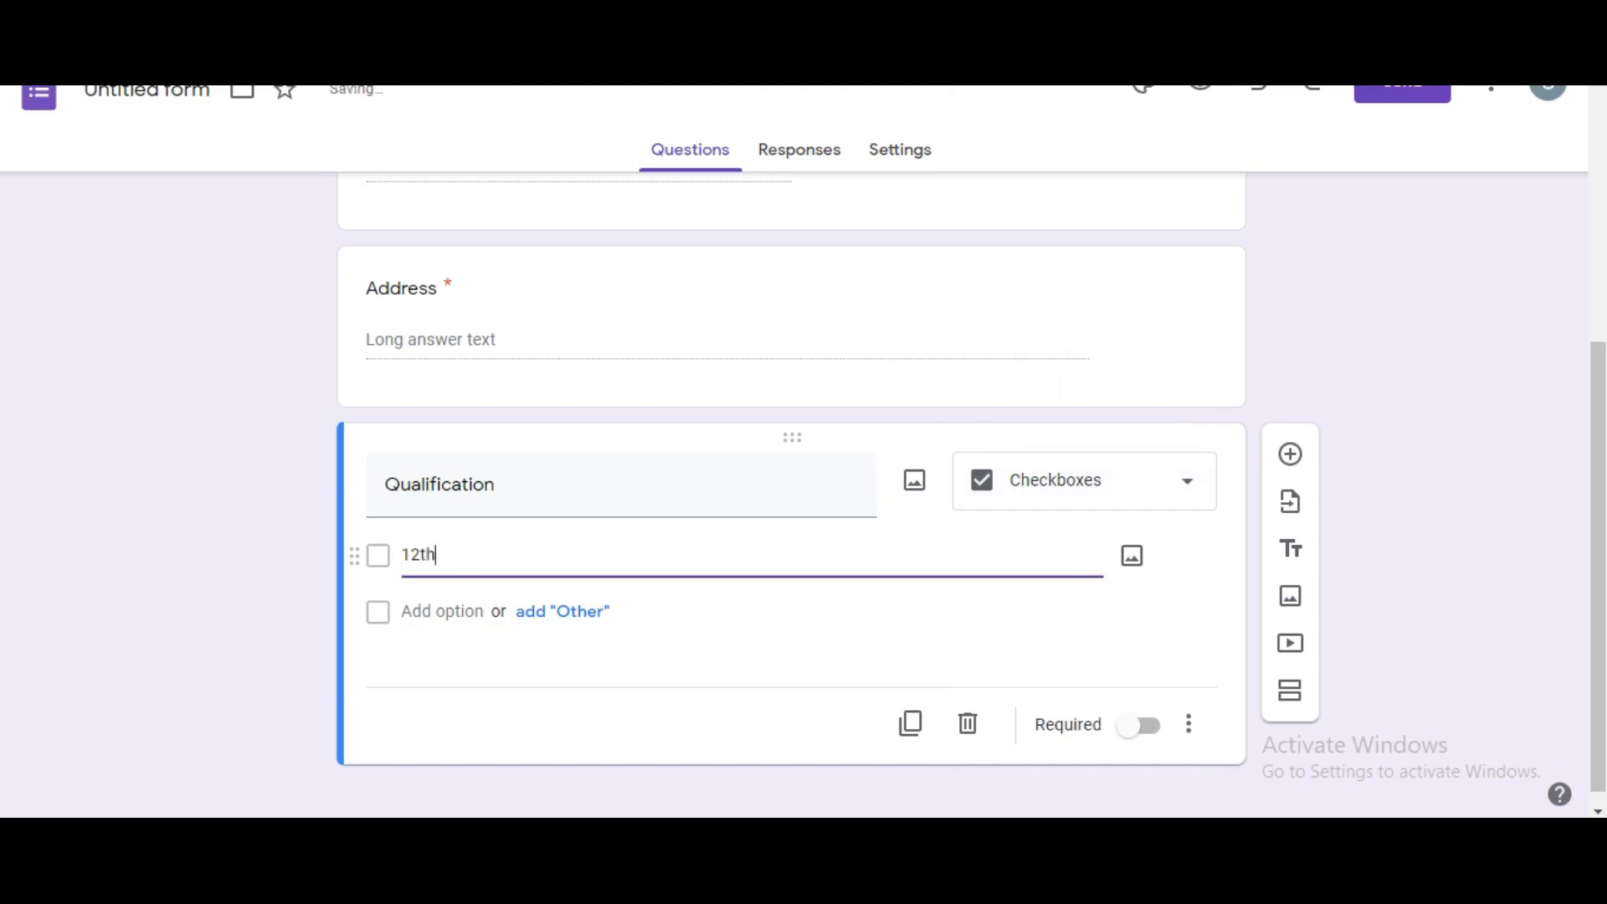
Step: Add an "Other" choice and a second option named "Graduation" to the Qualification question
left_click(441, 612)
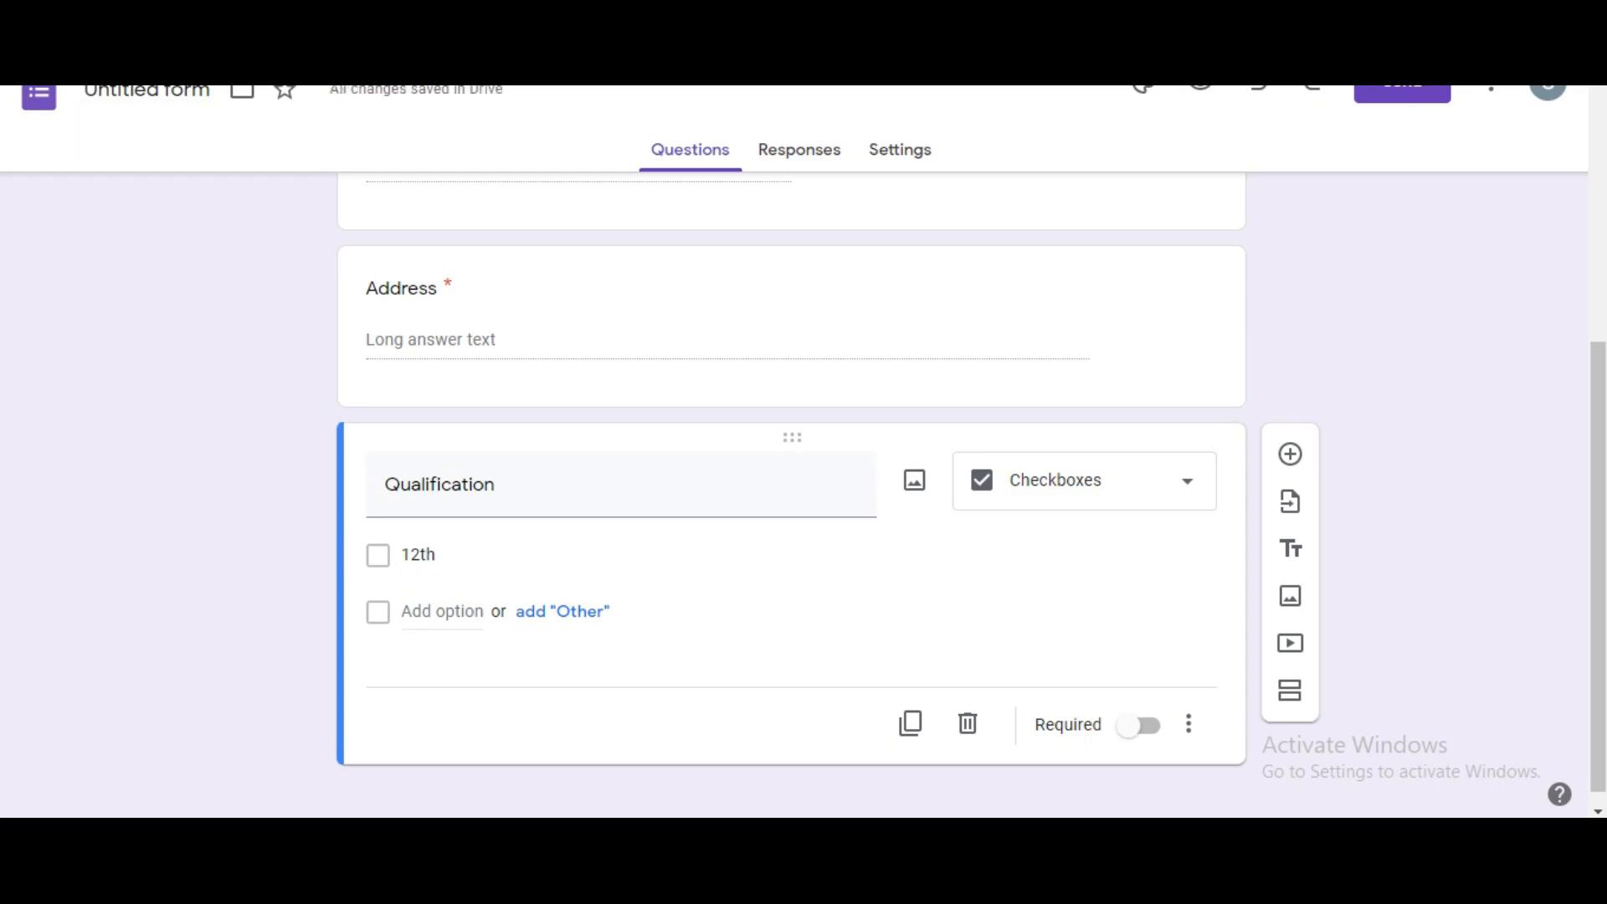
left_click(562, 612)
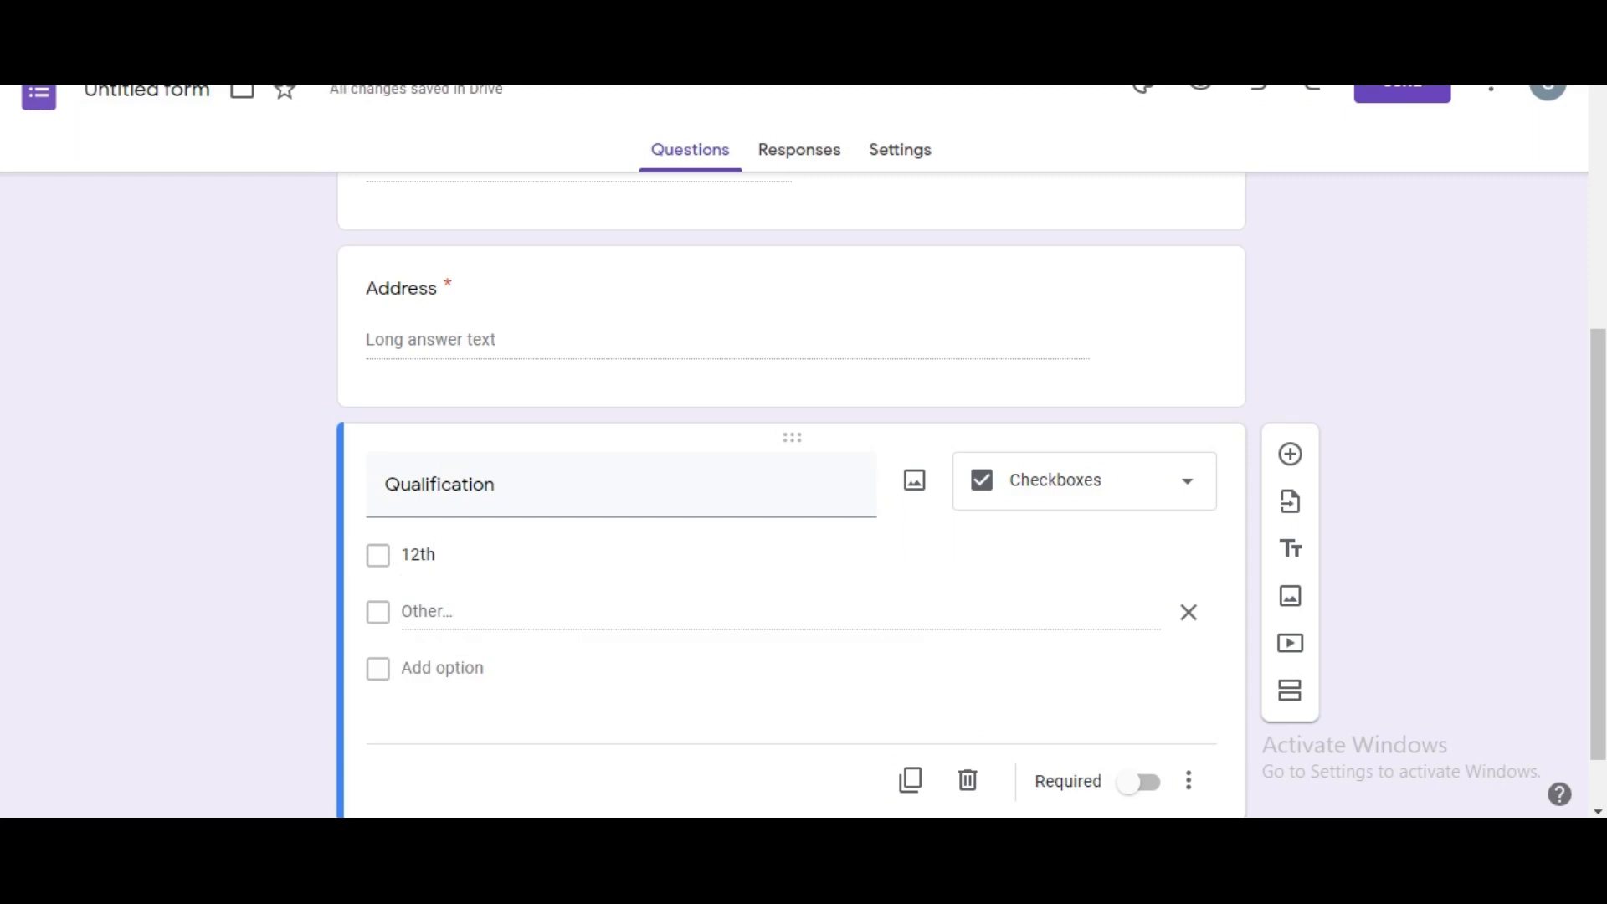
scroll(791, 502, "down", 1)
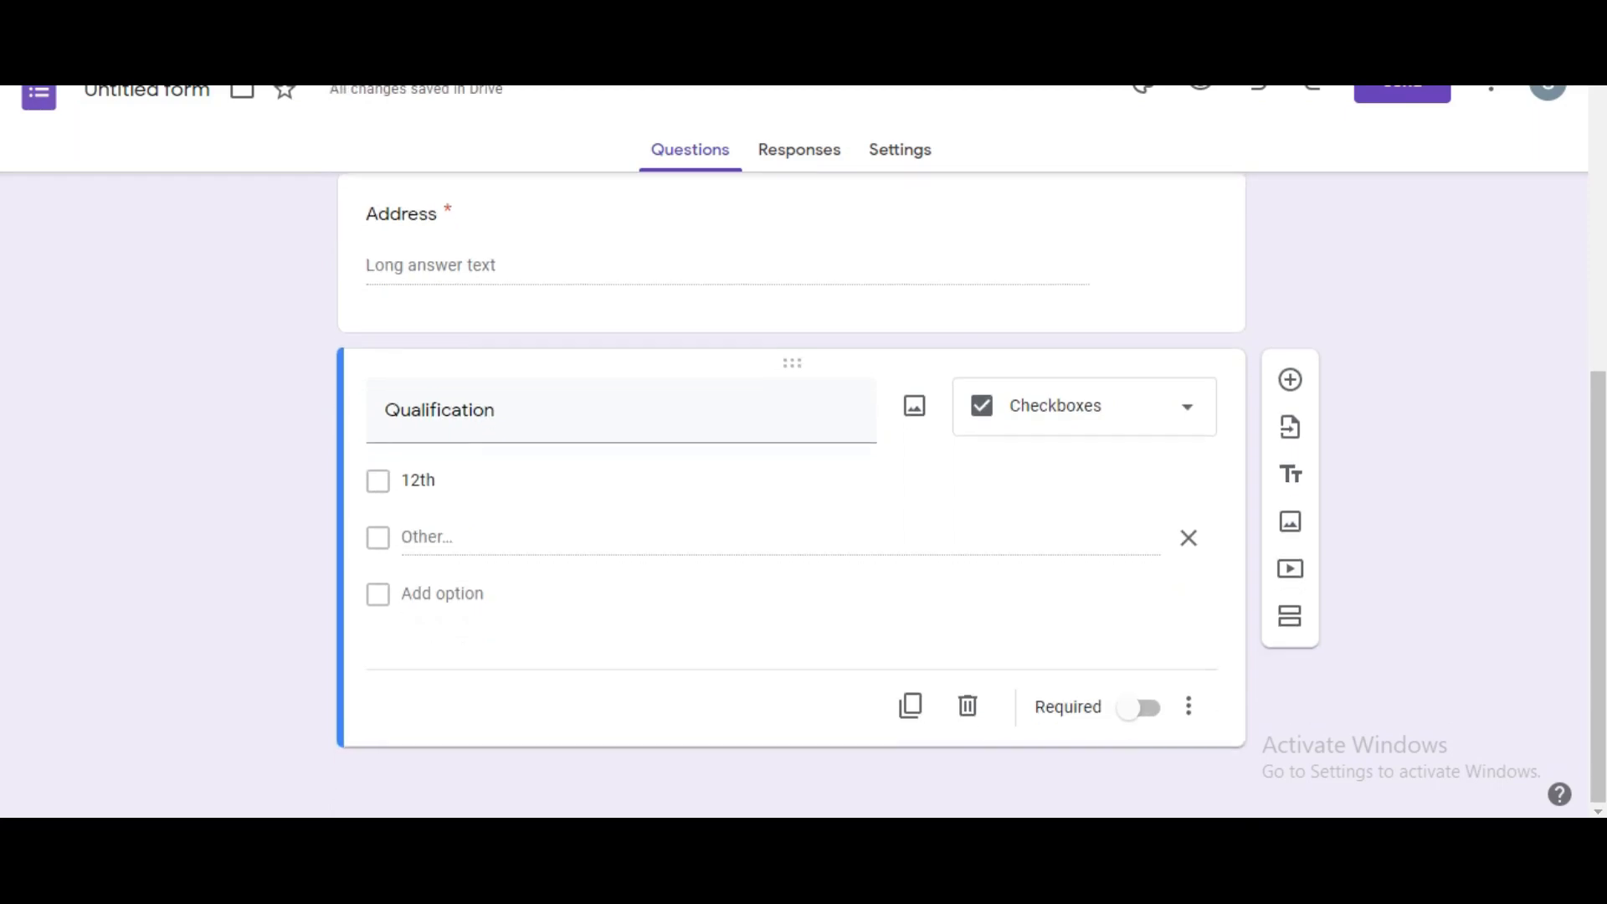
left_click(442, 593)
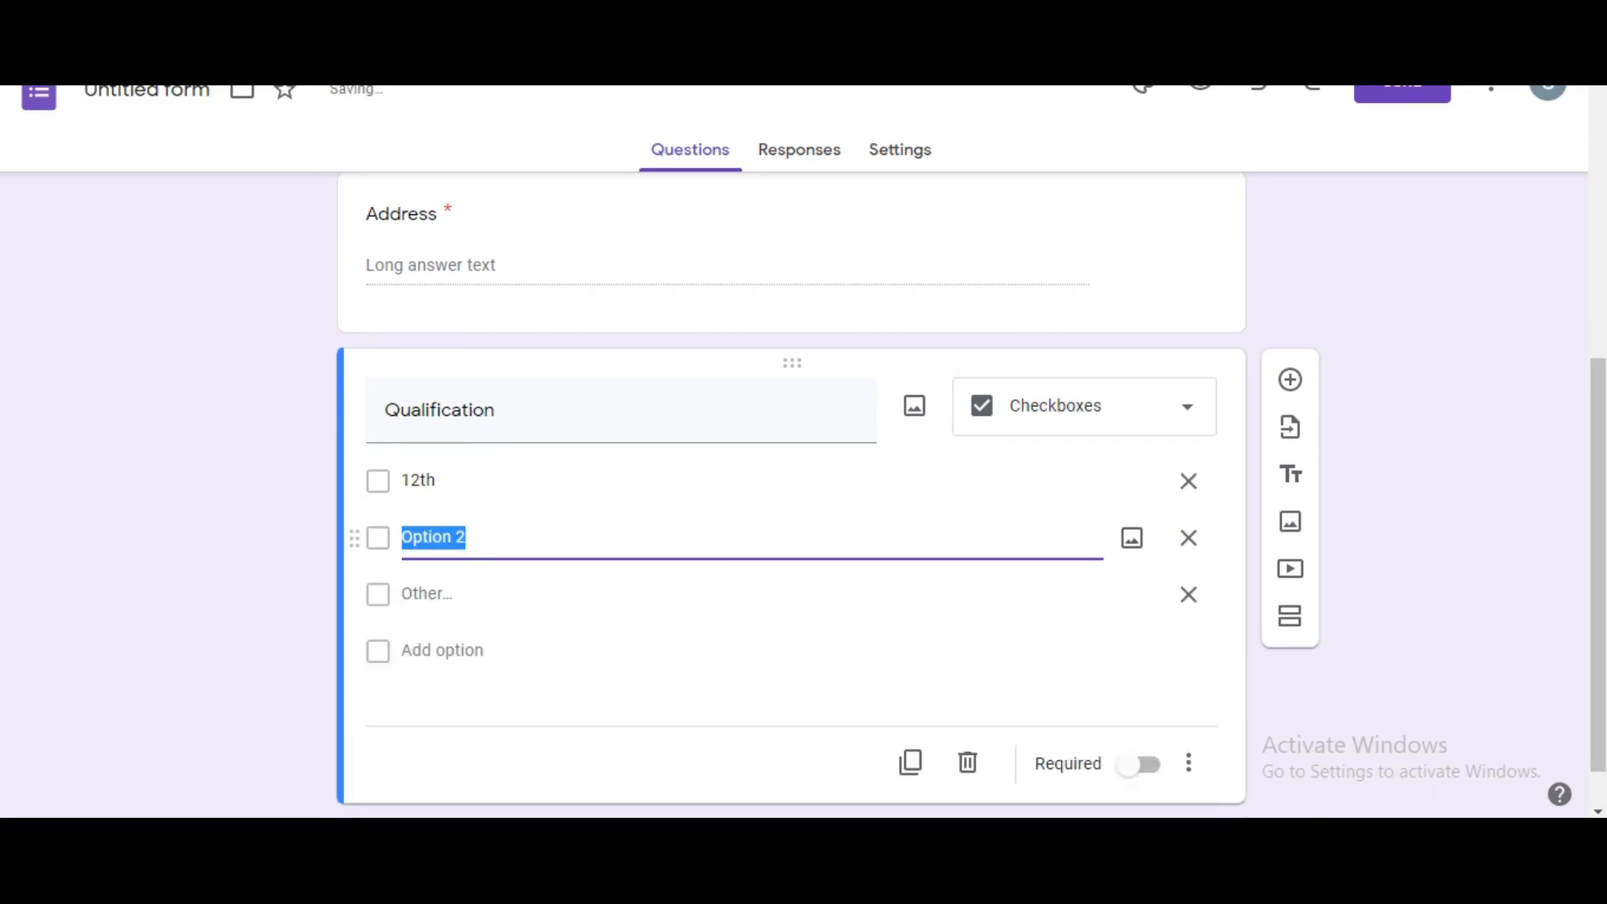
type("Gradu")
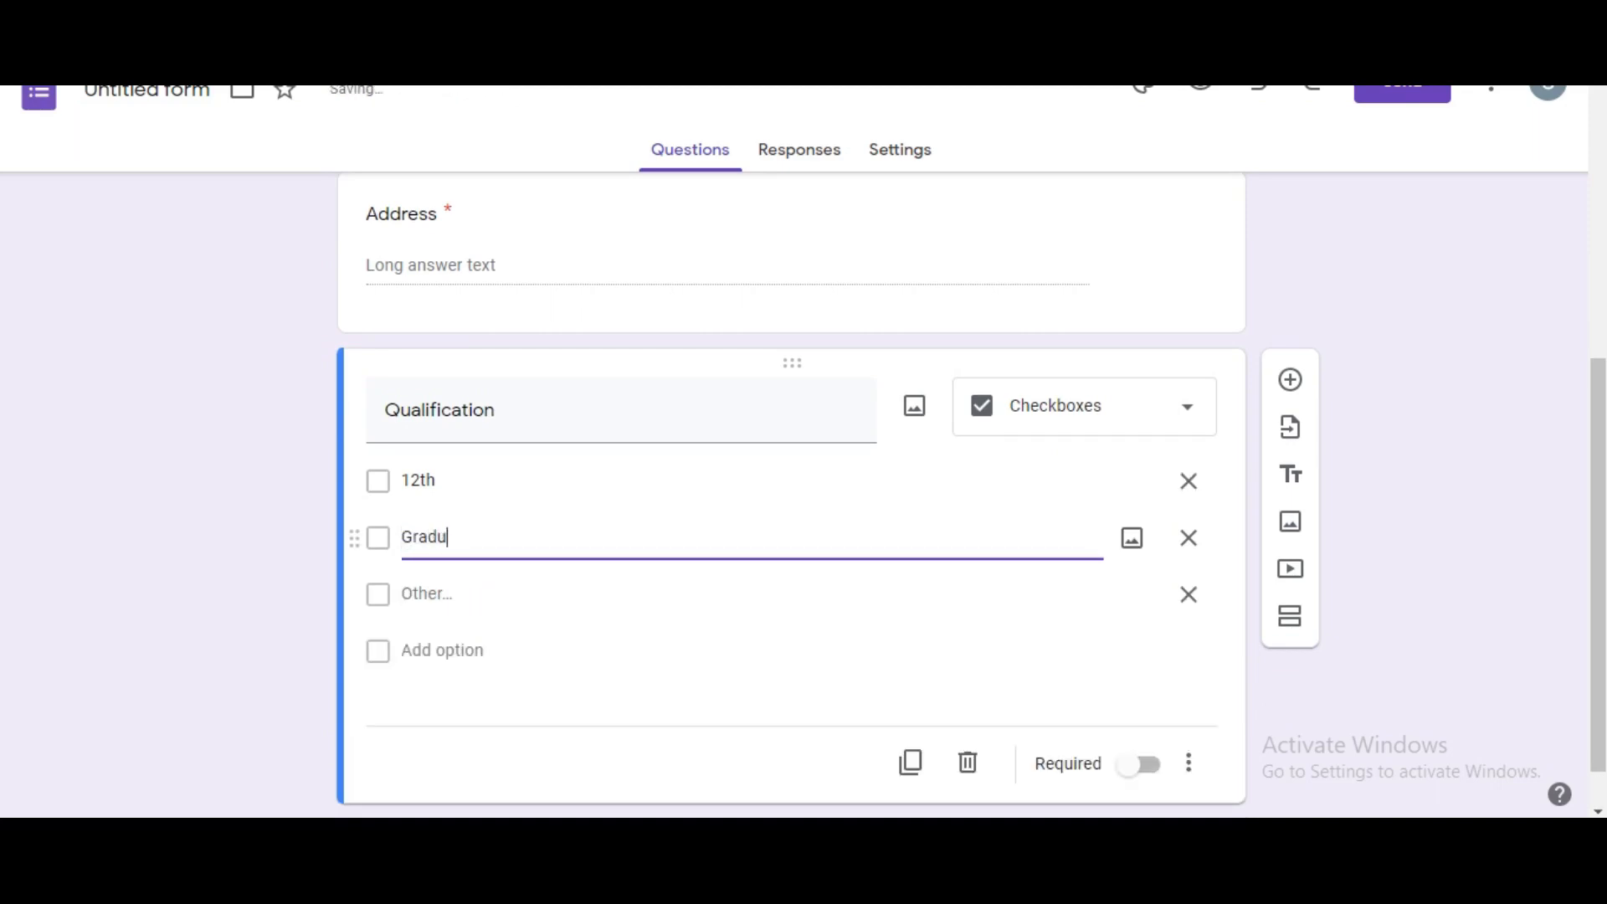
type("tion")
left_click(711, 693)
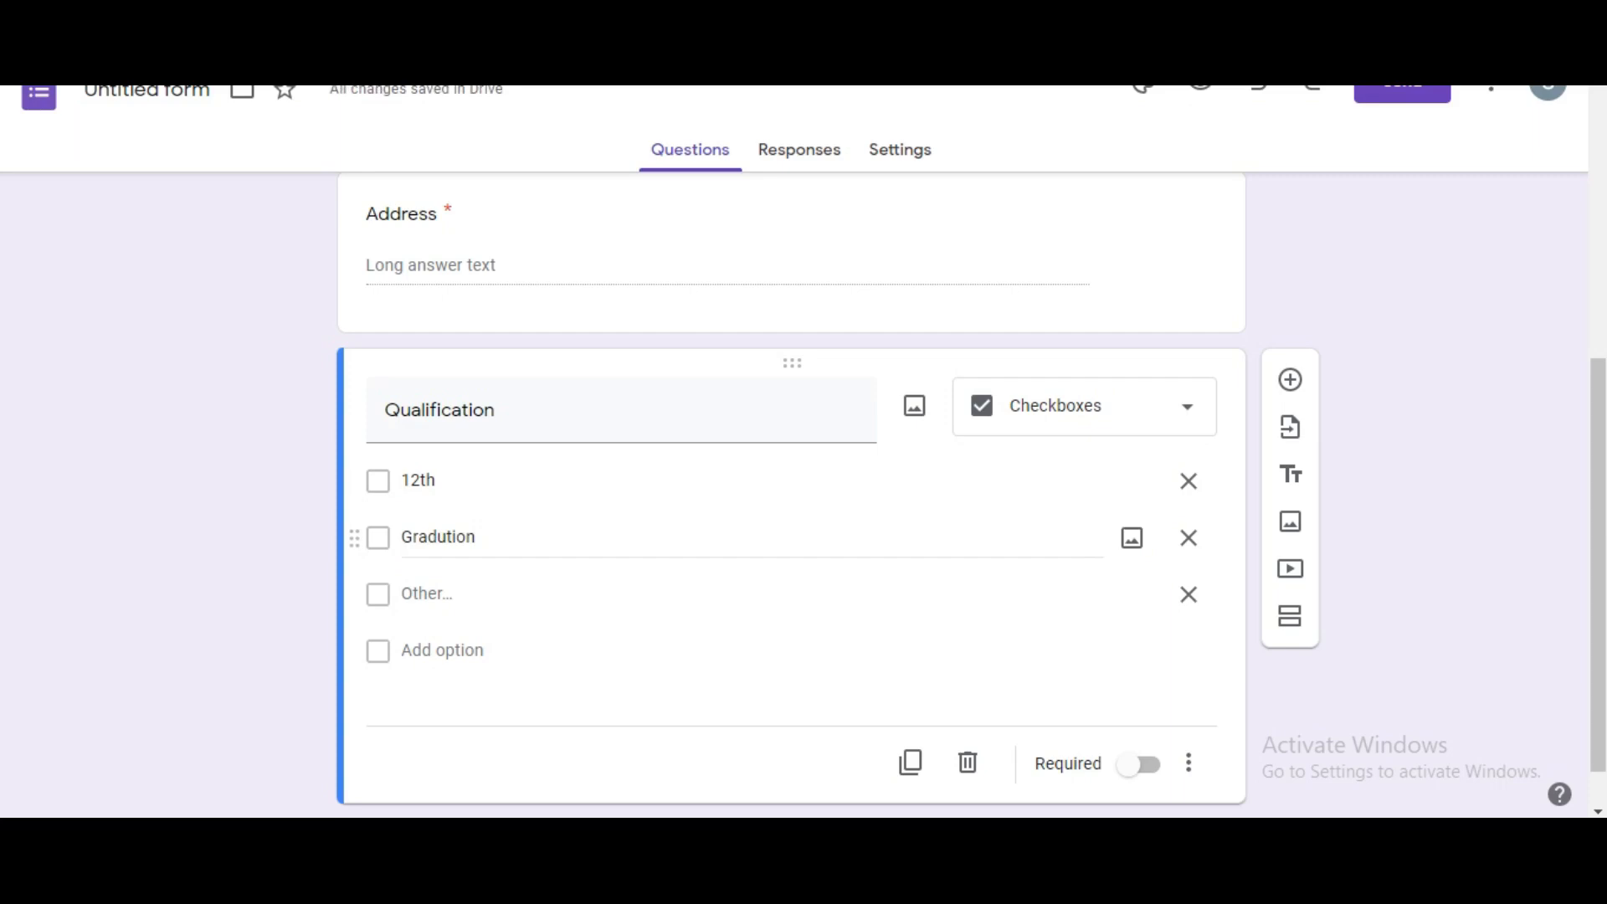
left_click(446, 537)
type("a")
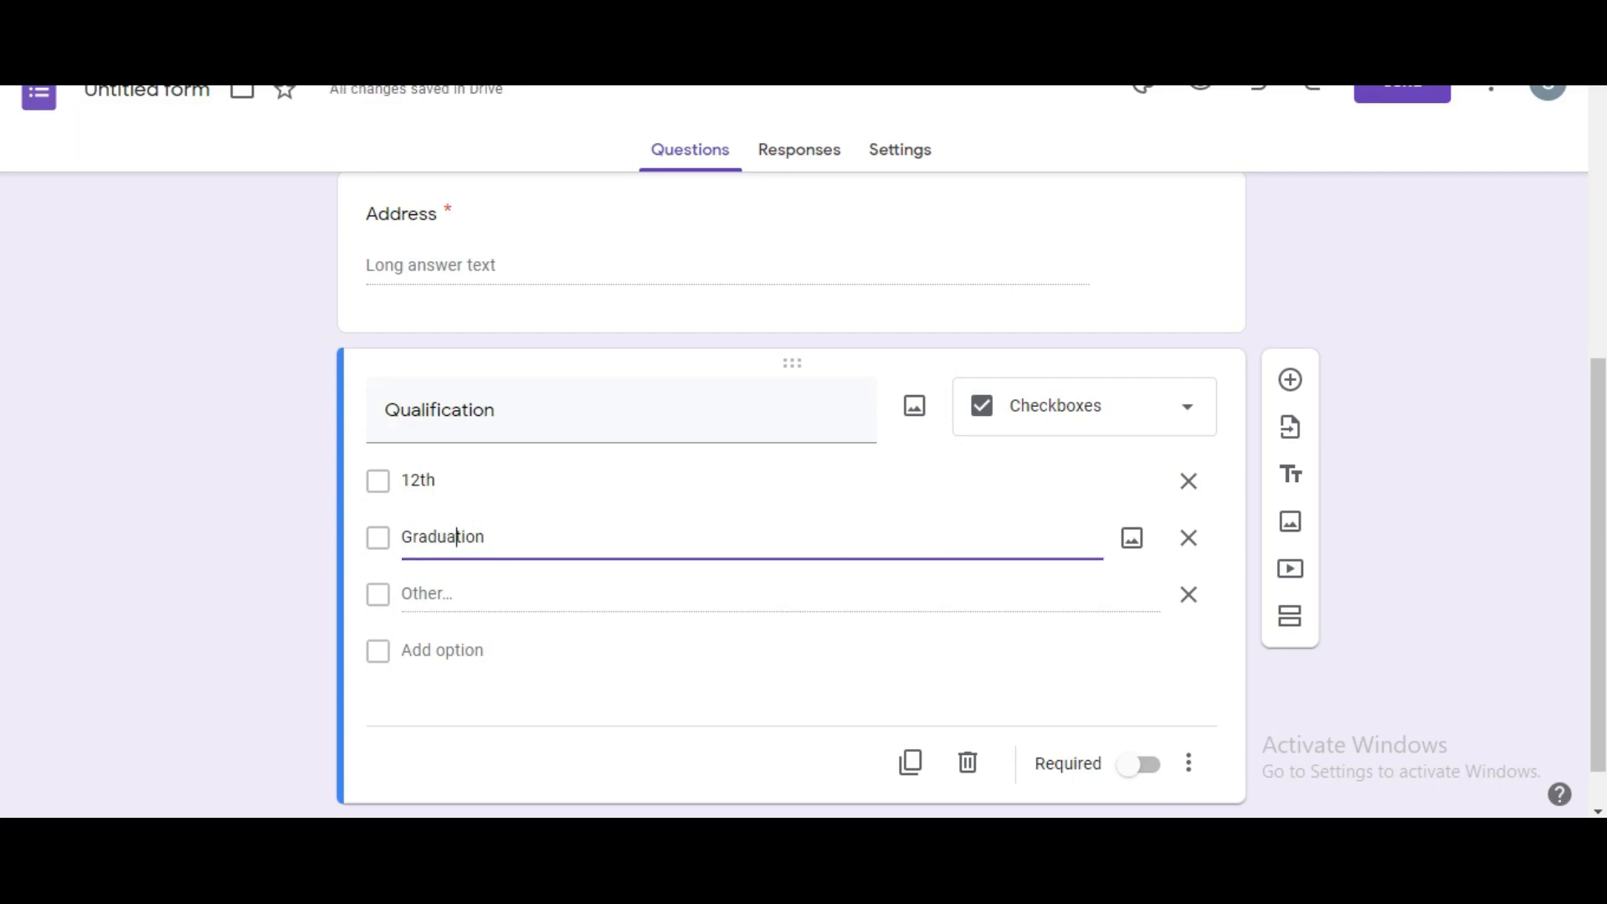
left_click(711, 693)
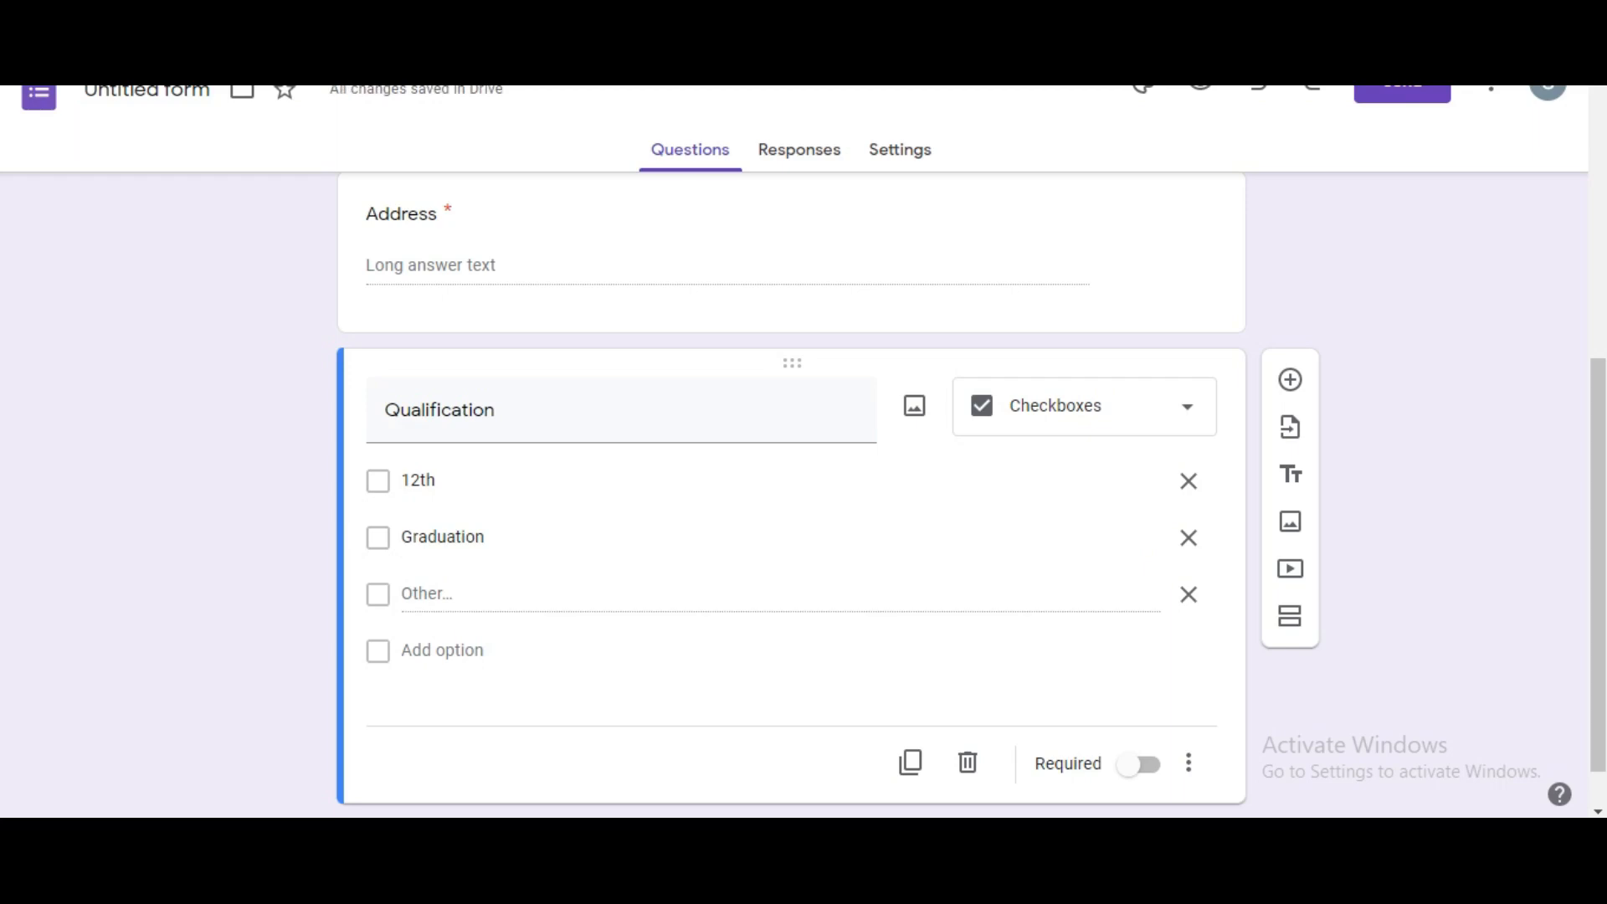
Step: Add a third option named "Post Graduation" to the Qualification question
left_click(442, 650)
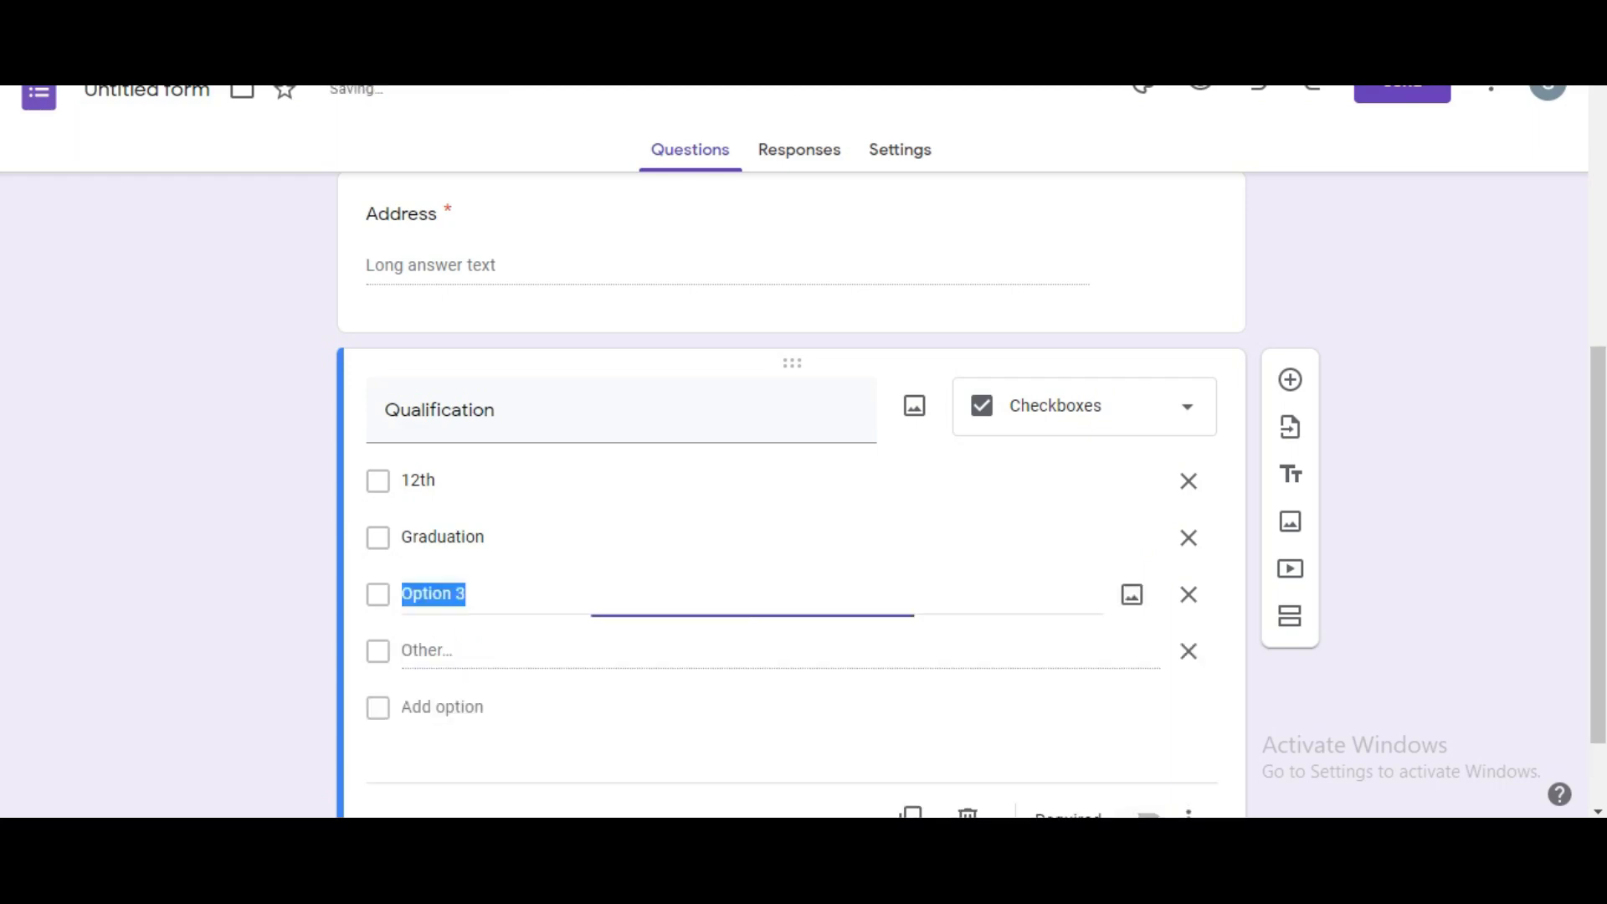
type("Po")
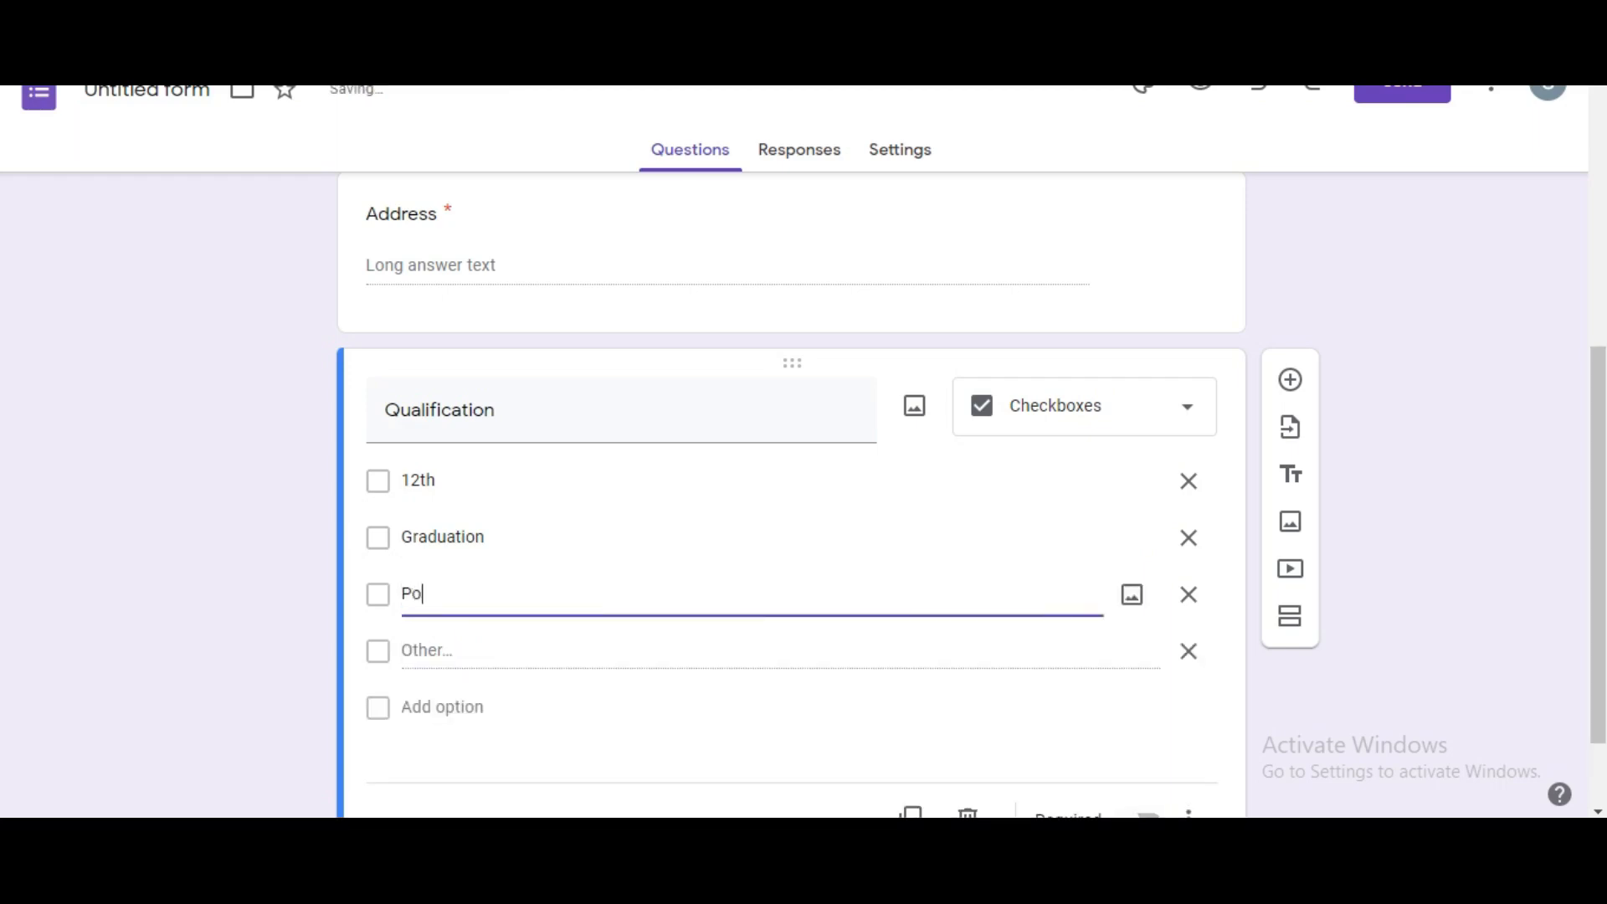
type("st Graduate")
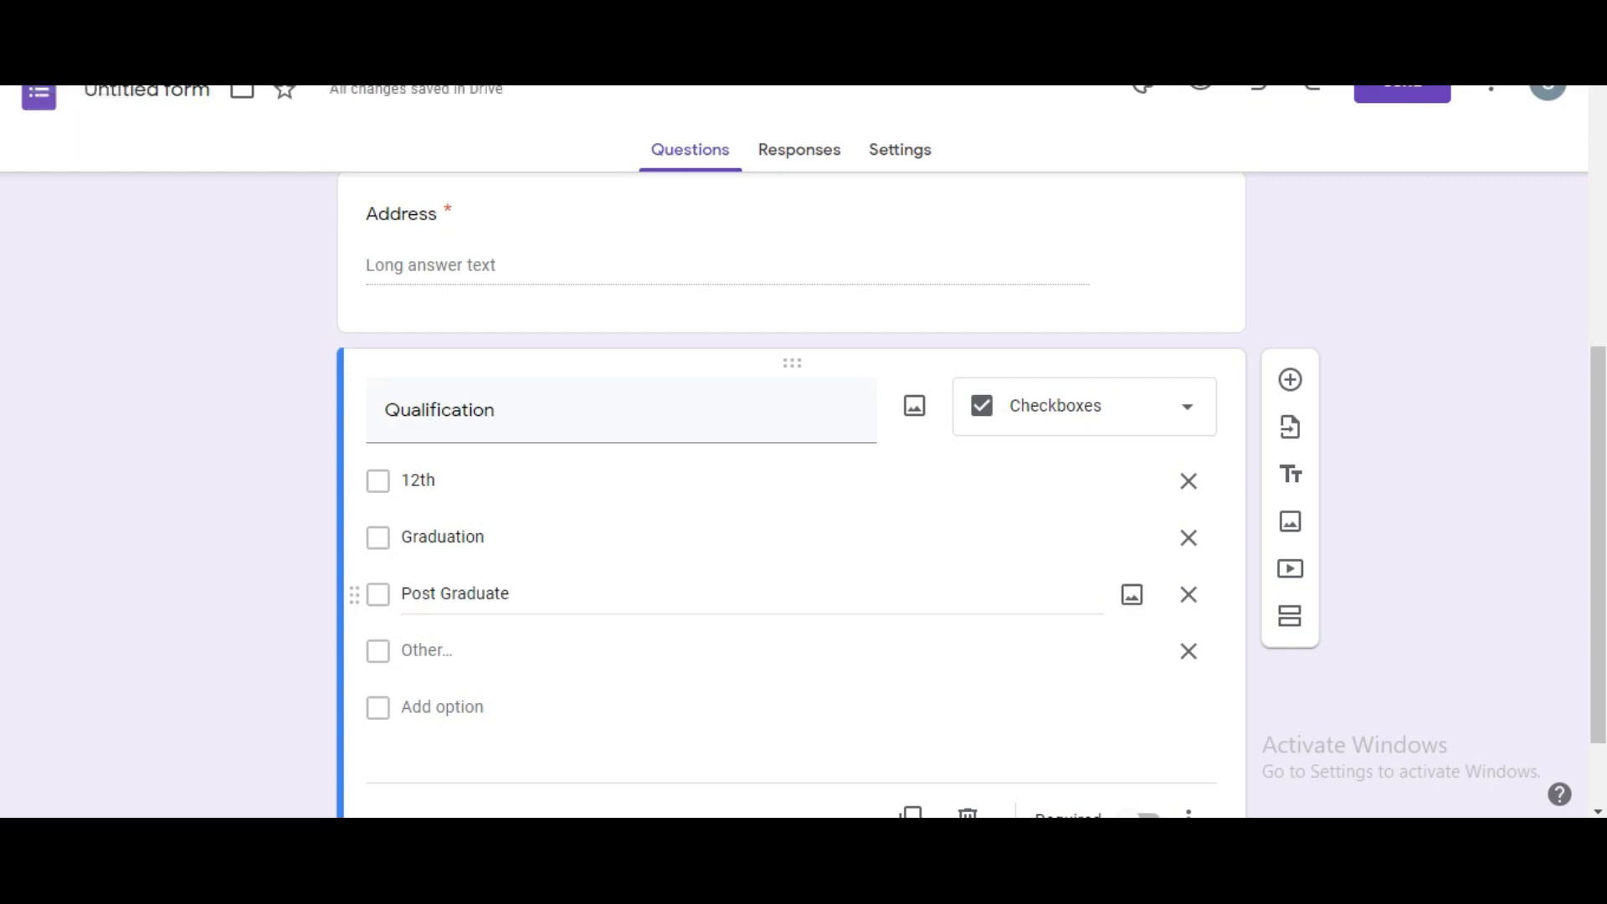
left_click(536, 594)
key("BackSpace")
type("ion")
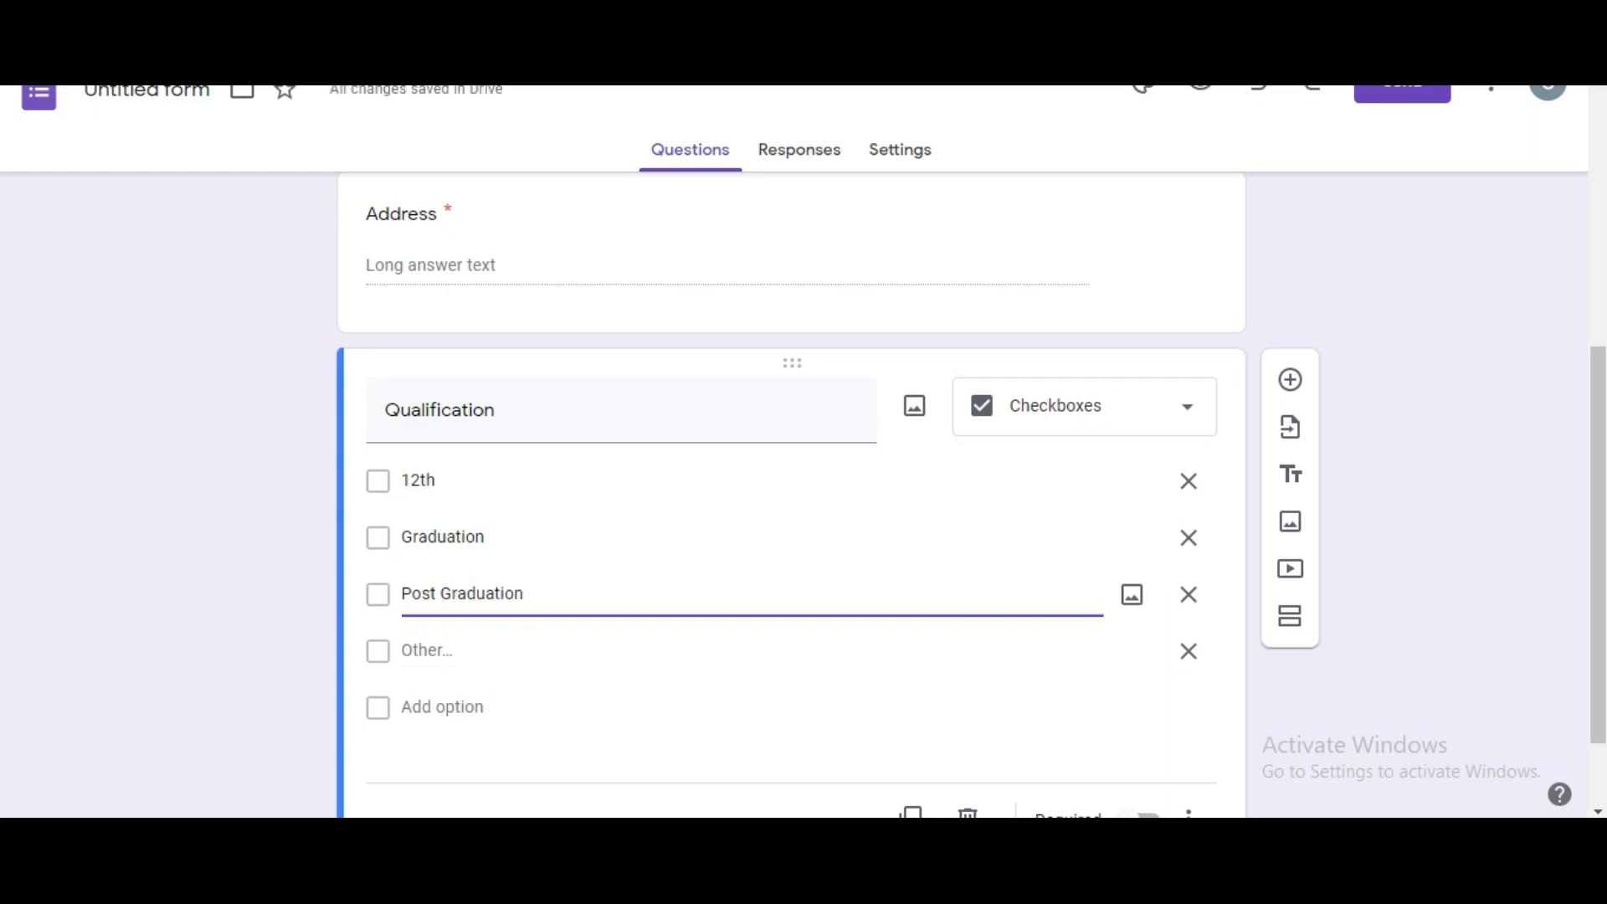
Step: Remove the "Other" choice from the Qualification question and make the question required
left_click(1189, 651)
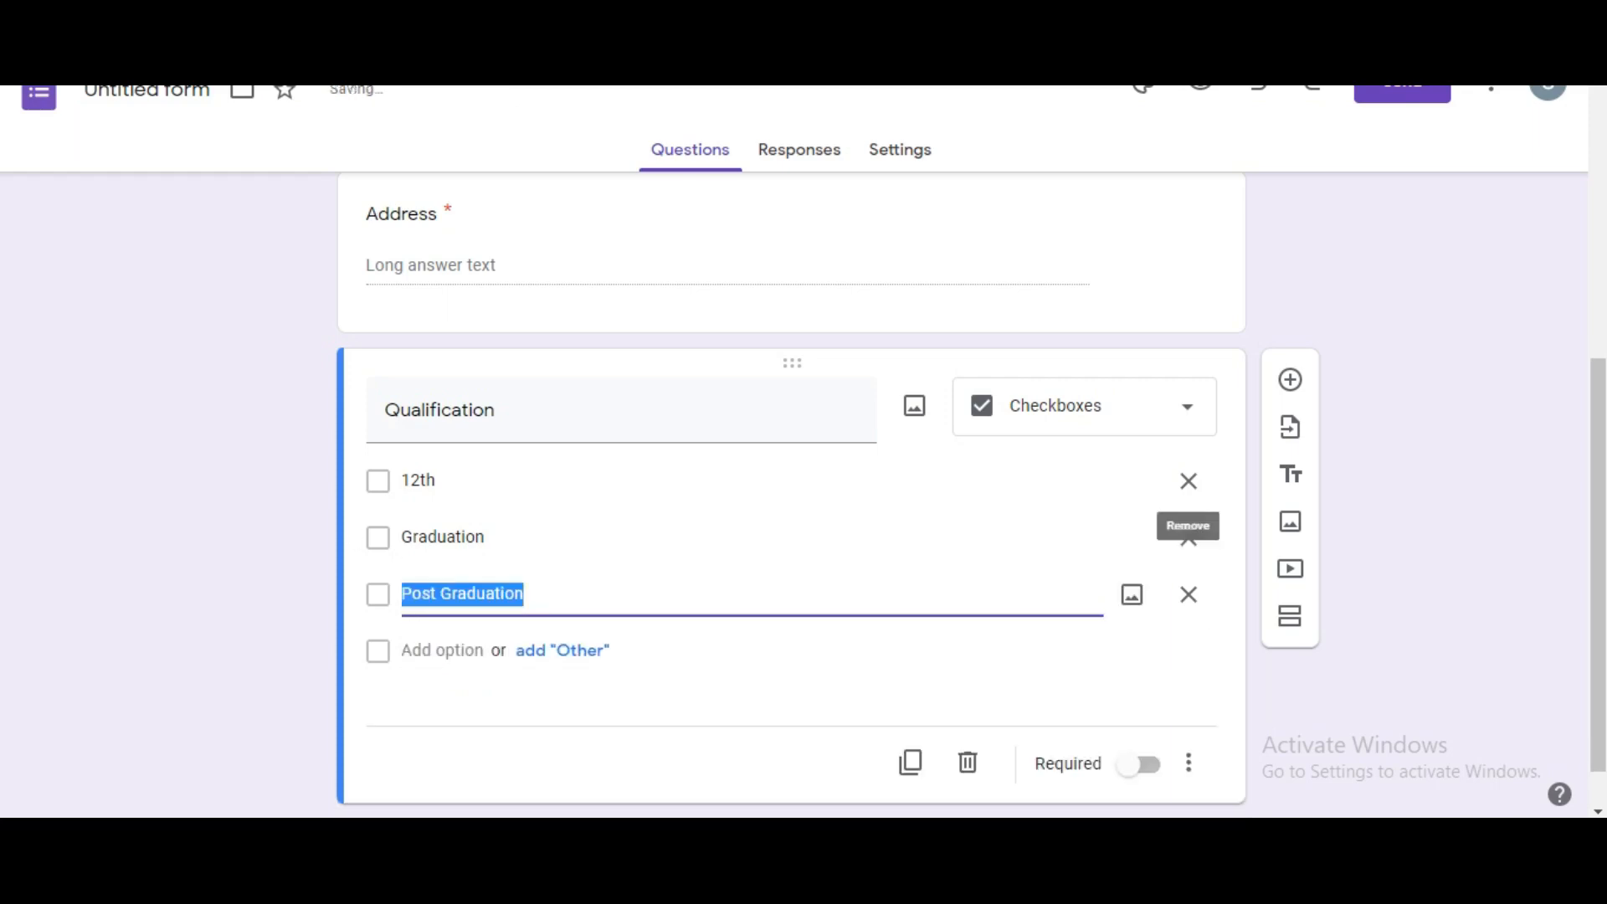
scroll(1238, 544, "down", 2)
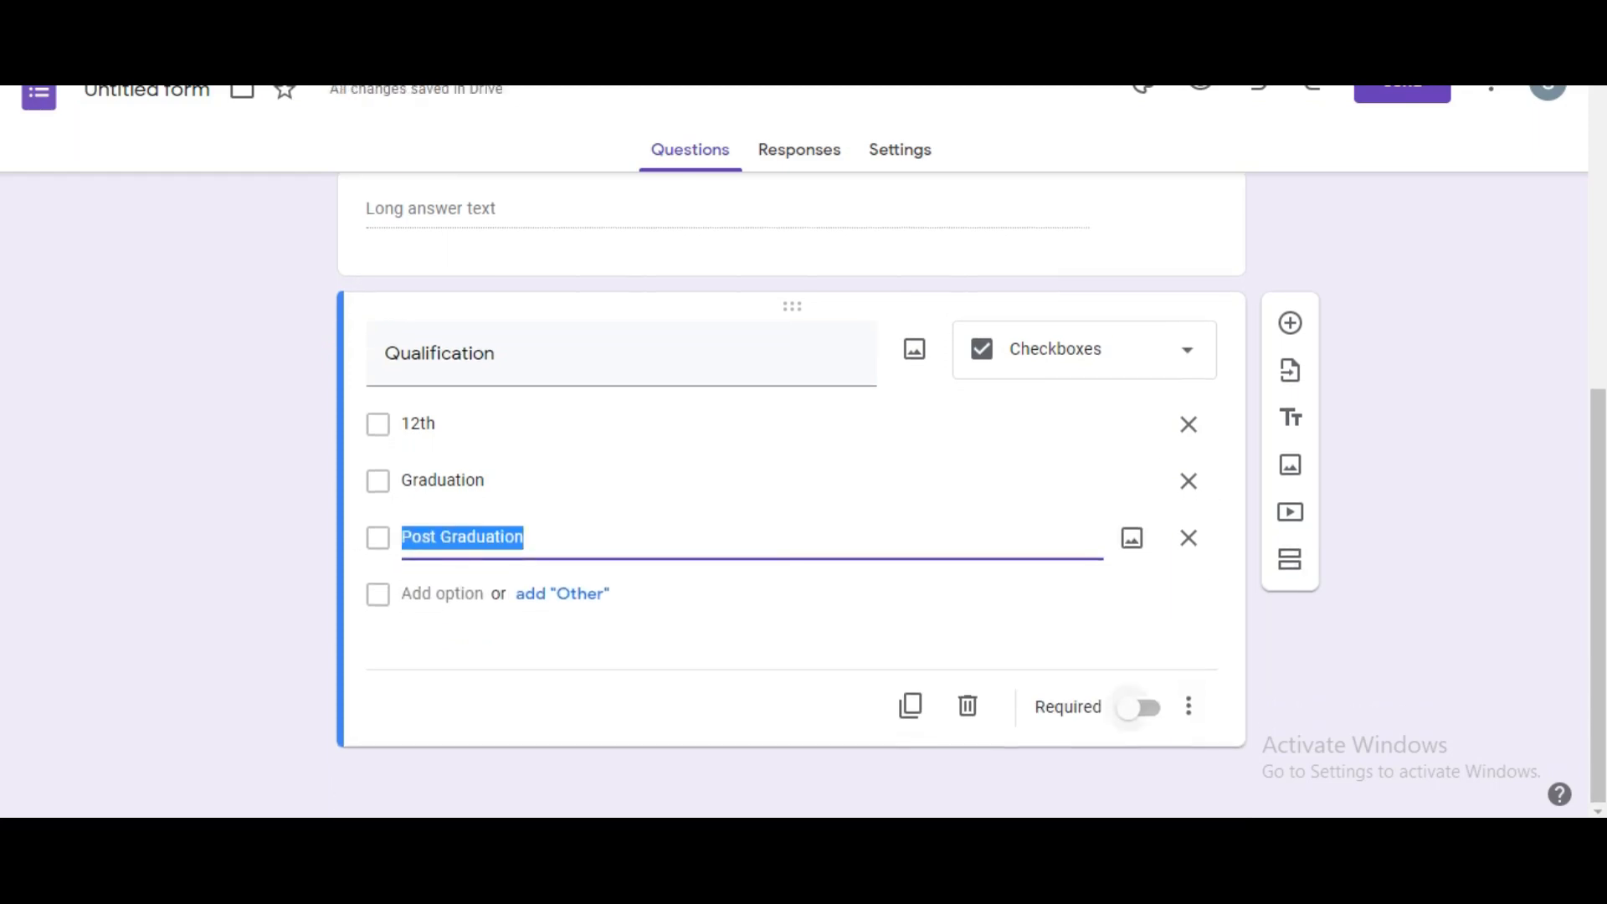
left_click(1140, 707)
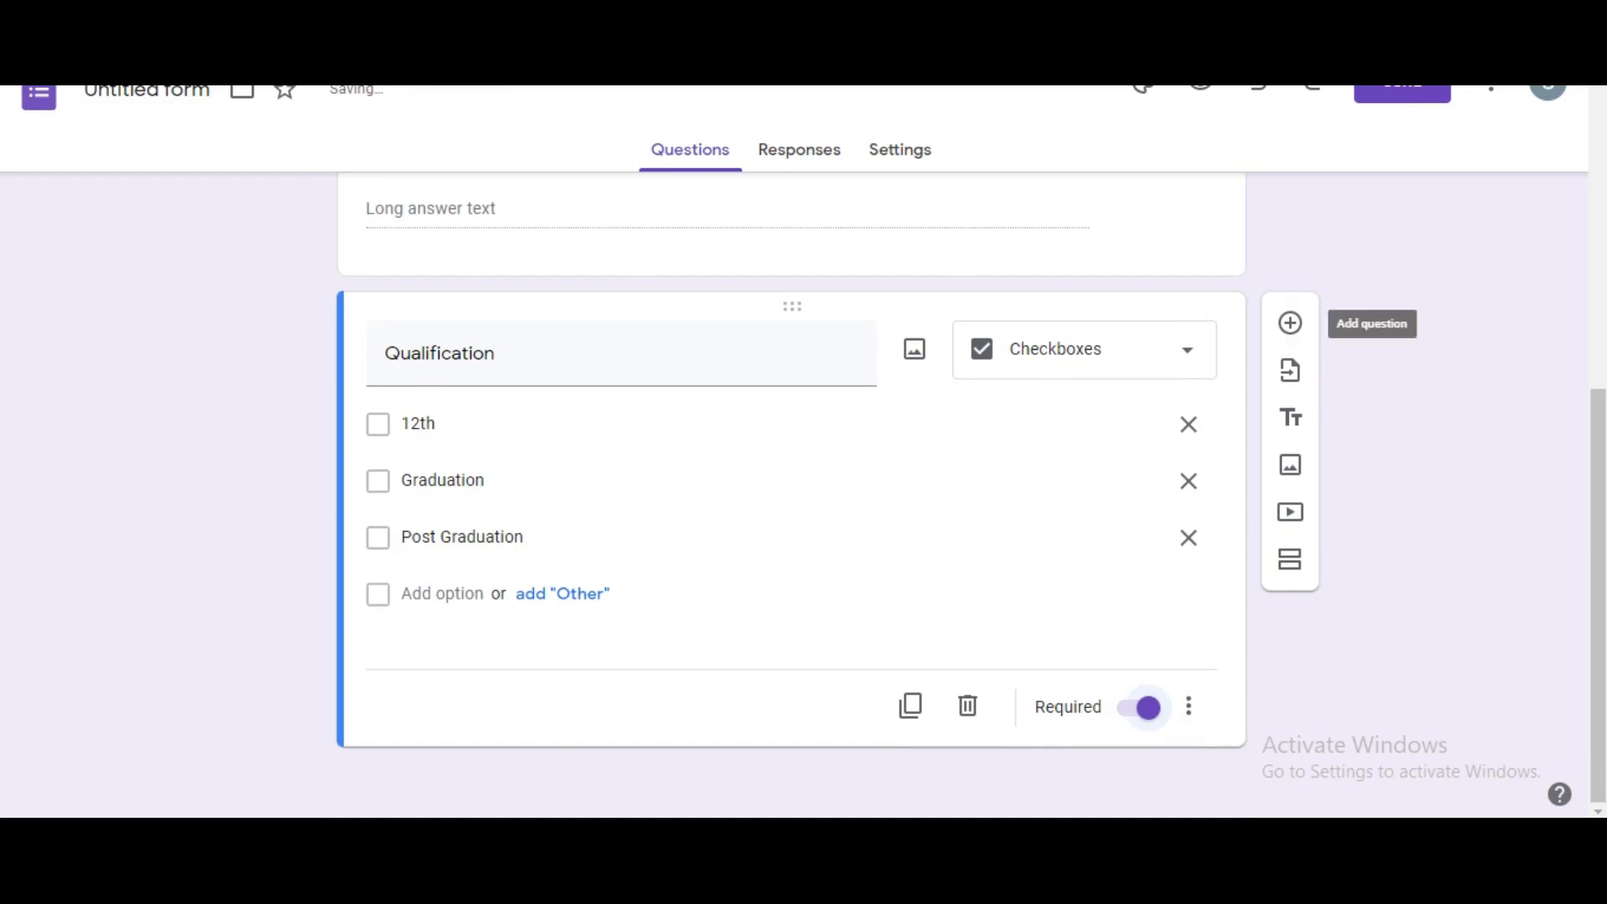
Step: Add a "Date of Birth" question with the Date answer type and make it required
left_click(1290, 323)
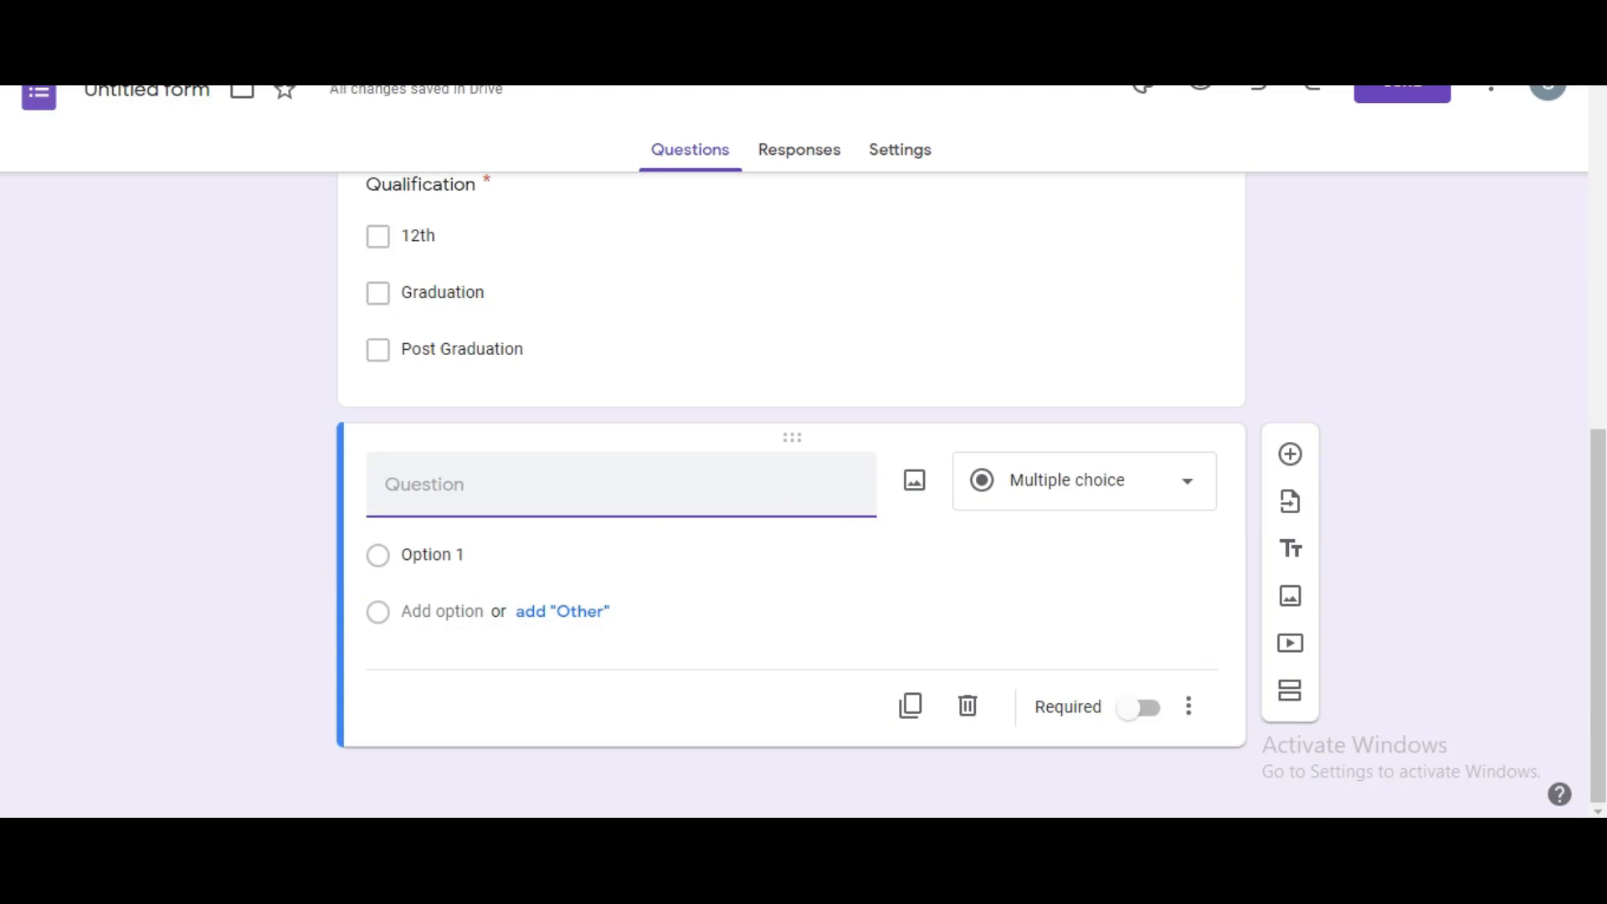
type("Date of Birth")
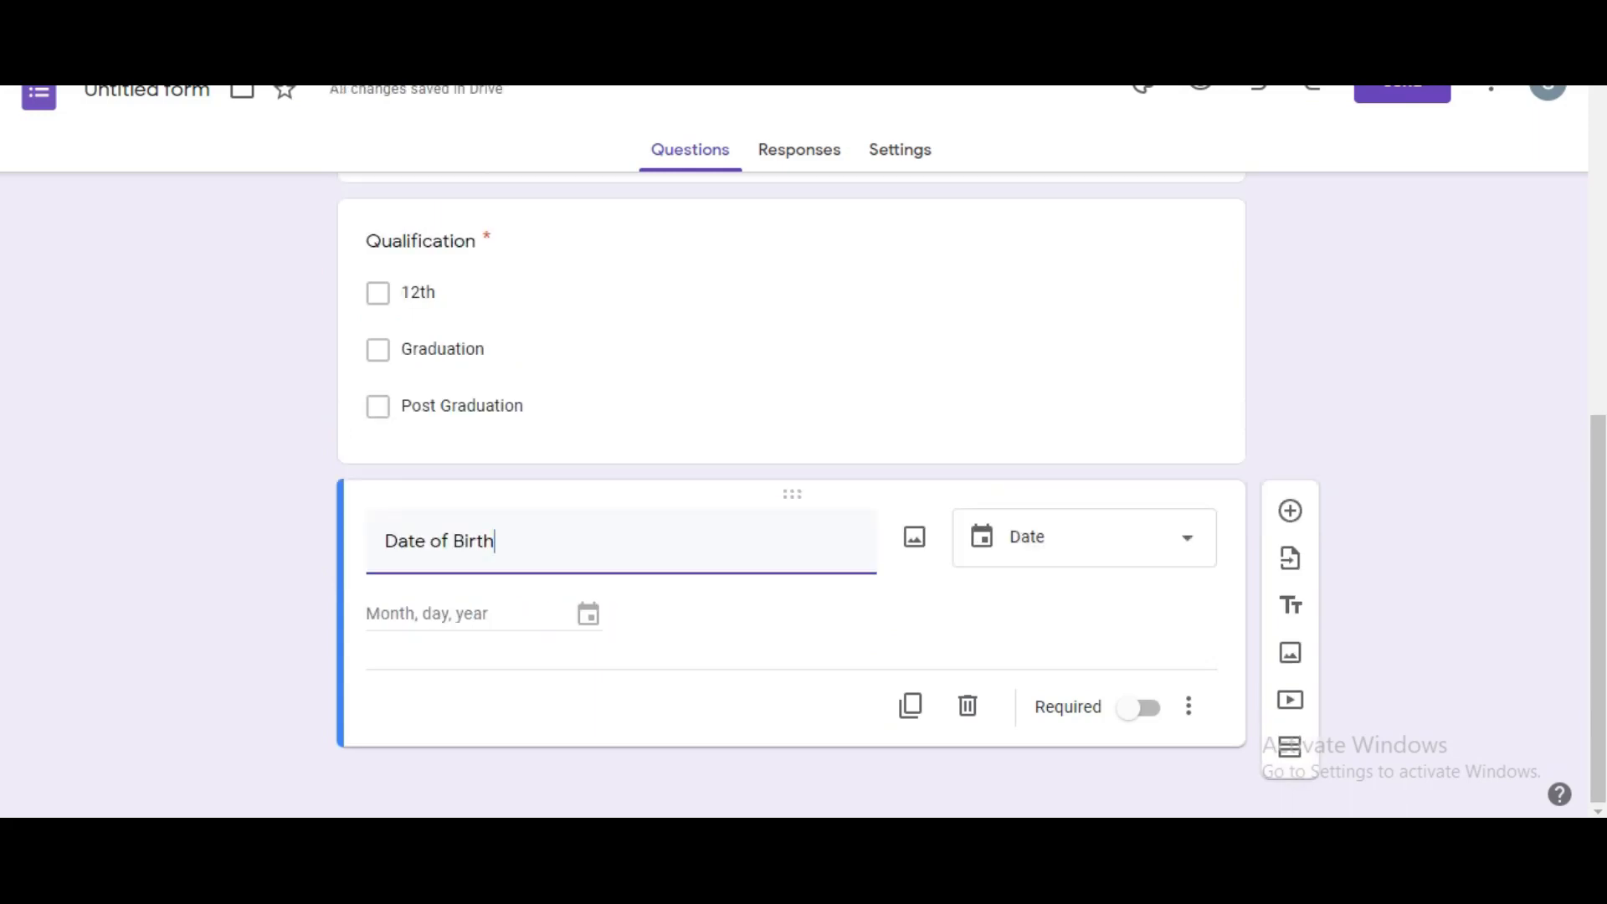
left_click(1139, 708)
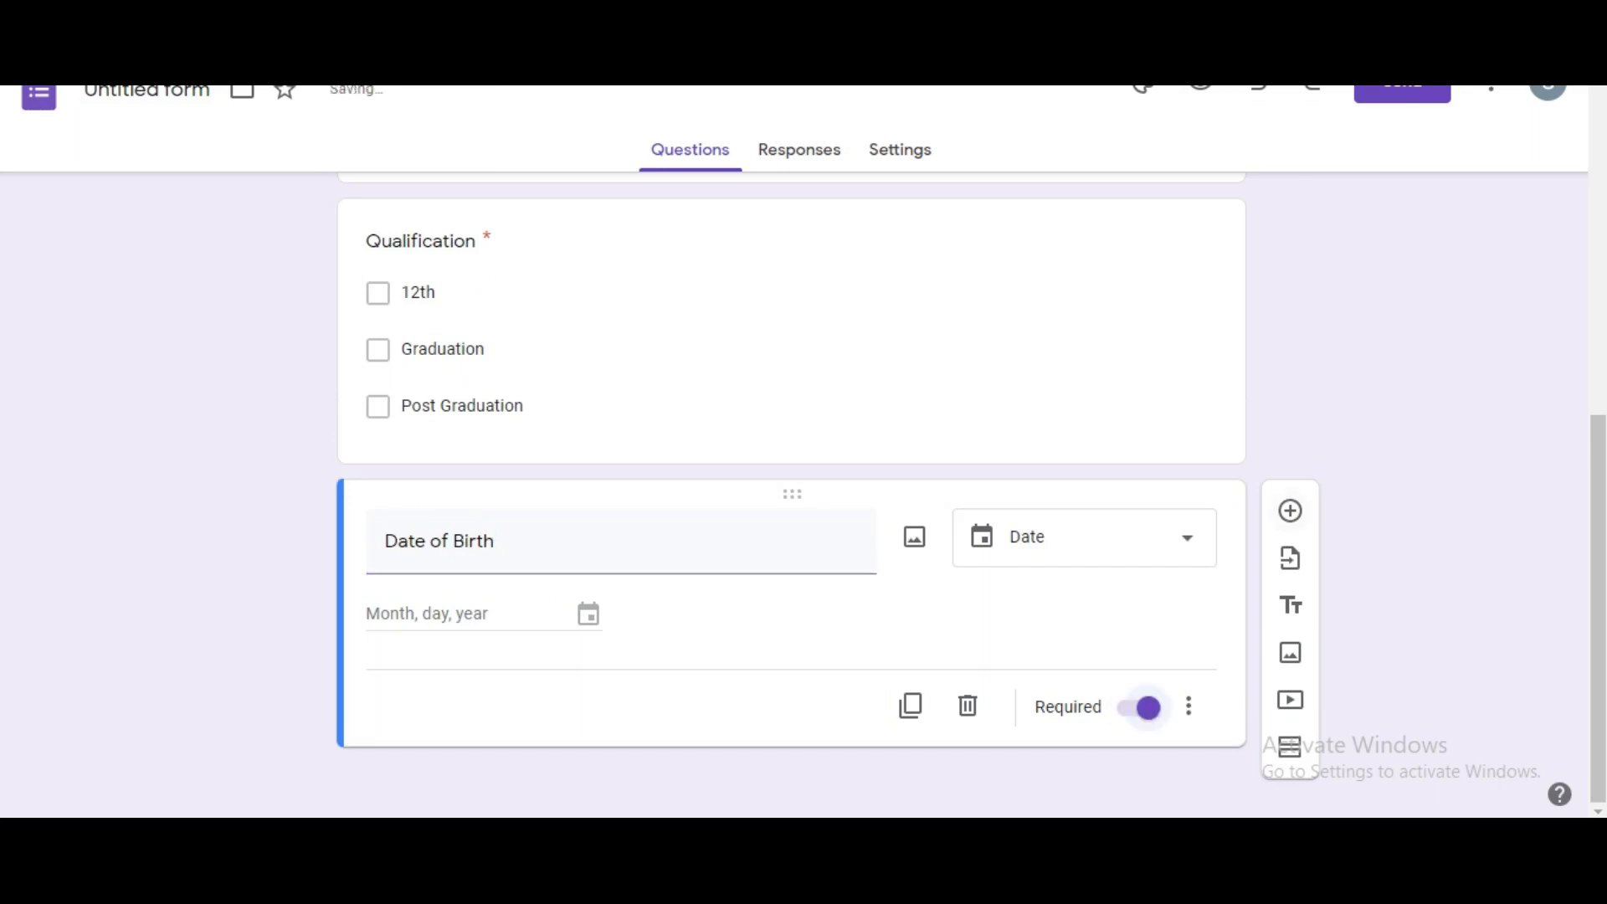
Step: Add a "Photo" question with the File upload answer type and allow respondents to upload files to Drive
left_click(1290, 511)
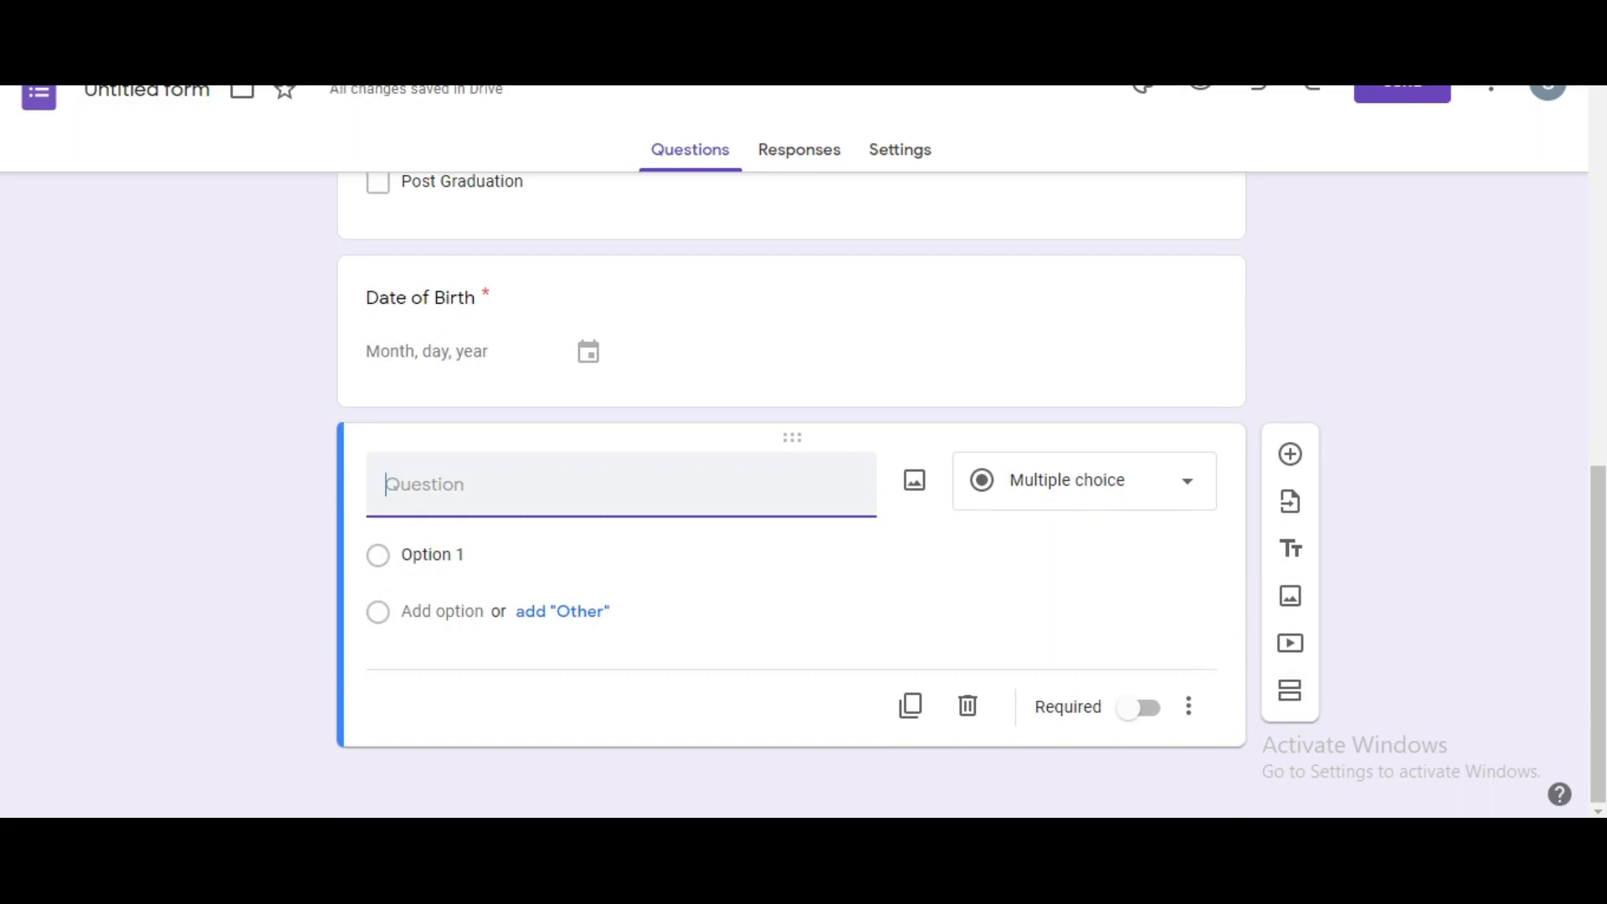
type("Photo")
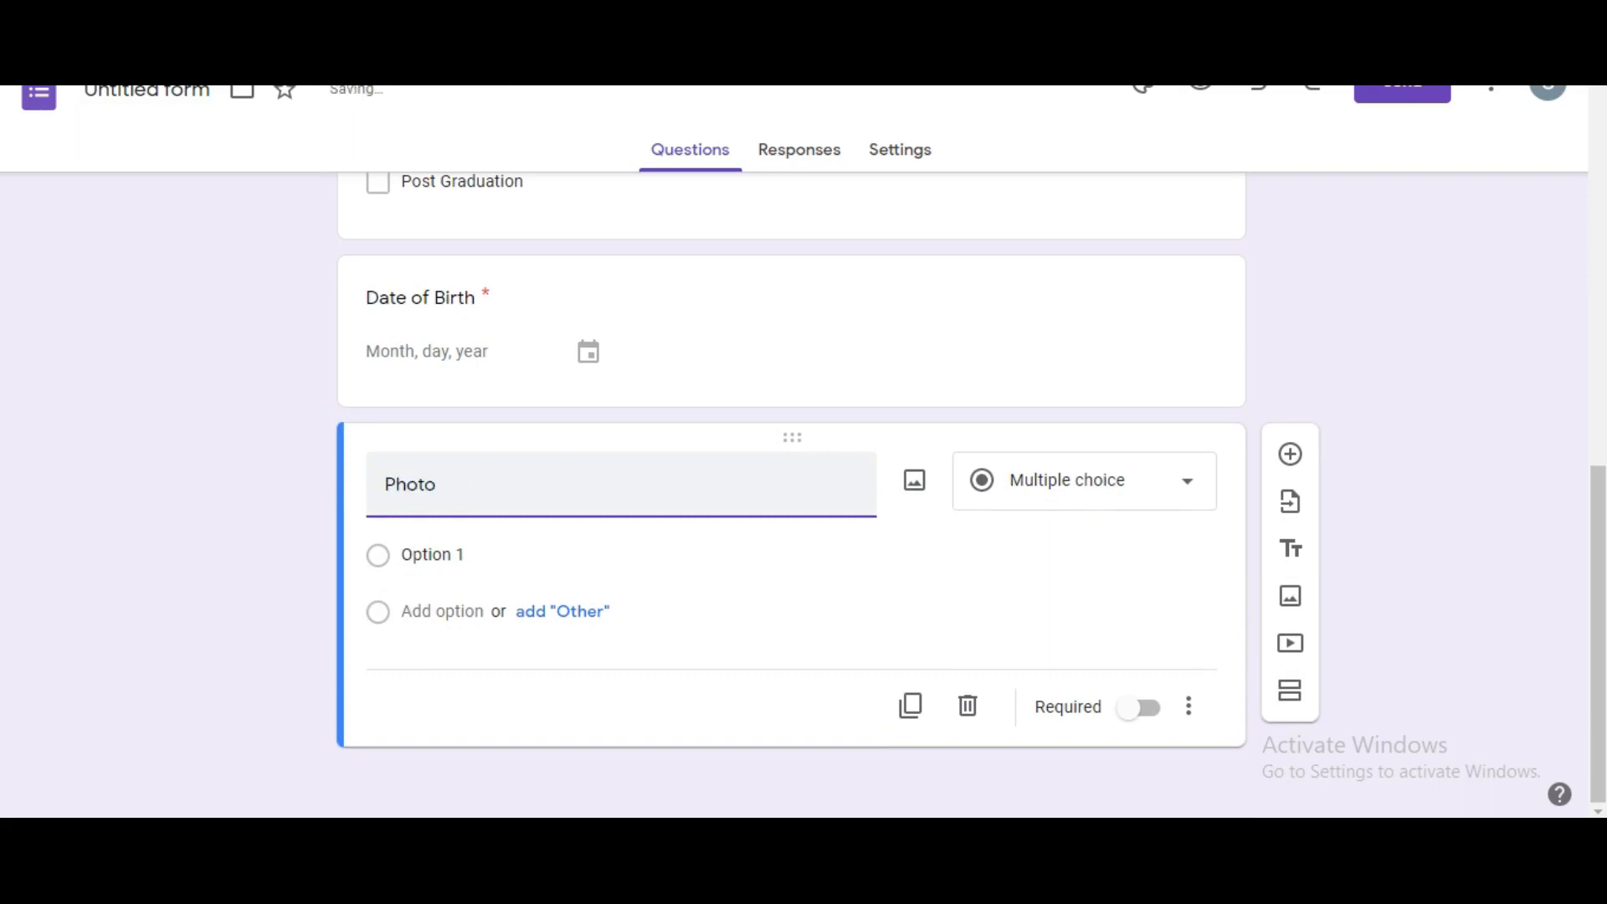
left_click(1088, 481)
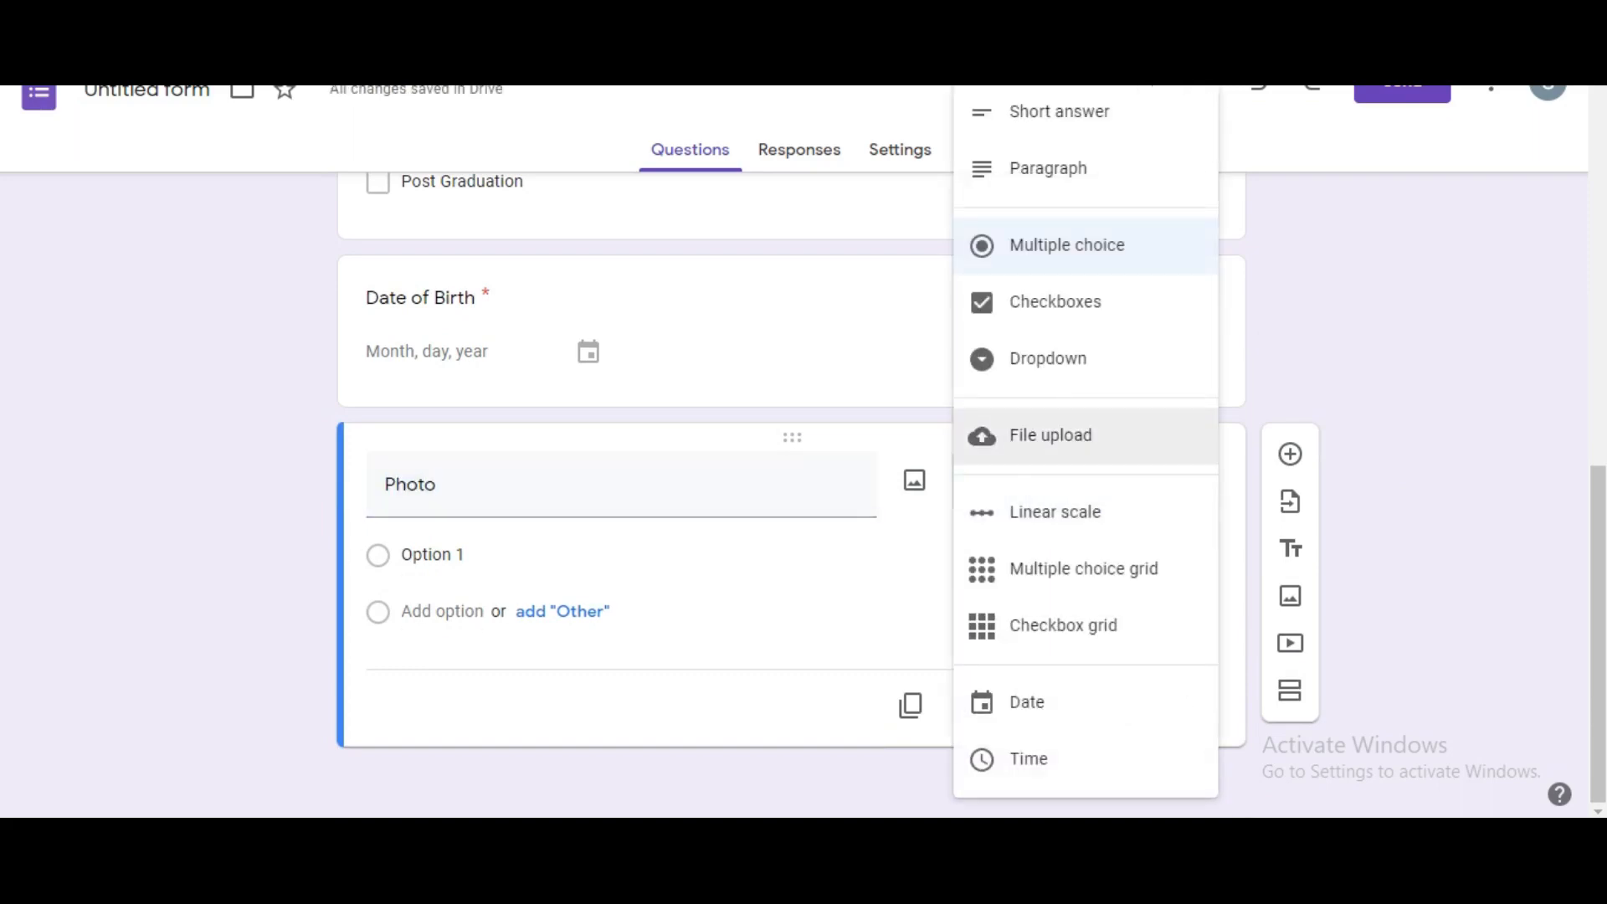
left_click(1050, 435)
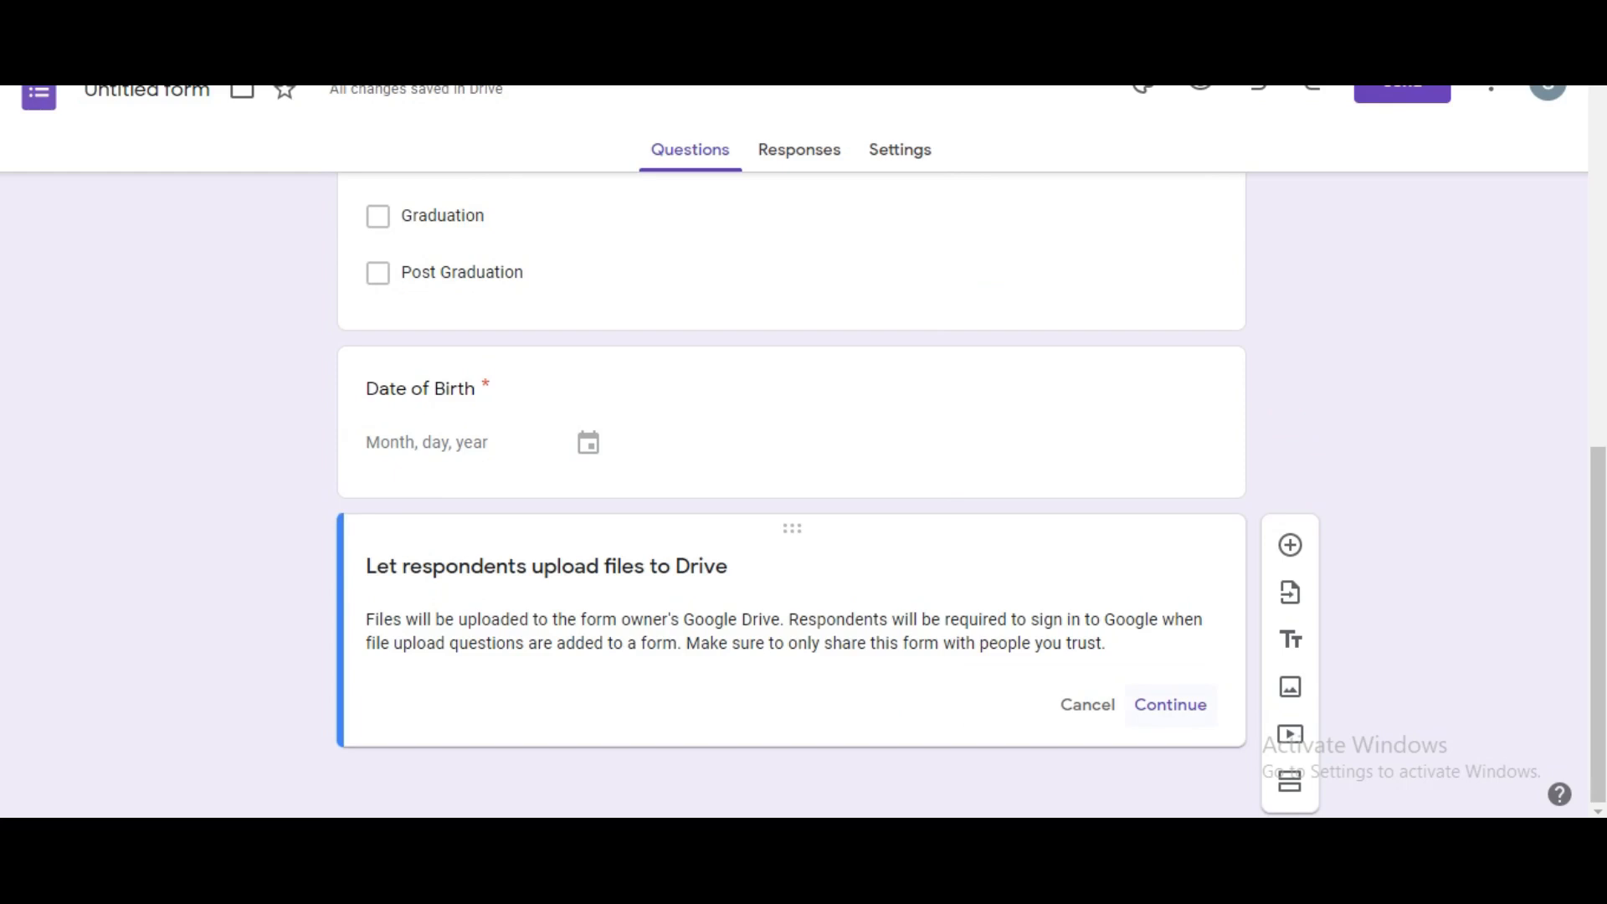
left_click(1170, 704)
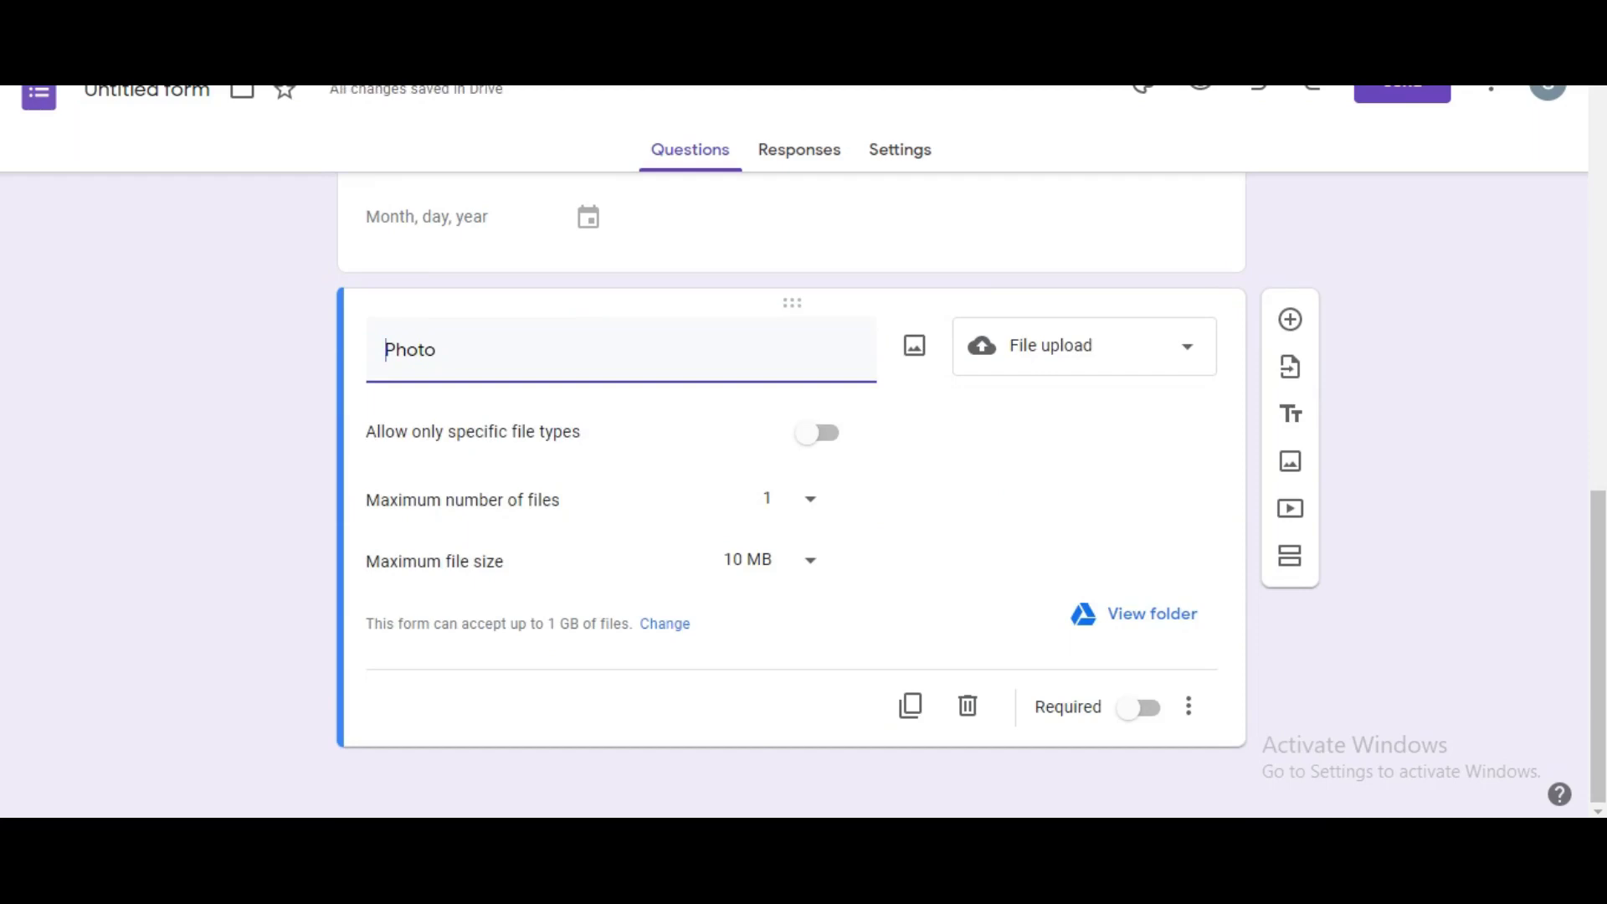
Step: Set the Photo question's maximum file size to 10 MB and its maximum number of files to 1
left_click(809, 561)
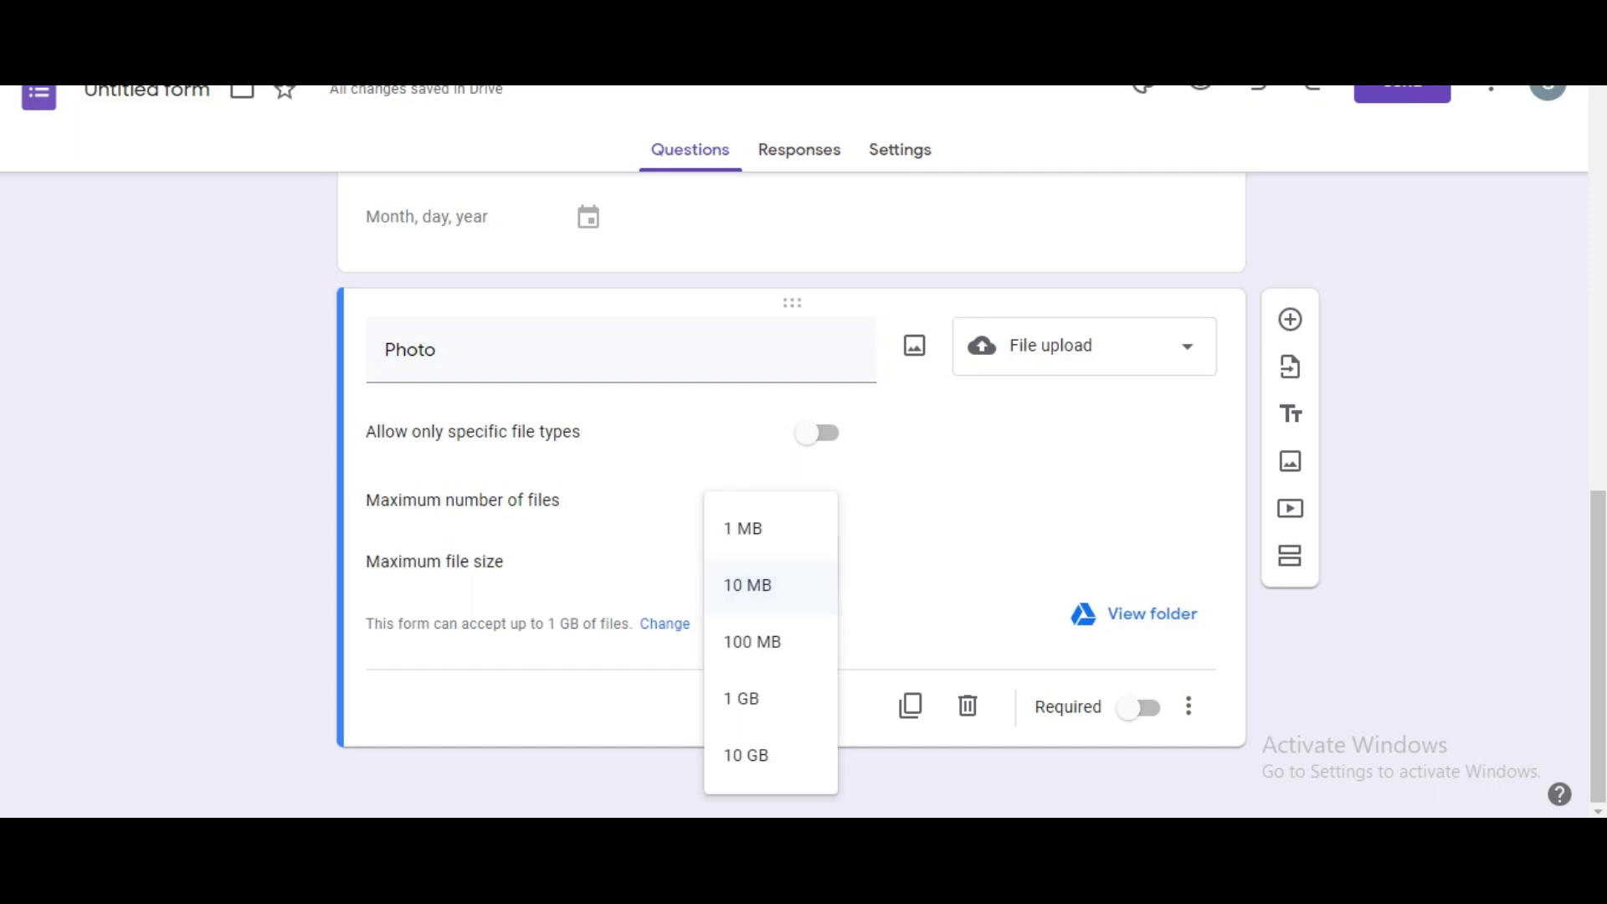
left_click(770, 586)
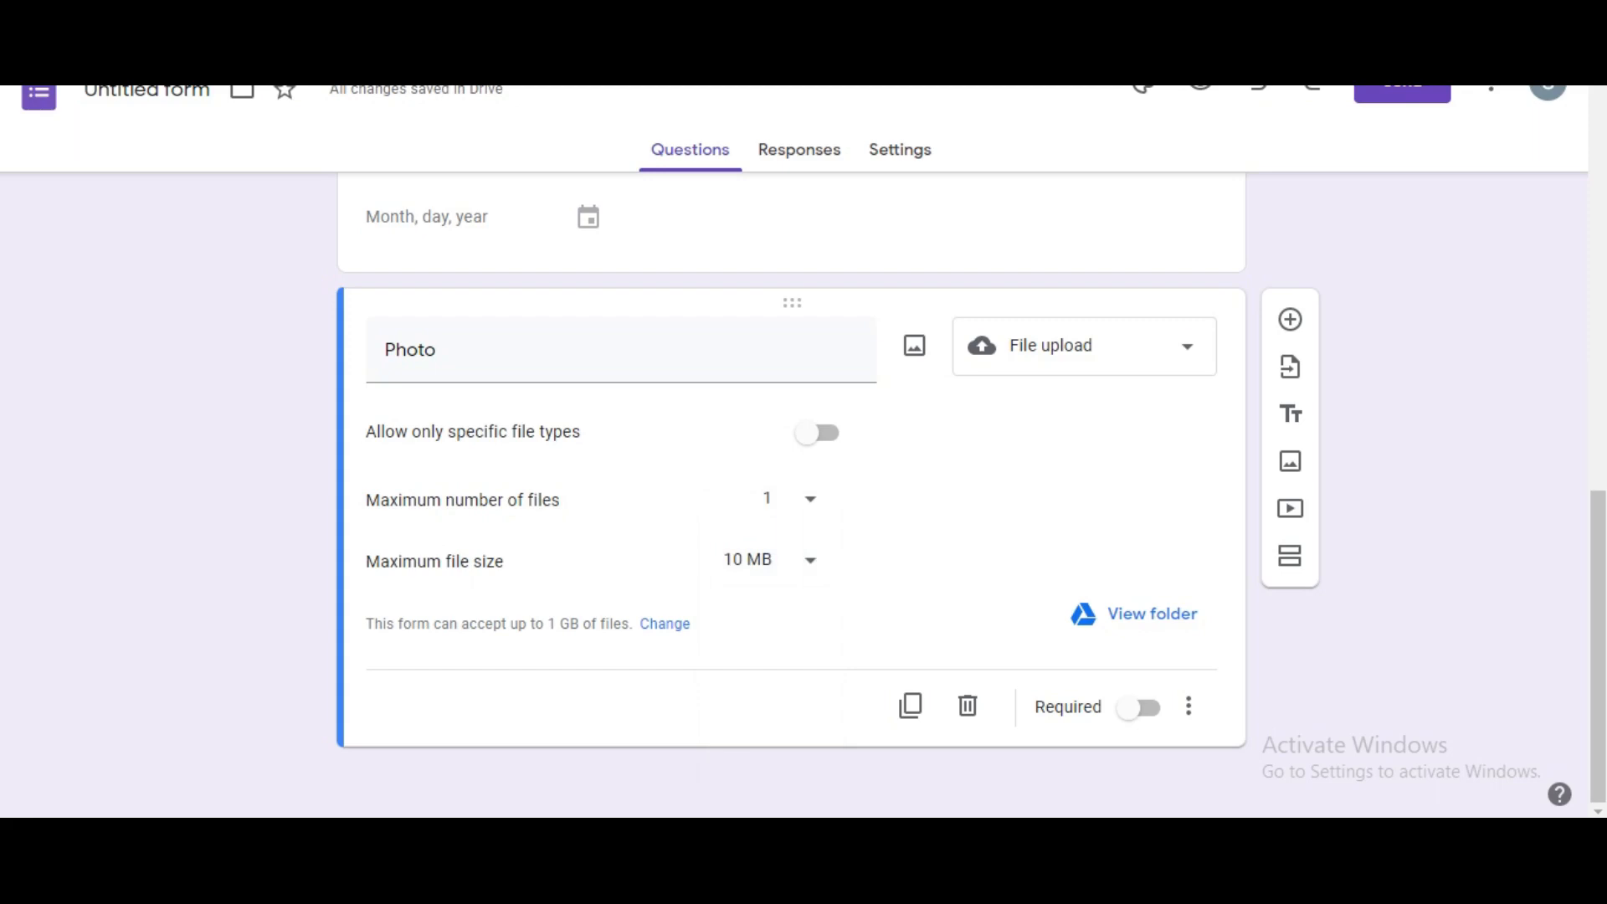
left_click(809, 499)
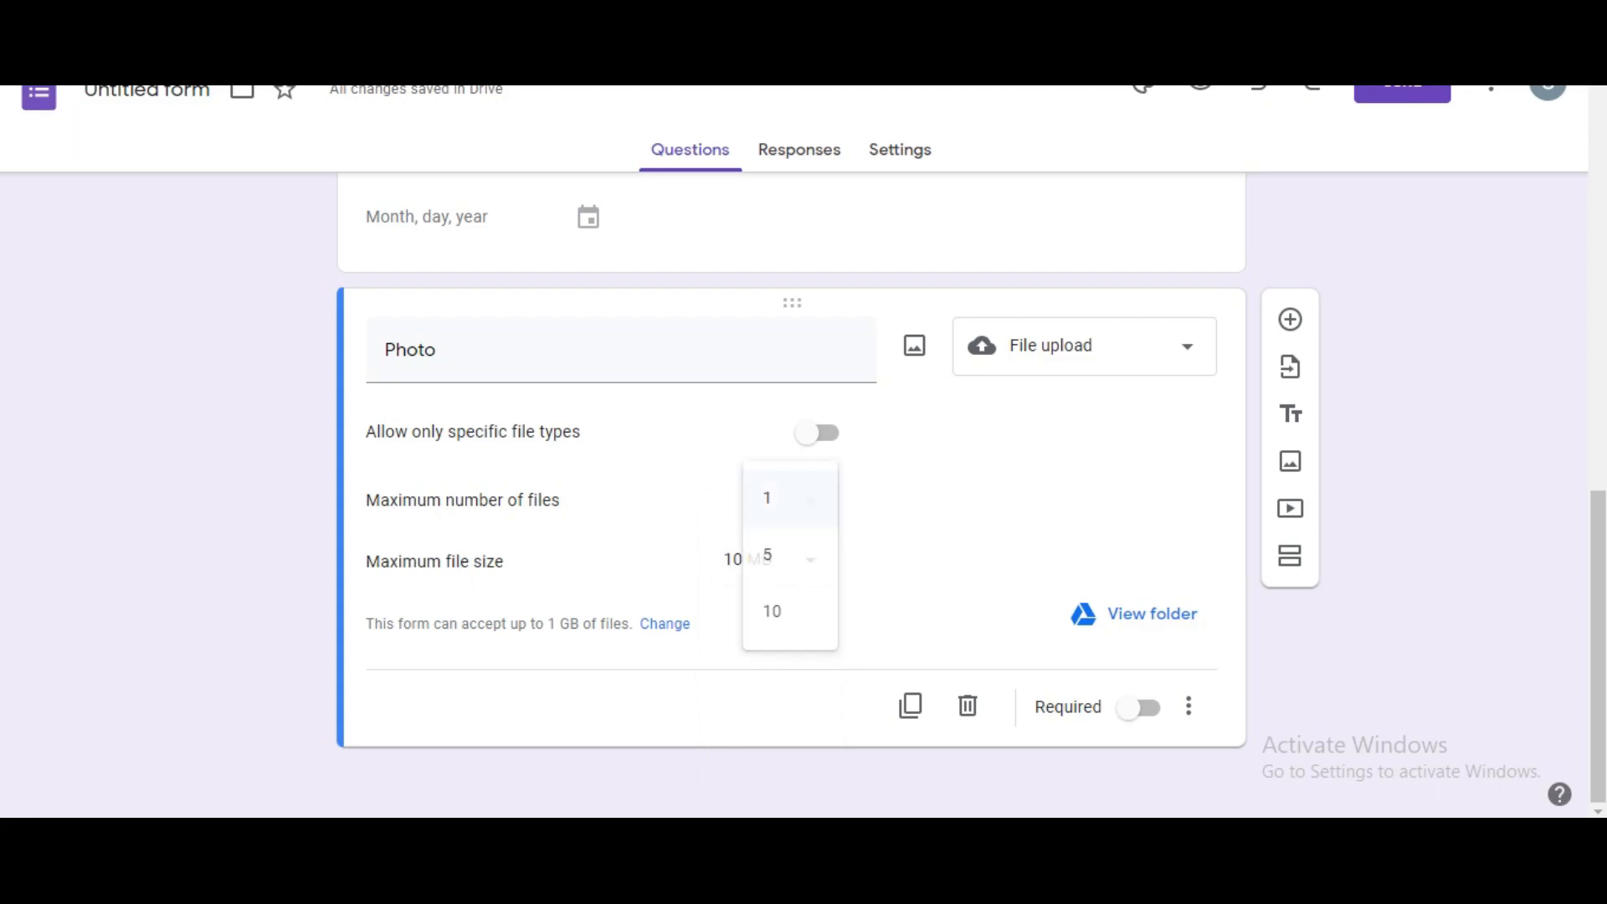
left_click(779, 497)
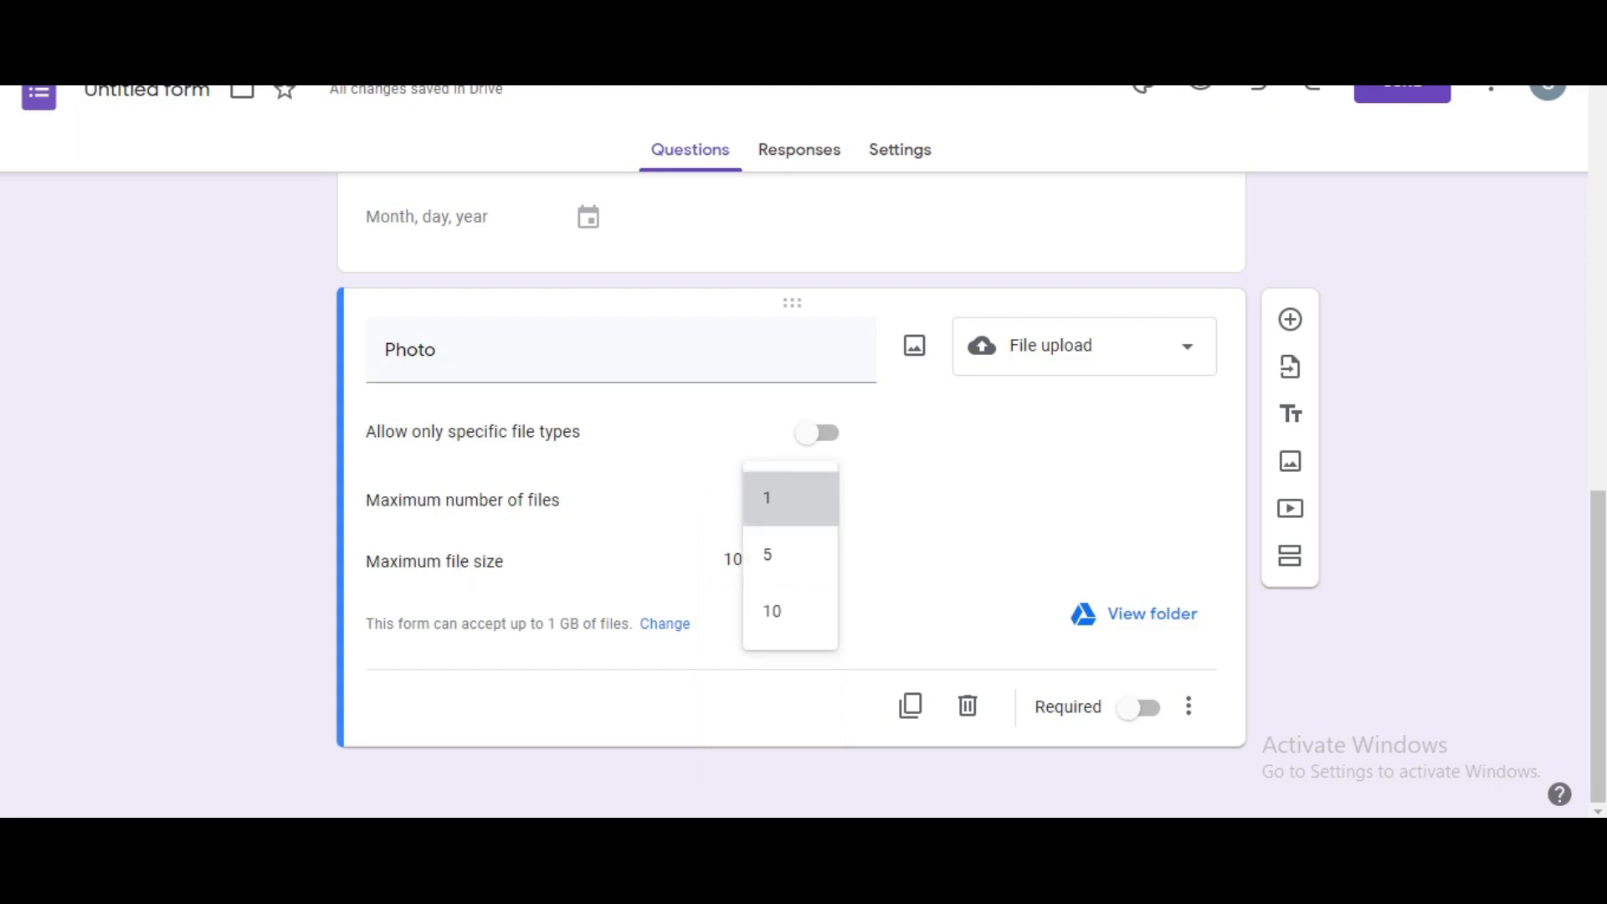
left_click(809, 499)
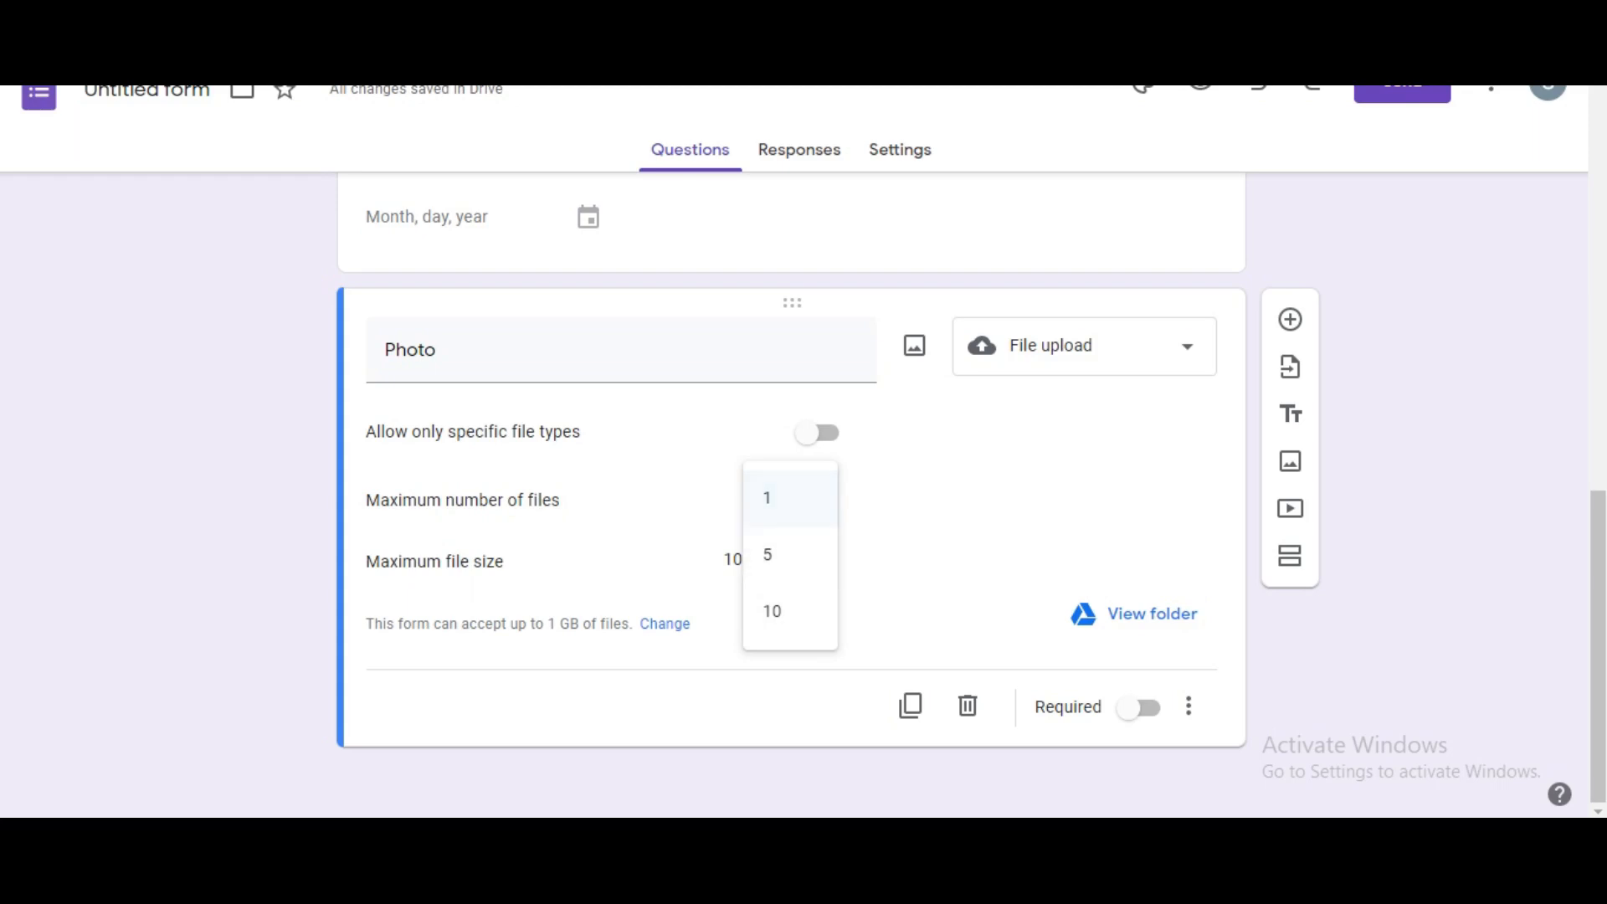
left_click(787, 499)
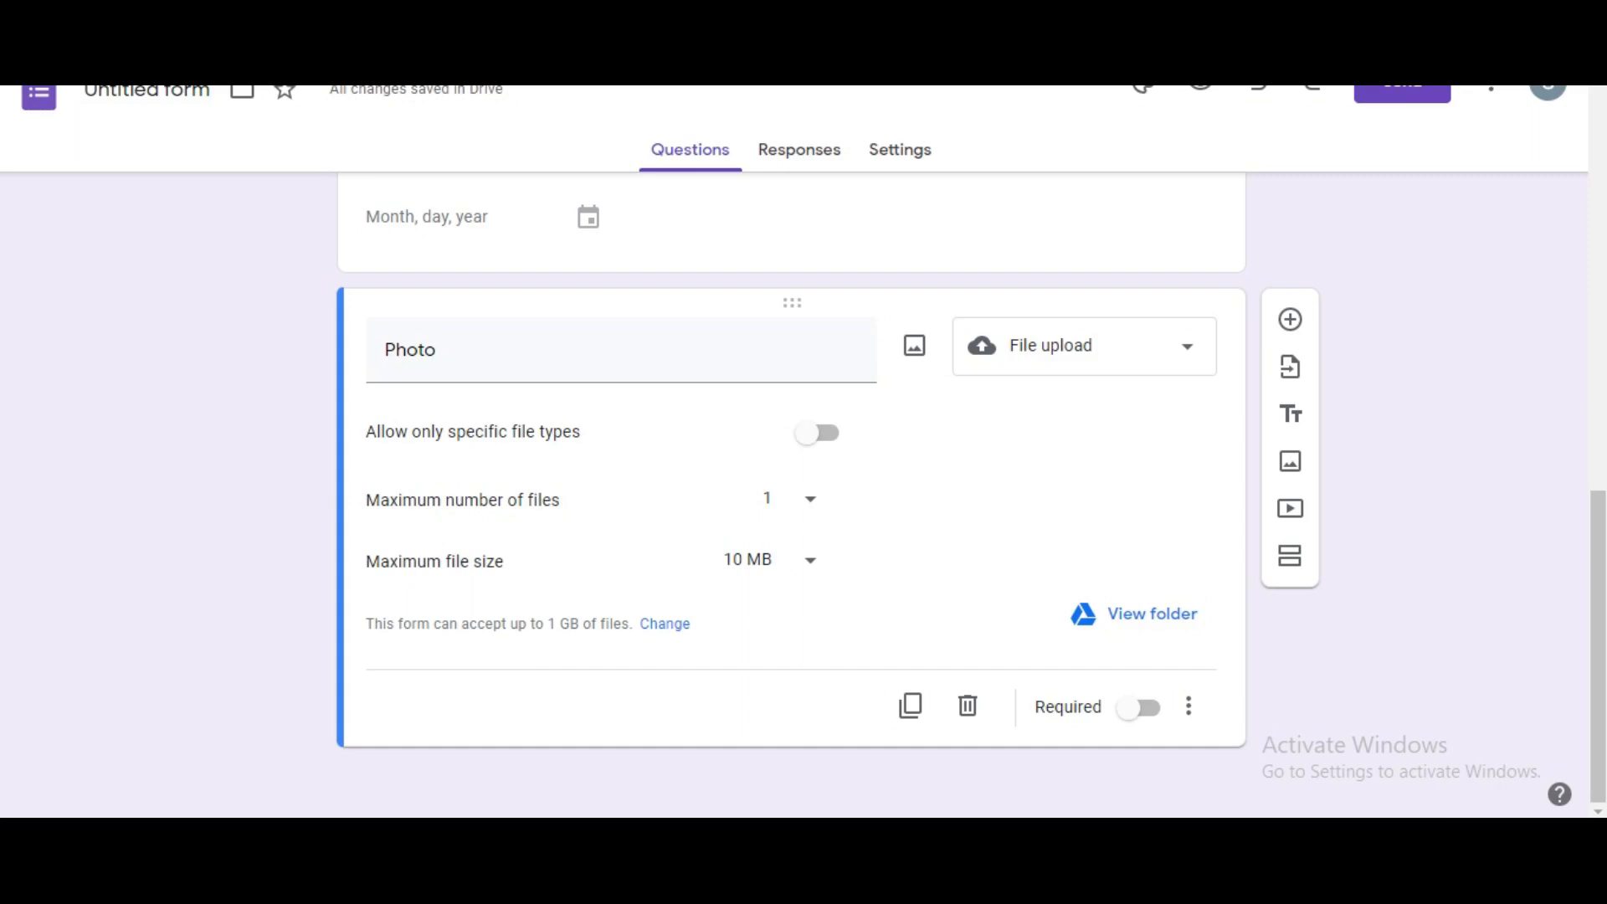
Step: Restrict the Photo question's uploads to specific file types, allowing only Image
left_click(808, 432)
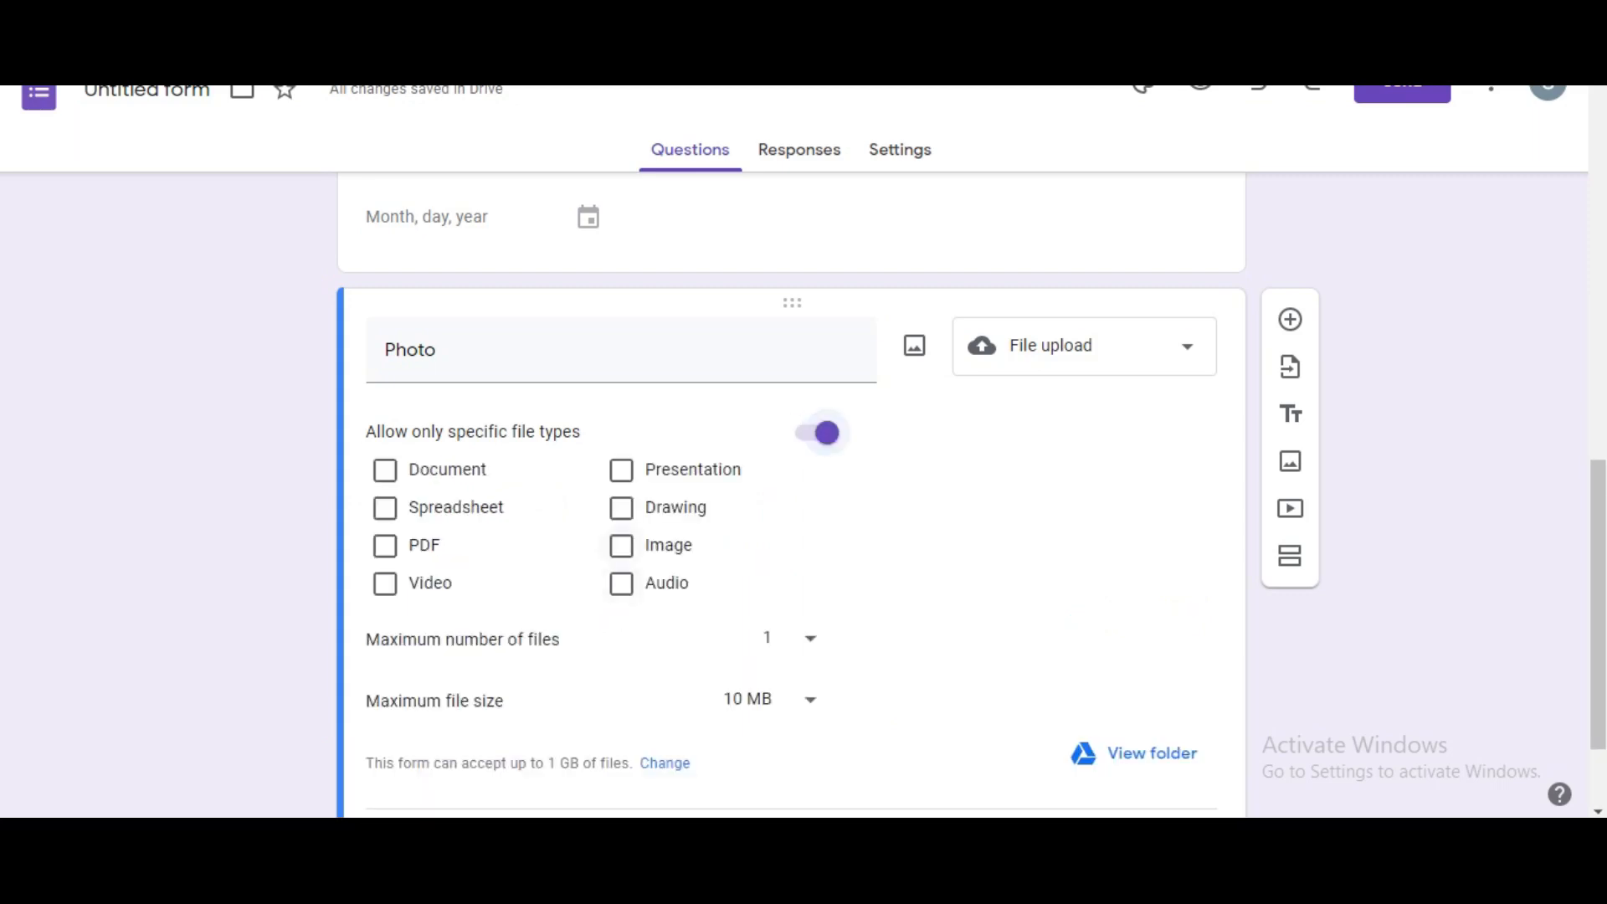
left_click(621, 545)
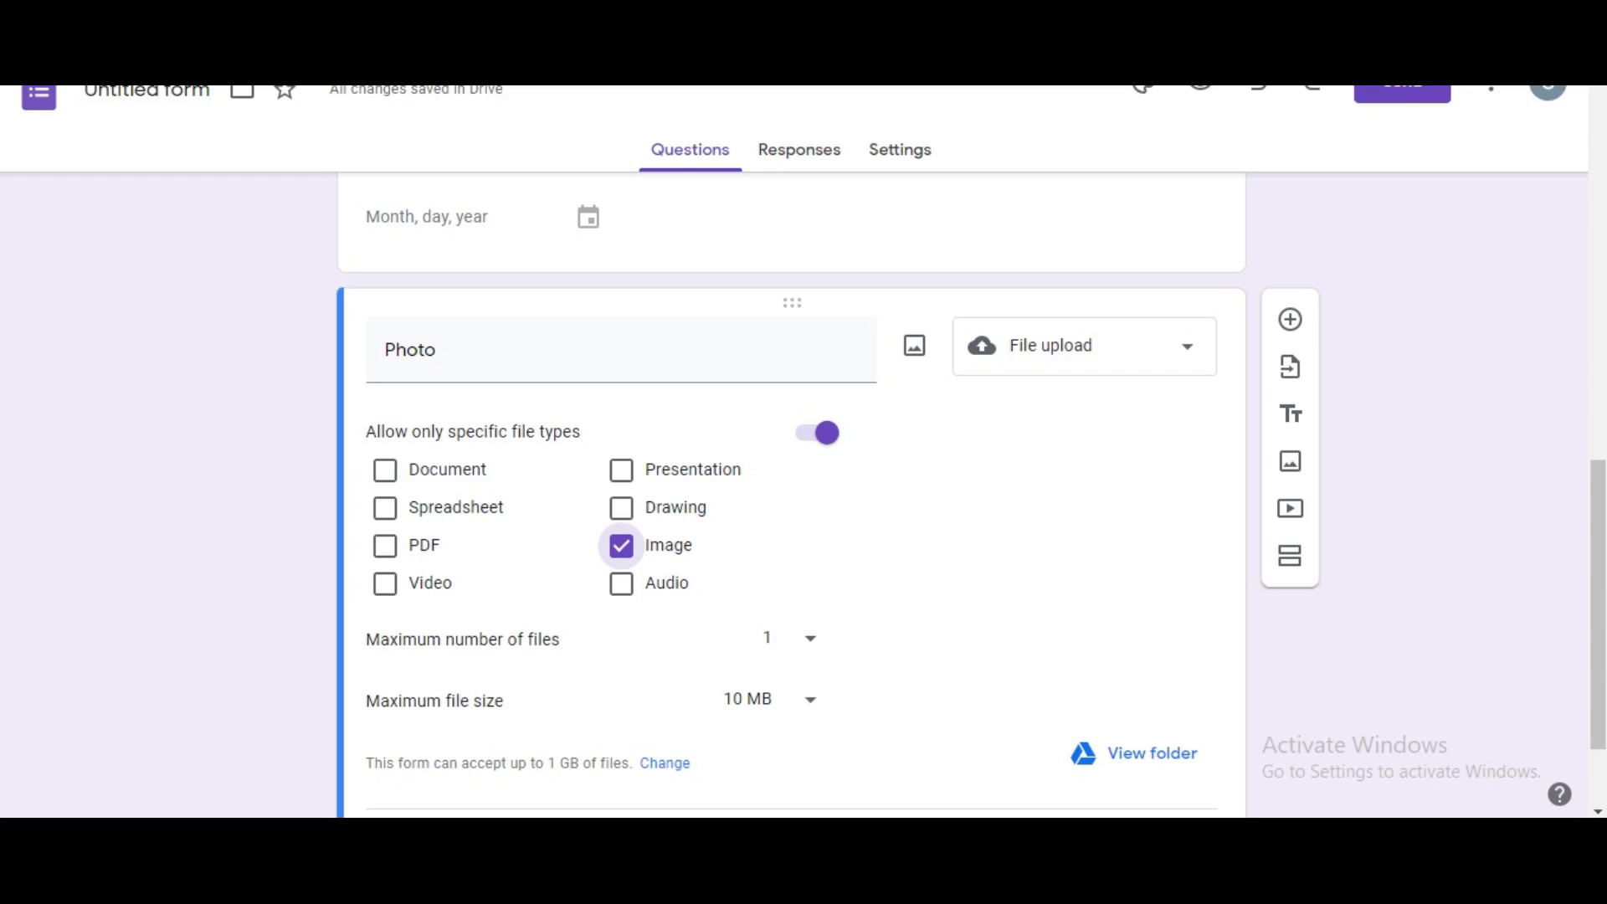
scroll(791, 509, "down", 1)
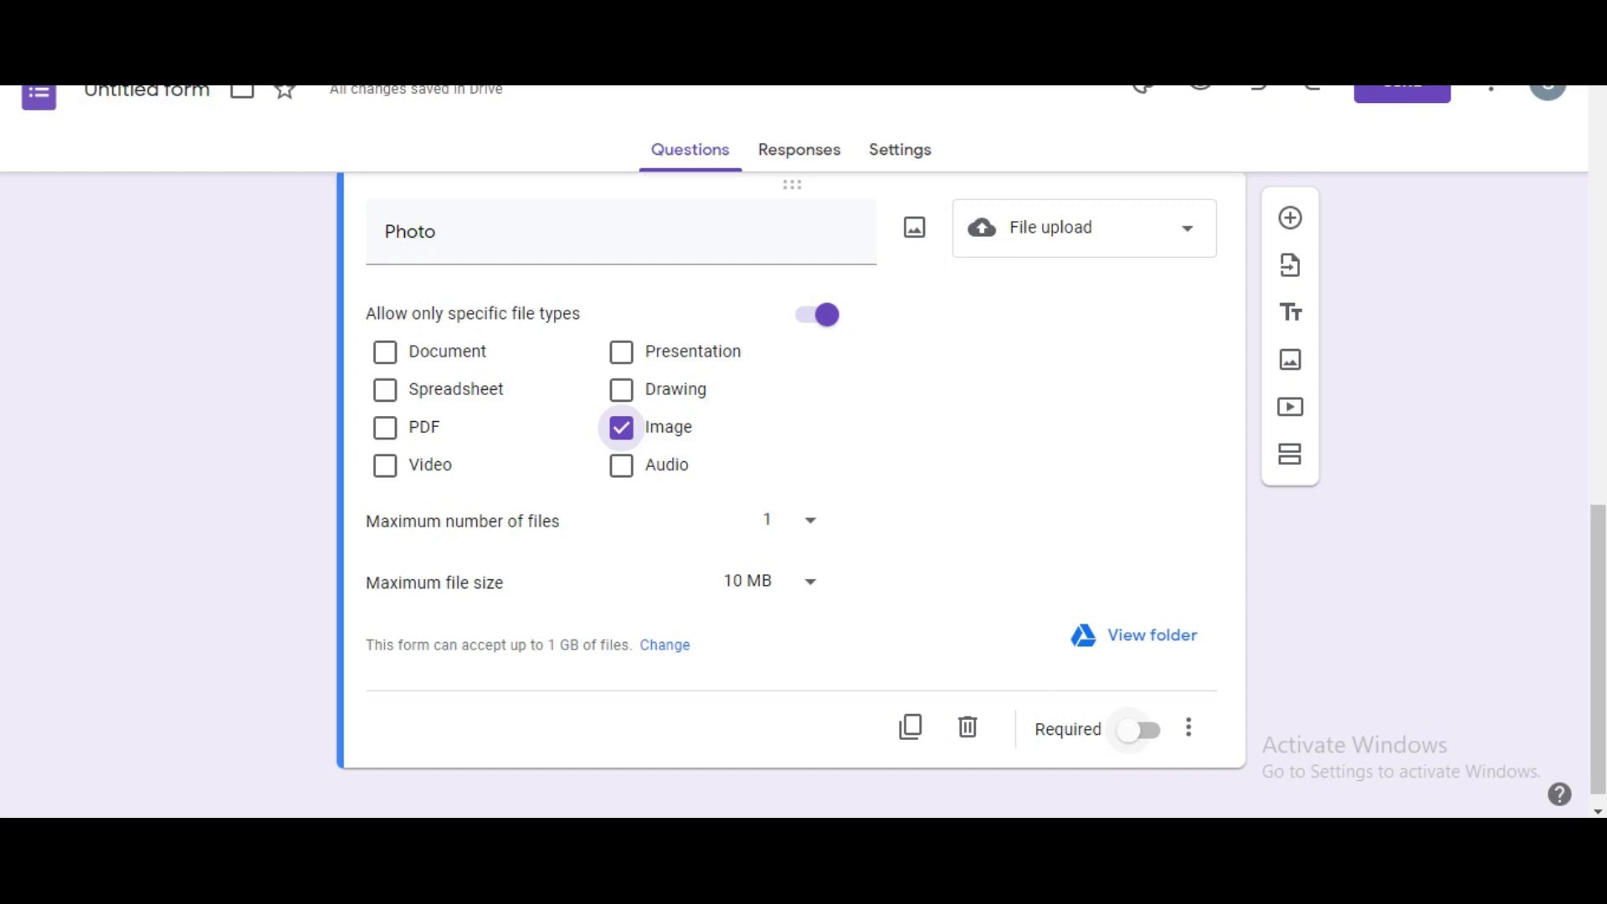
Step: Add a "Classes Shift" question below Photo with the Multiple choice answer type
left_click(1290, 217)
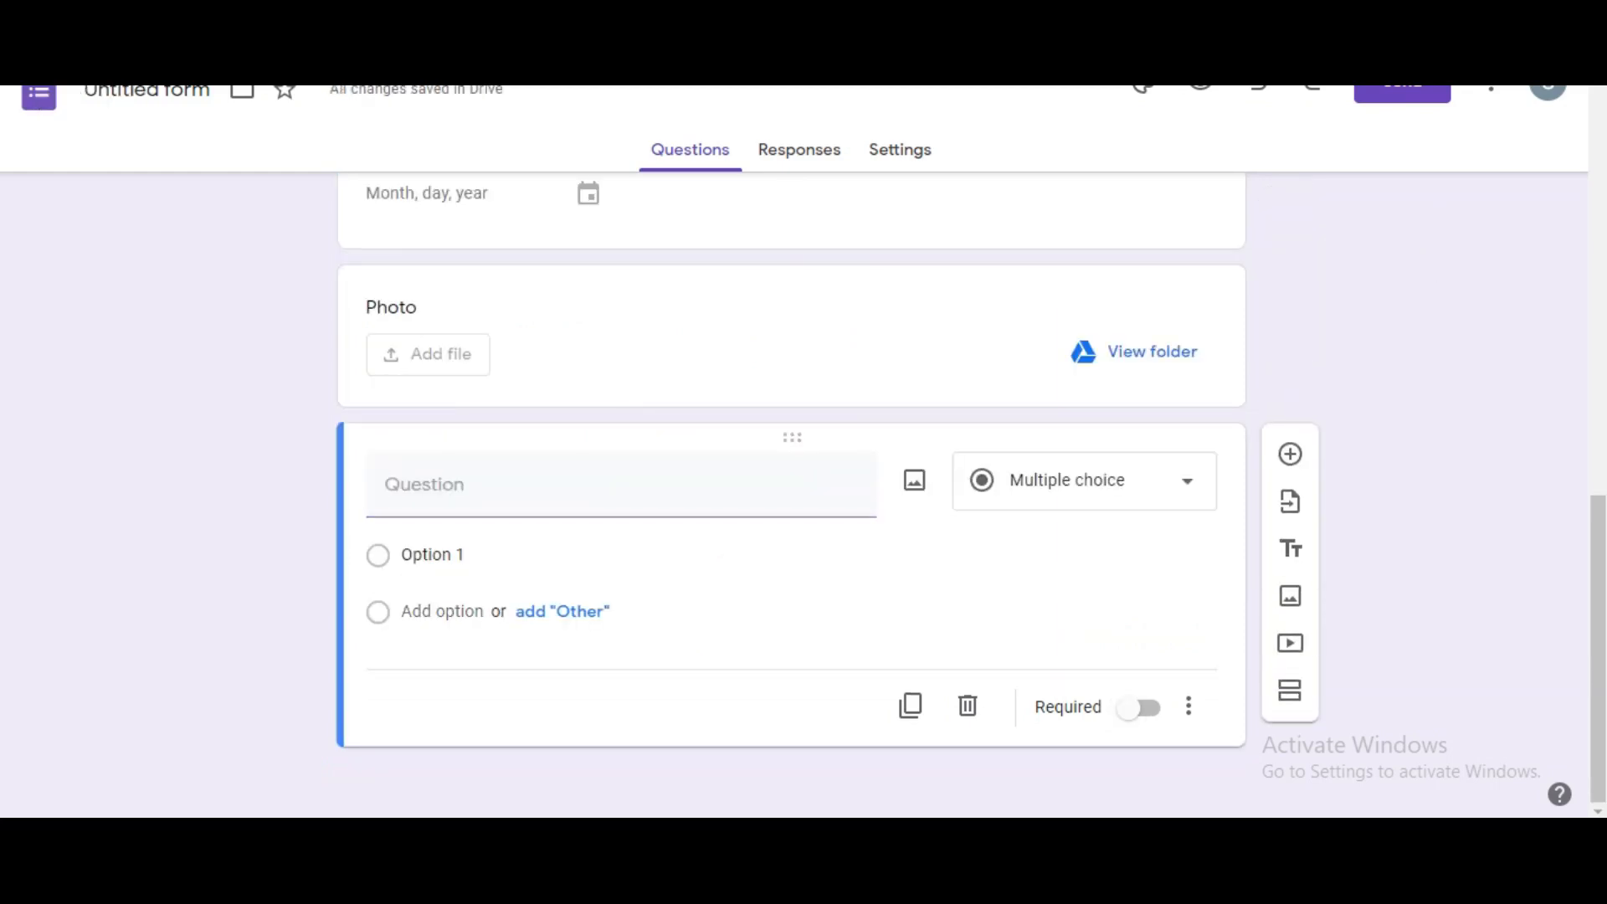
left_click(578, 484)
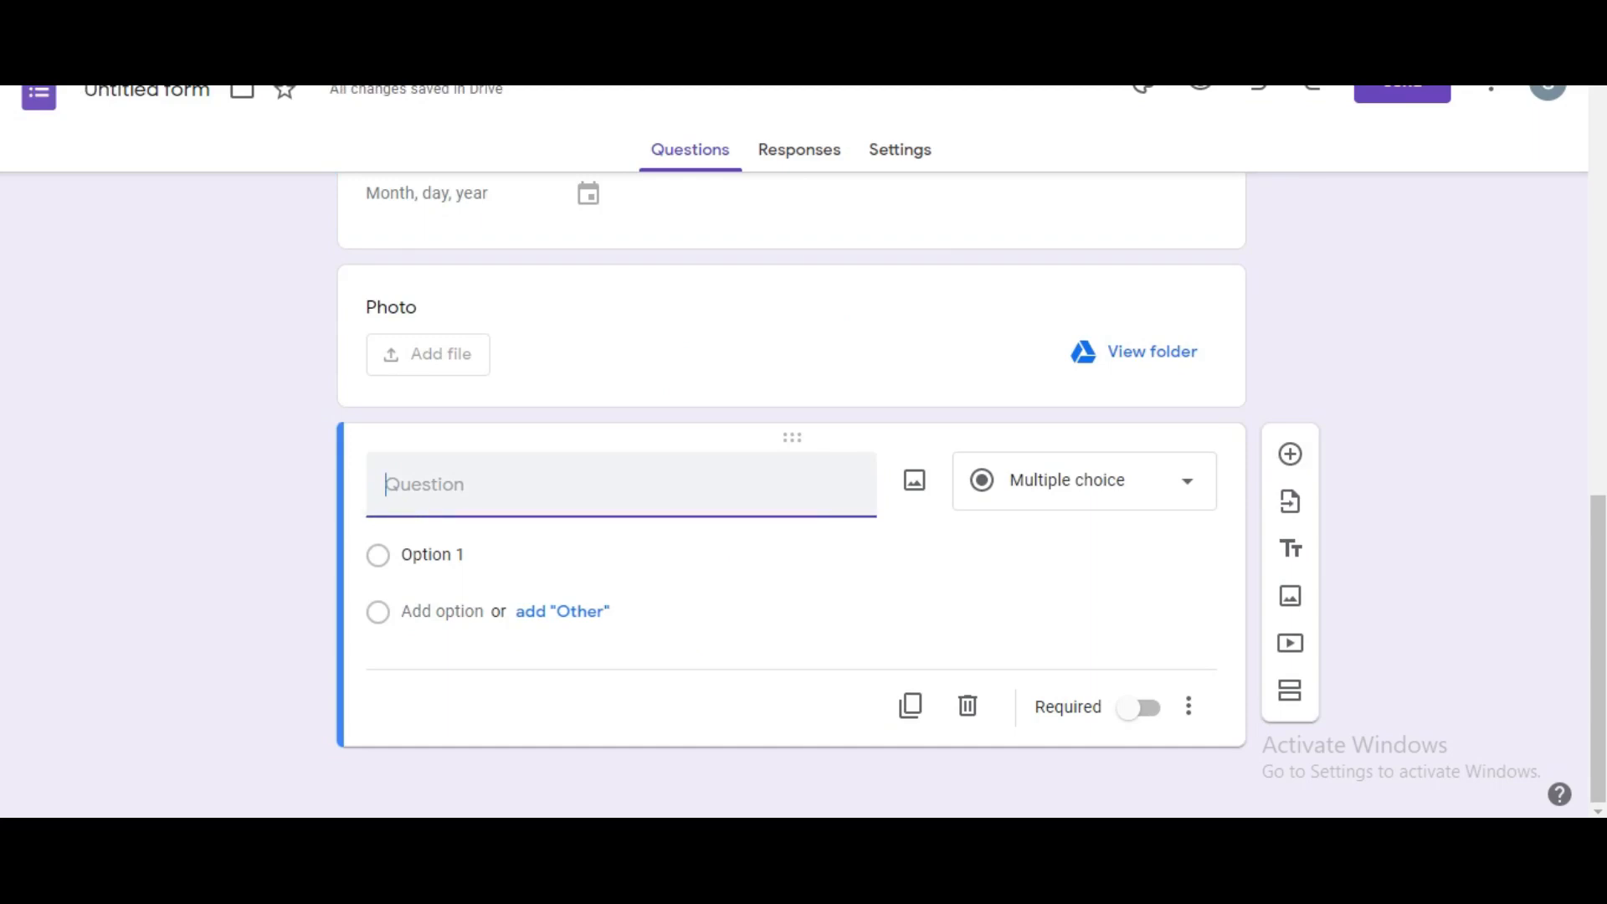
type("Classes")
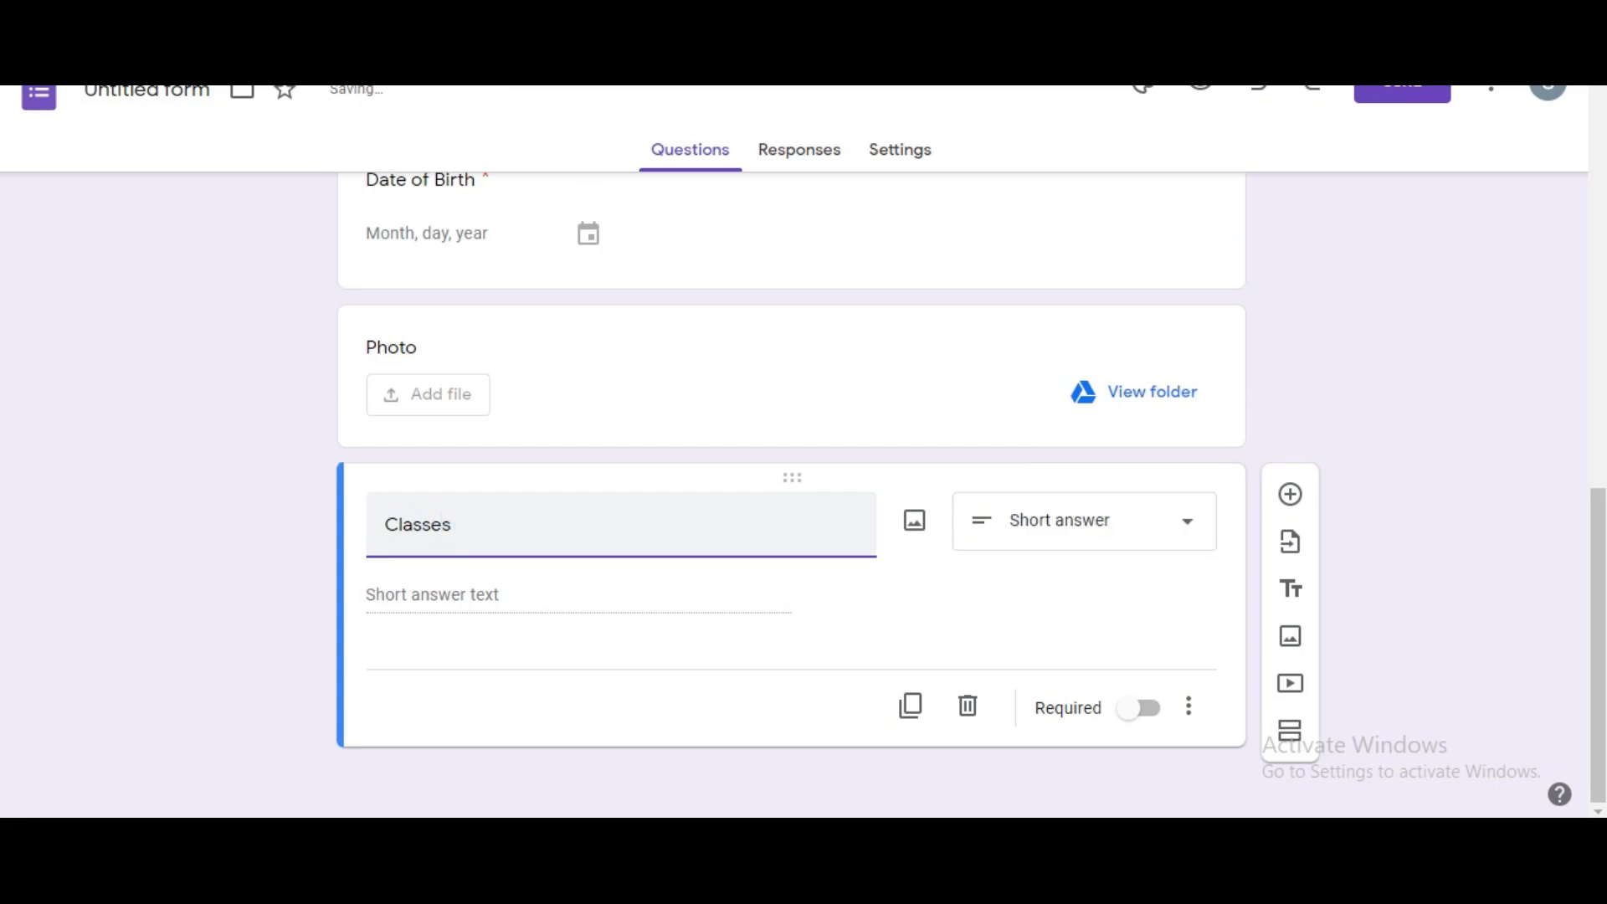
type(" Shift")
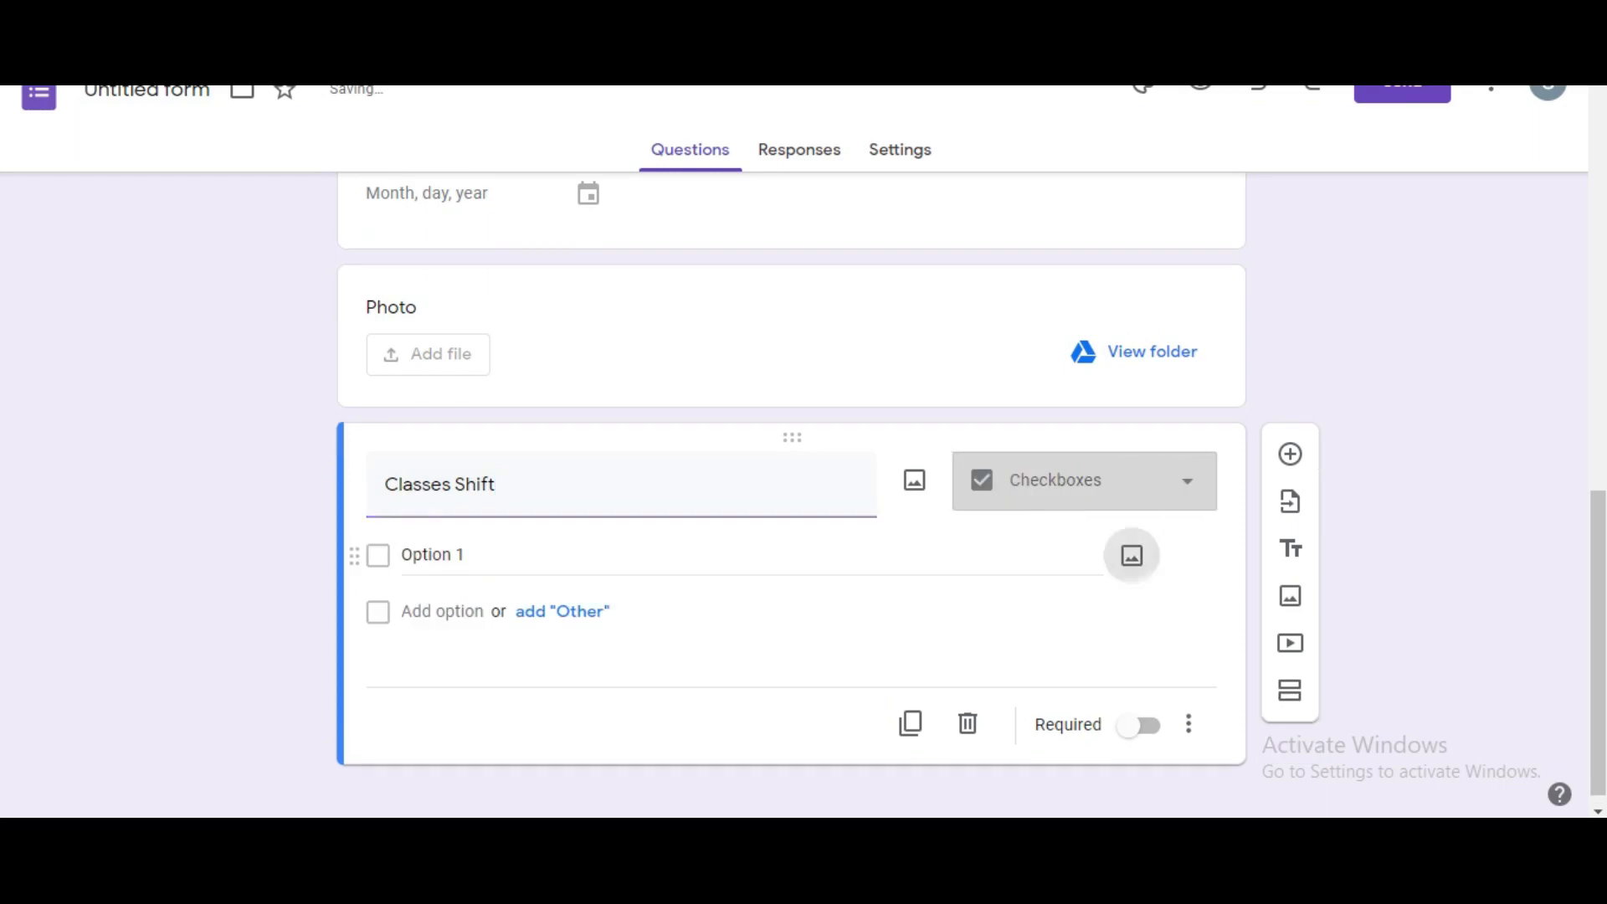
left_click(1130, 555)
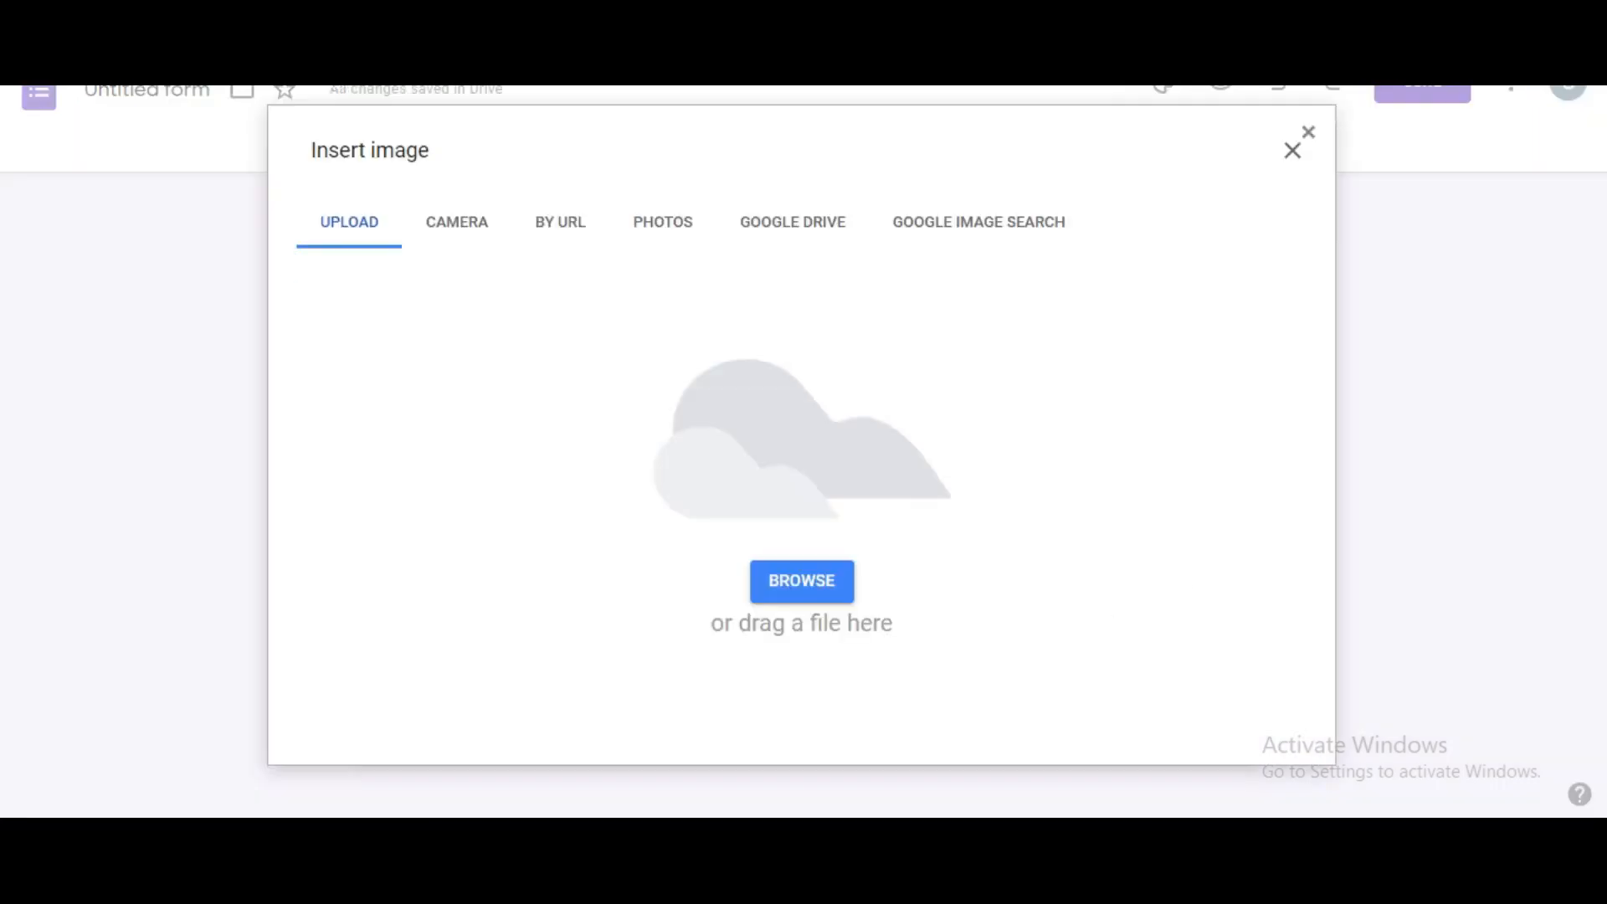
left_click(1293, 150)
left_click(1095, 481)
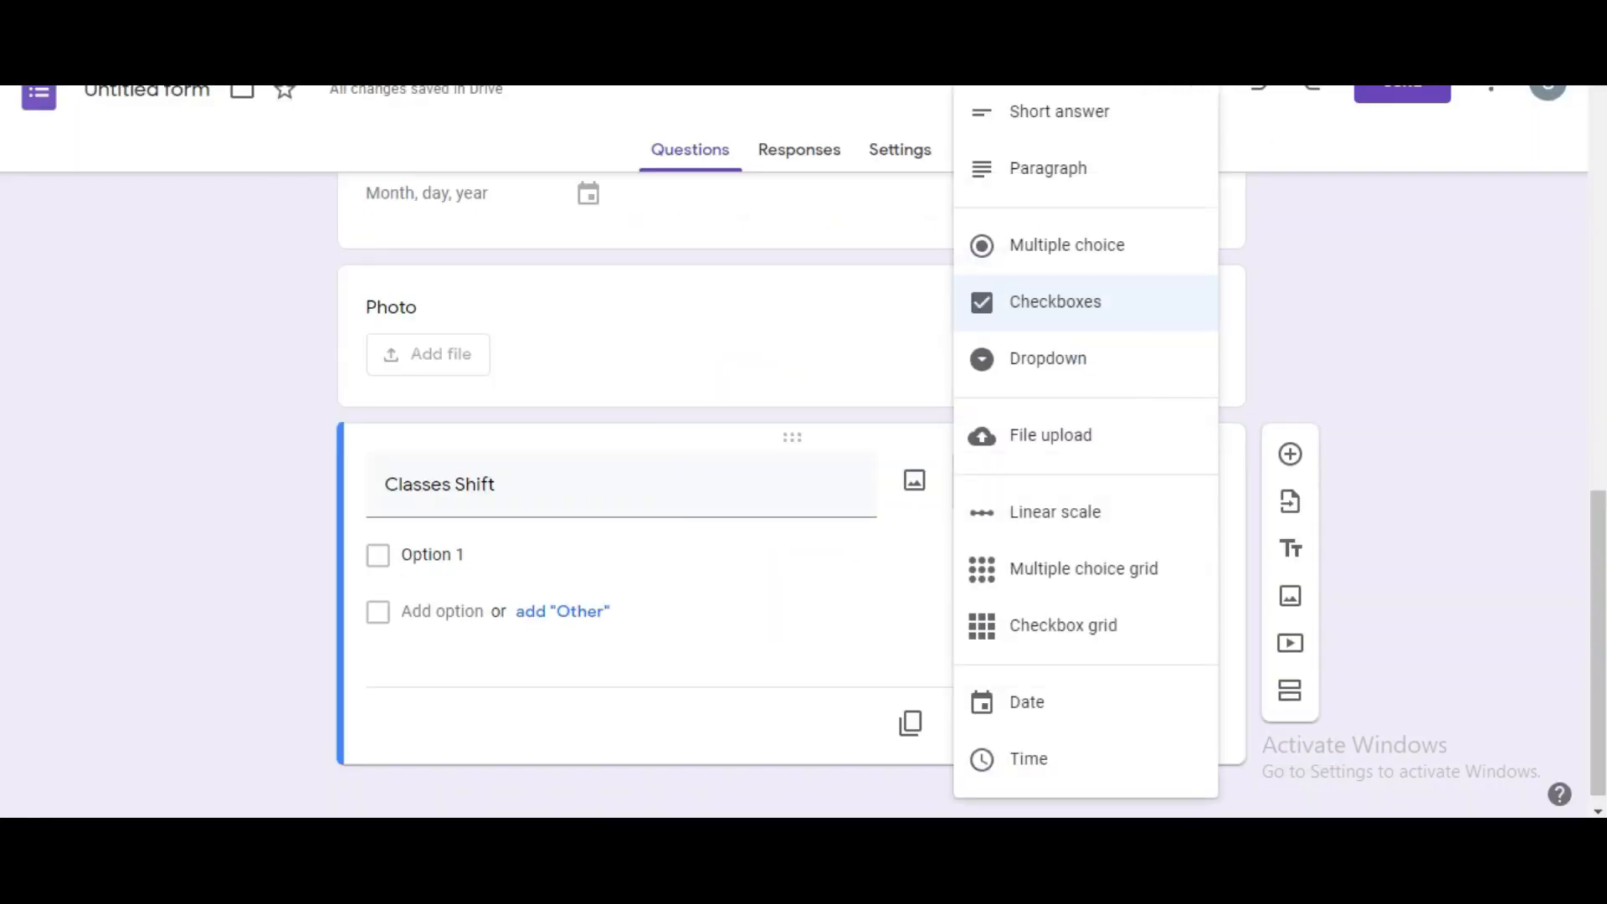
left_click(1067, 244)
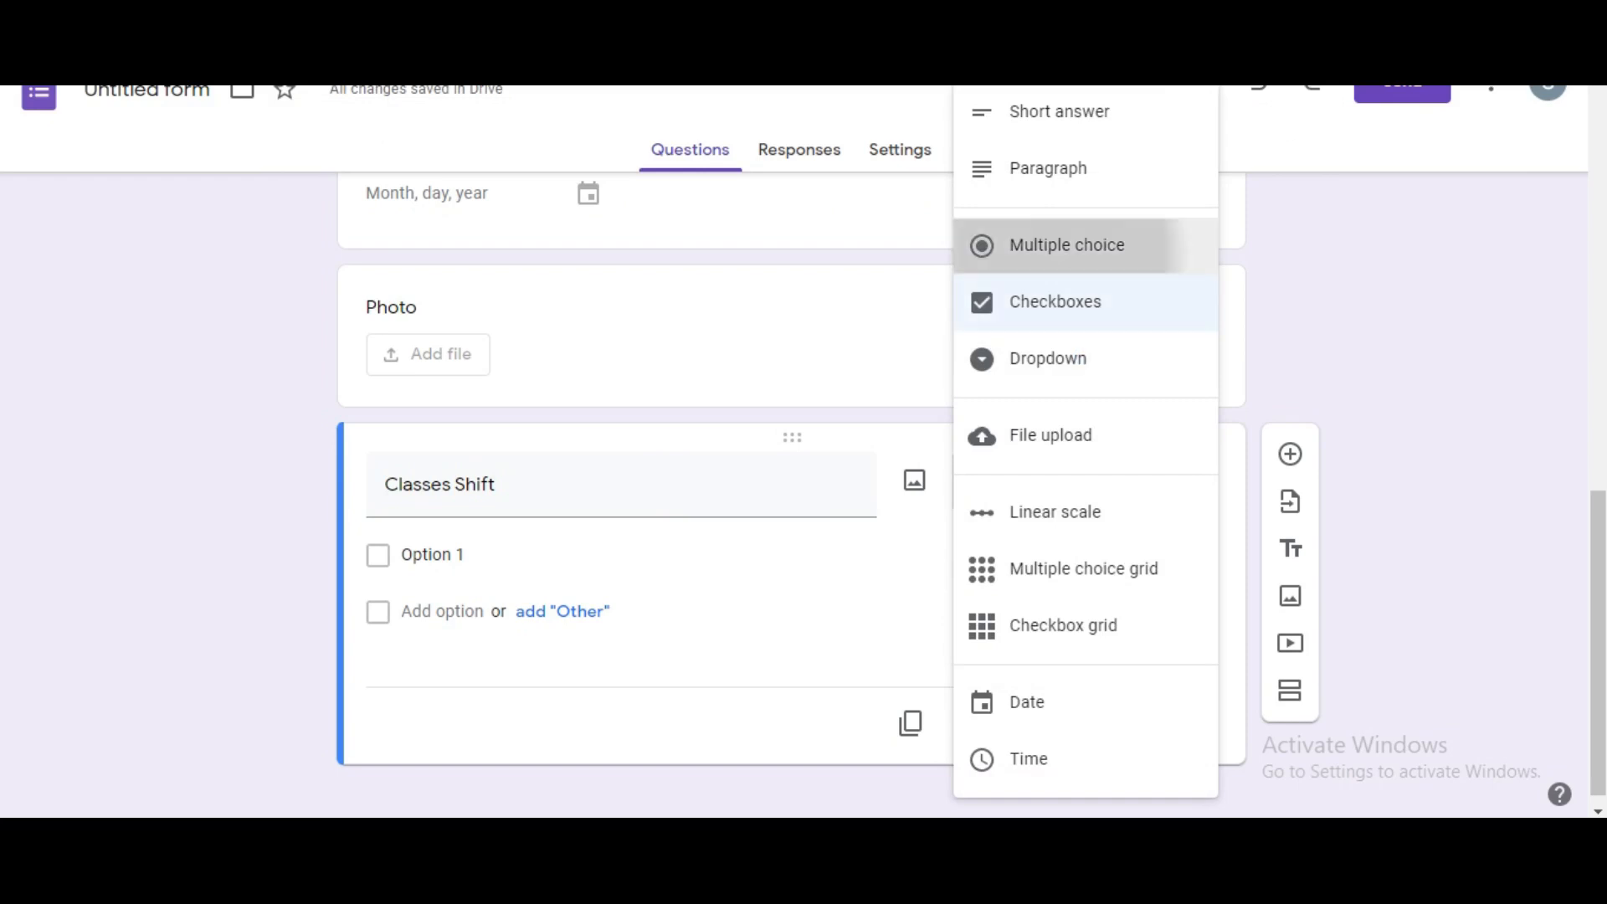
Step: Give the Classes Shift question the options Morning and Evening and make it required
left_click(432, 555)
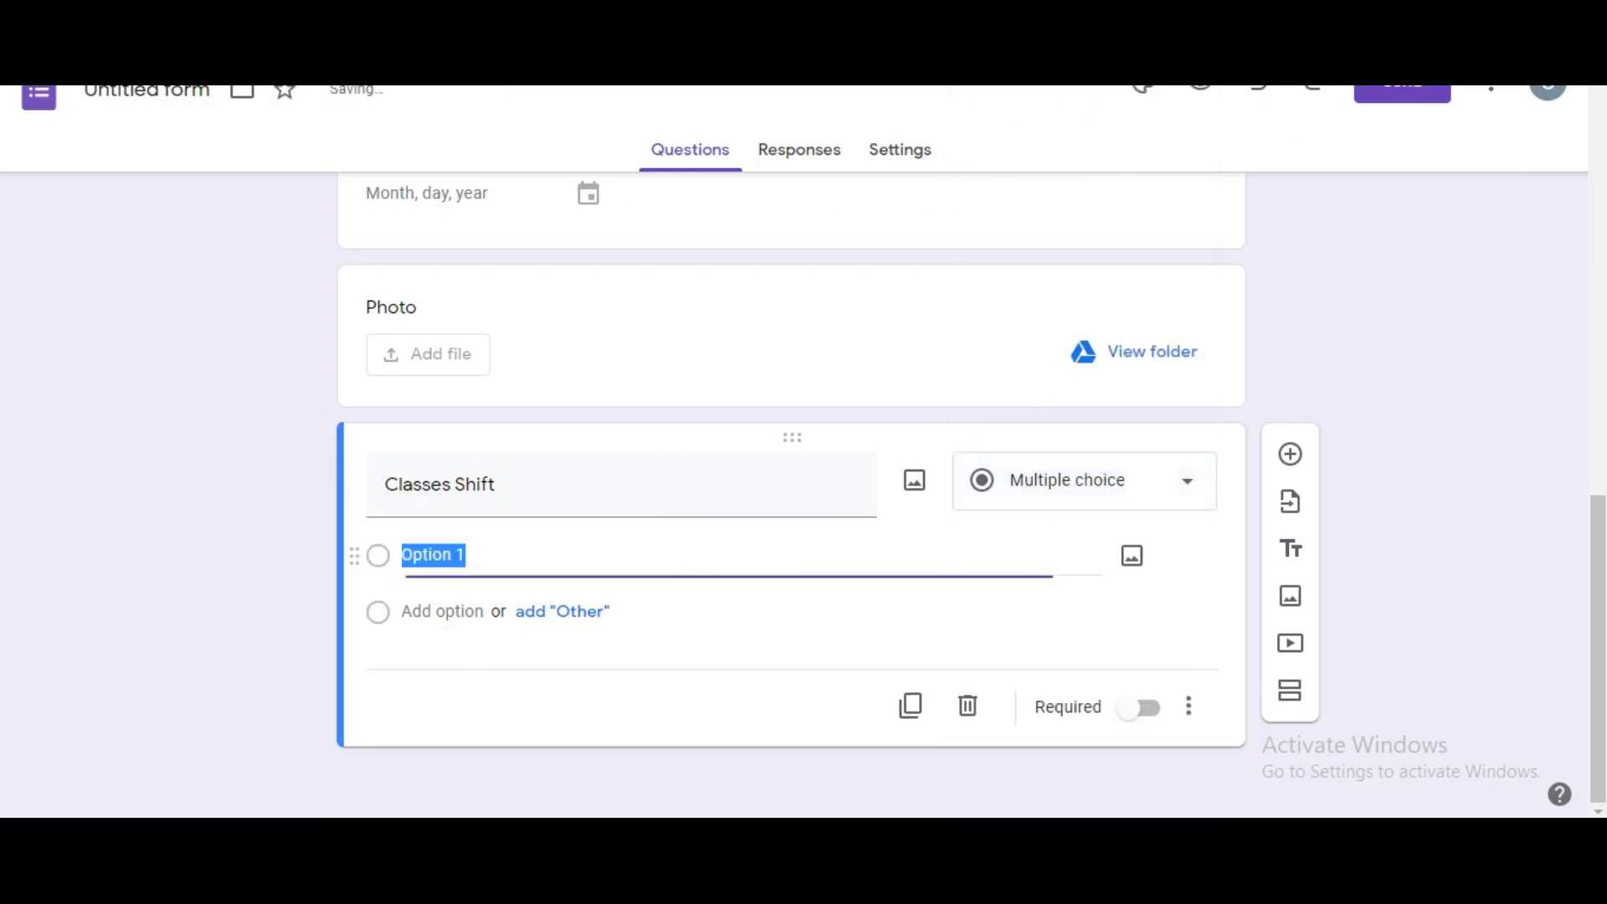
type("Morning")
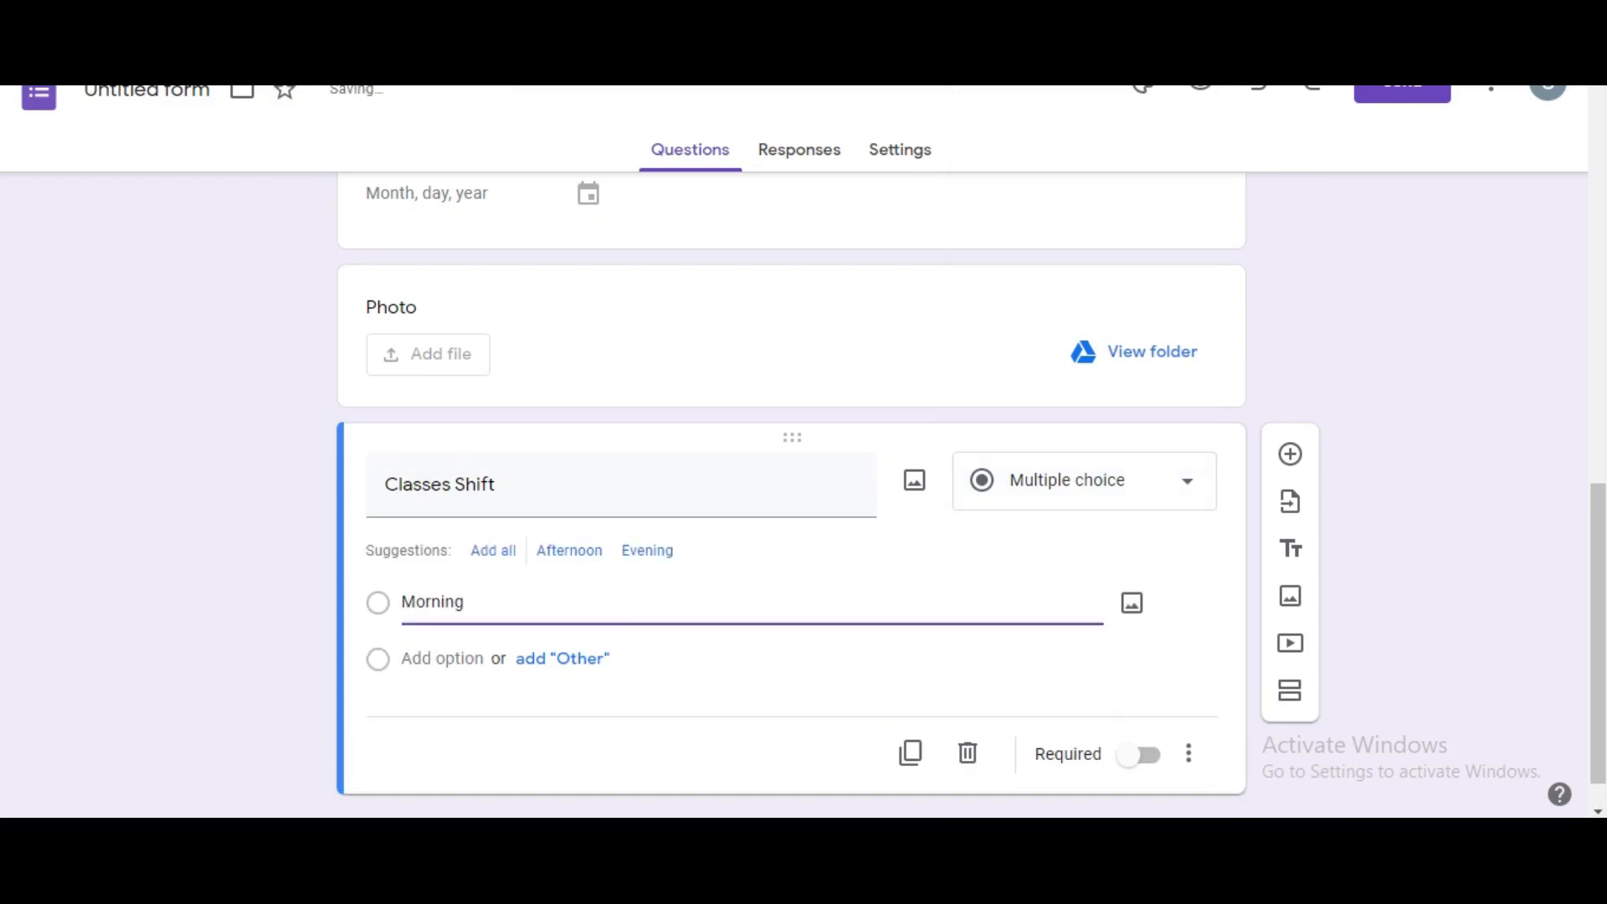
key("Return")
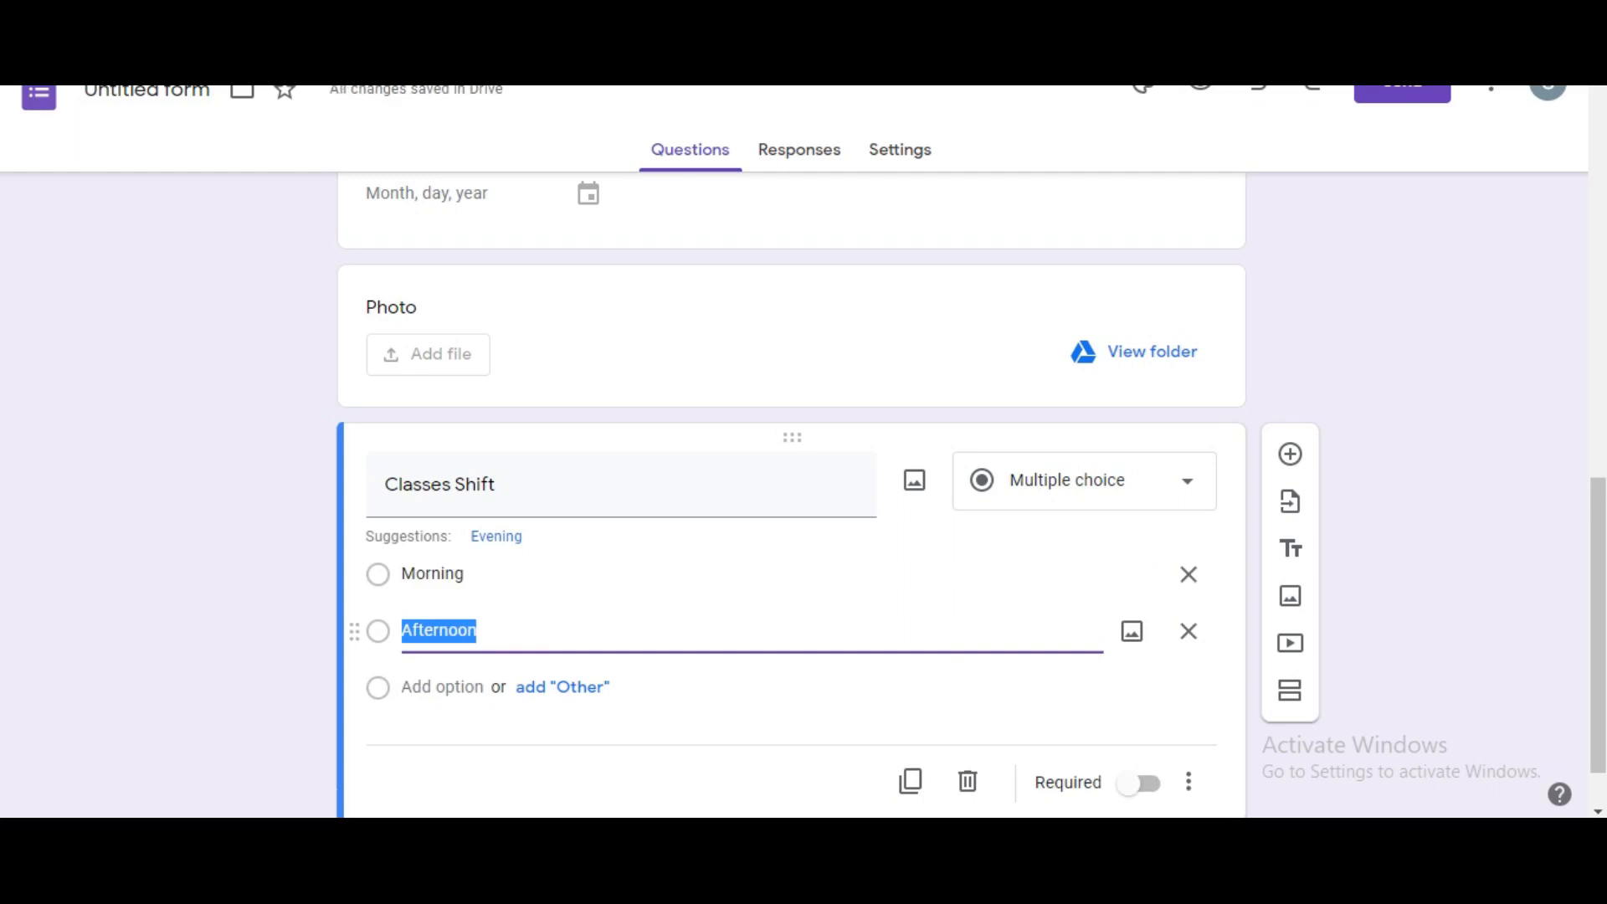
type("E")
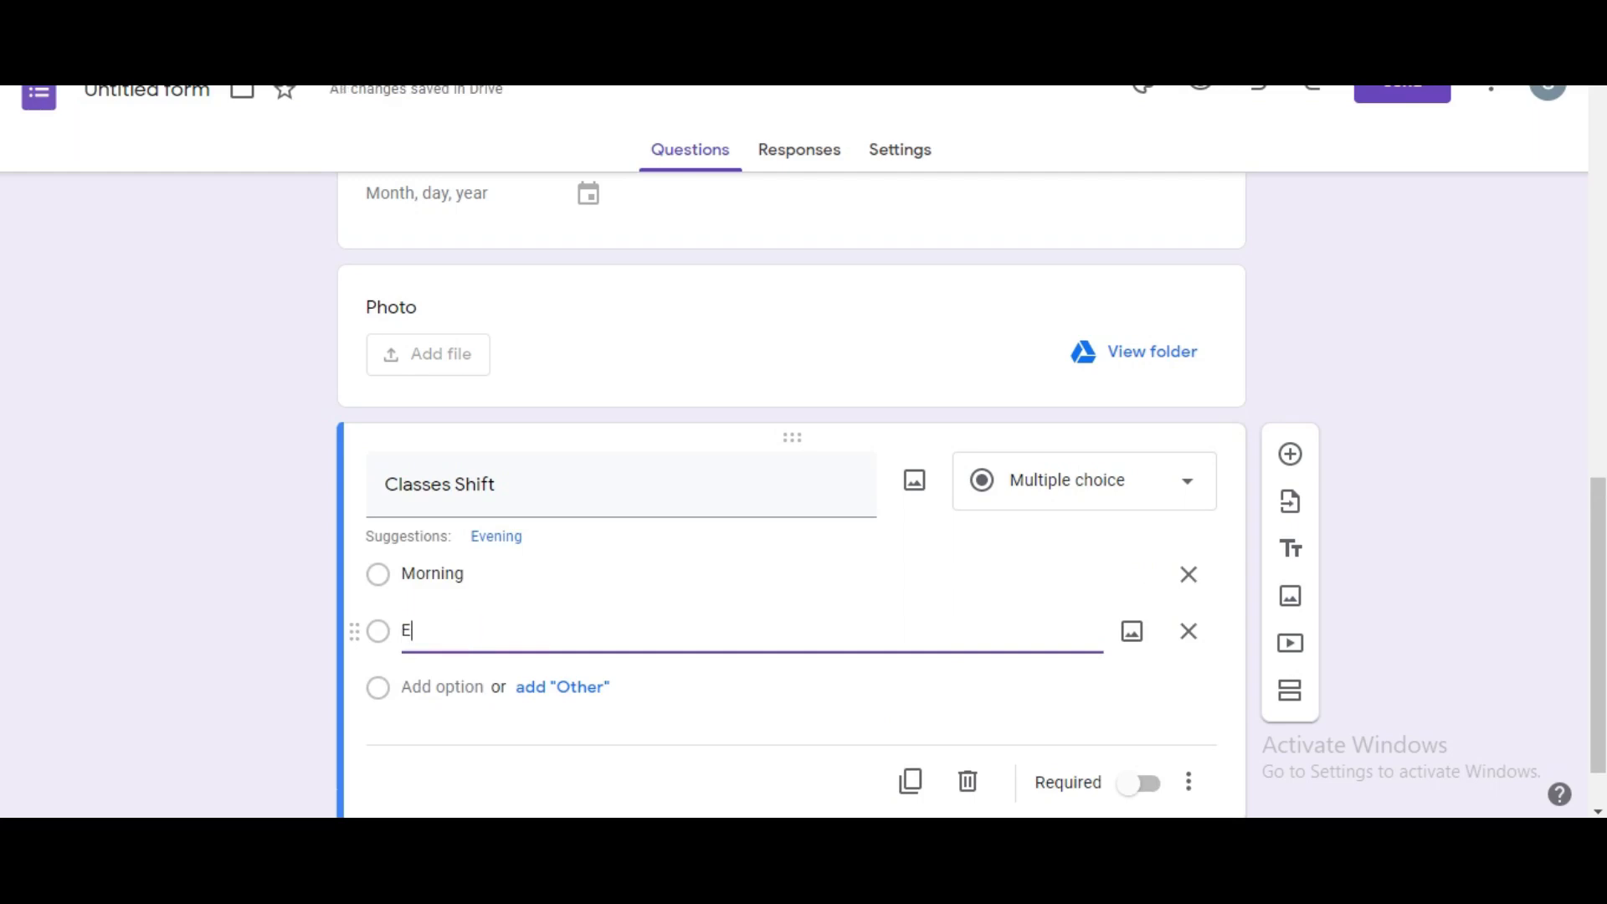
type("vening")
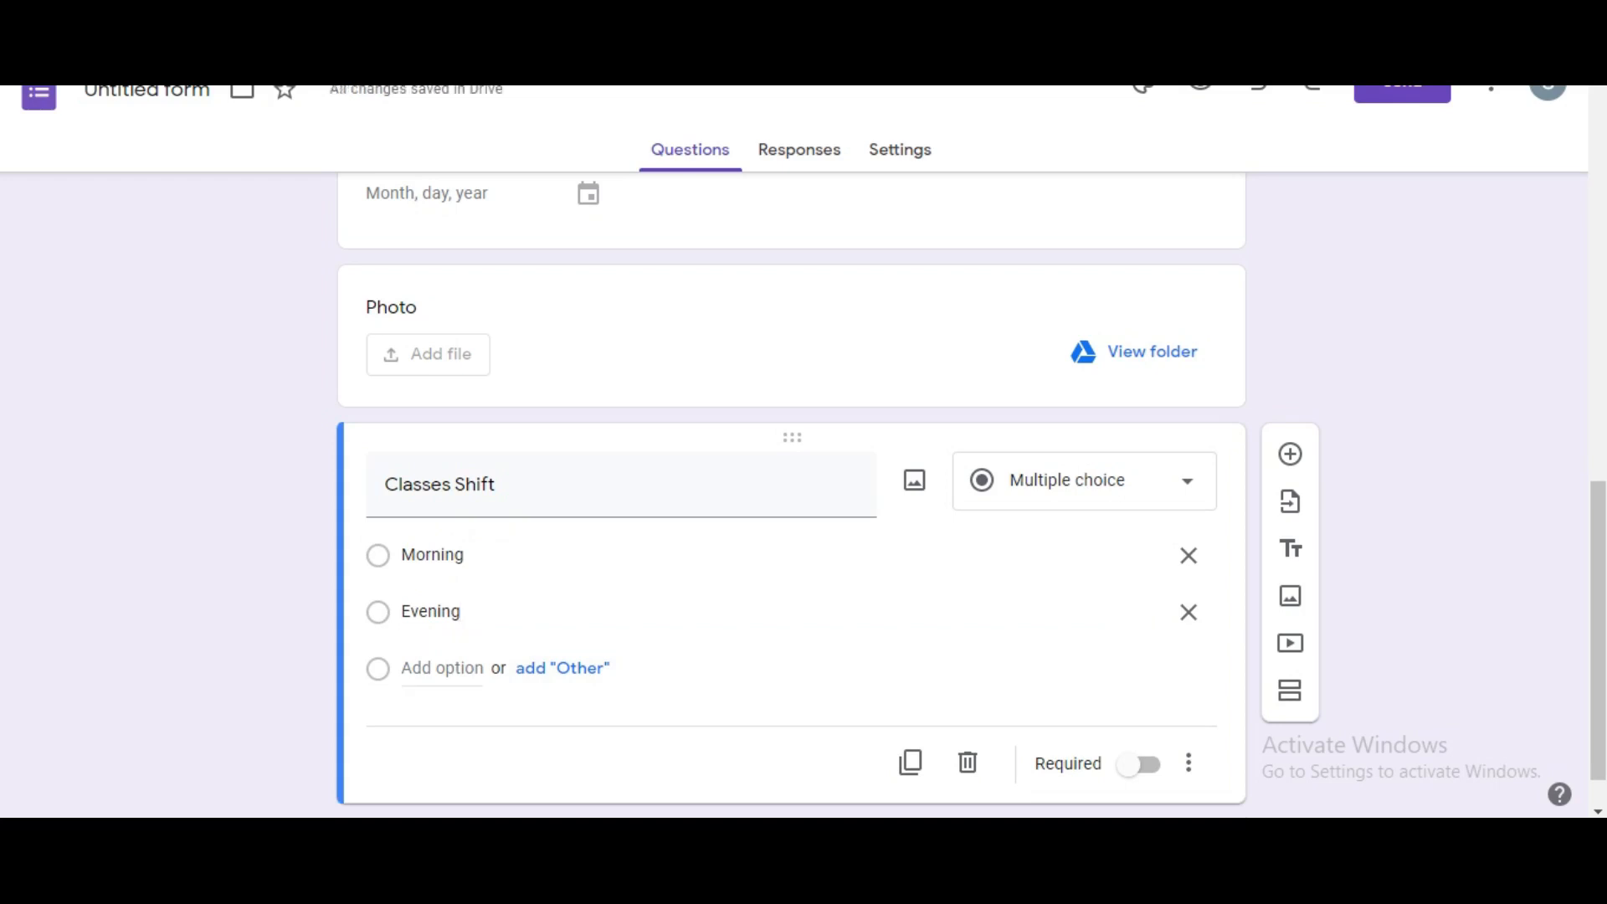
left_click(1140, 764)
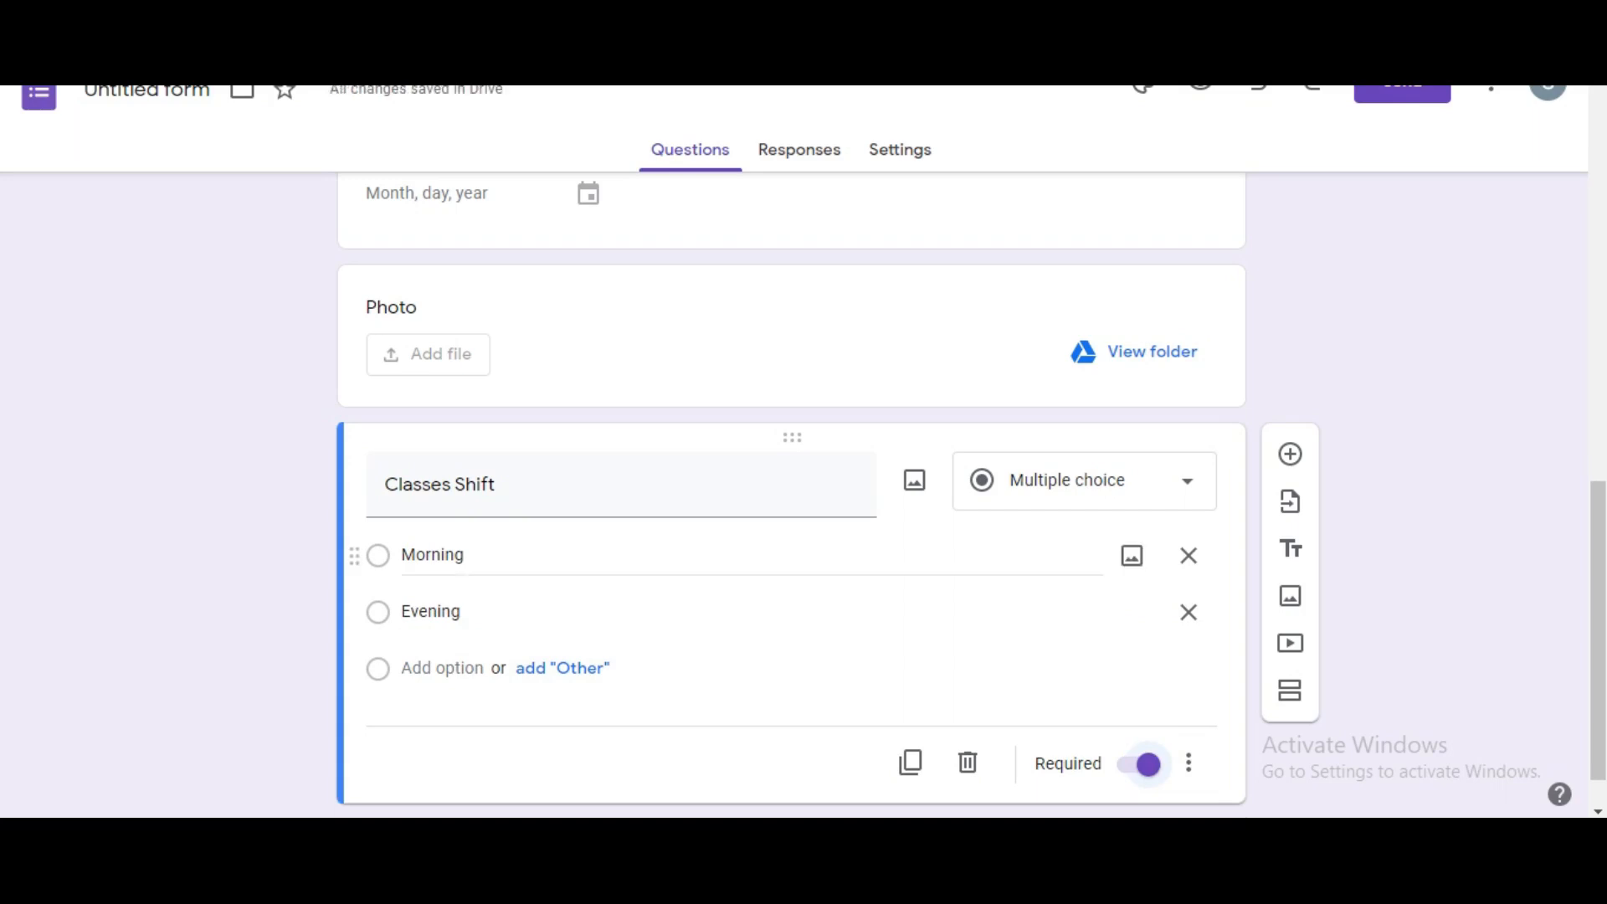
left_click(453, 555)
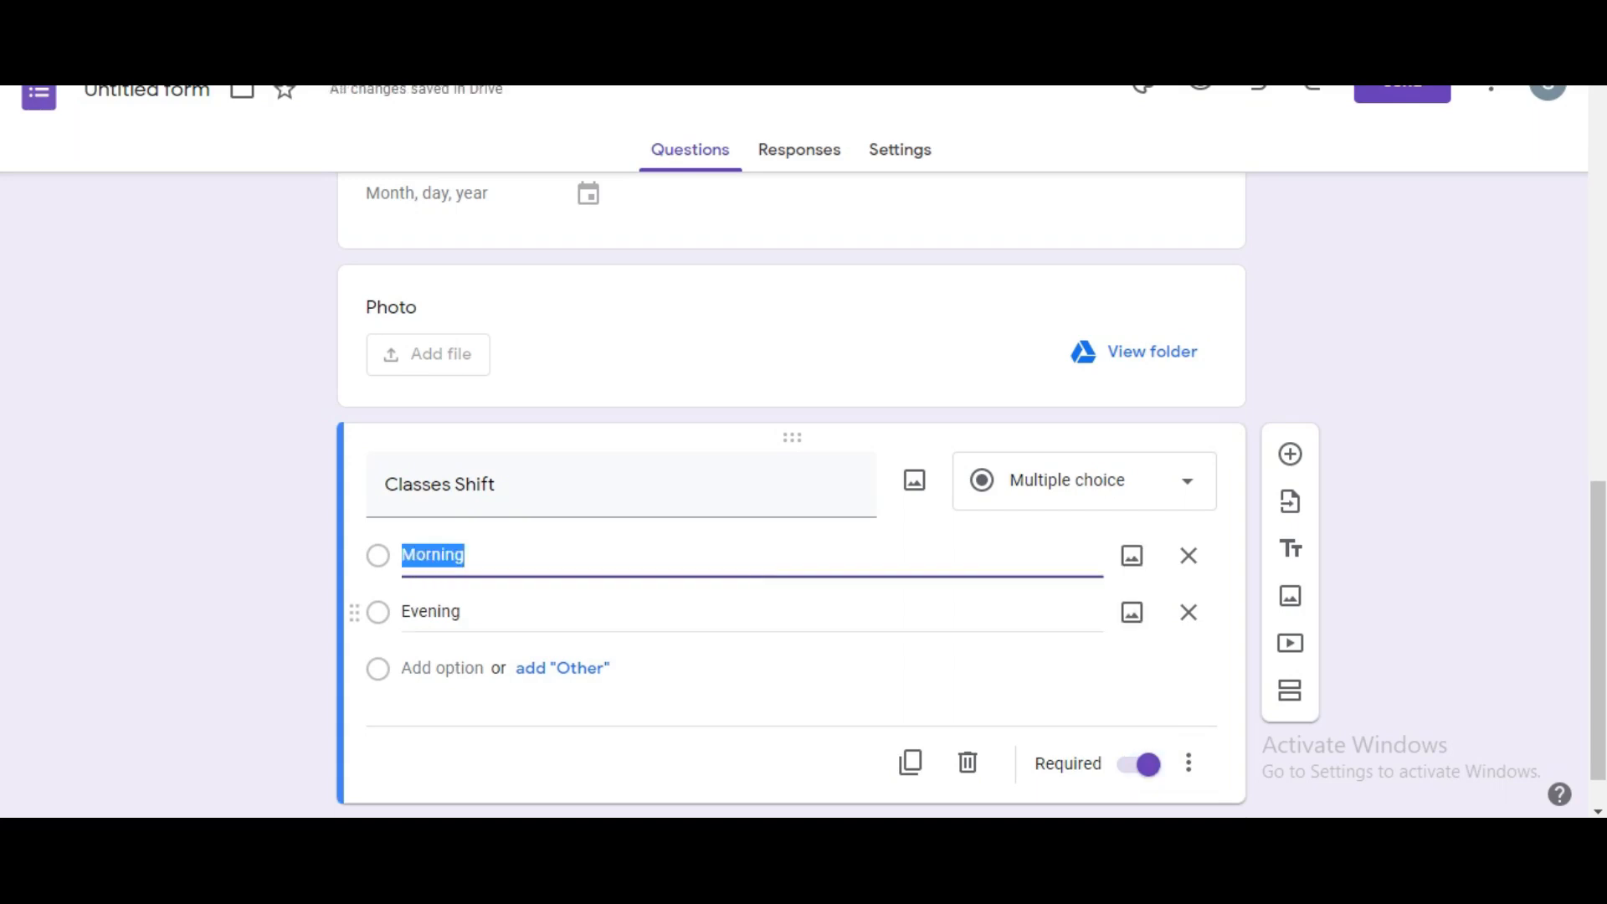
left_click(469, 485)
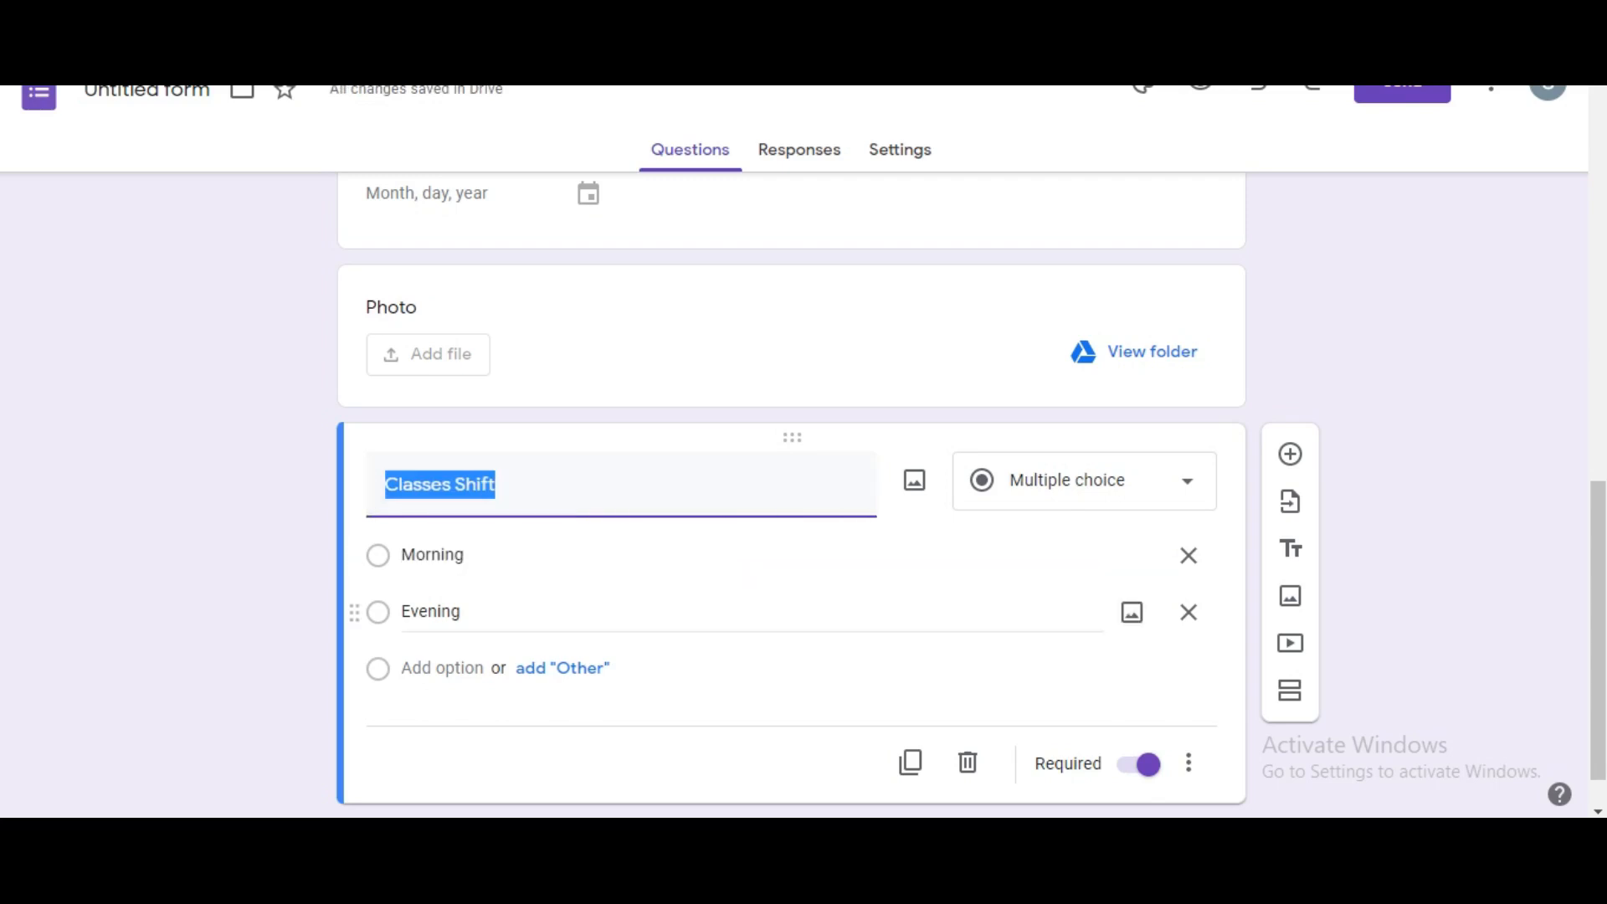
Step: Add a "Classes Type" question below Classes Shift with the Dropdown answer type
scroll(753, 602, "down", 1)
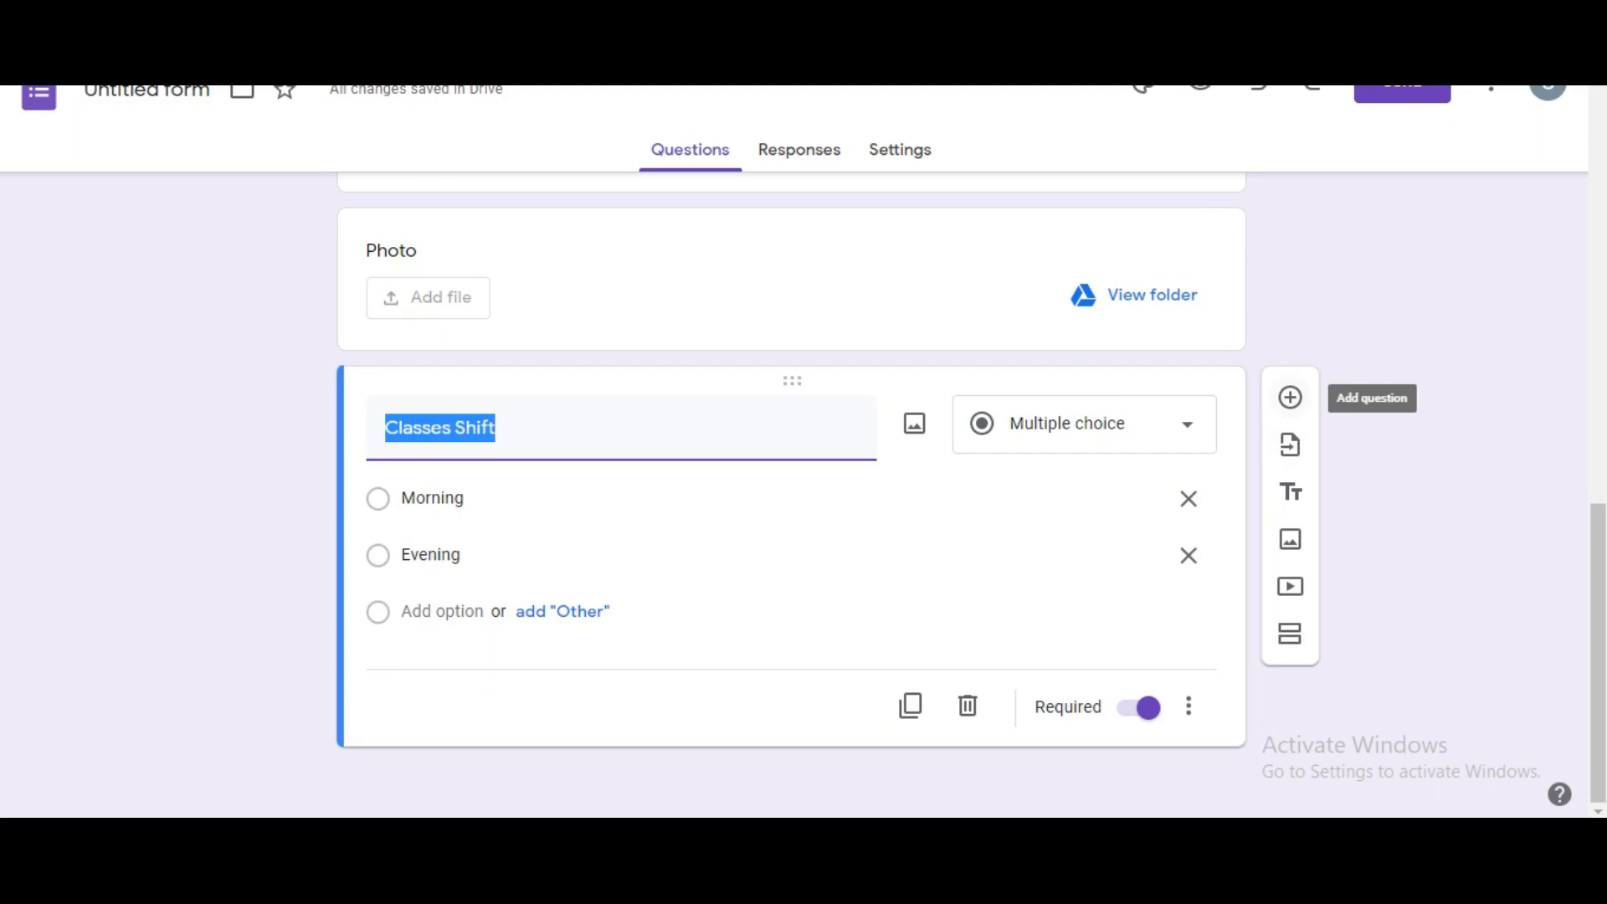
left_click(1290, 396)
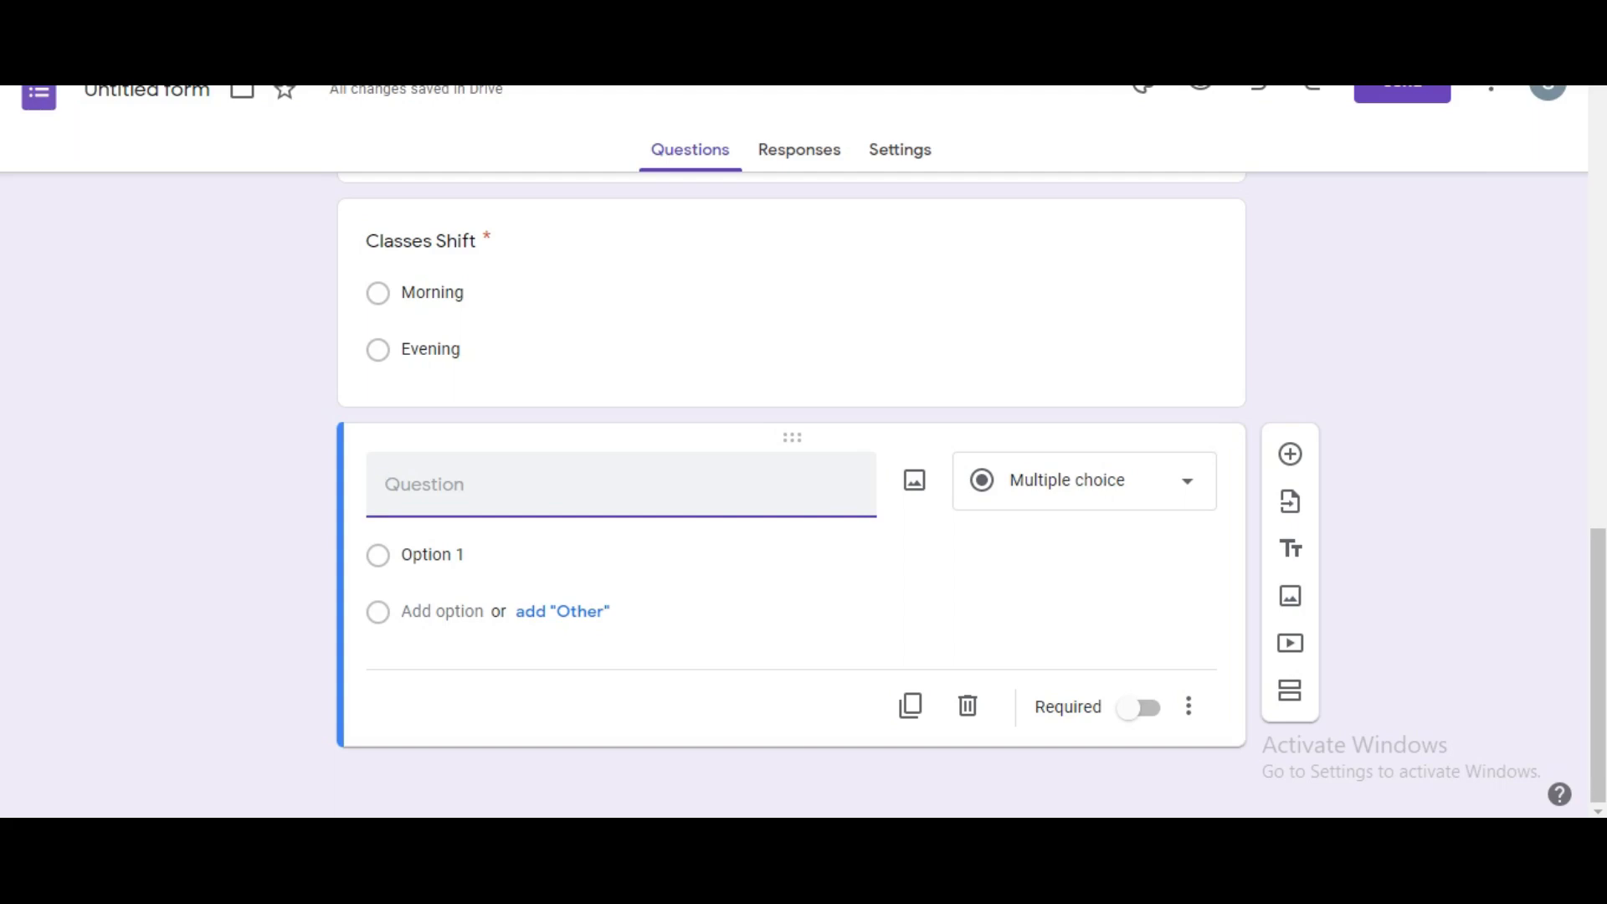
type("Classes ")
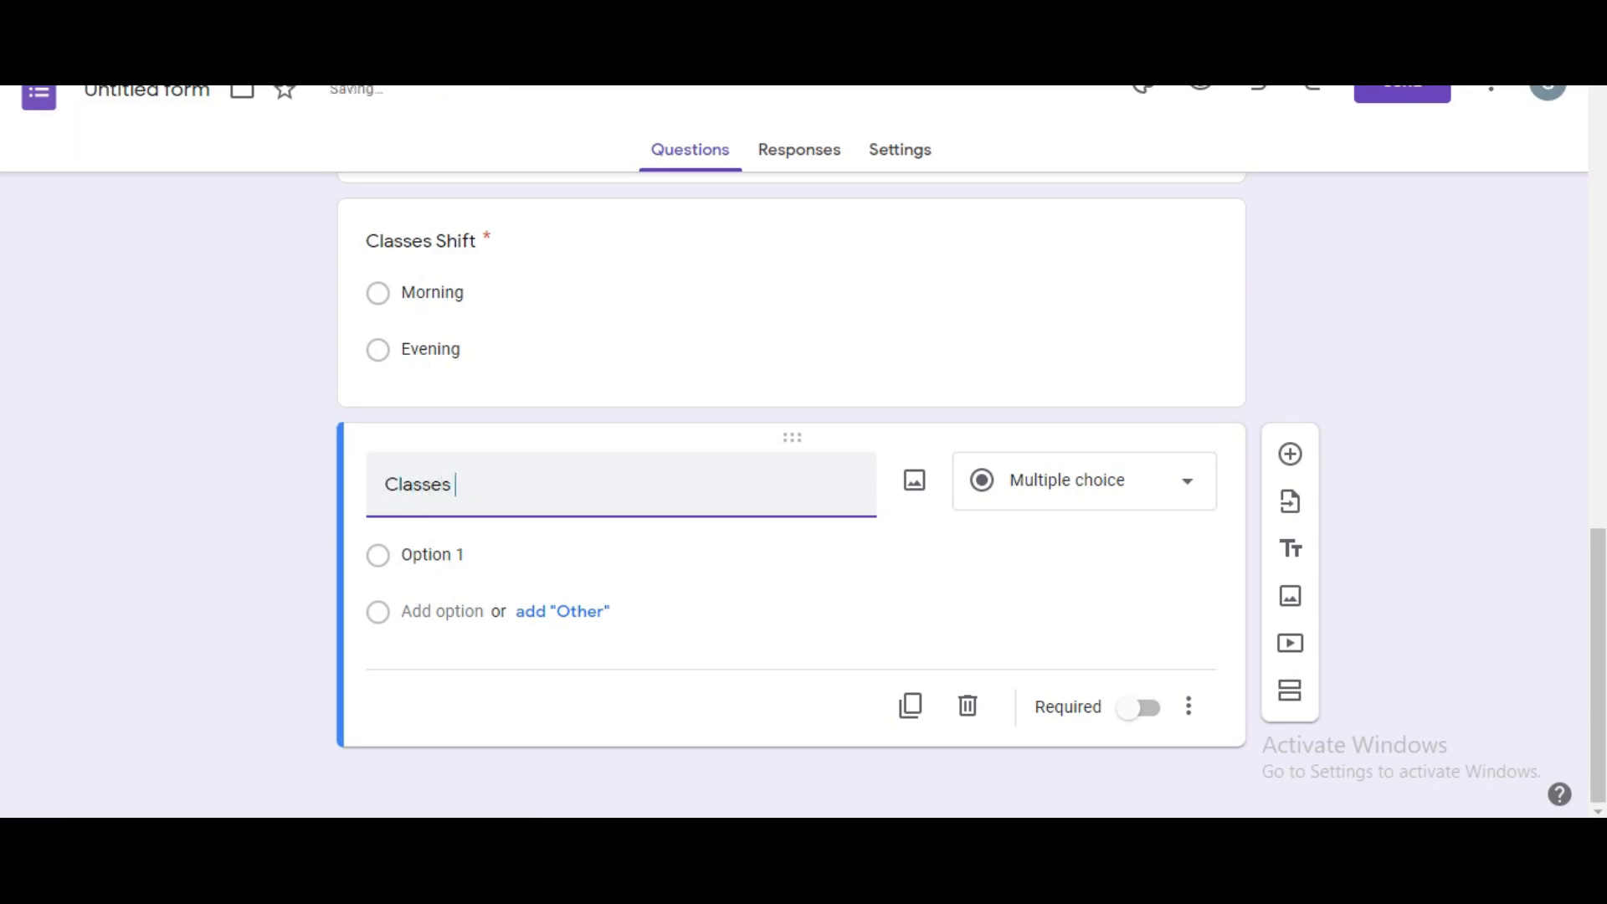
type("Type")
left_click(1084, 481)
left_click(1048, 358)
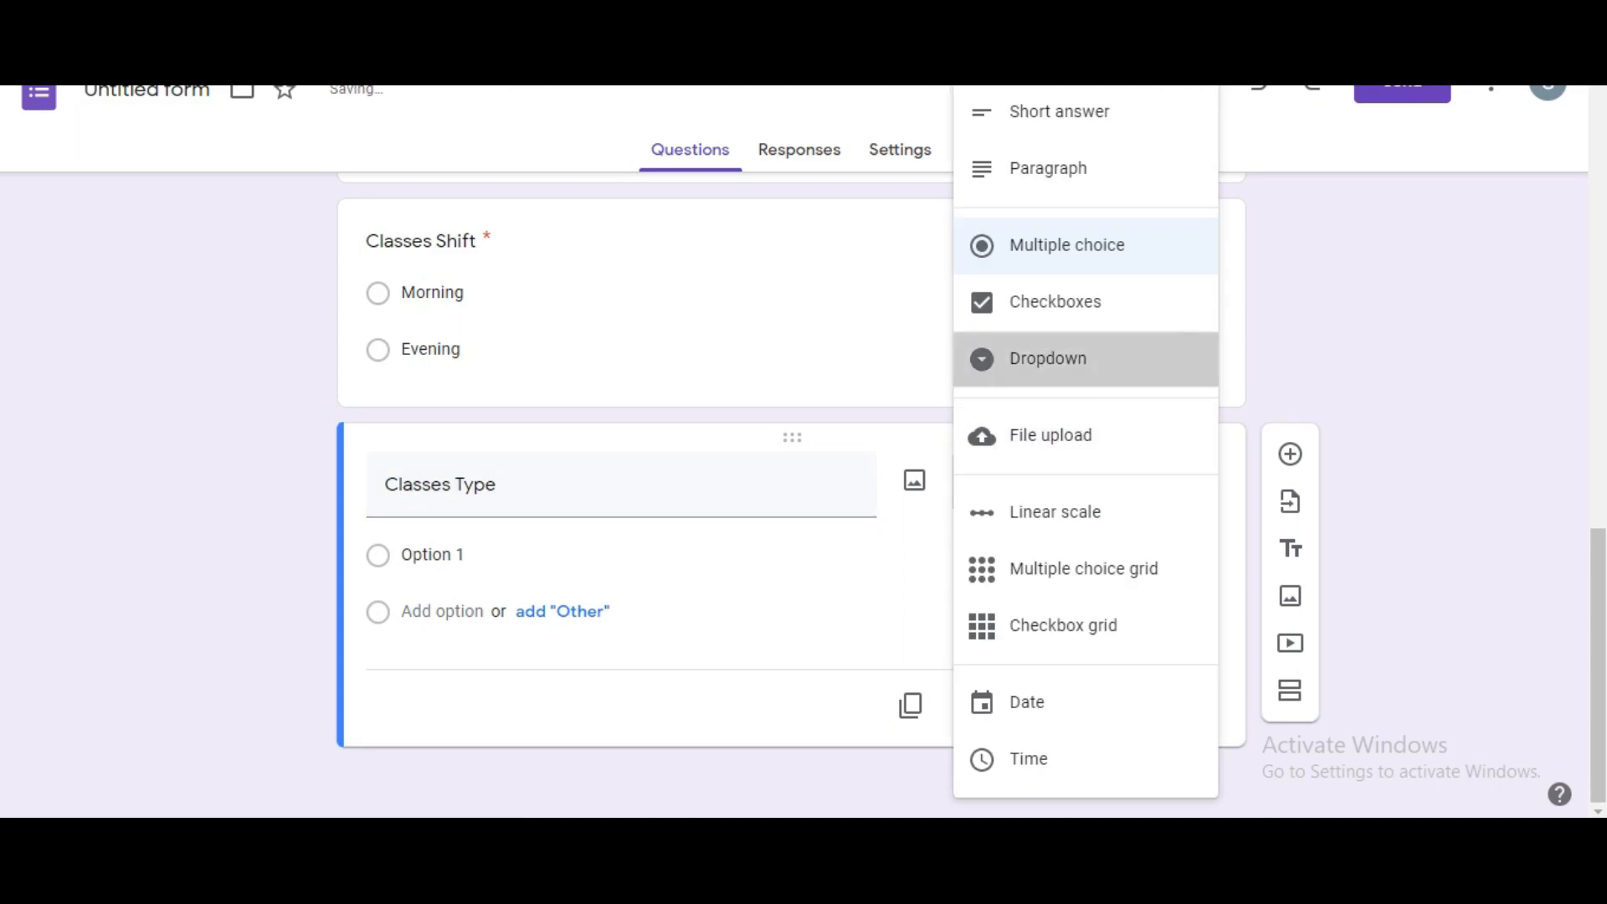
Step: Give the Classes Type question the options Online and Offline and make it required
left_click(436, 555)
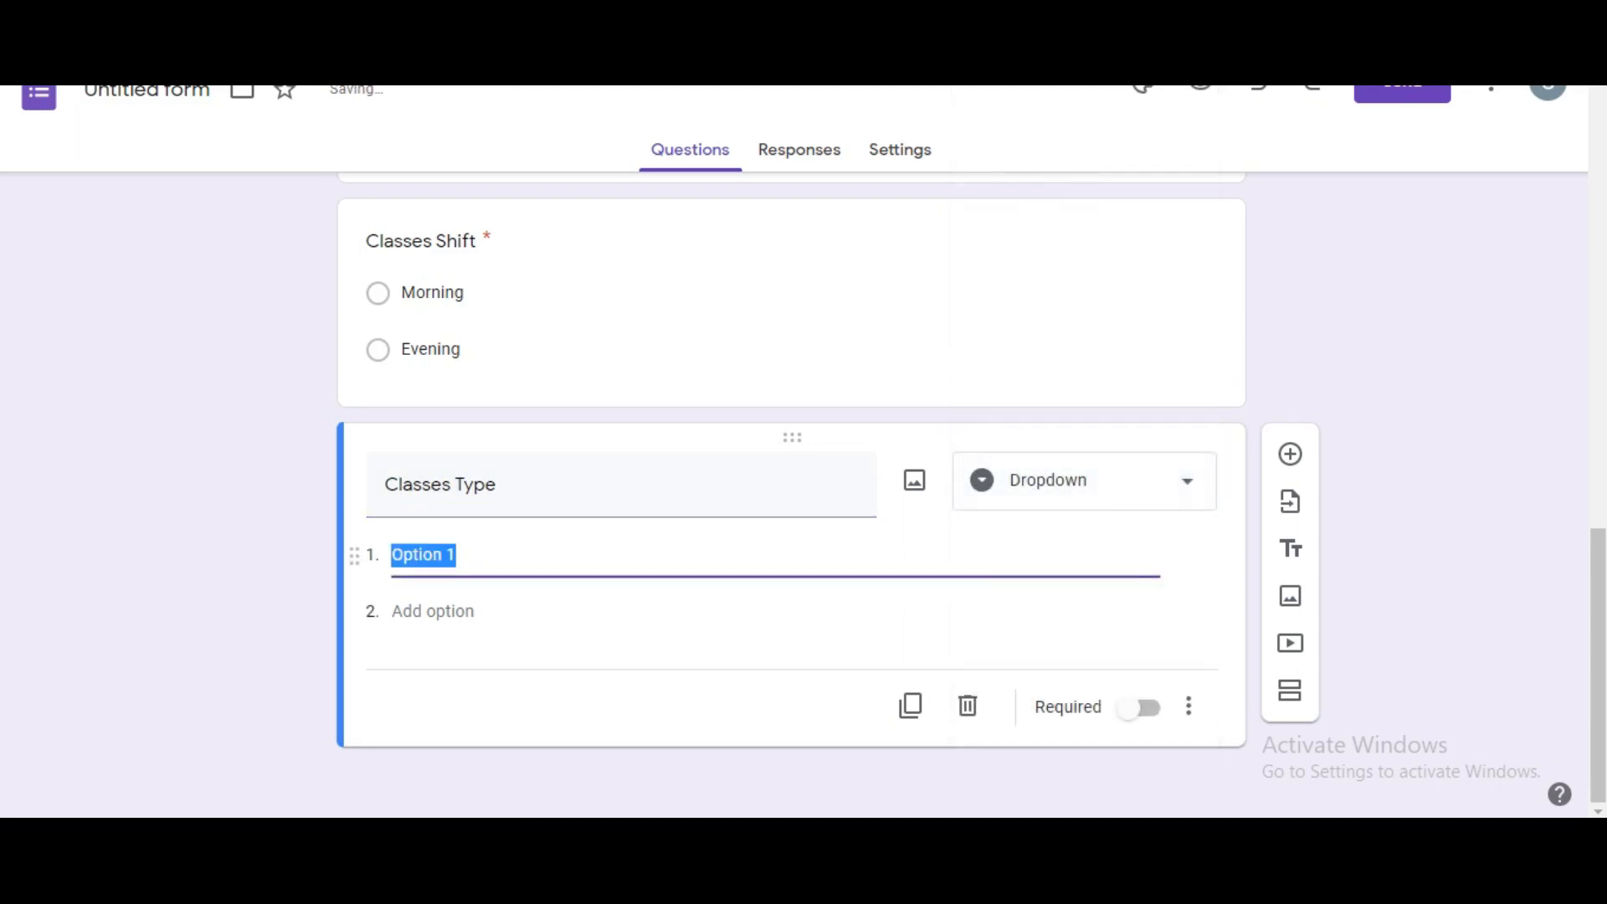
type("Online")
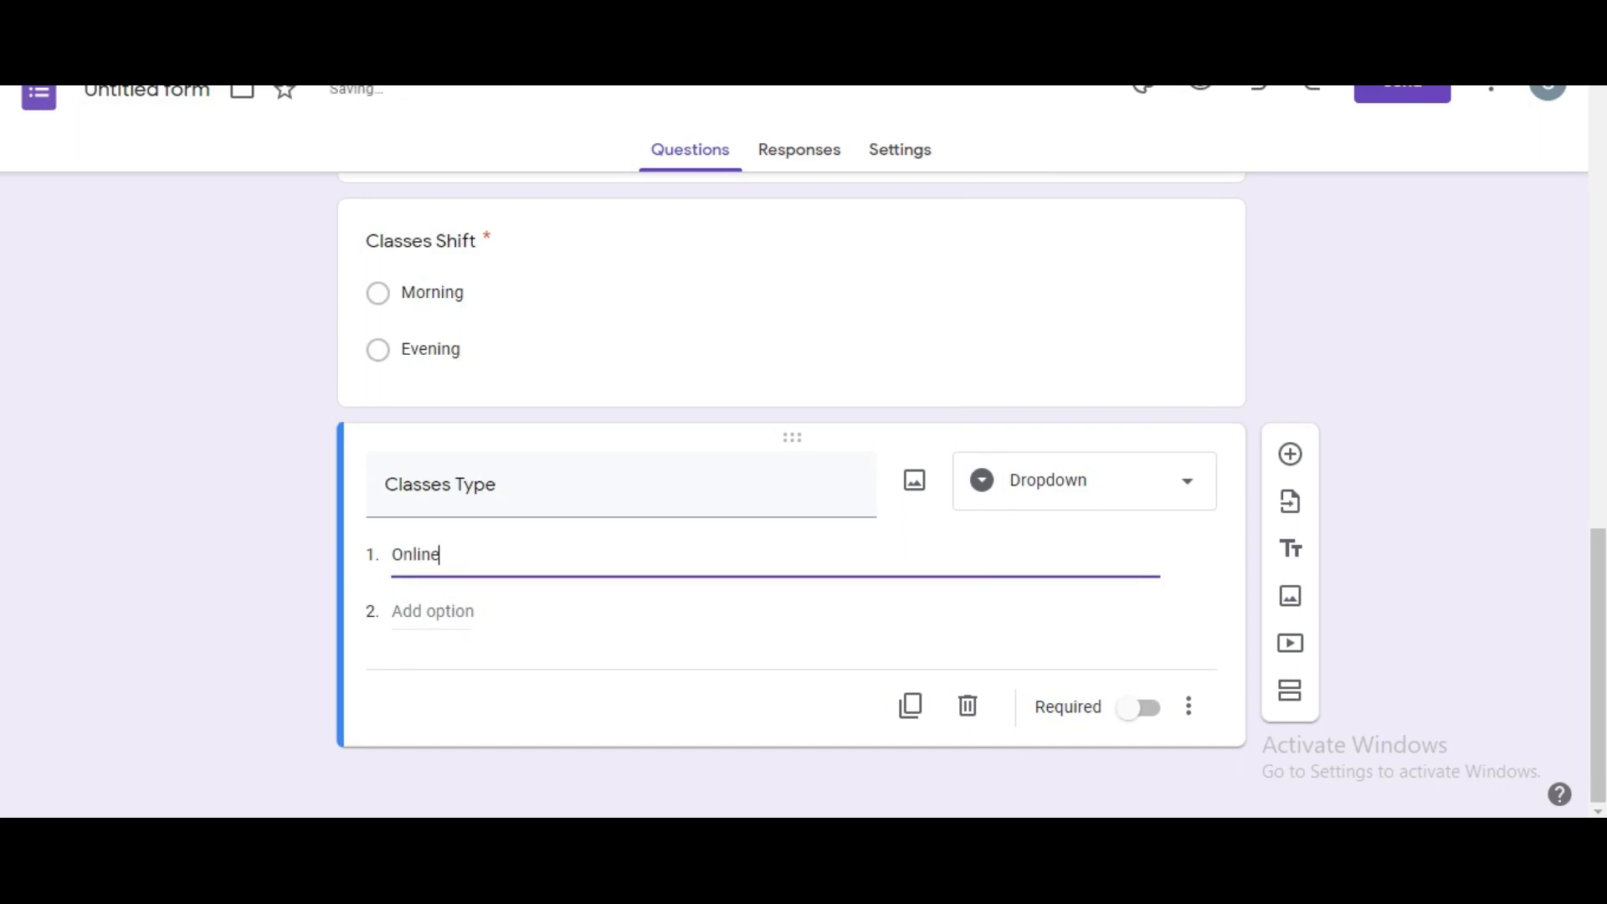
left_click(410, 611)
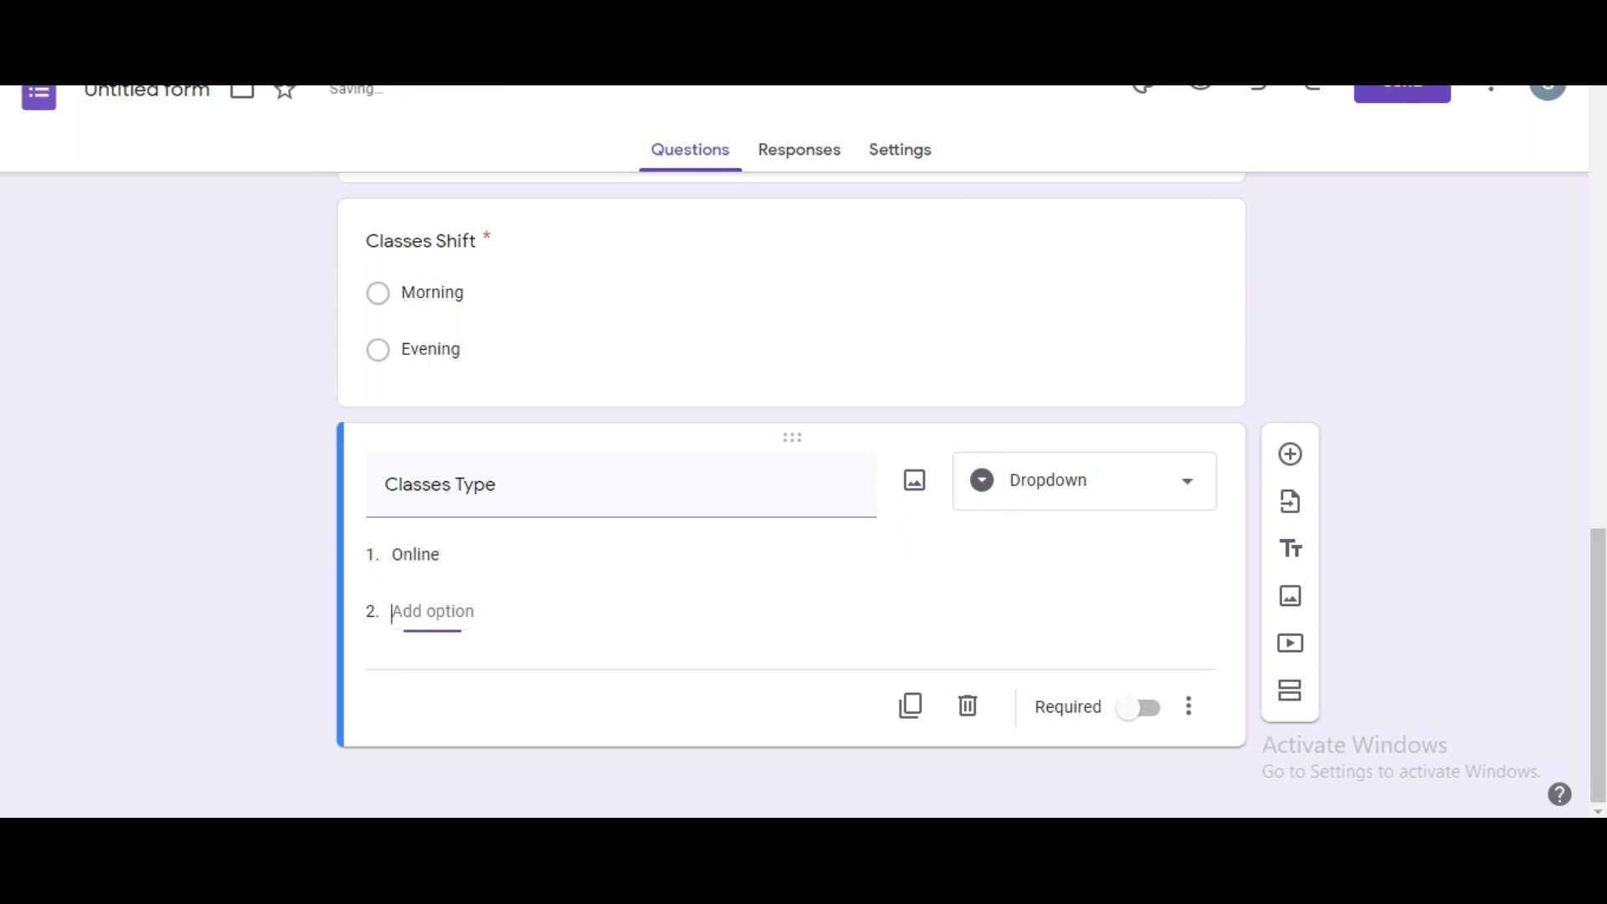
type("Offline")
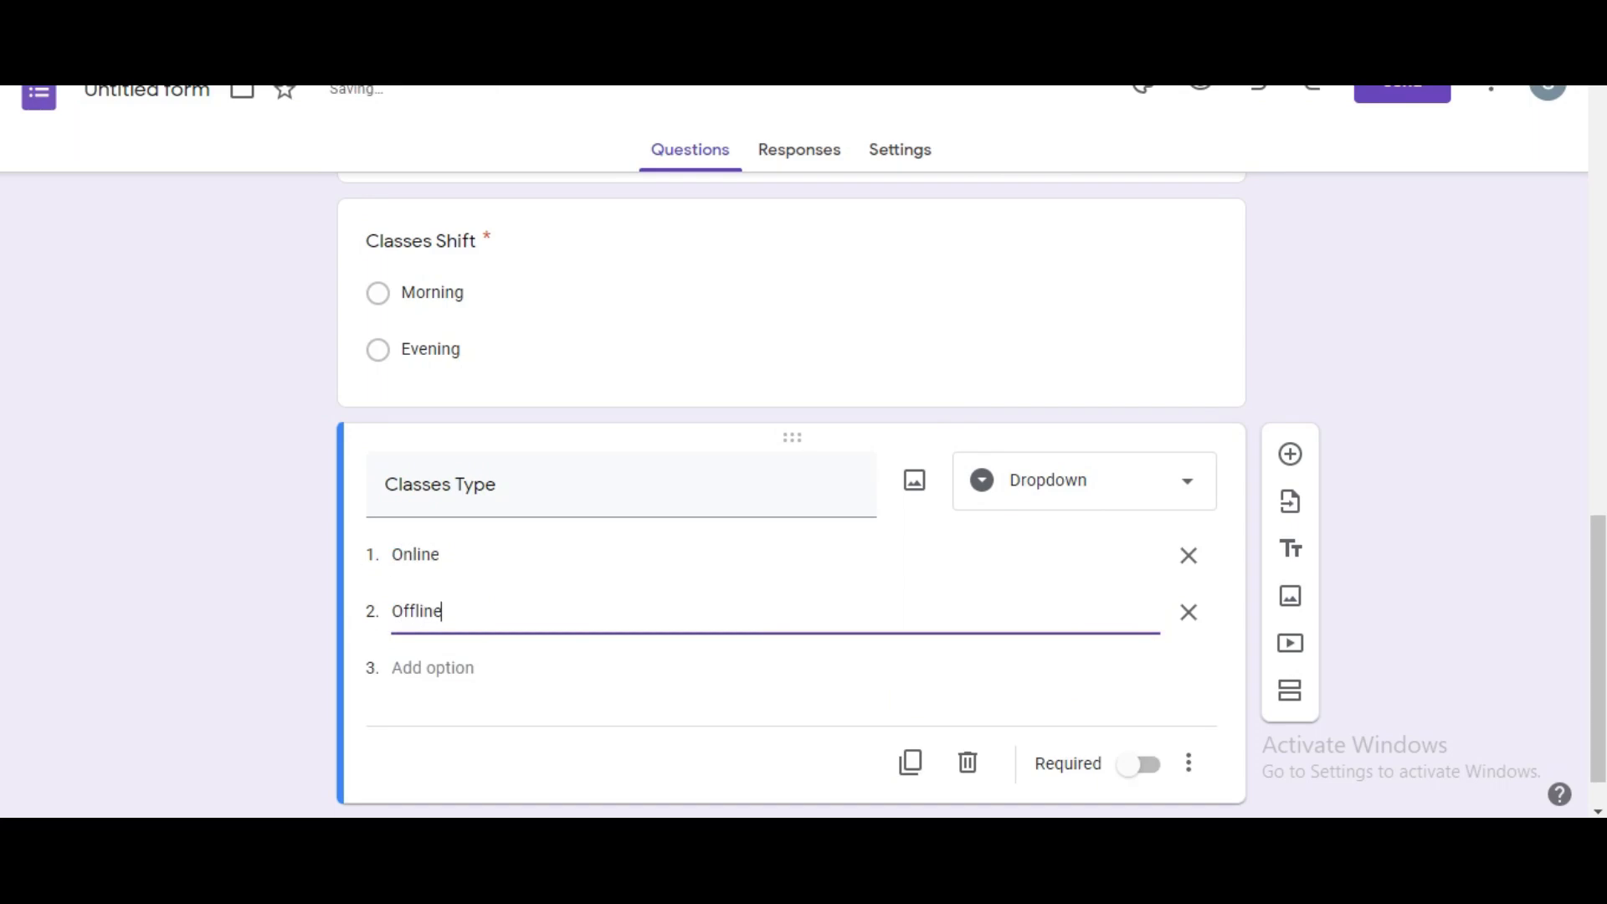
left_click(1130, 764)
Step: Add a blank question below Classes Type and look through its available answer types, keeping Multiple choice
scroll(435, 615, "down", 1)
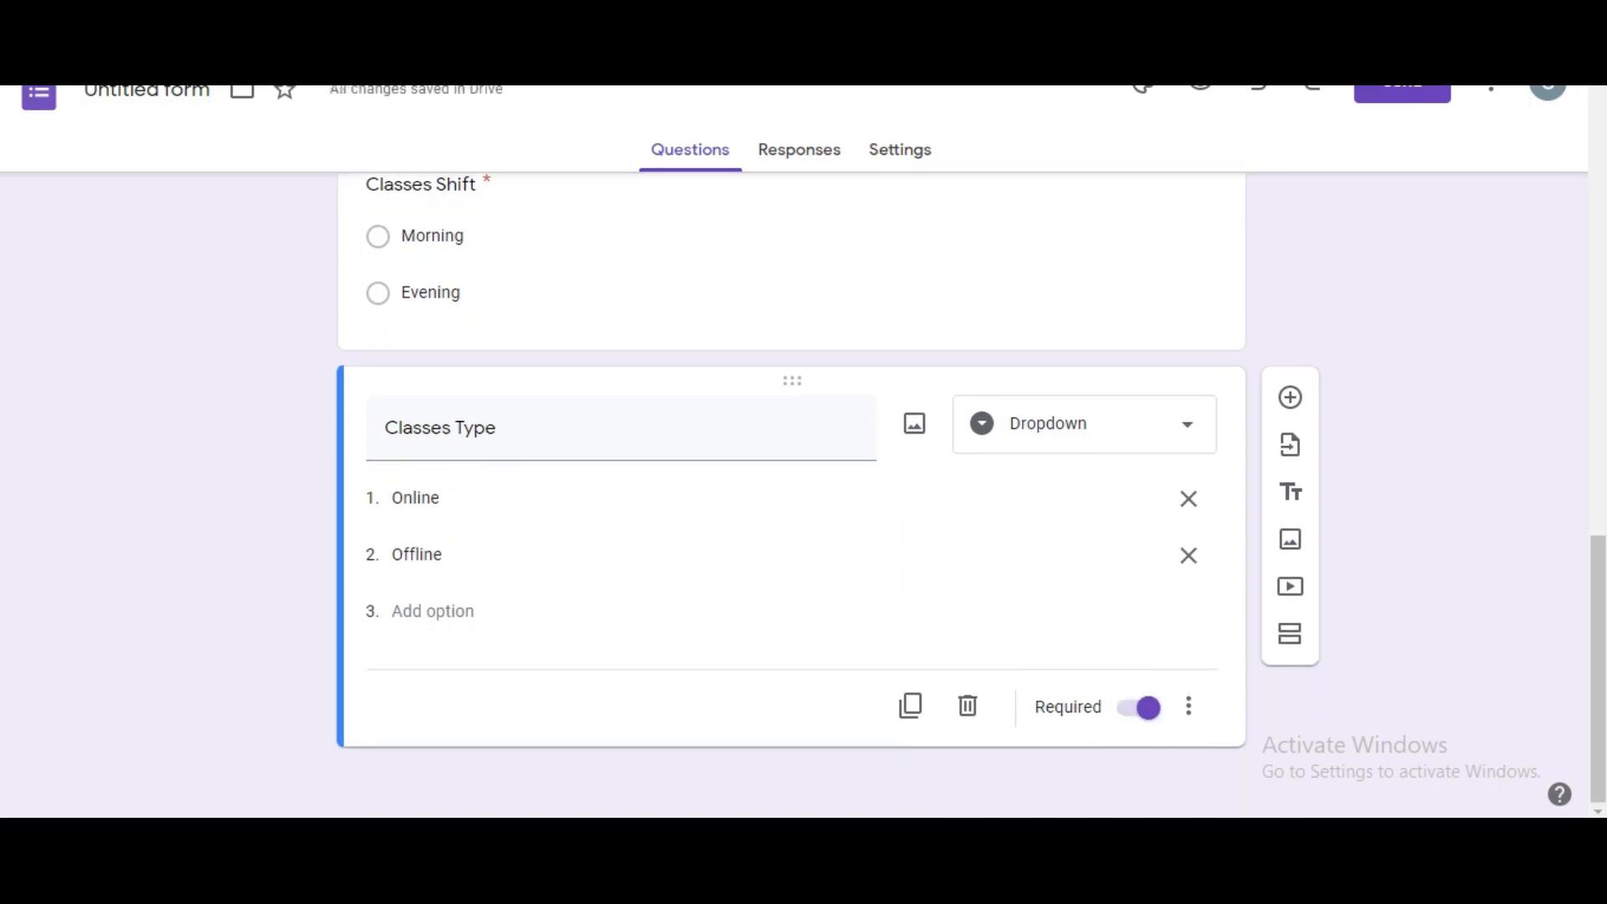
left_click(1289, 398)
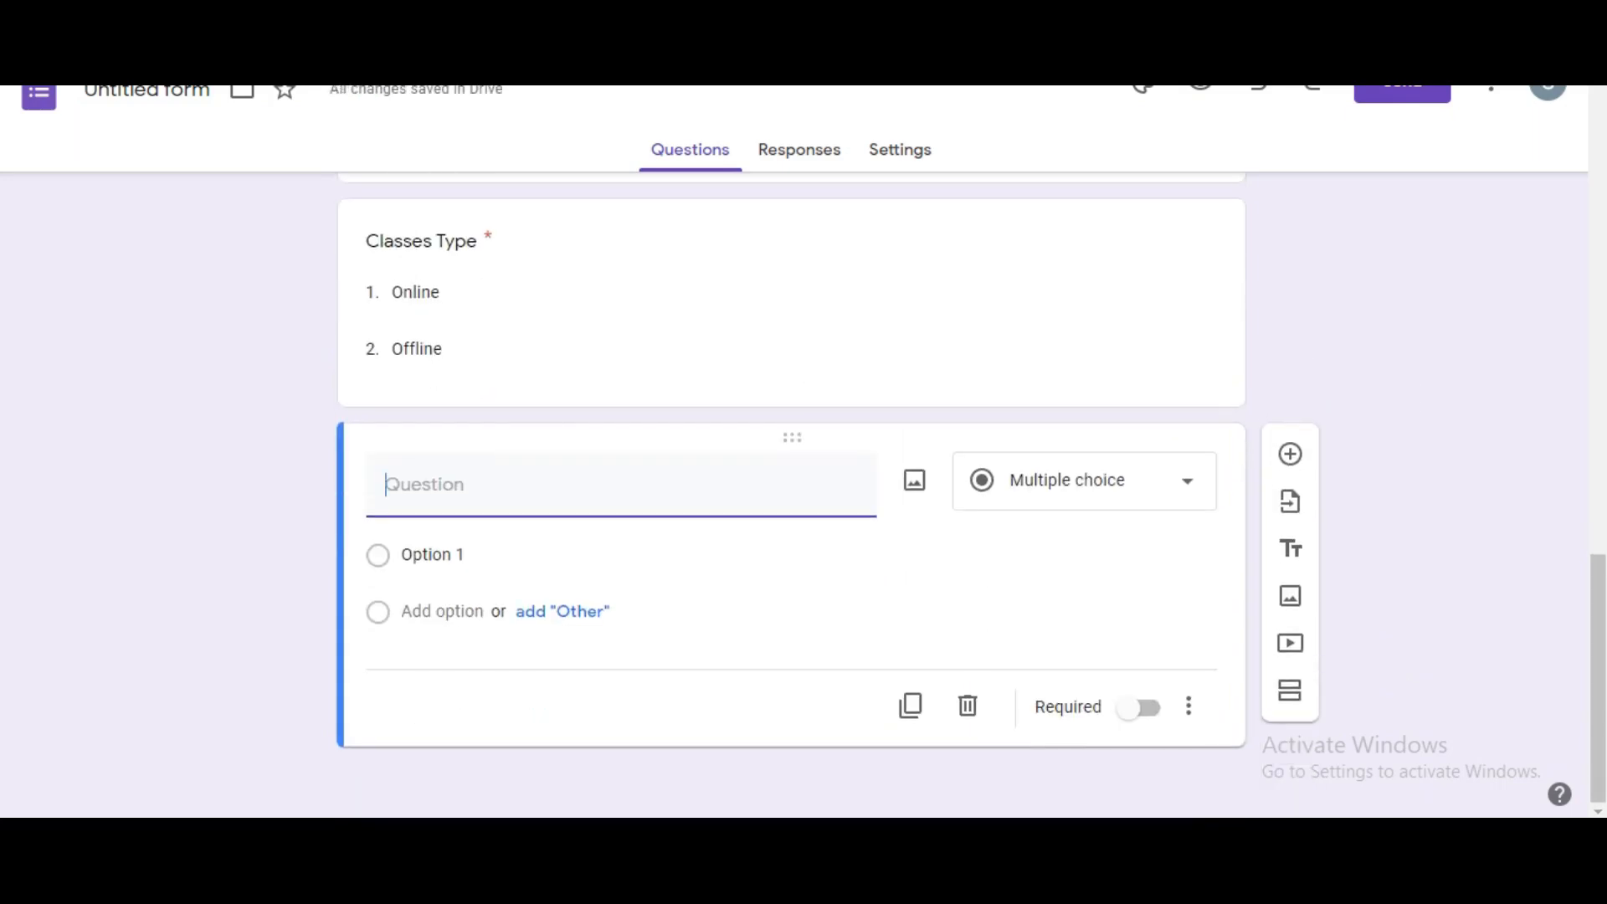
left_click(1085, 480)
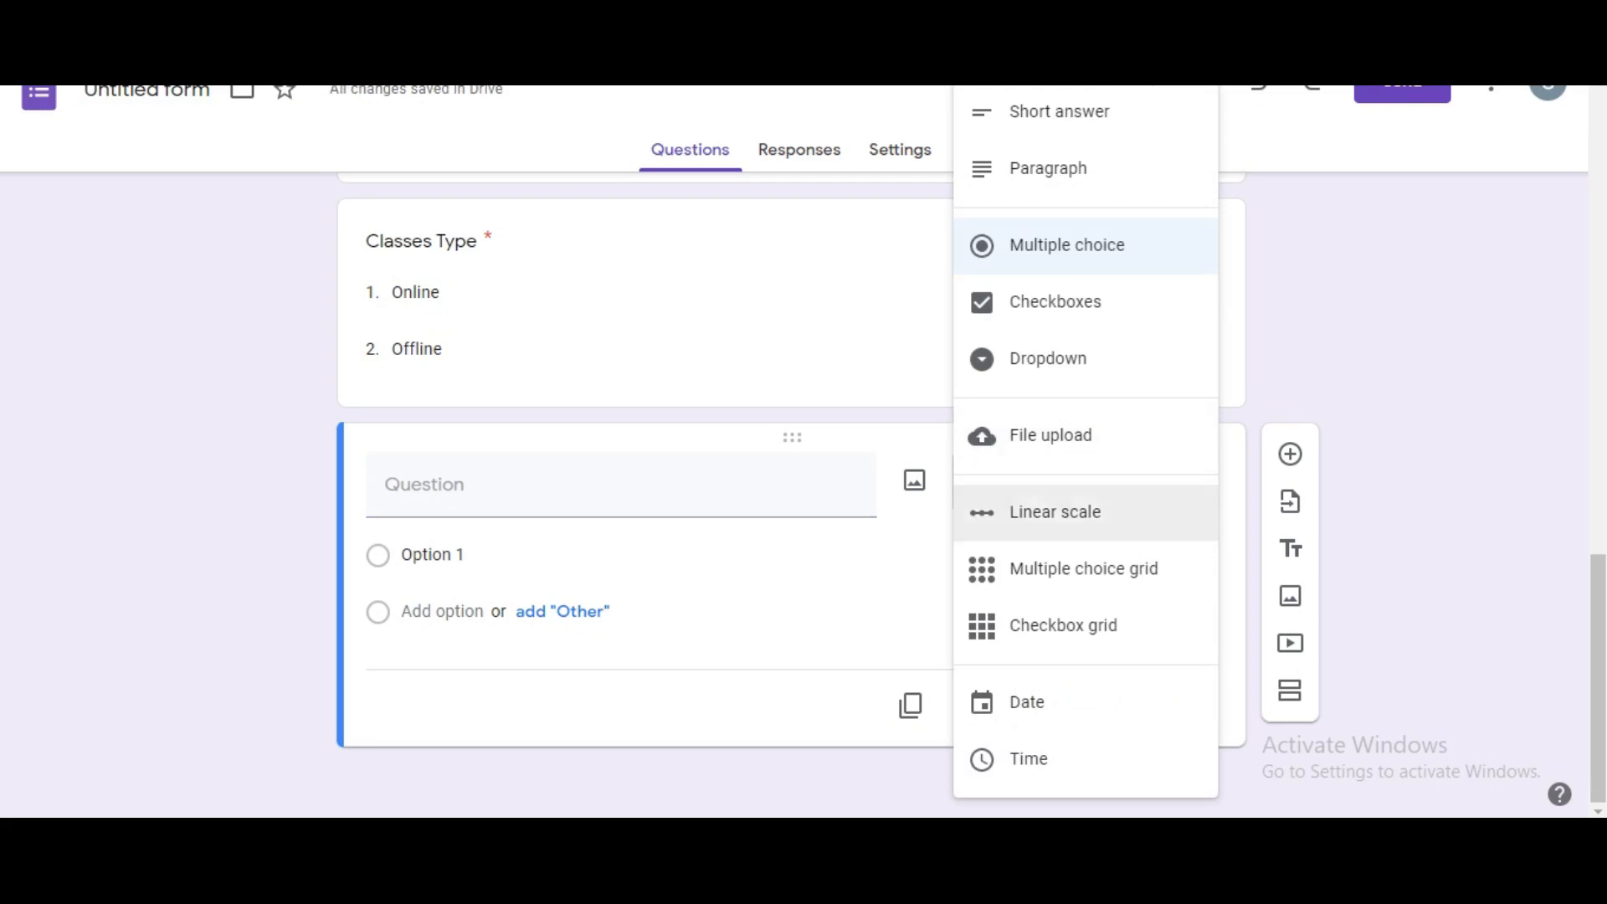
scroll(1085, 512, "up", 2)
scroll(1085, 513, "down", 1)
scroll(1085, 512, "down", 1)
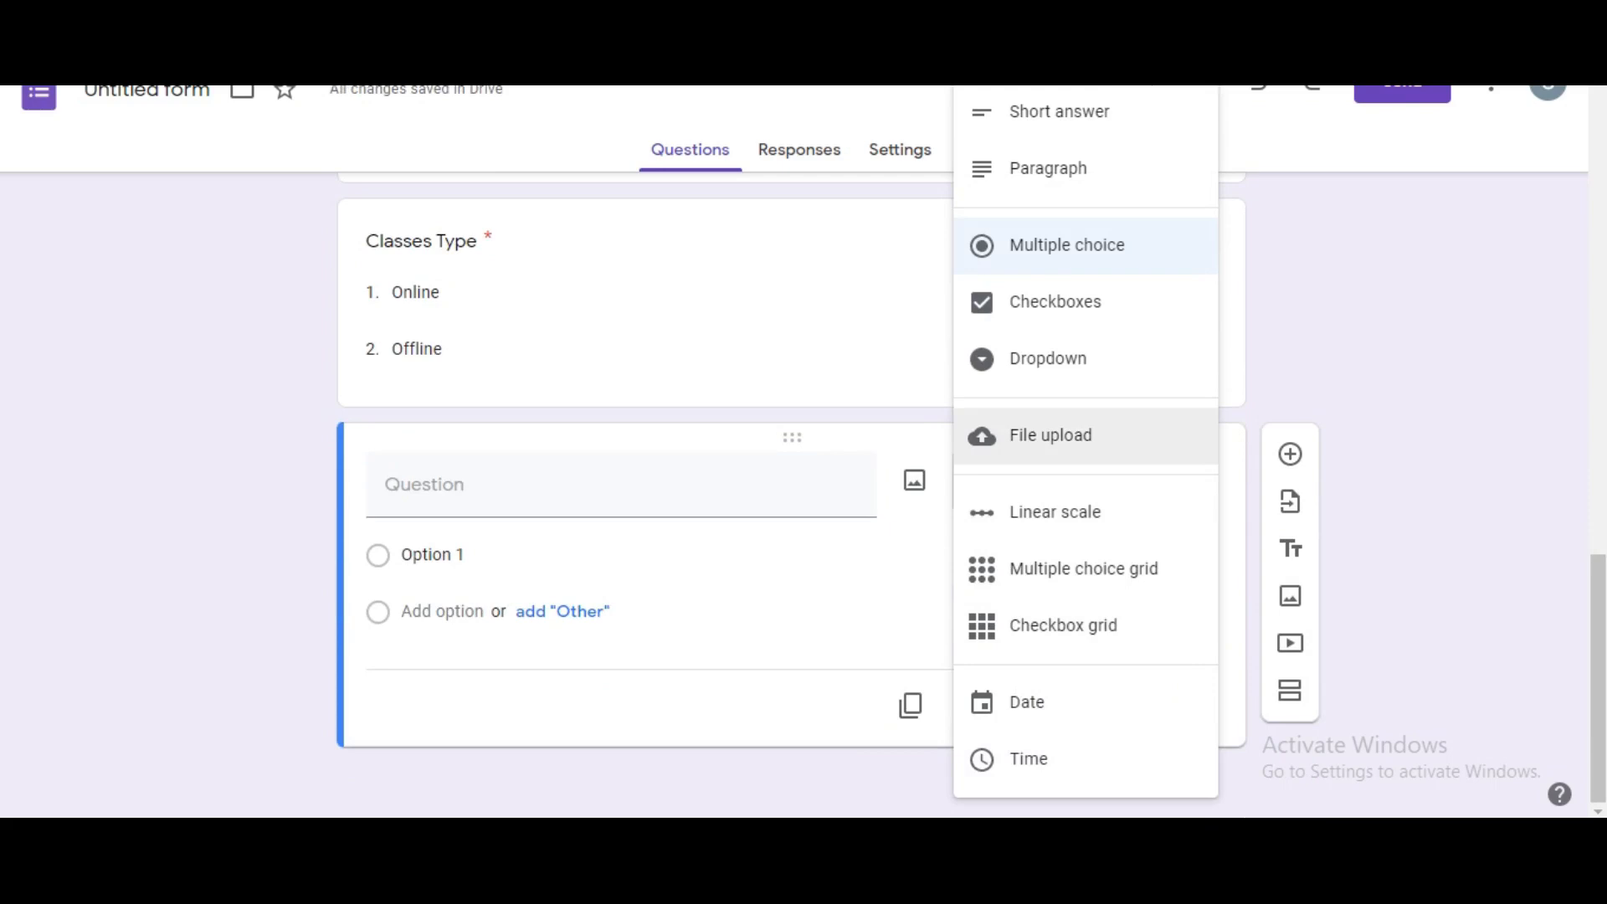
key("Escape")
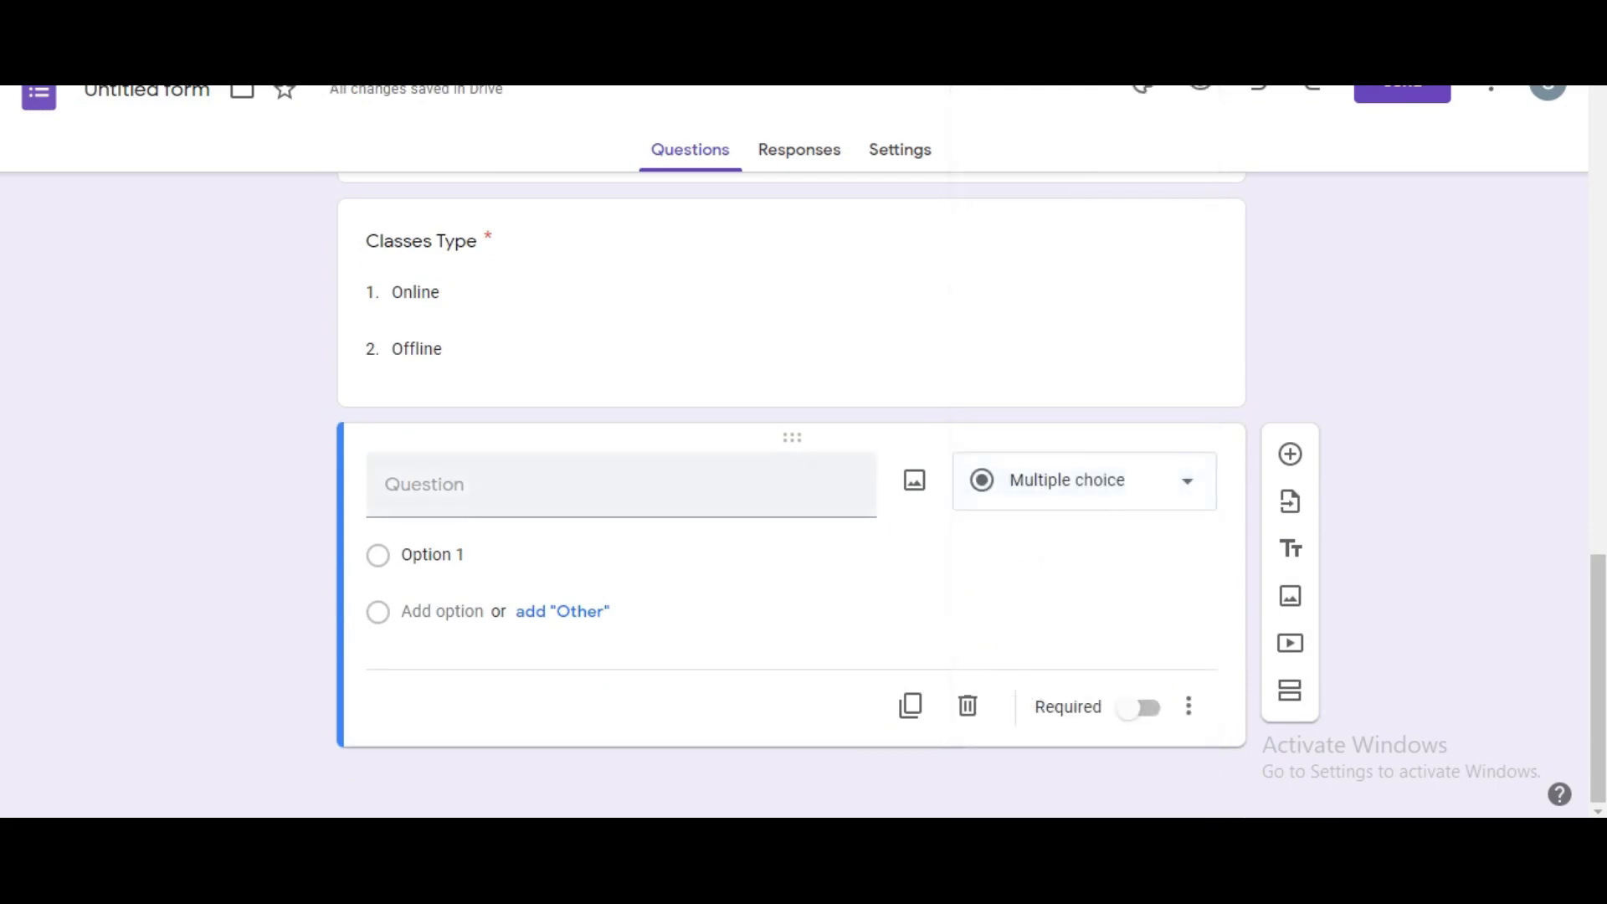
Step: Review the form's questions and the Photo question's upload settings
scroll(1005, 511, "up", 9)
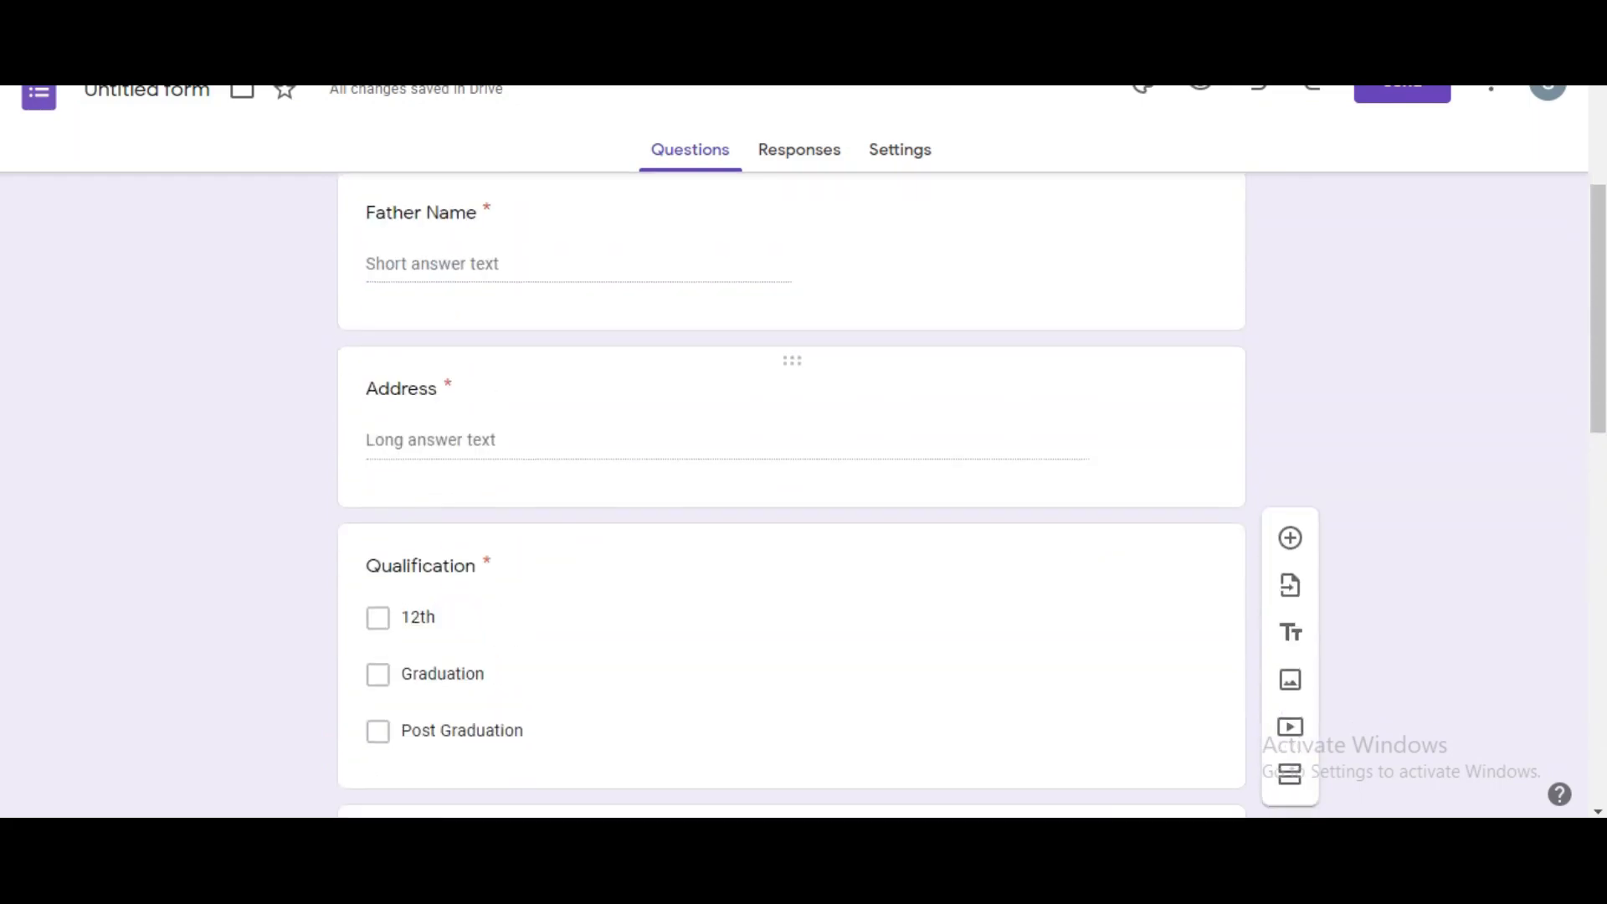
scroll(791, 494, "down", 8)
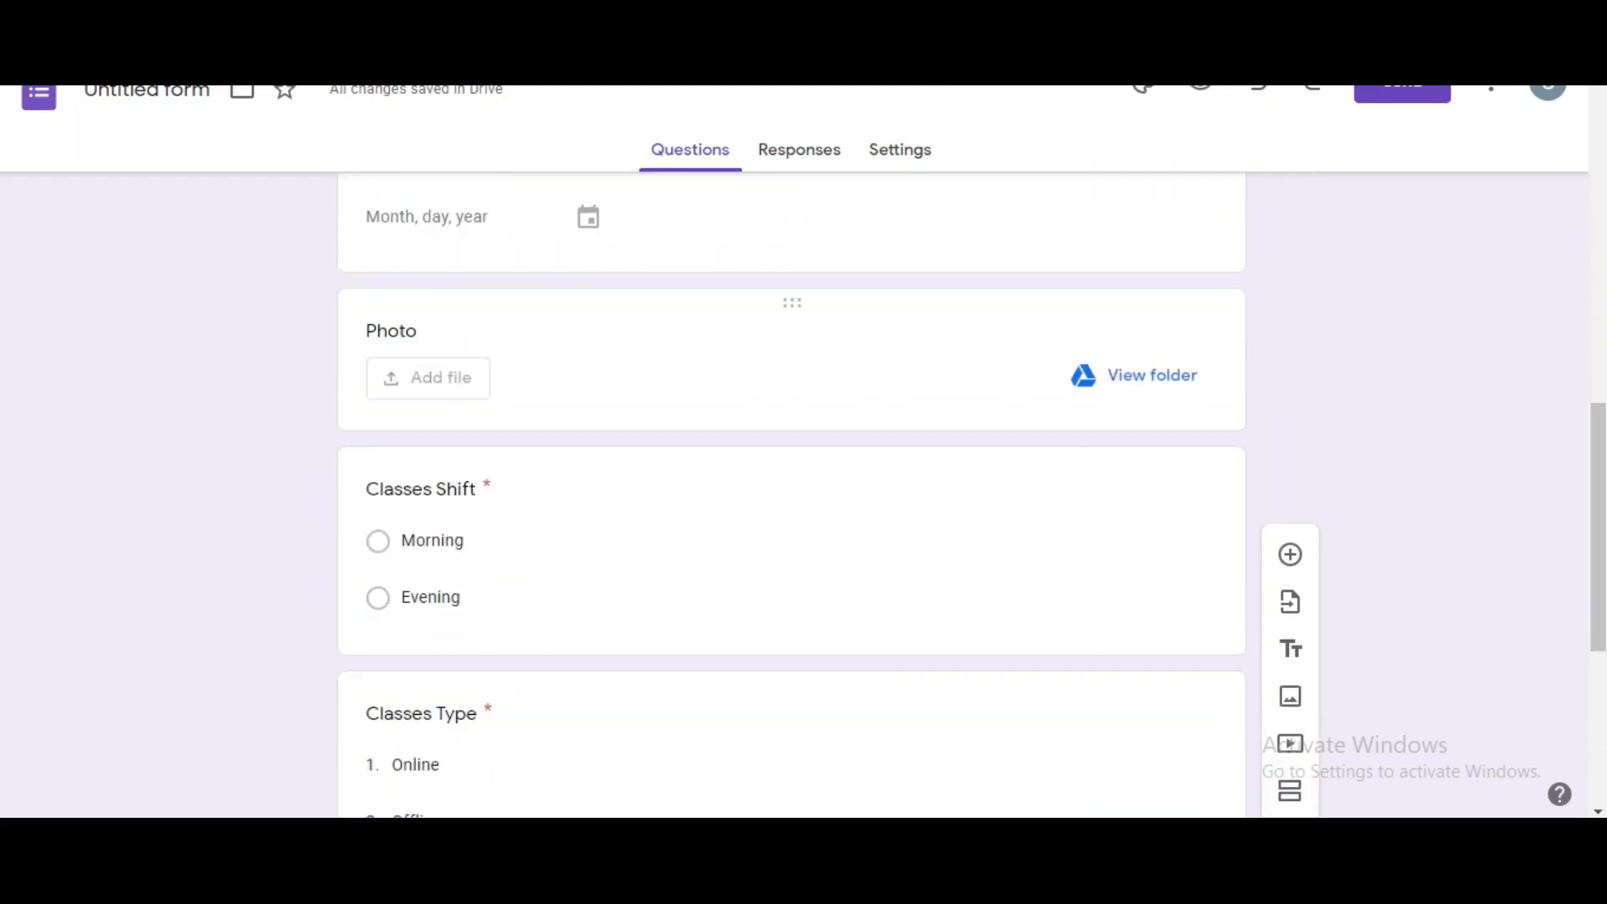
left_click(754, 368)
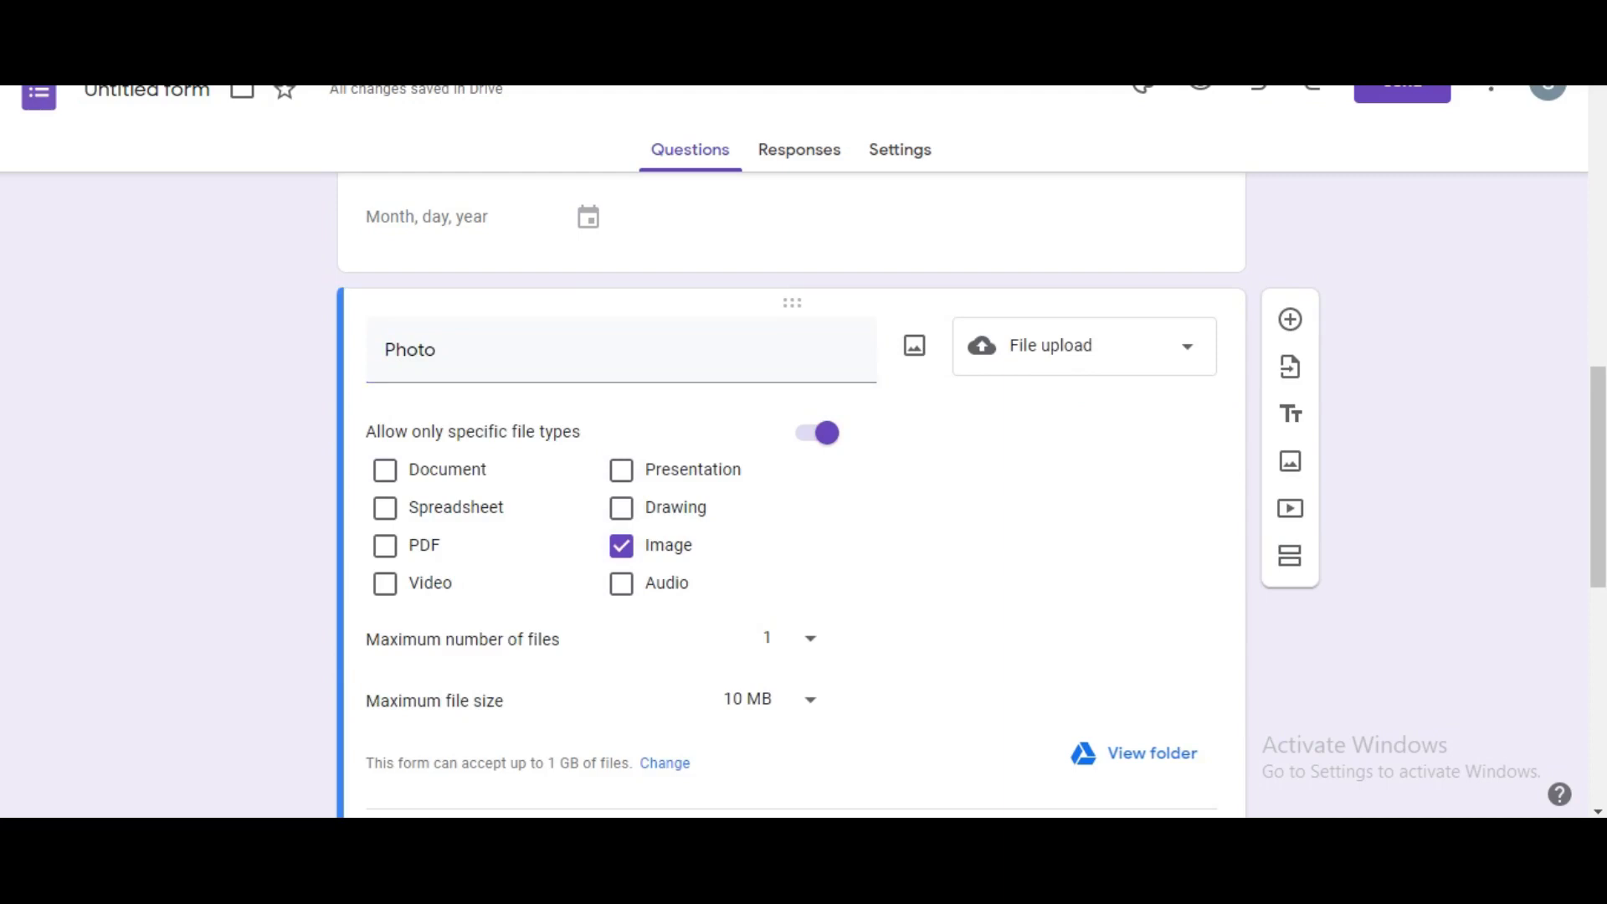
scroll(791, 494, "down", 10)
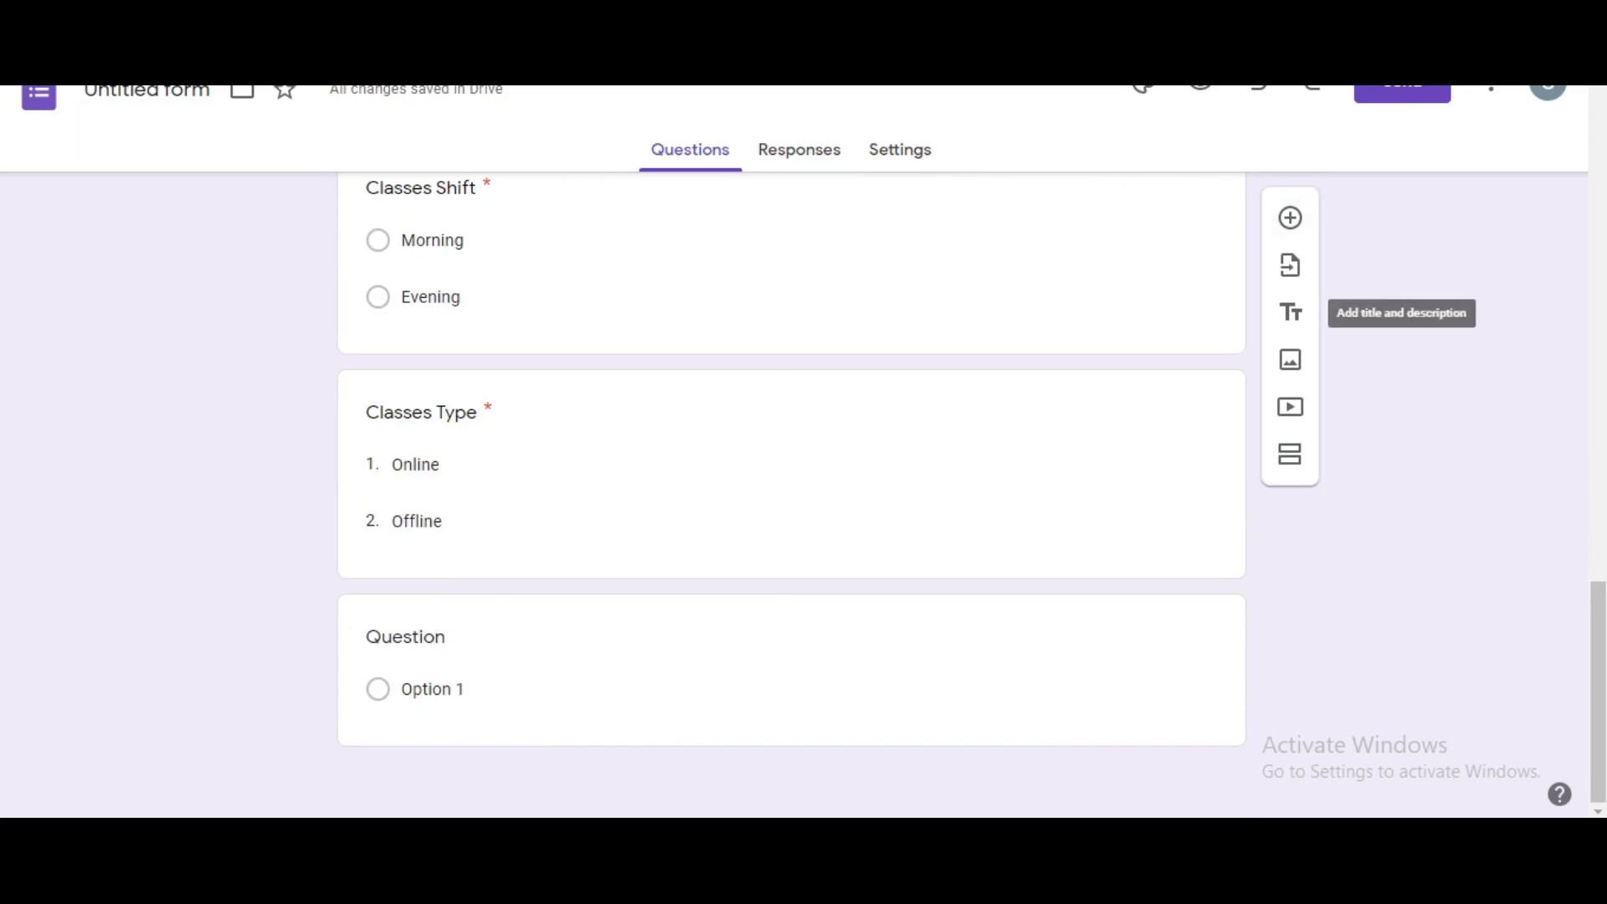
Step: Switch the blank question below Classes Type to Linear scale and look through its scale range choices
left_click(837, 689)
left_click(1085, 486)
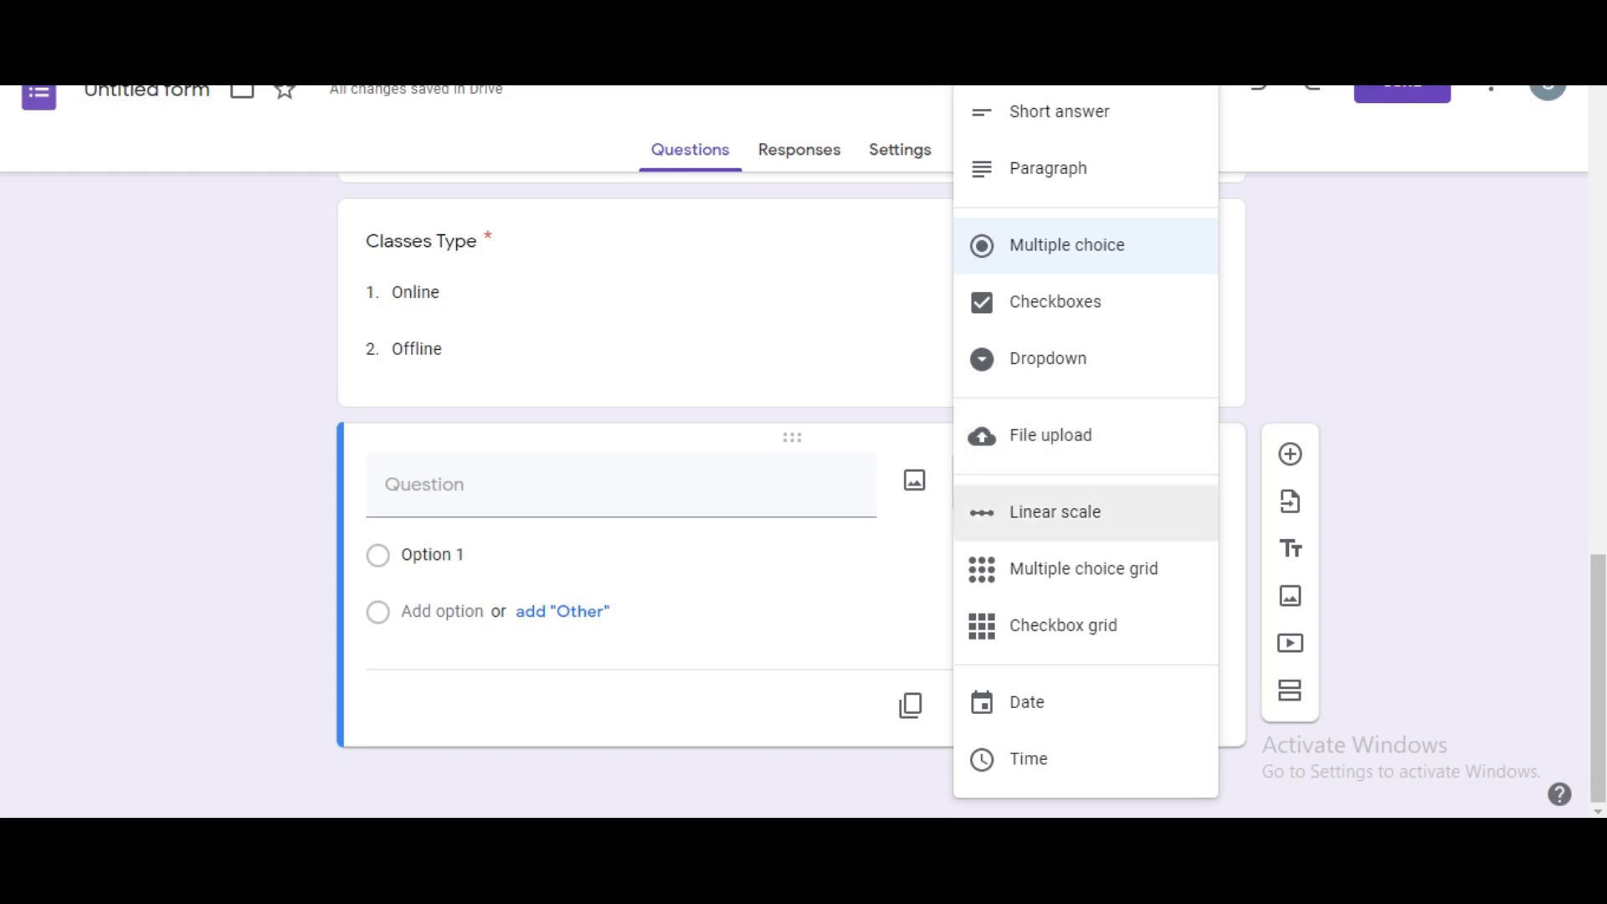
left_click(1054, 512)
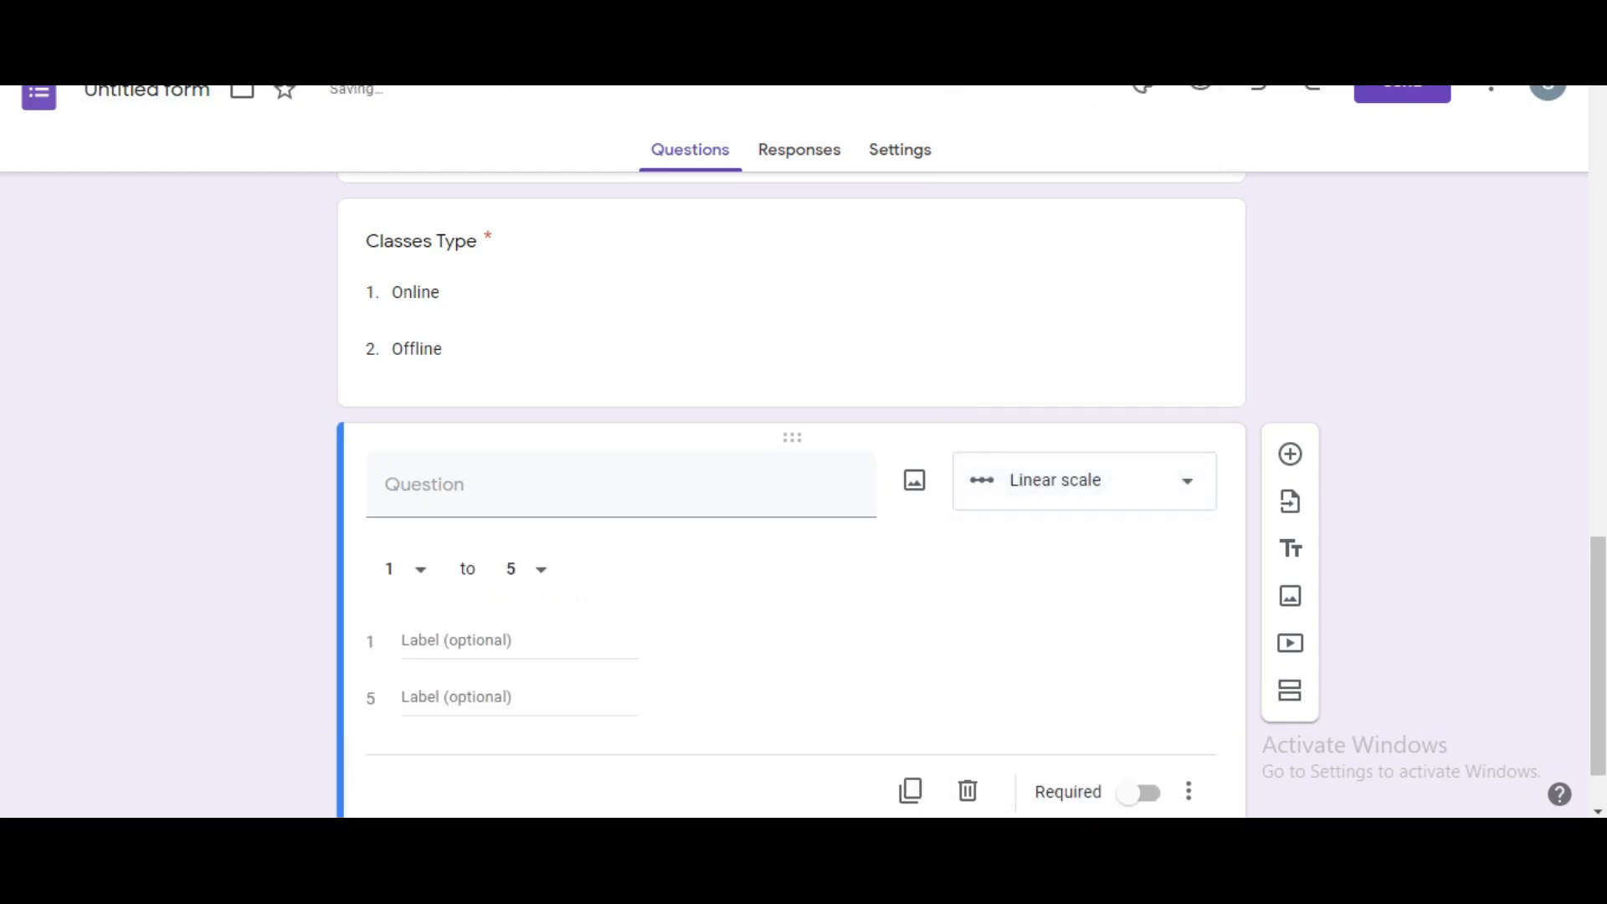
left_click(420, 569)
left_click(541, 570)
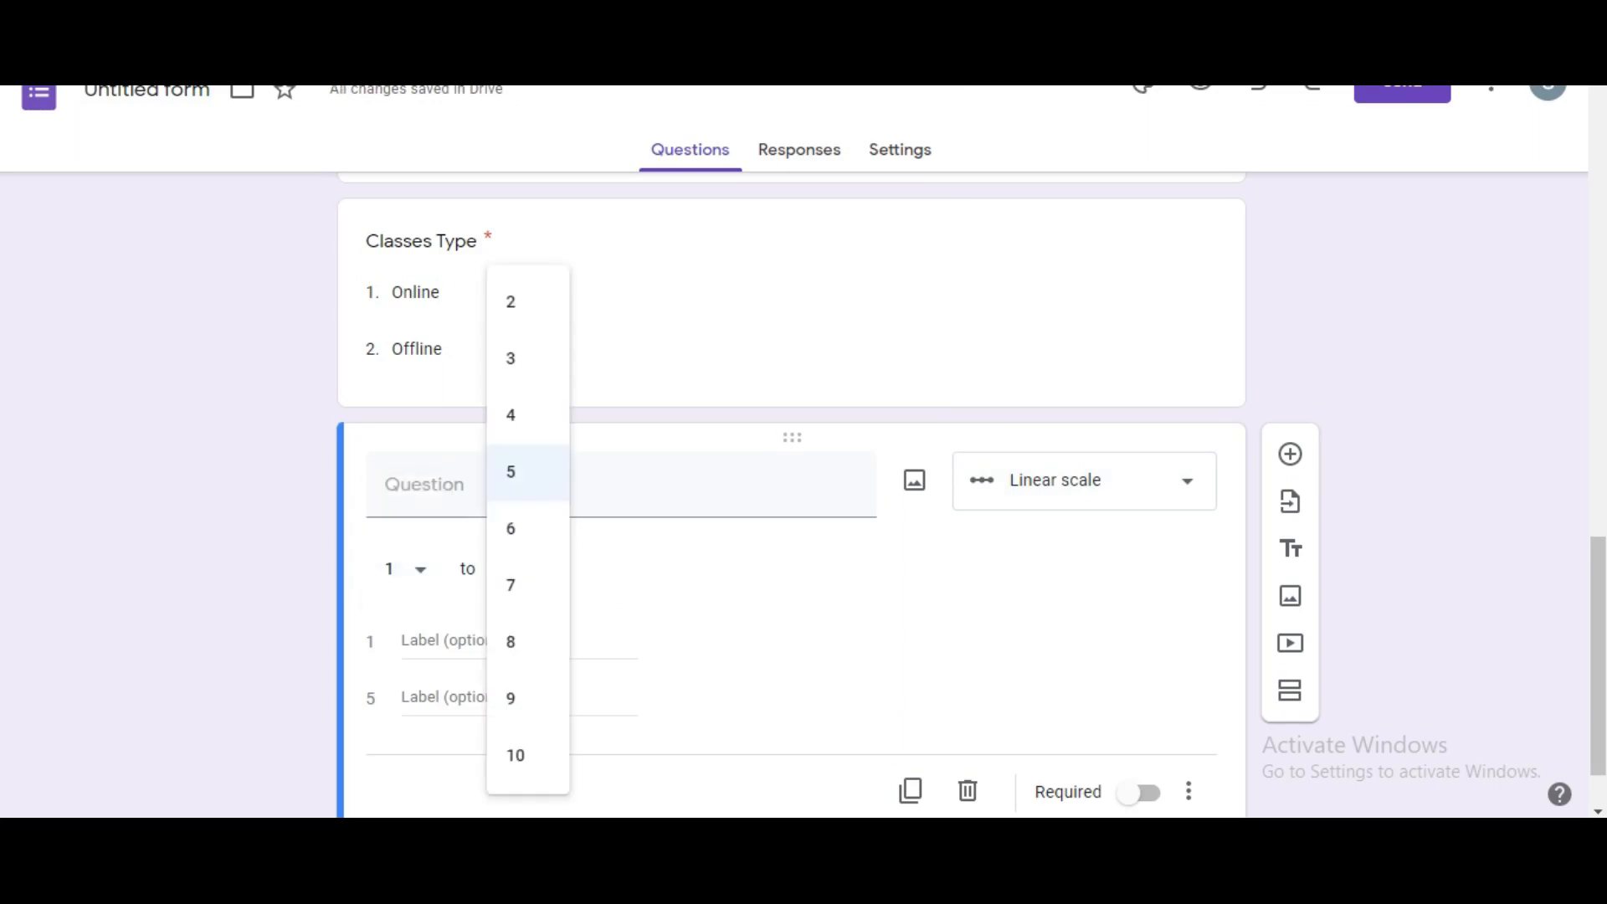
left_click(669, 578)
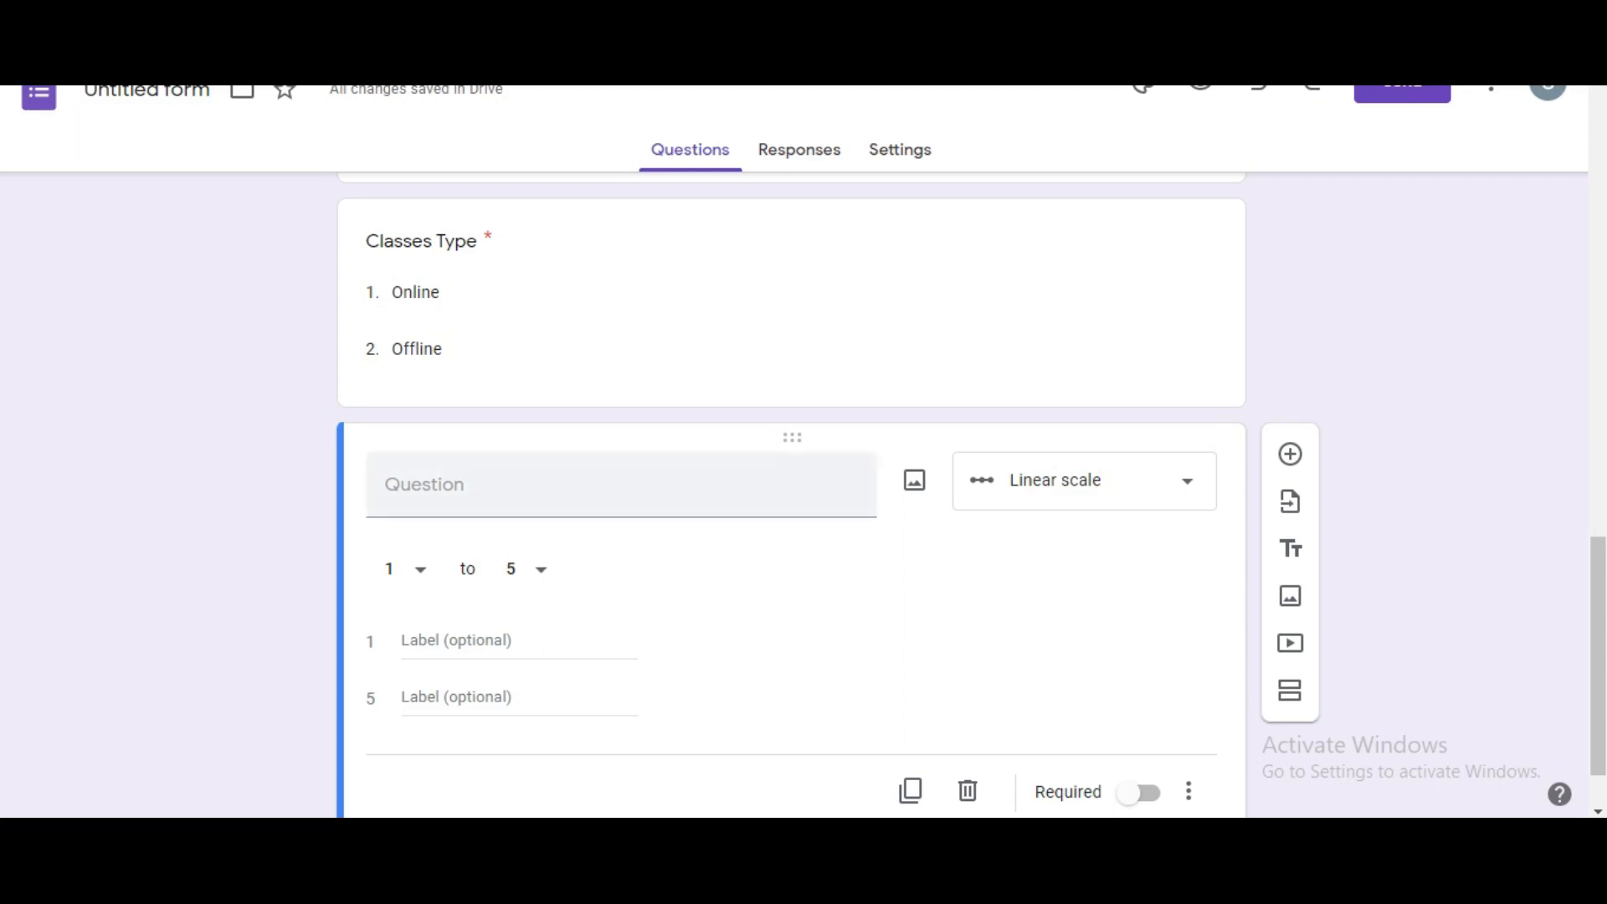
Step: Try the Multiple choice grid and Checkbox grid answer types on the blank question, checking their row fields
left_click(1085, 480)
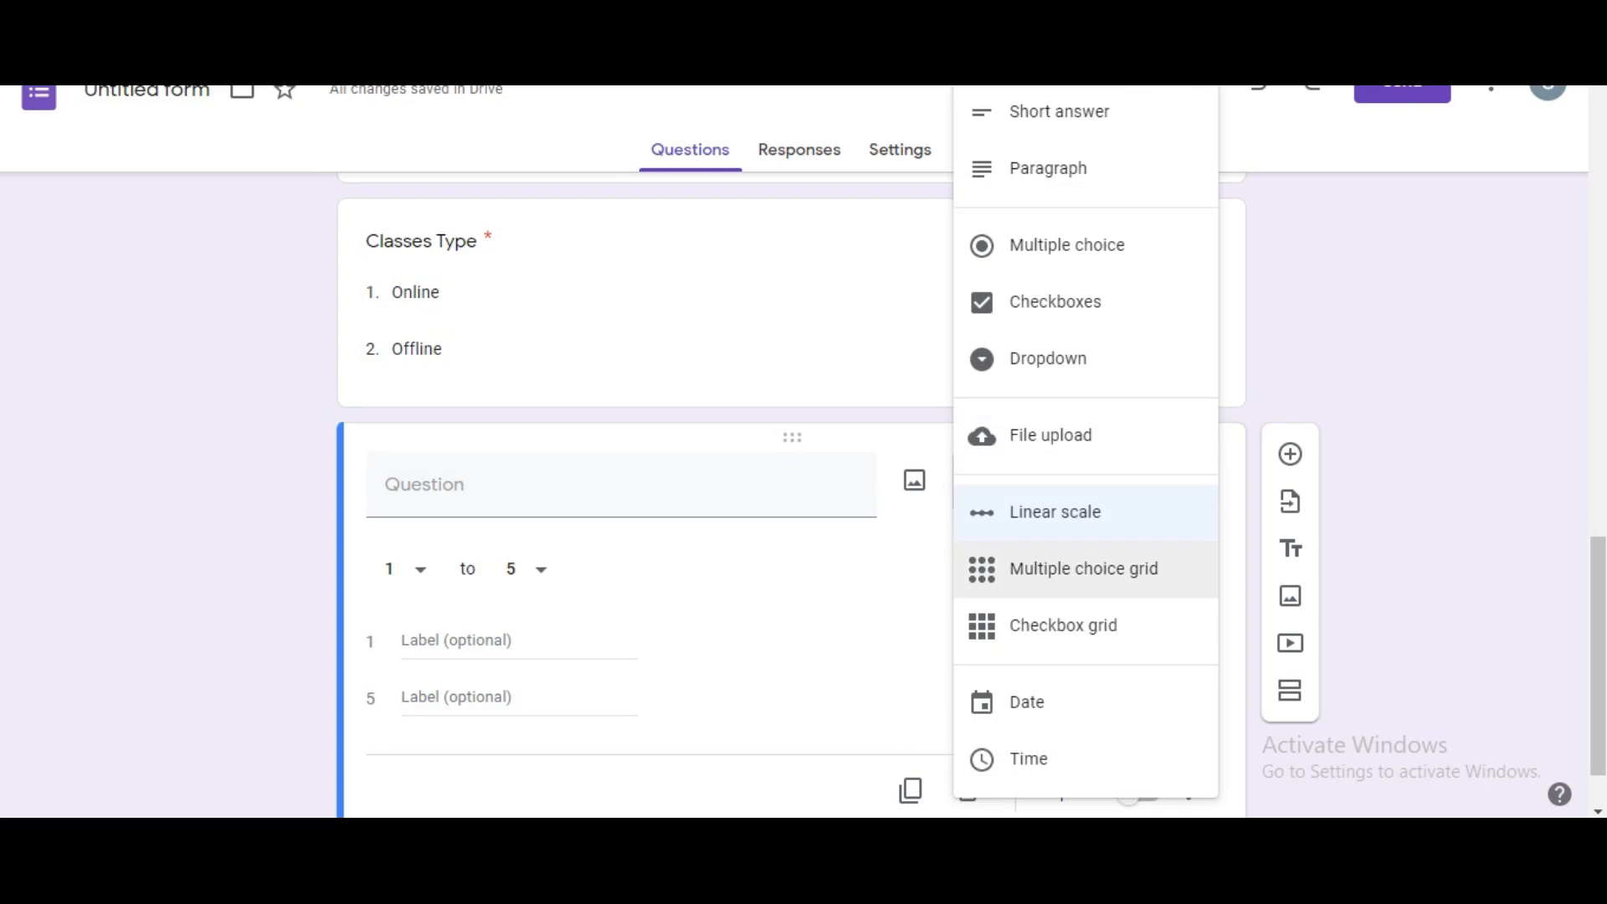
left_click(1084, 568)
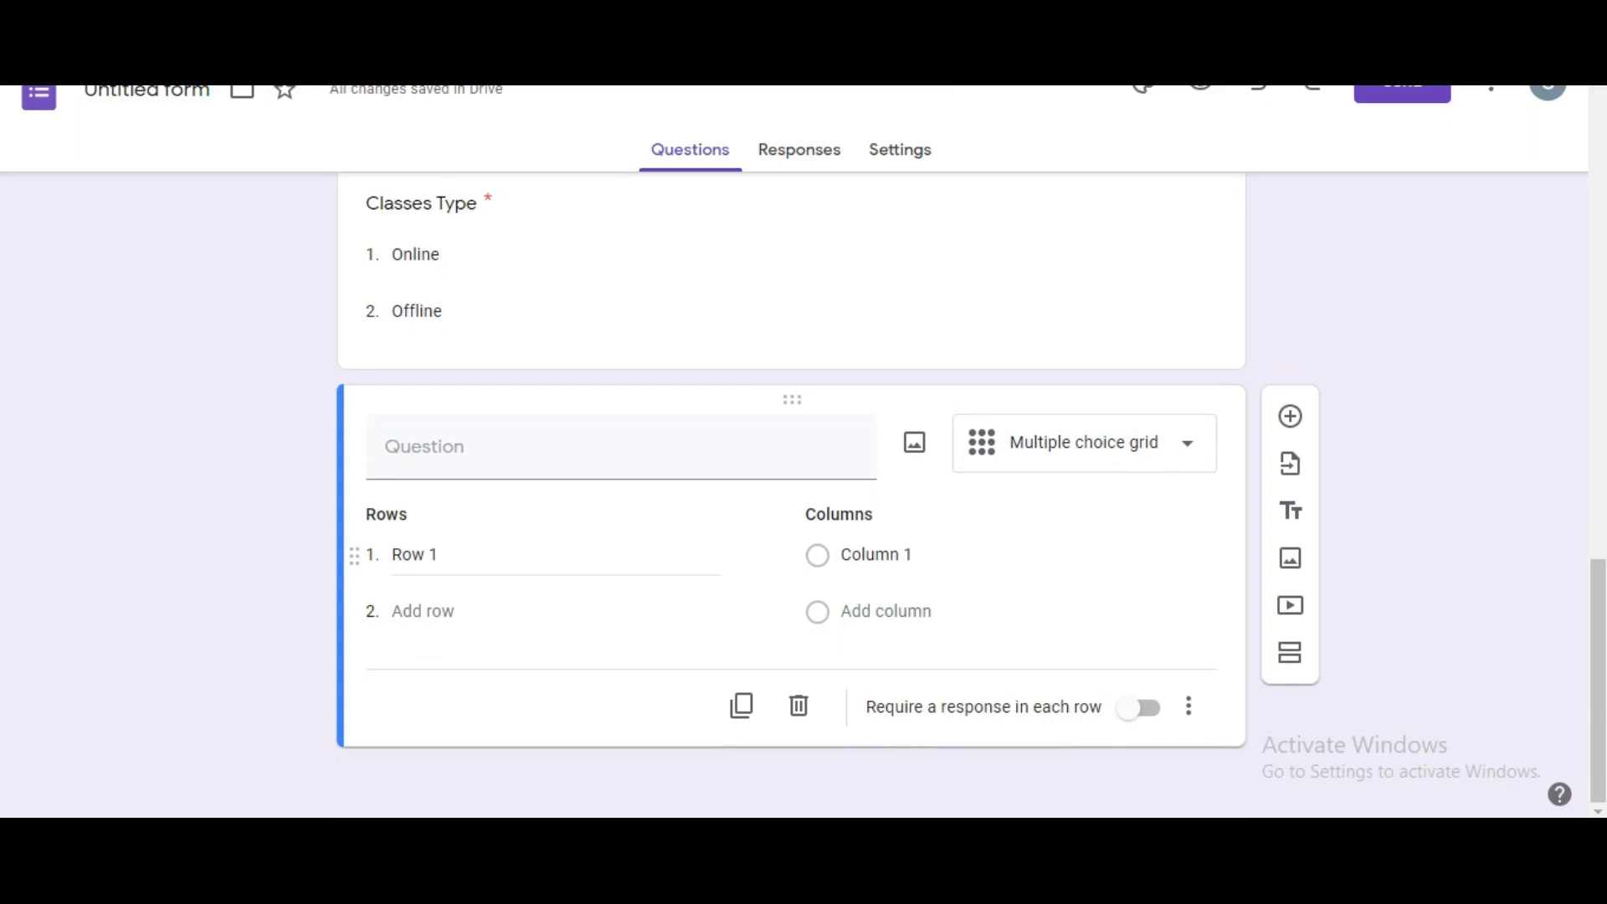
left_click(548, 555)
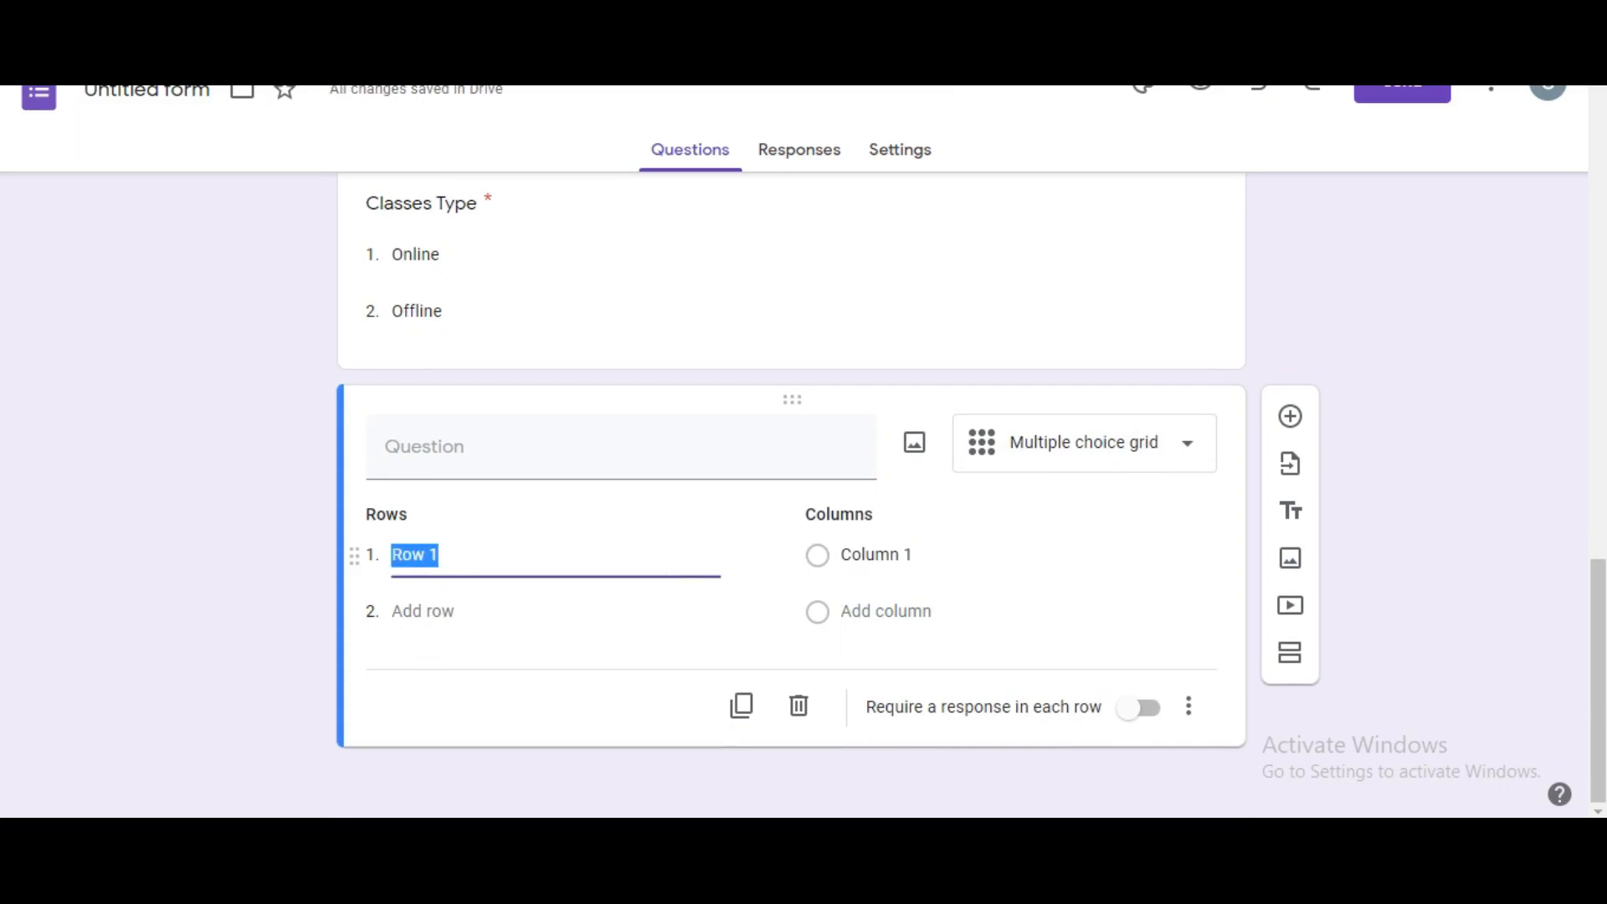
left_click(1083, 442)
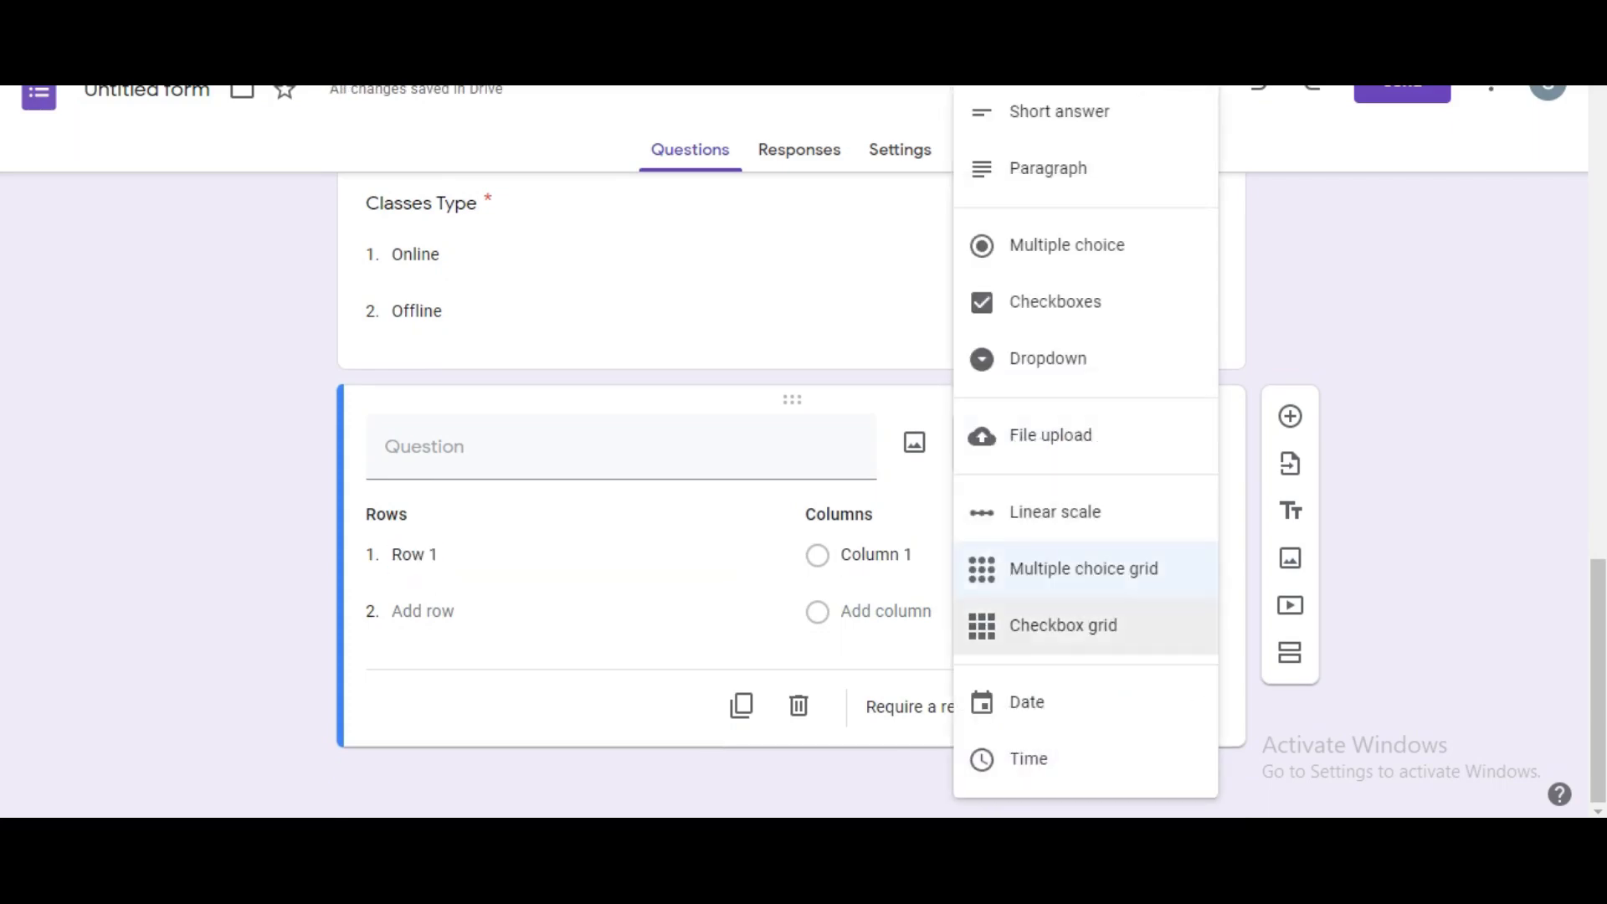
left_click(1063, 625)
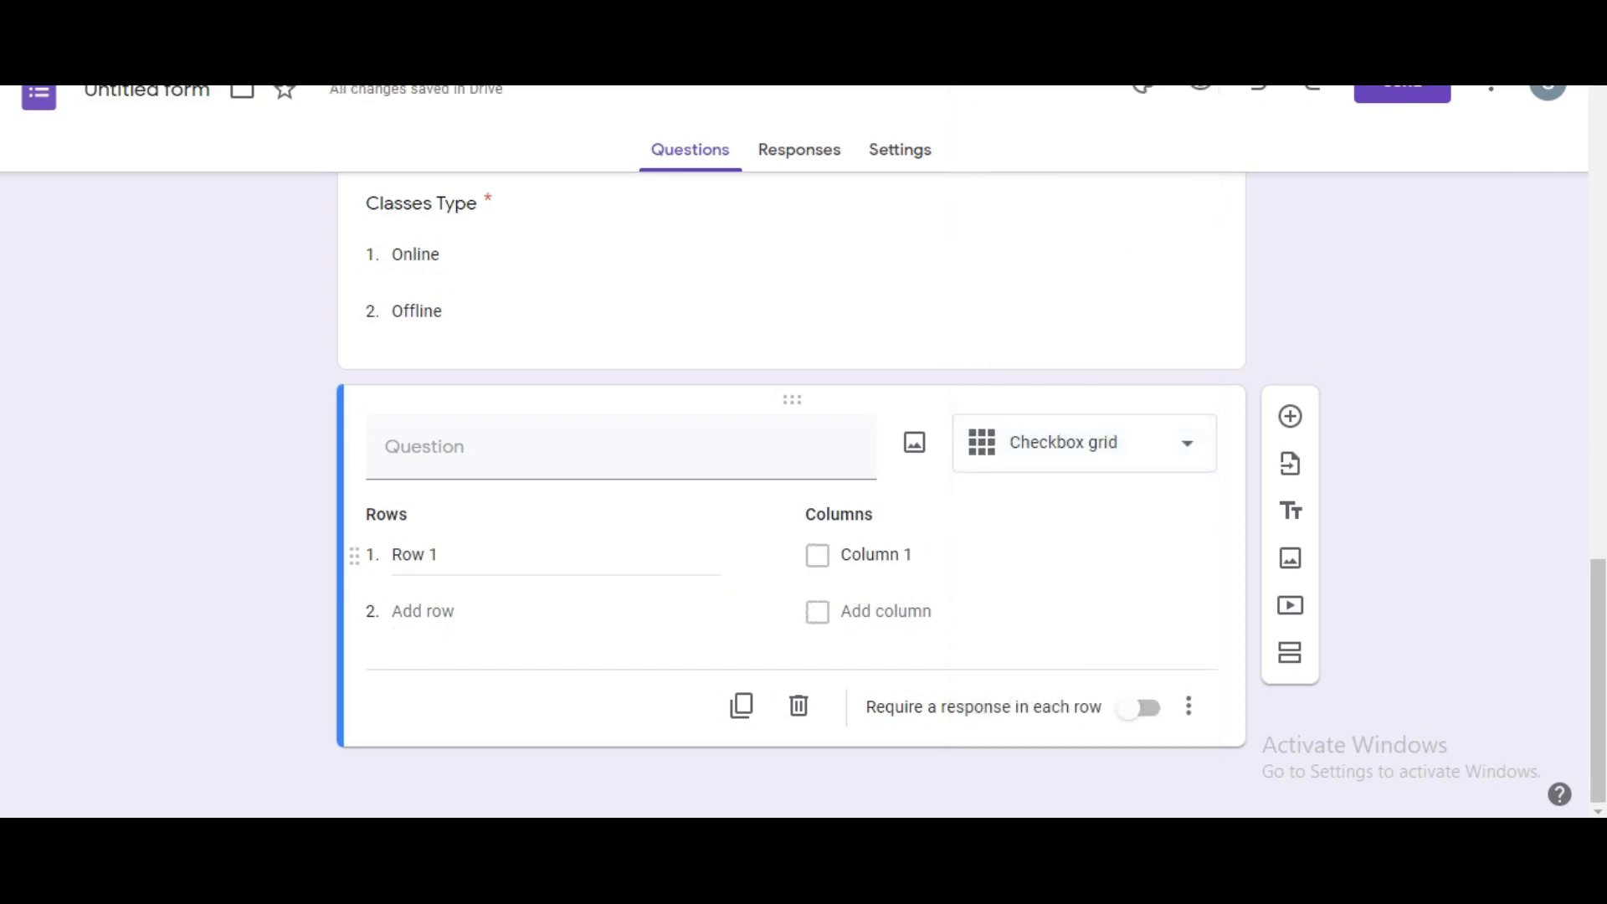
left_click(415, 554)
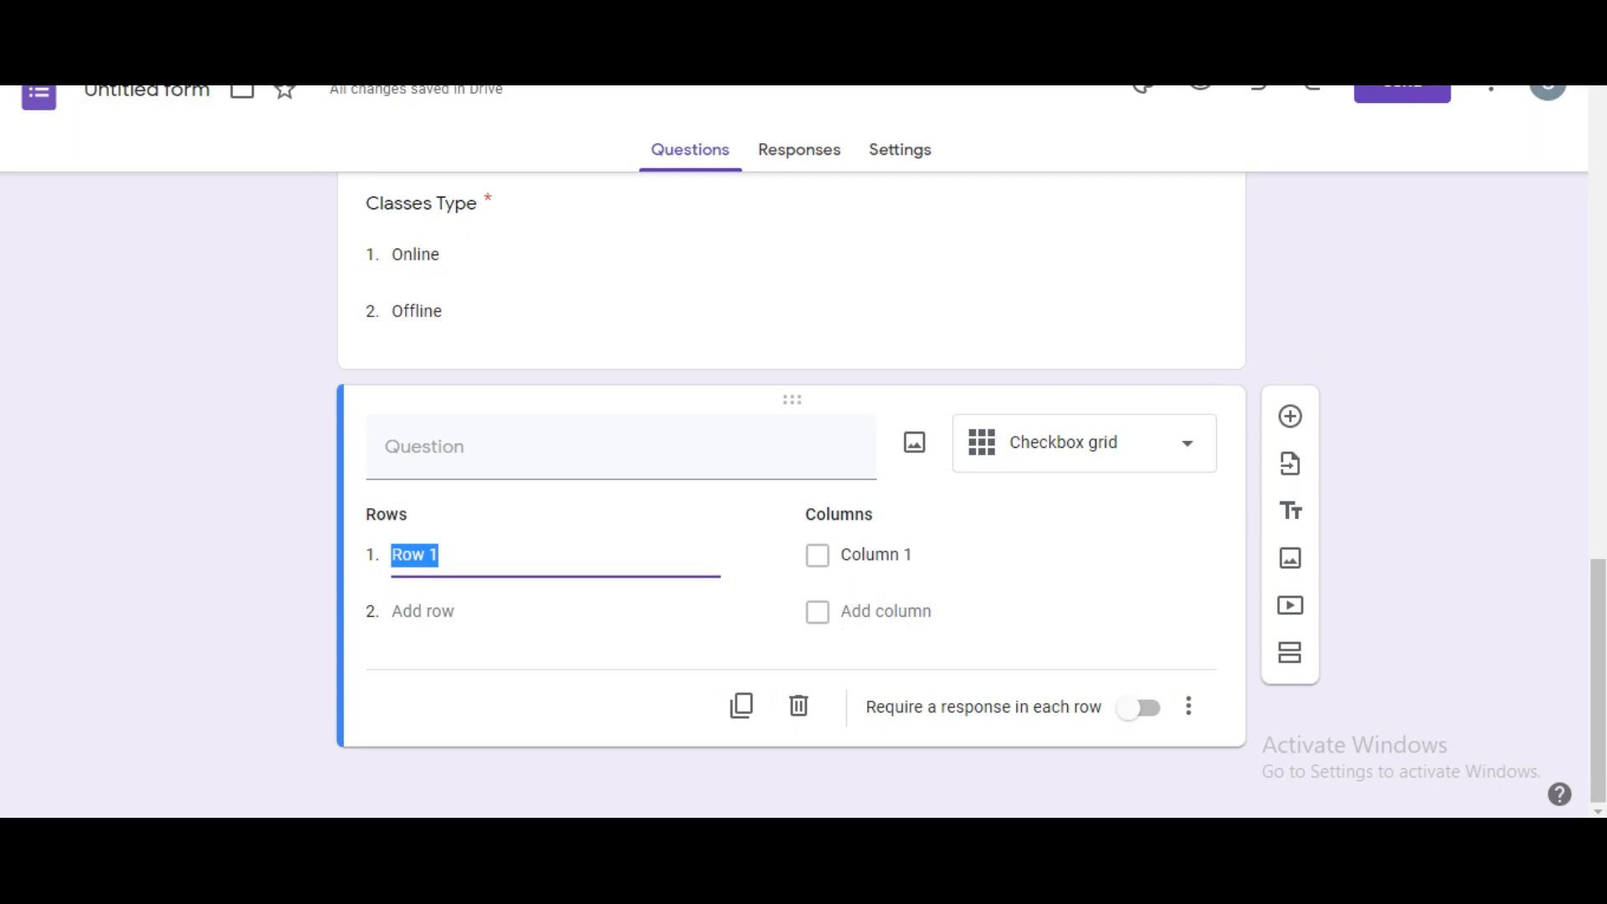
Step: Change the blank question's answer type to Time, and delete the question from the form
left_click(1085, 443)
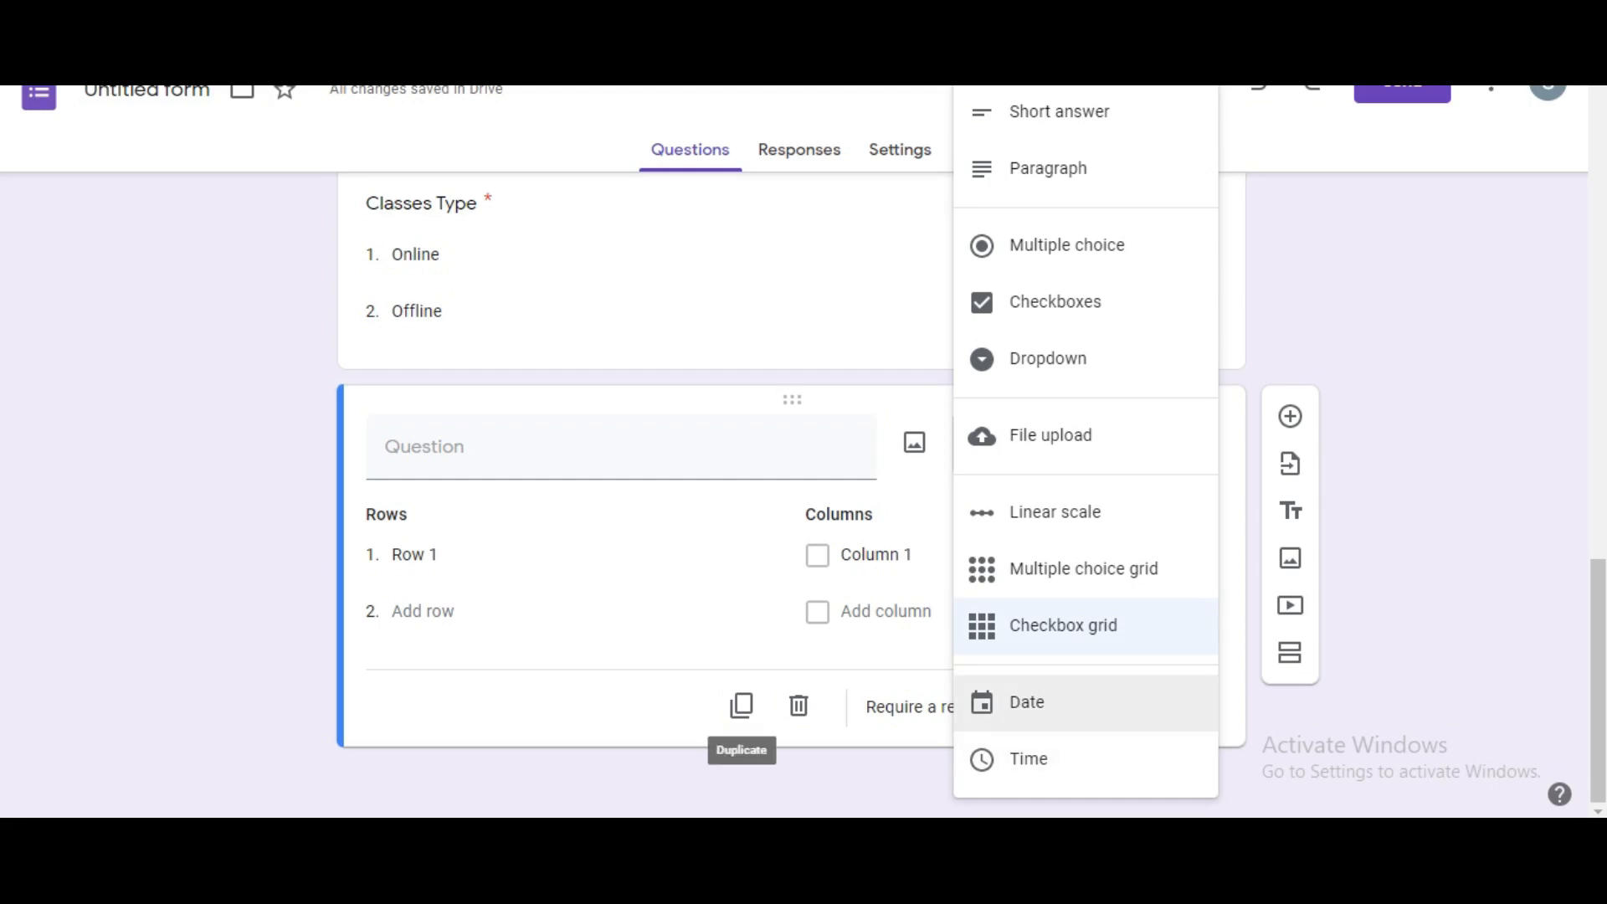
scroll(791, 494, "up", 15)
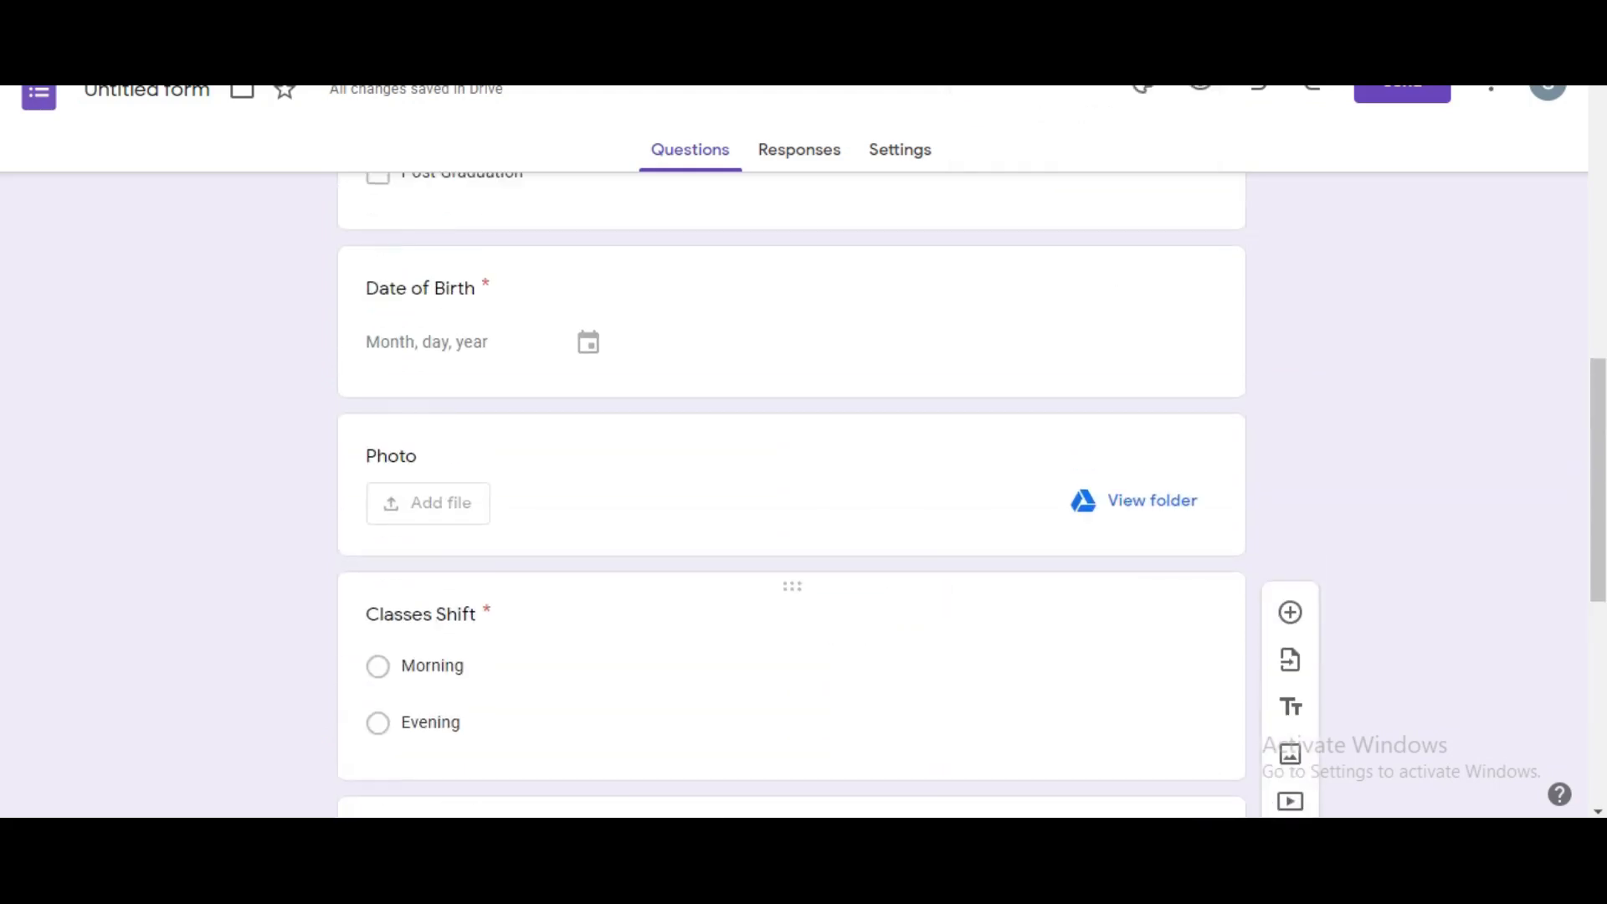
scroll(791, 494, "up", 2)
scroll(791, 494, "down", 8)
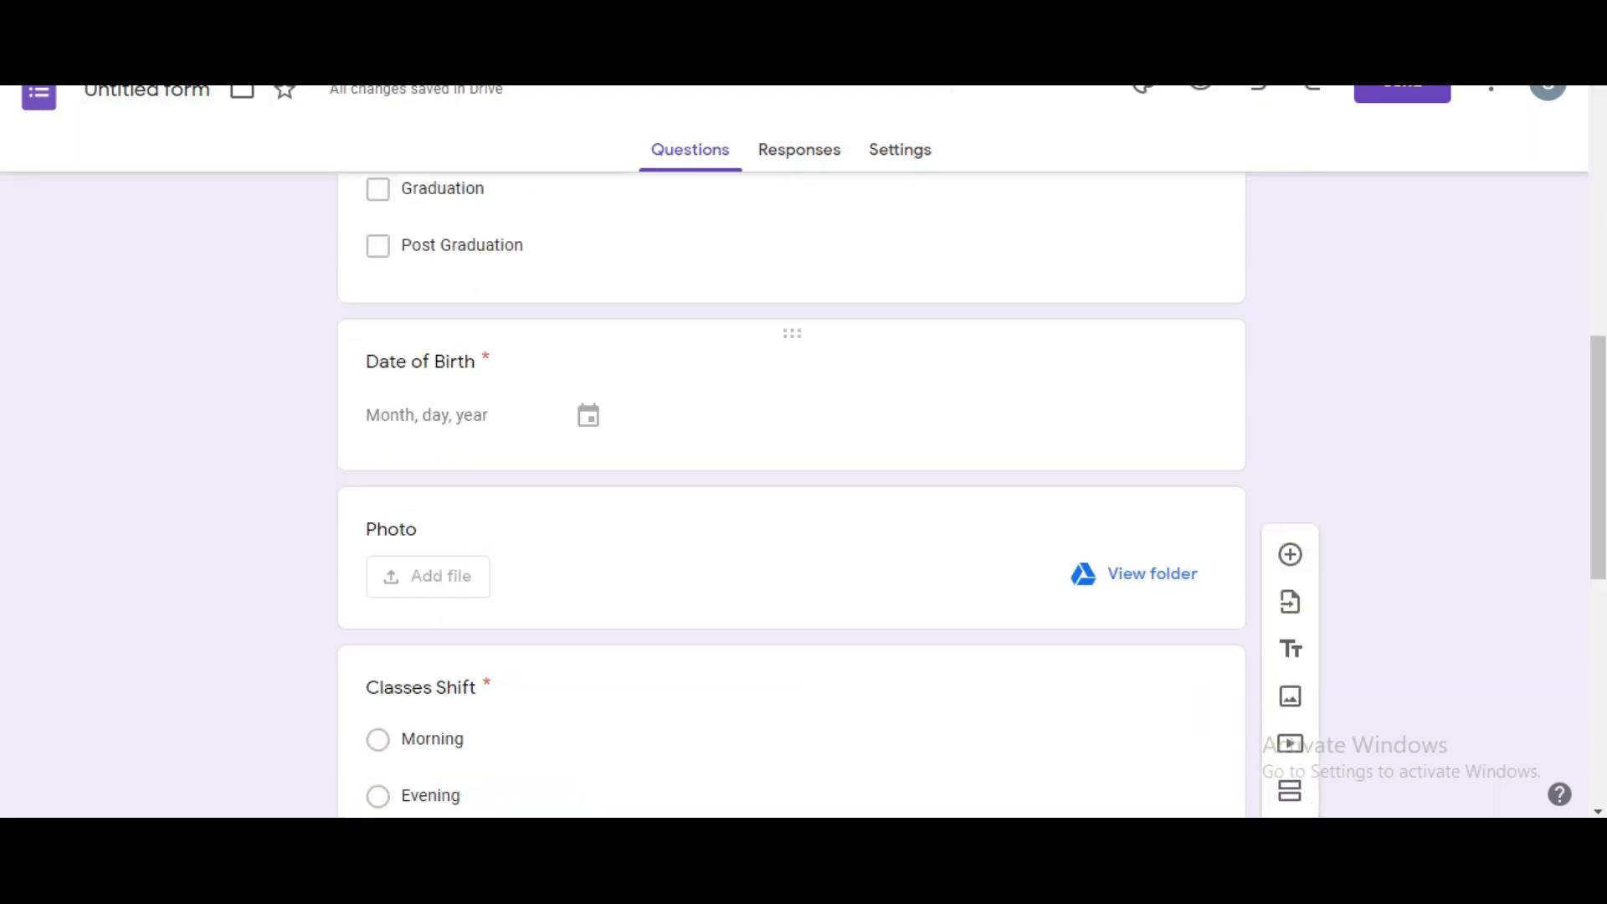
scroll(791, 494, "down", 6)
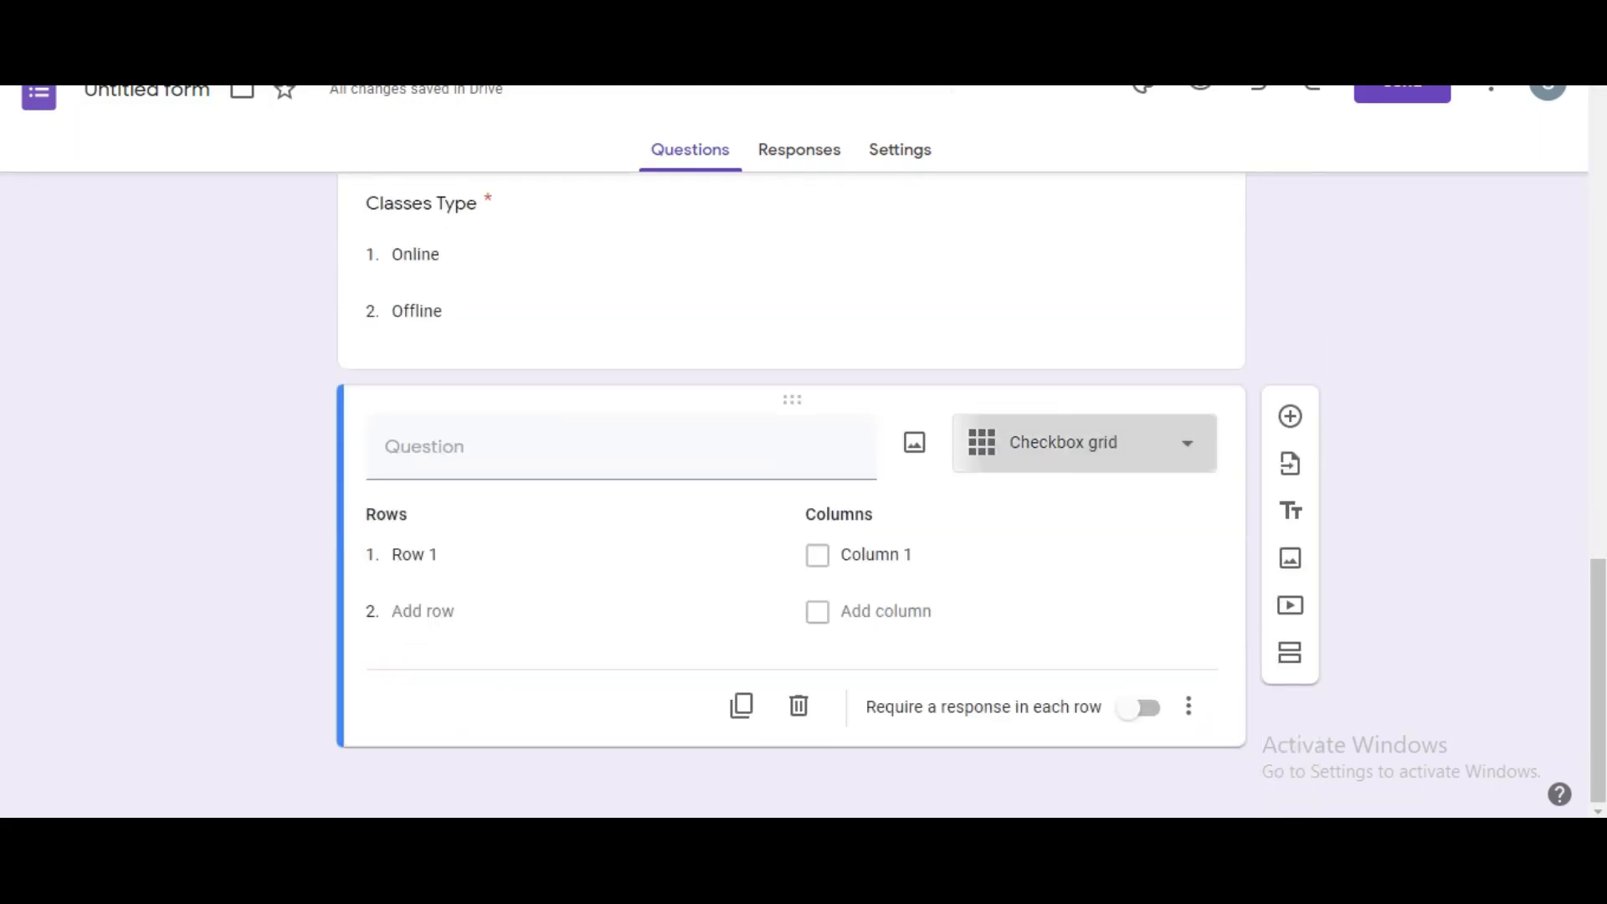
left_click(1114, 443)
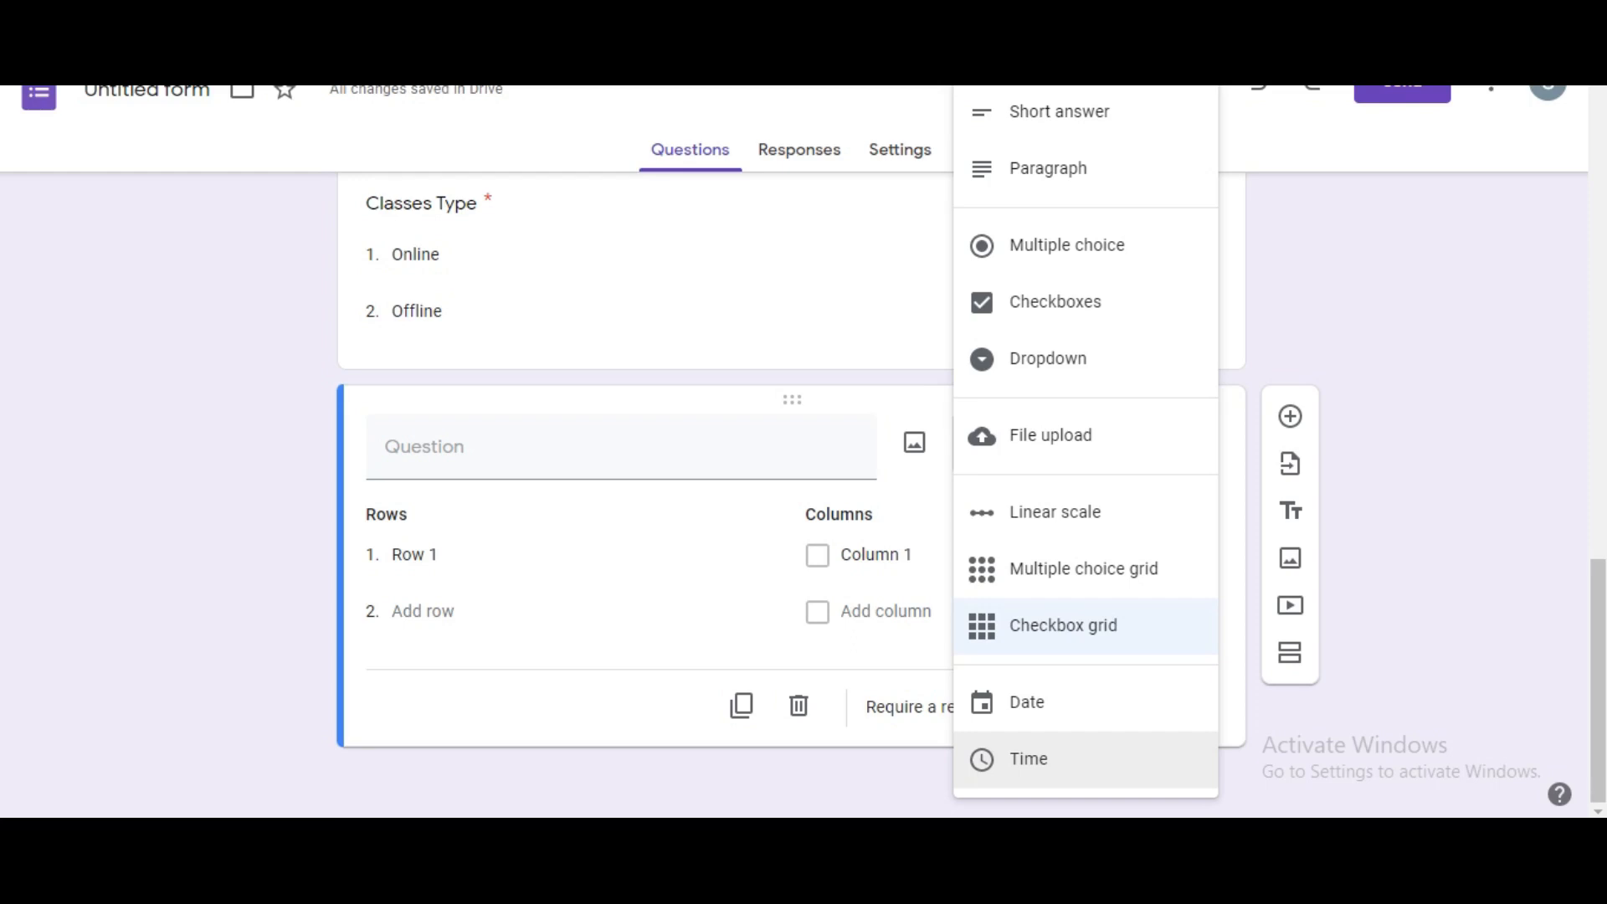
left_click(1054, 758)
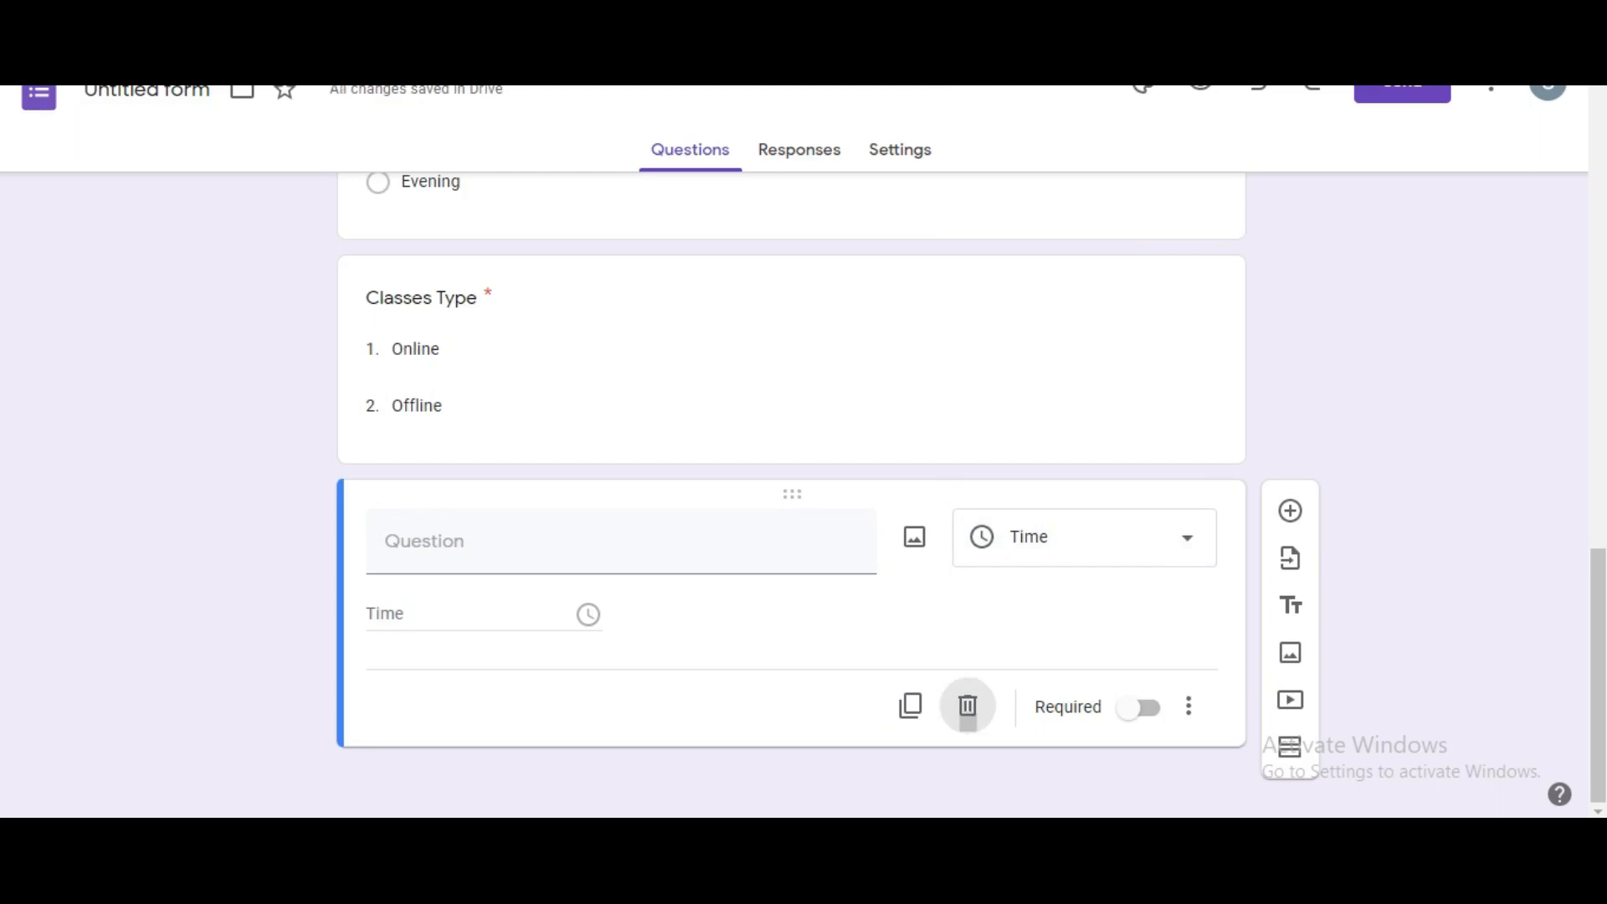
left_click(967, 706)
Step: Open the theme's header image chooser and browse the Work and School images and the upload and photo sources
scroll(845, 653, "up", 5)
scroll(791, 494, "up", 10)
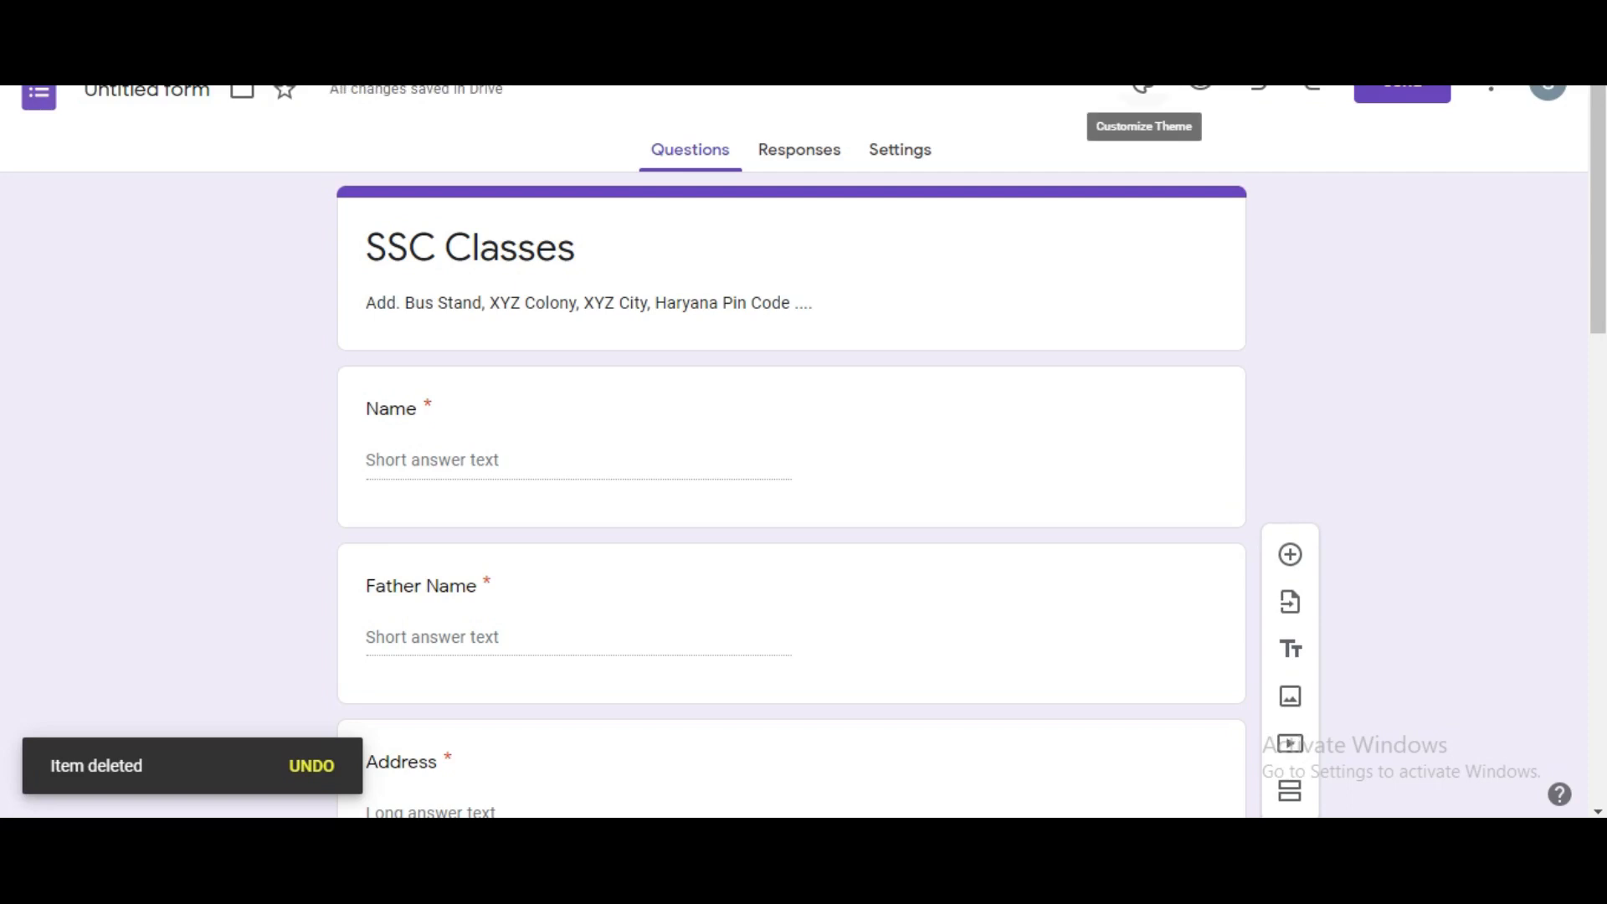
left_click(1143, 83)
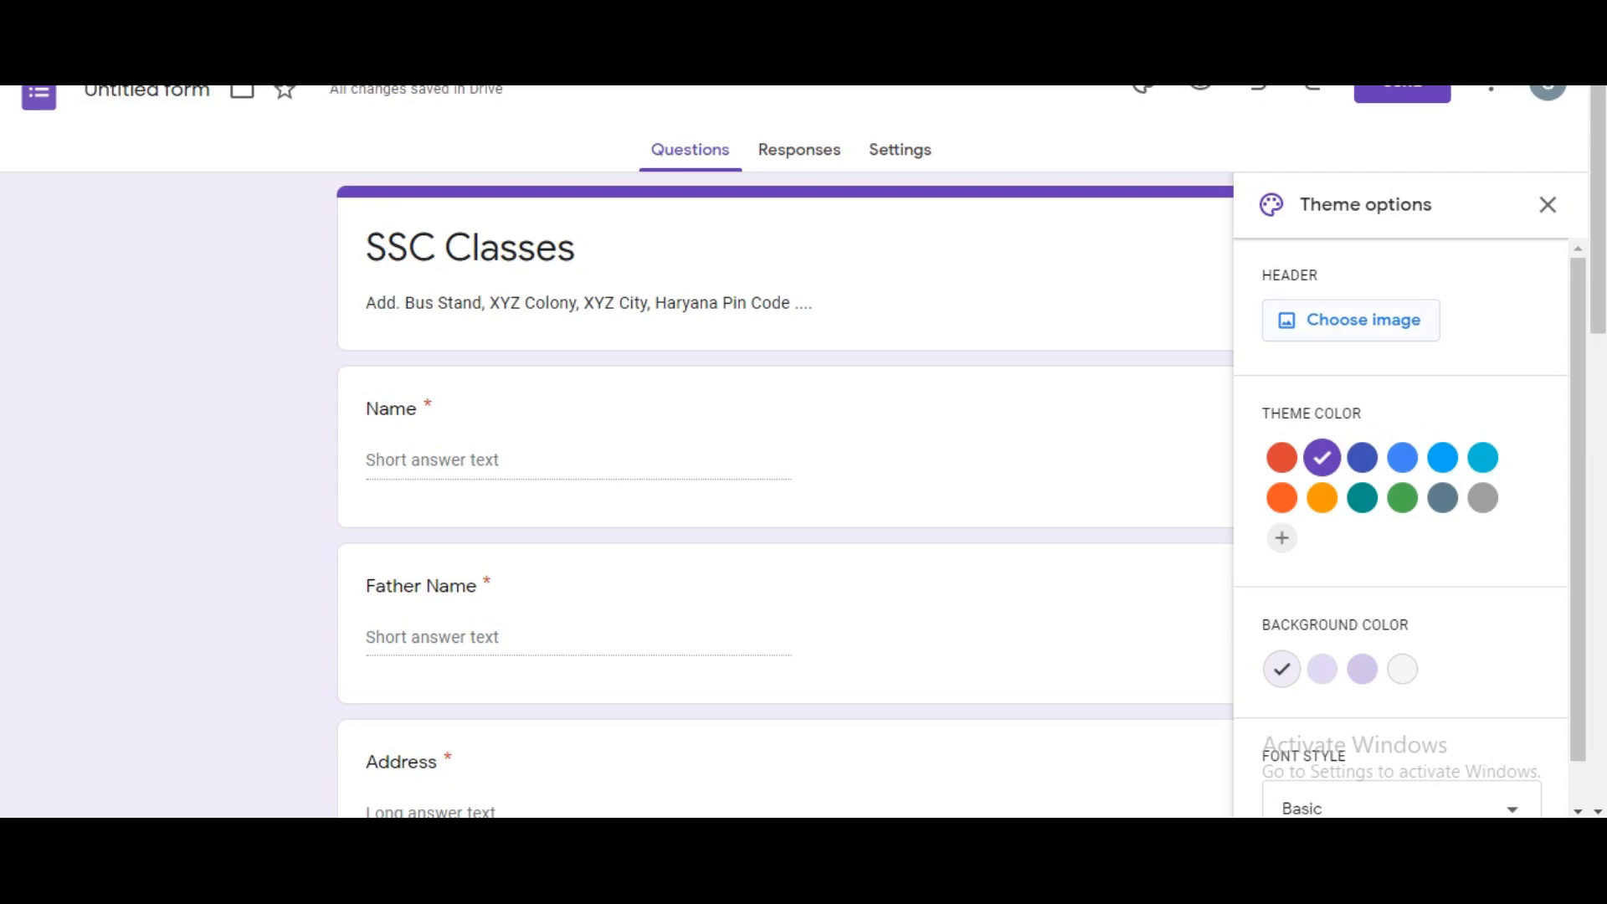
left_click(1351, 320)
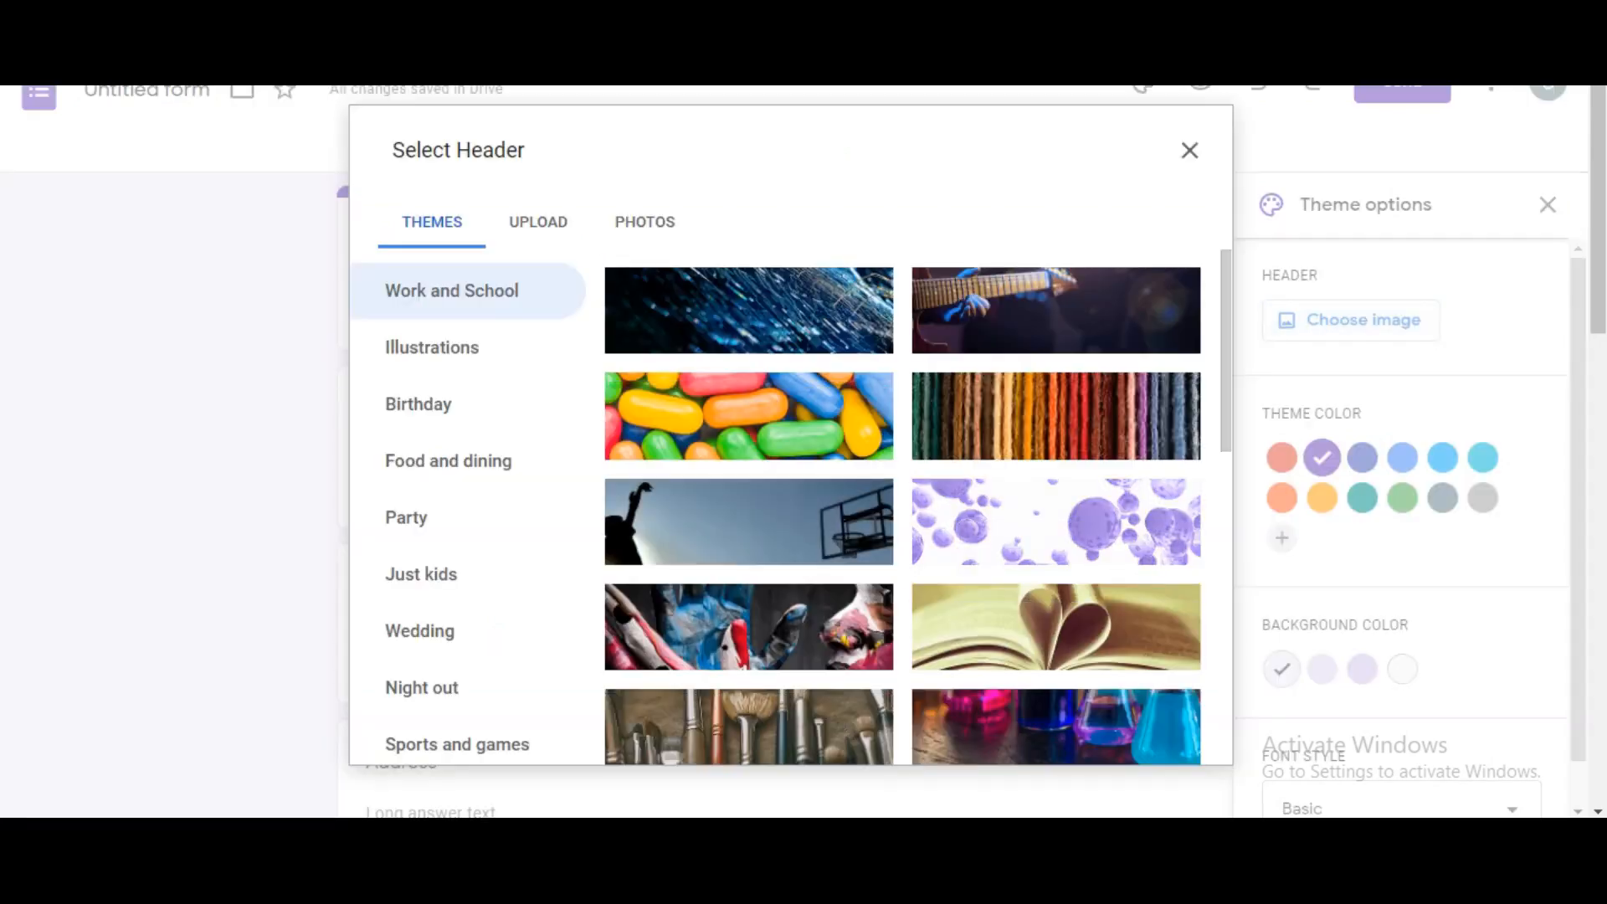
scroll(902, 505, "down", 10)
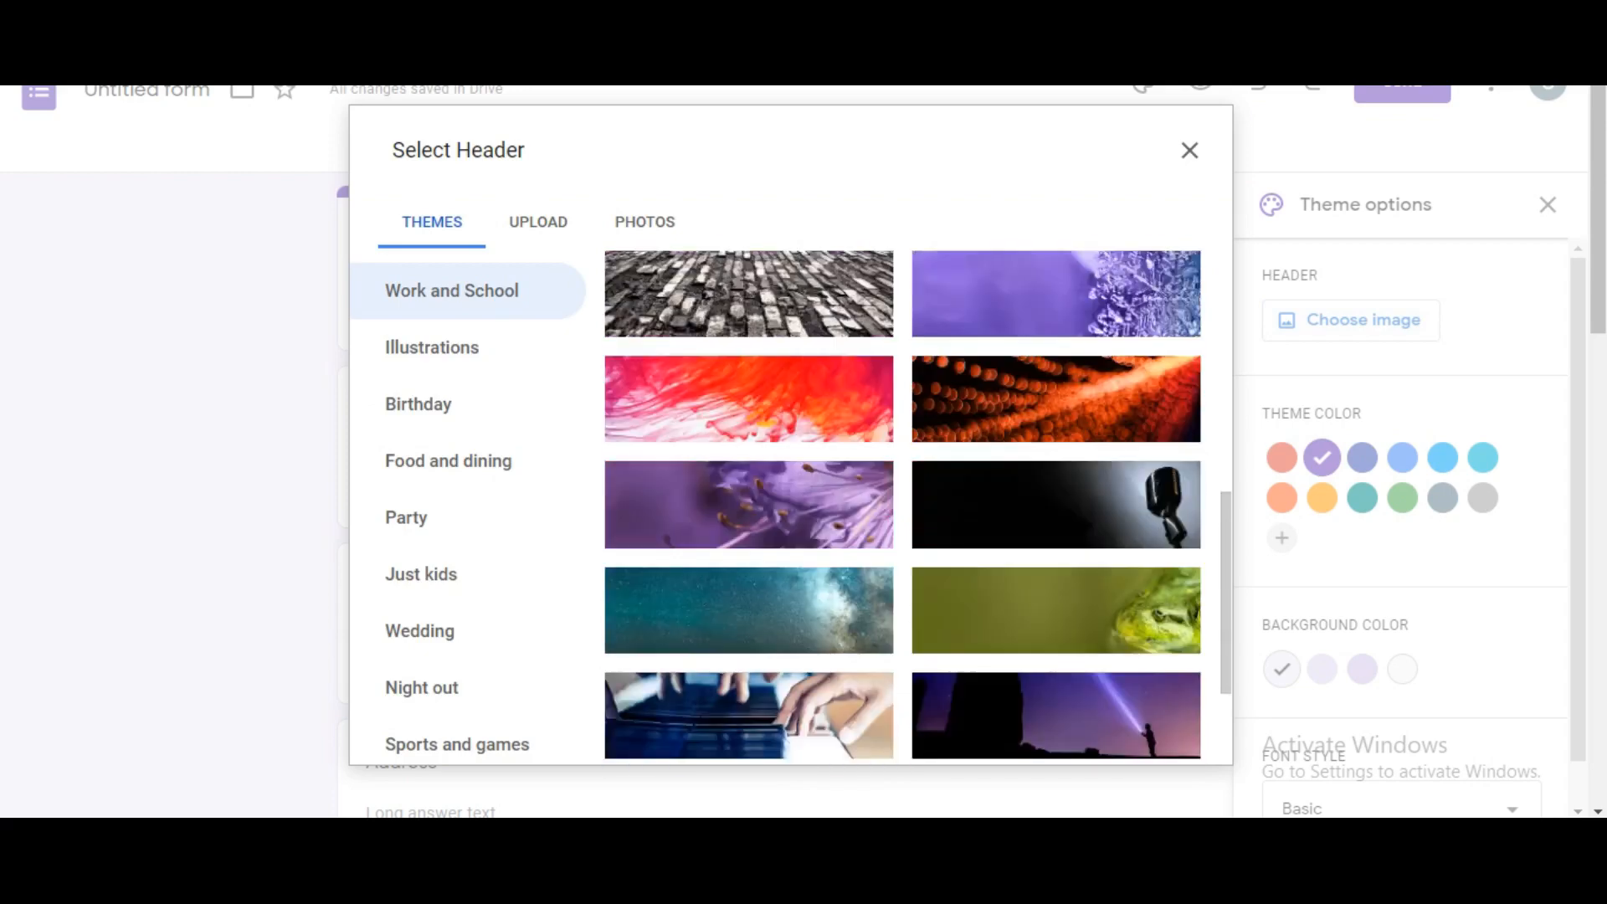
scroll(902, 506, "down", 7)
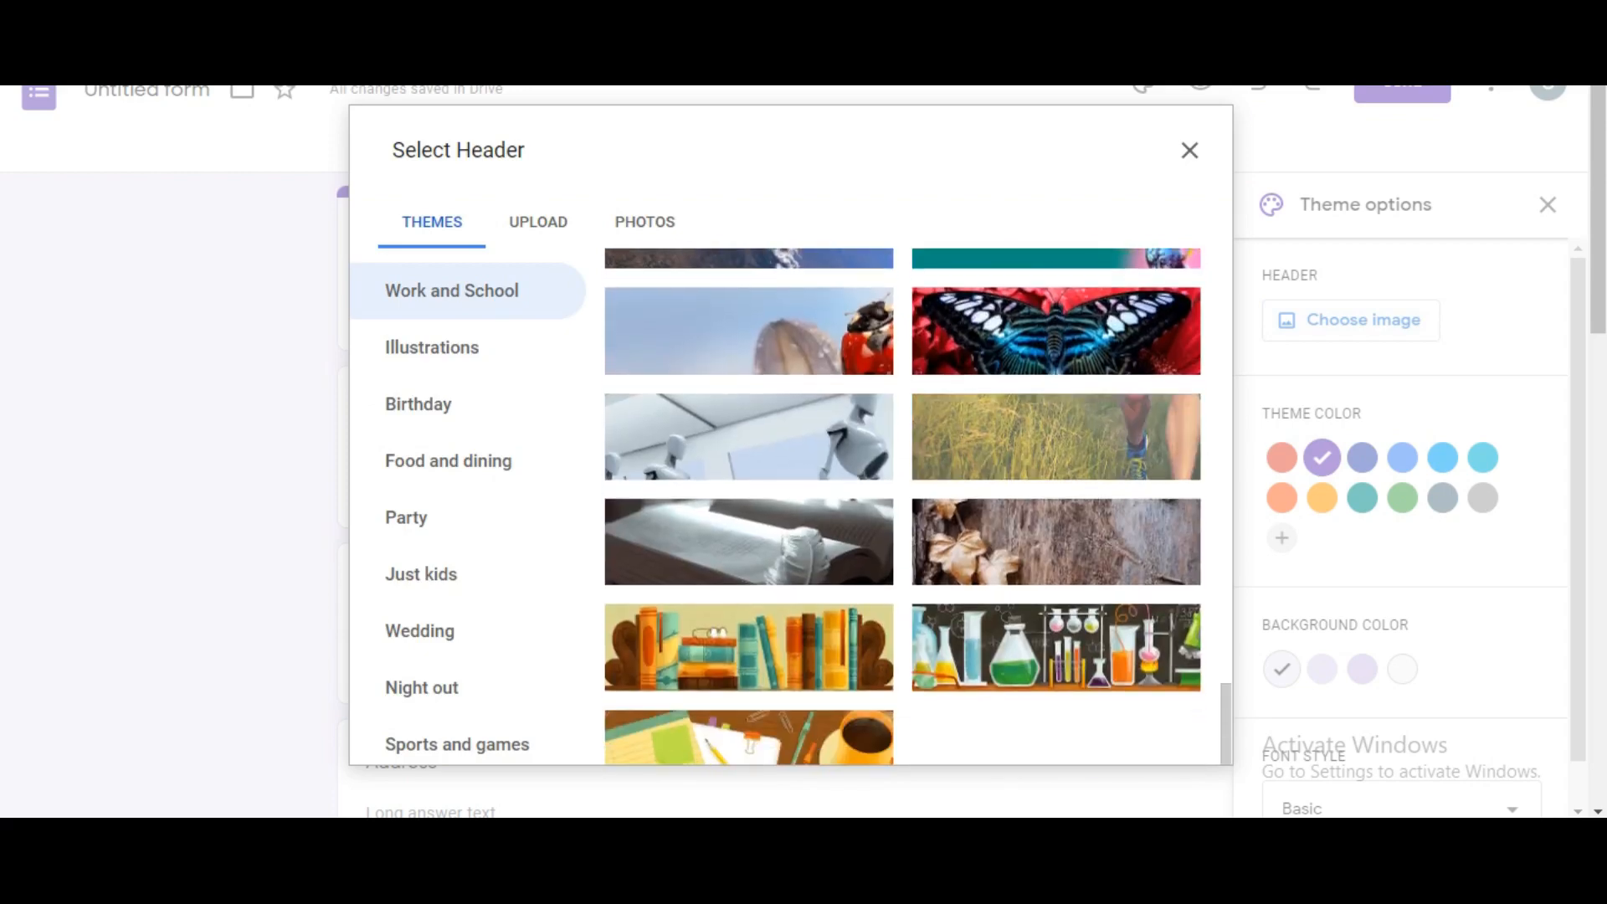
scroll(902, 505, "down", 3)
scroll(903, 505, "up", 7)
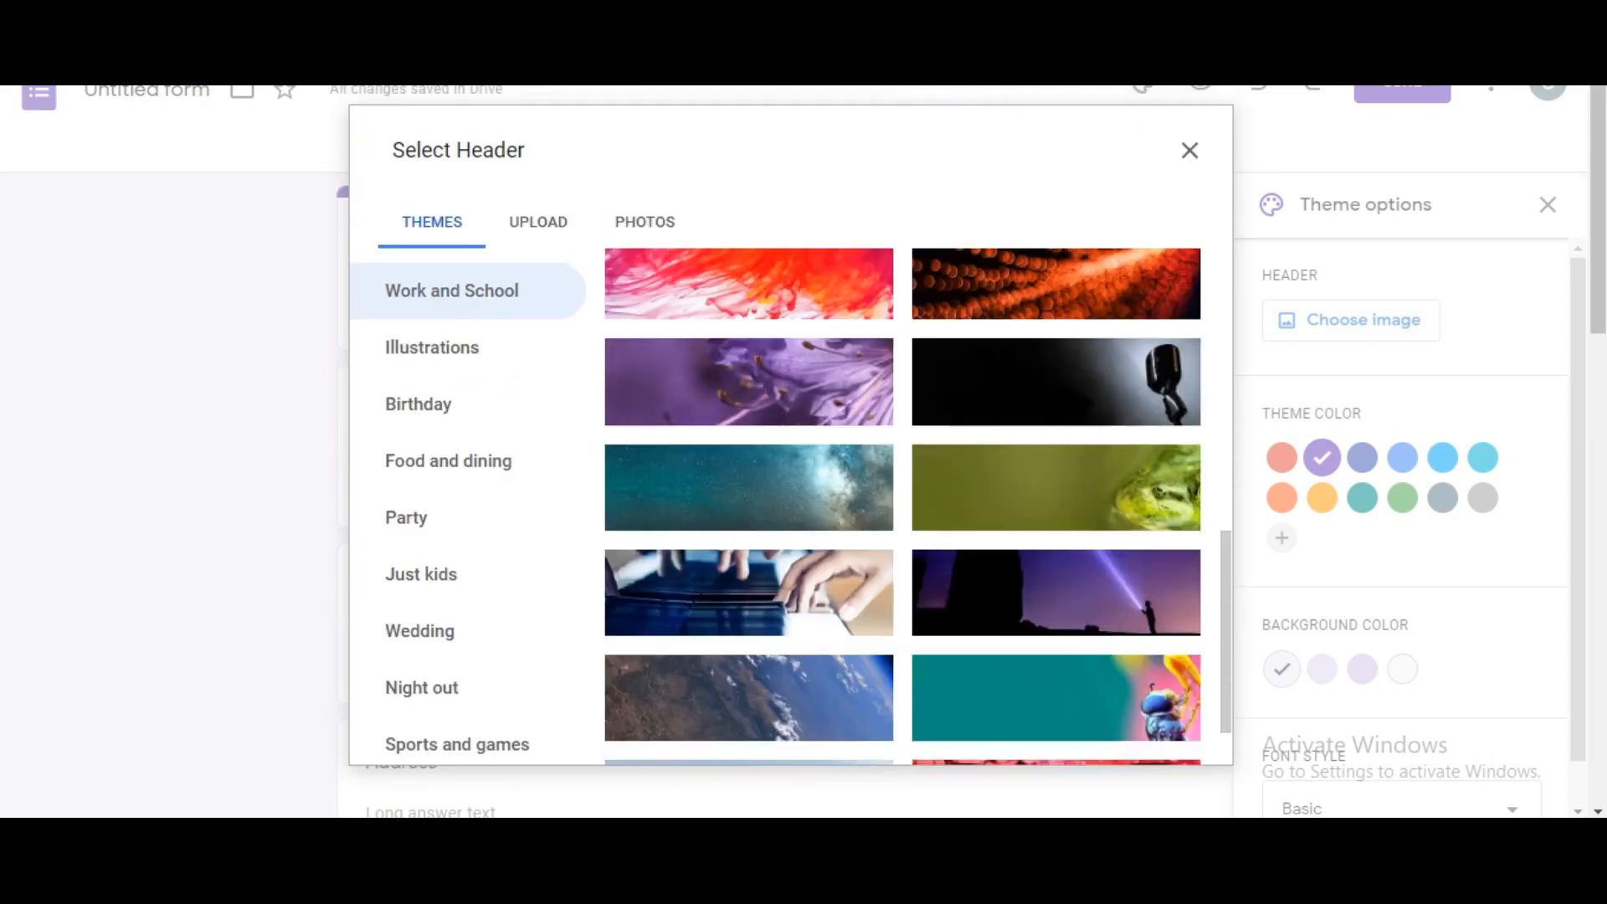
scroll(902, 506, "up", 5)
left_click(539, 221)
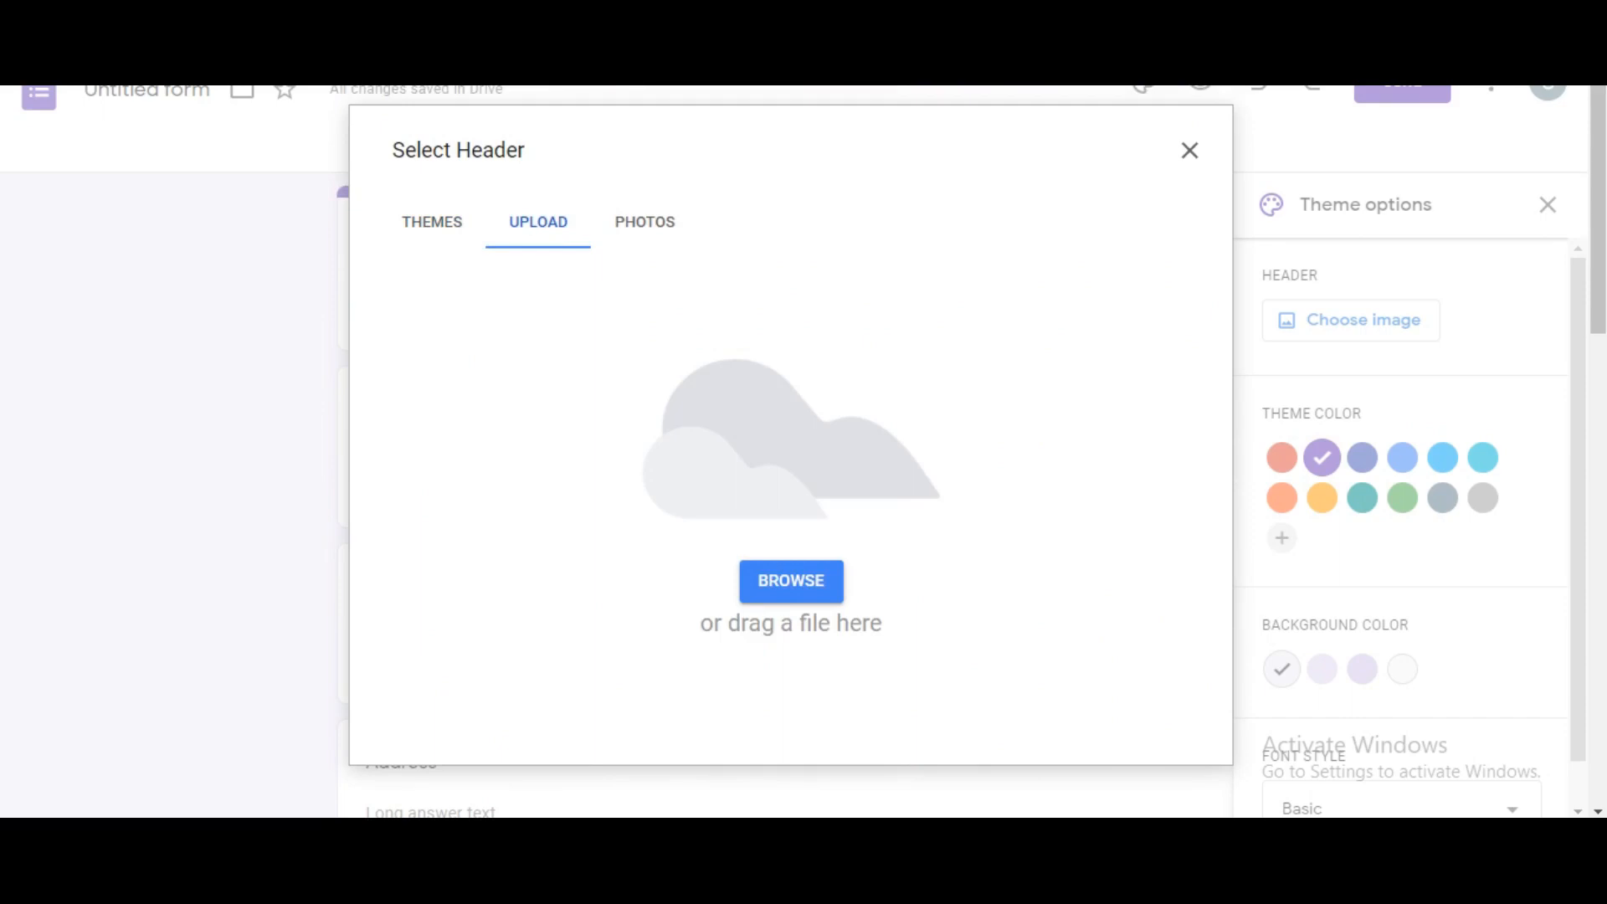
left_click(644, 221)
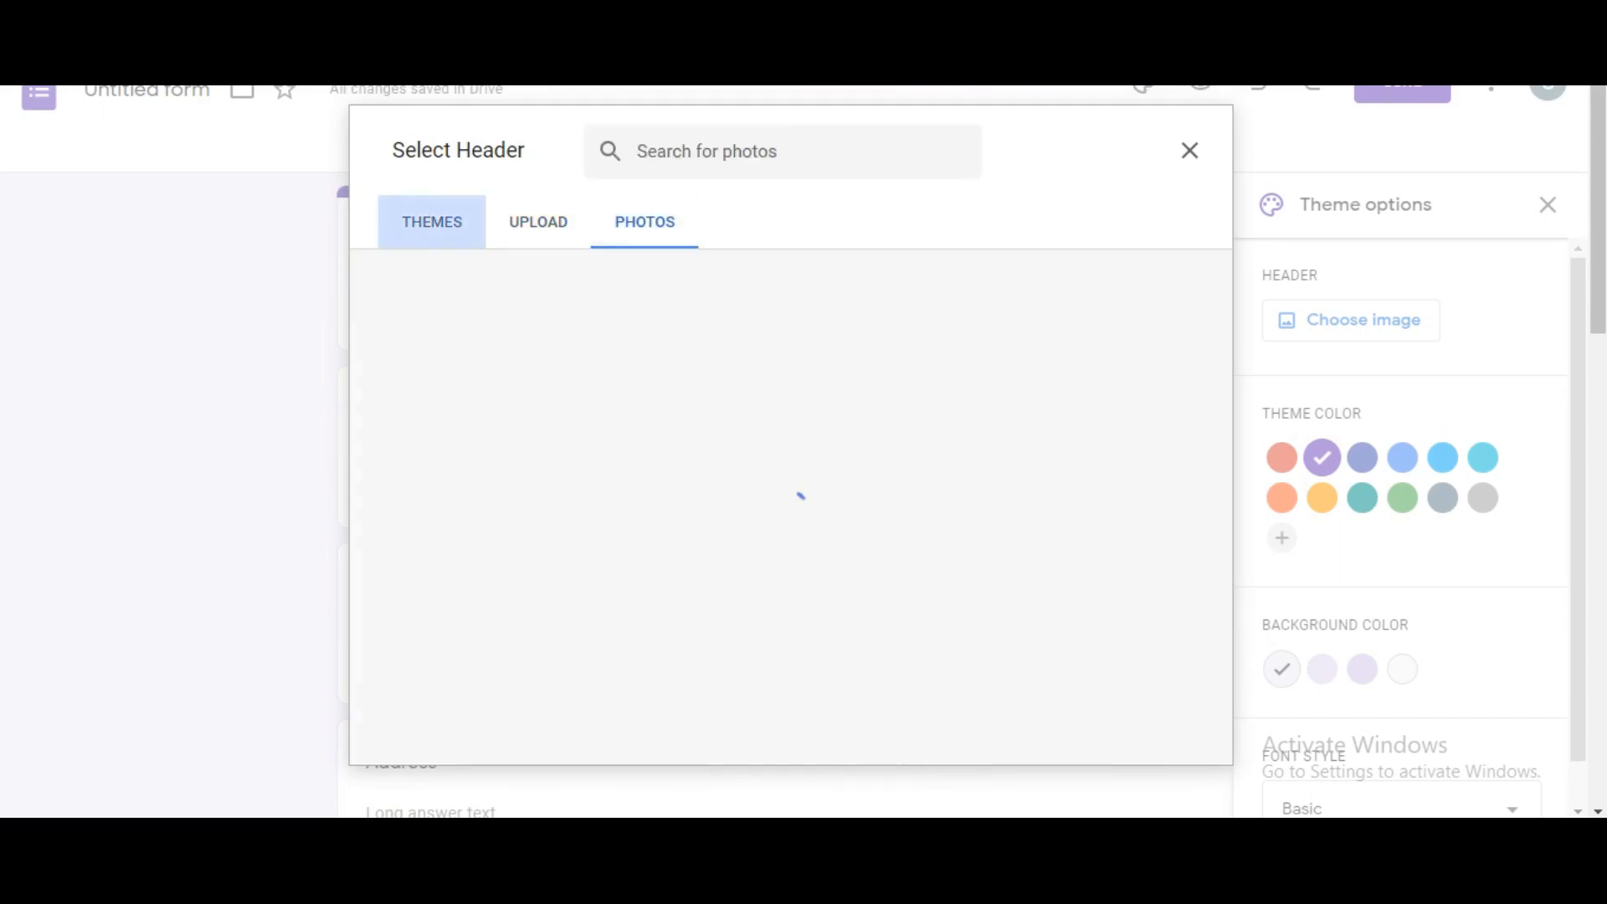
Step: Insert the Work and School image of an open book with heart-shaped pages as the form header
left_click(432, 221)
scroll(902, 506, "down", 3)
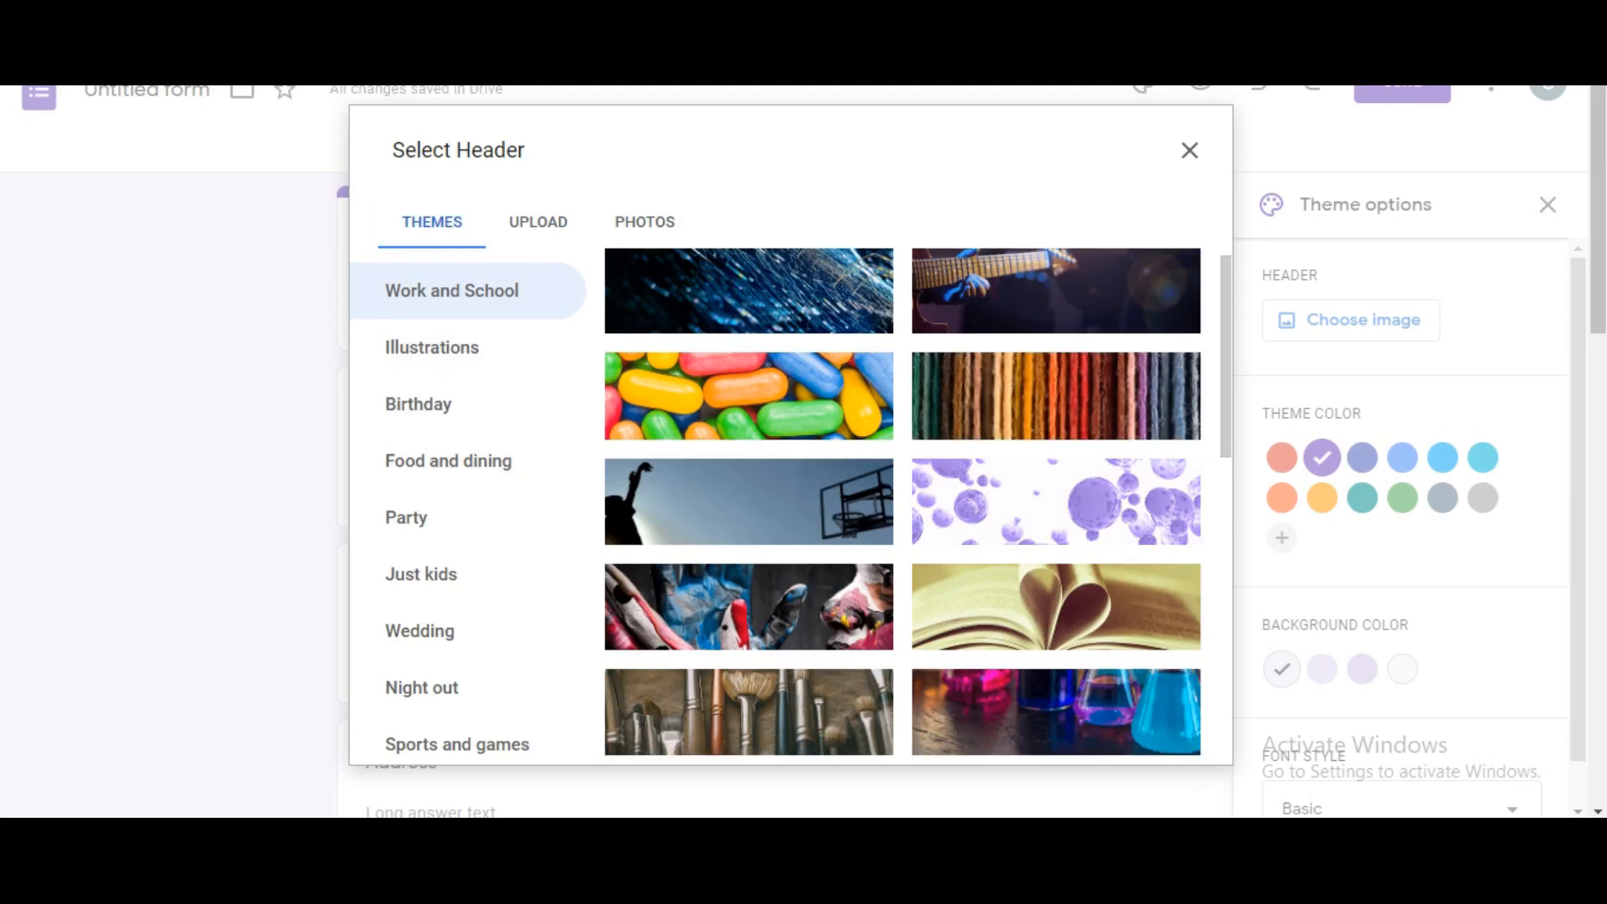
scroll(902, 506, "down", 1)
scroll(902, 506, "up", 1)
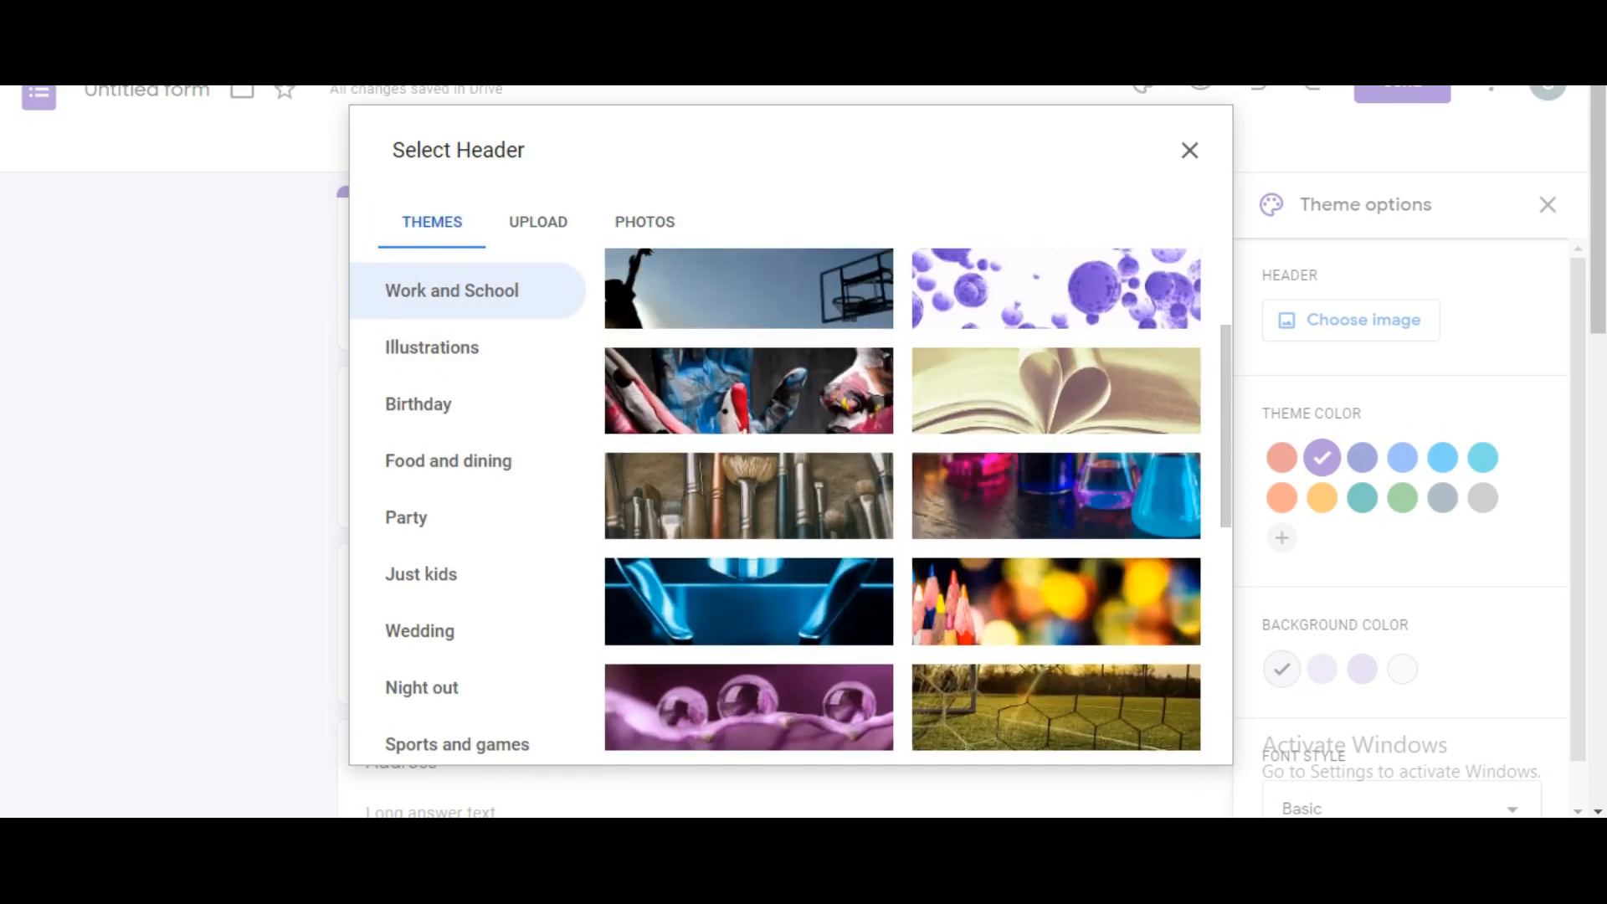
left_click(1056, 391)
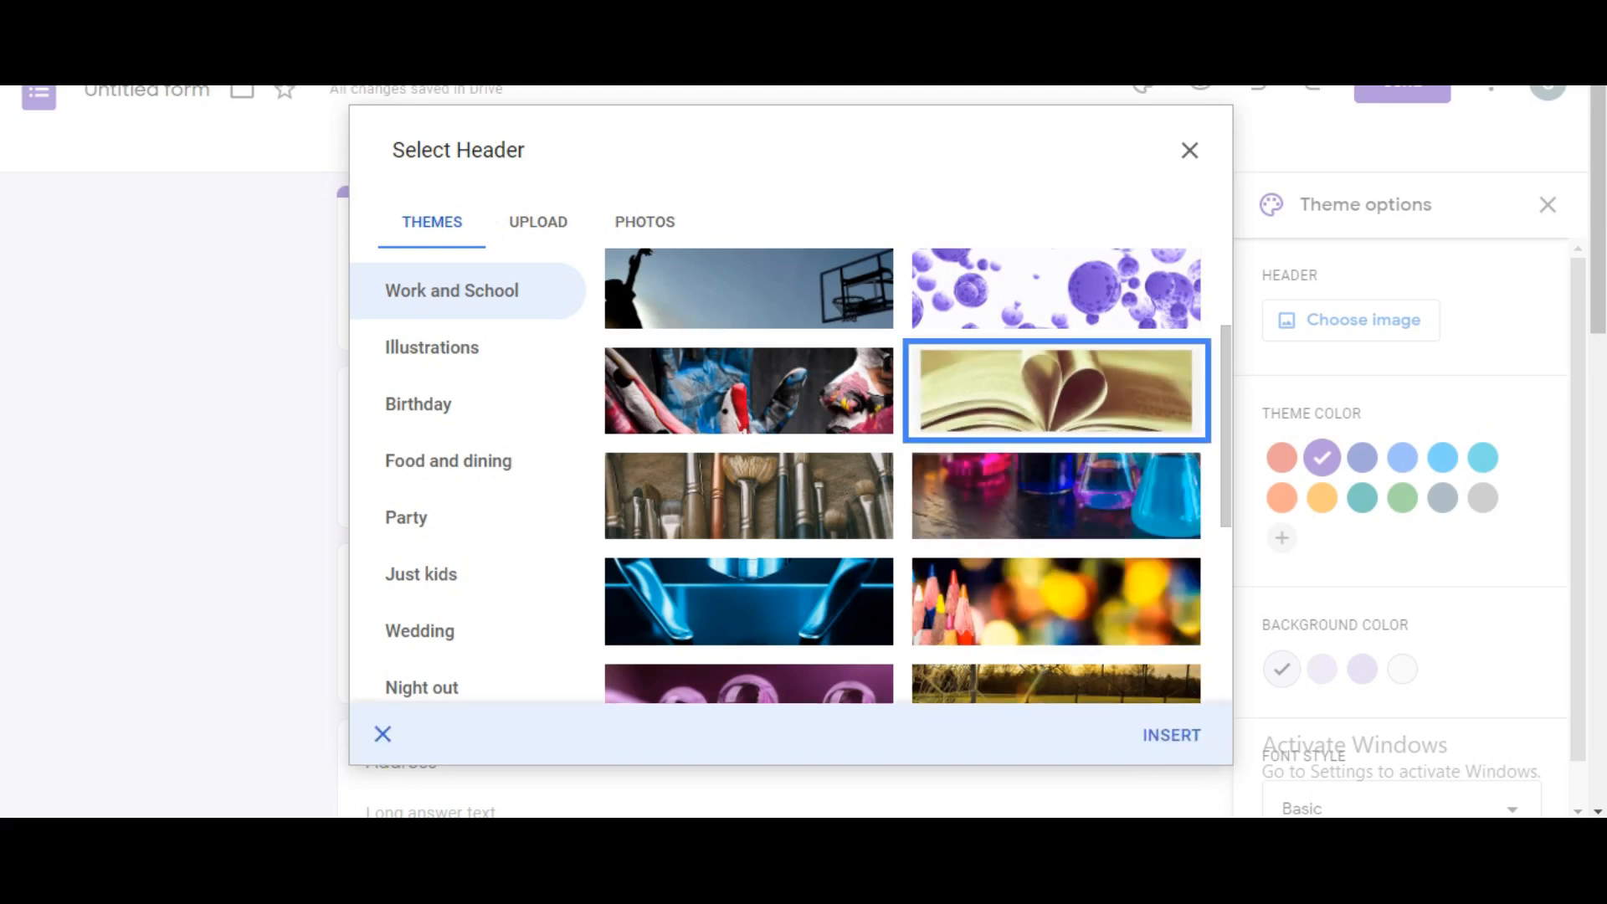
left_click(1171, 735)
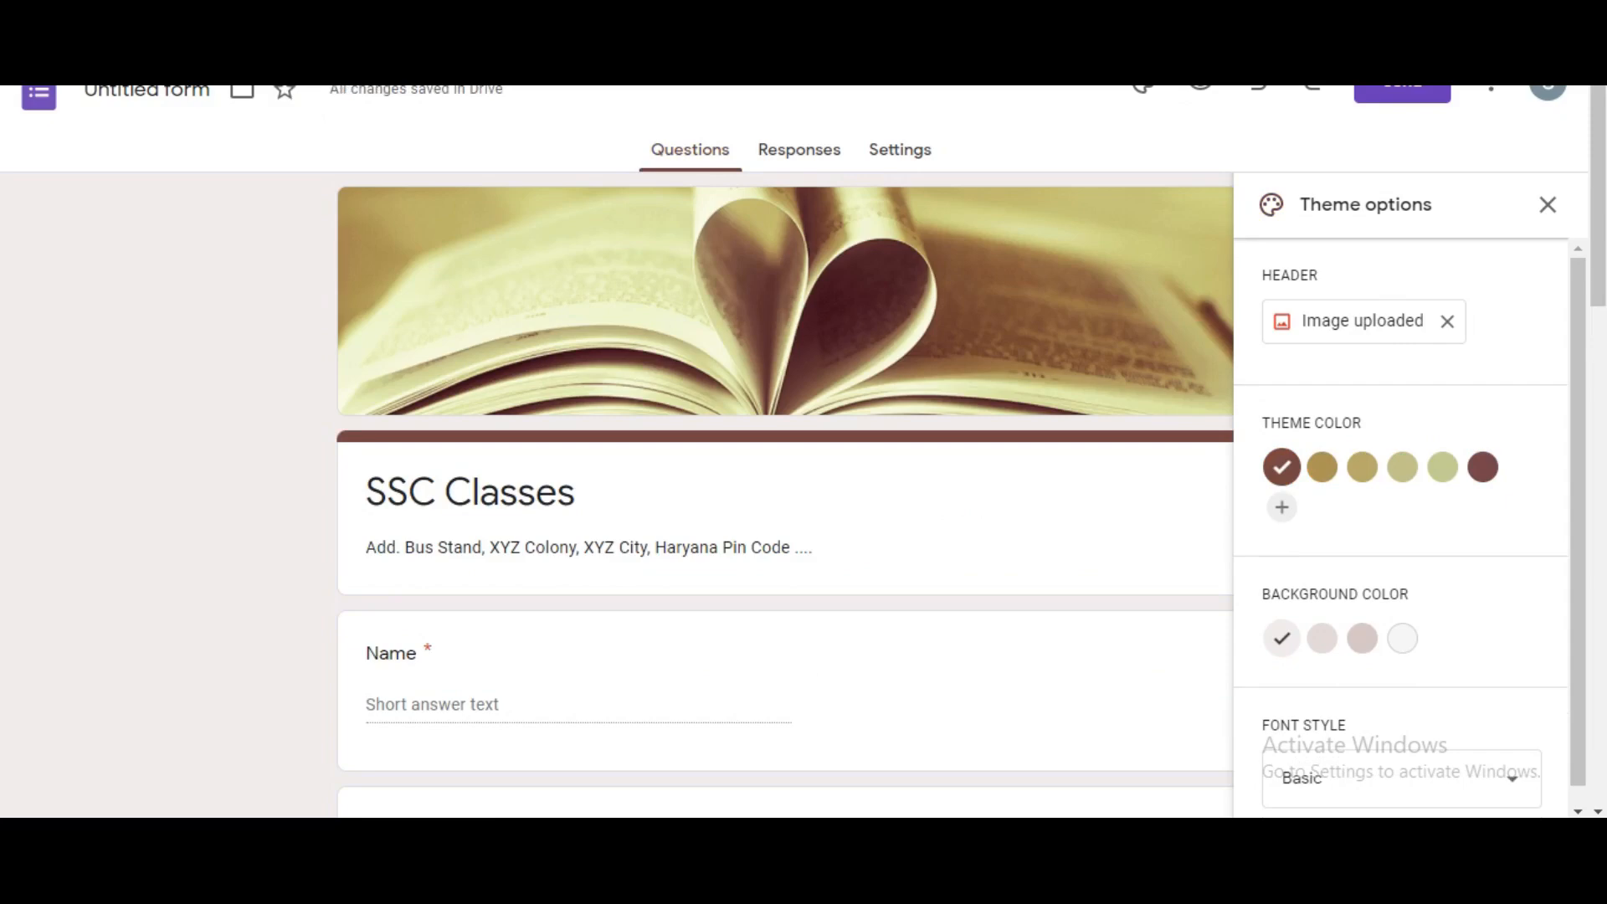
Step: Set the form's theme color to the golden brown #ac9356
scroll(1400, 531, "down", 1)
left_click(946, 494)
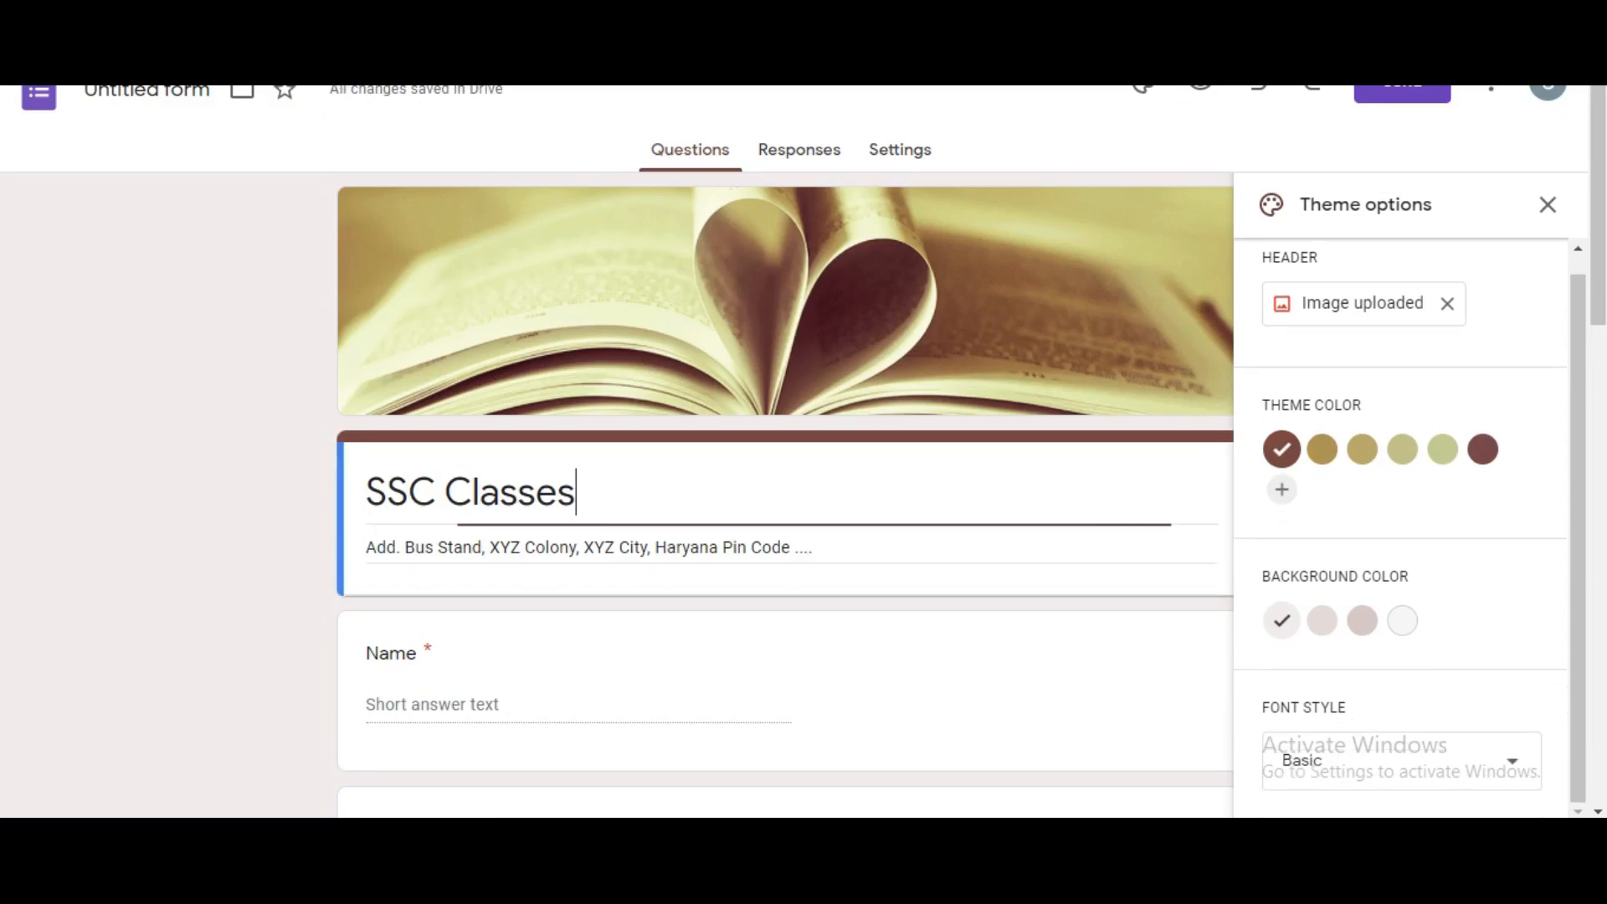
scroll(1443, 449, "down", 2)
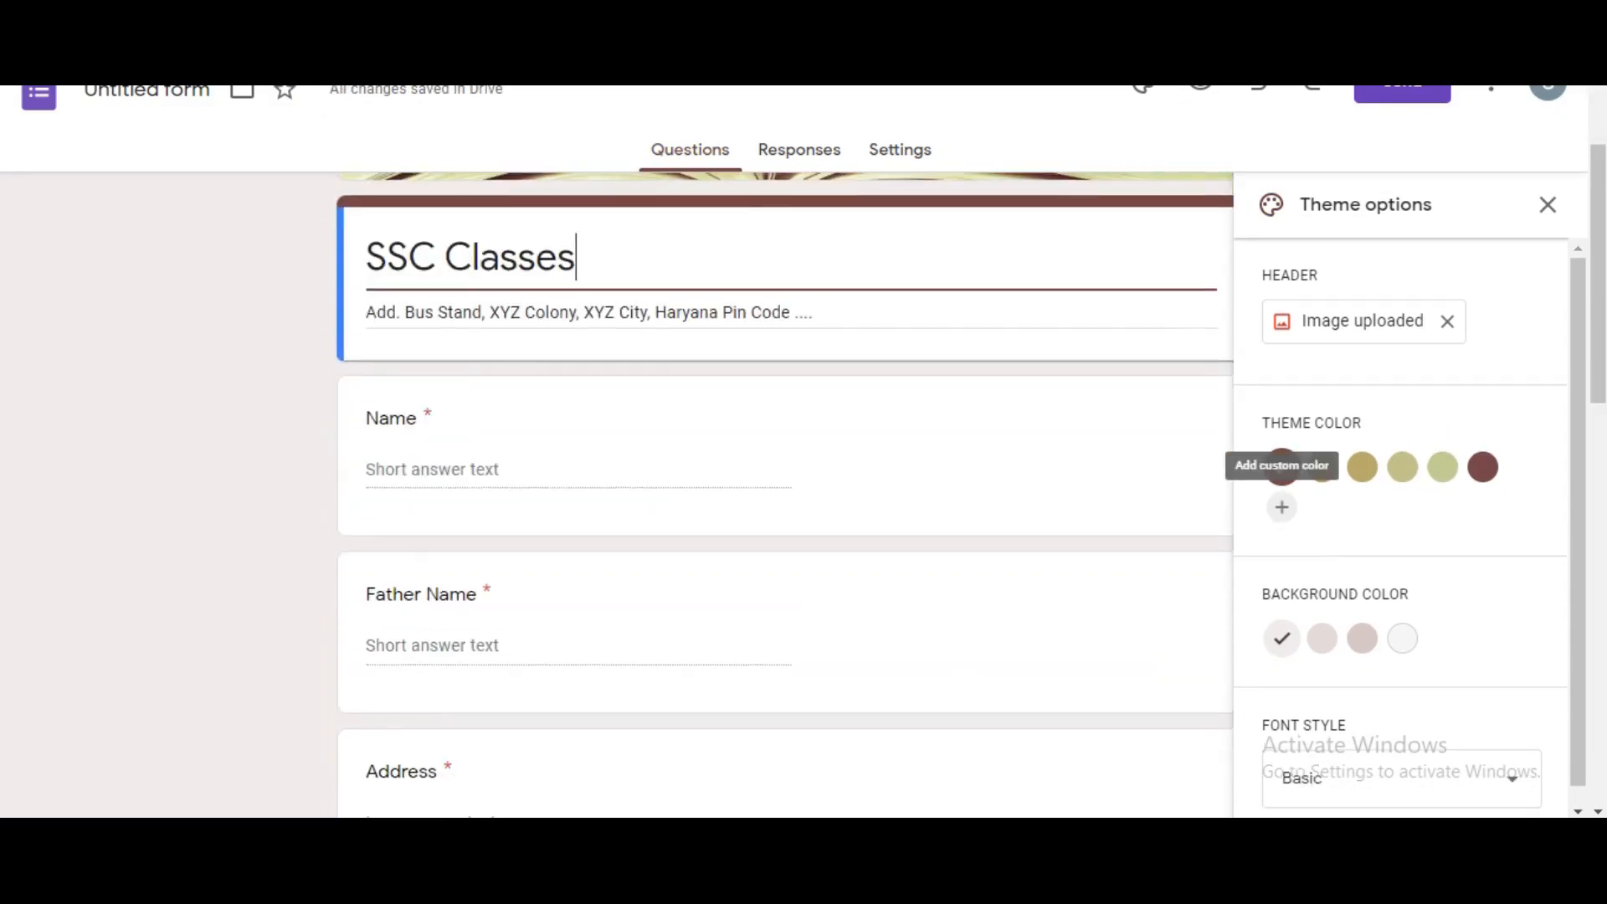
scroll(1281, 489, "up", 3)
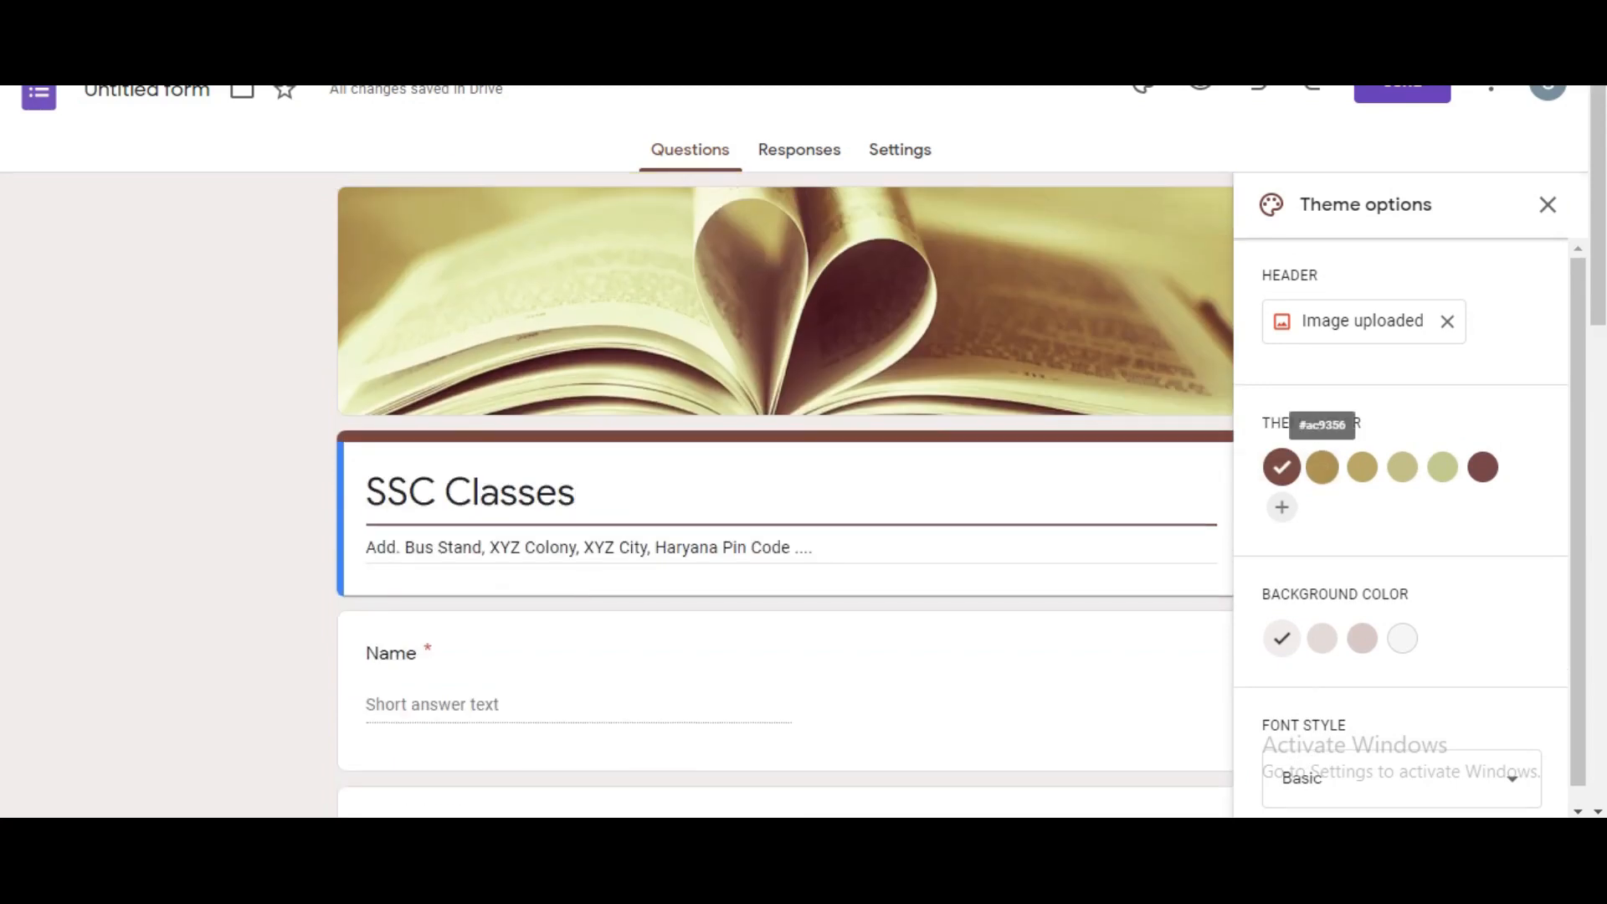
left_click(1322, 467)
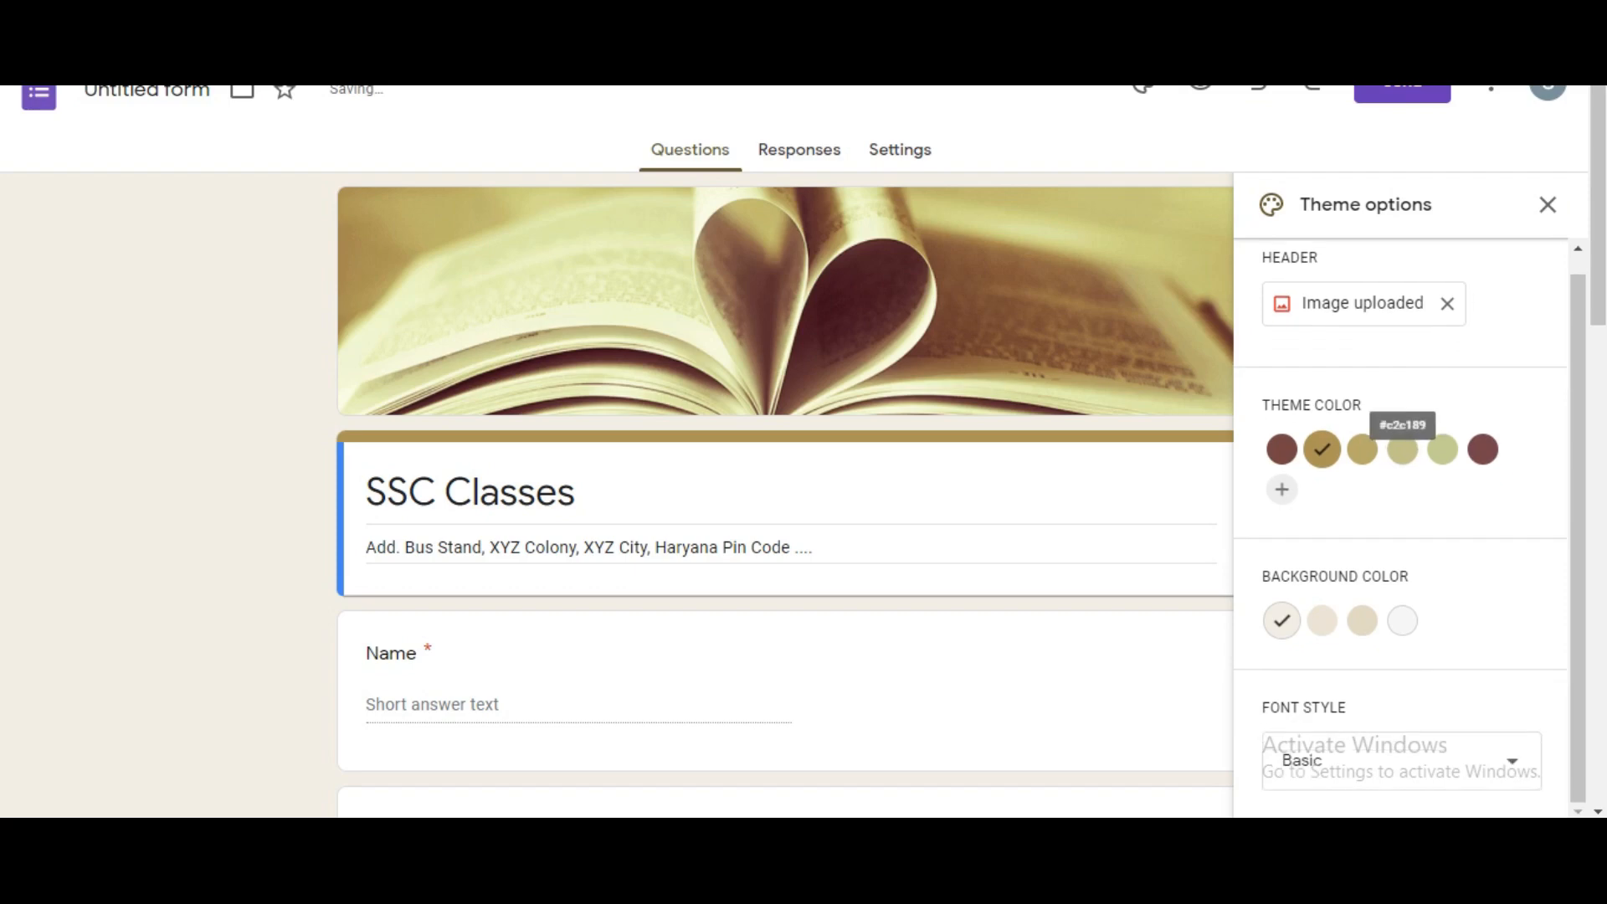
Step: Add the custom green #45d82b as the form's theme color
left_click(1281, 508)
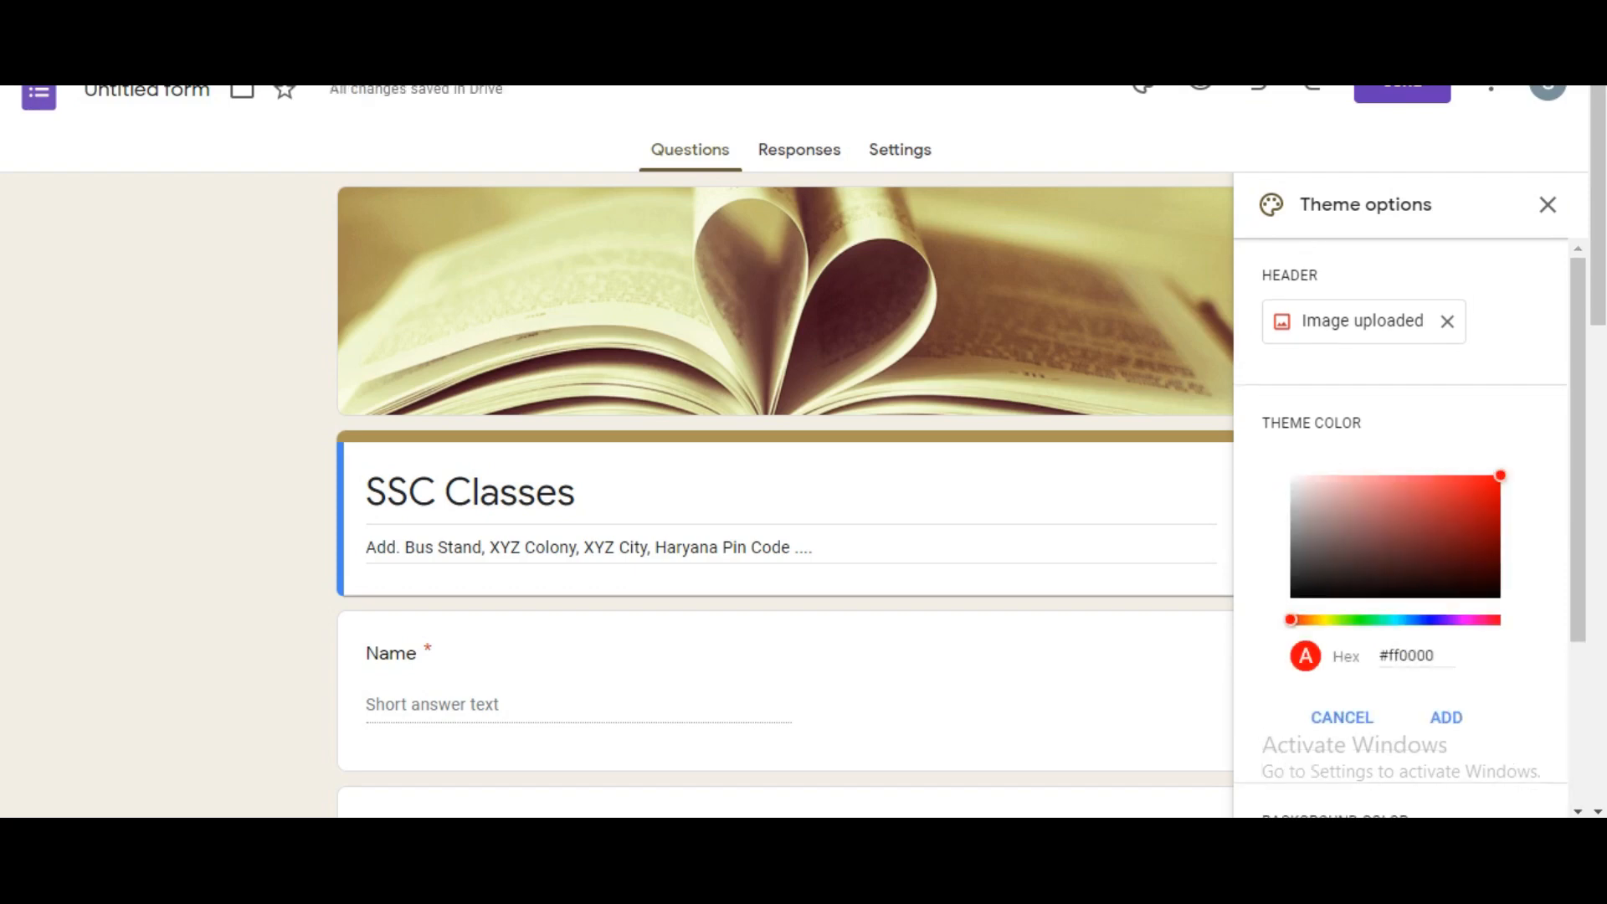
left_click(1355, 620)
left_click(1458, 494)
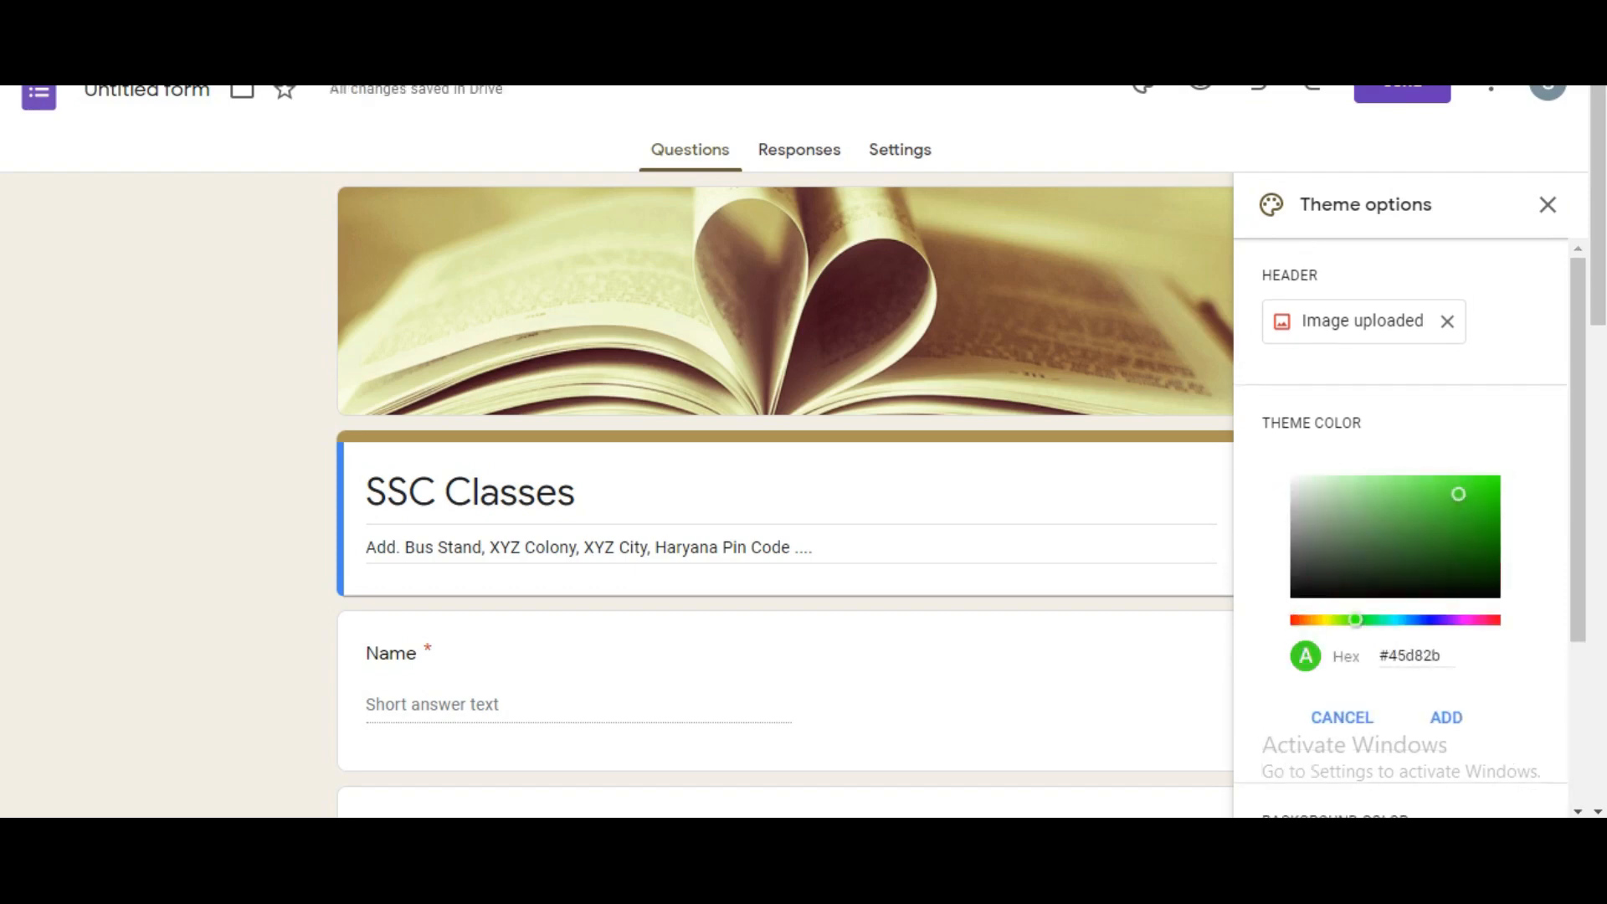
left_click(1446, 717)
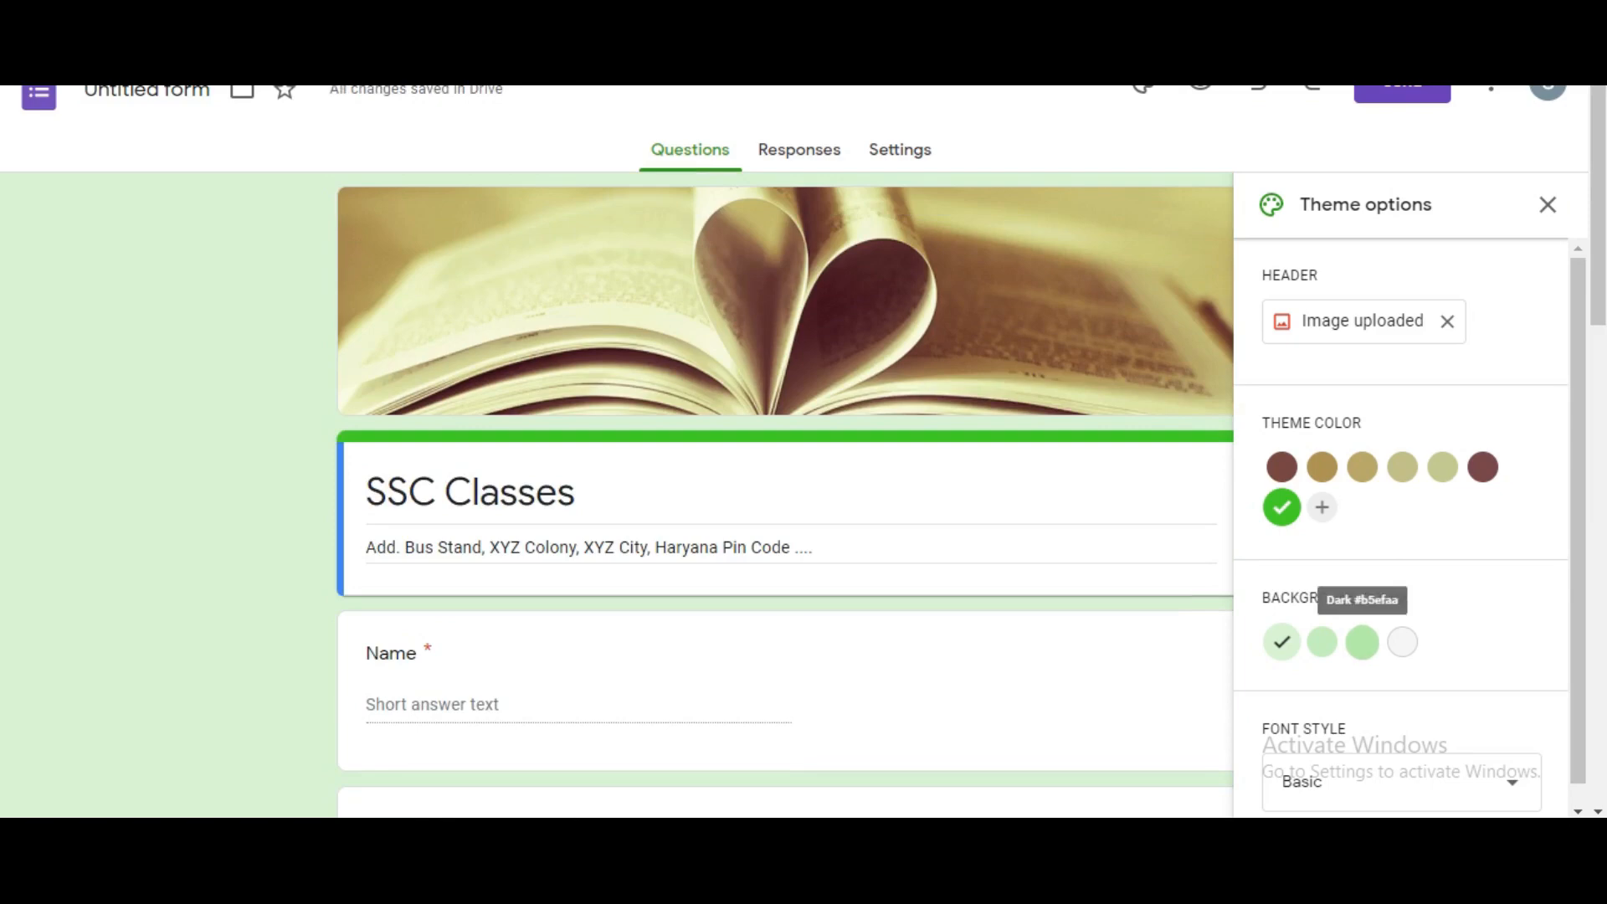
Step: Compare the gray and green background shades and set the form's background color to the dark green shade
left_click(1402, 642)
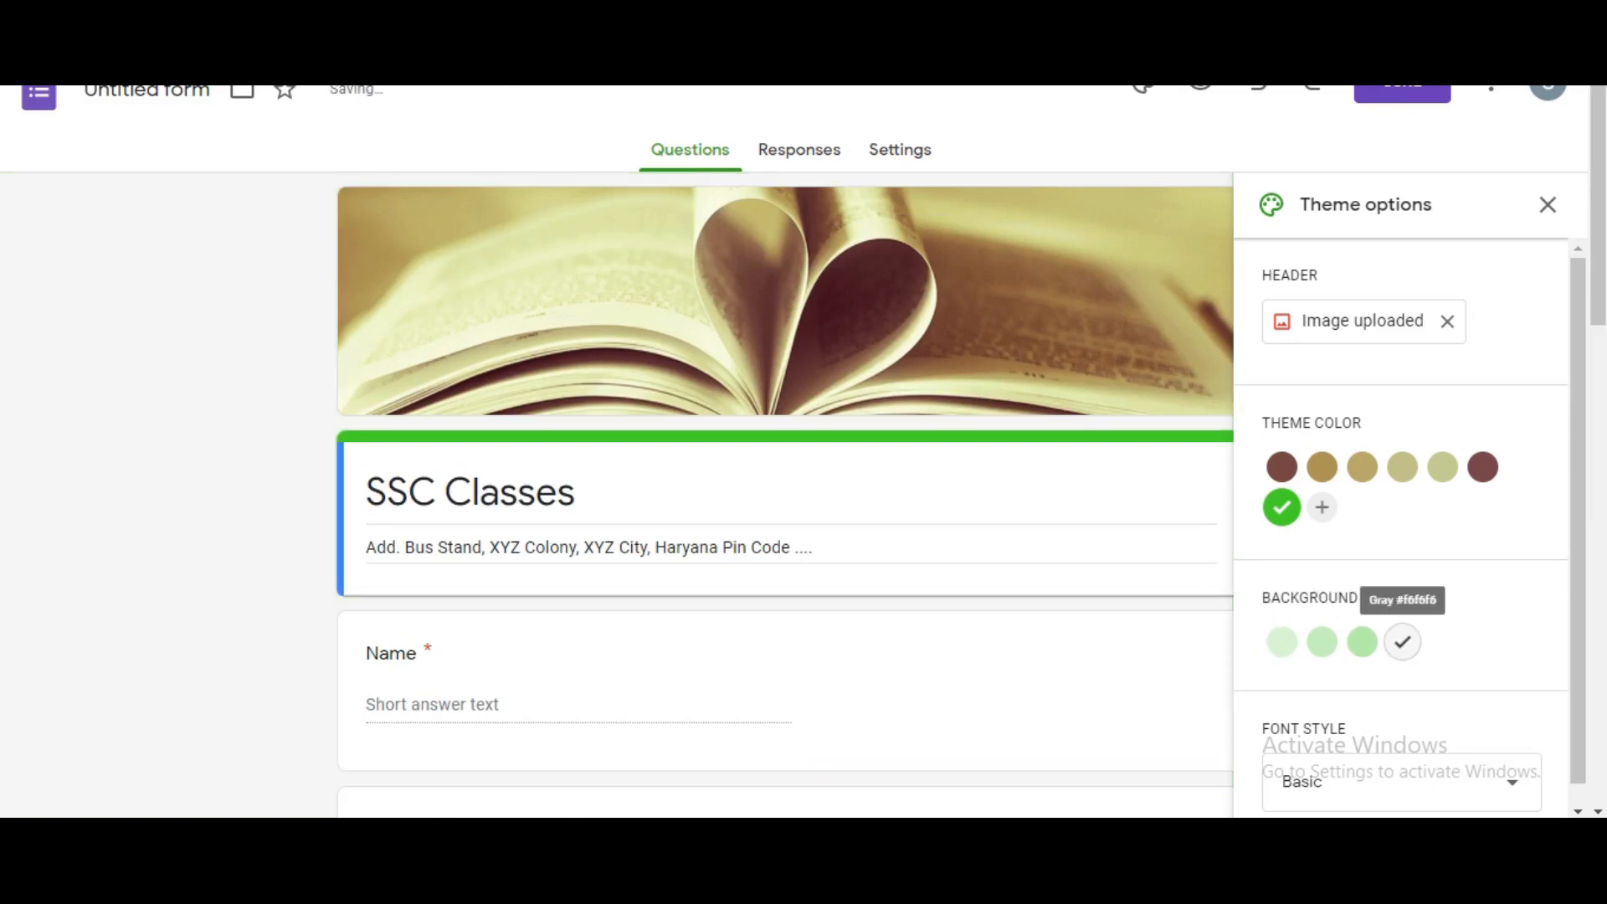
left_click(1362, 642)
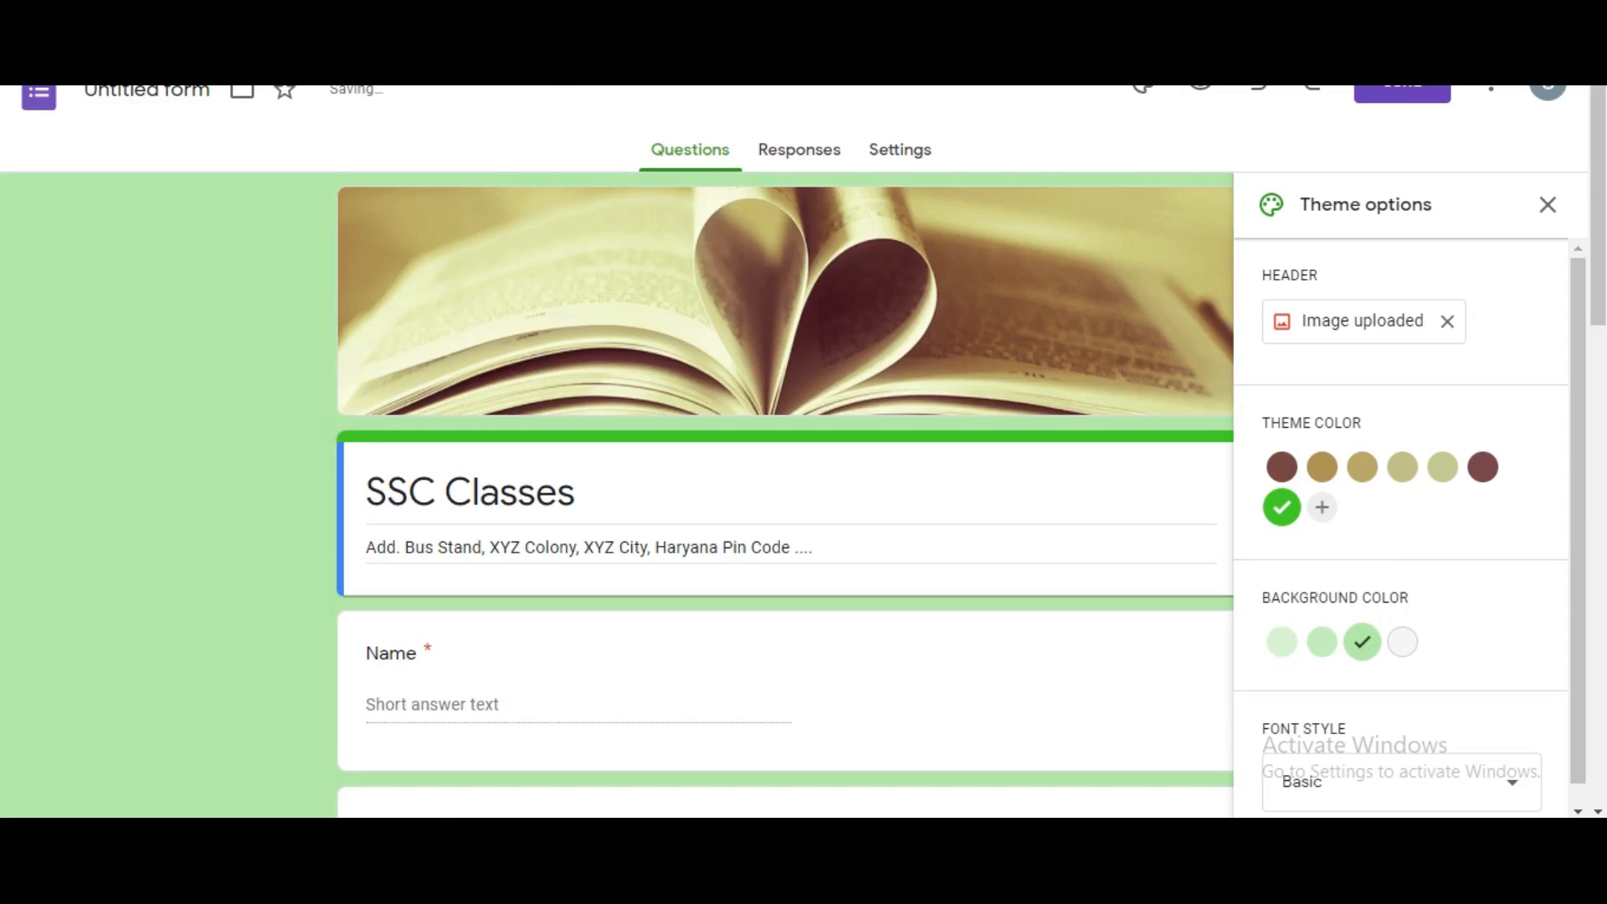
left_click(1322, 641)
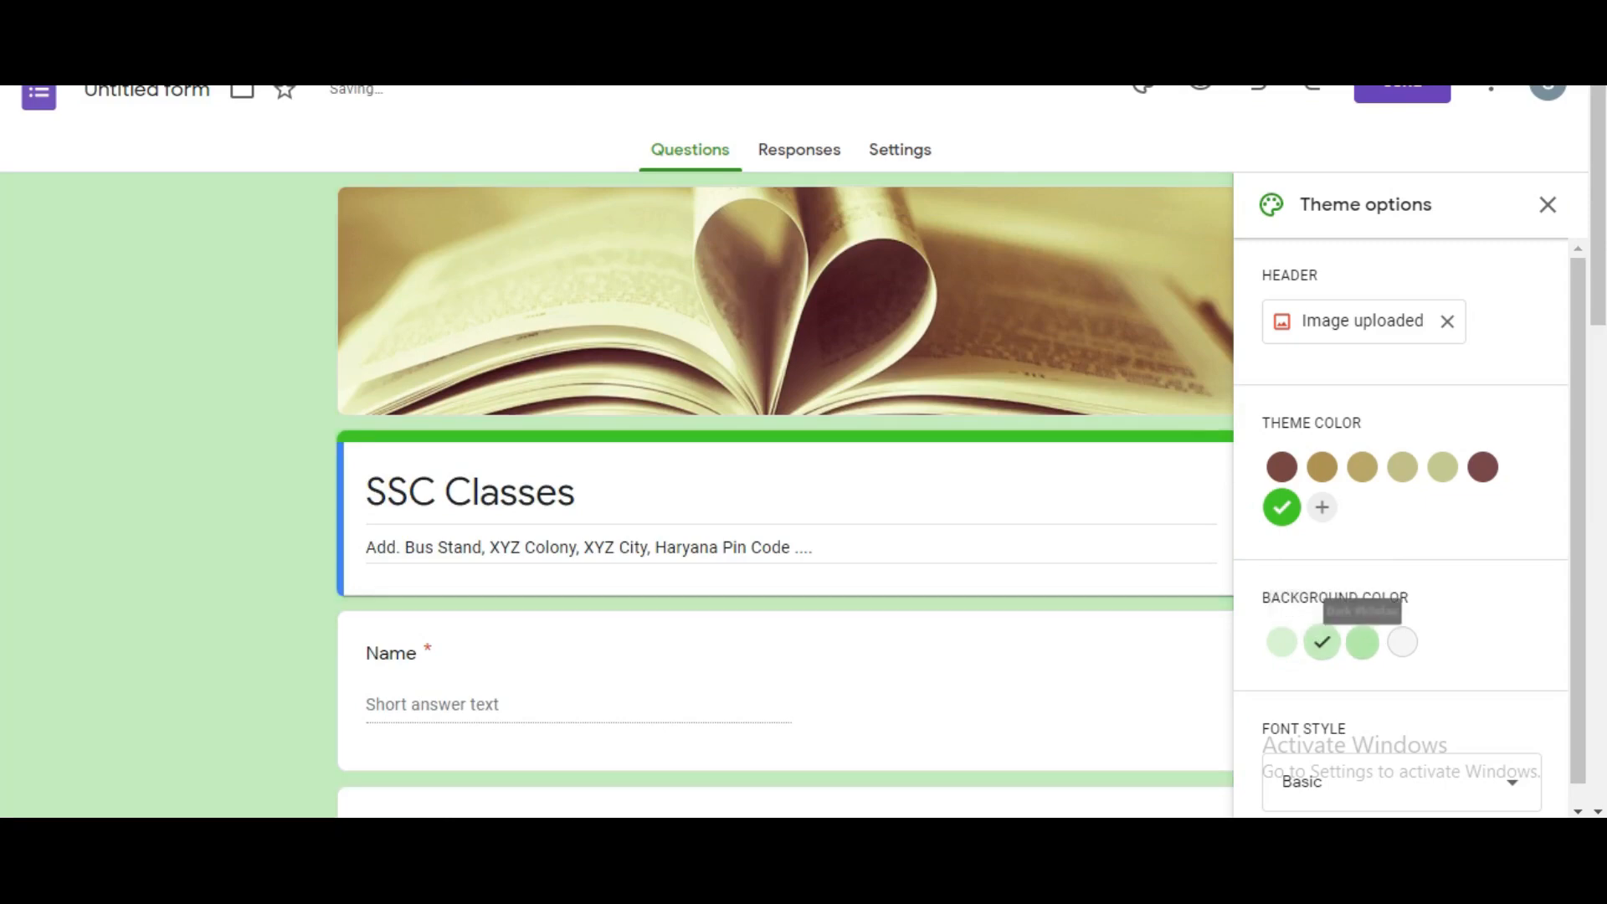
left_click(1363, 641)
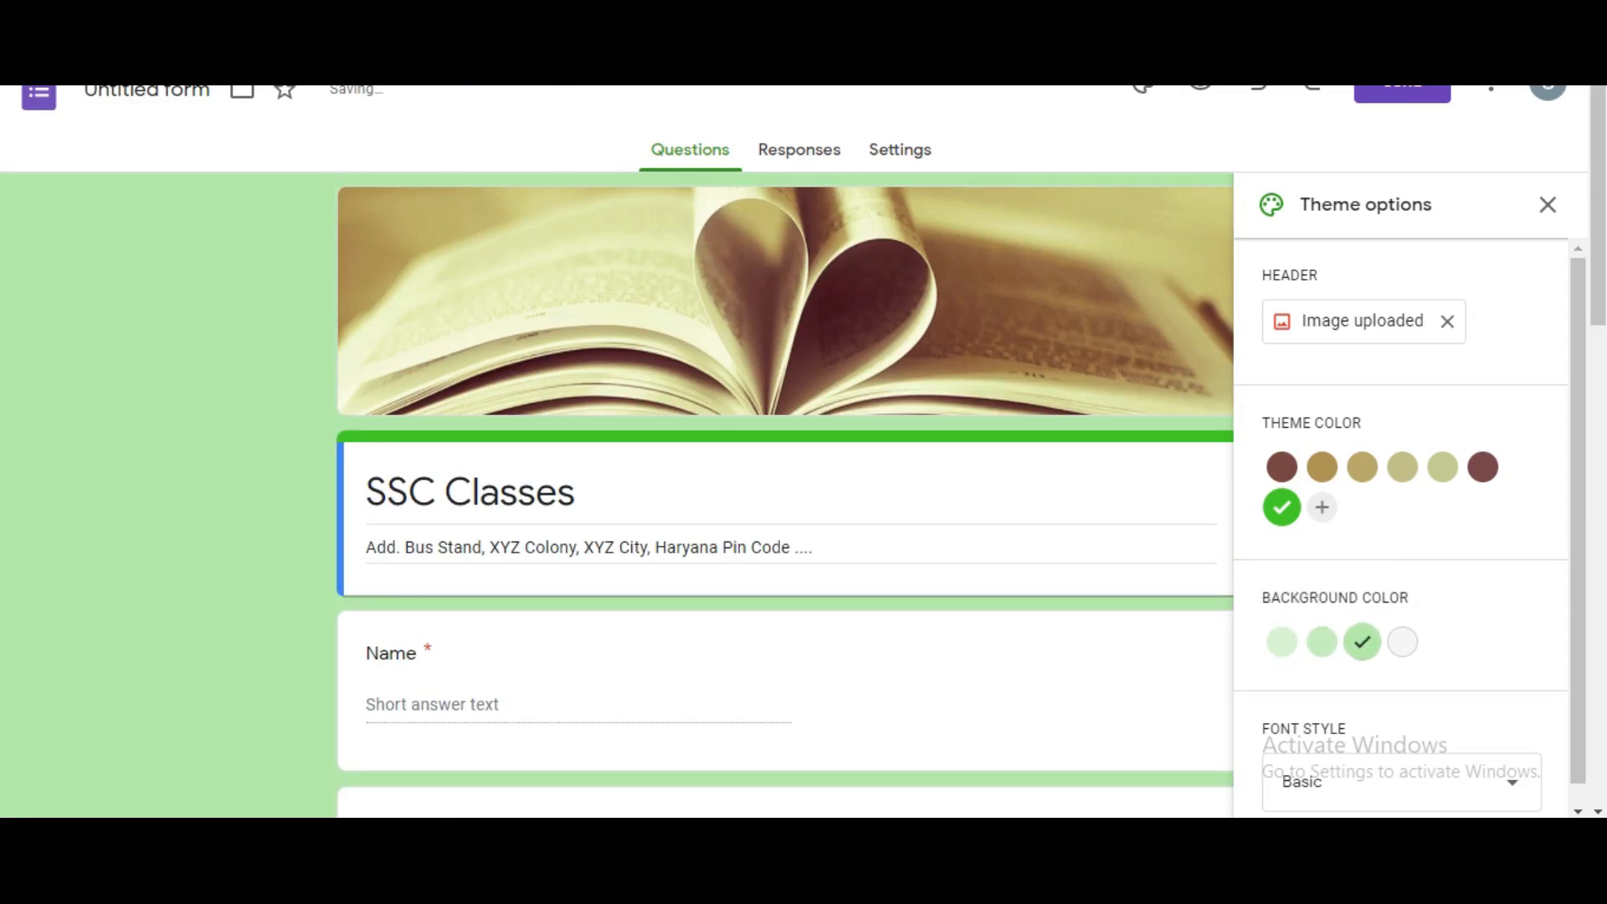
scroll(787, 669, "down", 2)
scroll(1321, 642, "down", 1)
scroll(786, 493, "down", 3)
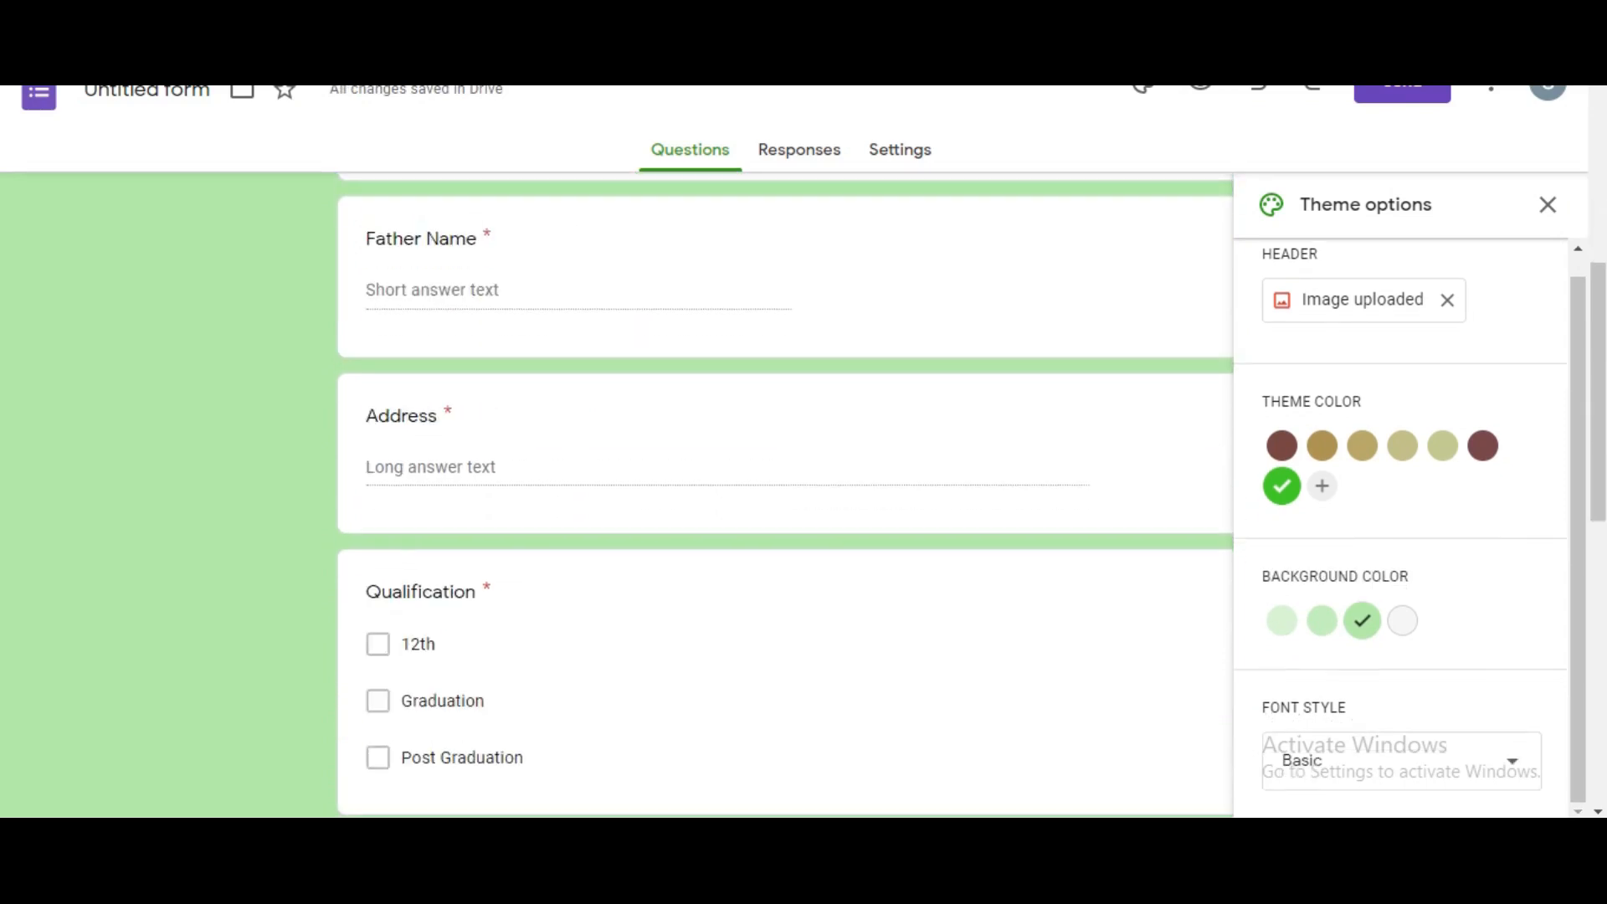
scroll(786, 494, "up", 6)
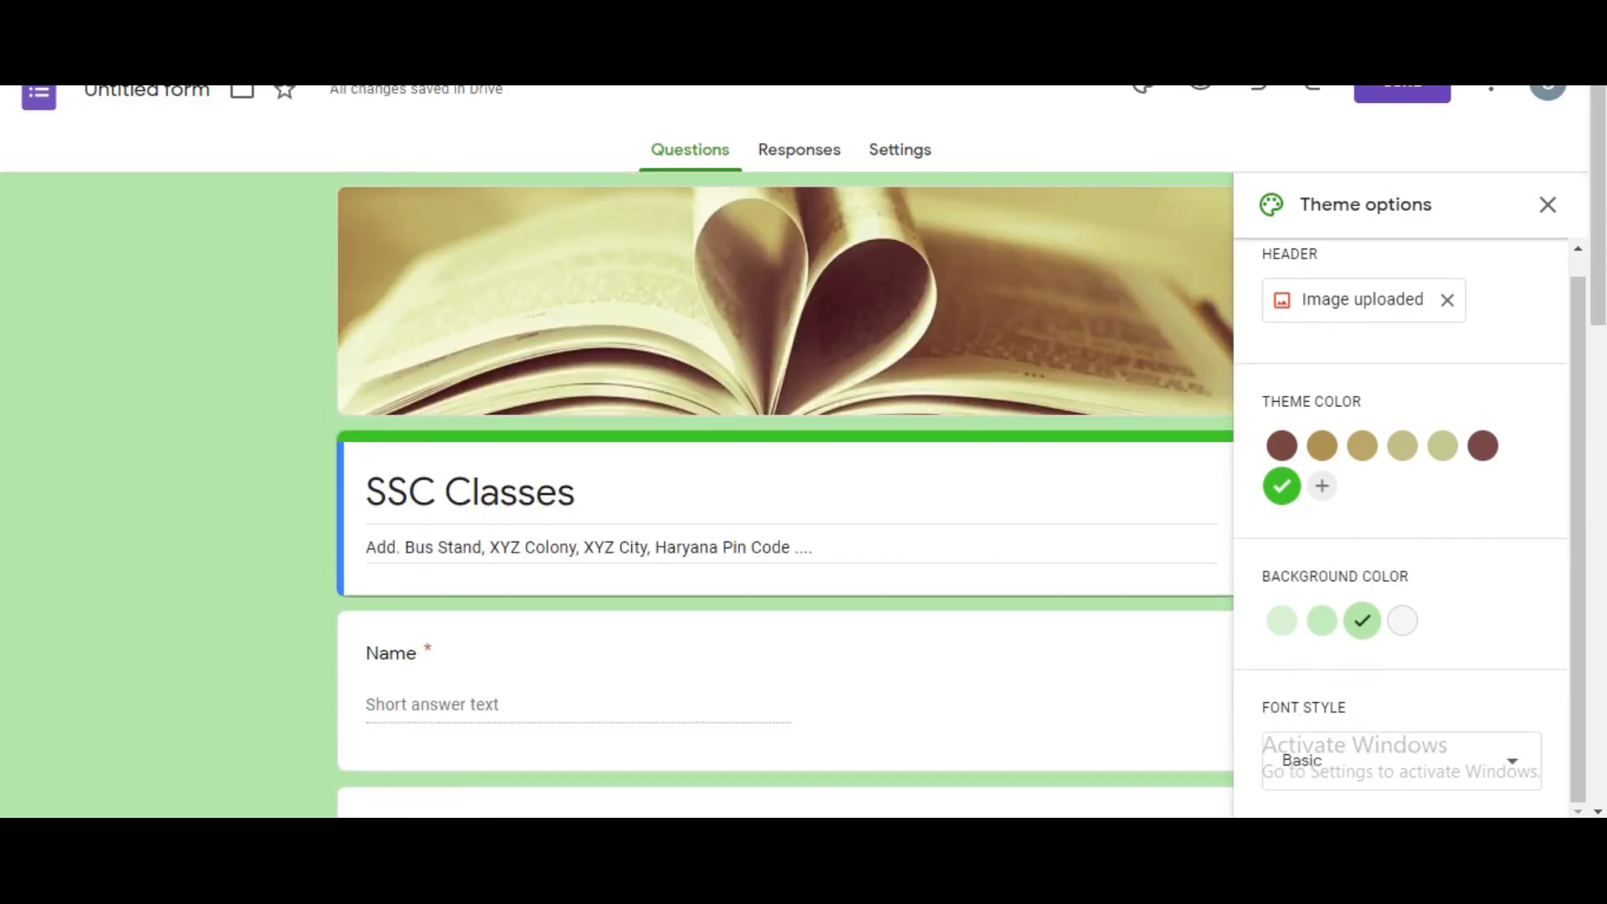
Step: Try the Playful and Decorative font styles on the form, and restore the Basic font style
left_click(1402, 761)
scroll(1402, 661, "down", 2)
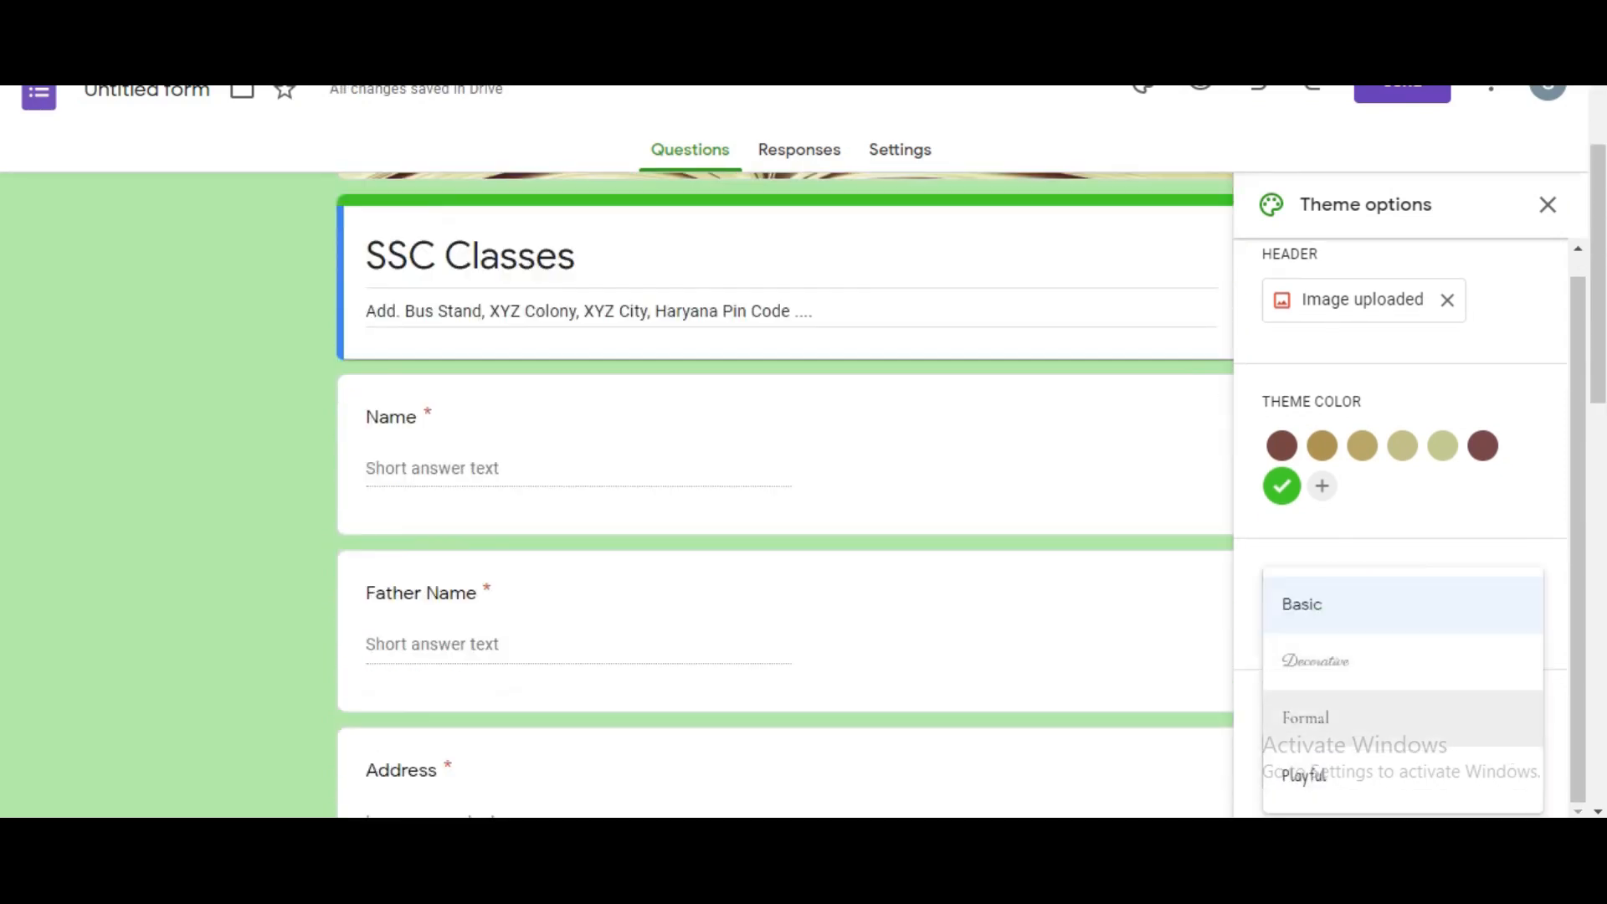
left_click(1303, 775)
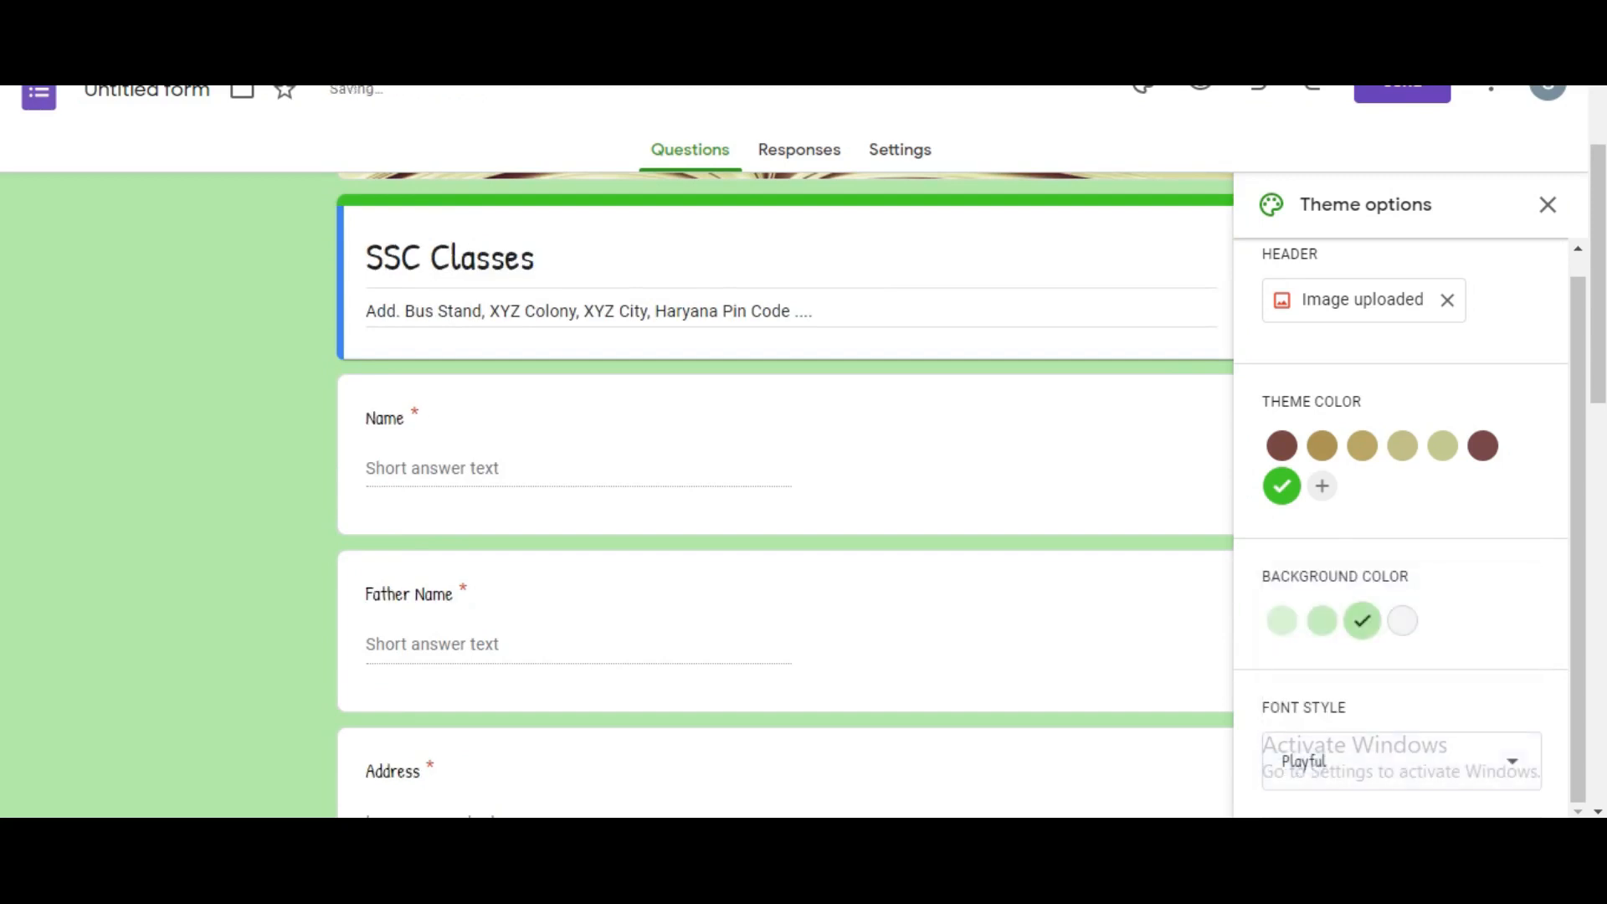
left_click(1343, 763)
scroll(1356, 604, "down", 2)
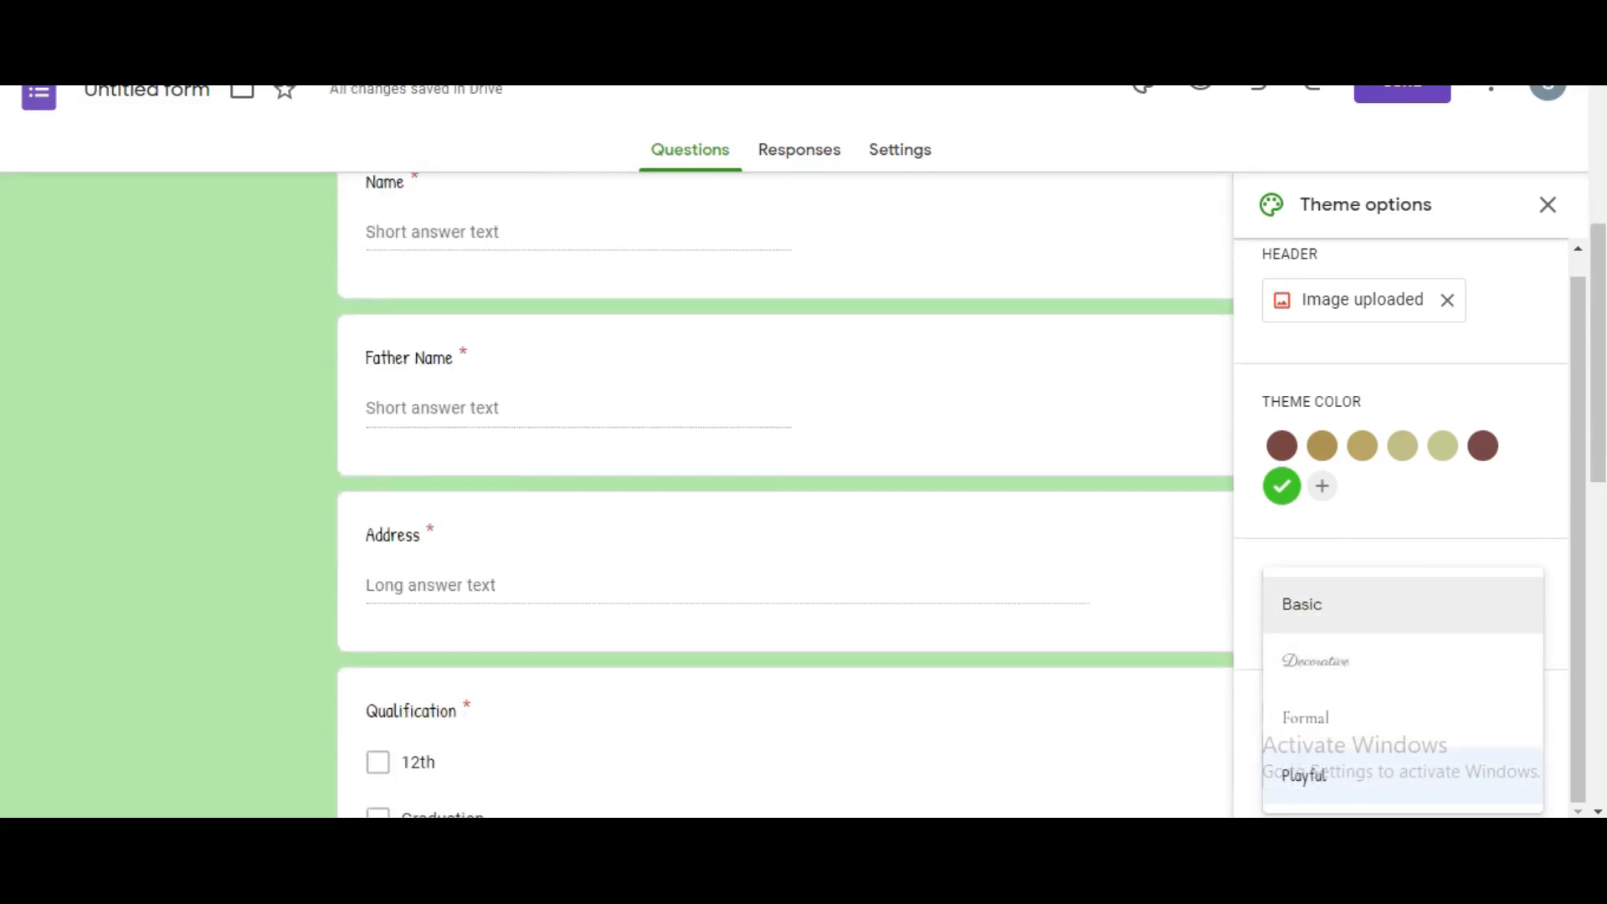
scroll(1356, 604, "down", 3)
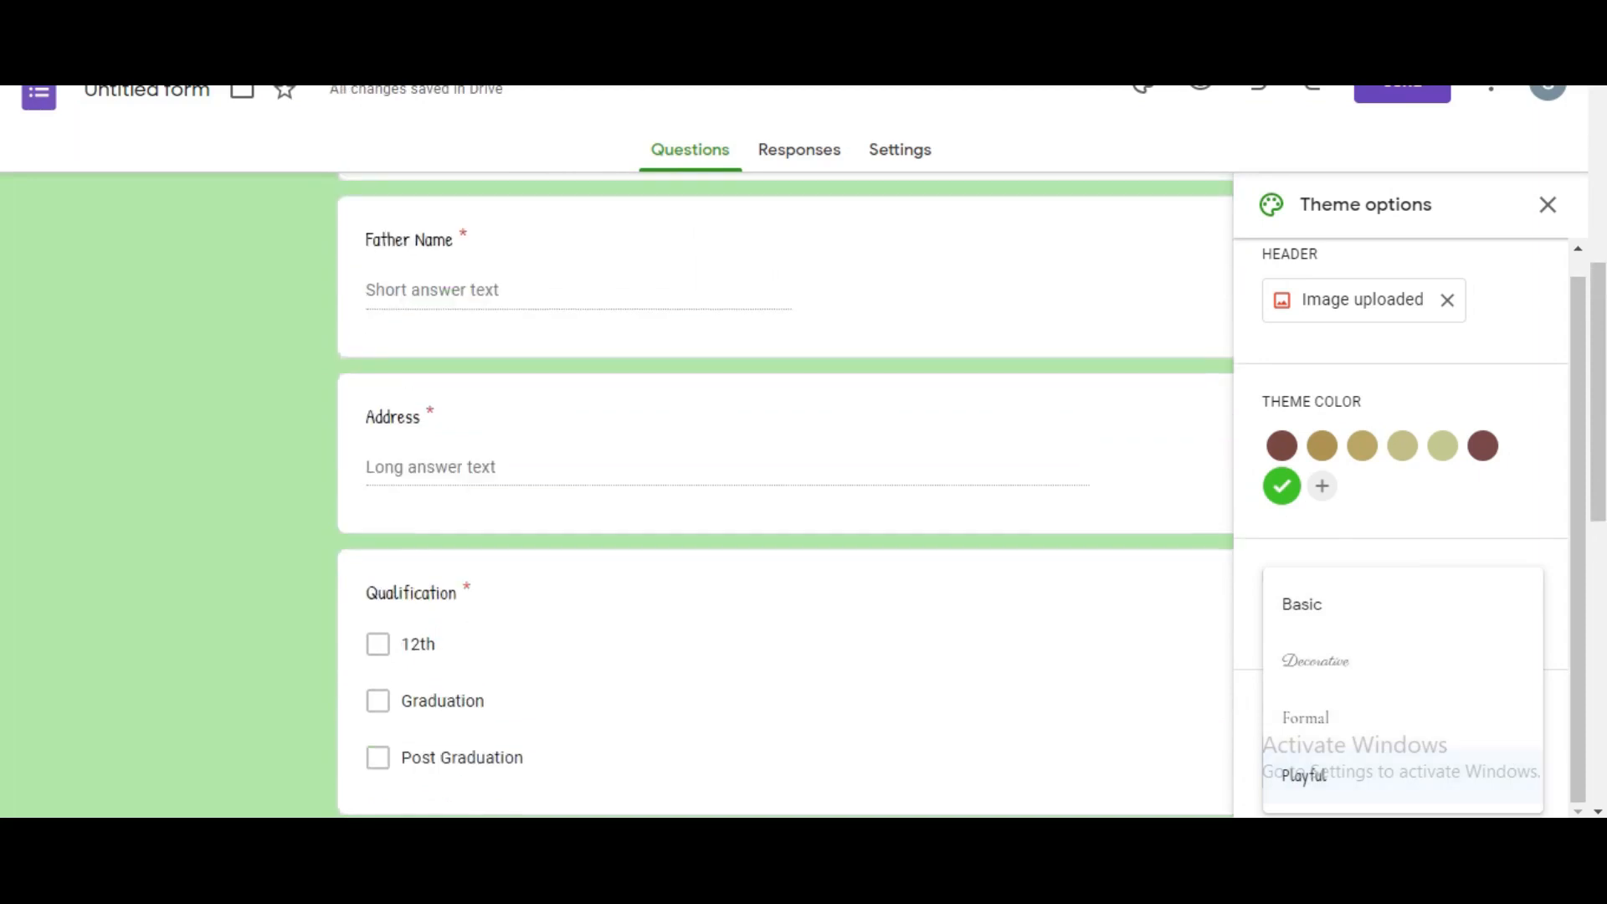
left_click(1315, 660)
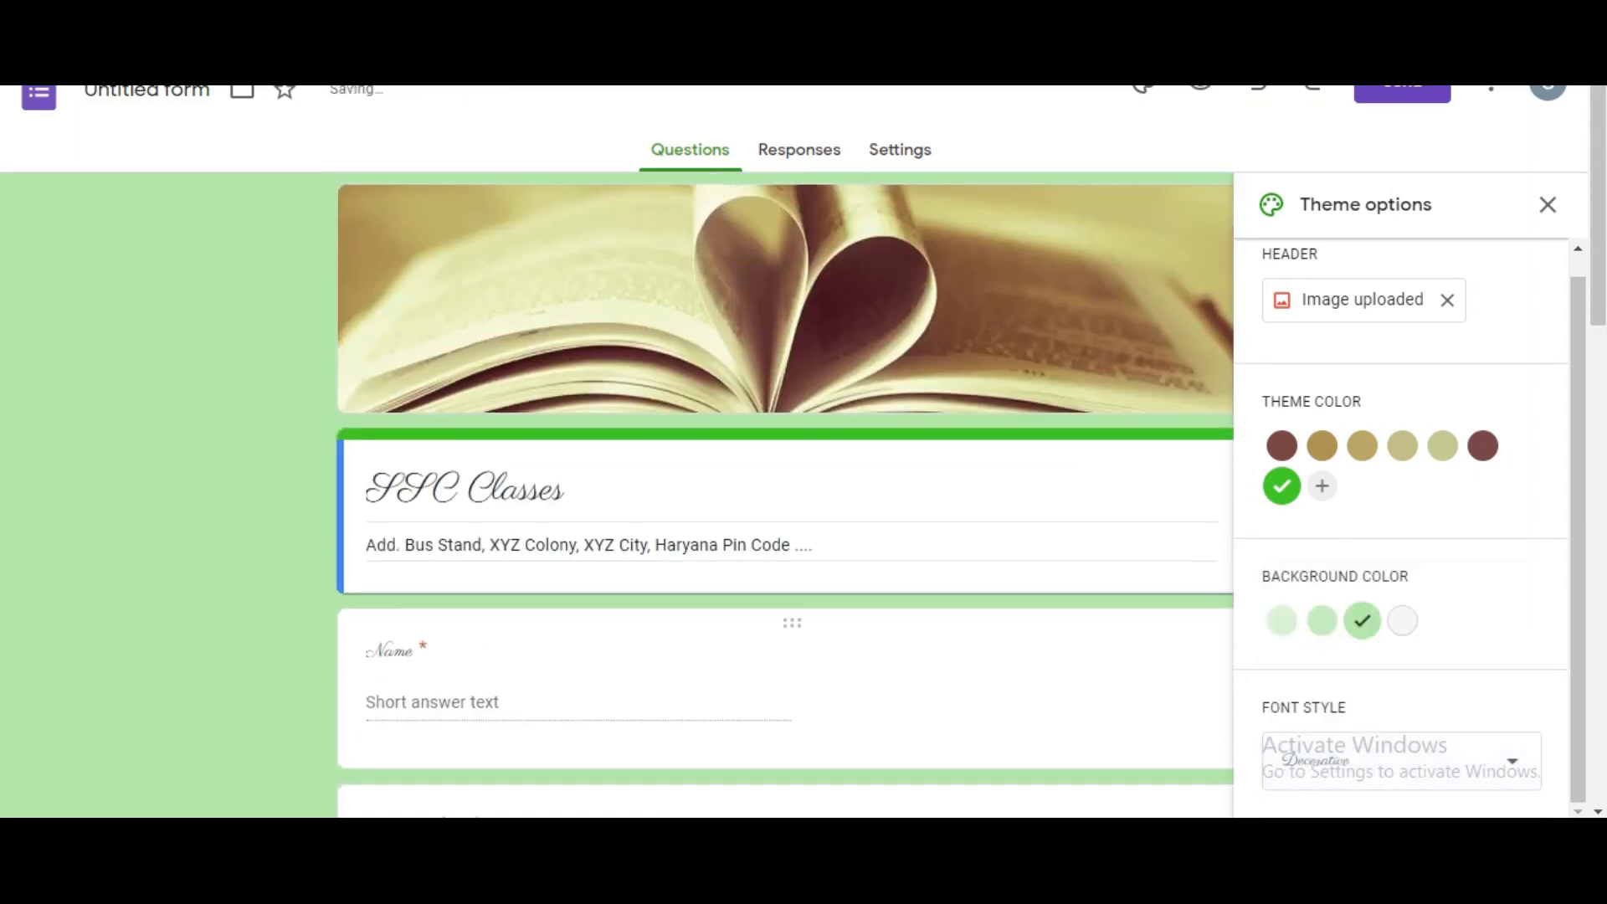
left_click(1390, 759)
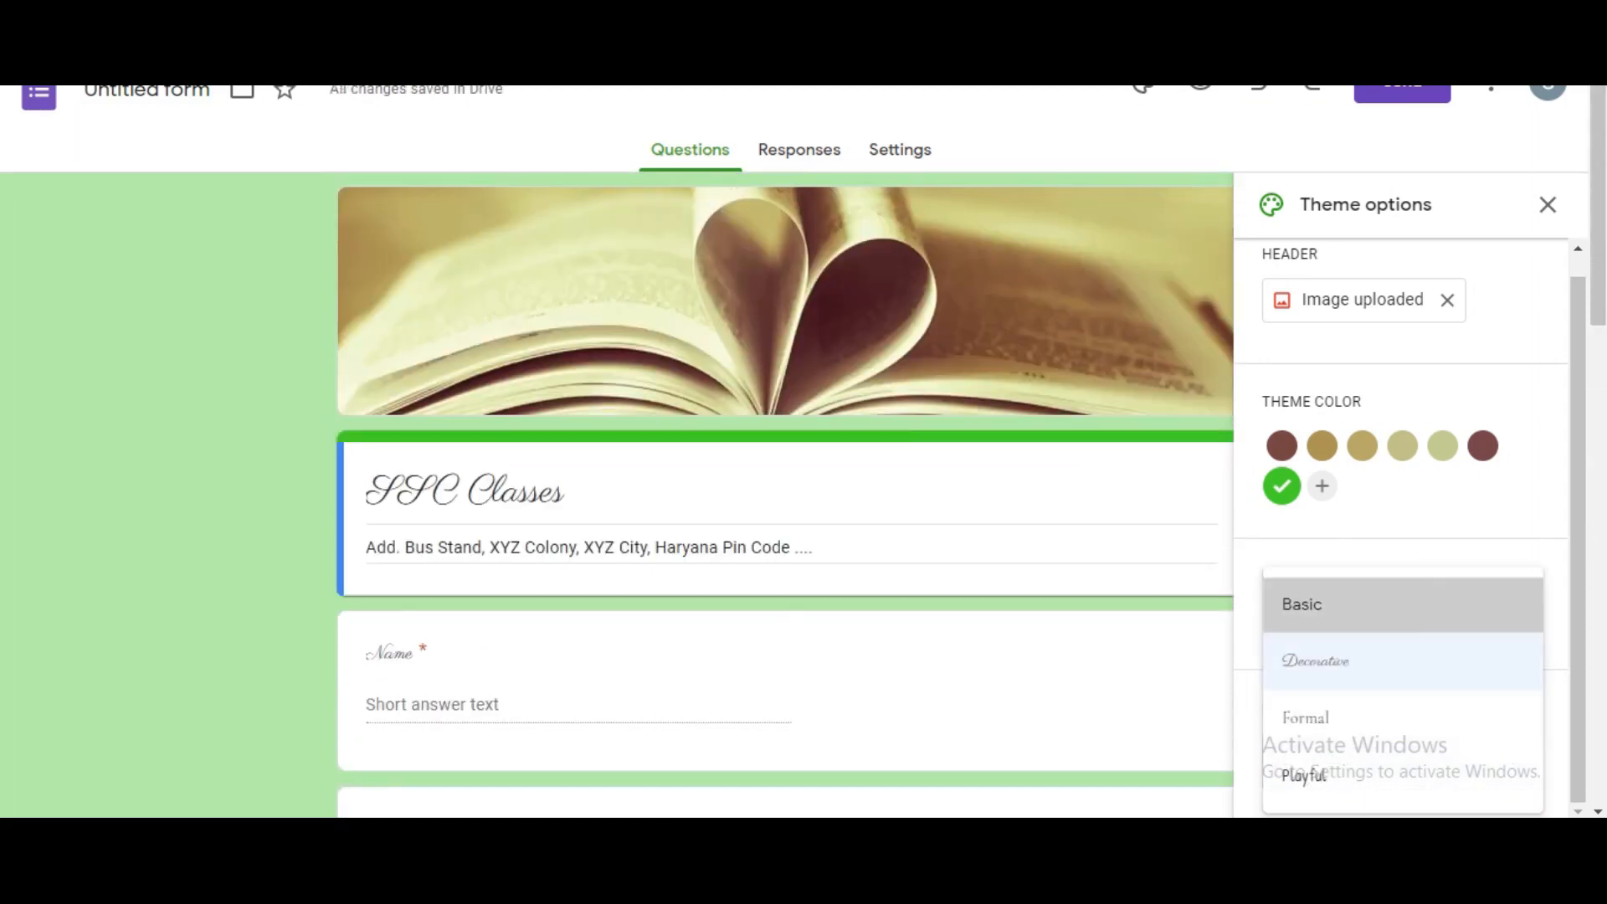
left_click(1322, 603)
scroll(785, 494, "down", 15)
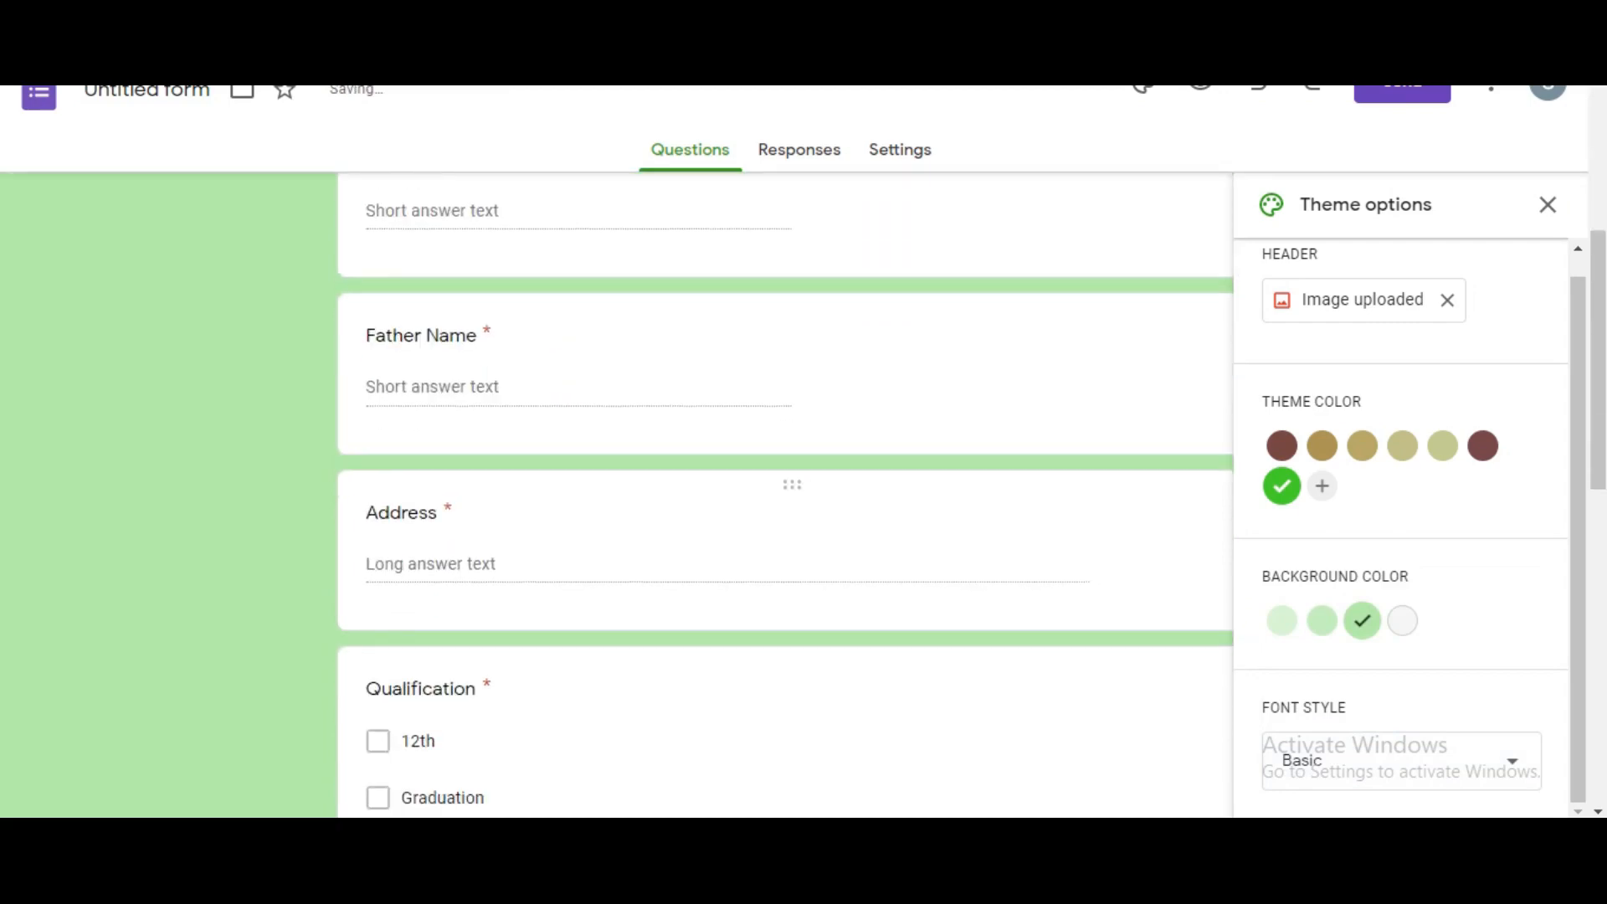
scroll(785, 494, "up", 15)
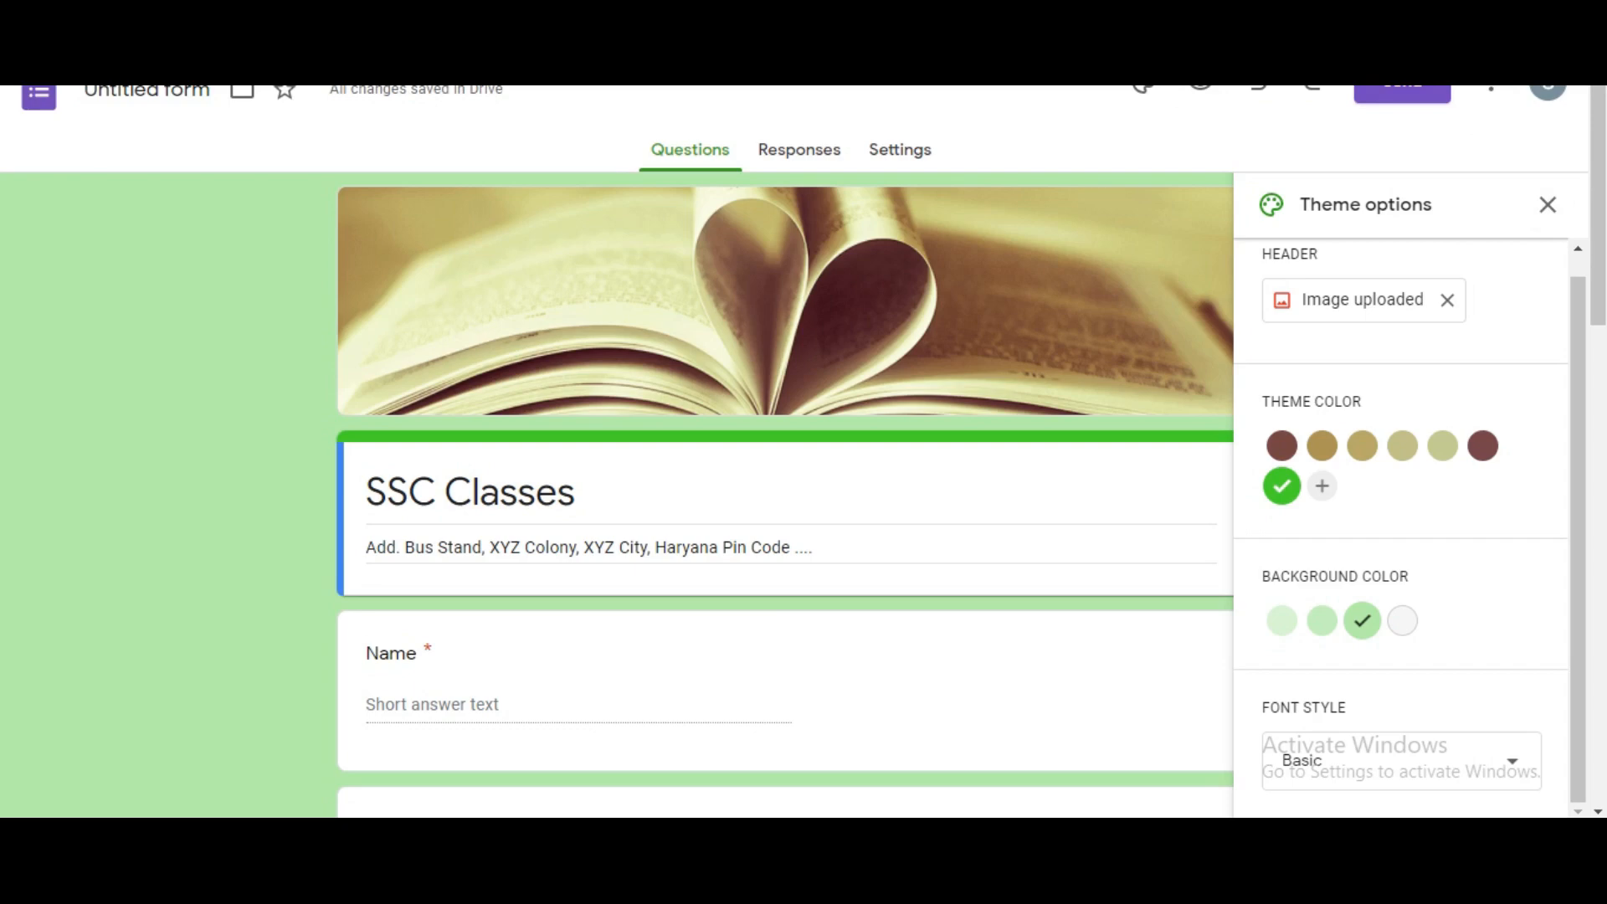
Step: Copy the form's shortened share link from the send options and close them
left_click(1402, 92)
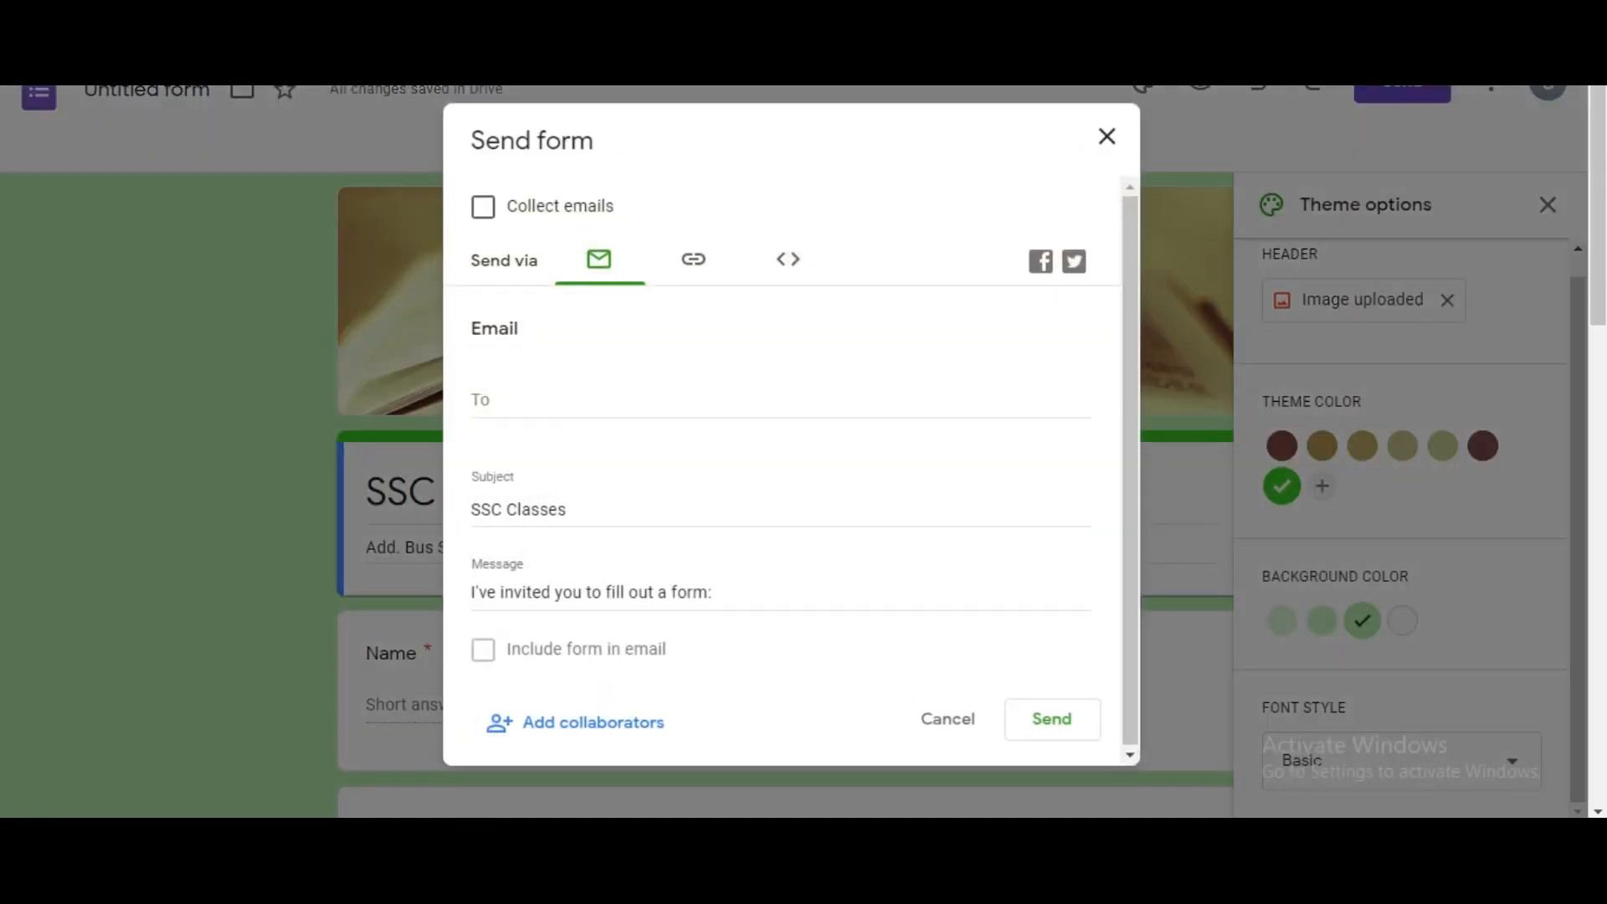
left_click(693, 258)
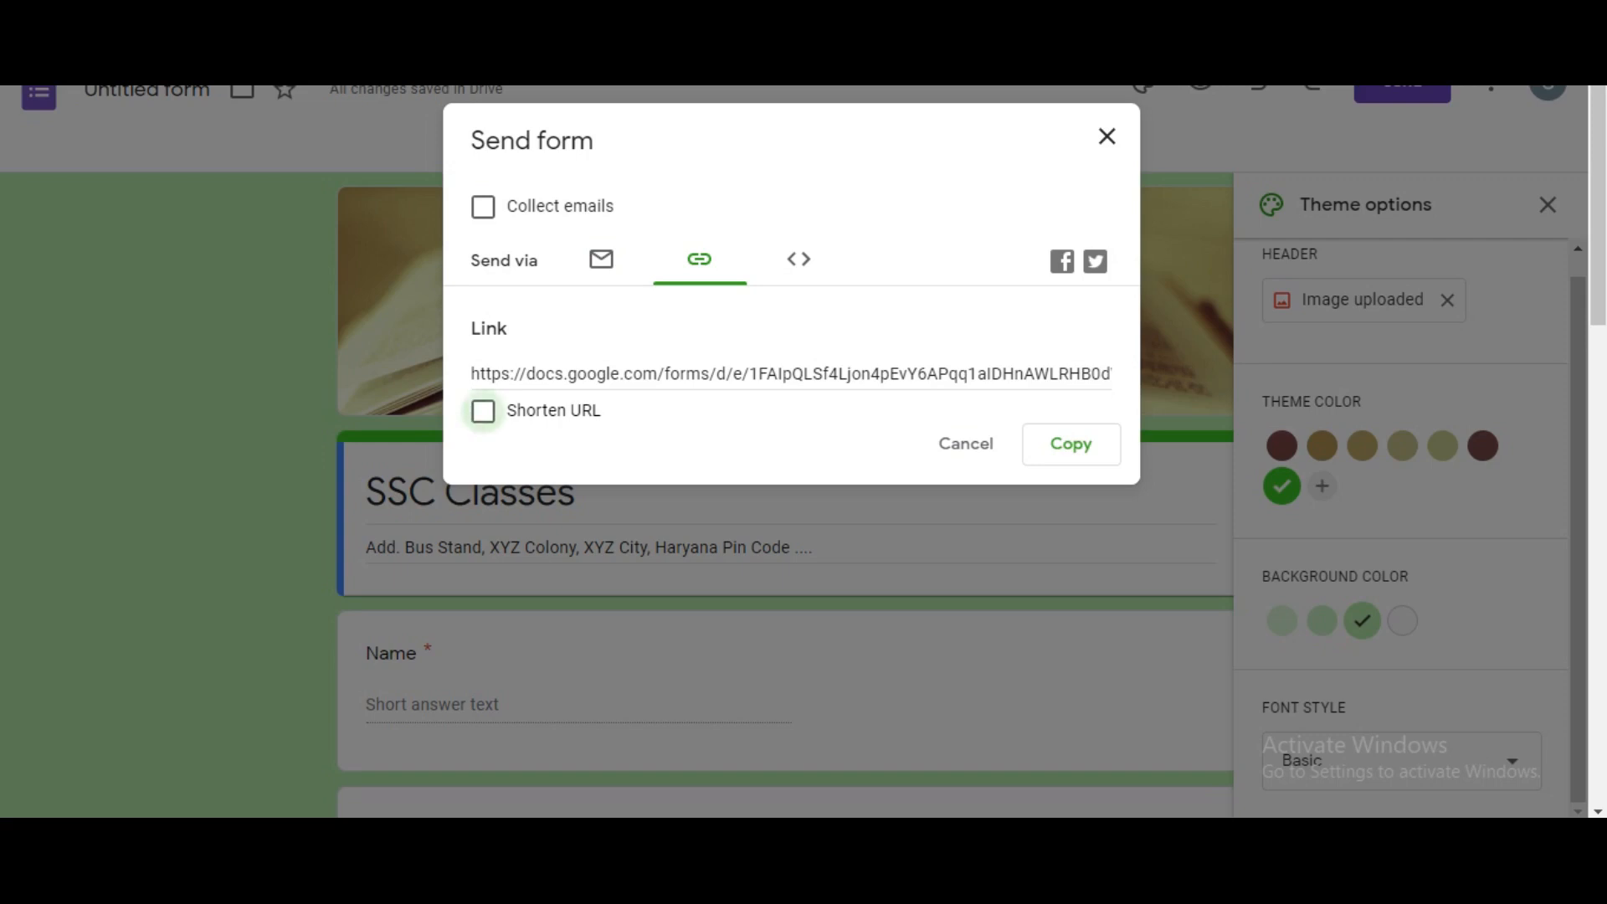
left_click(483, 411)
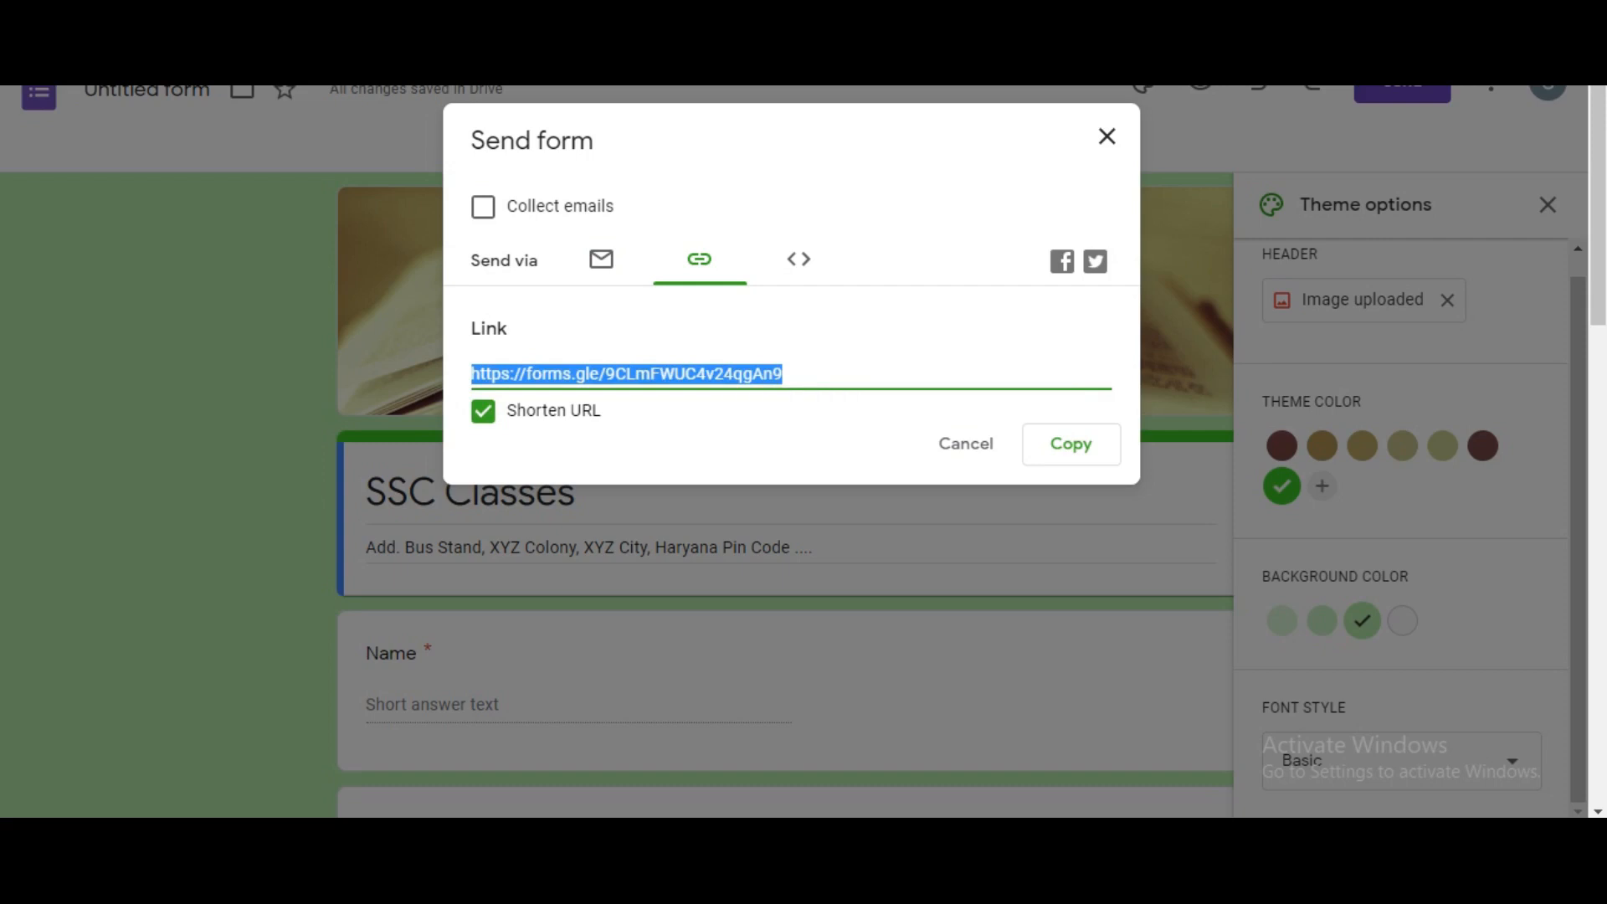
left_click(1071, 444)
left_click(1071, 443)
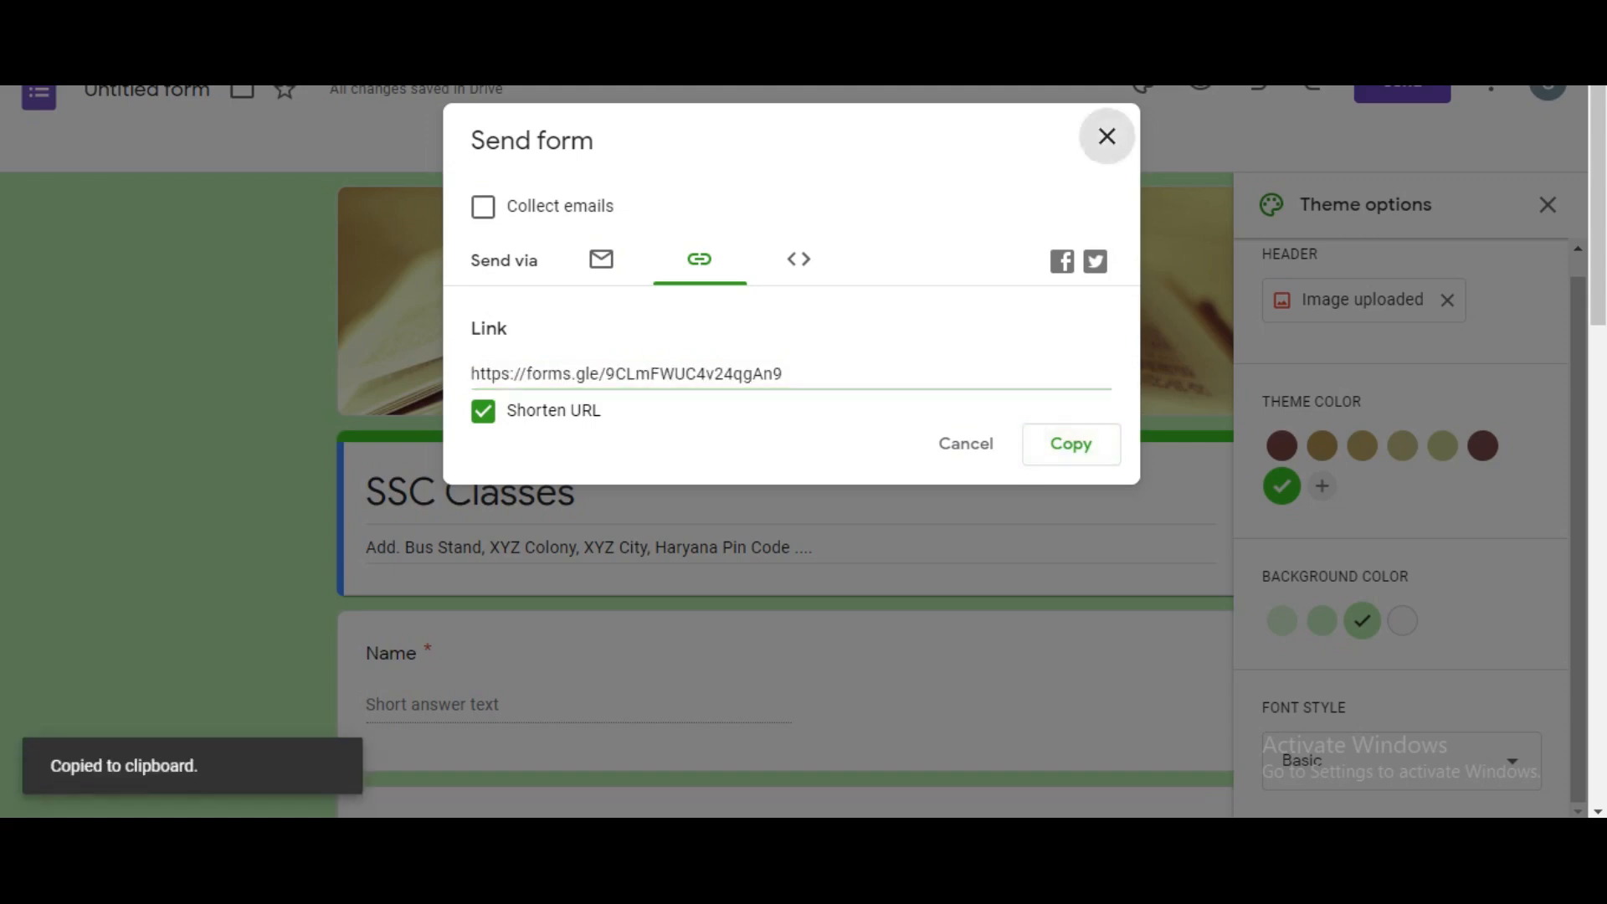
left_click(1106, 136)
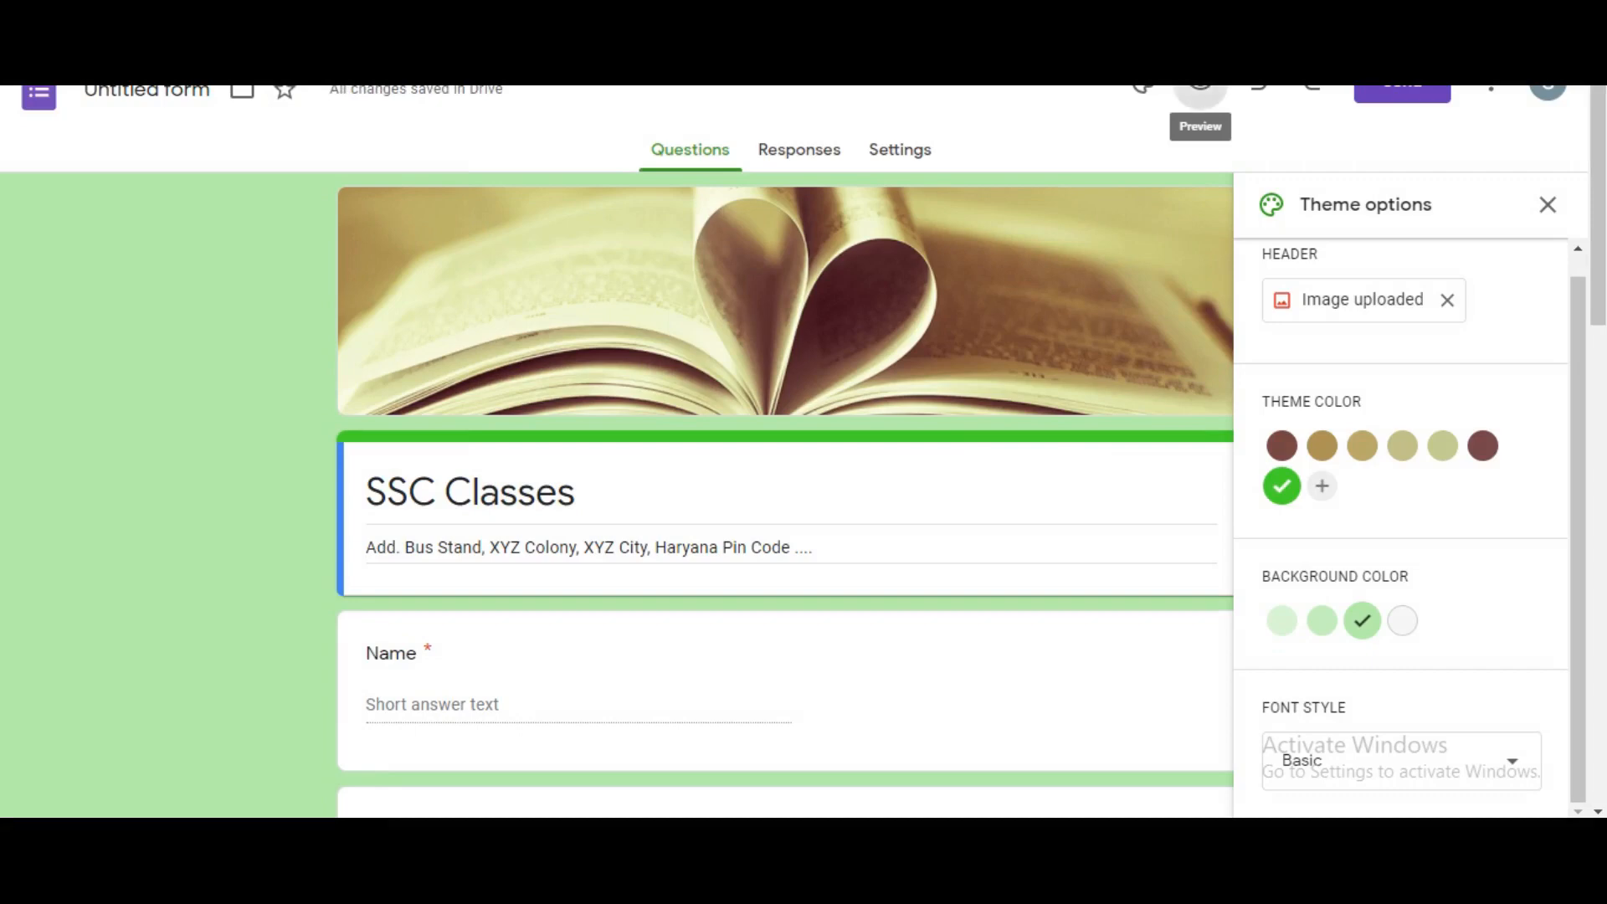
Step: Preview the form and look through all its questions from the header to Classes Type
left_click(1200, 84)
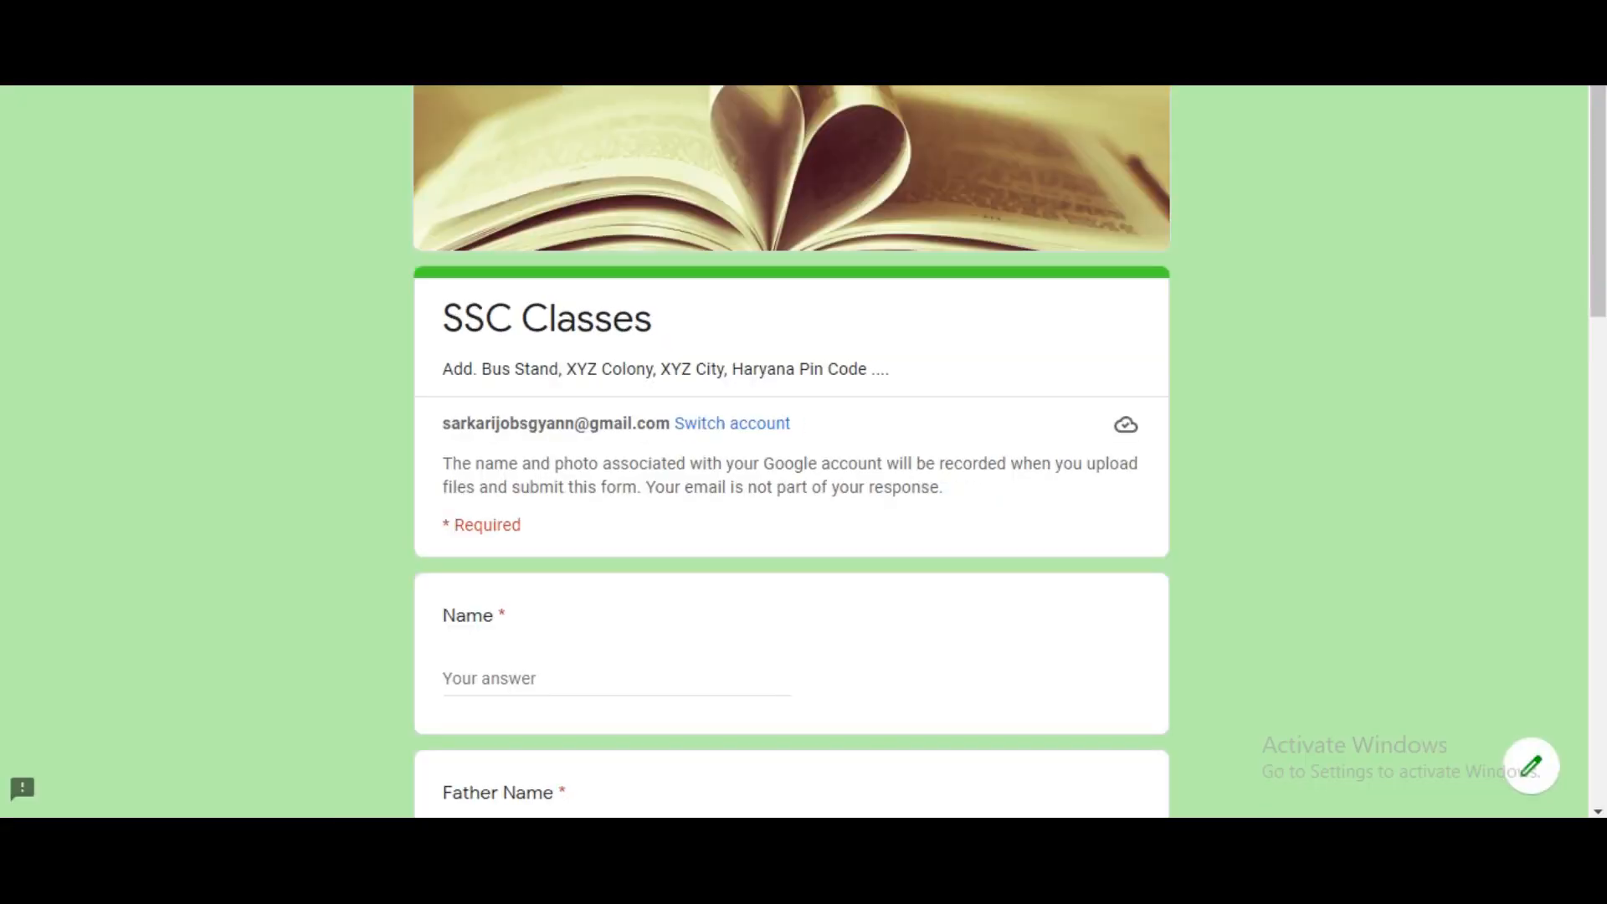
scroll(791, 452, "down", 3)
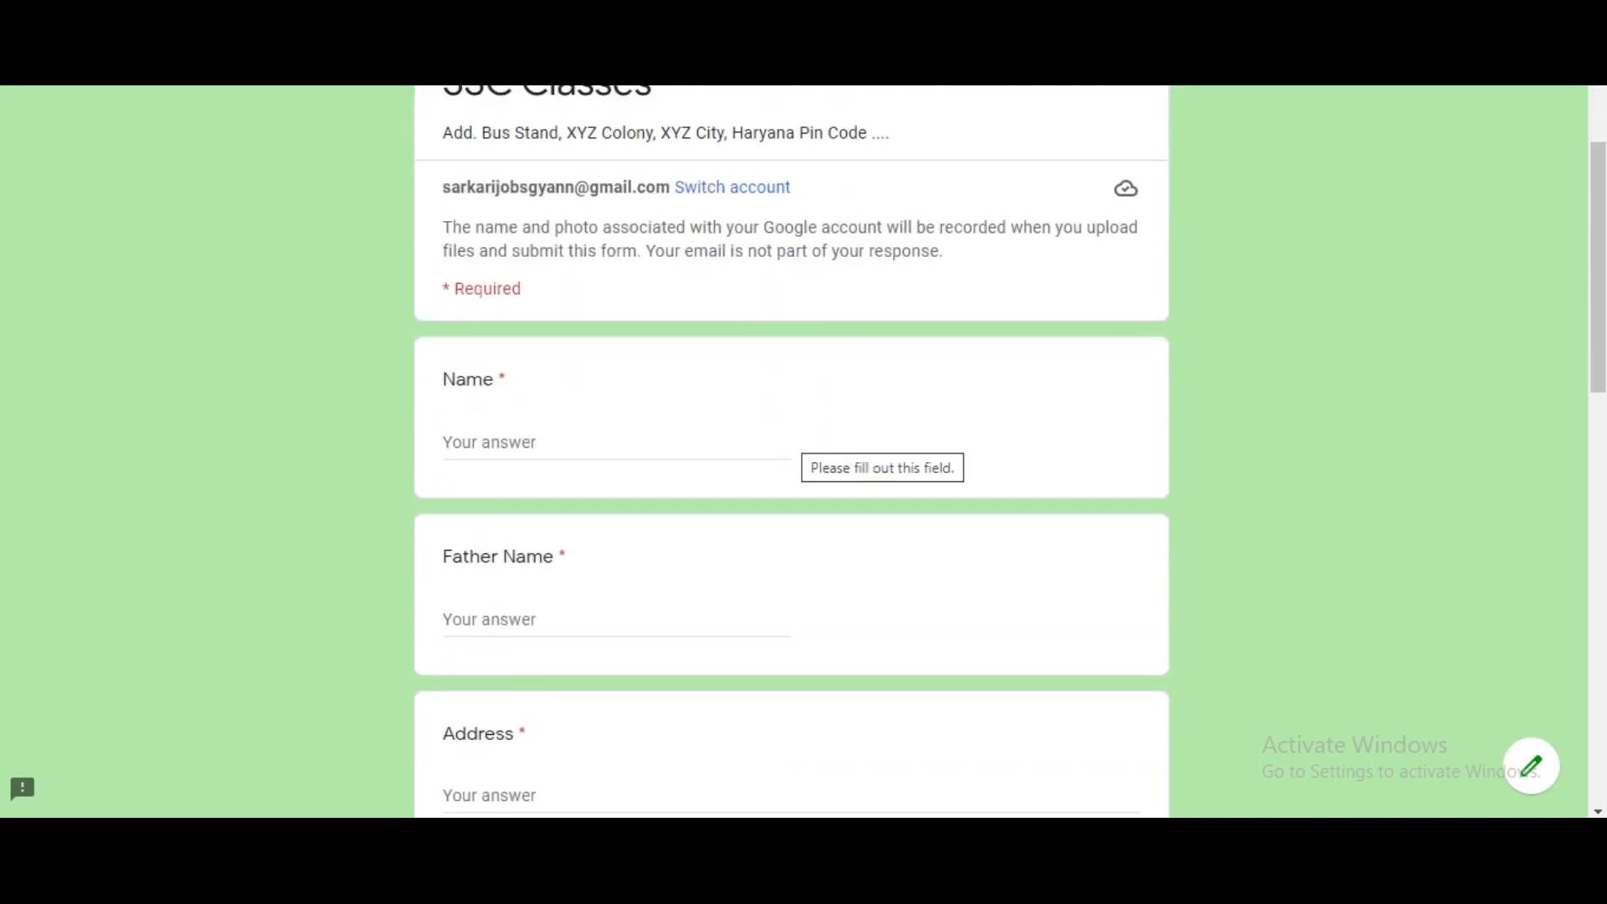
scroll(791, 452, "down", 3)
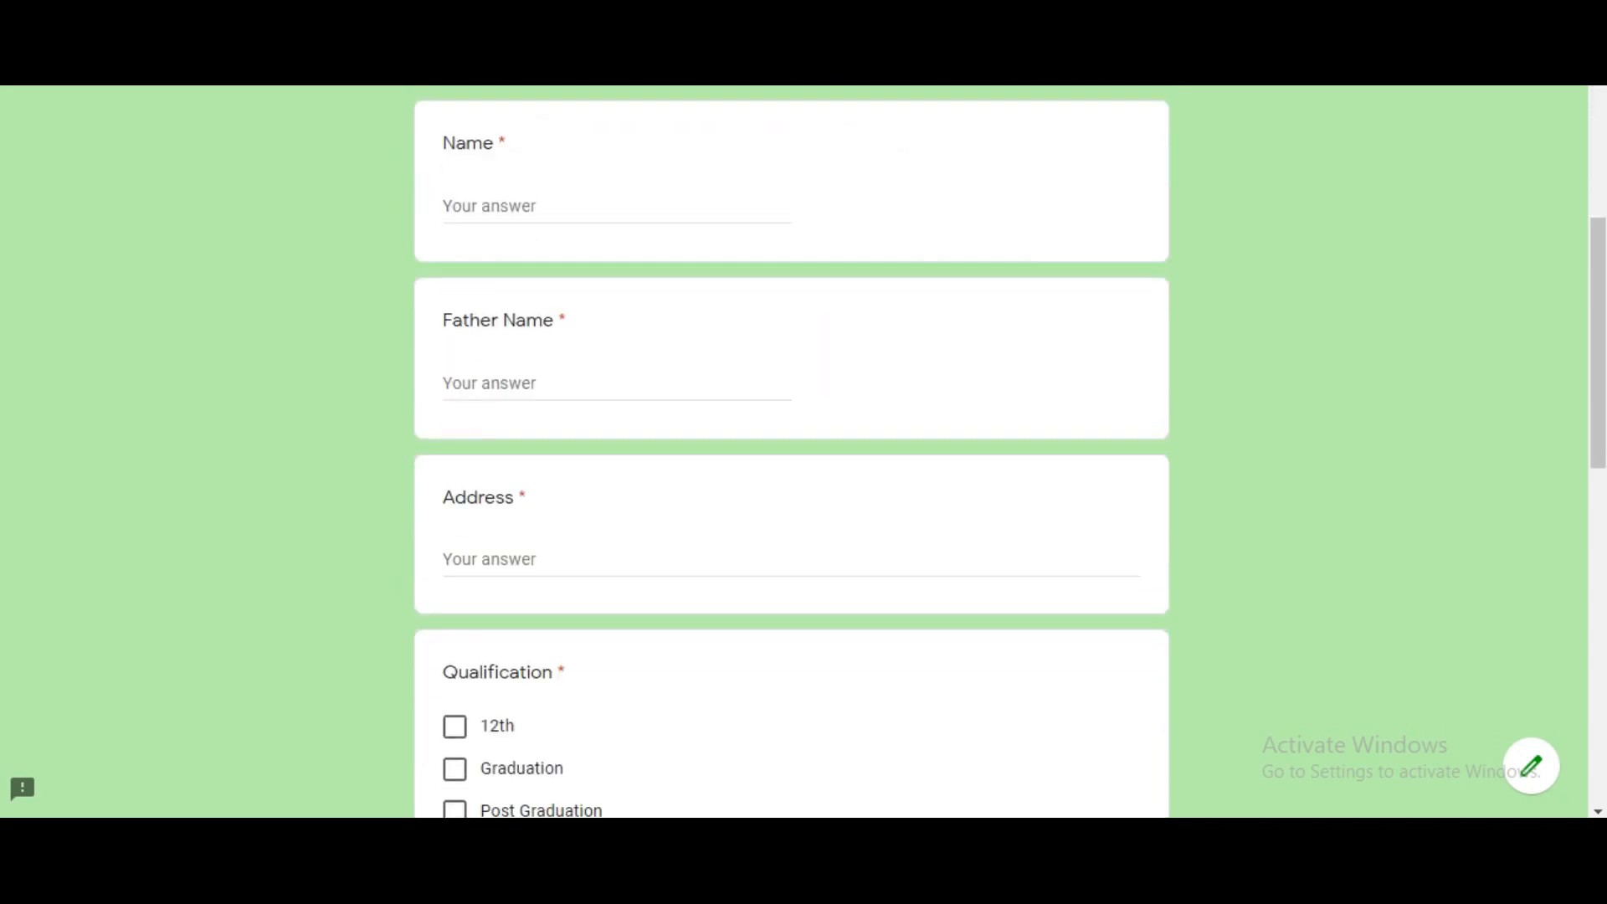
scroll(791, 452, "down", 9)
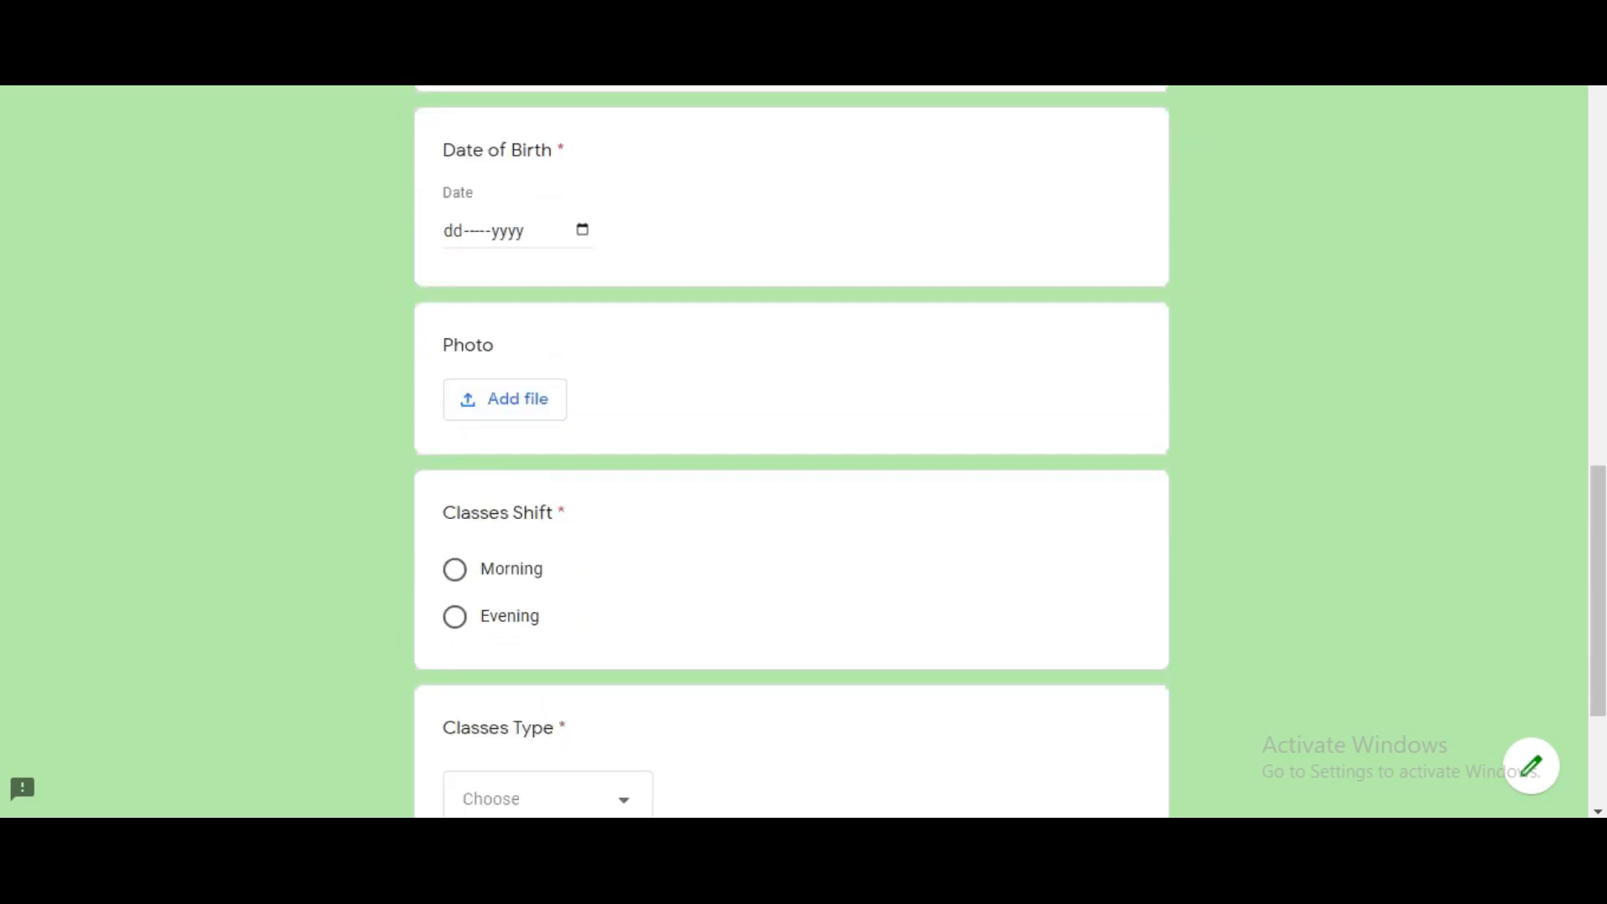
scroll(791, 452, "down", 3)
scroll(791, 452, "up", 15)
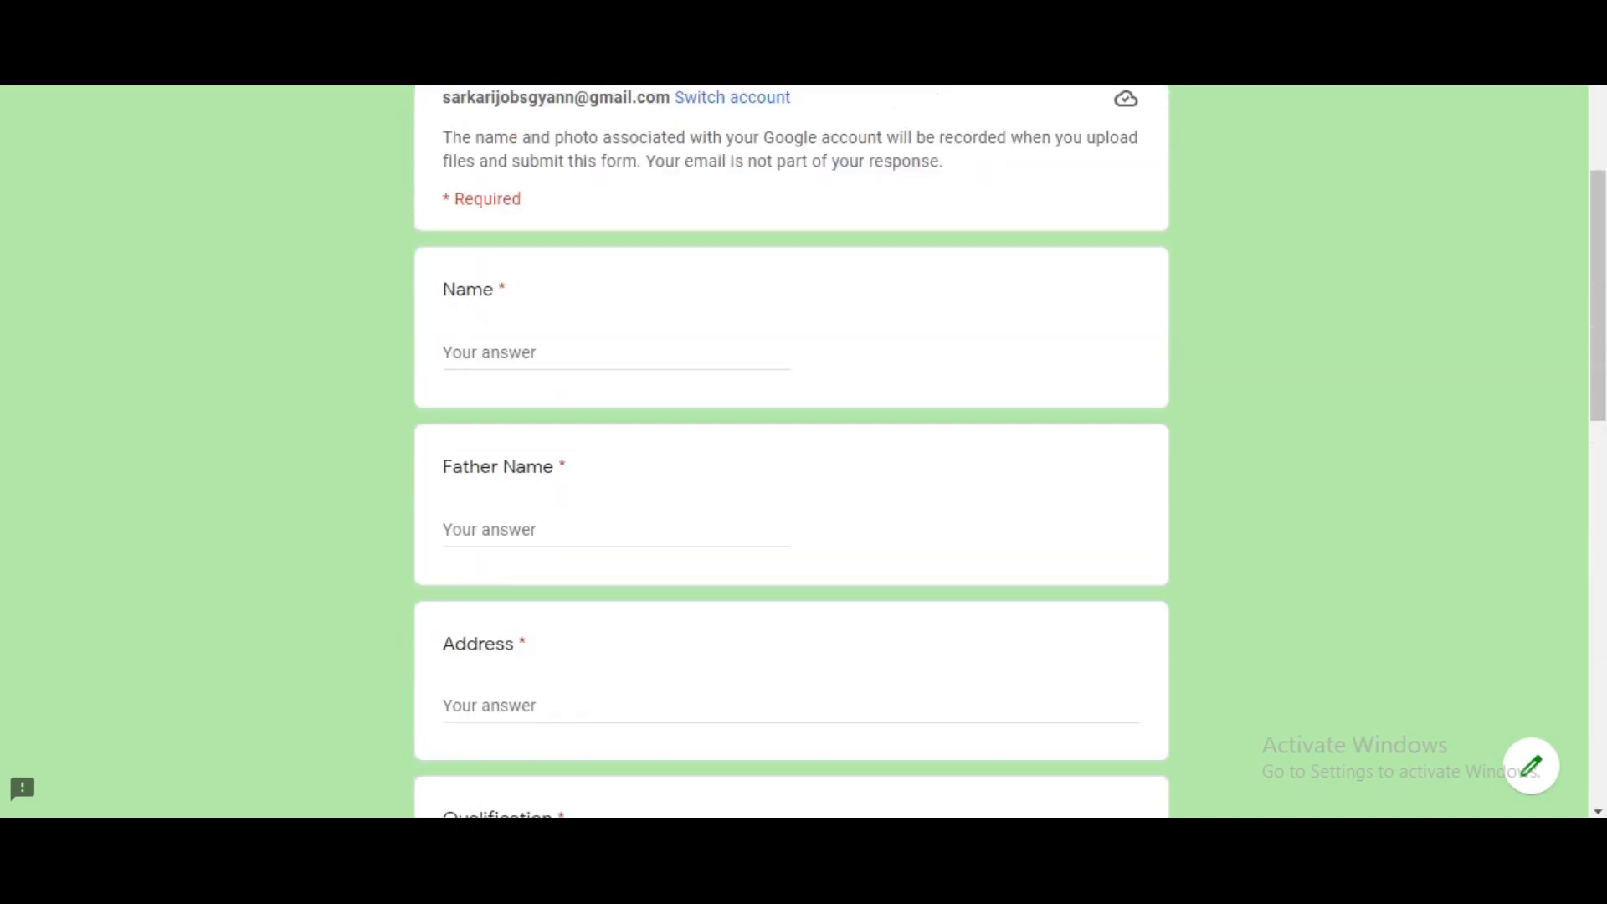
Step: Fill in the respondent's name and the father's name in the previewed form
left_click(616, 352)
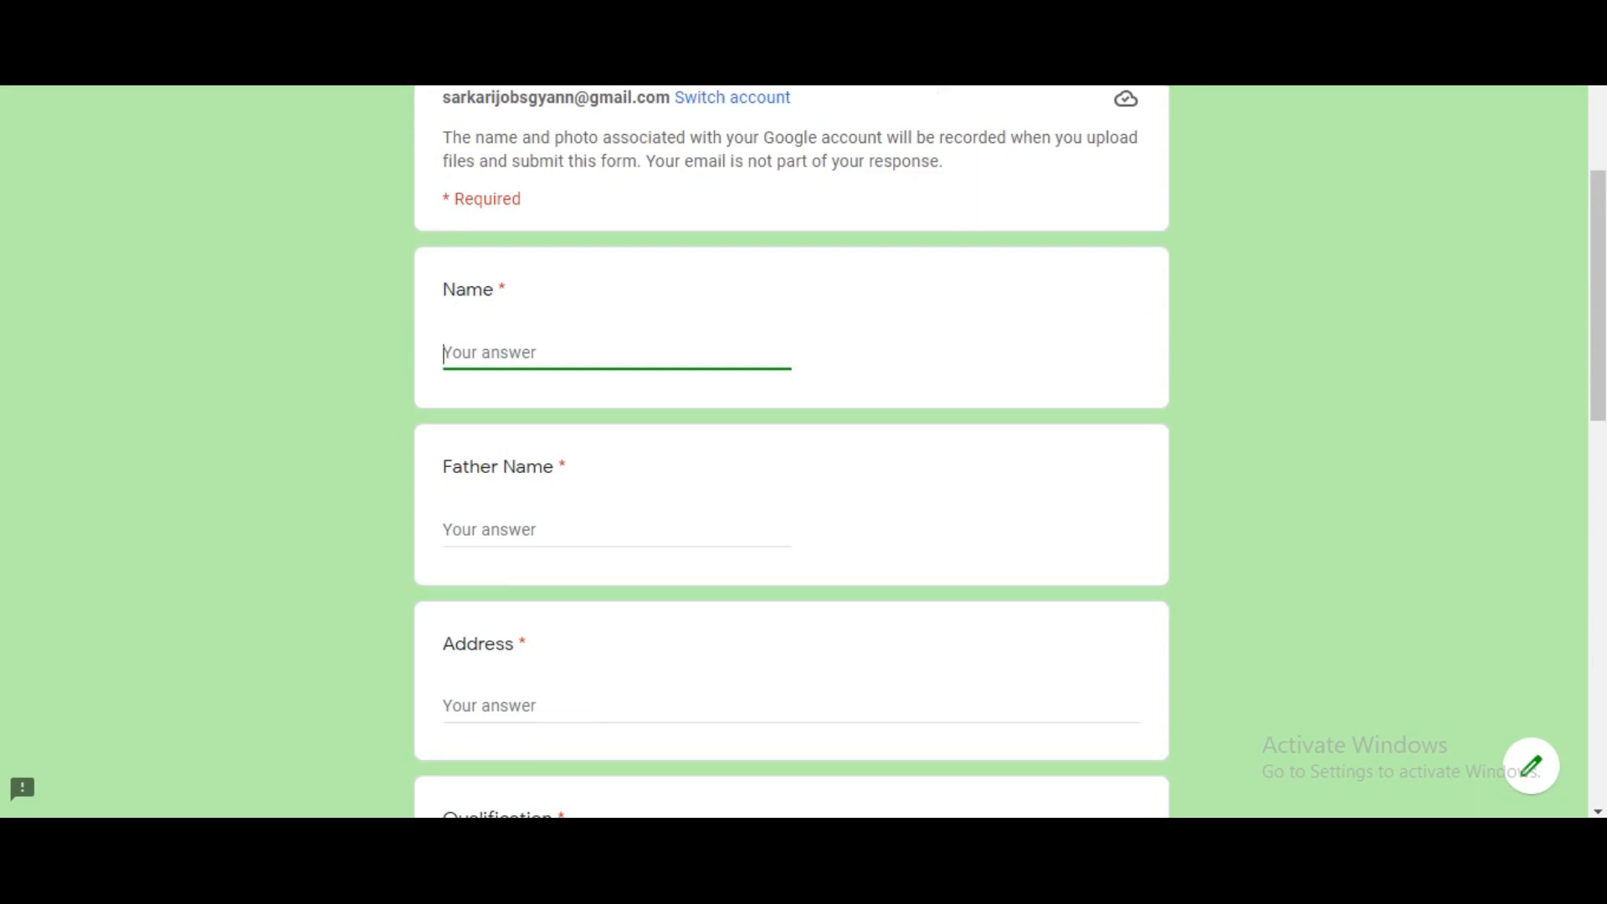
type("Dheera")
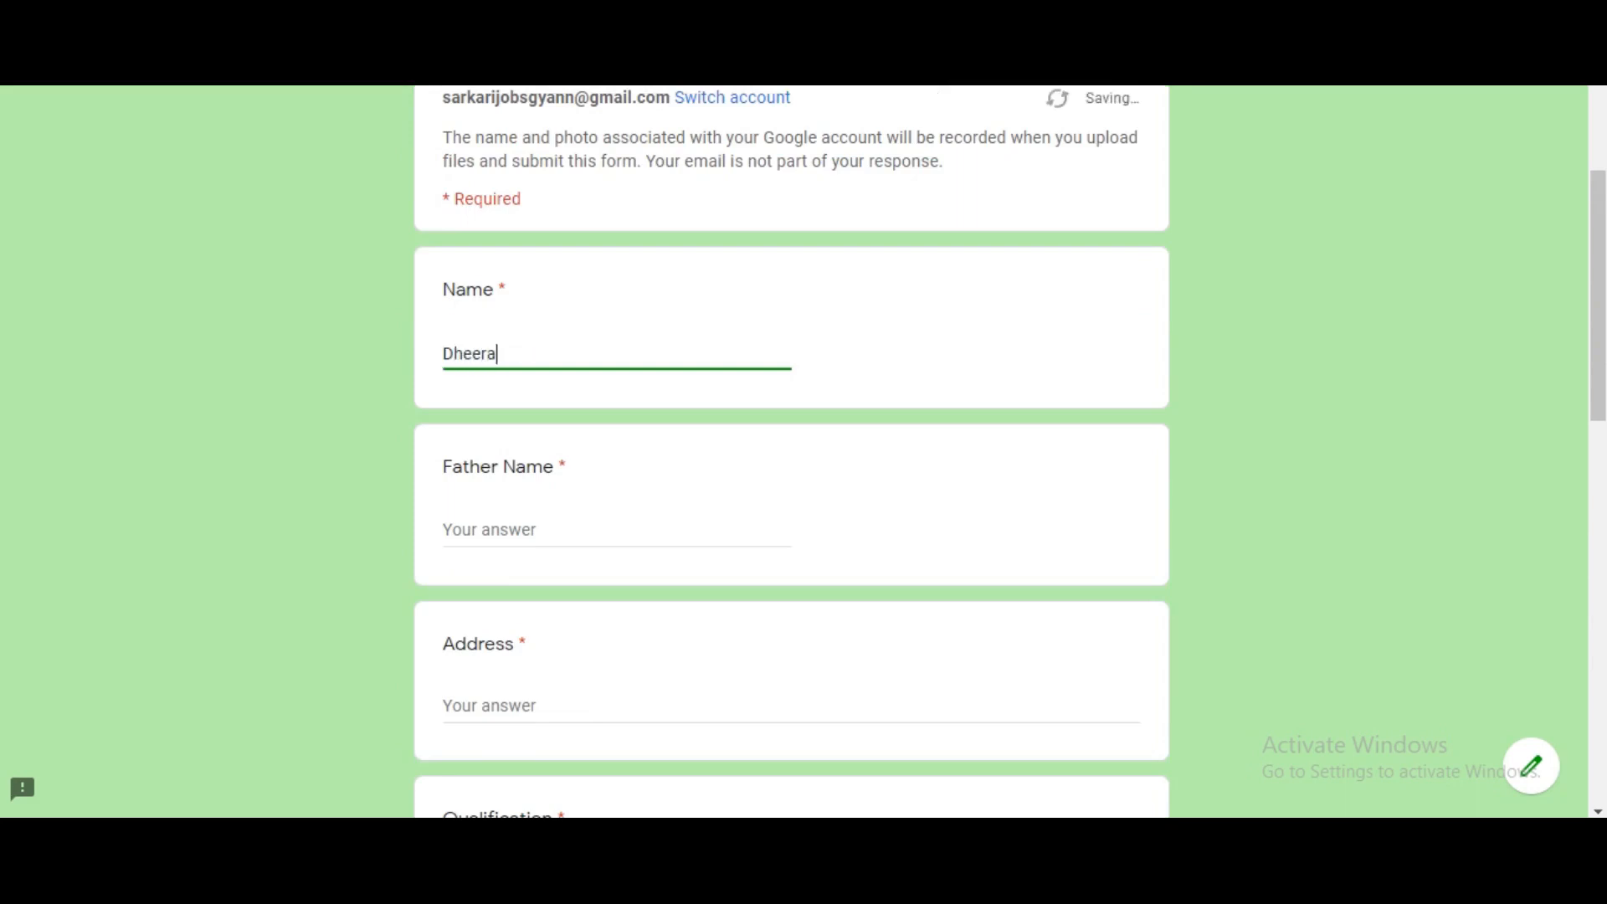
type("j")
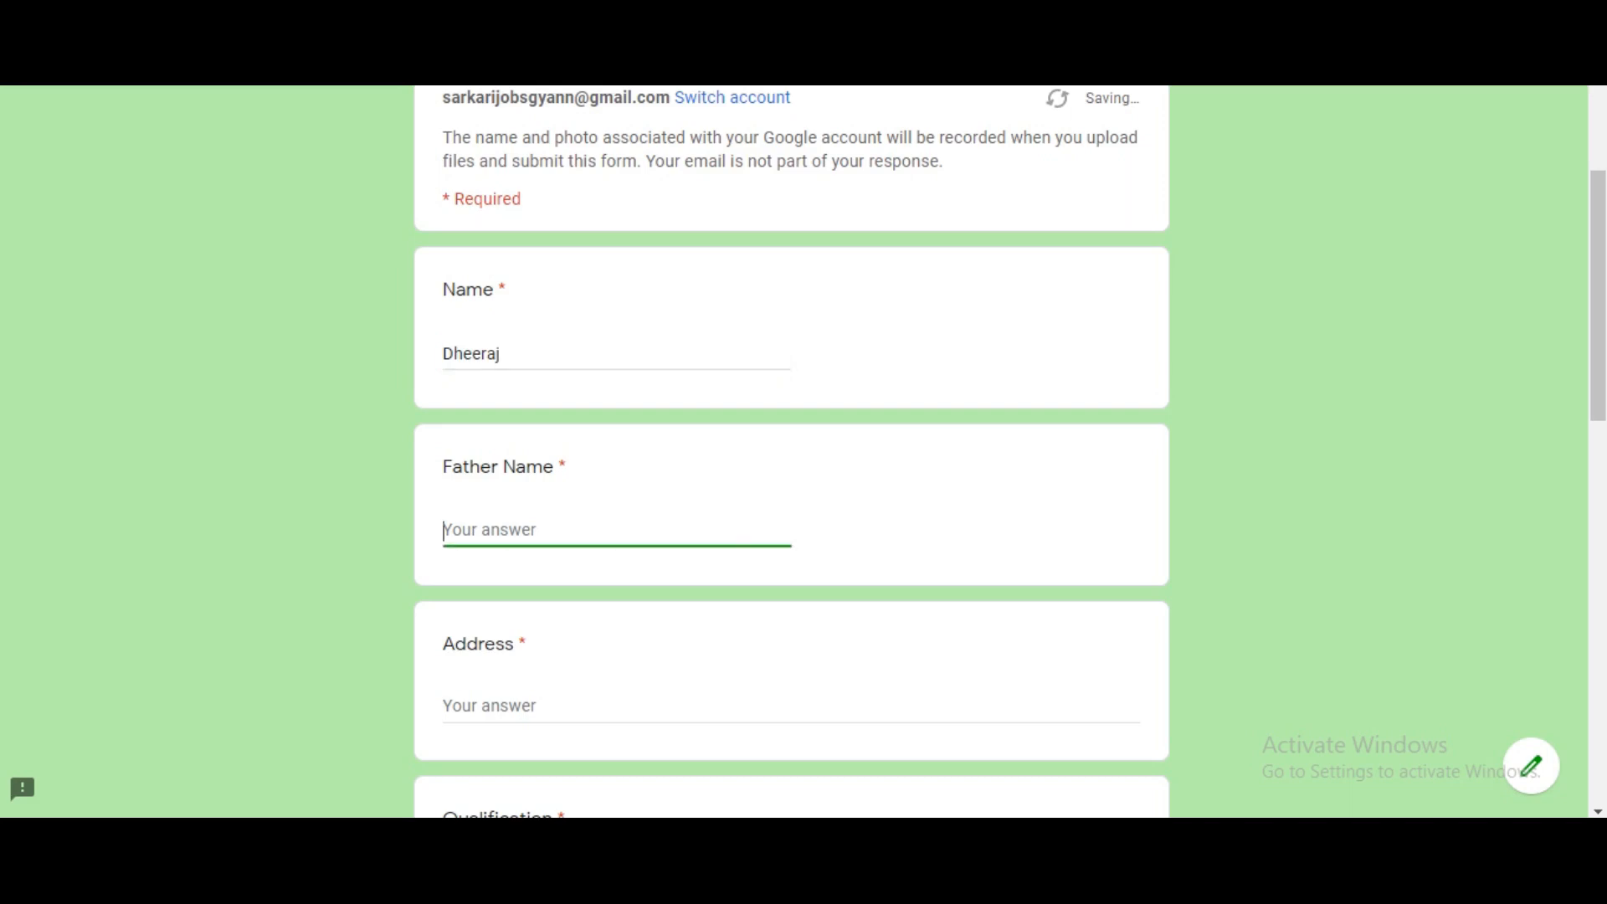
type("Sh Rakessh")
scroll(792, 452, "down", 3)
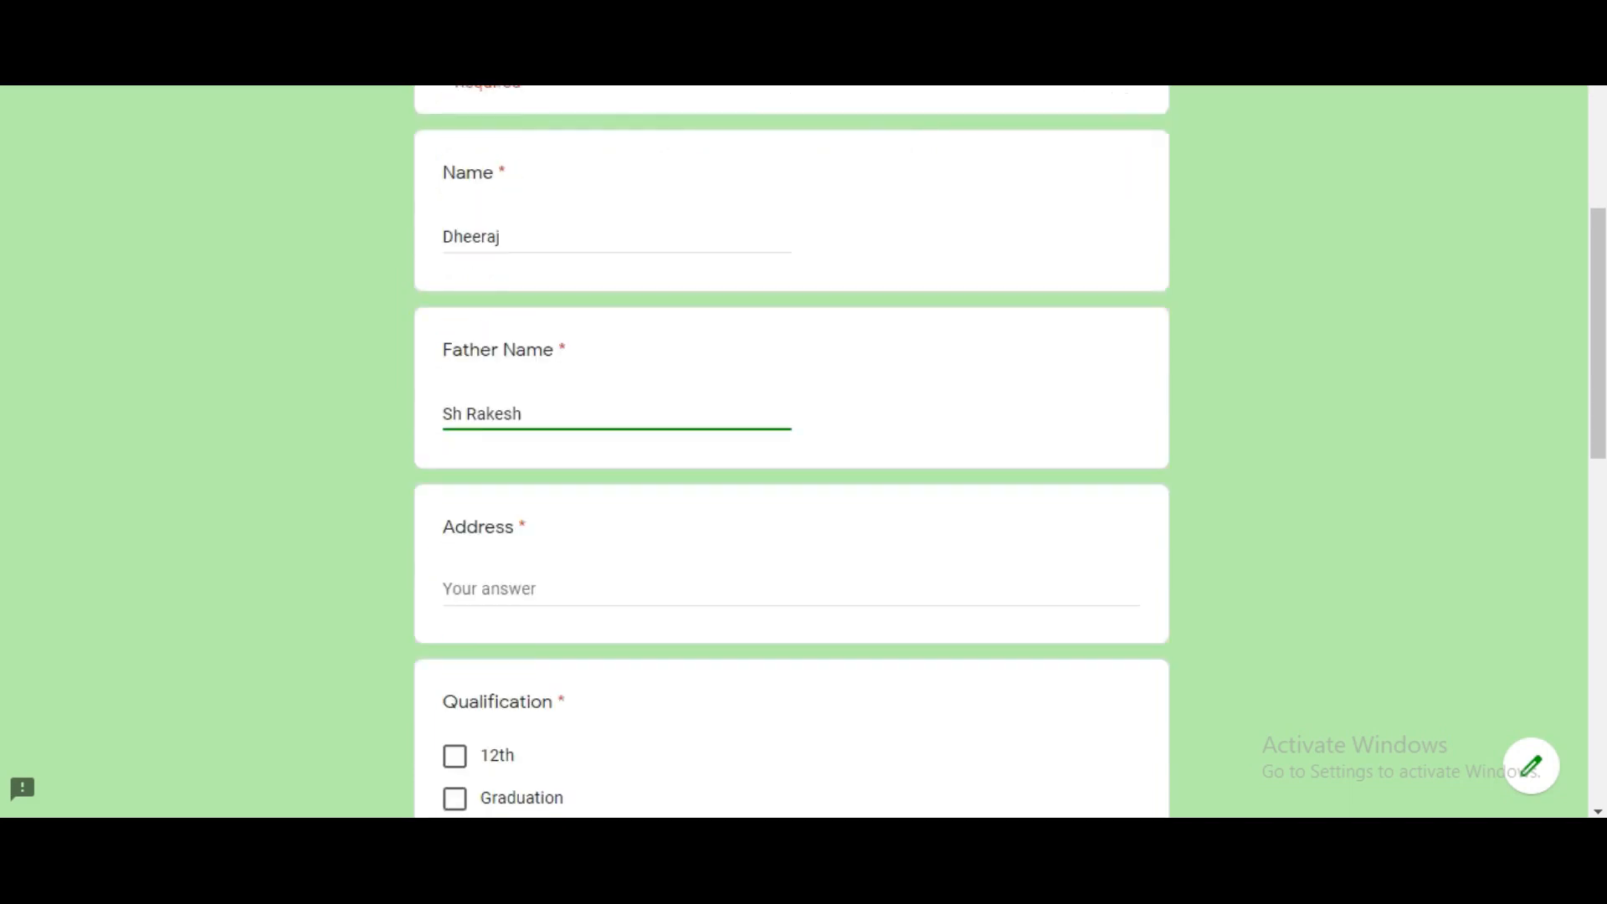
Step: Enter the postal address with its postal code and select Post Graduation as the qualification
key("Tab")
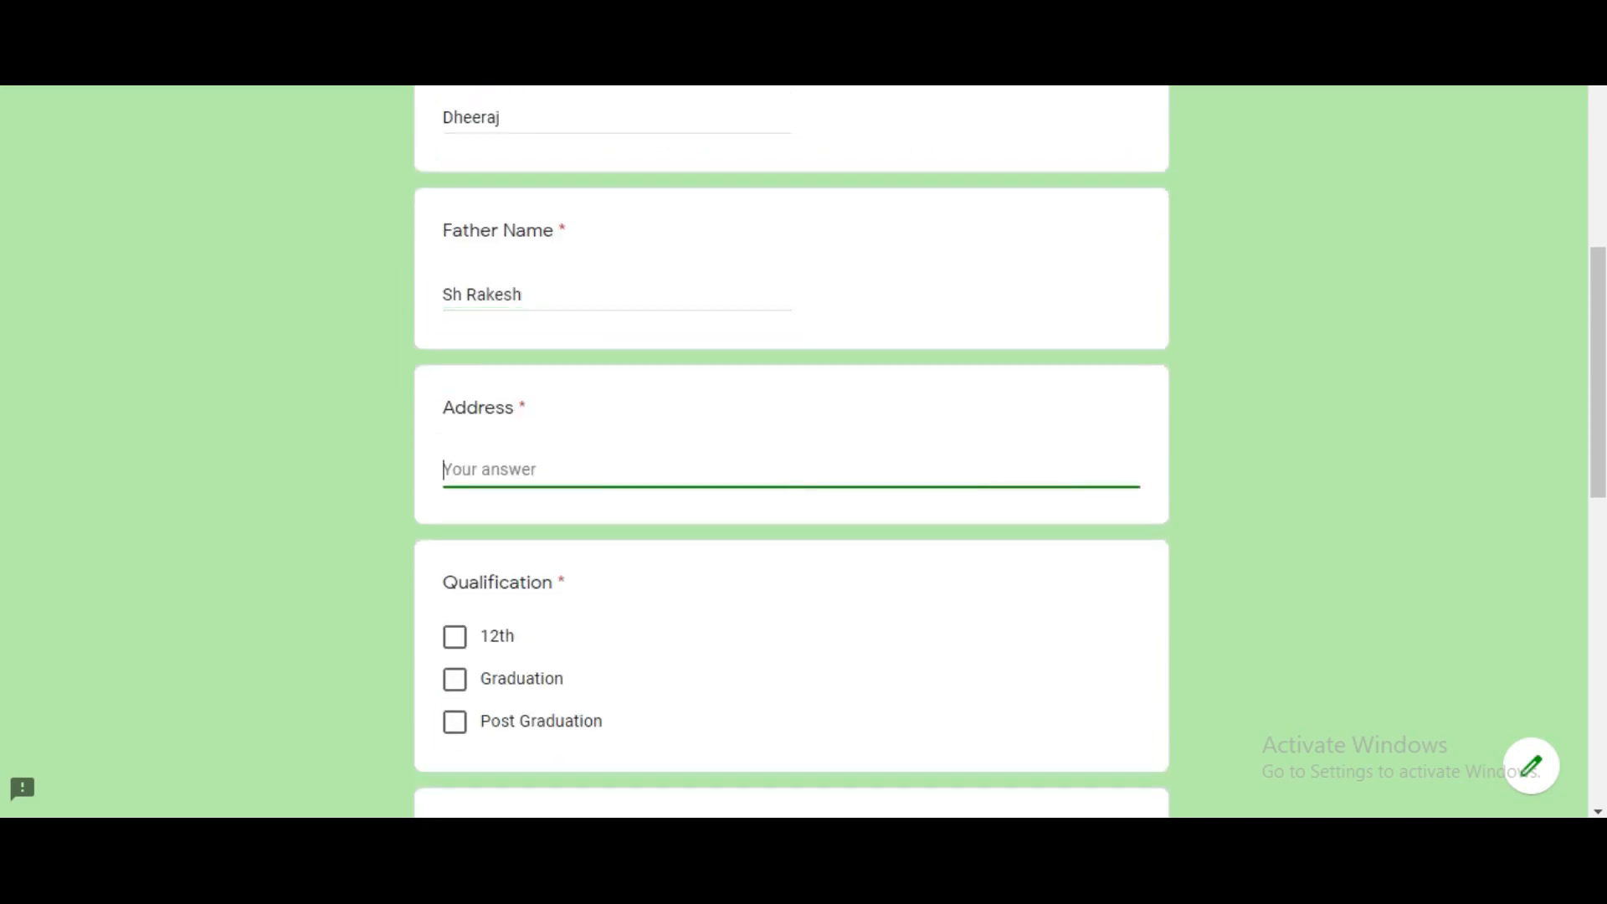
type("XYZ, City, State")
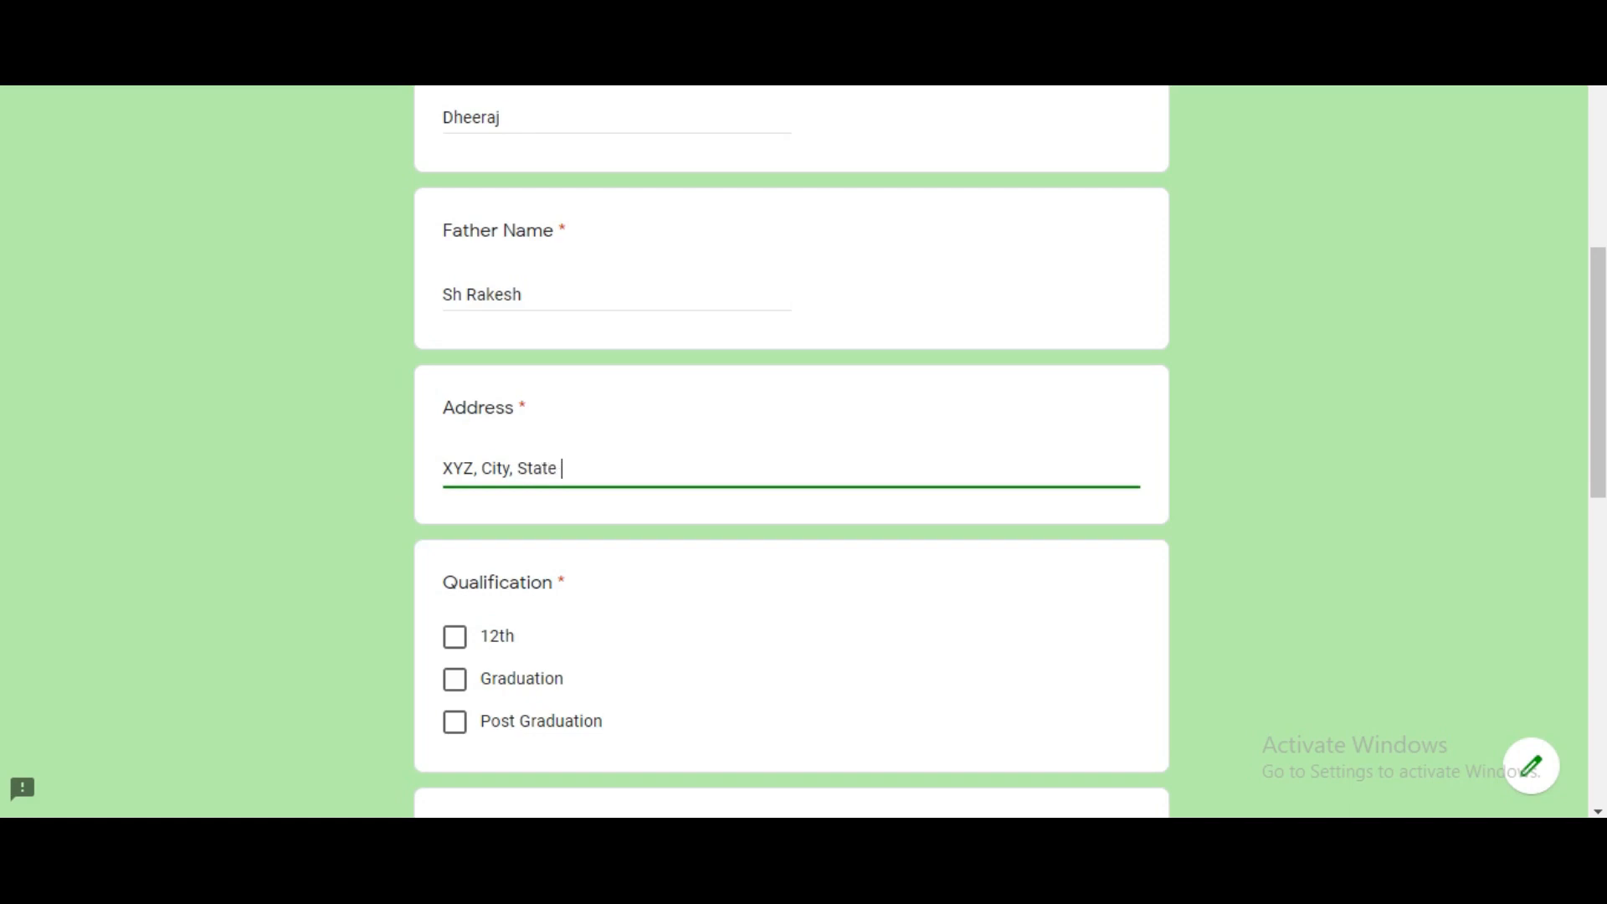
key("BackSpace")
type(", Pin Code 123456")
scroll(792, 452, "down", 3)
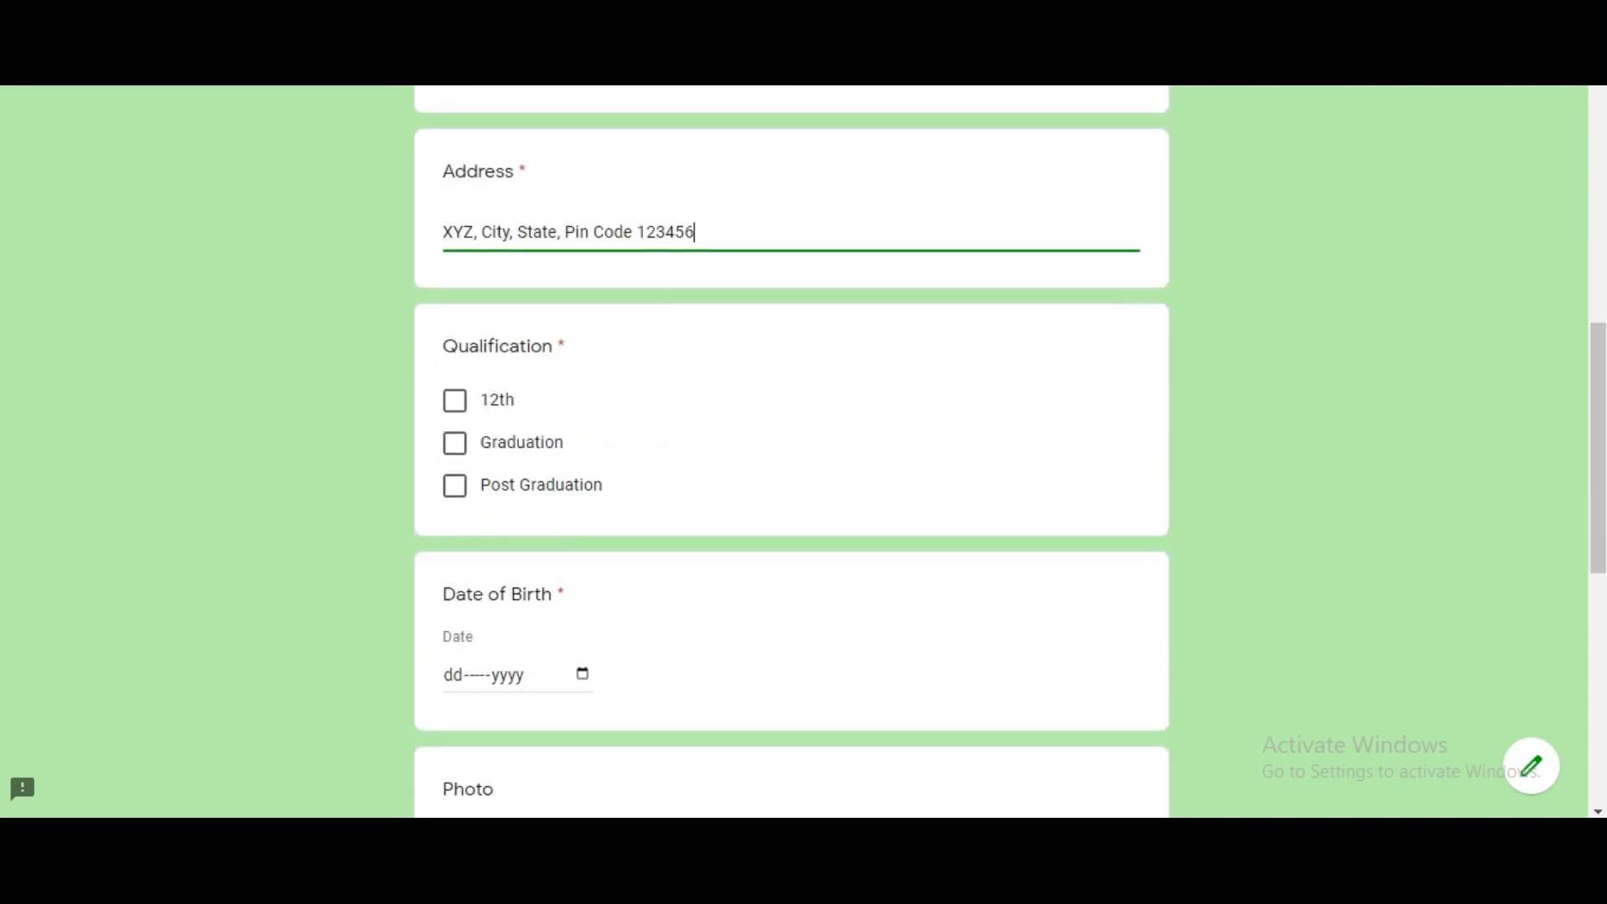
left_click(454, 486)
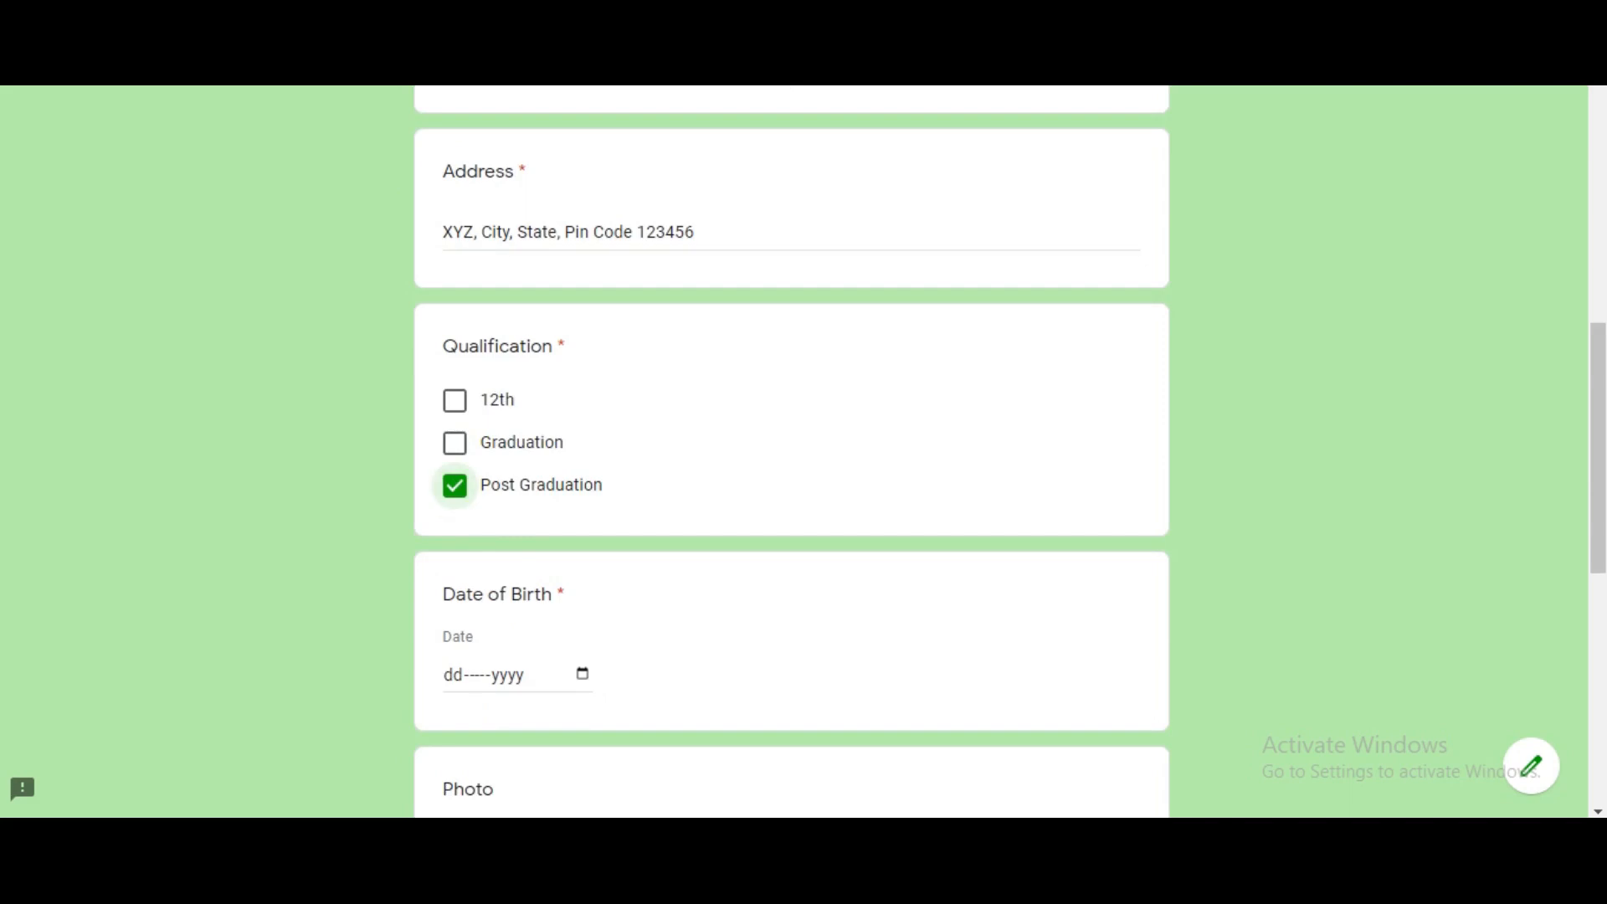
Step: Enter the respondent's date of birth in the previewed form using the calendar picker
scroll(454, 485, "down", 2)
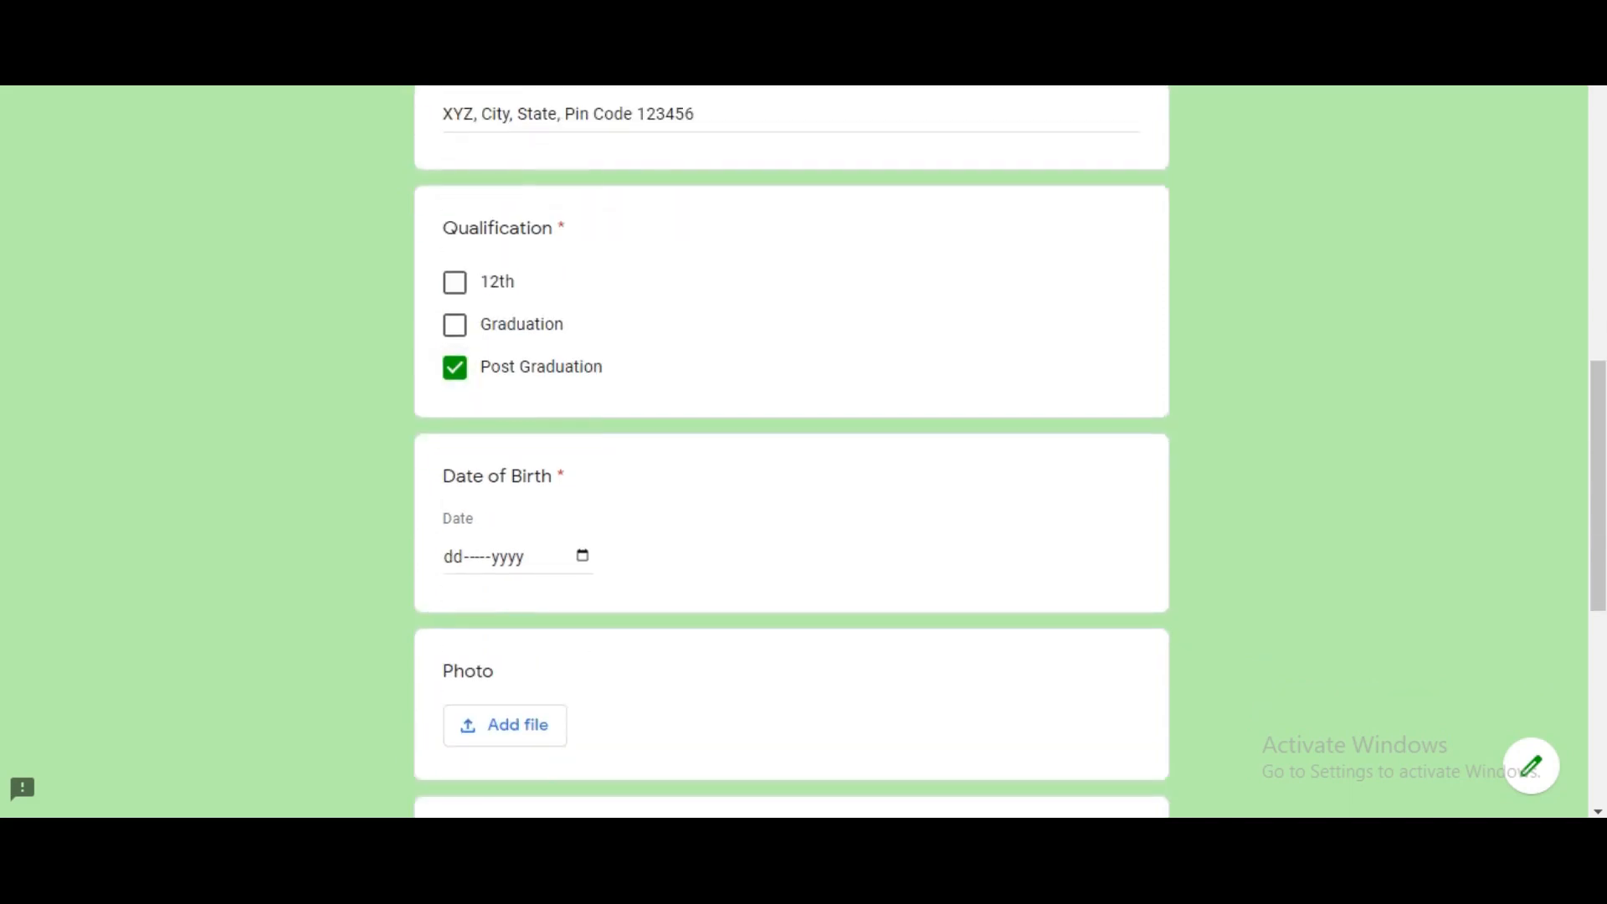
left_click(582, 555)
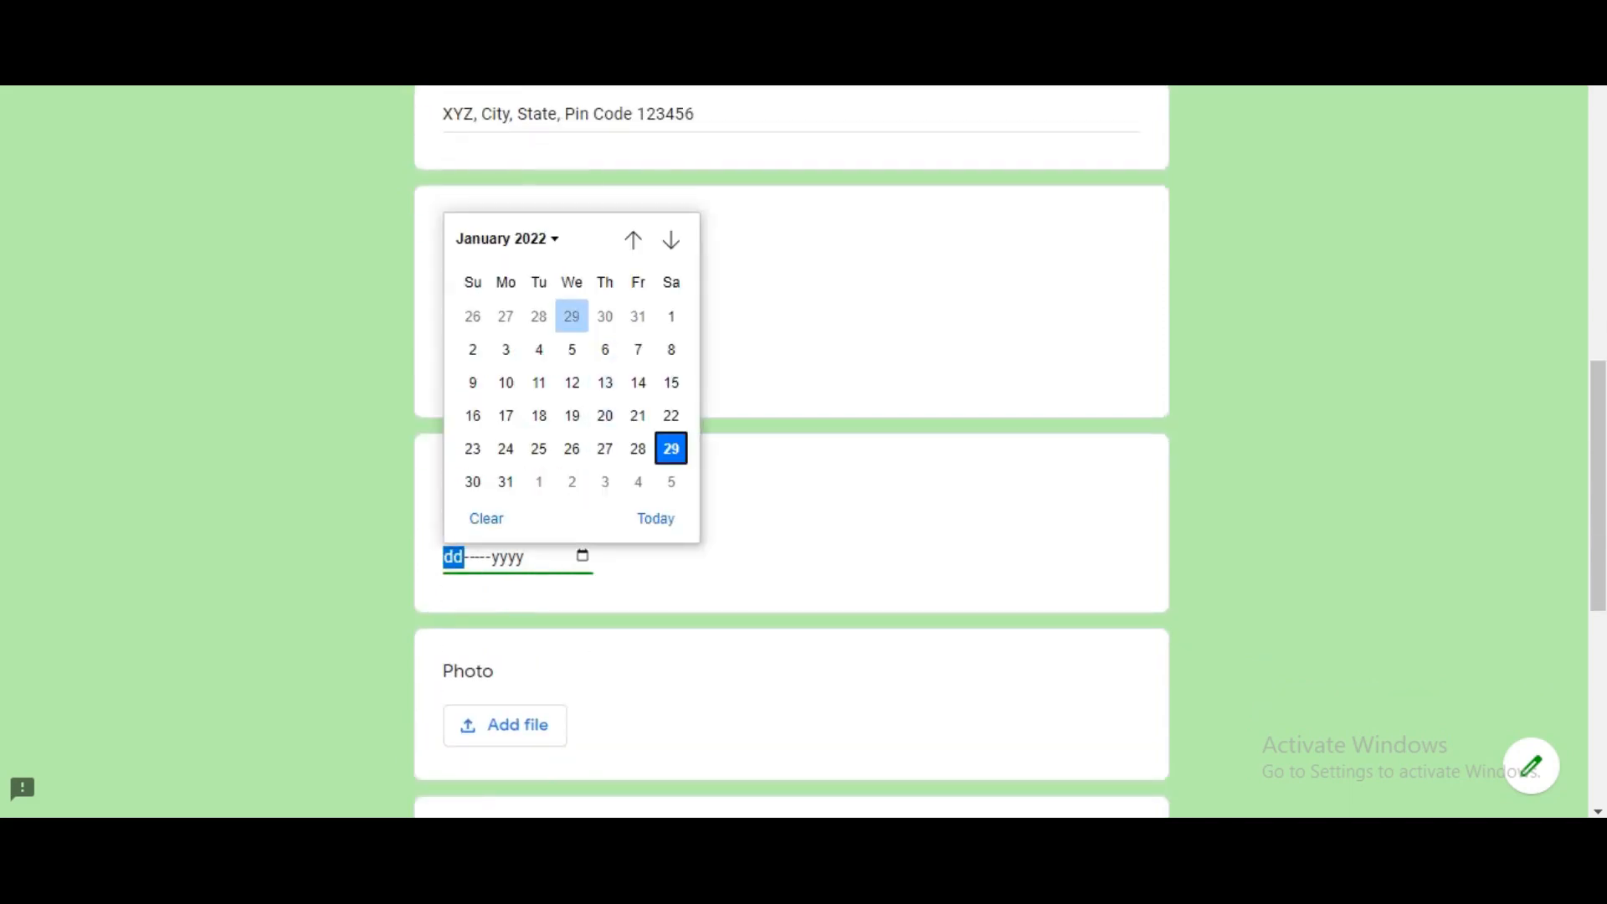
left_click(506, 239)
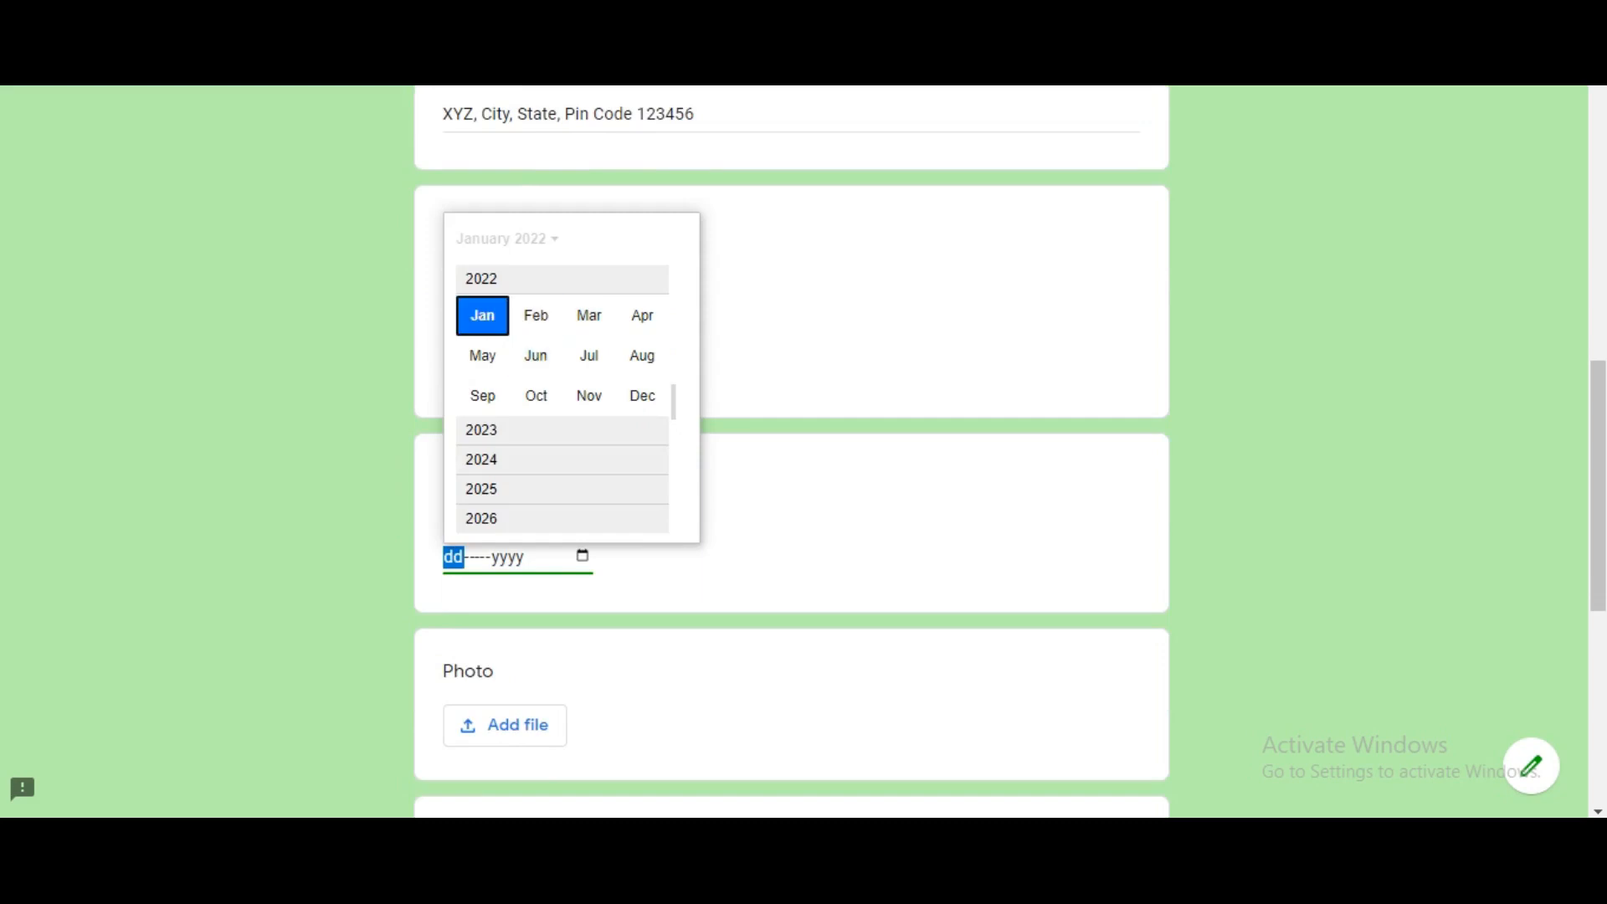
scroll(562, 402, "up", 3)
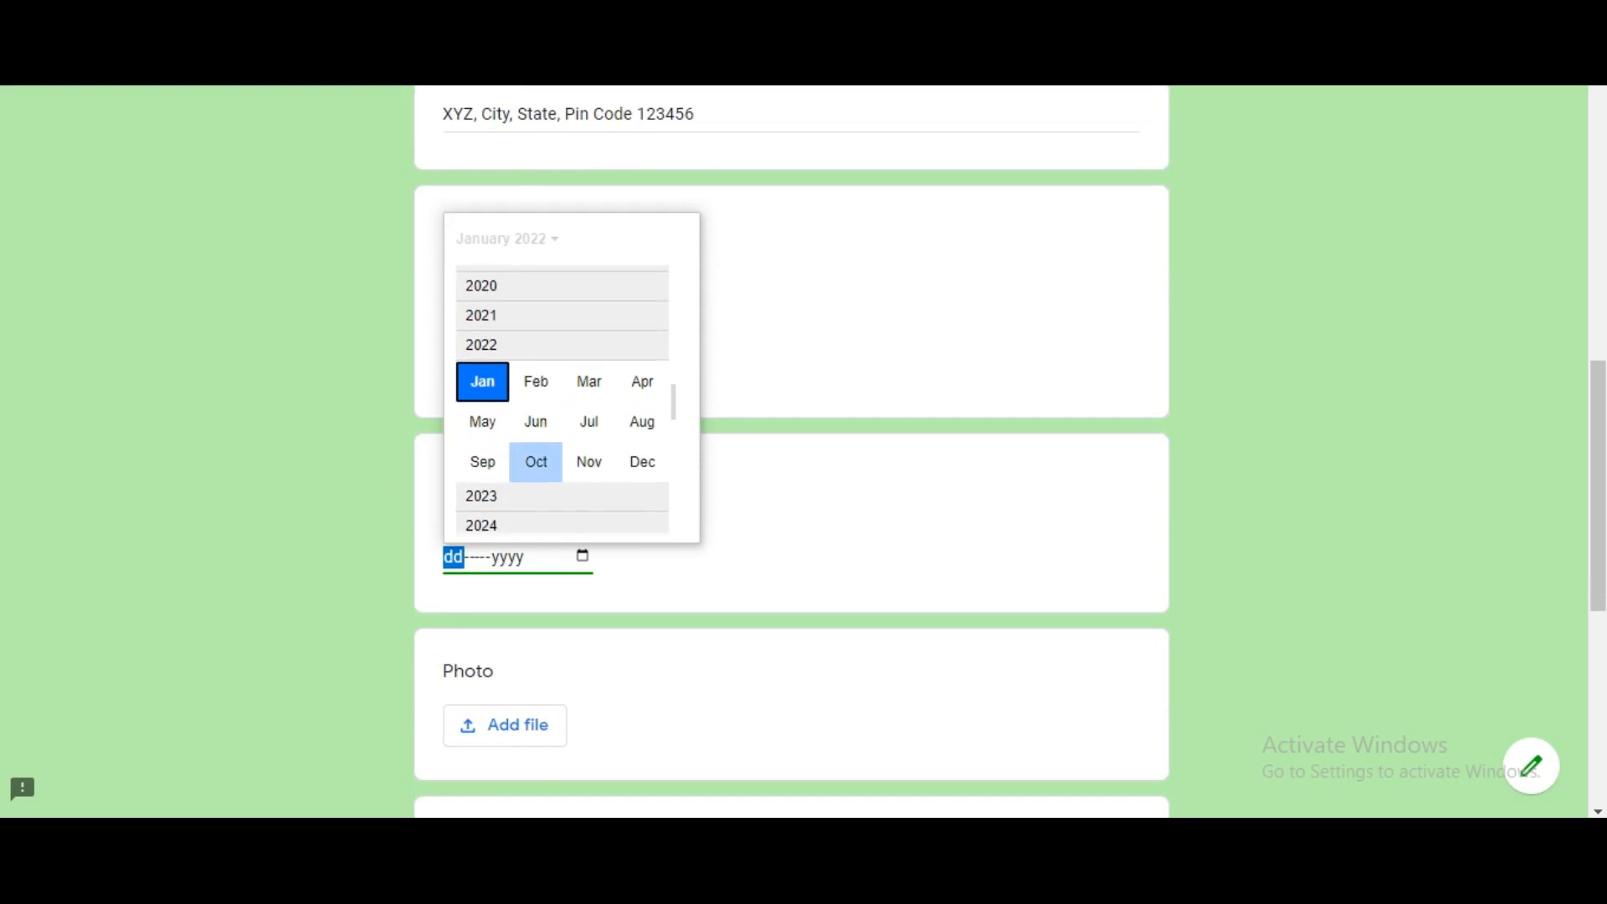
scroll(562, 402, "up", 7)
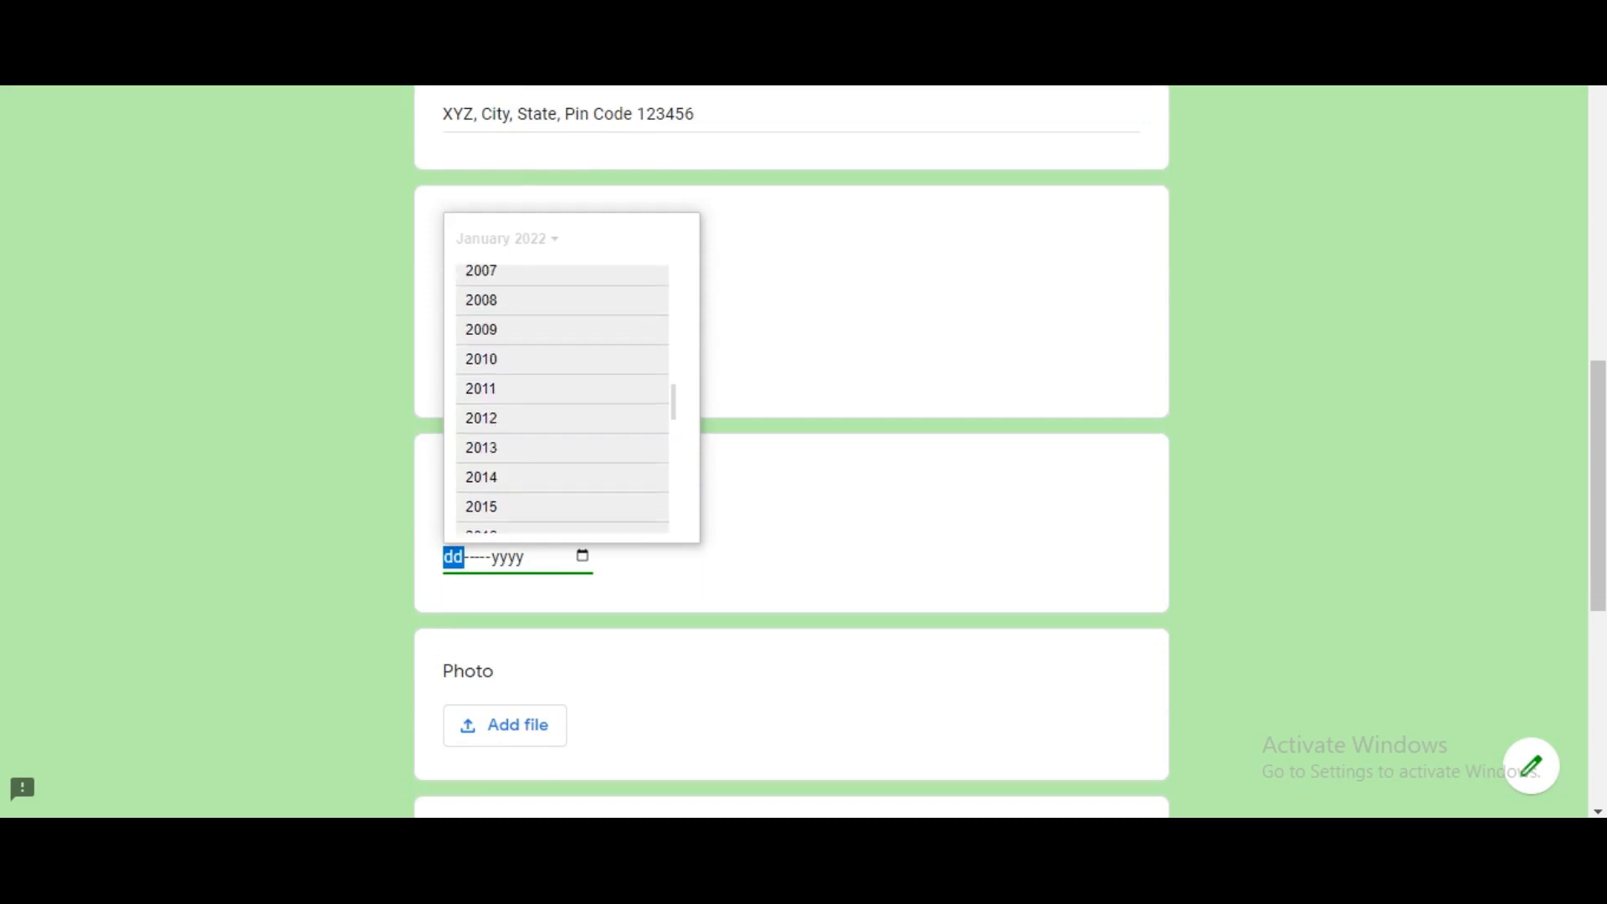
scroll(562, 401, "up", 5)
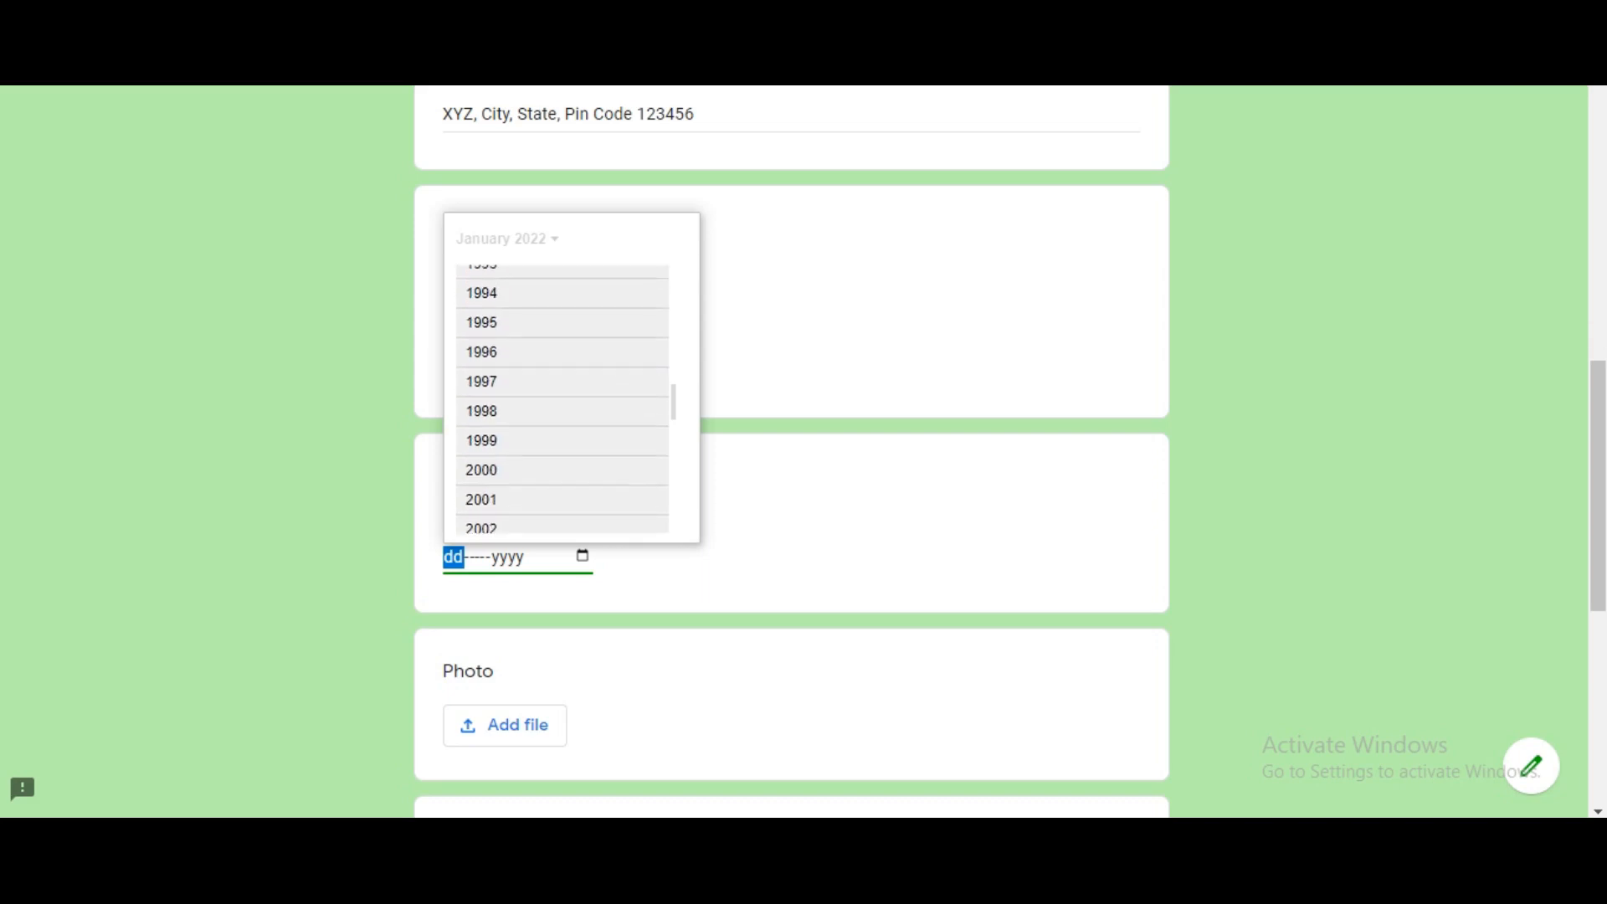
scroll(562, 402, "up", 1)
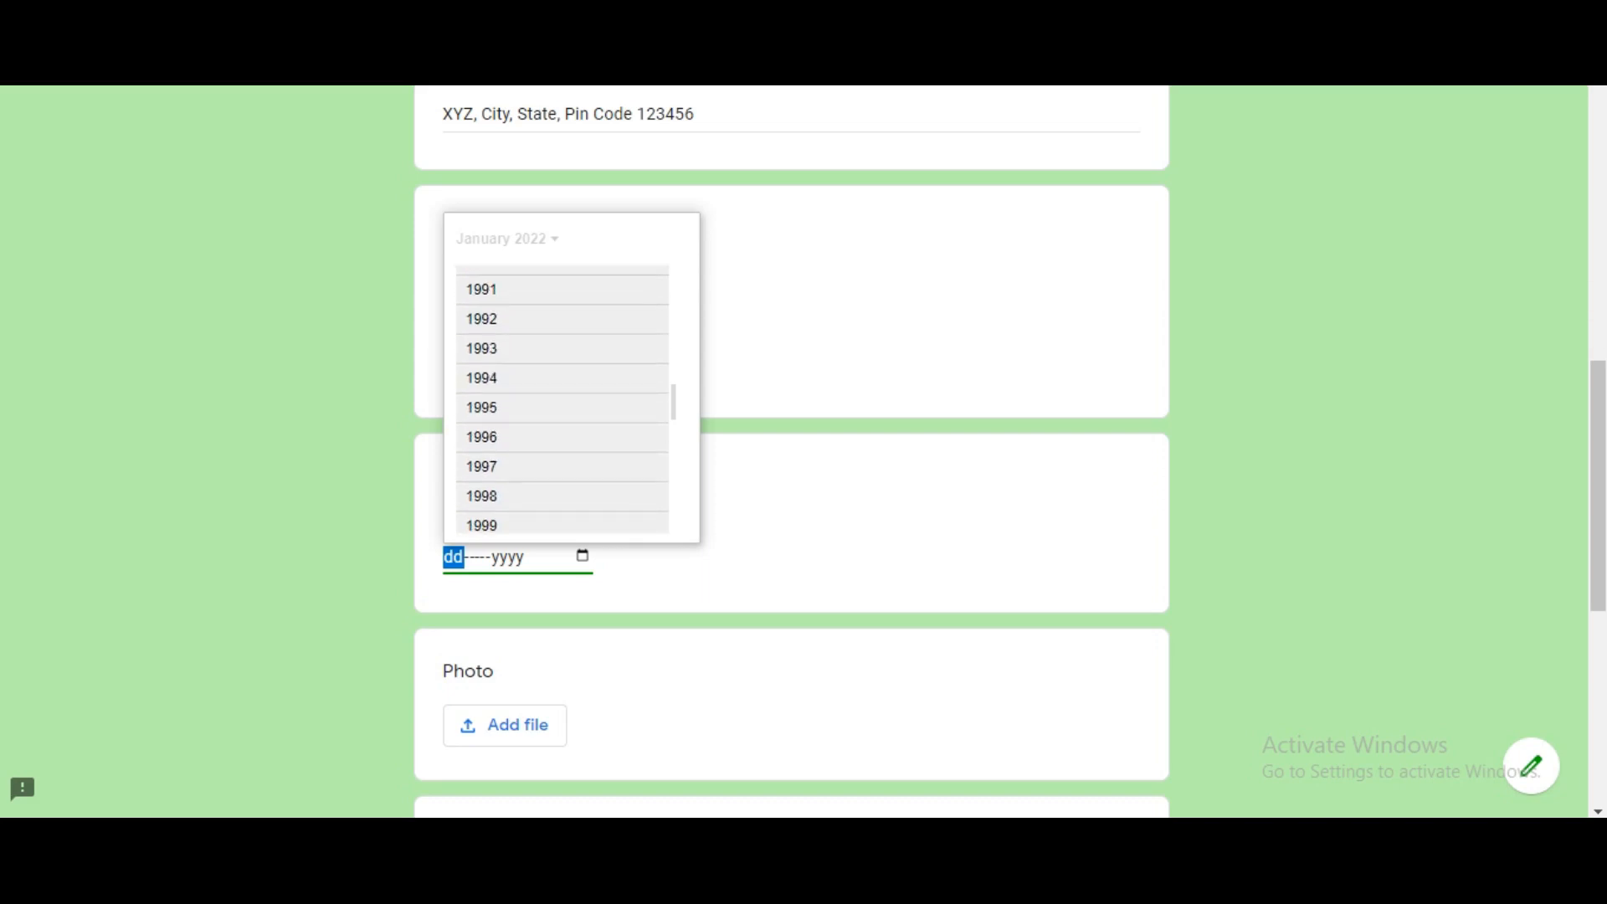
left_click(481, 289)
left_click(535, 355)
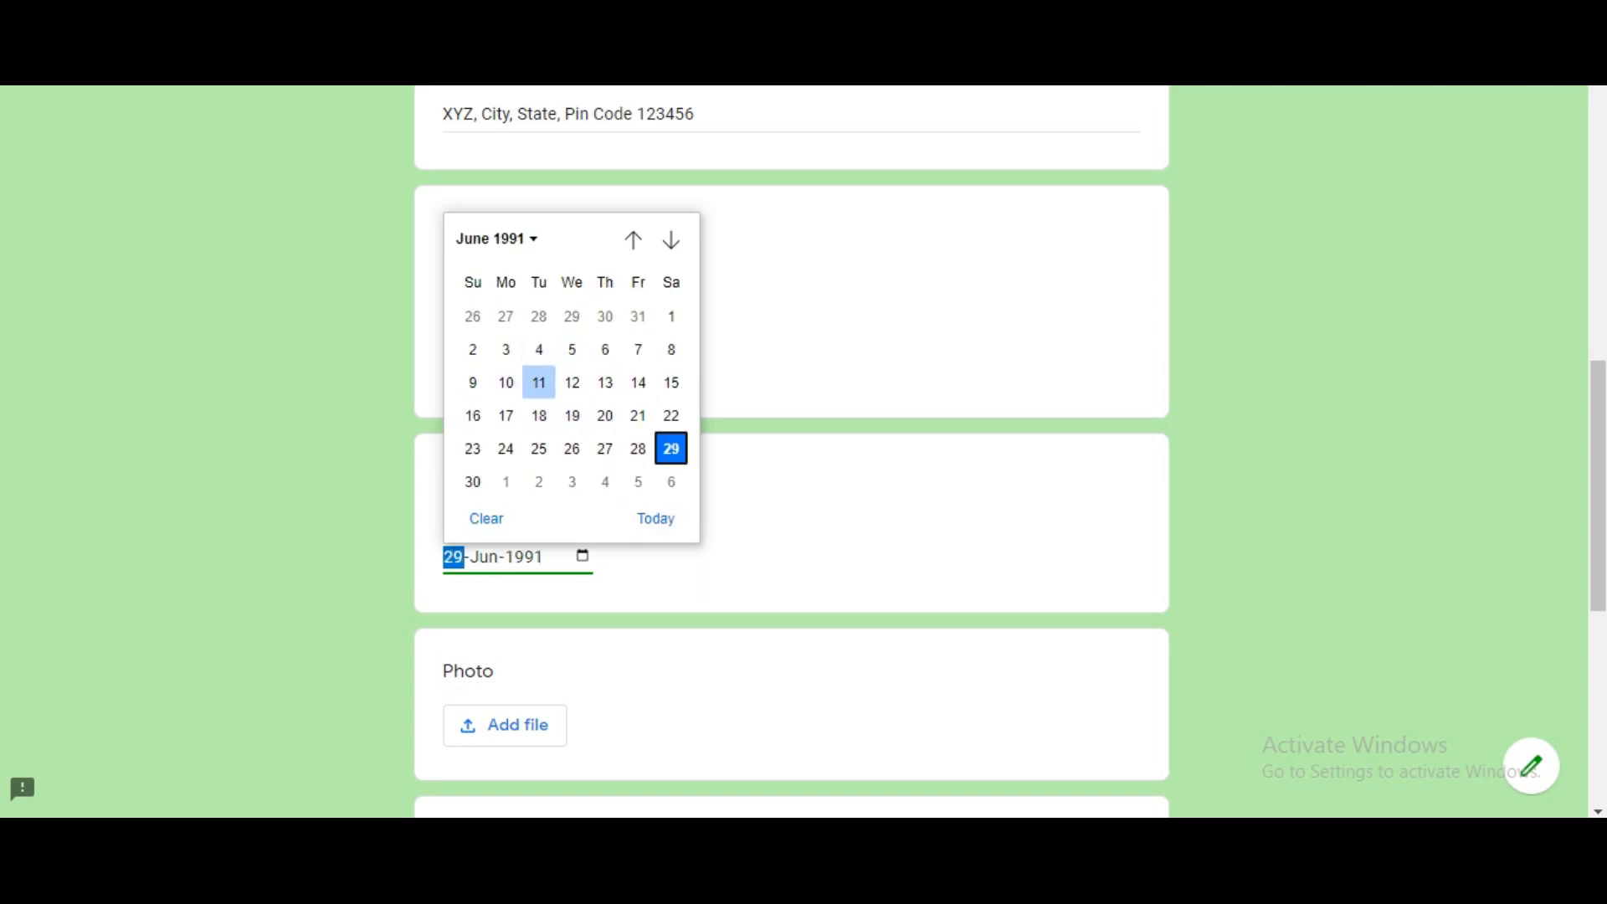
left_click(539, 382)
Step: Select Morning as the classes shift and Offline as the classes type, and submit the response
scroll(539, 382, "down", 1)
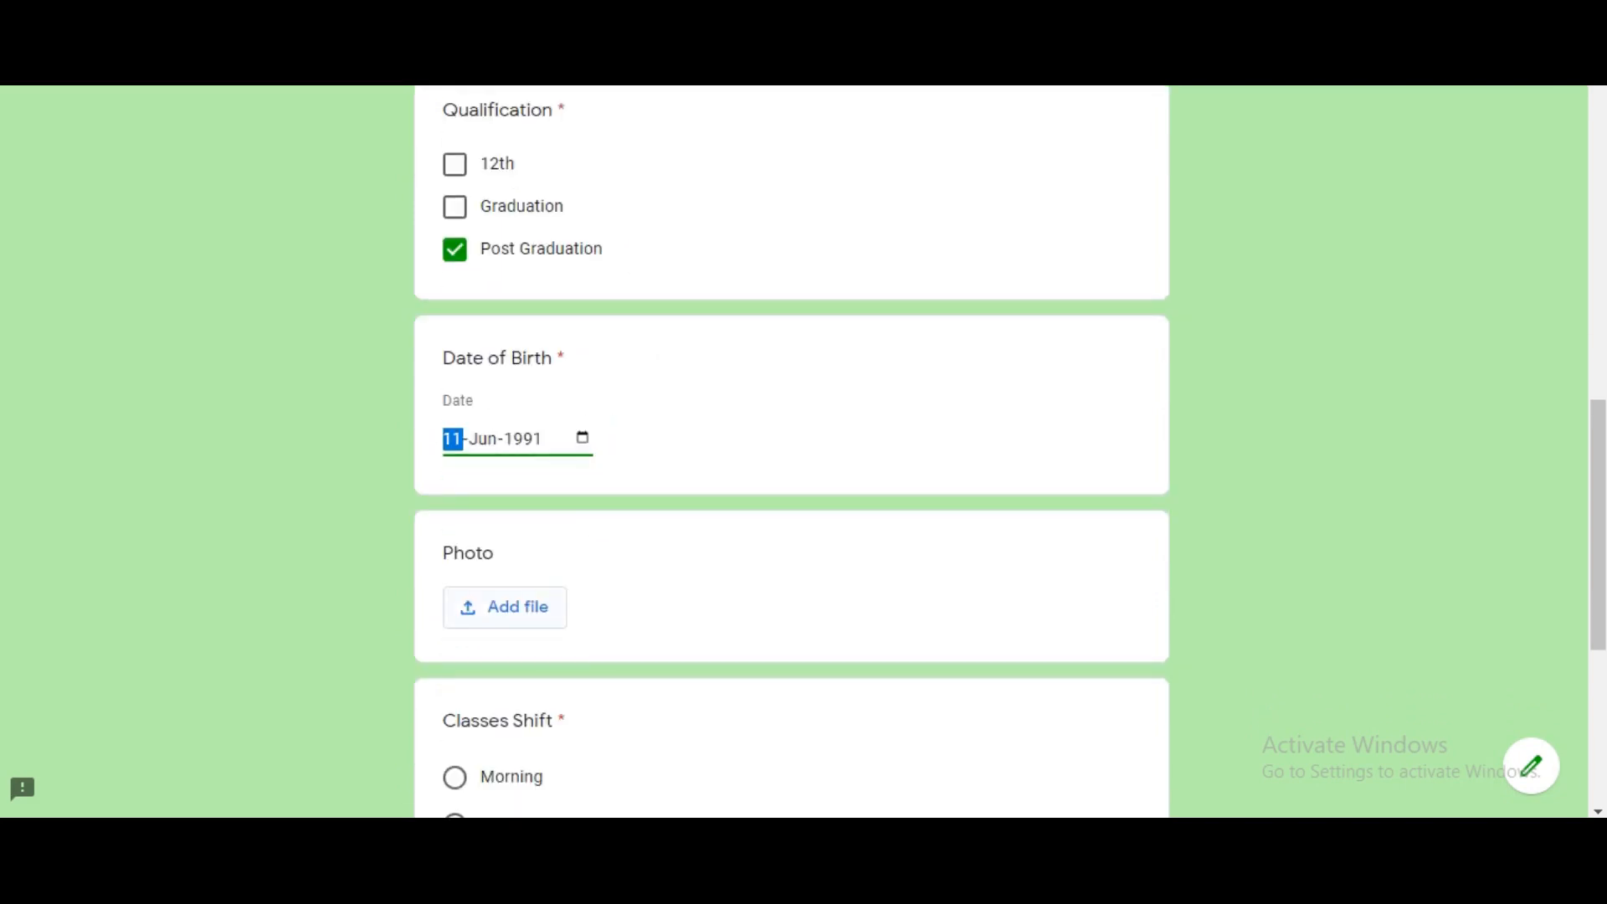
scroll(791, 451, "down", 1)
scroll(791, 452, "down", 2)
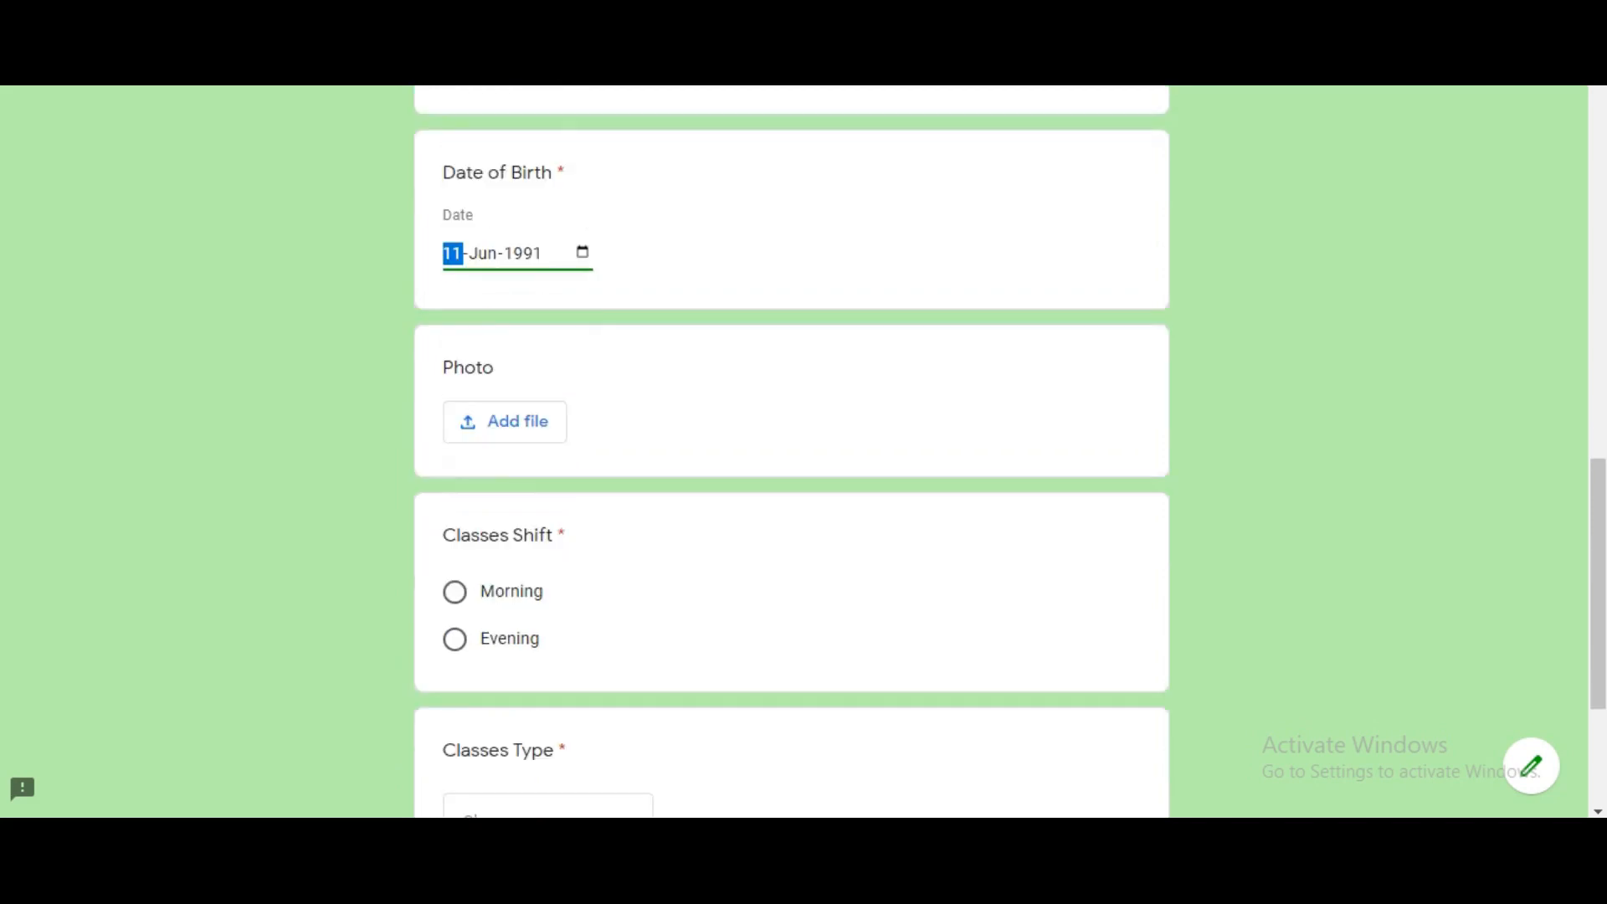
left_click(454, 422)
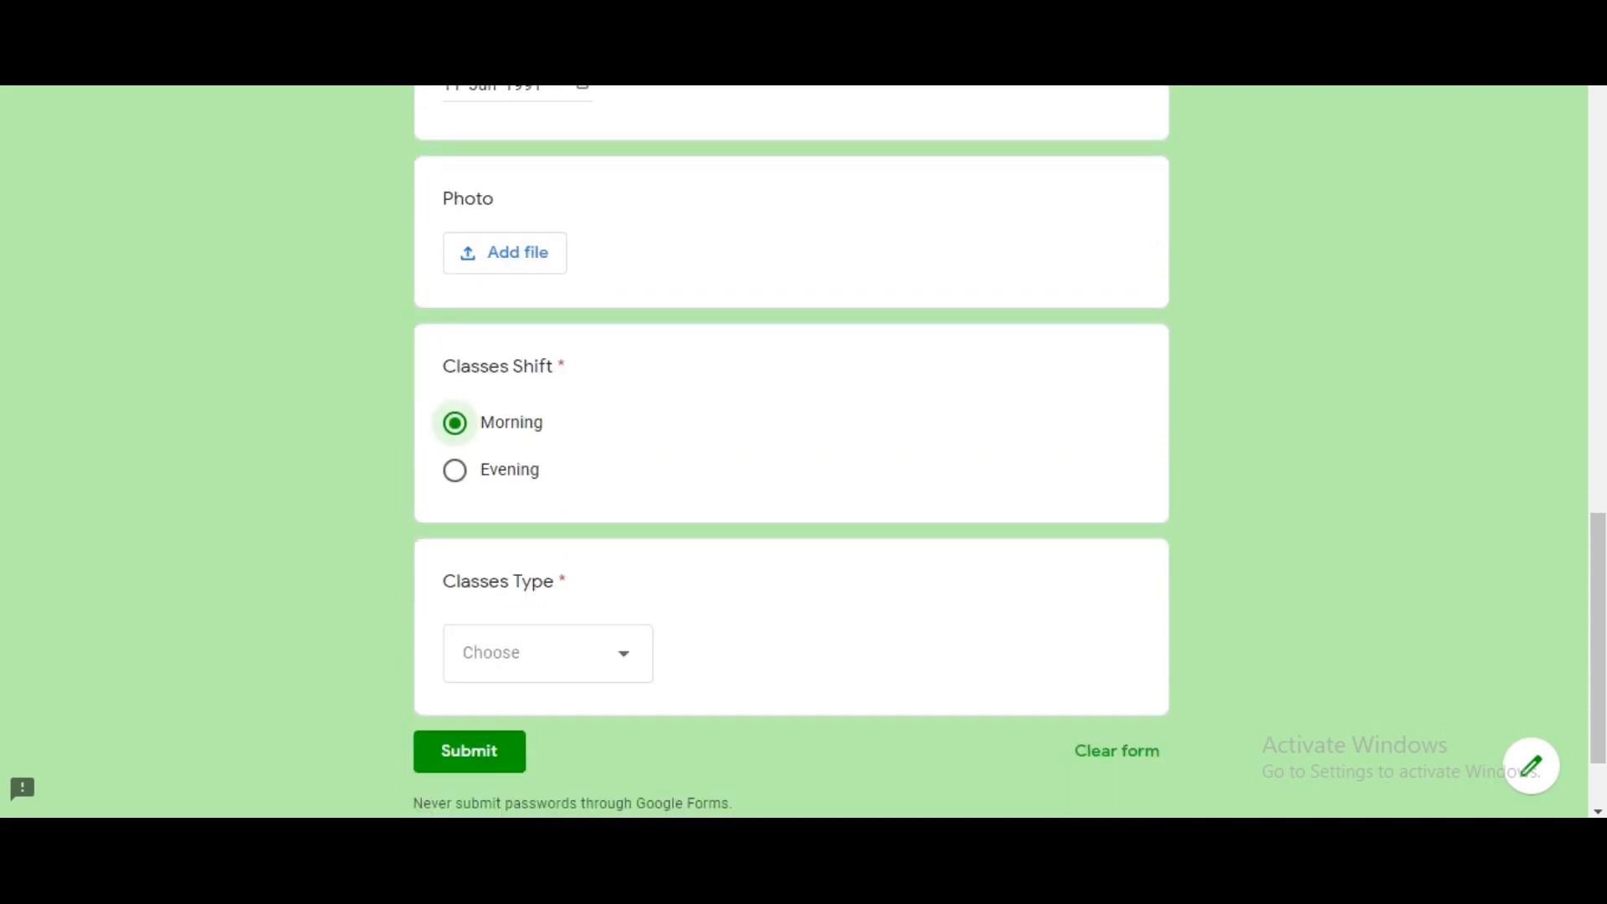
scroll(791, 452, "down", 1)
left_click(547, 535)
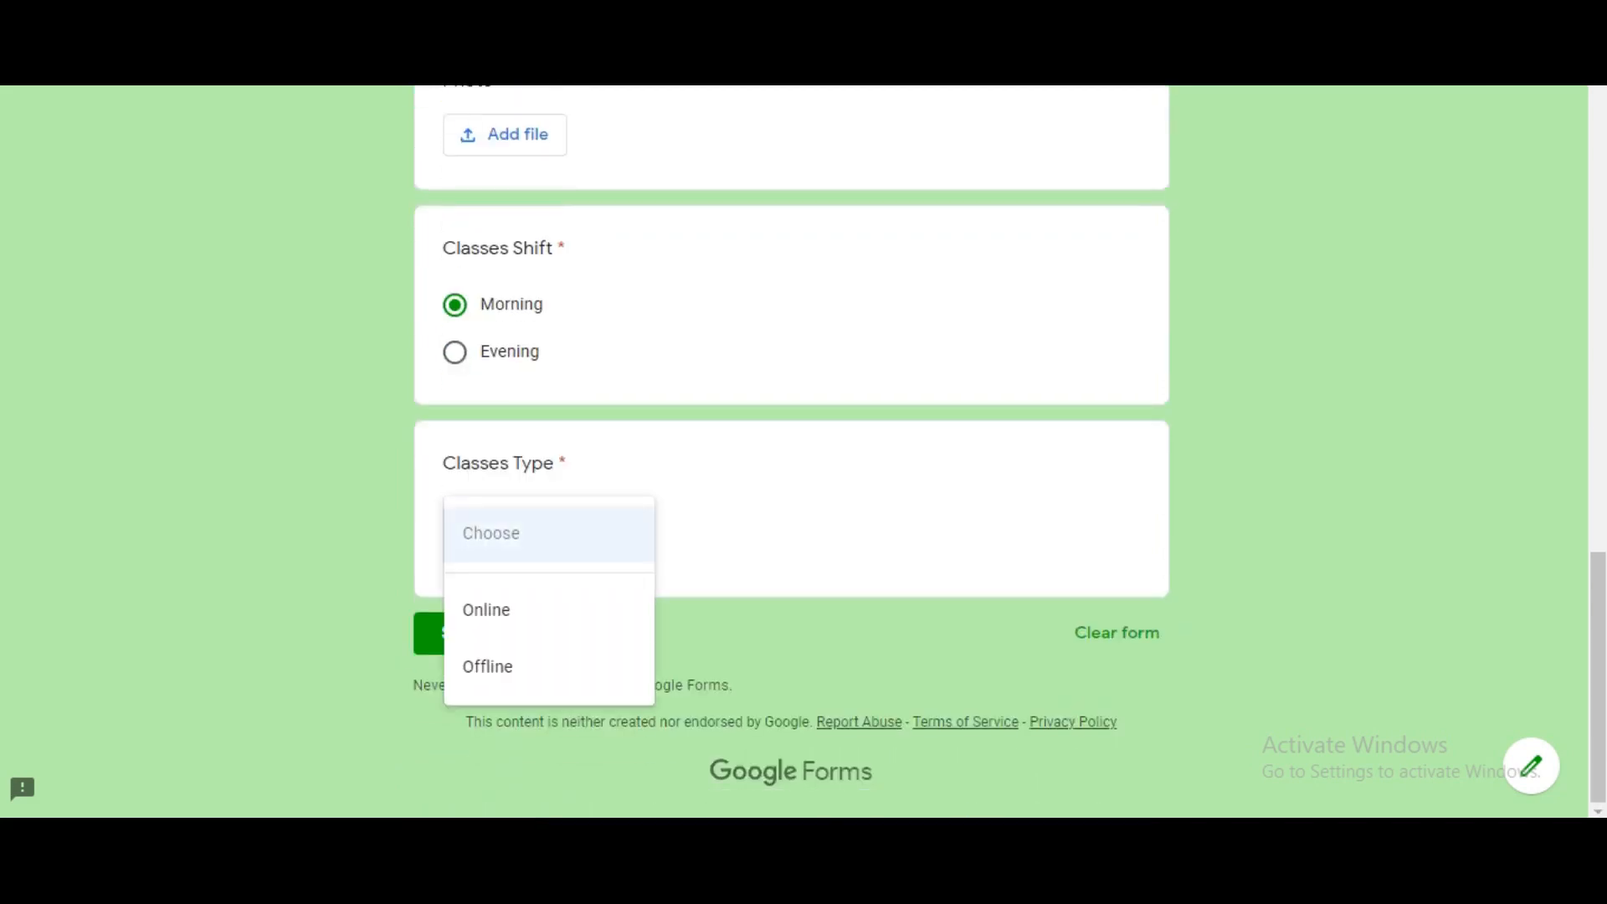
left_click(547, 667)
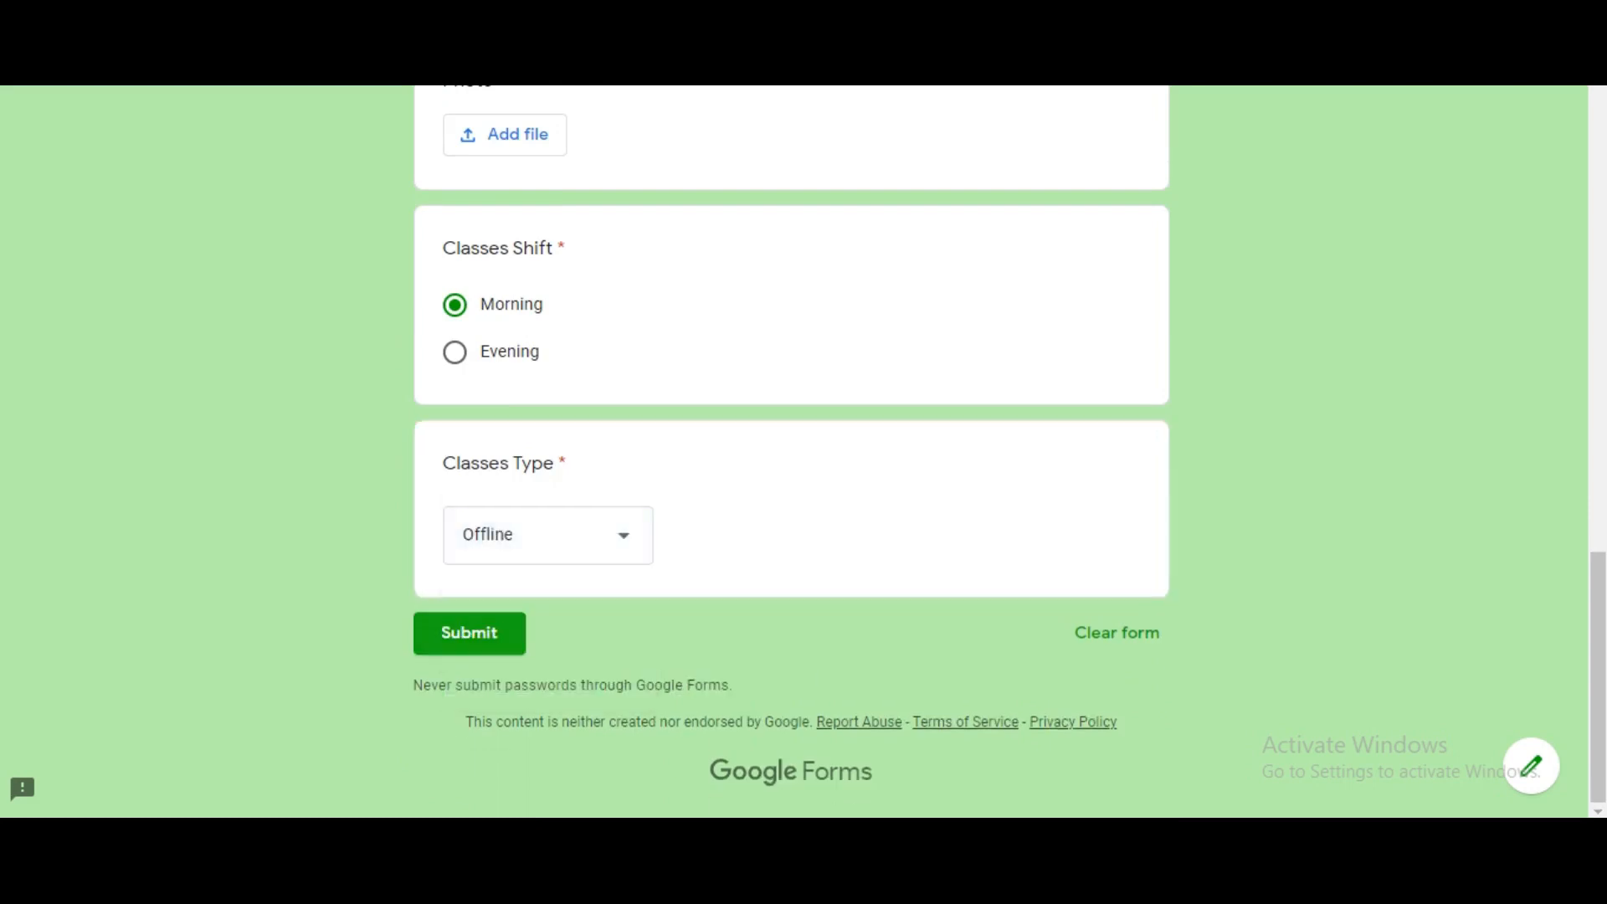
left_click(469, 633)
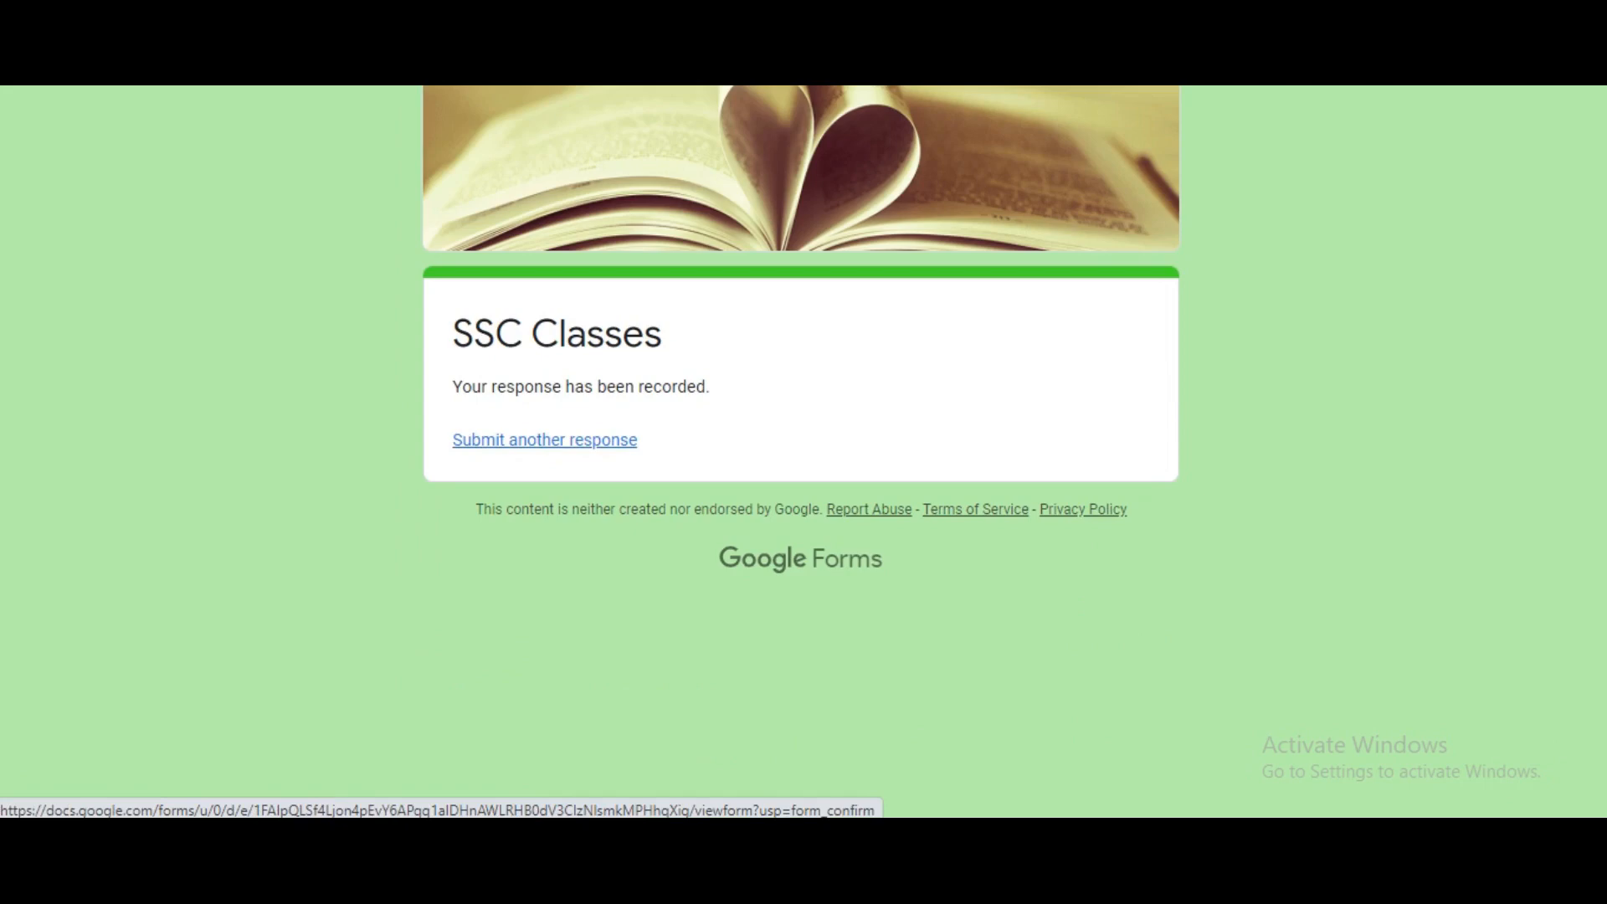
Step: Return to the form editor and look through the response summary from Name to Classes Shift
key("ctrl+shift+Tab")
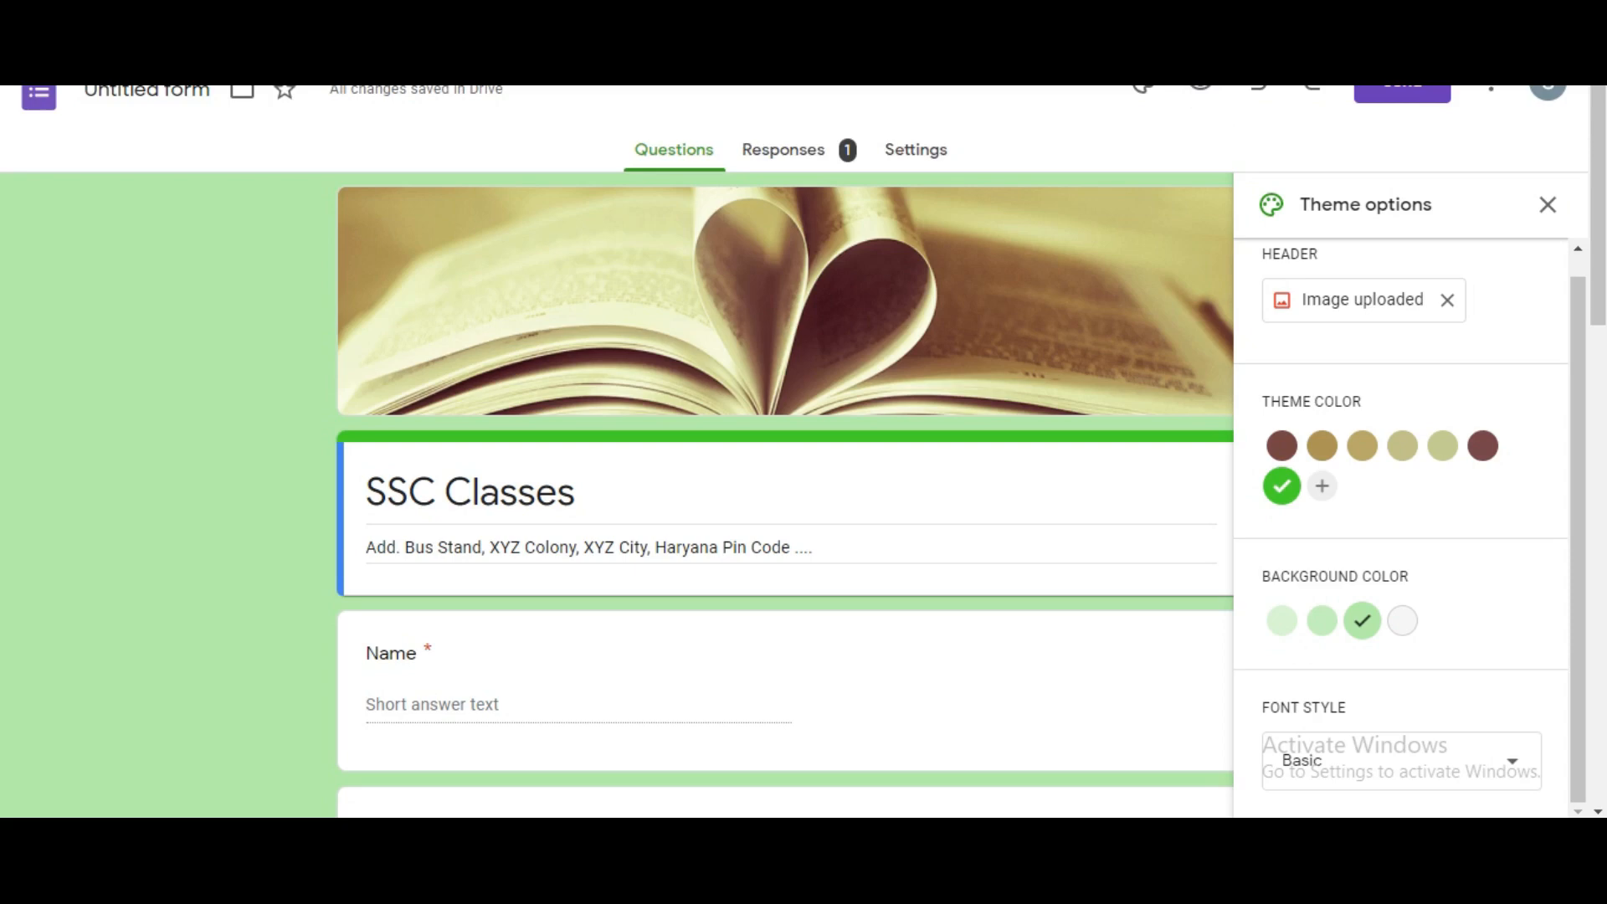
left_click(783, 149)
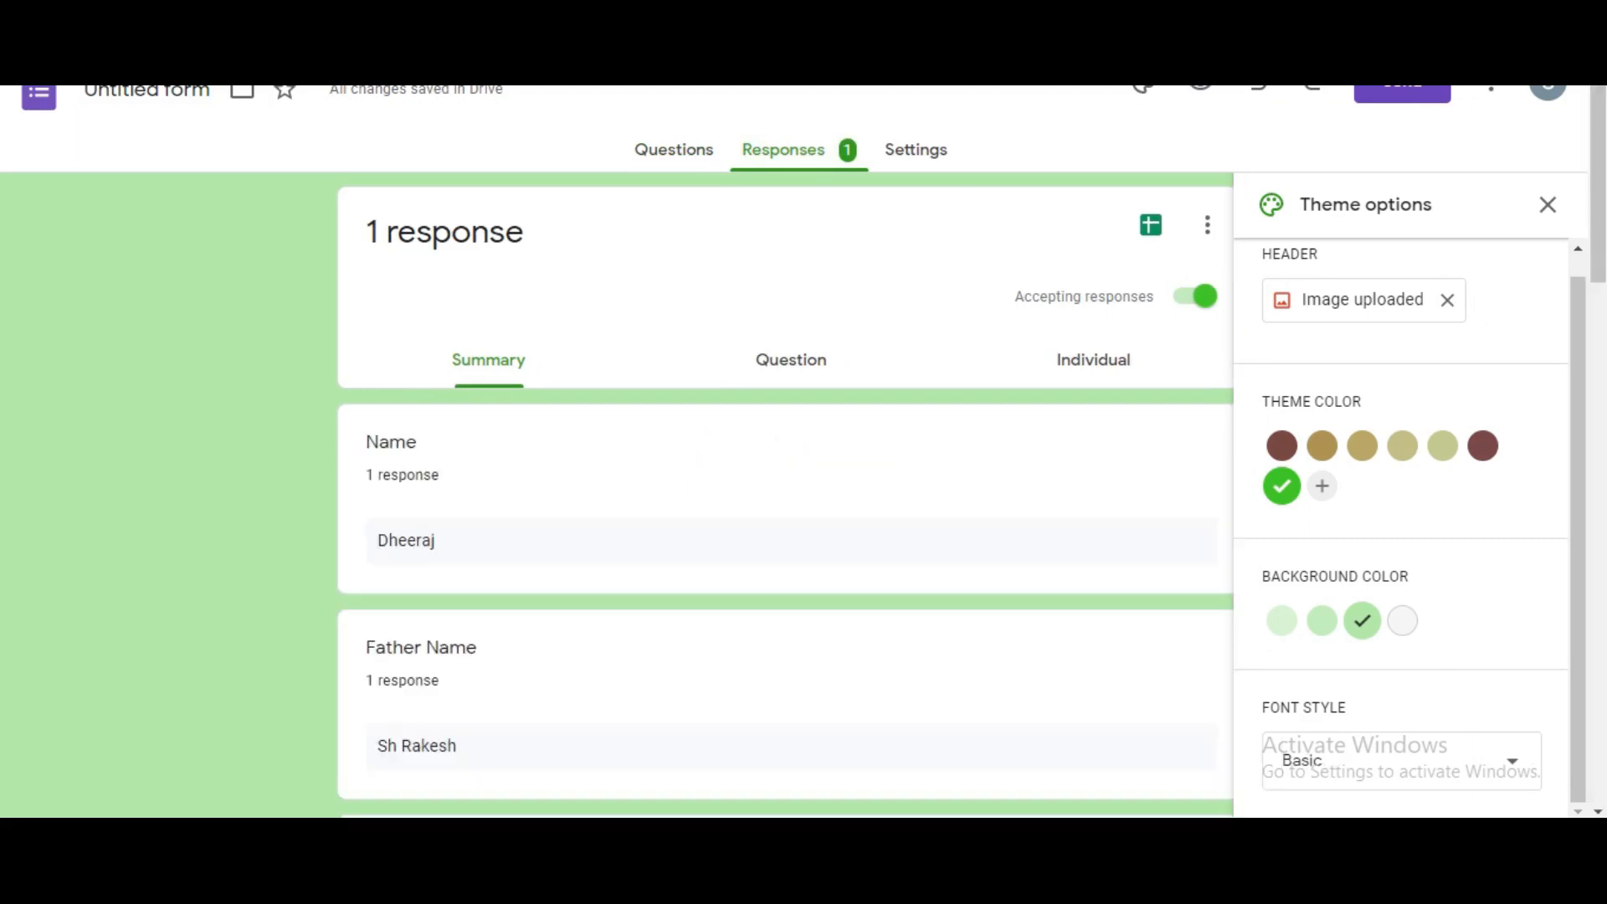
scroll(785, 494, "down", 10)
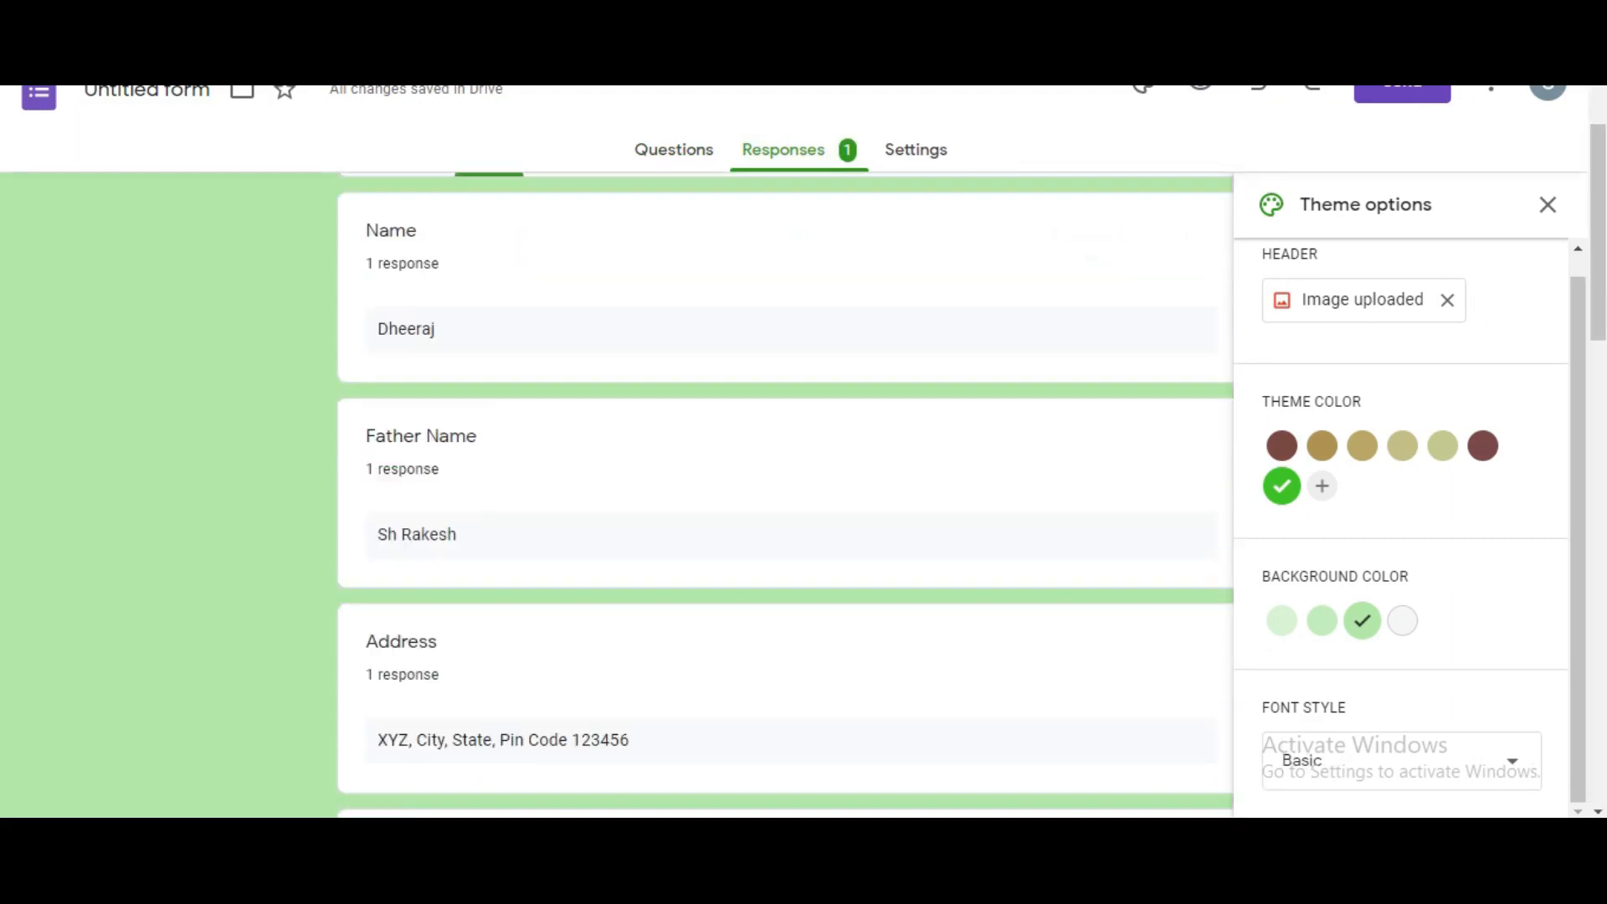
scroll(785, 494, "down", 5)
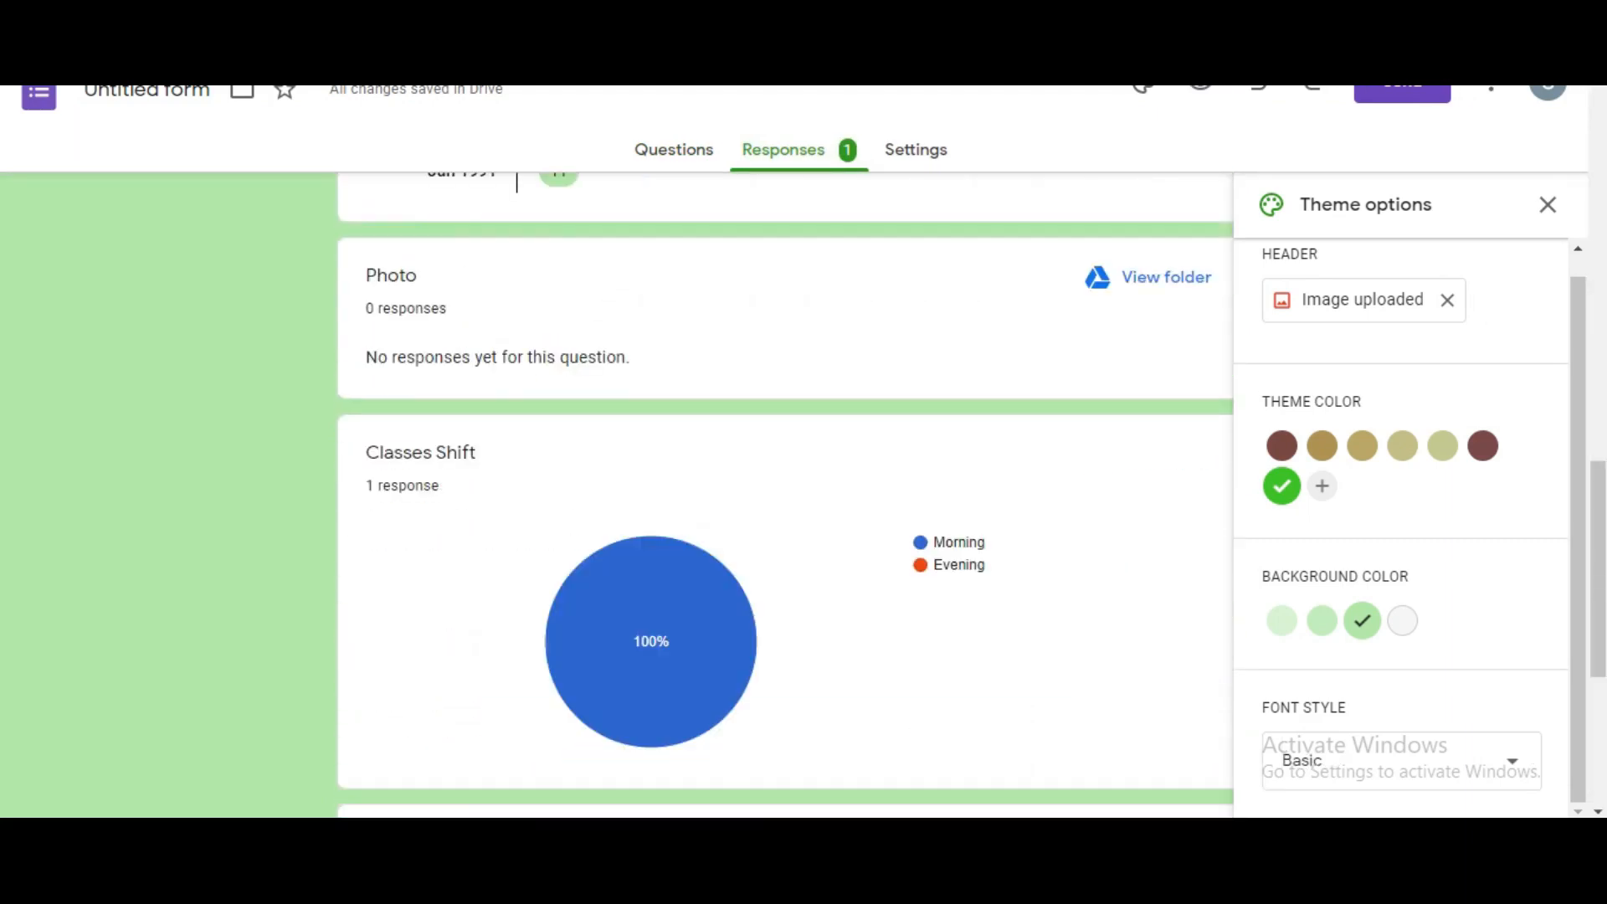
scroll(785, 494, "up", 15)
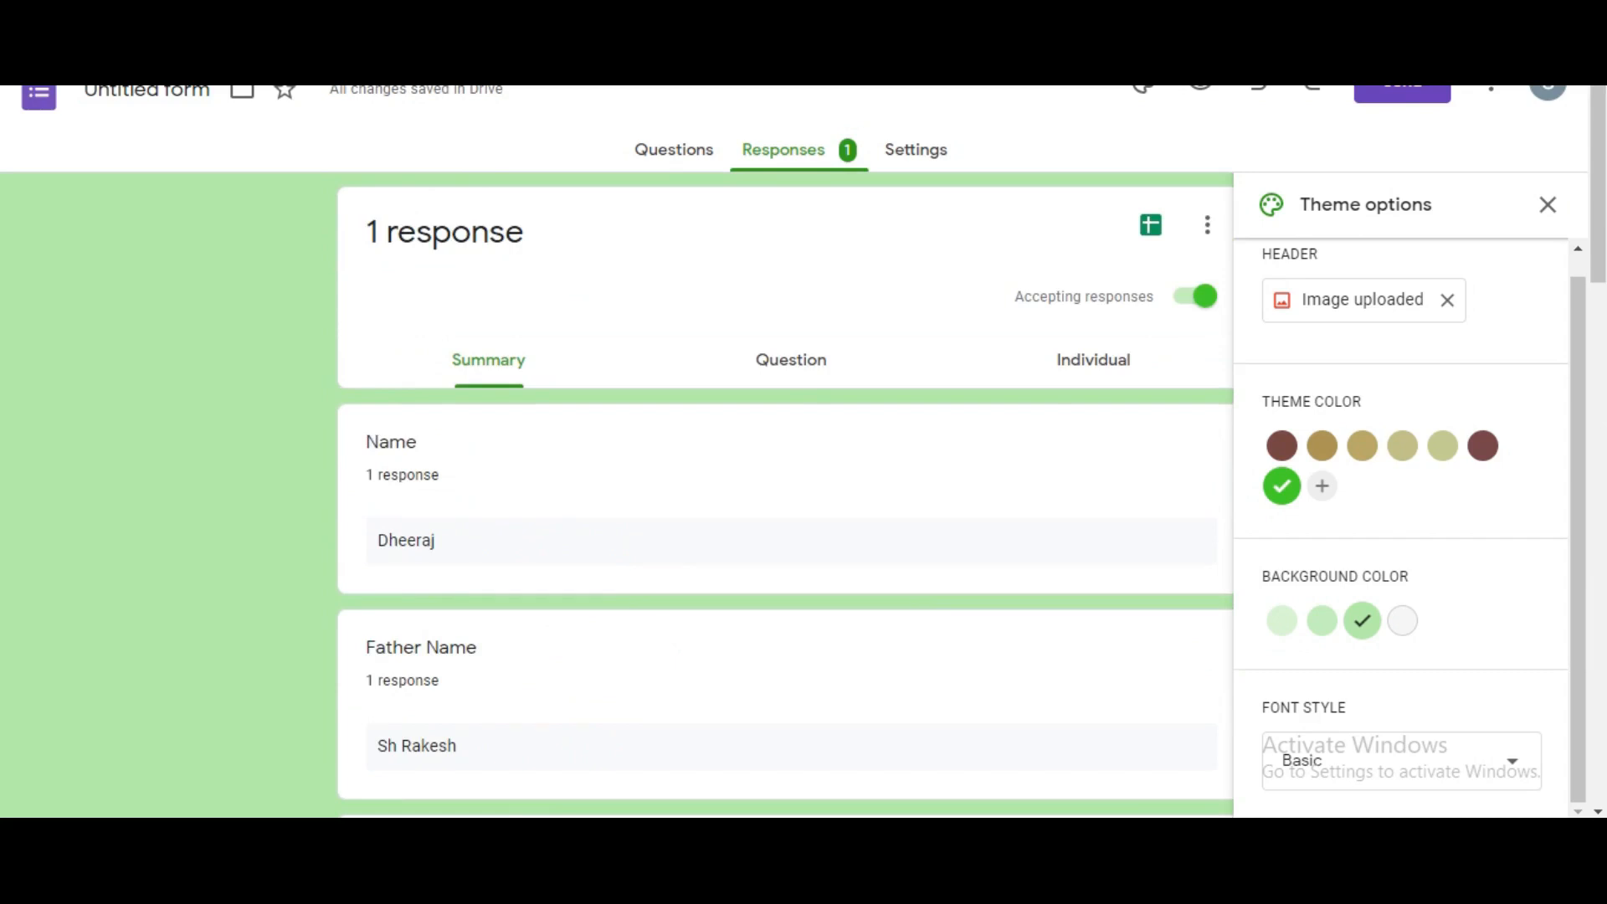
Step: Turn on email address collection in the form's settings and set responders to Always receive a copy of their response
left_click(916, 149)
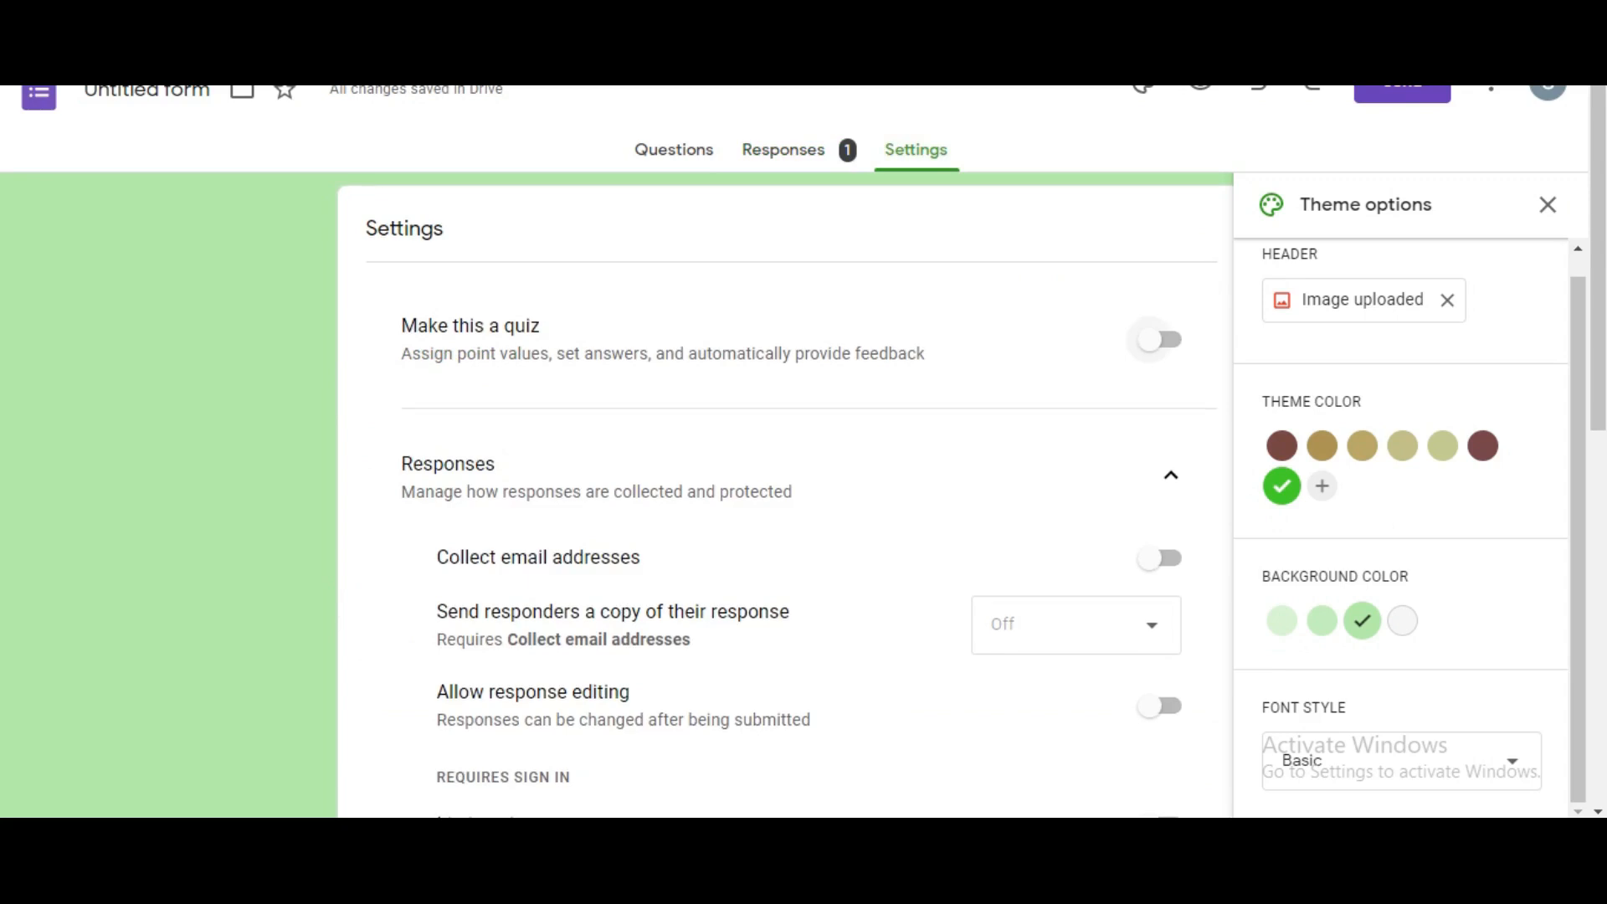
scroll(785, 493, "down", 1)
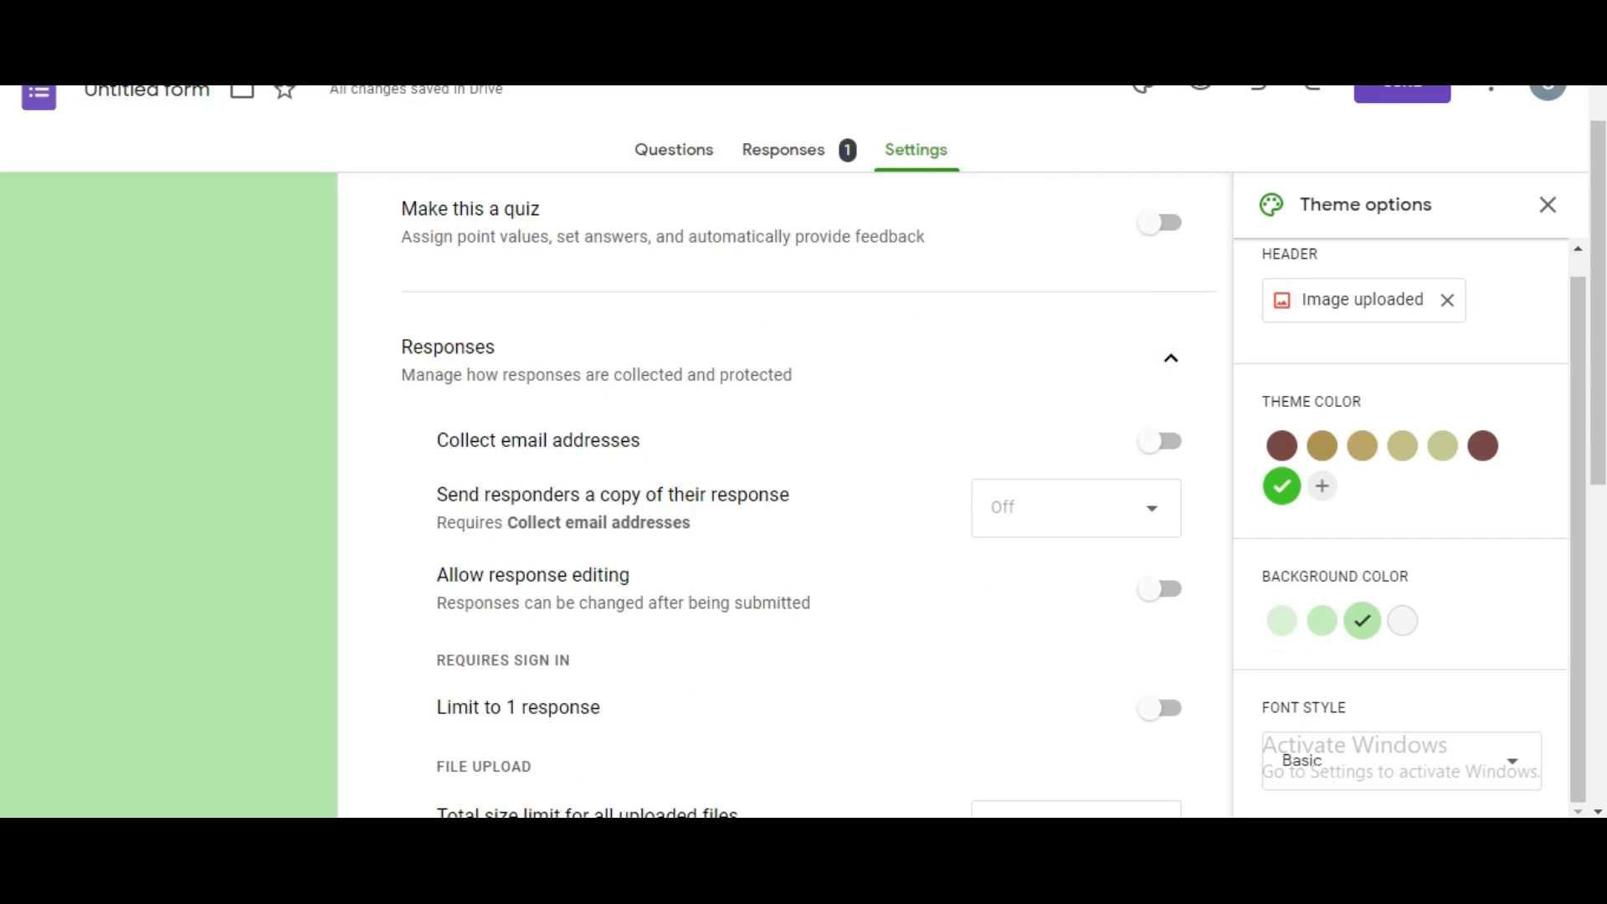
left_click(1160, 441)
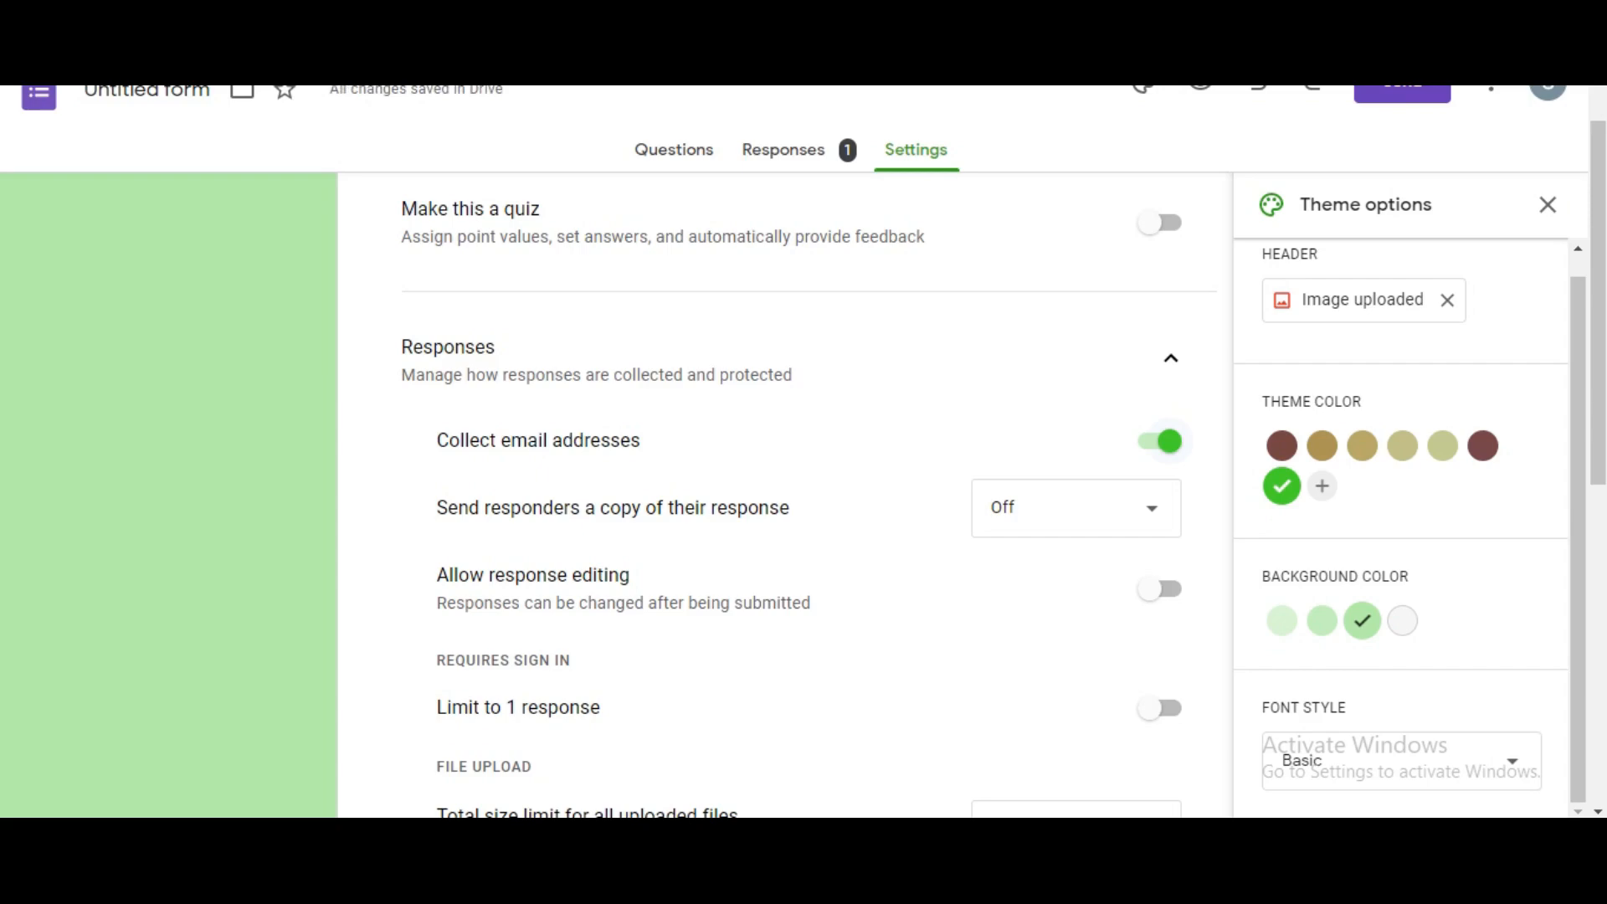
scroll(785, 494, "down", 1)
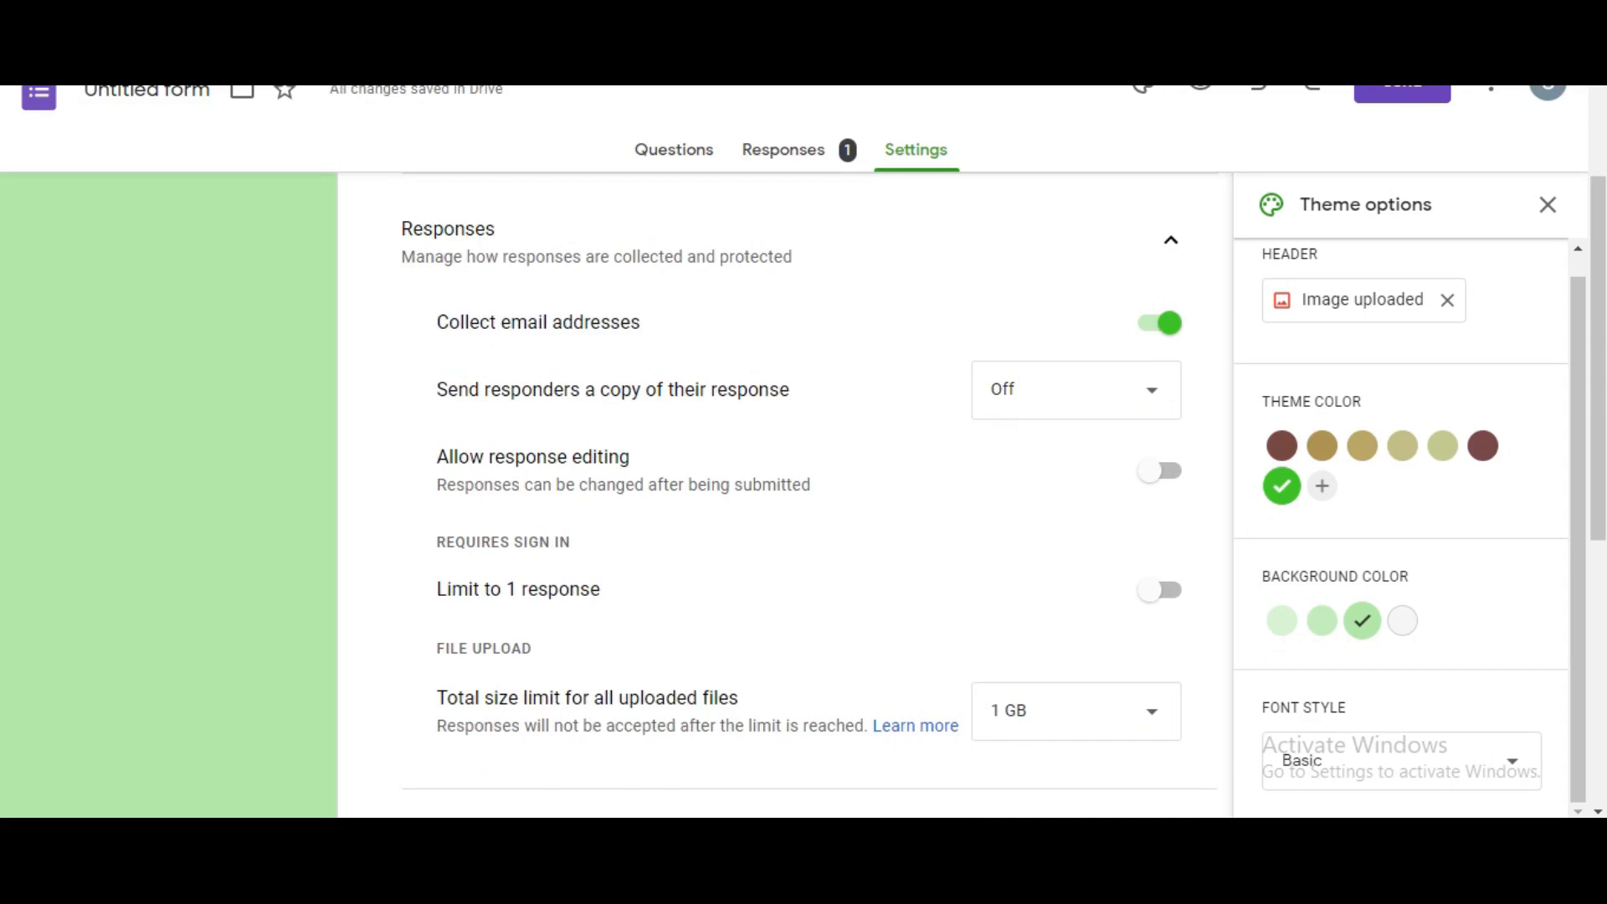
left_click(1075, 389)
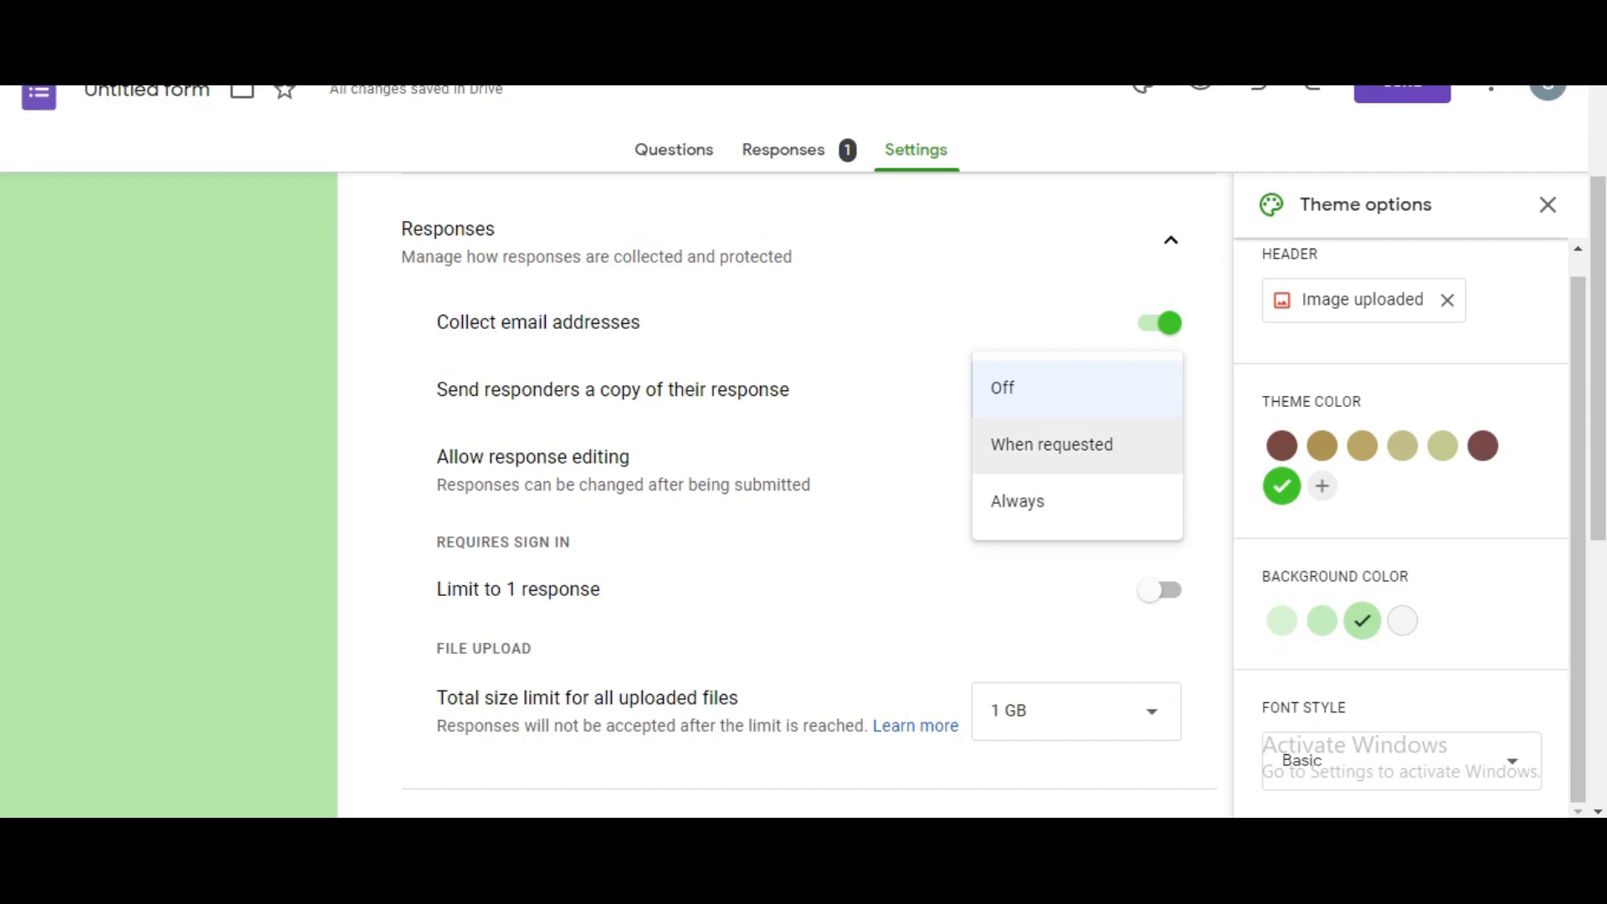
left_click(1018, 500)
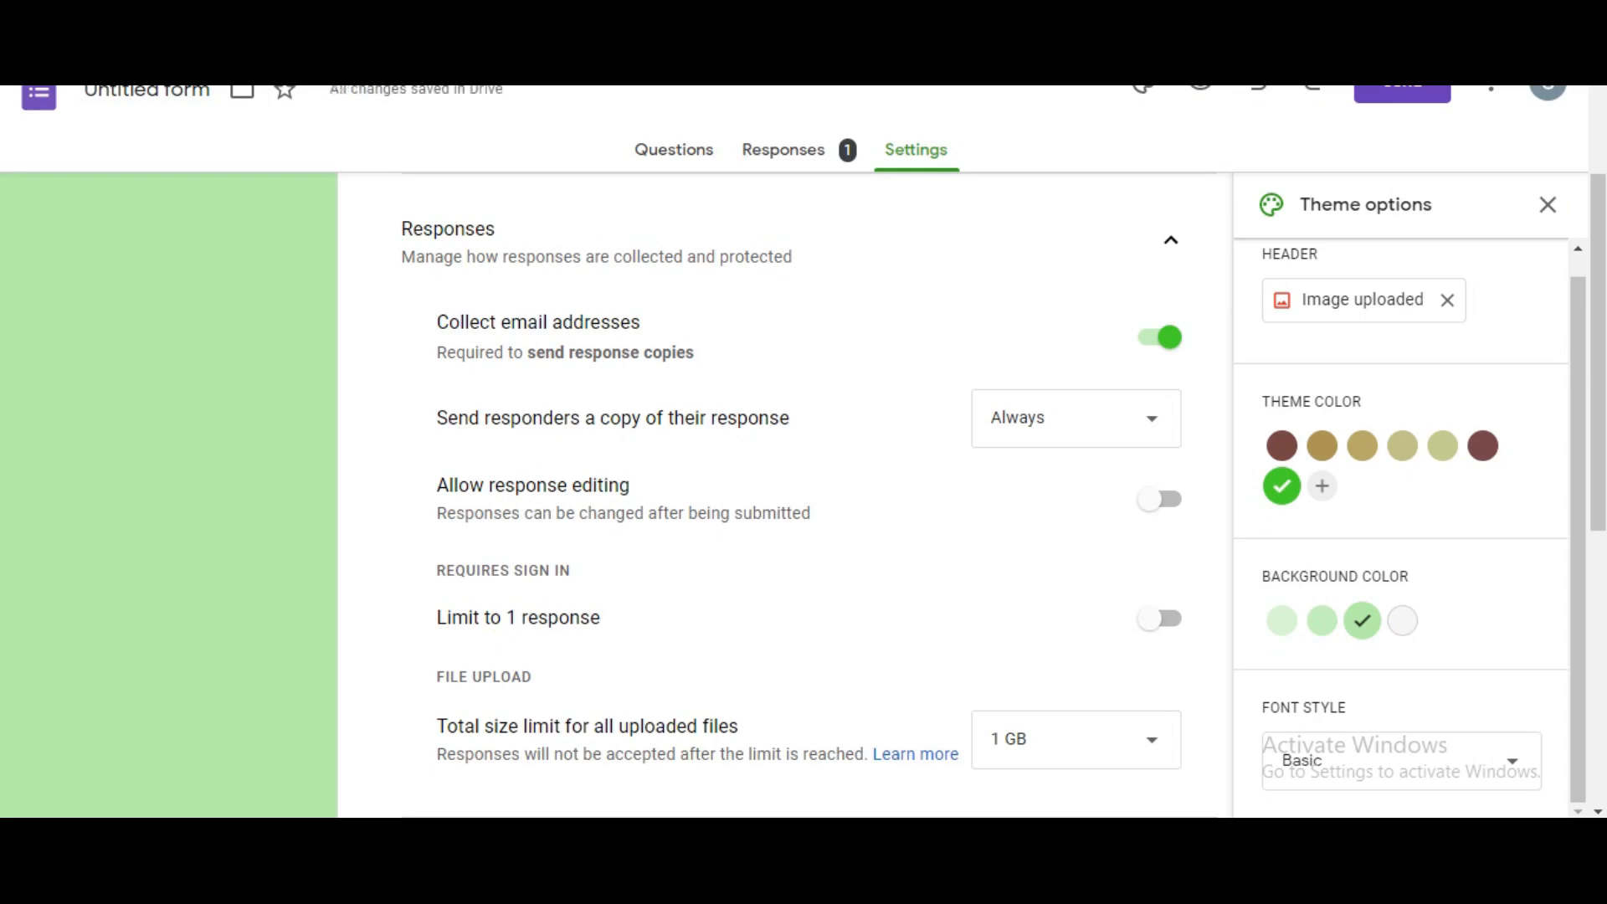
Step: Try the When requested option for sending response copies and set it back to Always
left_click_drag(436, 418, 791, 418)
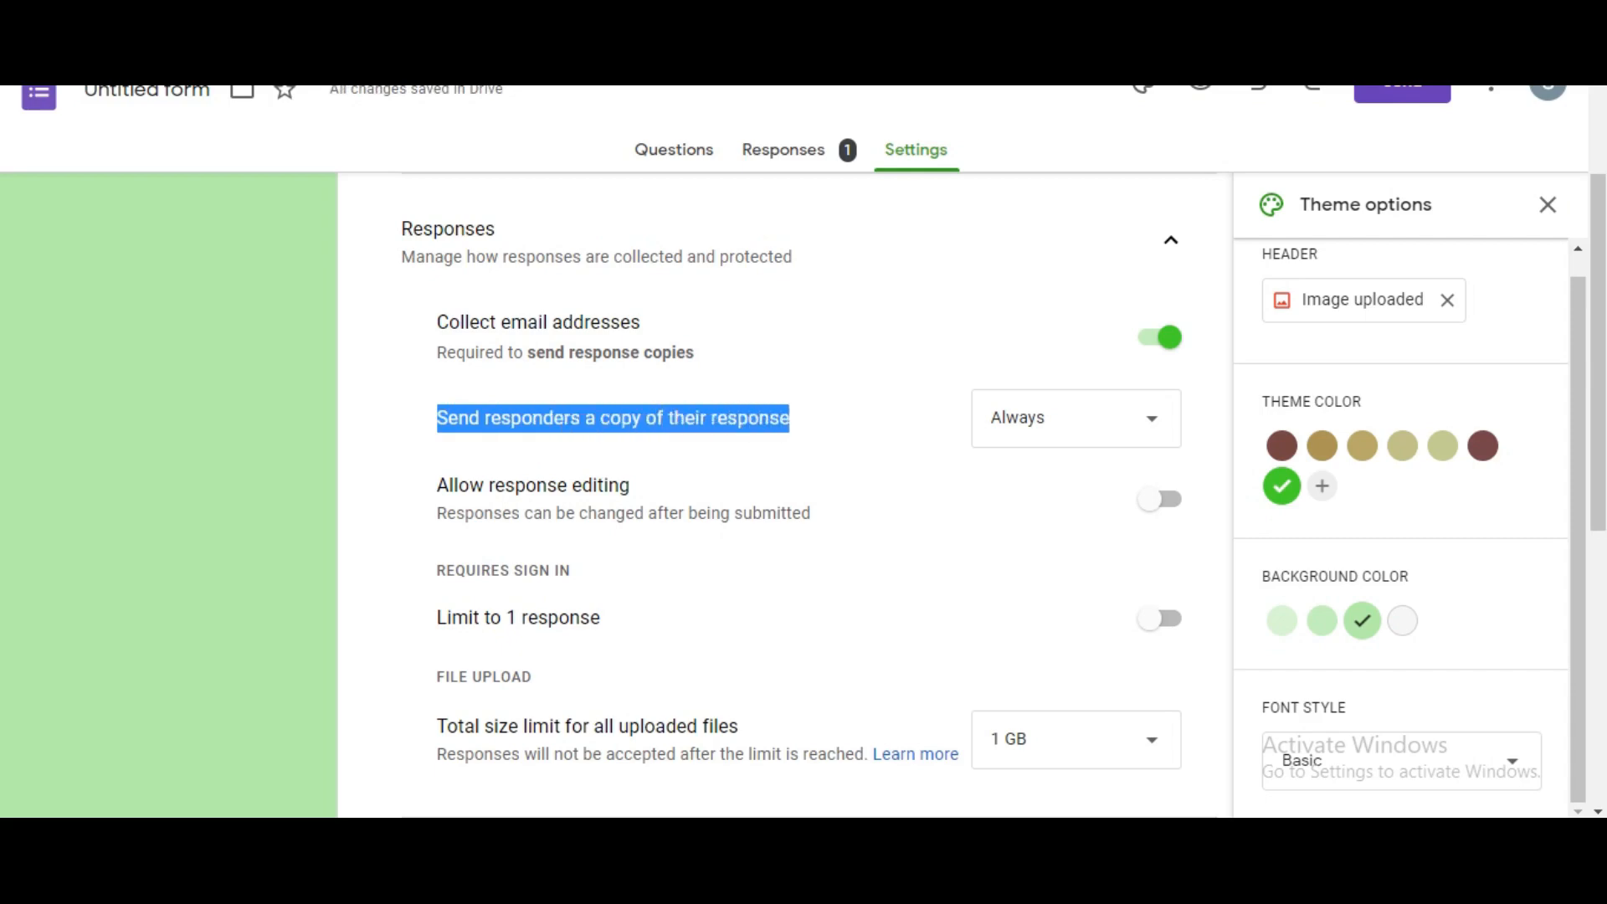
left_click(846, 427)
left_click(1077, 418)
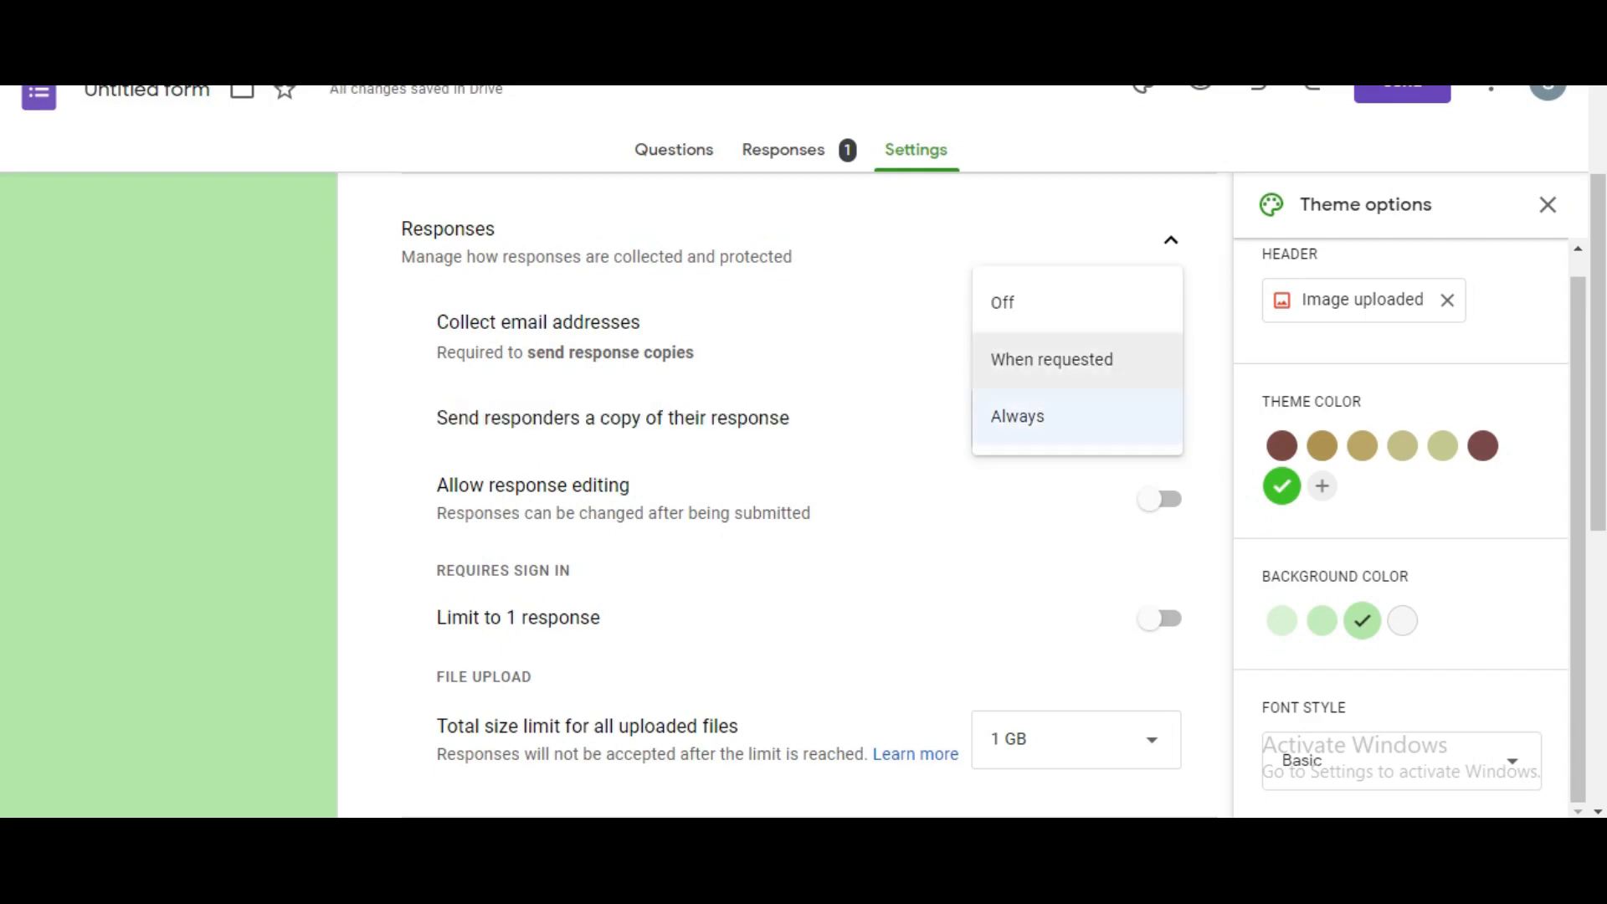
left_click(1052, 359)
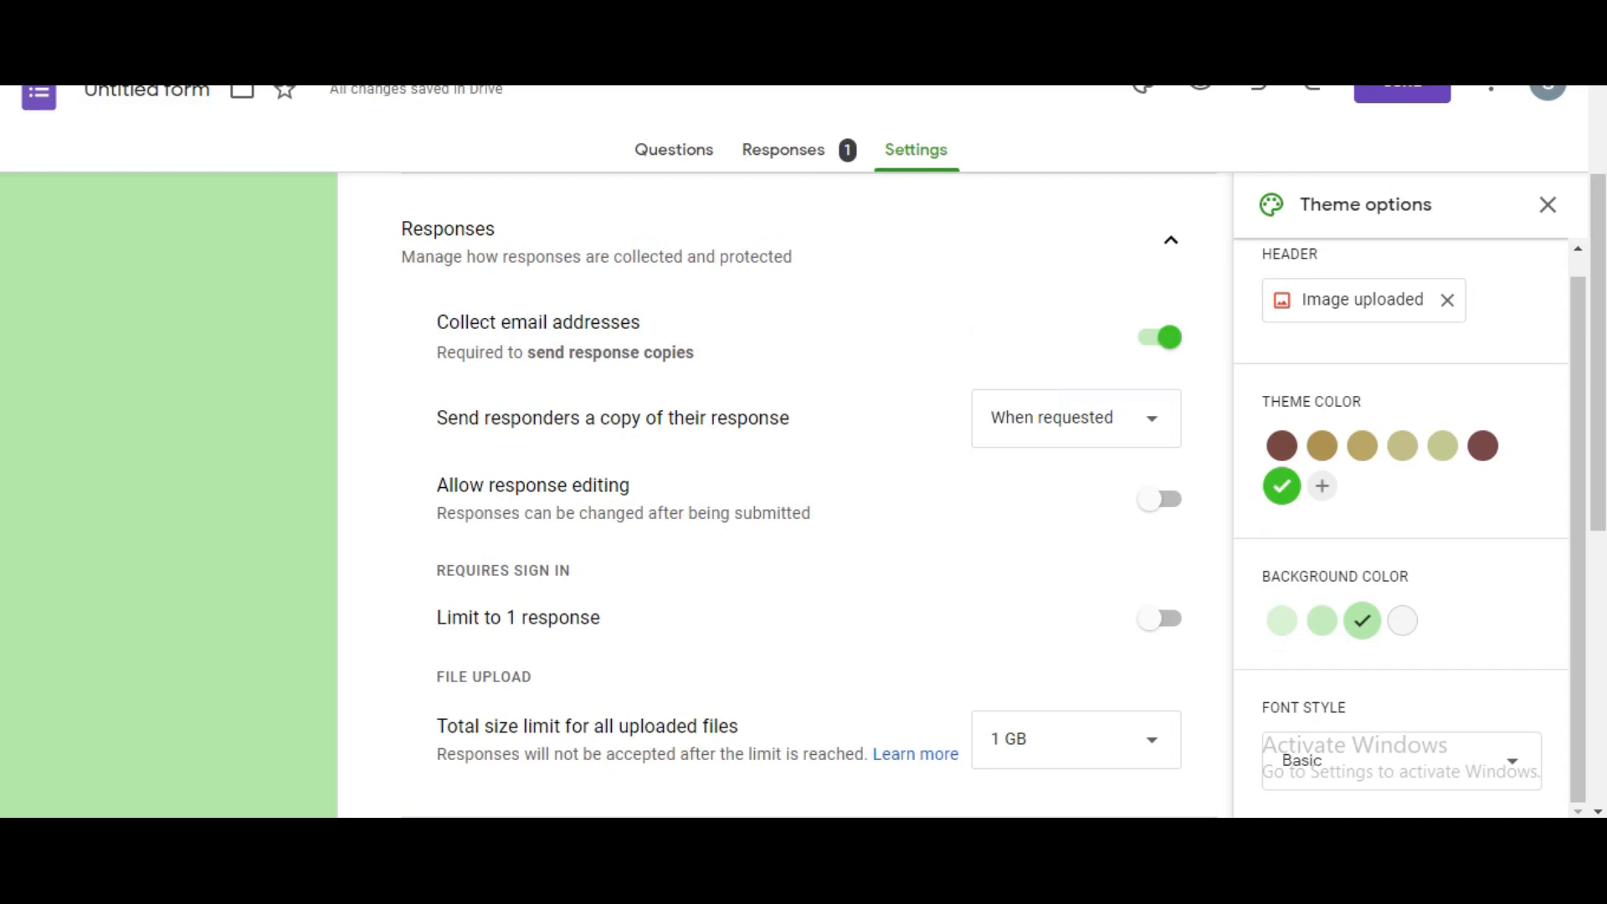
left_click(1076, 418)
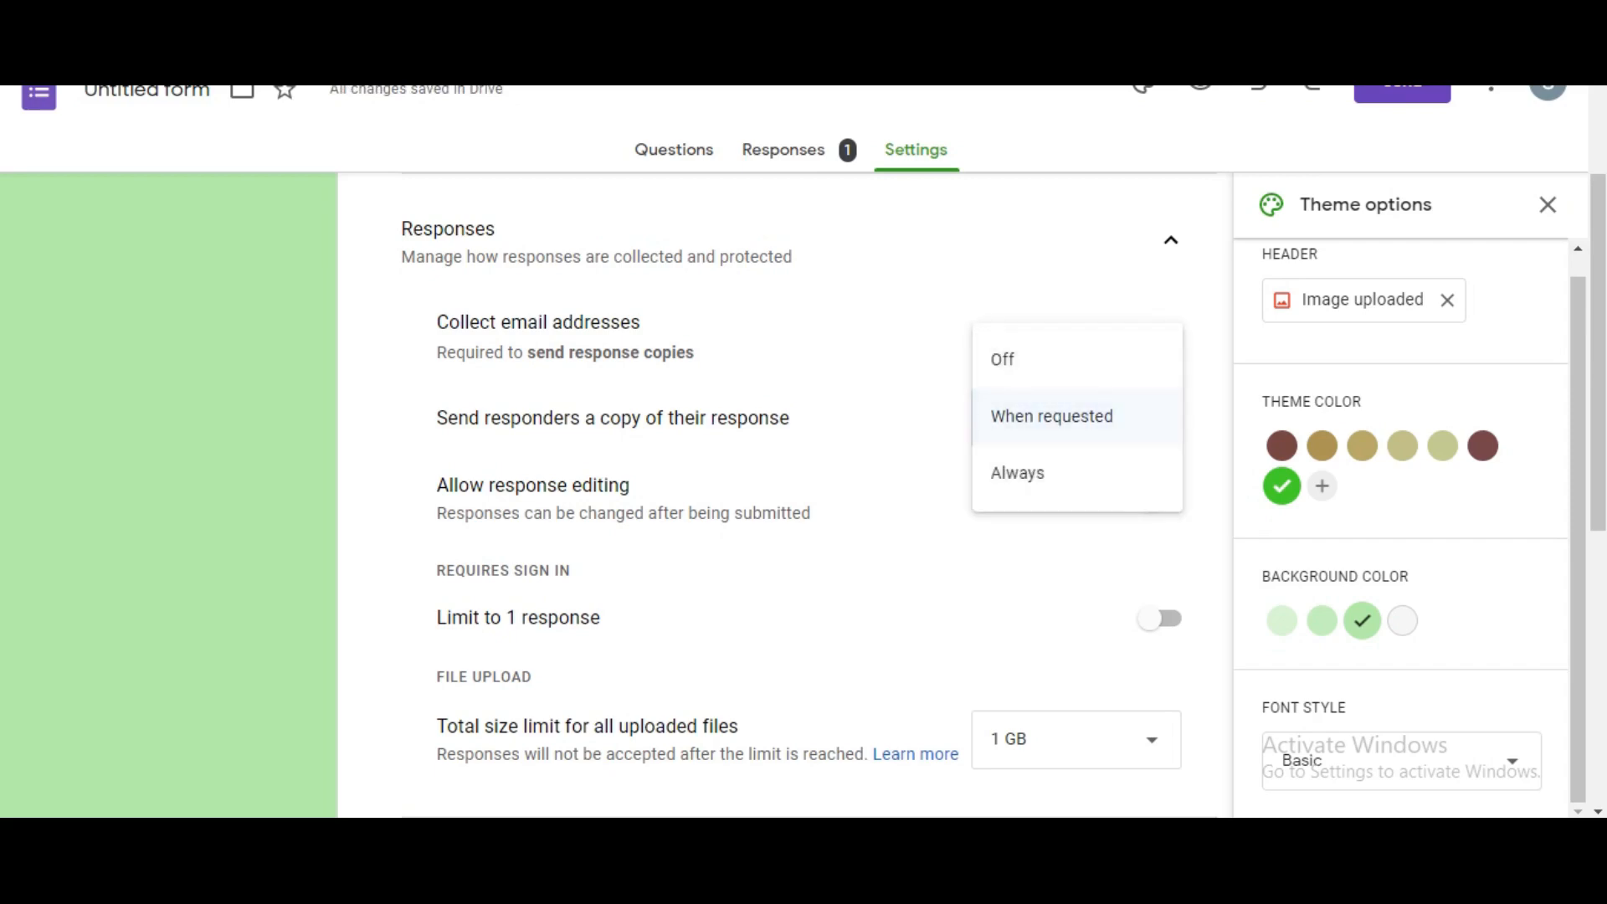
left_click(1017, 472)
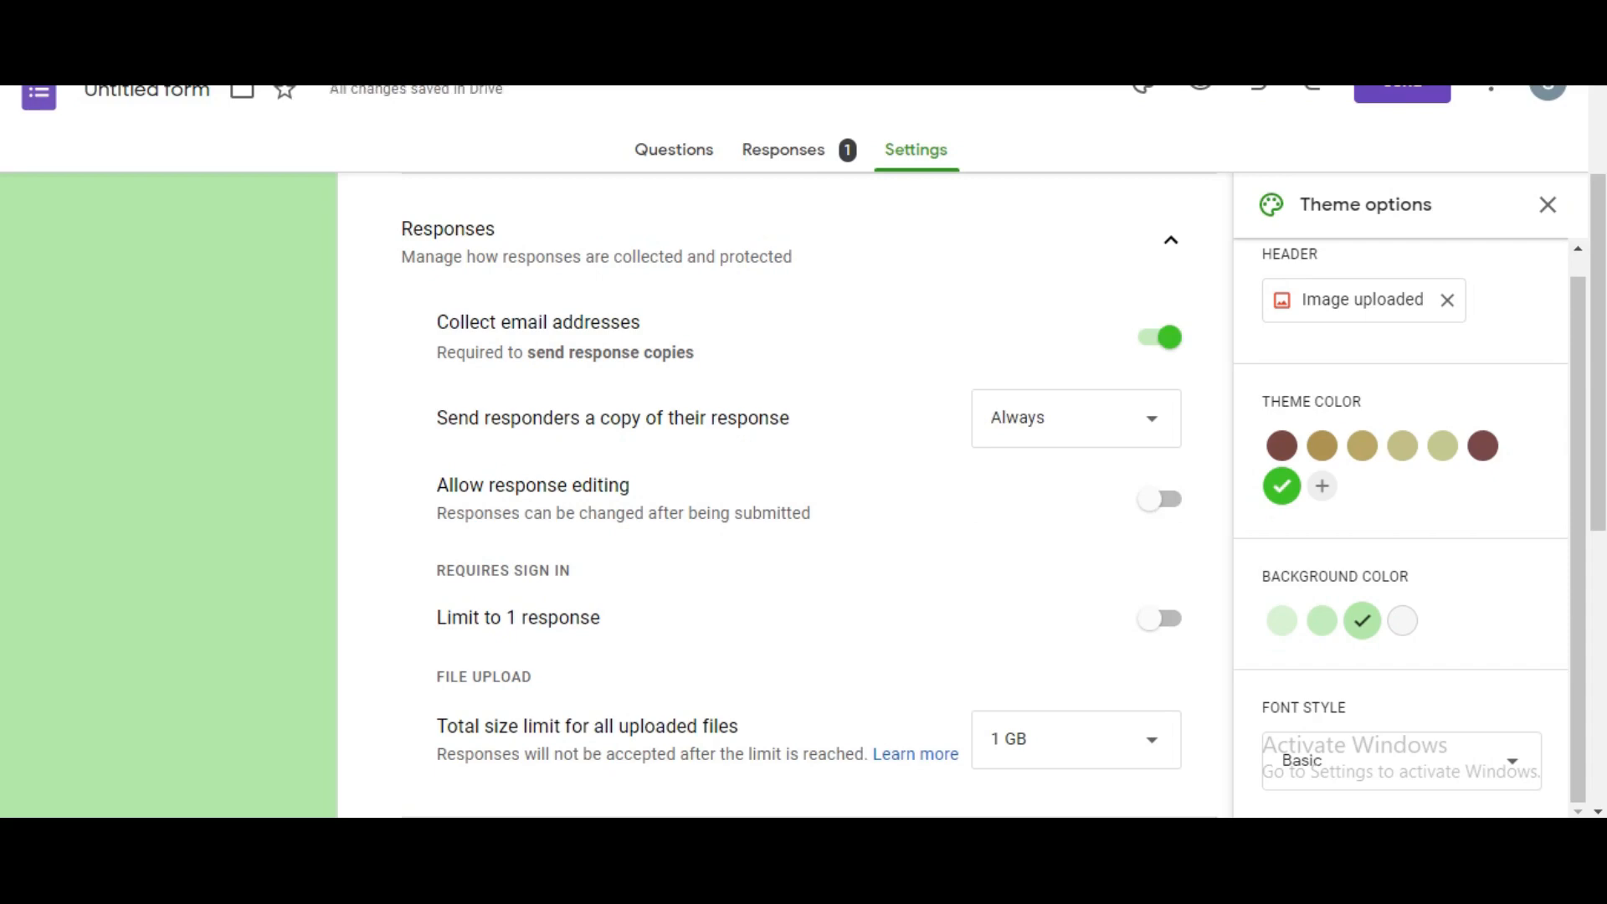
Step: Allow responders to edit their responses after submission
scroll(779, 494, "down", 2)
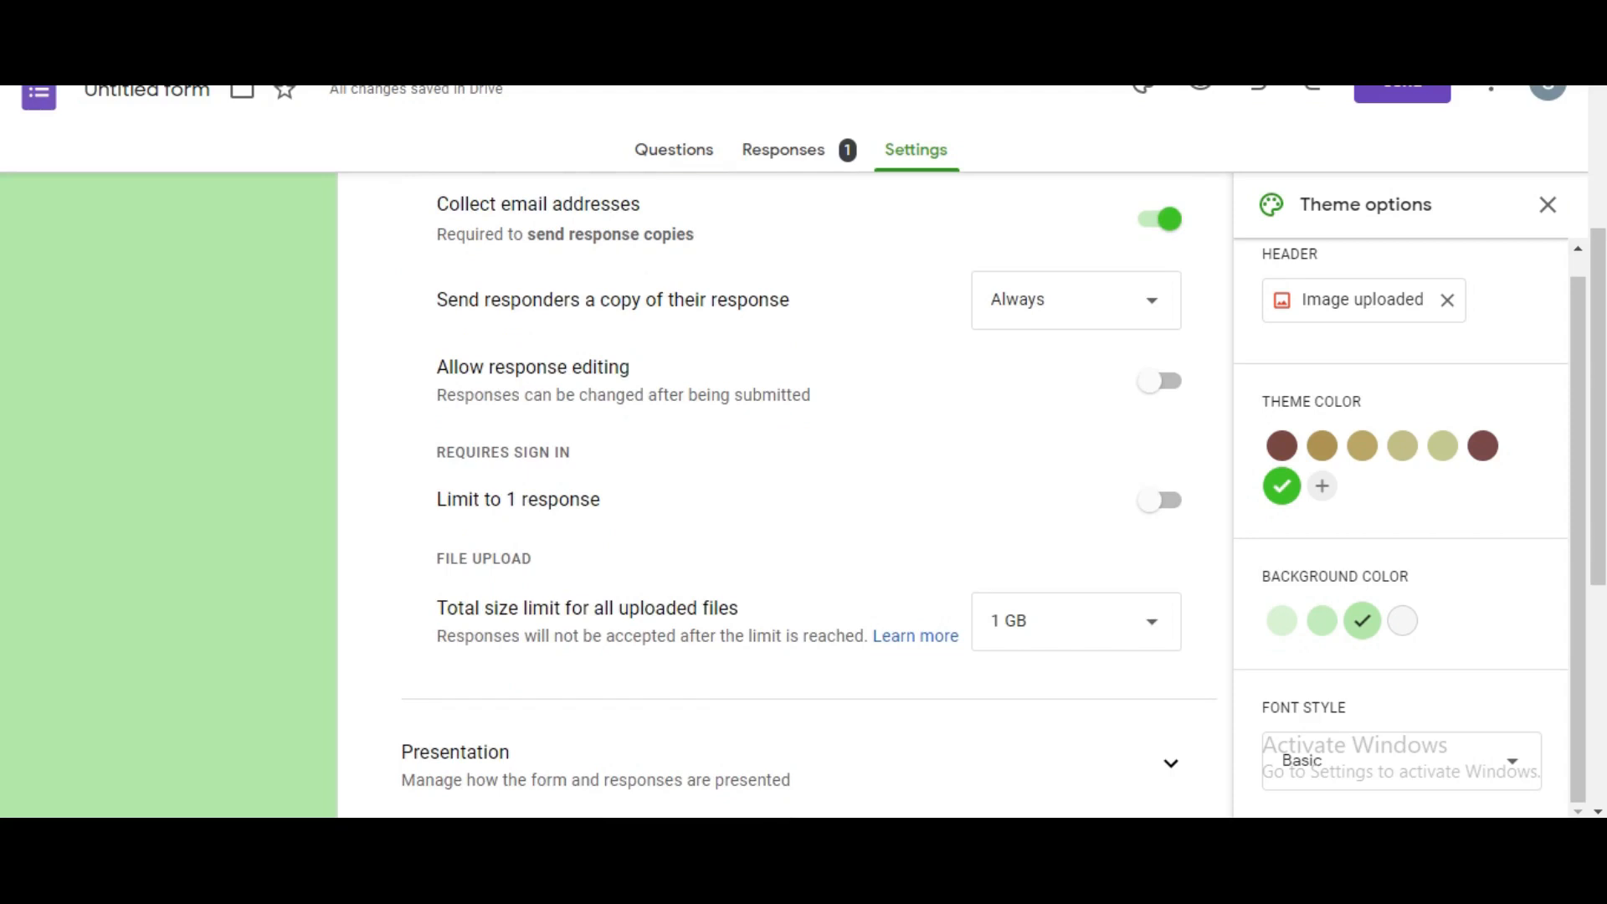
left_click_drag(437, 367, 630, 366)
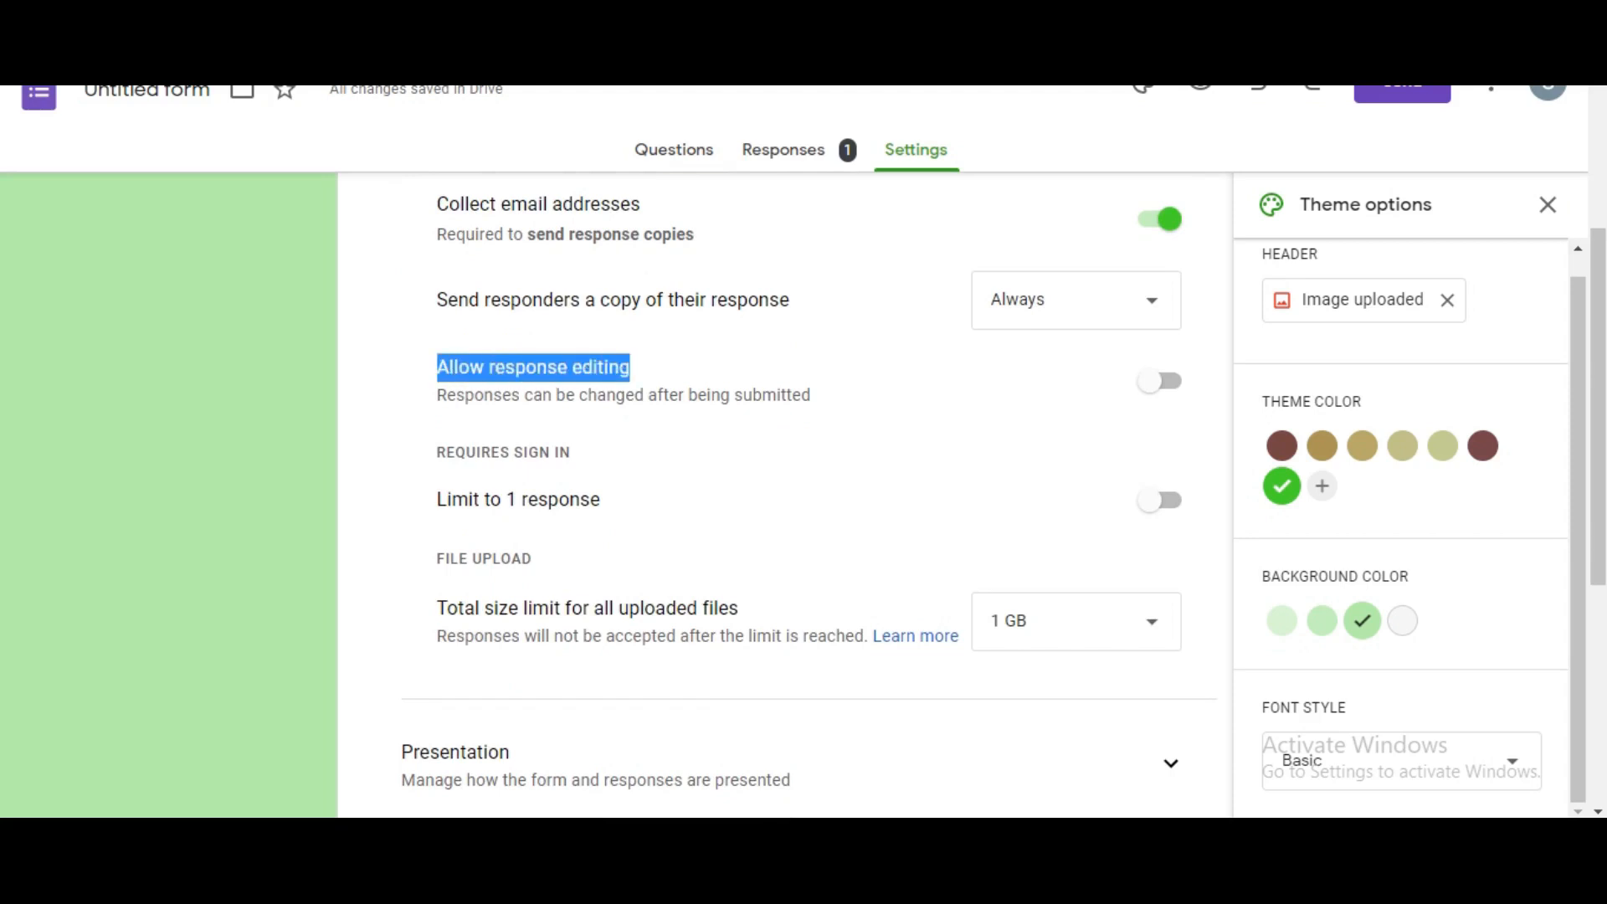
left_click(637, 370)
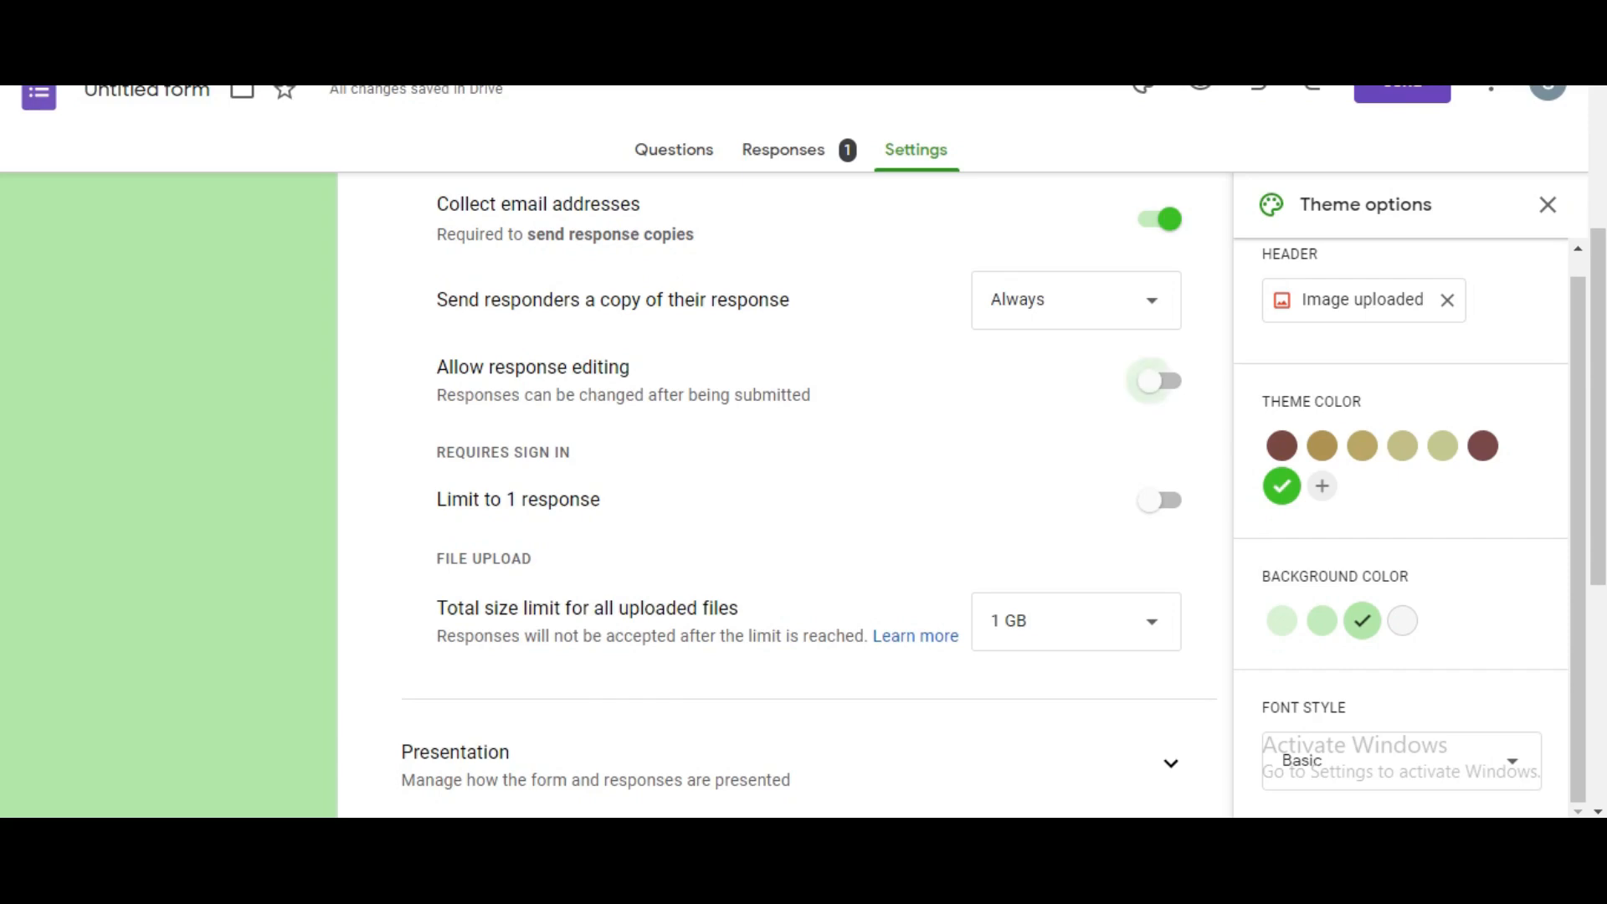
left_click(1152, 380)
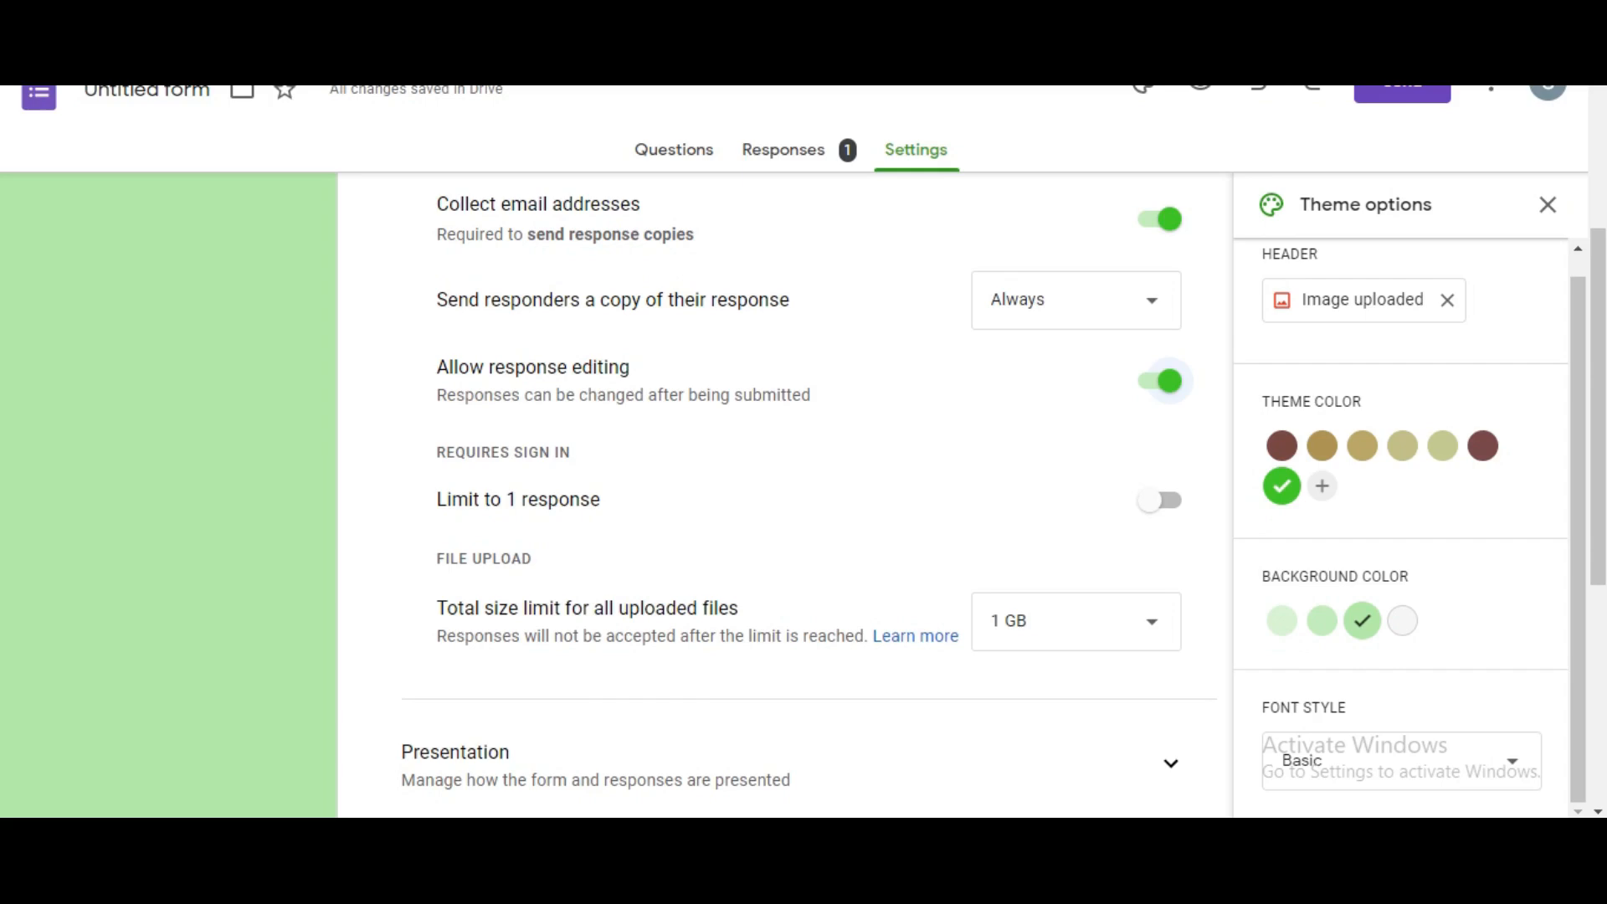
scroll(785, 494, "down", 3)
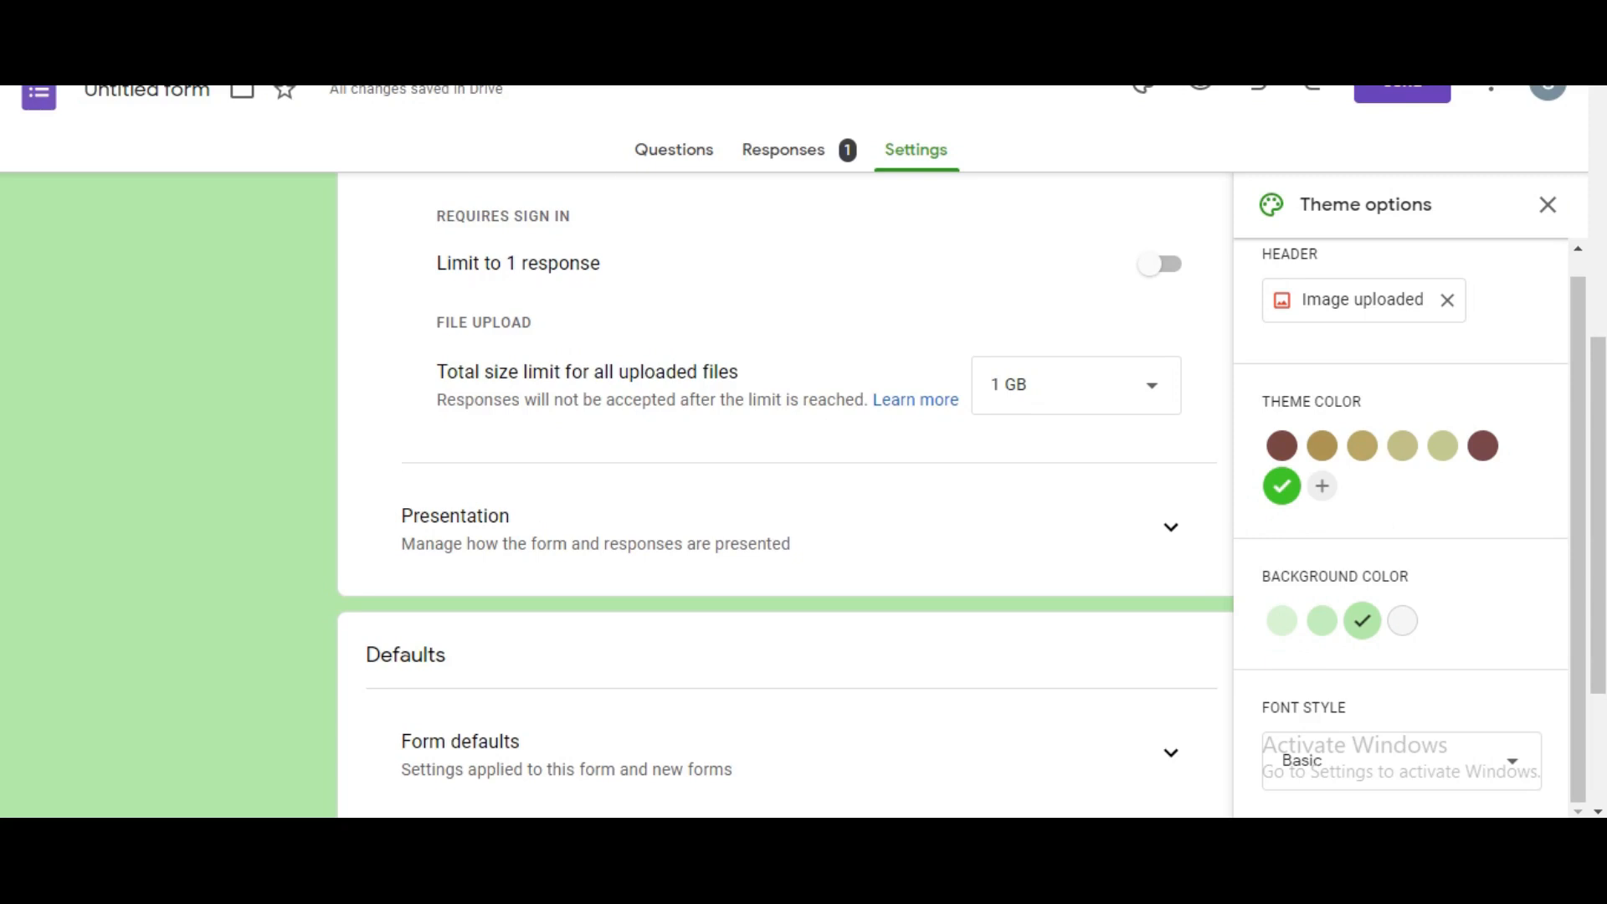
Step: Limit the form to 1 response per respondent and keep the total size limit for uploaded files at 1 GB
scroll(785, 494, "up", 2)
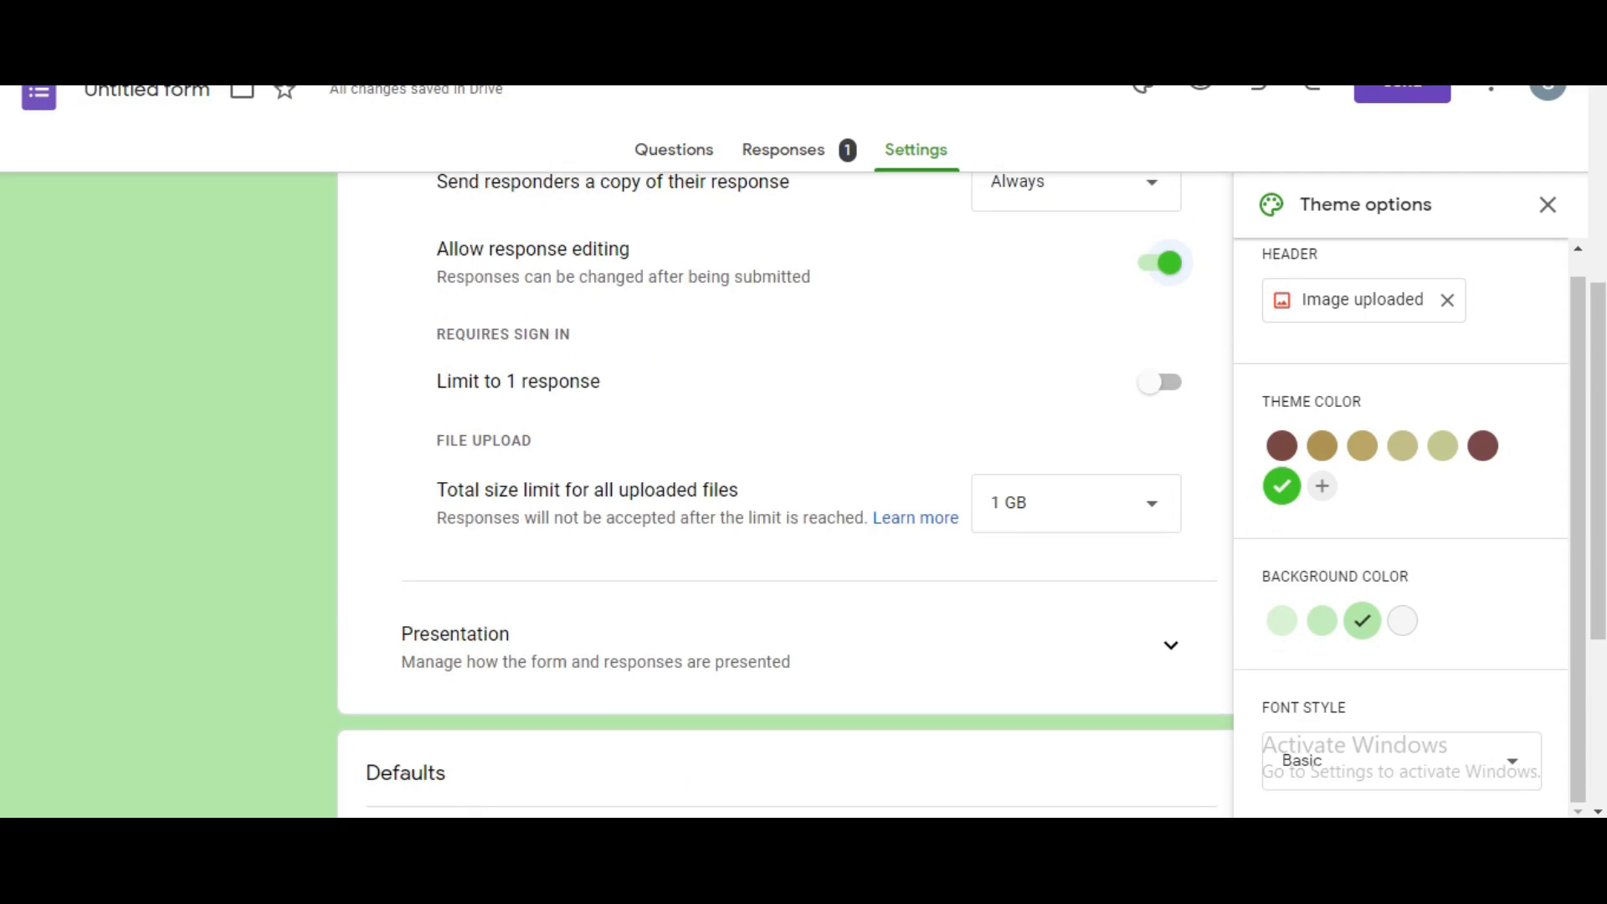
left_click(1159, 382)
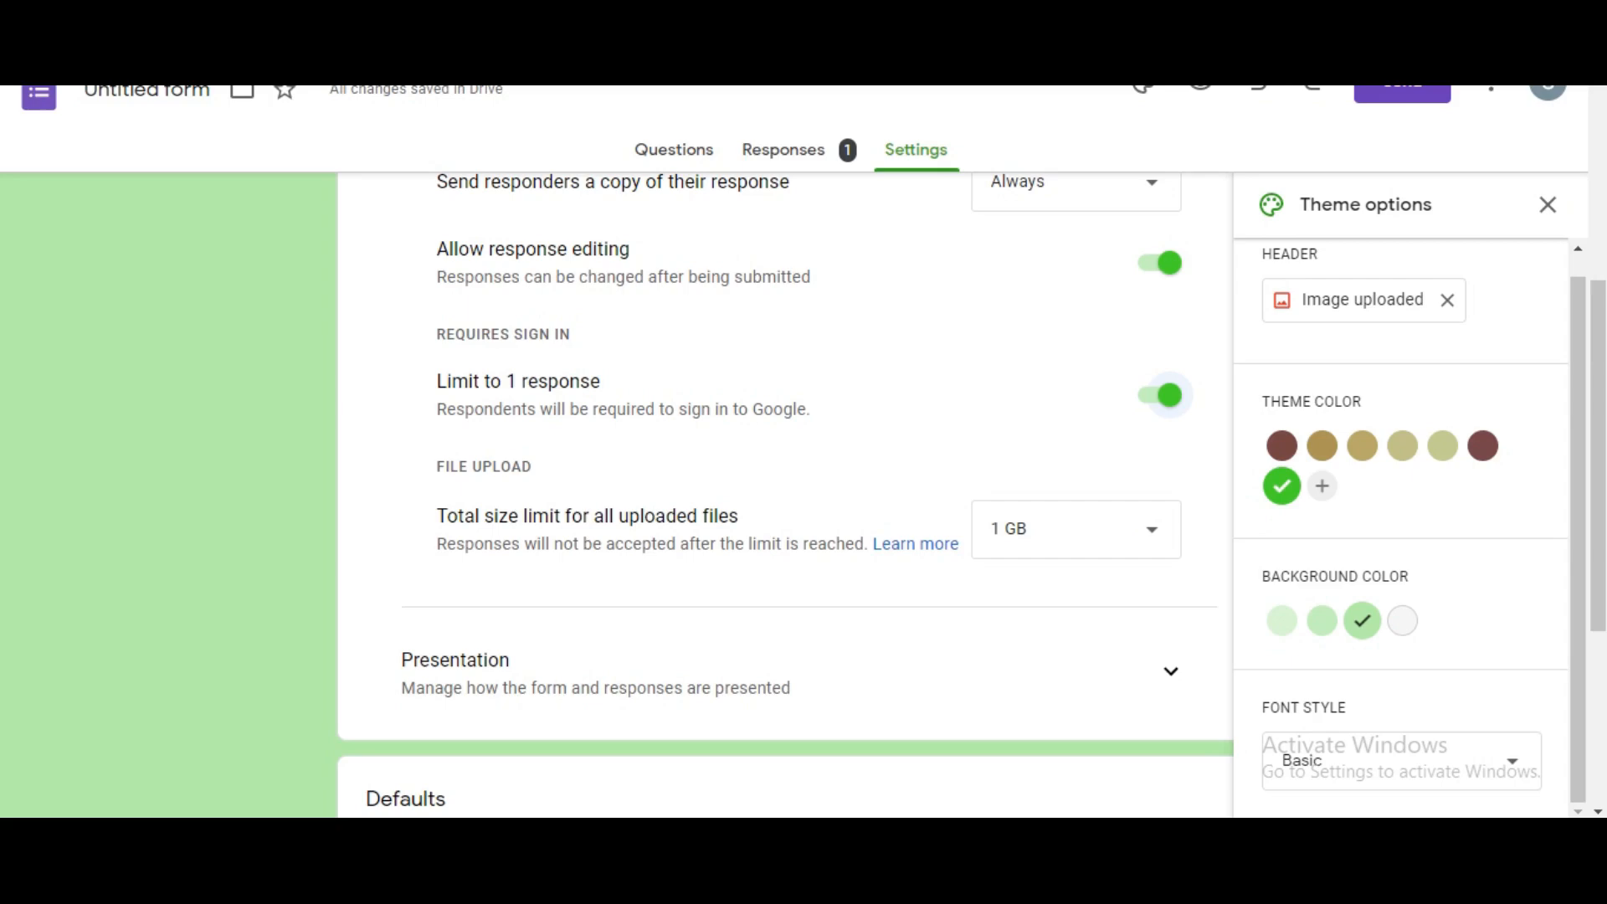
scroll(785, 494, "down", 2)
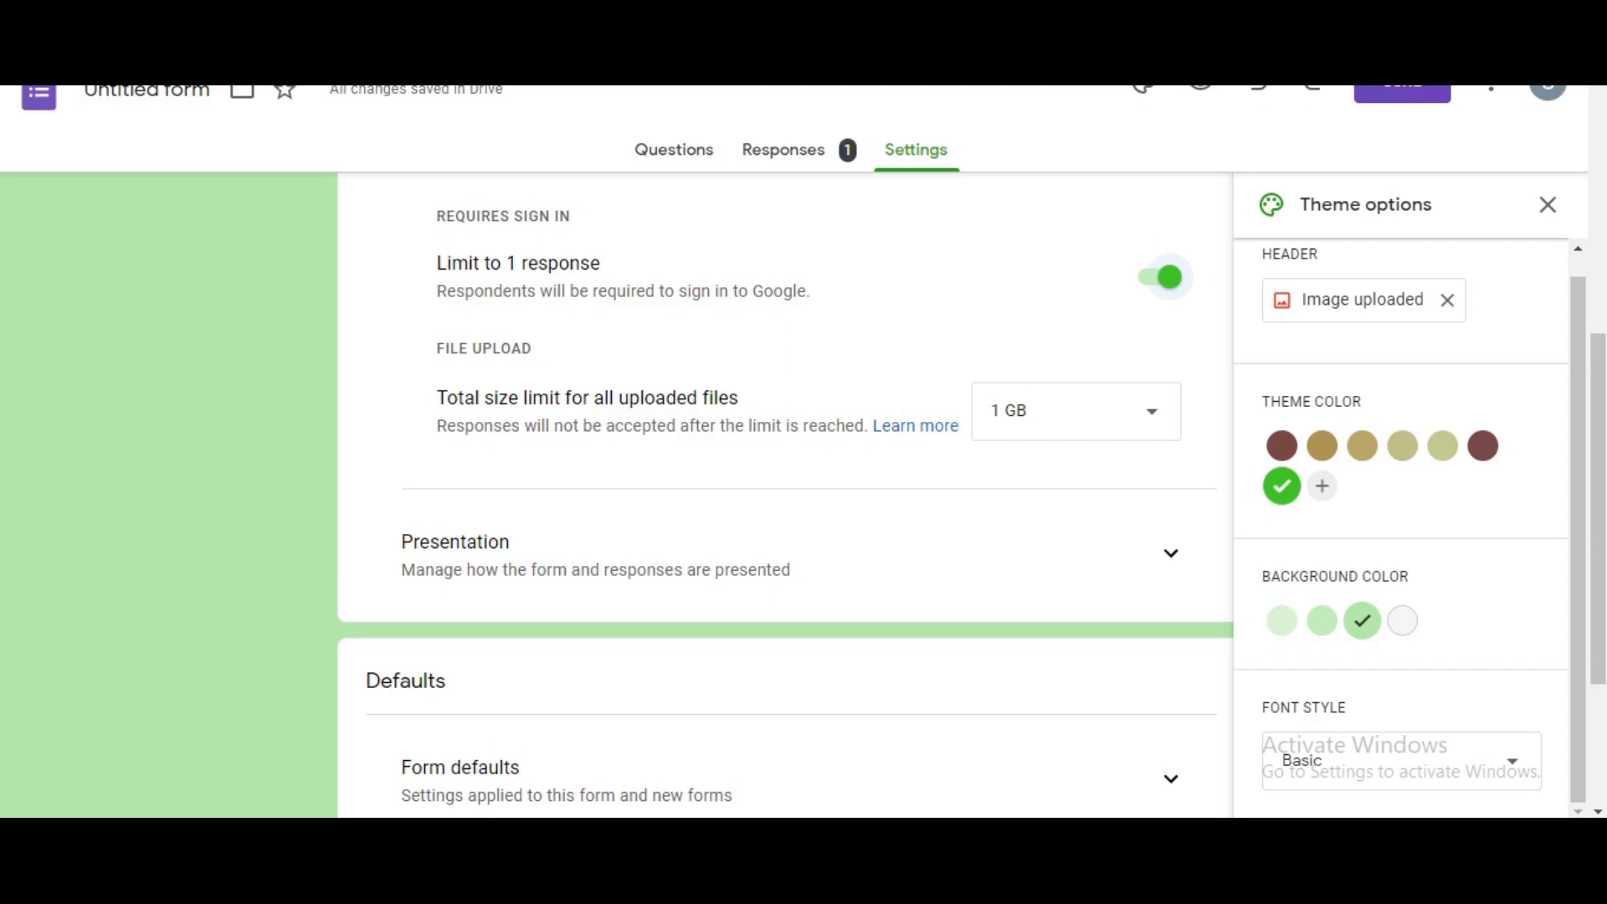
left_click(1076, 411)
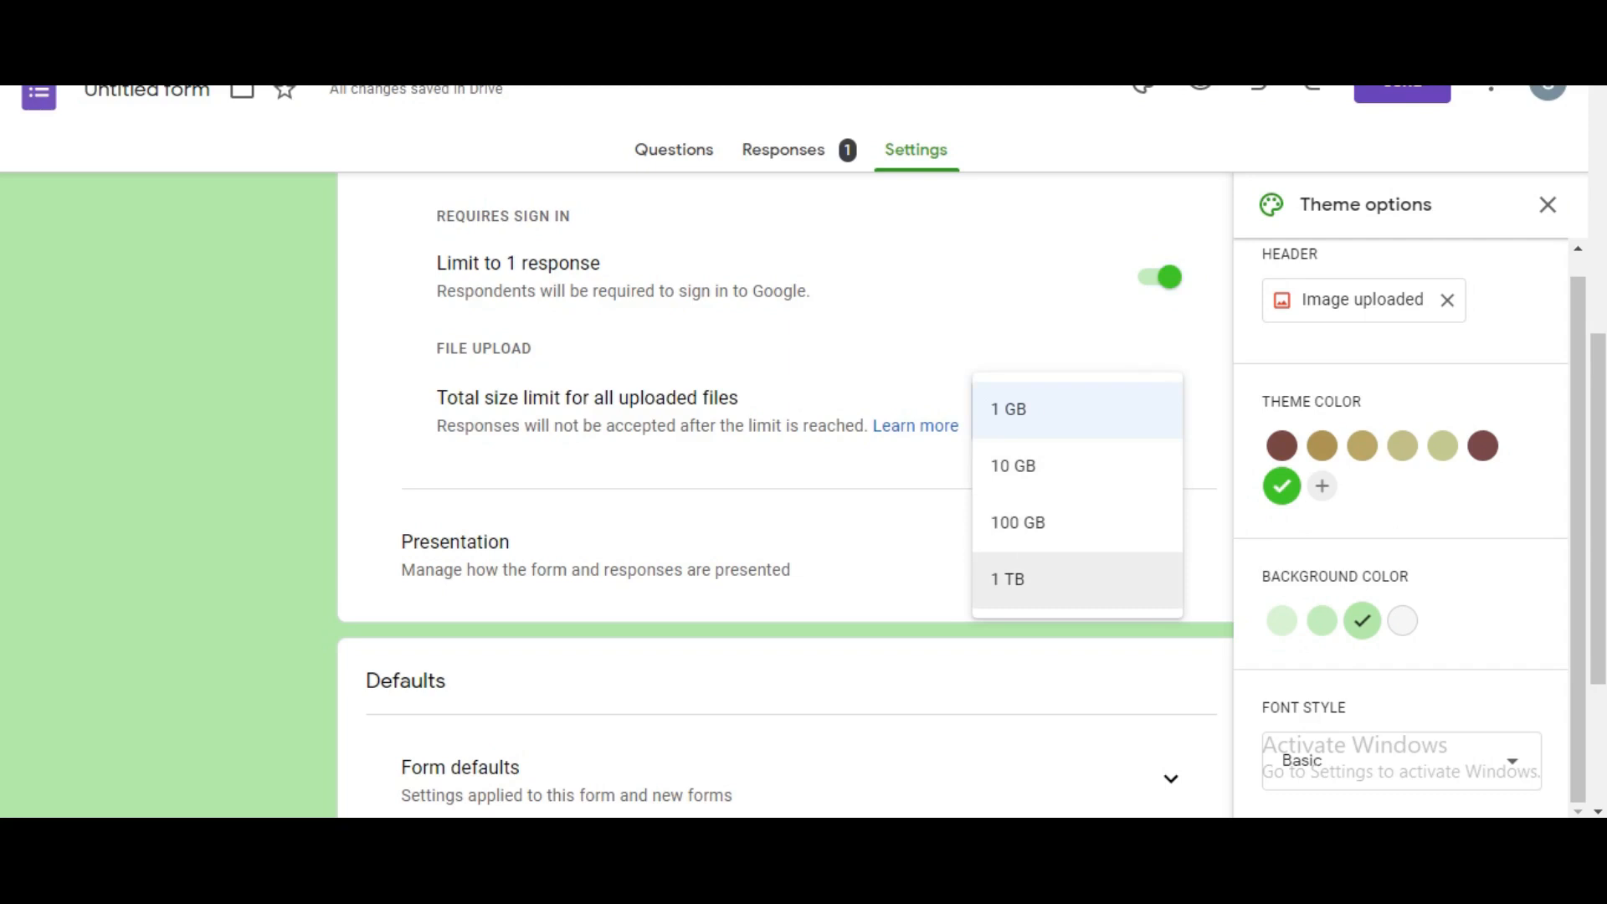
left_click(1076, 410)
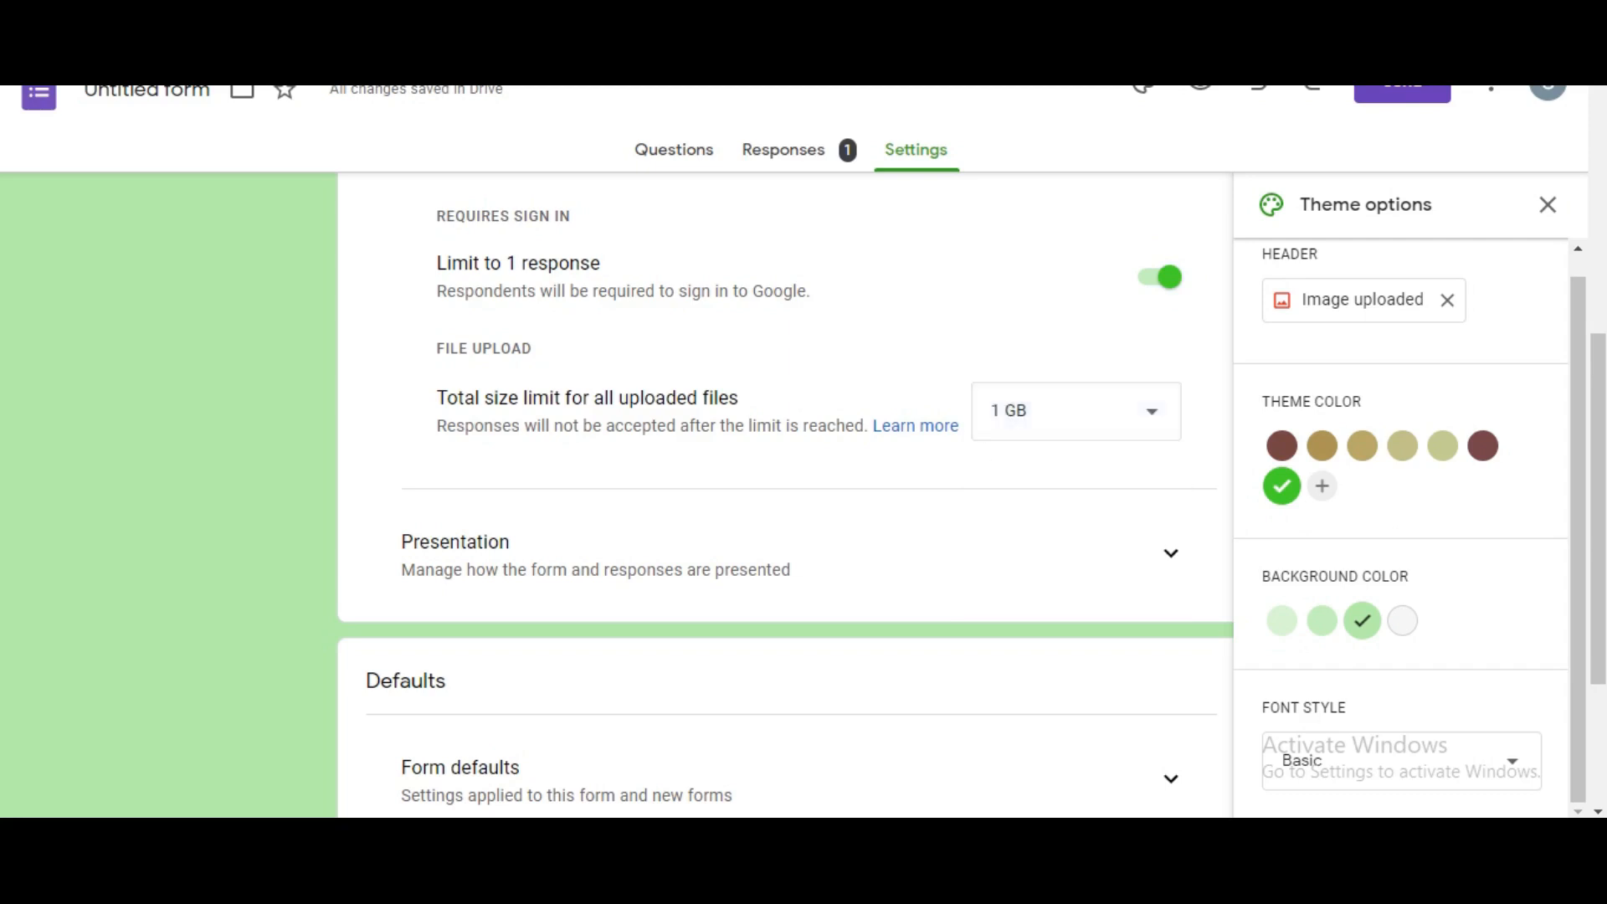
Step: Expand the Presentation settings and try the Show progress bar option, switching it back off
scroll(785, 493, "down", 1)
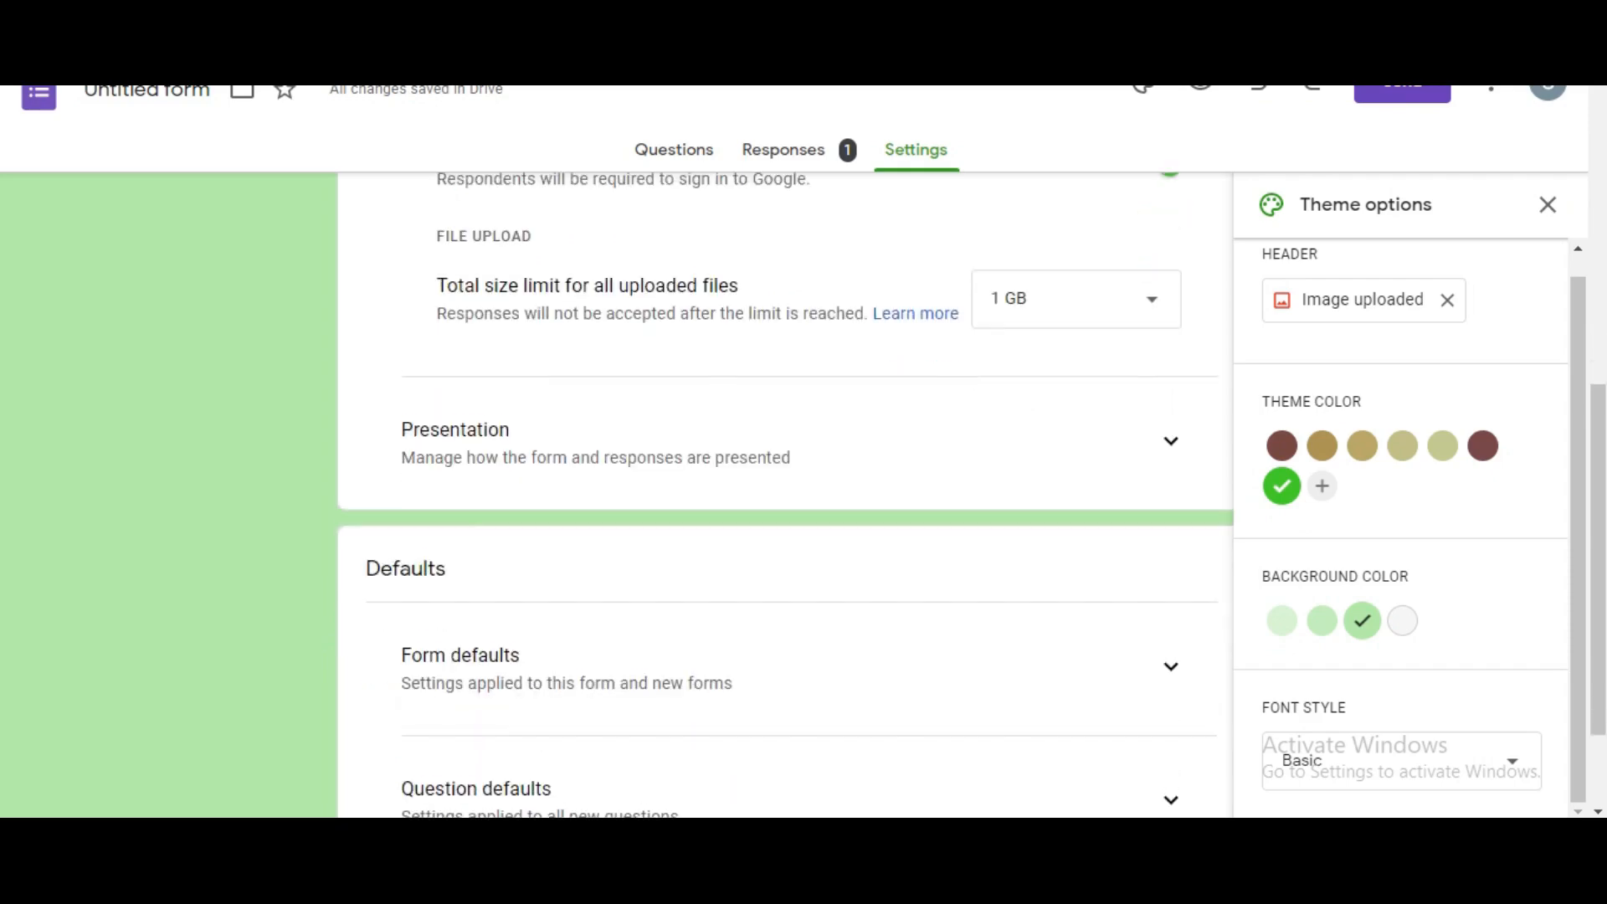
left_click(1171, 434)
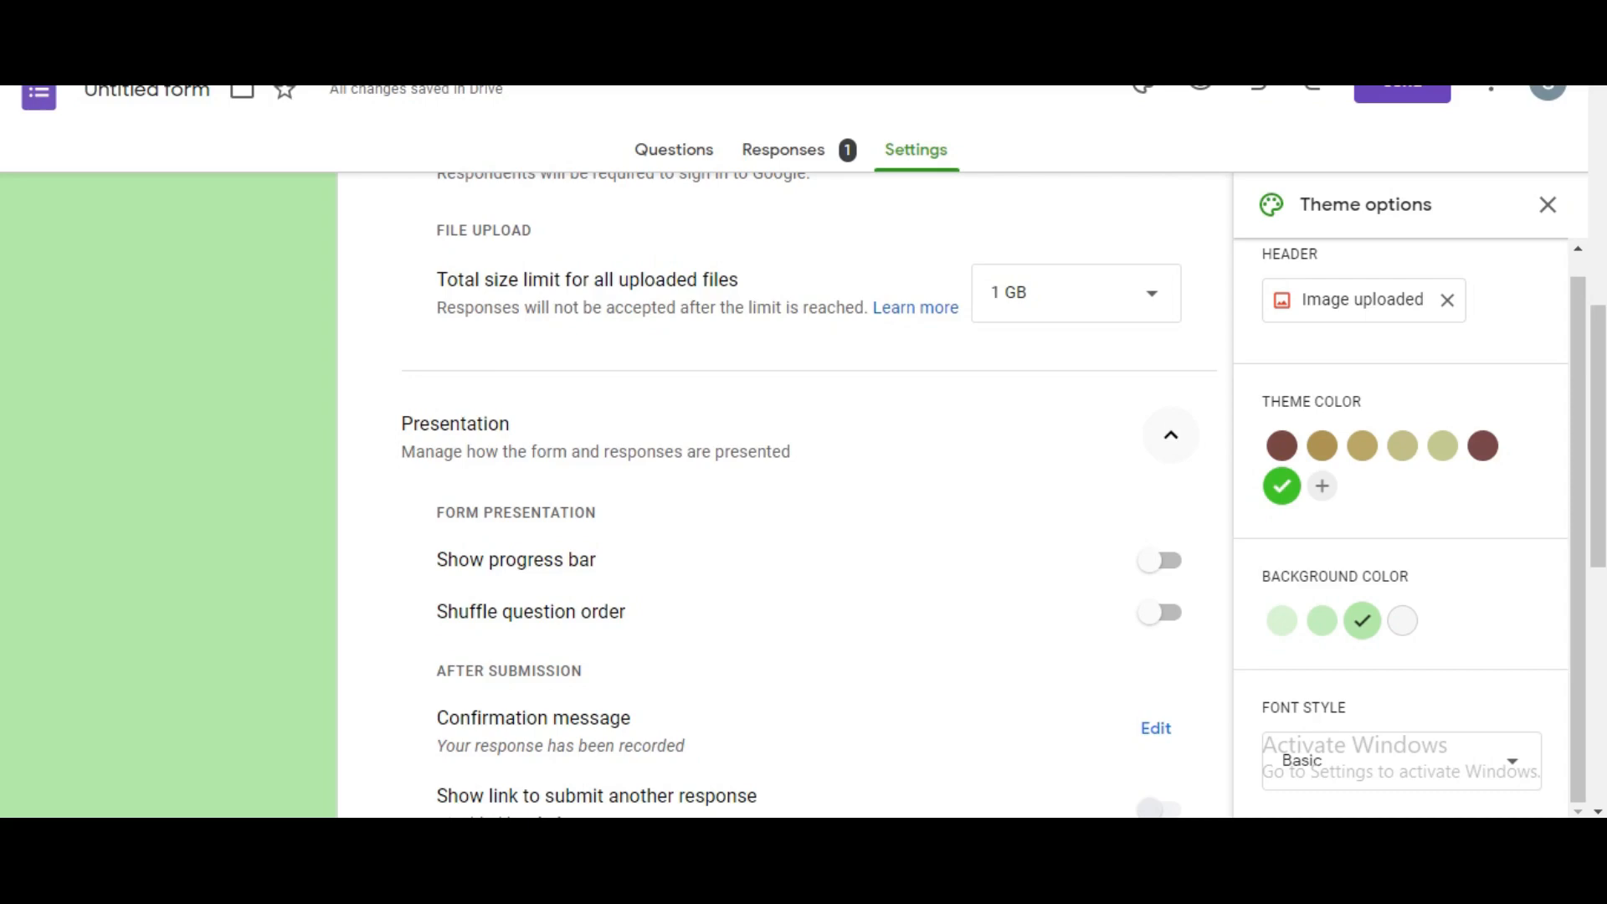
scroll(1170, 434, "down", 1)
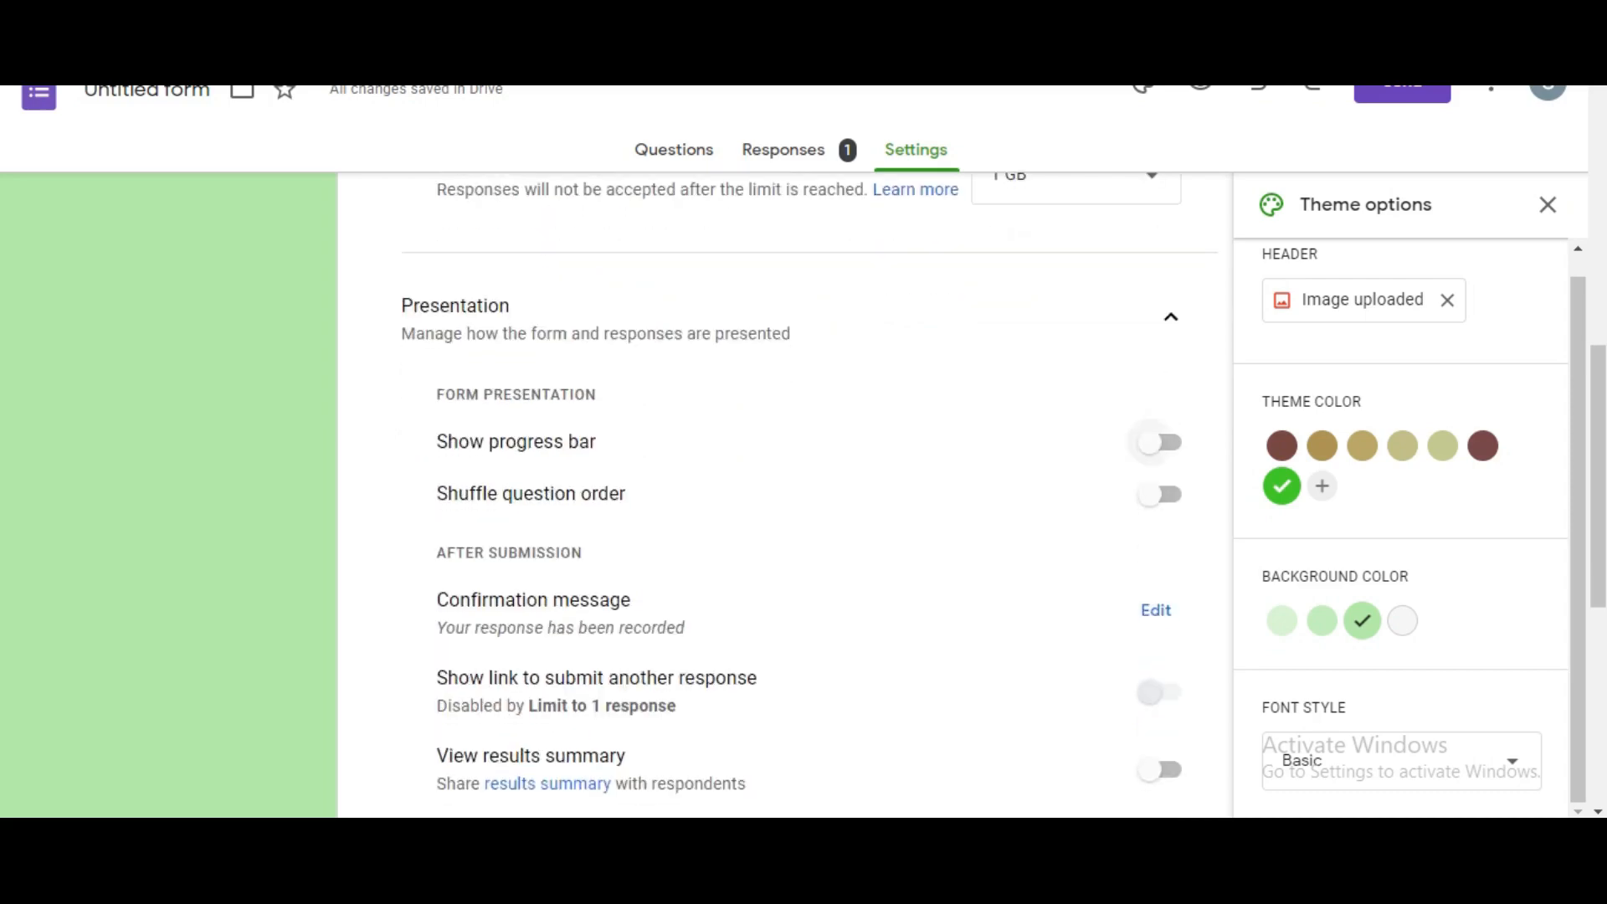
left_click(1151, 442)
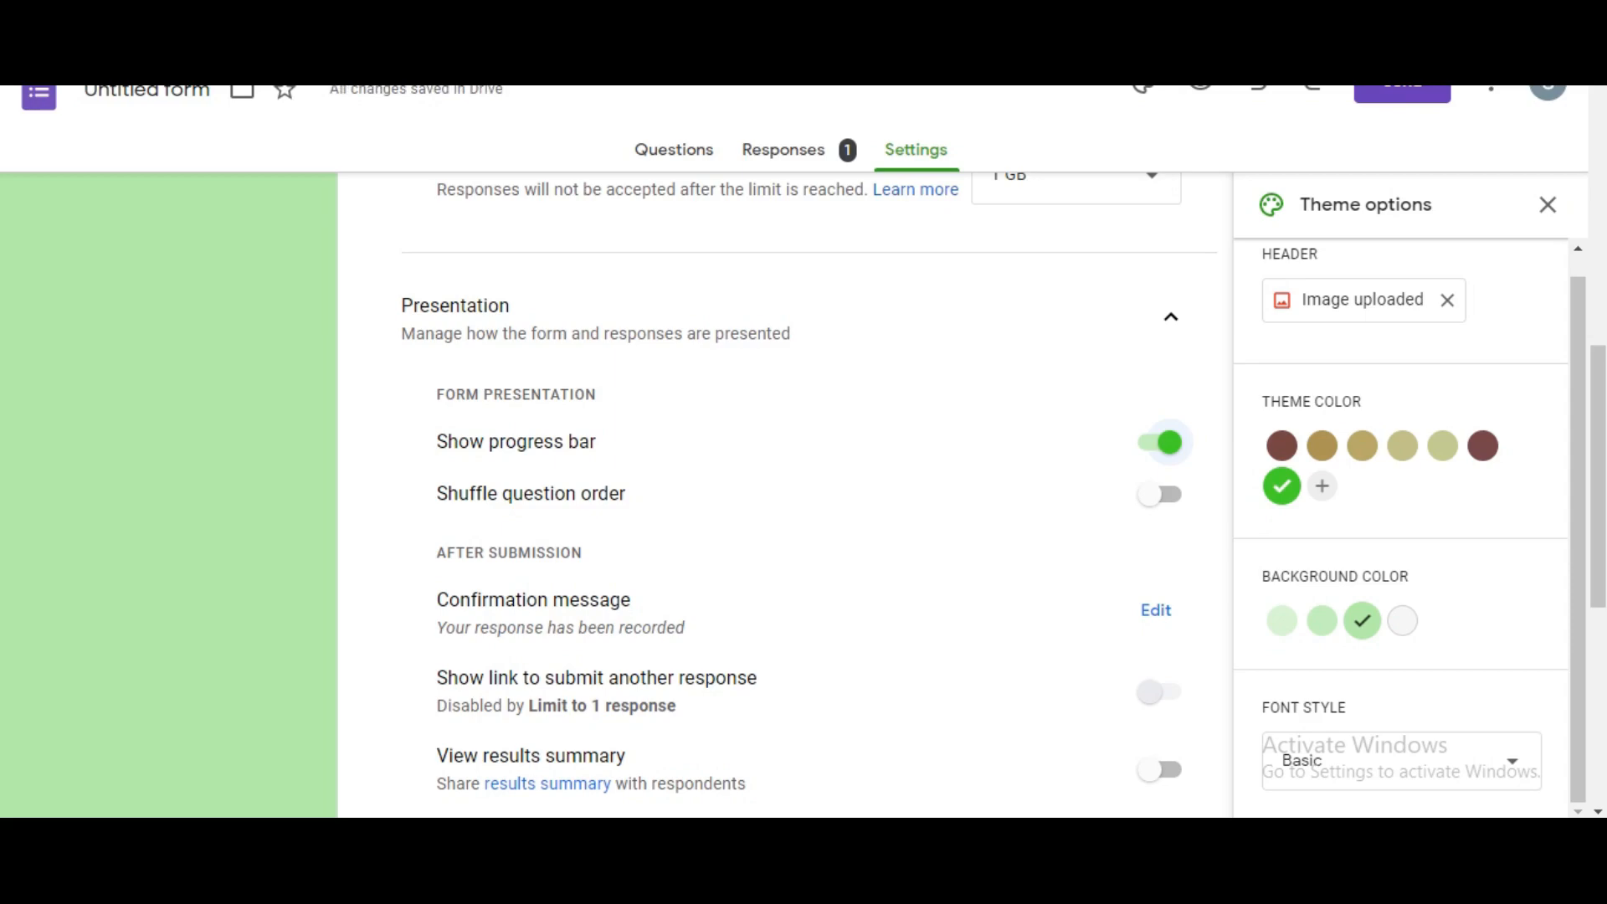
left_click(1160, 442)
Step: Compare the confirmation message on the submitted response page with its setting, opening the message for editing and cancelling without changes
scroll(785, 494, "down", 1)
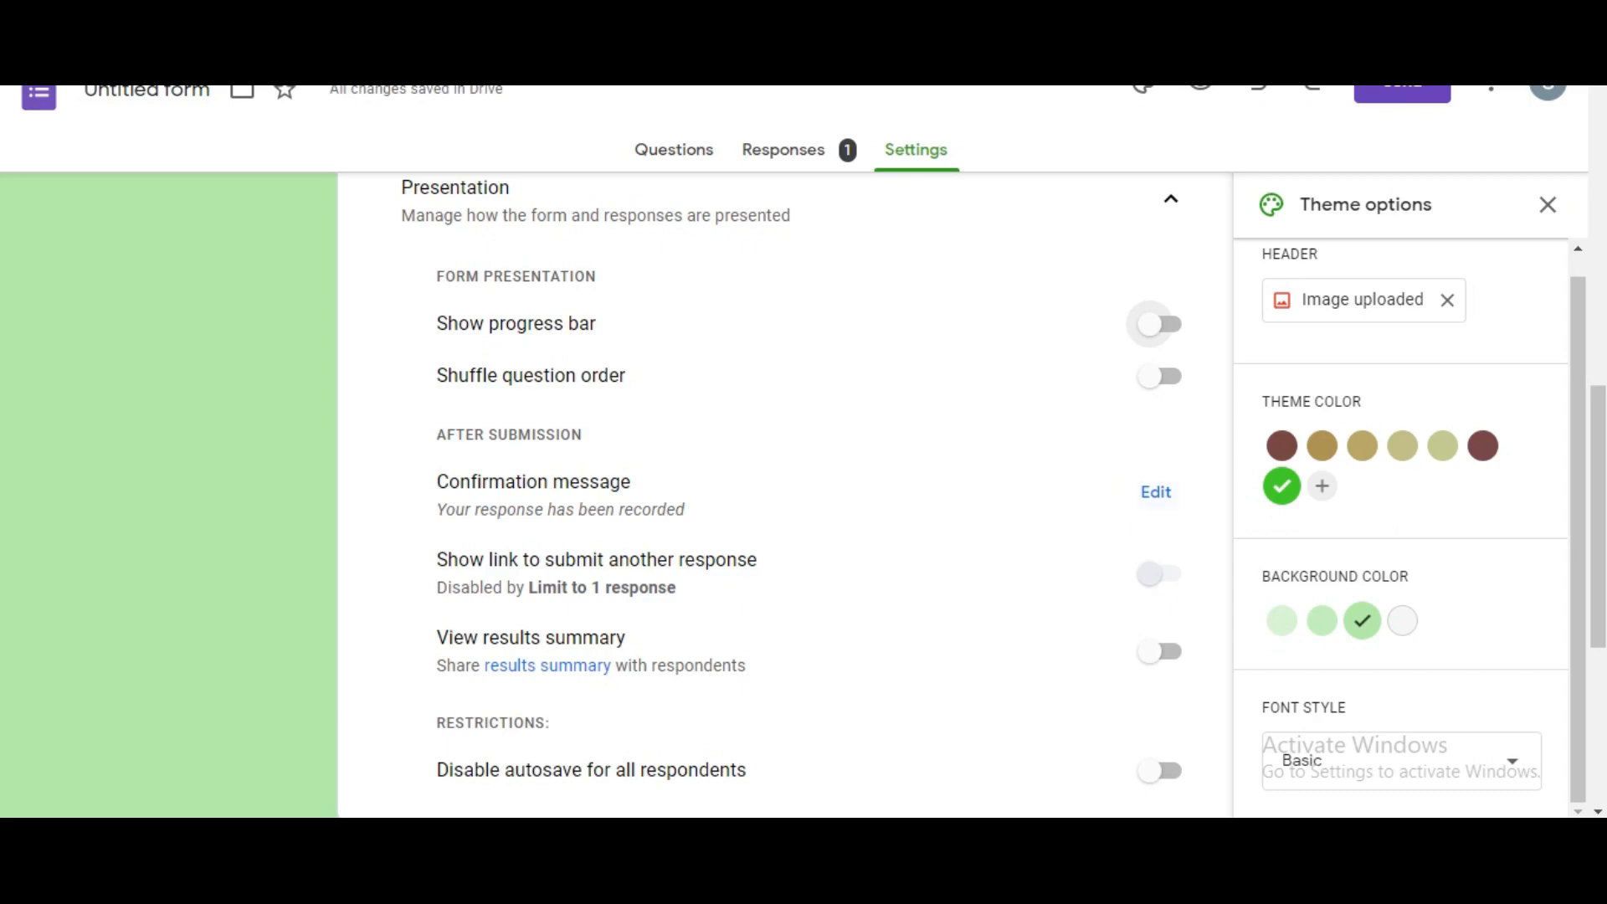
scroll(785, 496, "down", 2)
scroll(785, 495, "up", 1)
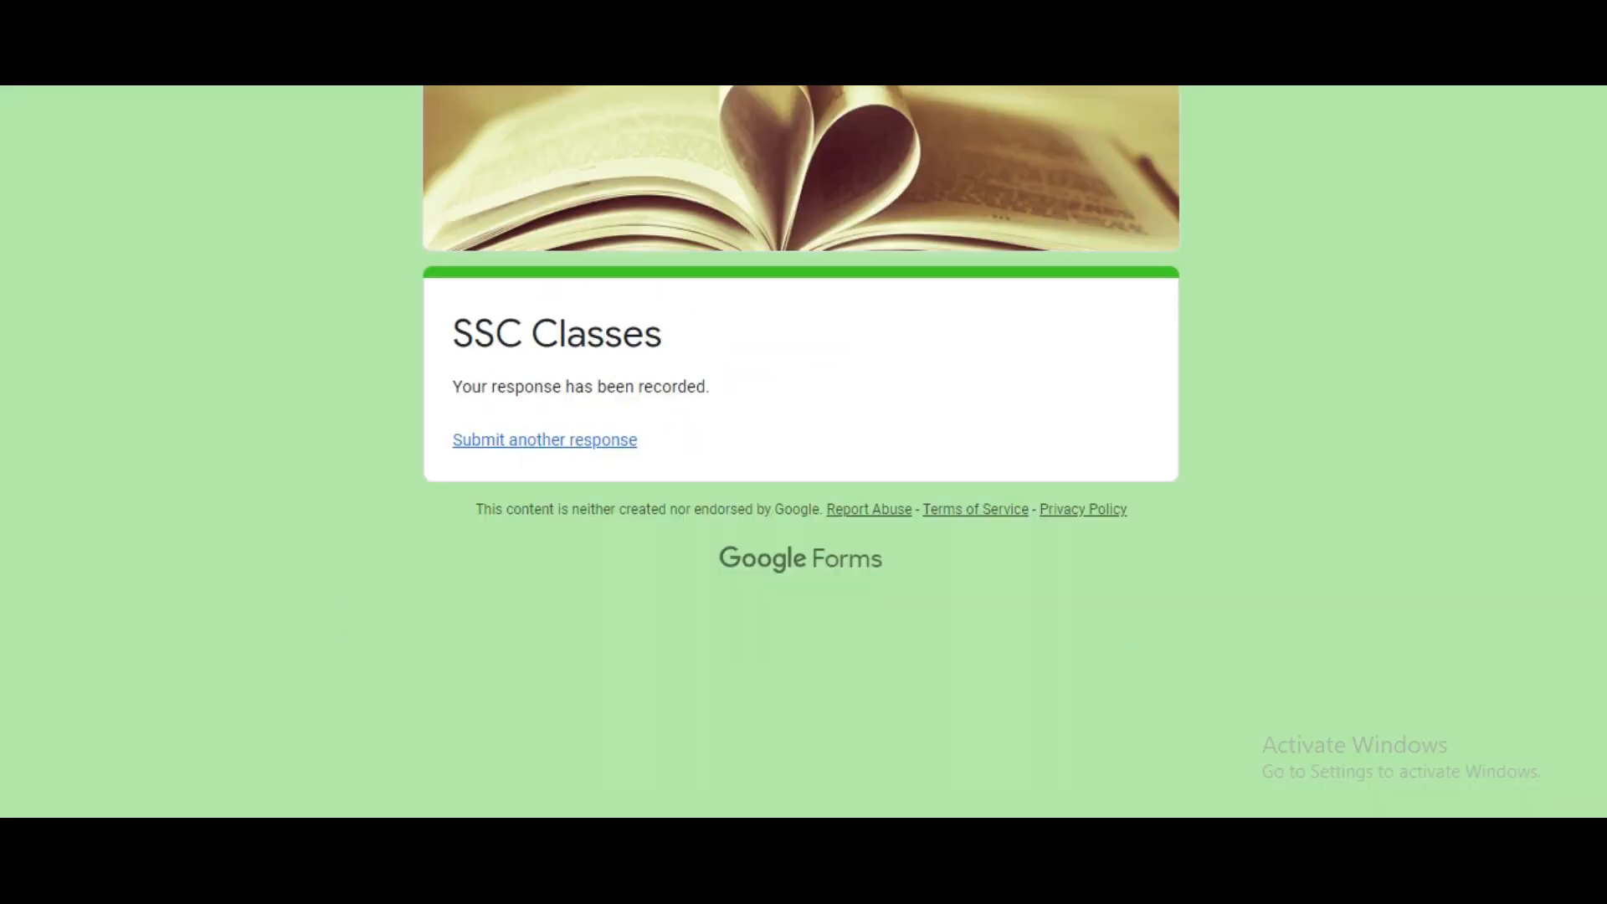
left_click_drag(453, 386, 710, 386)
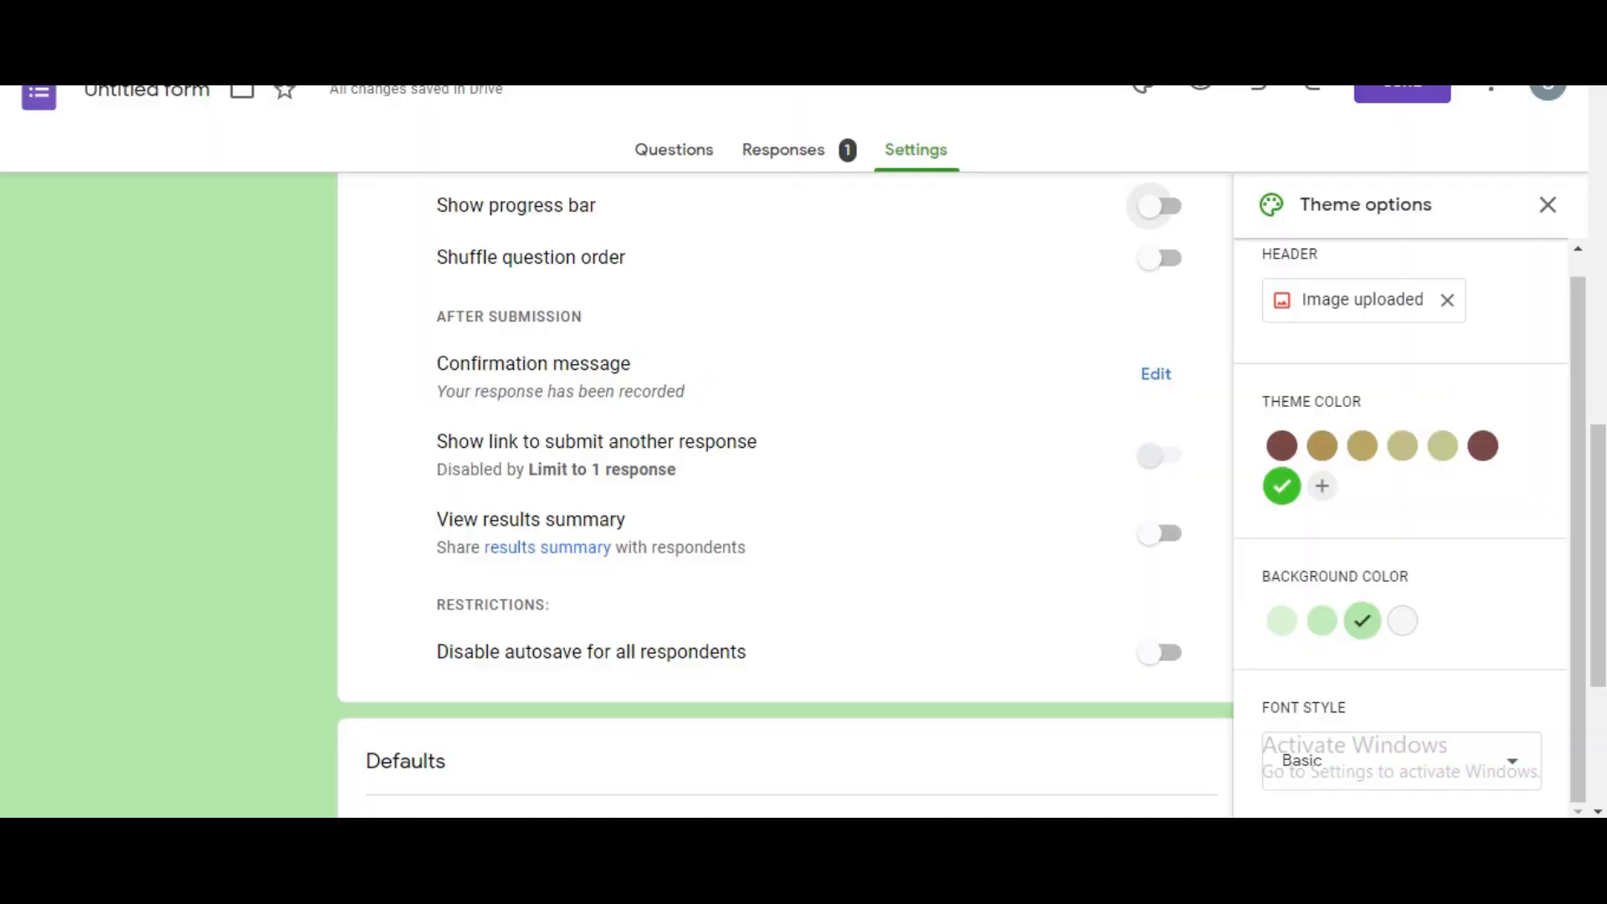
left_click(1156, 373)
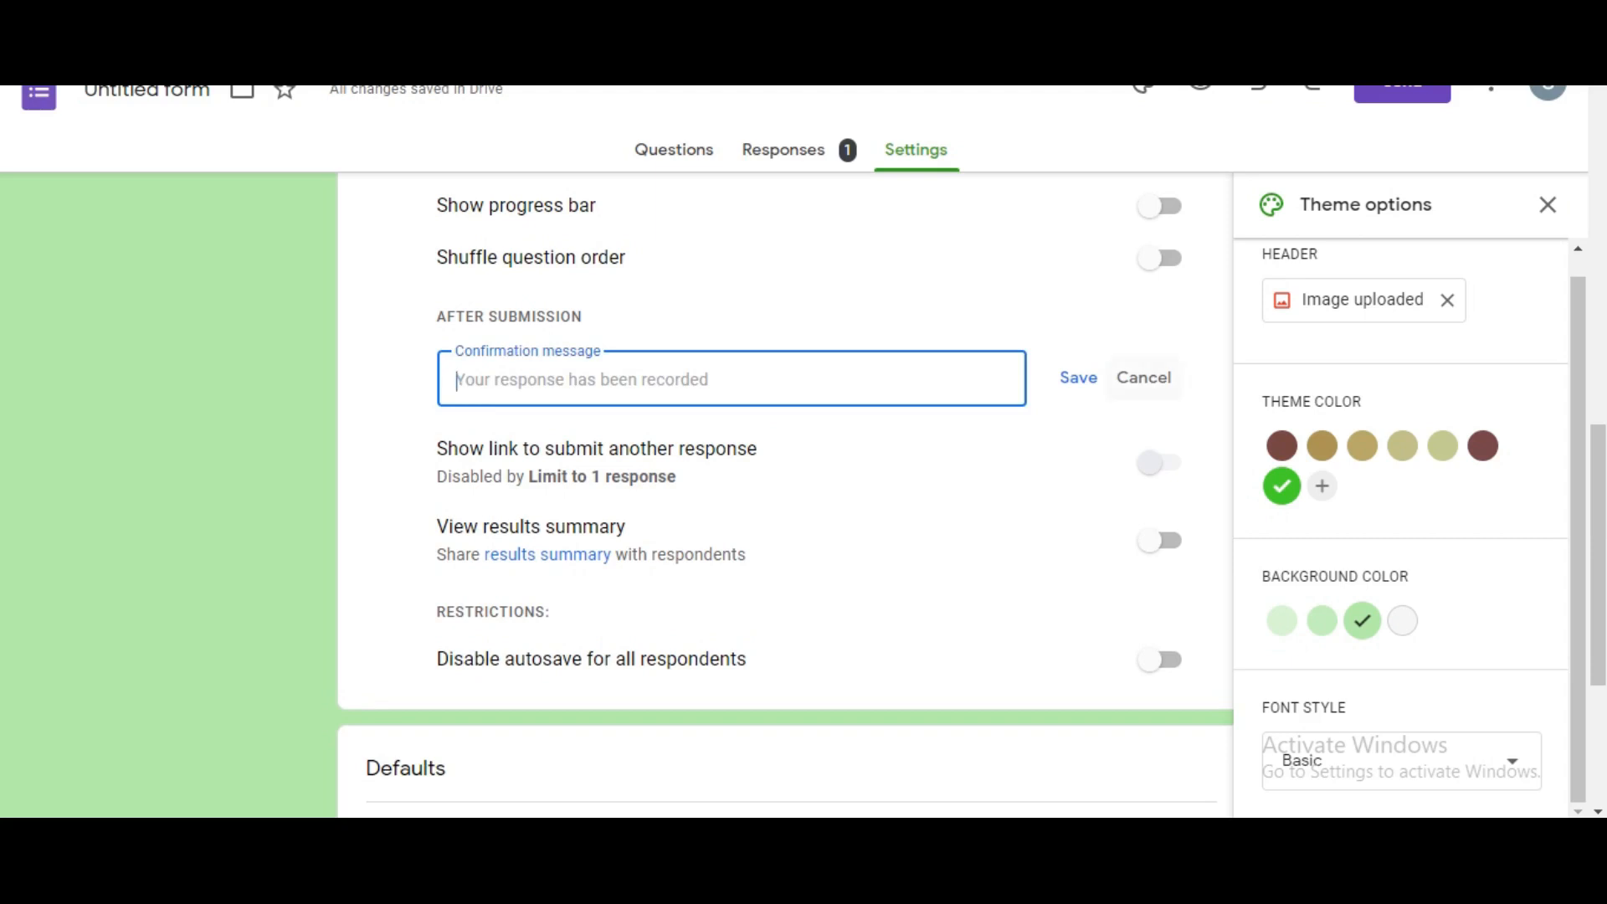
left_click(1143, 377)
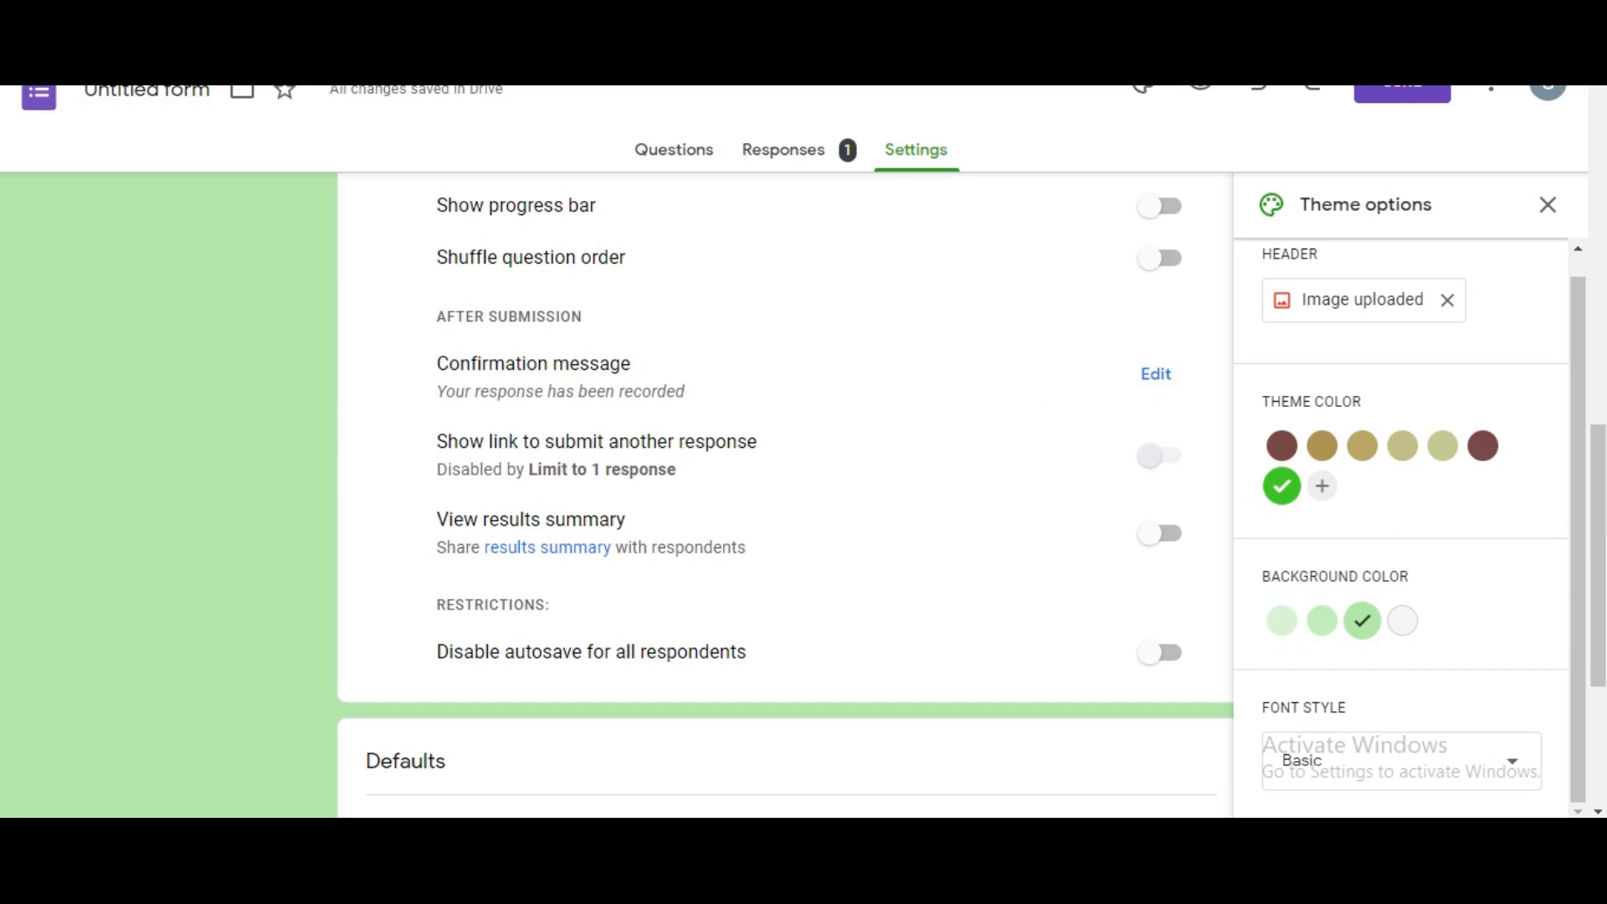
left_click_drag(436, 392, 685, 392)
left_click(1035, 399)
scroll(785, 502, "down", 2)
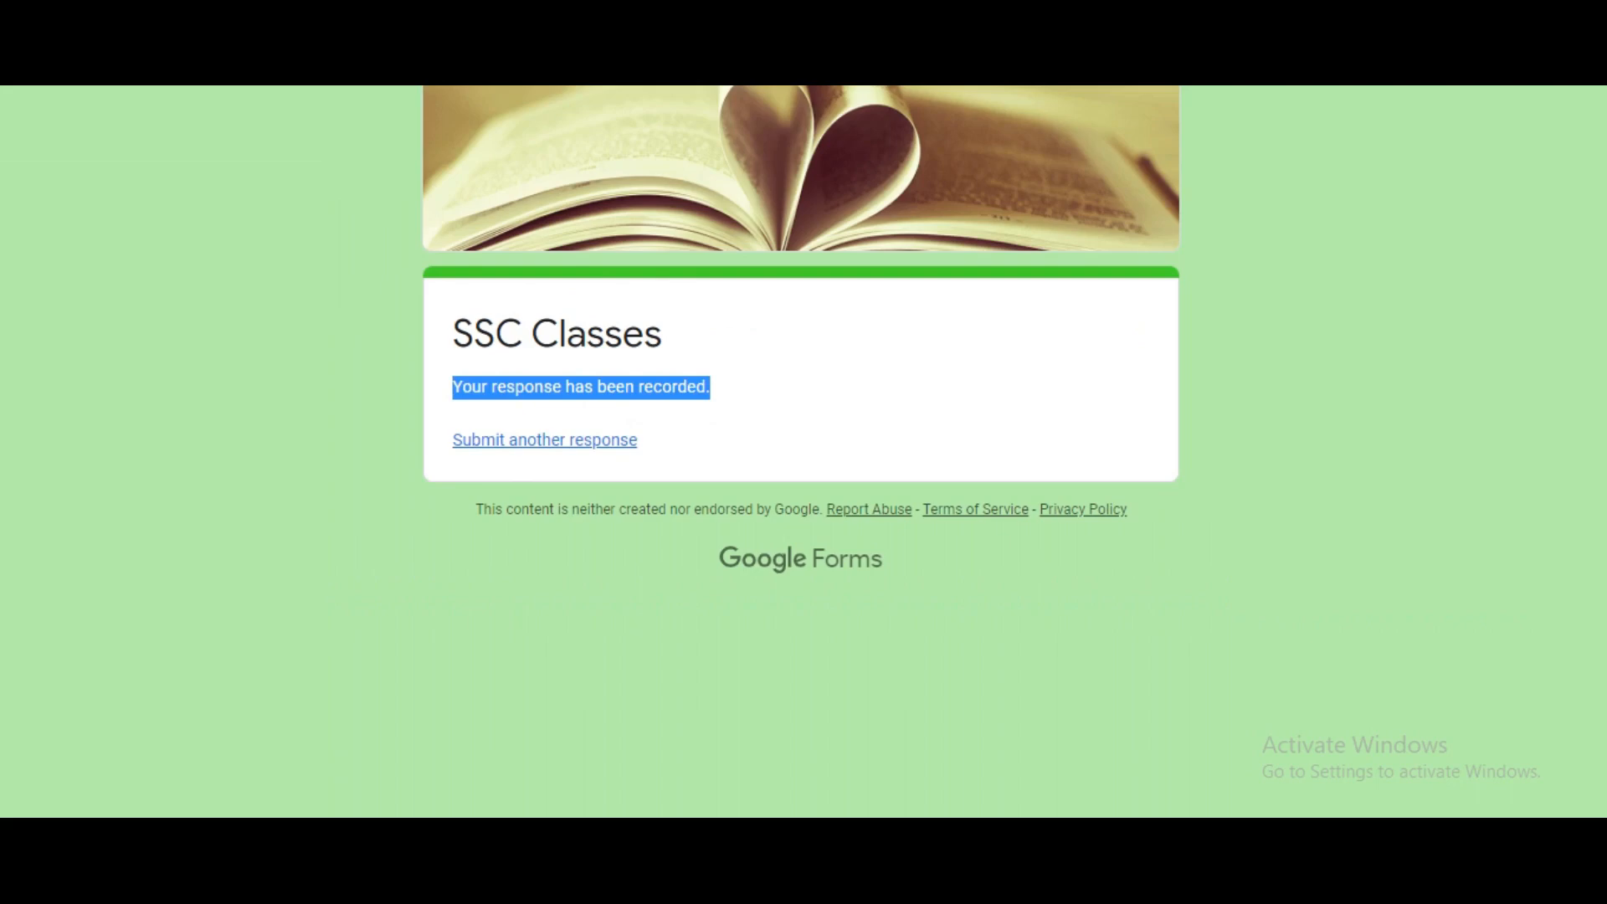
Step: Examine the Submit another response link on the submitted page and compare it with its presentation setting and Limit to 1 response
left_click_drag(452, 440, 637, 441)
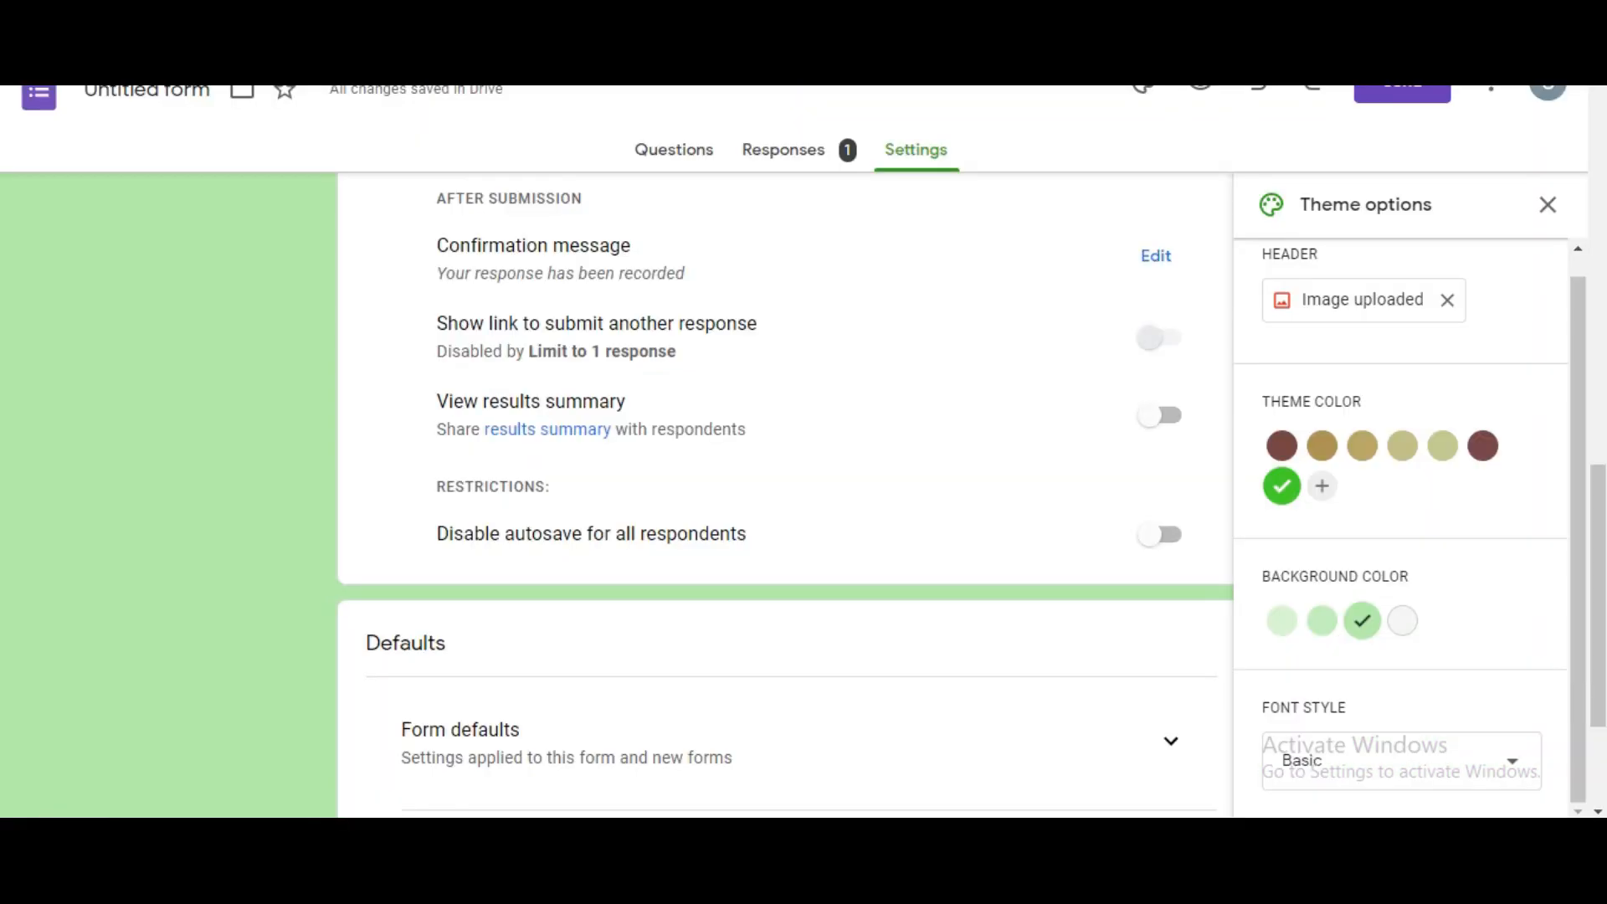
scroll(785, 493, "up", 8)
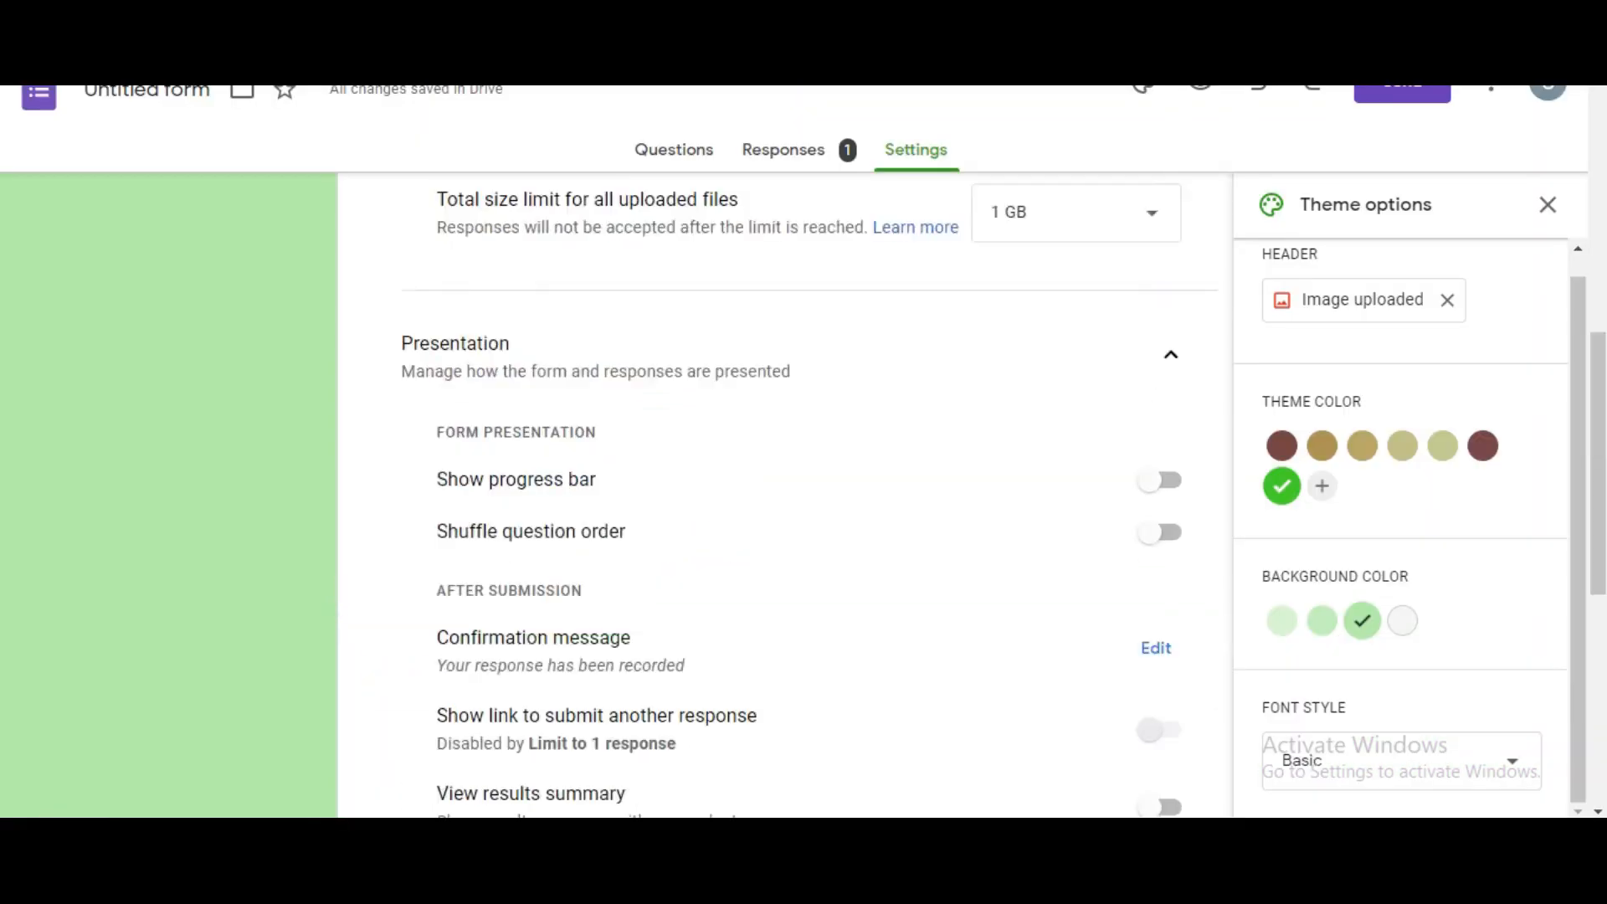
left_click_drag(437, 380, 810, 410)
scroll(785, 494, "down", 6)
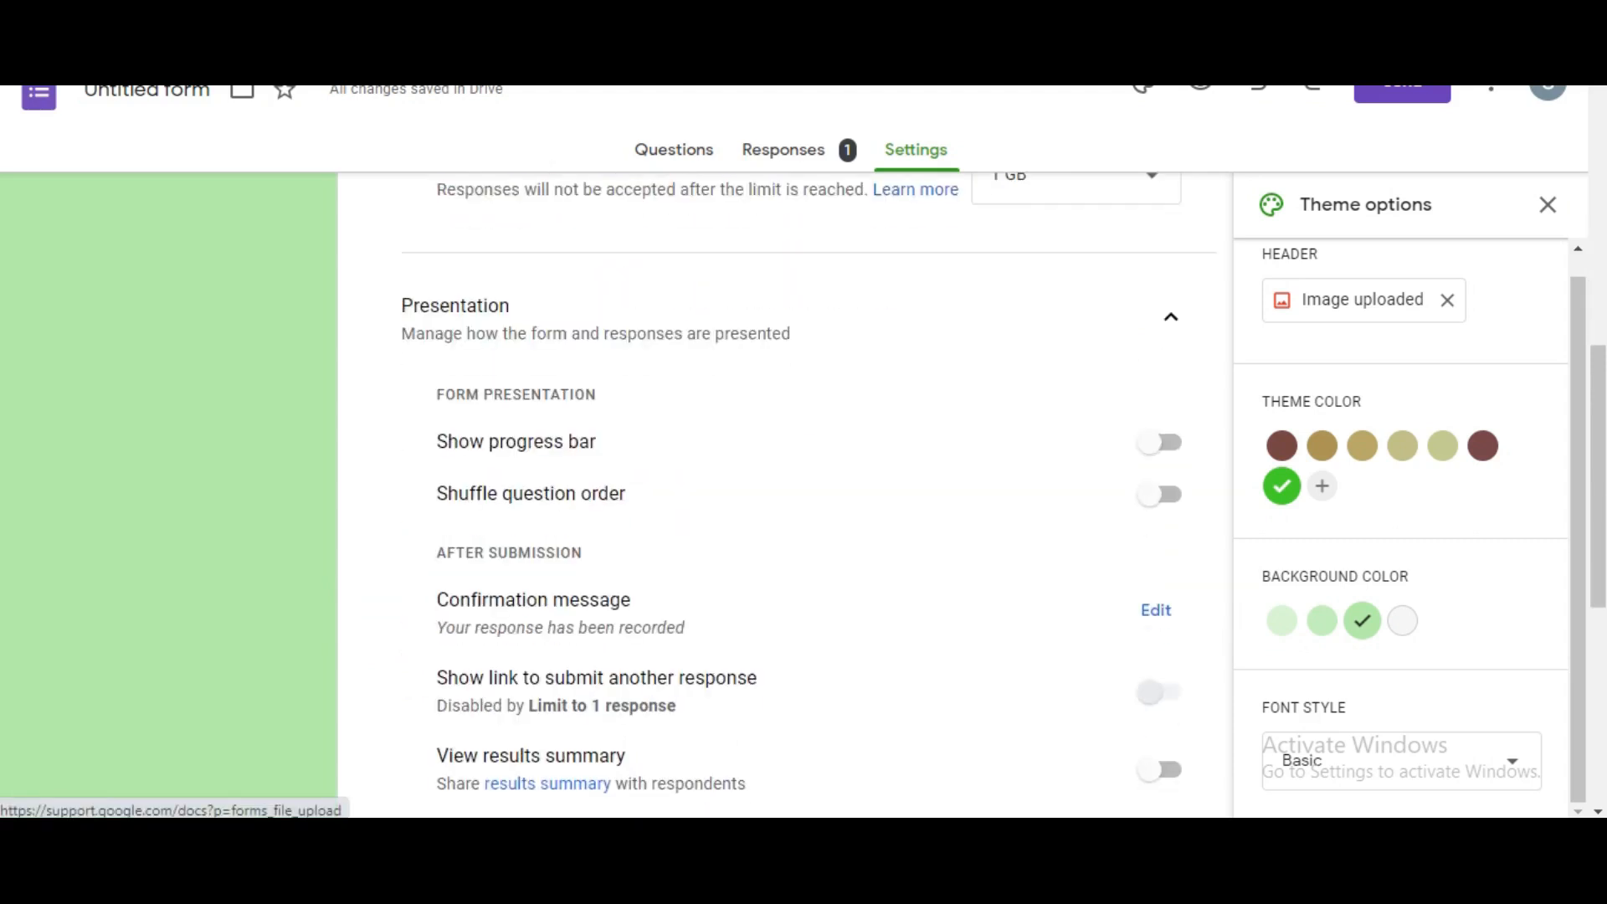
scroll(785, 493, "down", 1)
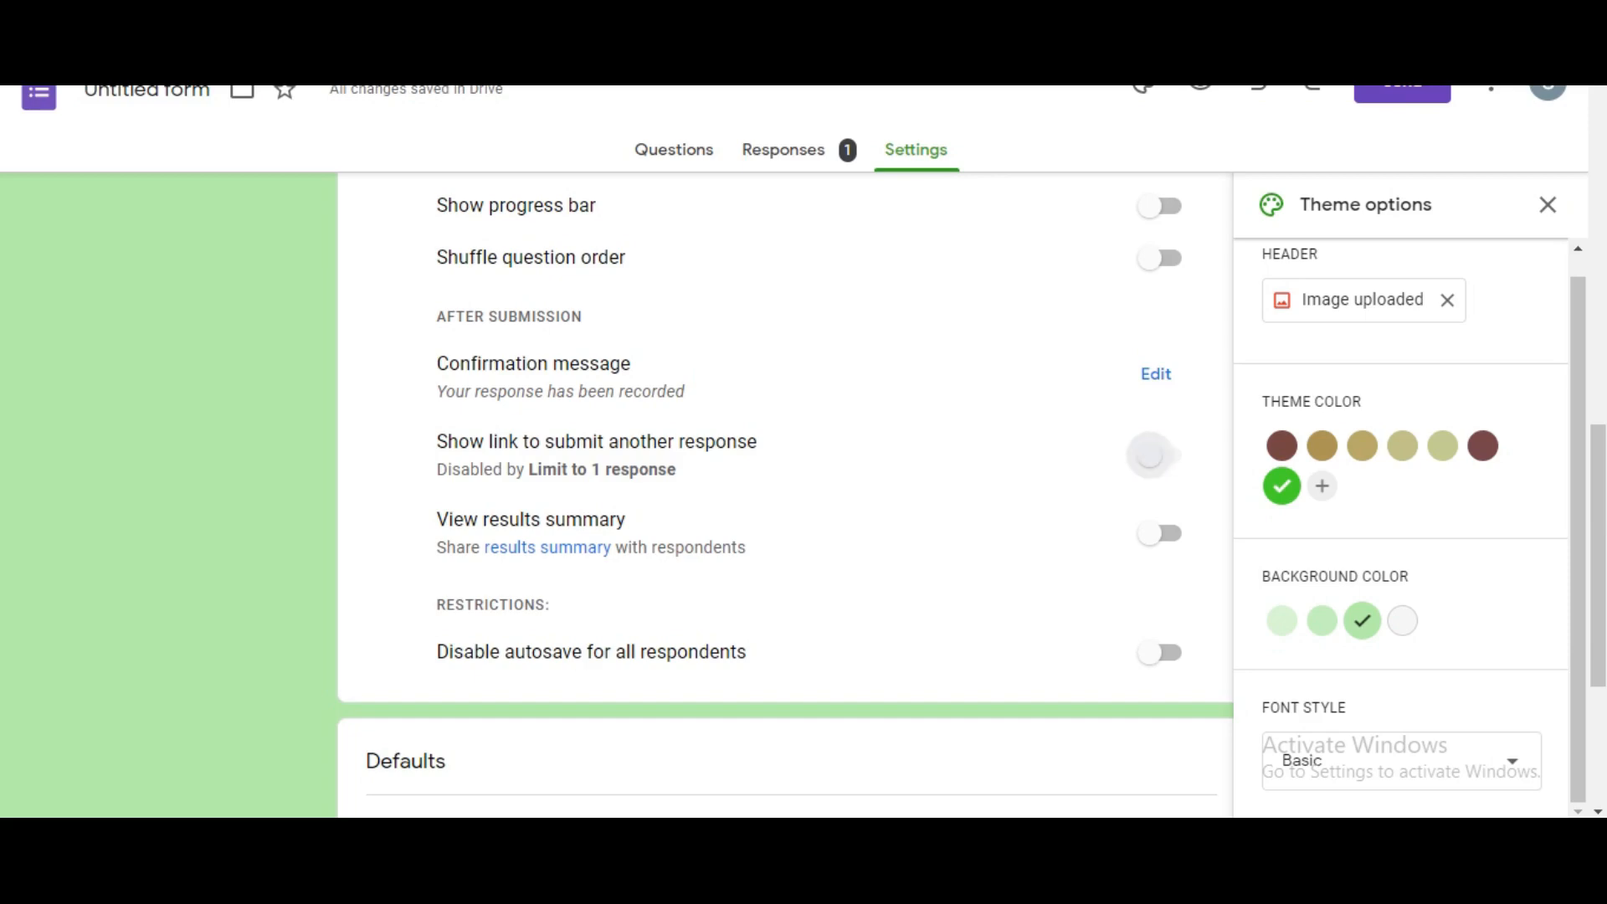
left_click_drag(435, 441, 763, 473)
Step: Turn off Limit to 1 response and check the Show link to submit another response setting
scroll(763, 472, "up", 7)
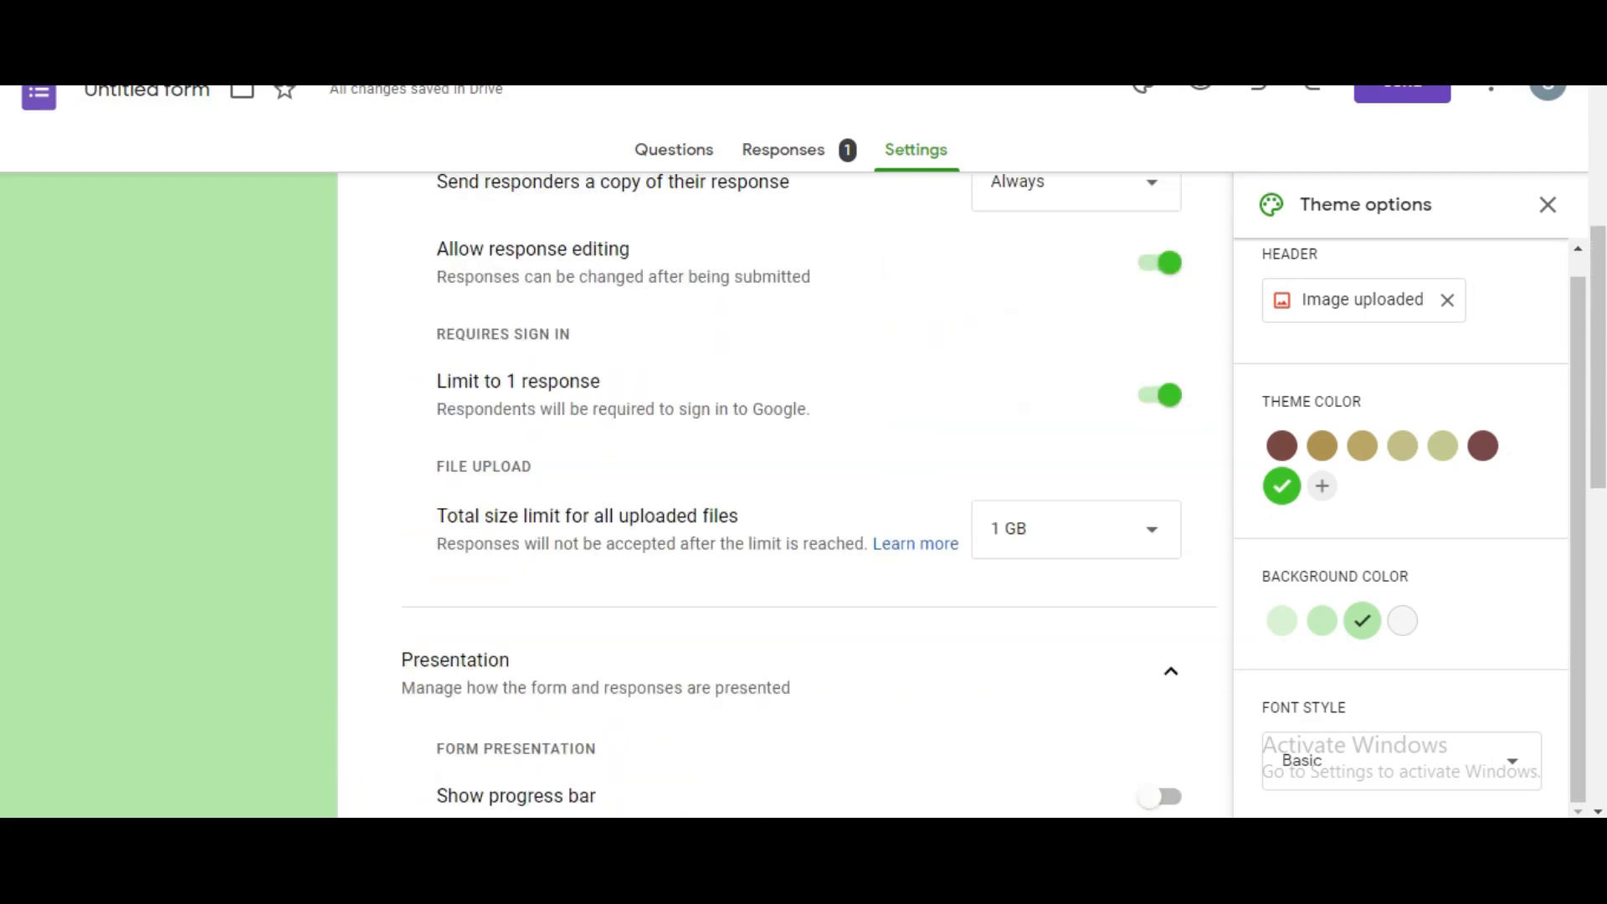
scroll(779, 493, "up", 1)
scroll(787, 494, "down", 1)
left_click(1159, 395)
scroll(787, 493, "down", 5)
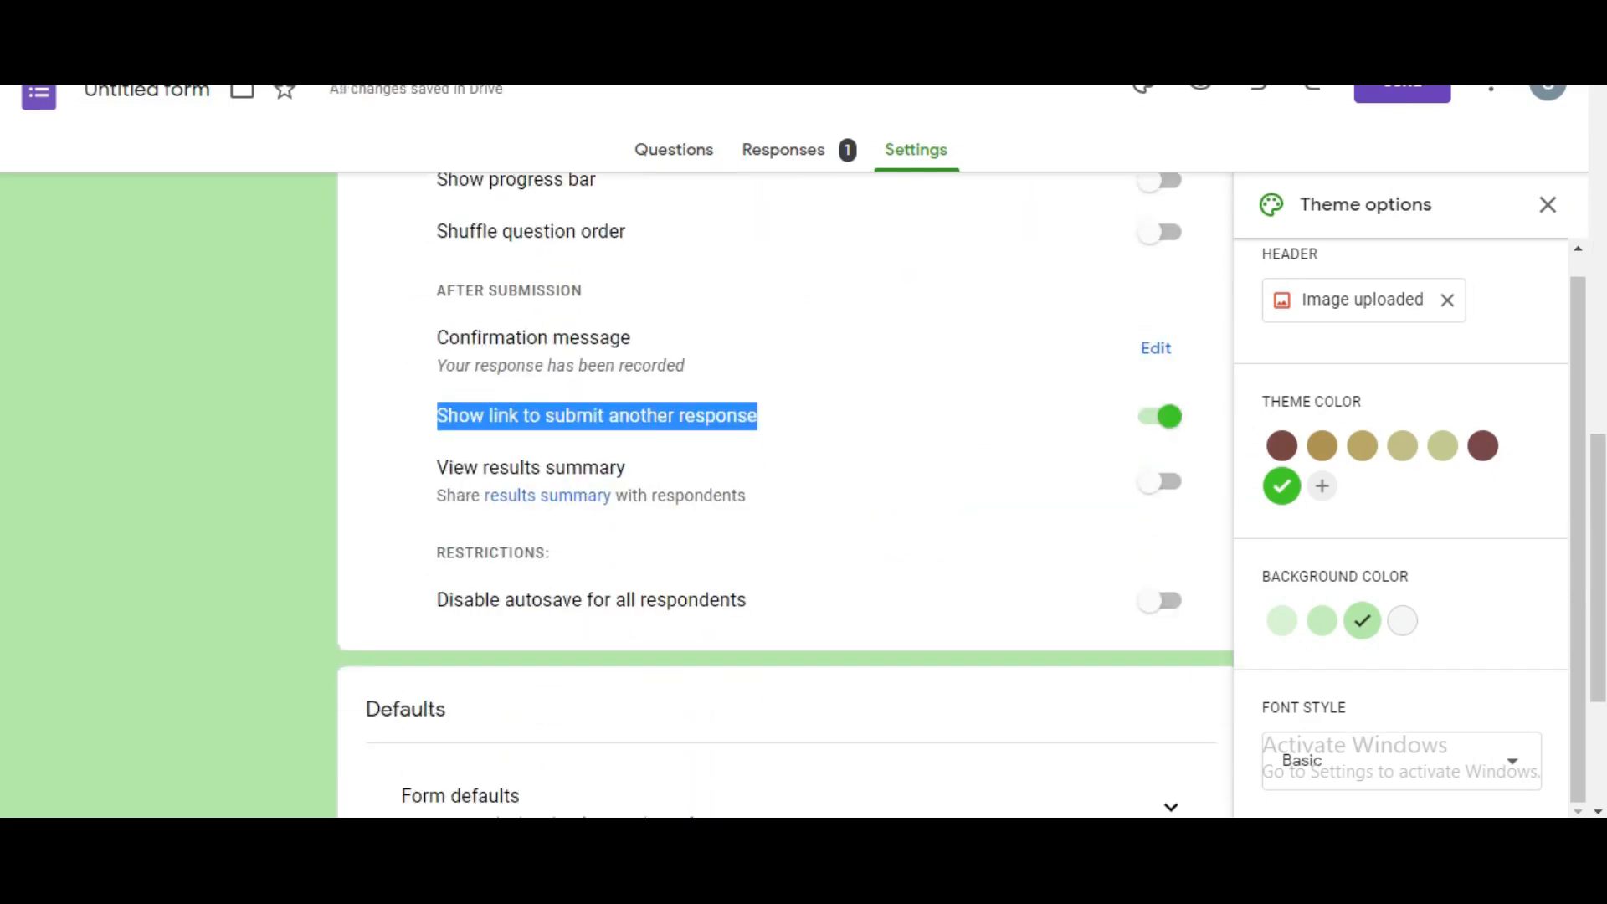
left_click(757, 417)
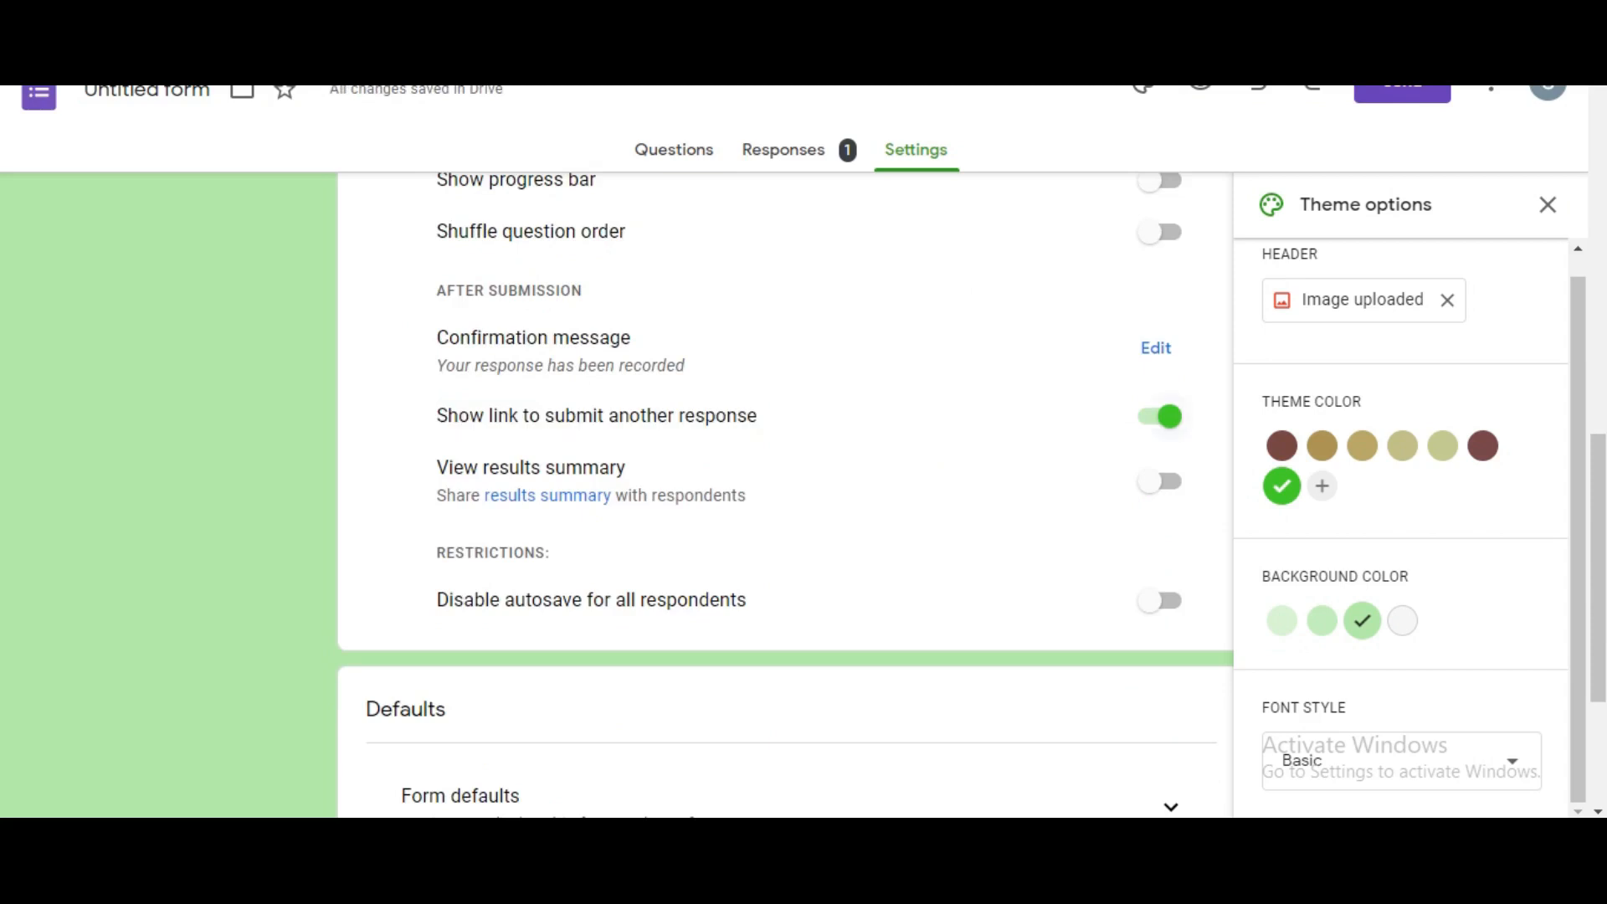
Step: Try switching the Show link to submit another response option off and on, leaving it off
left_click(1159, 416)
left_click(1159, 416)
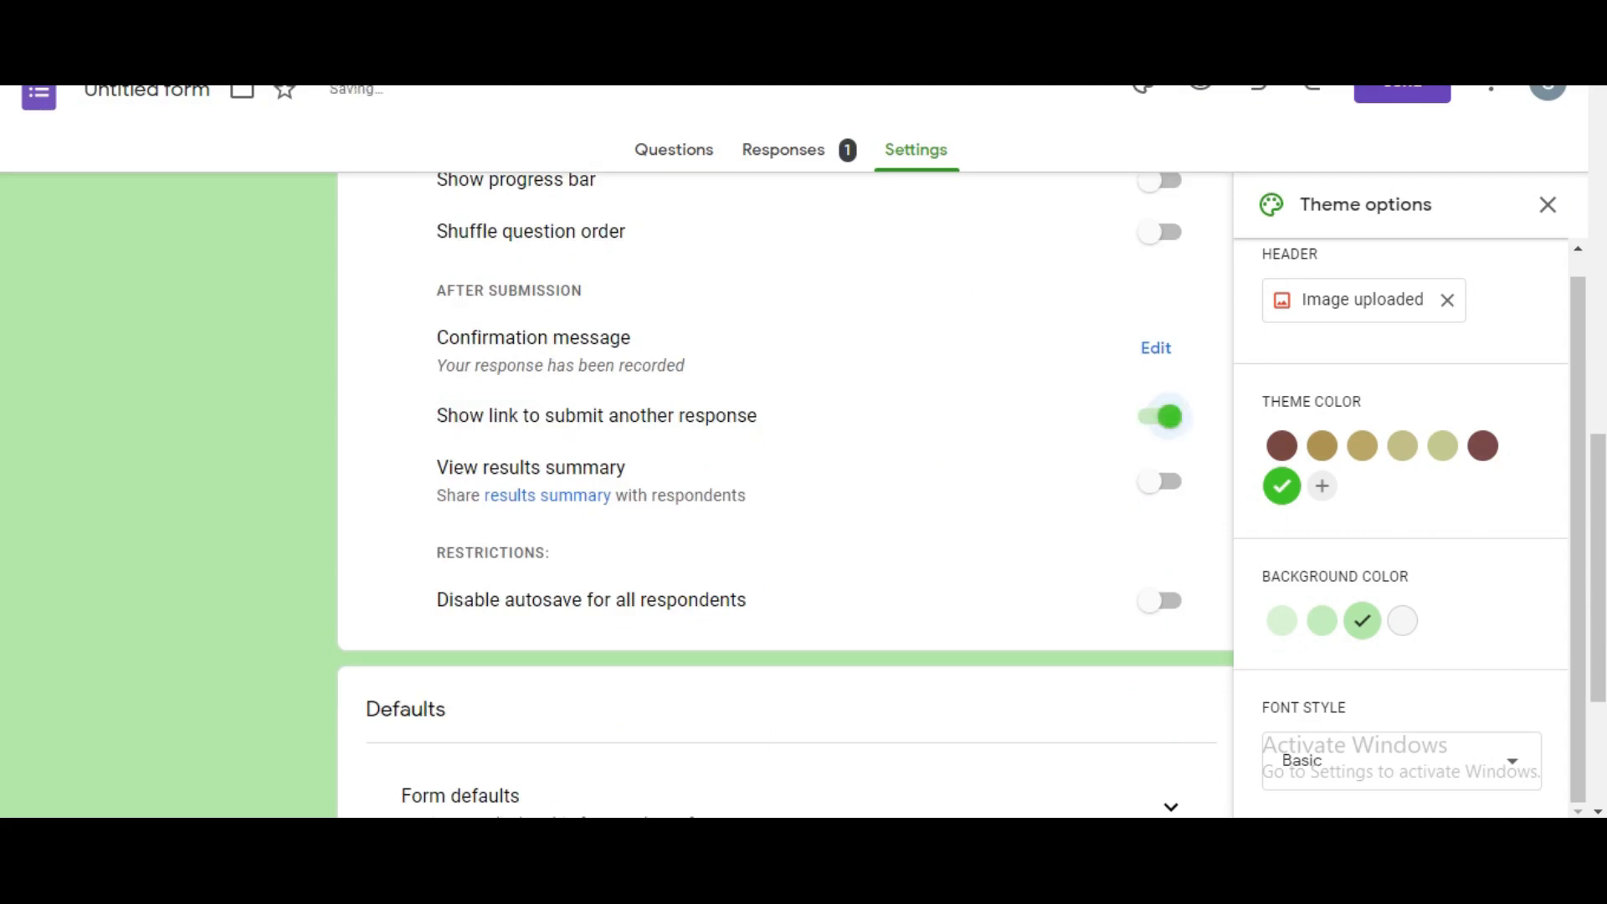
left_click(1159, 416)
Step: Turn Limit to 1 response back on and recheck the Show link to submit another response setting
scroll(1154, 402, "up", 7)
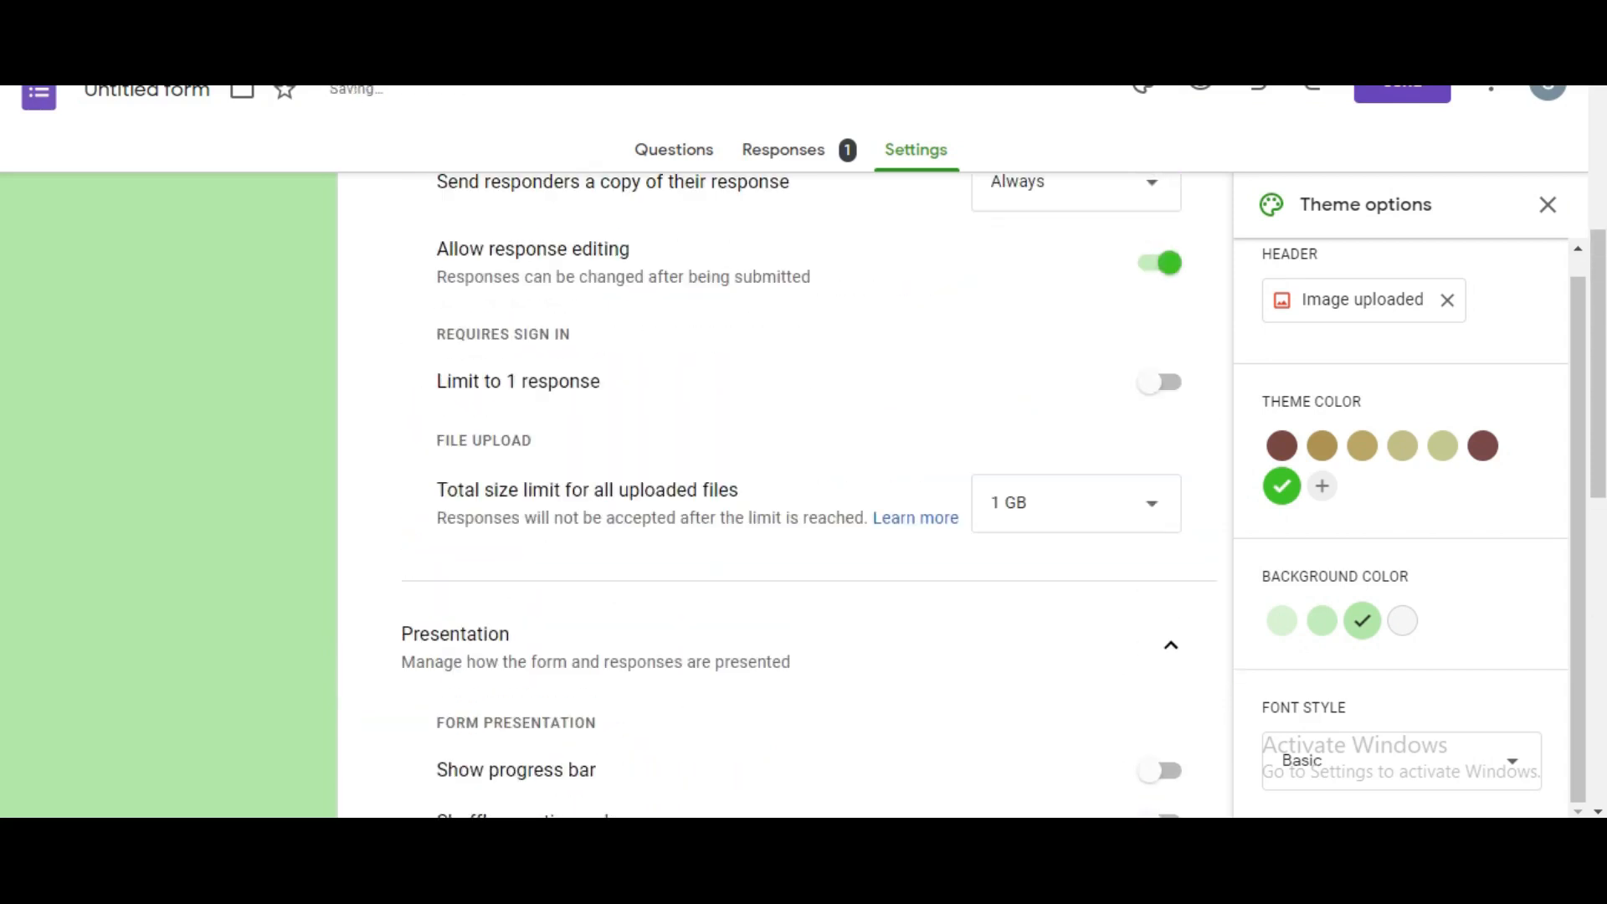
left_click(1159, 382)
scroll(1159, 382, "down", 5)
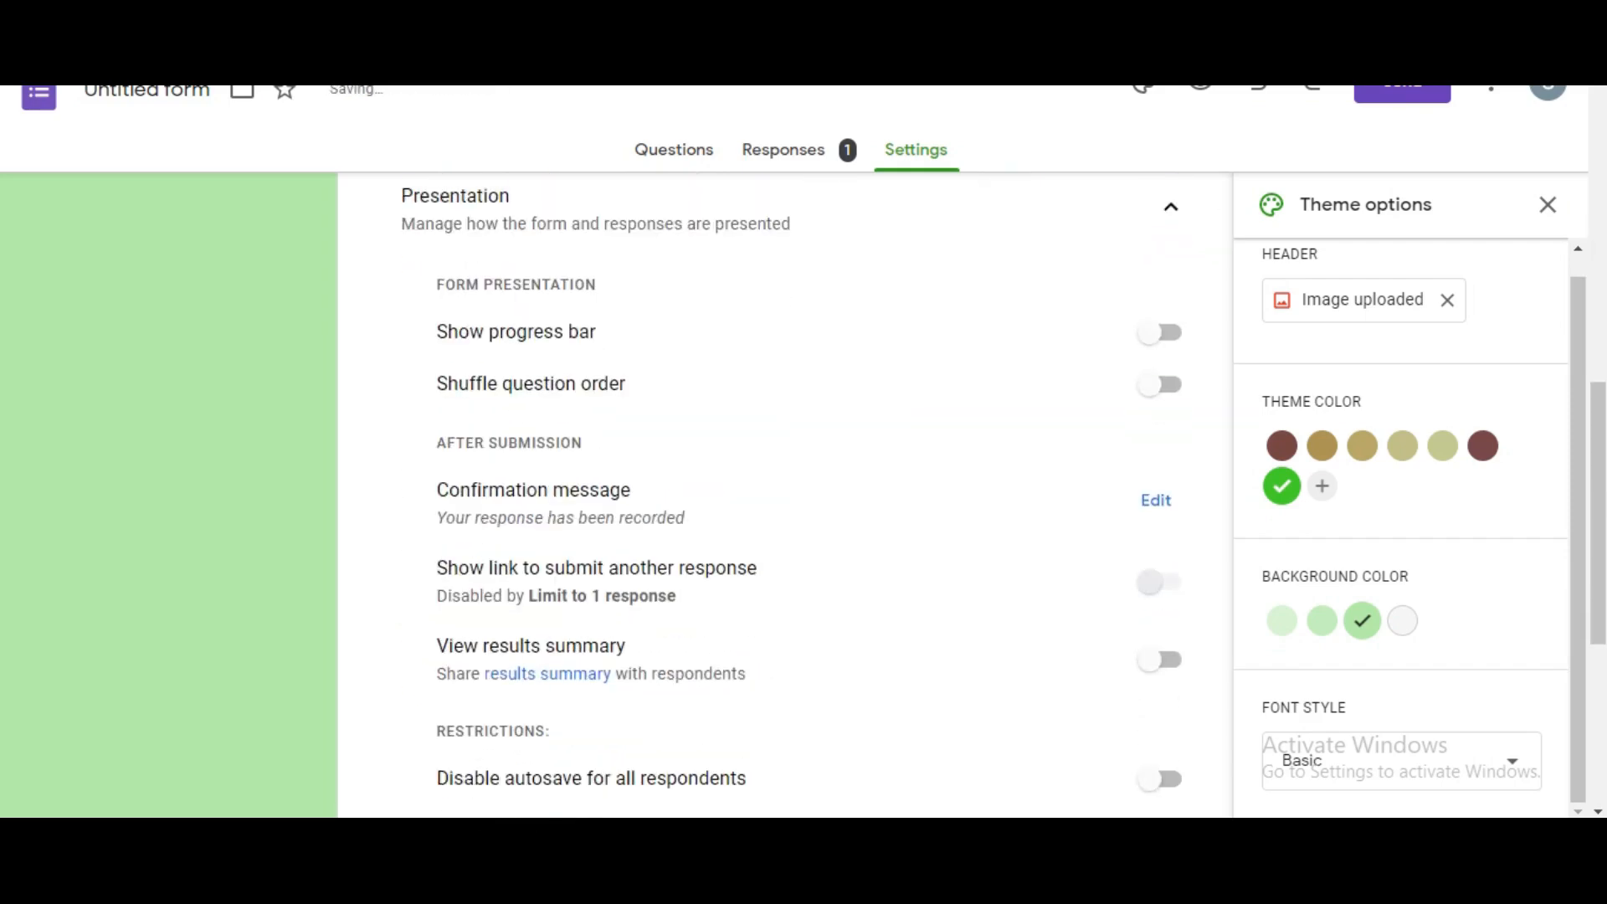
scroll(1170, 211, "down", 1)
scroll(1170, 211, "up", 7)
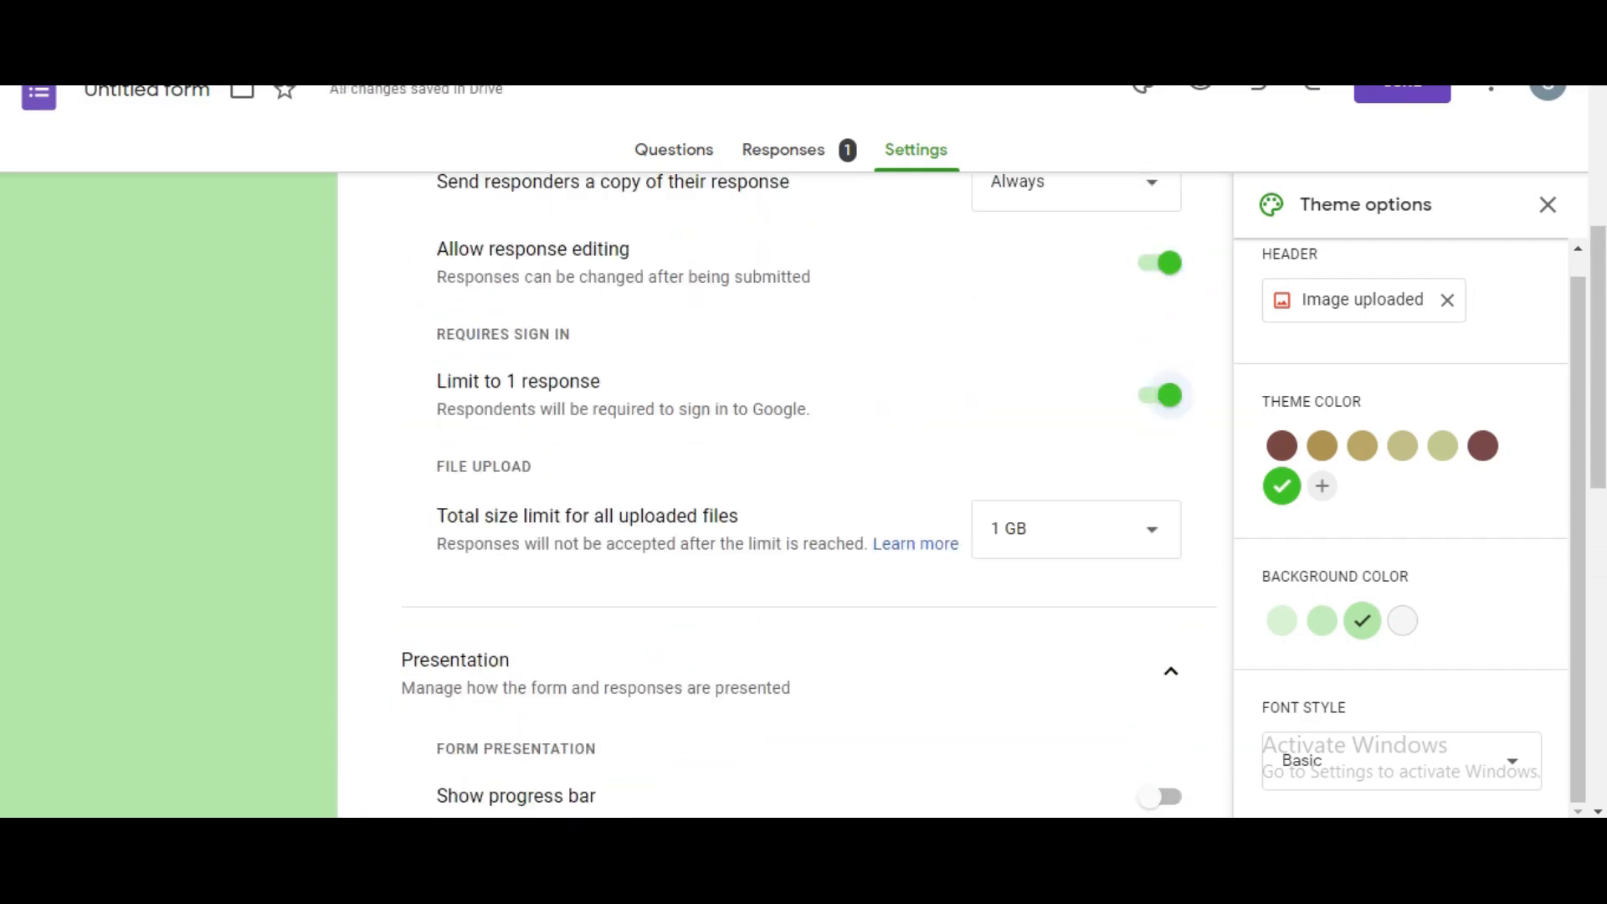
Step: Try sharing the results summary with respondents and switch the View results summary option back off
scroll(785, 494, "down", 9)
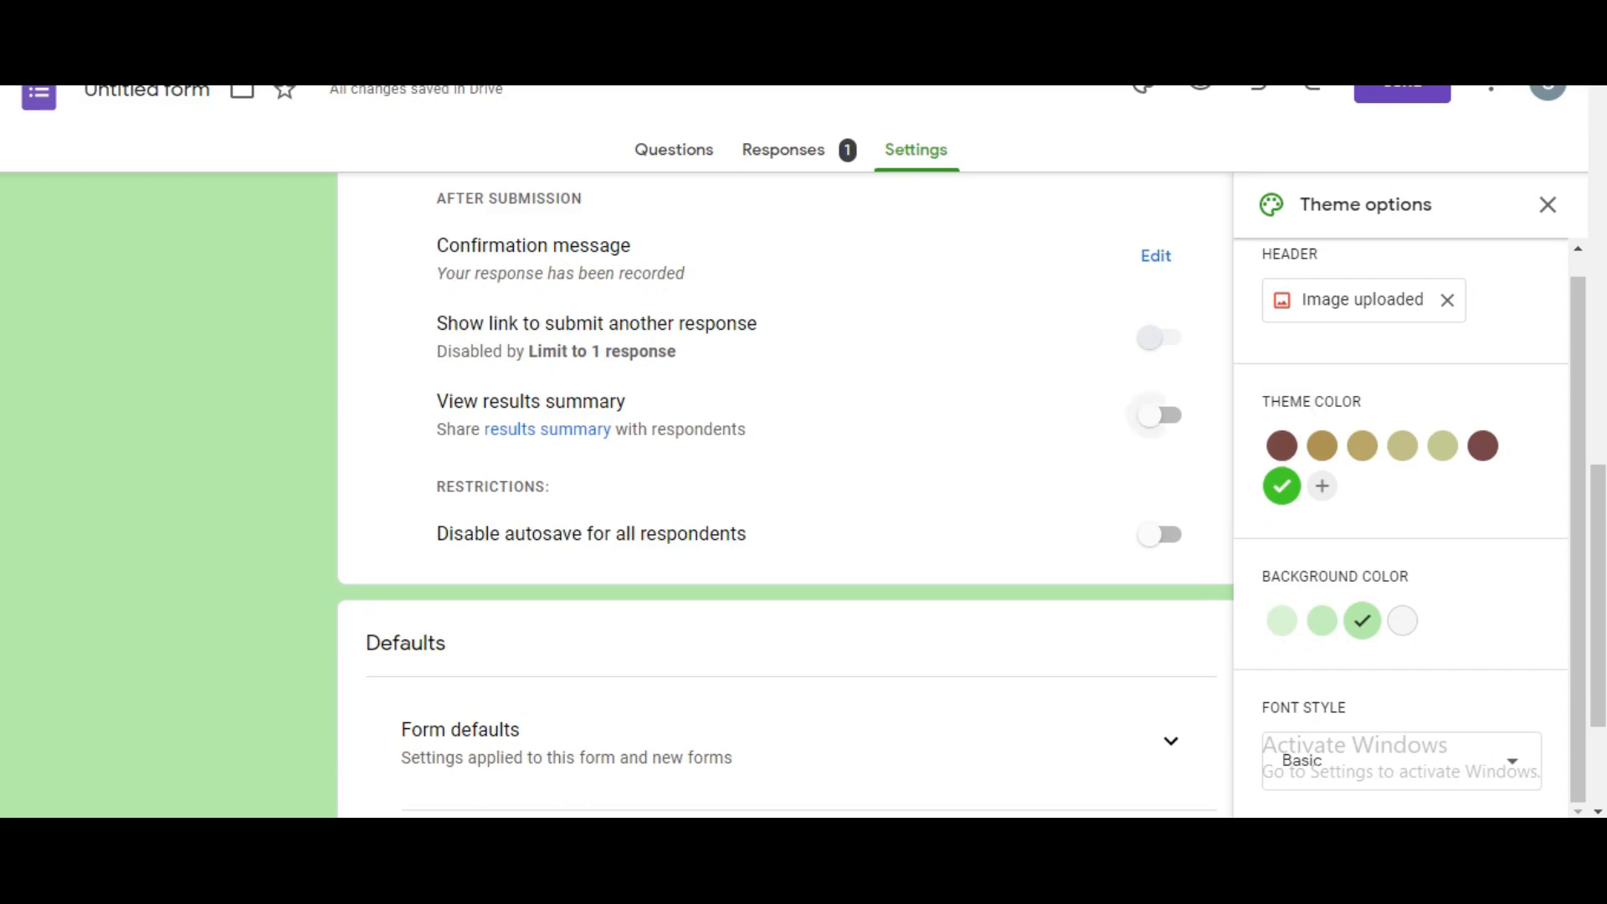
left_click(1152, 415)
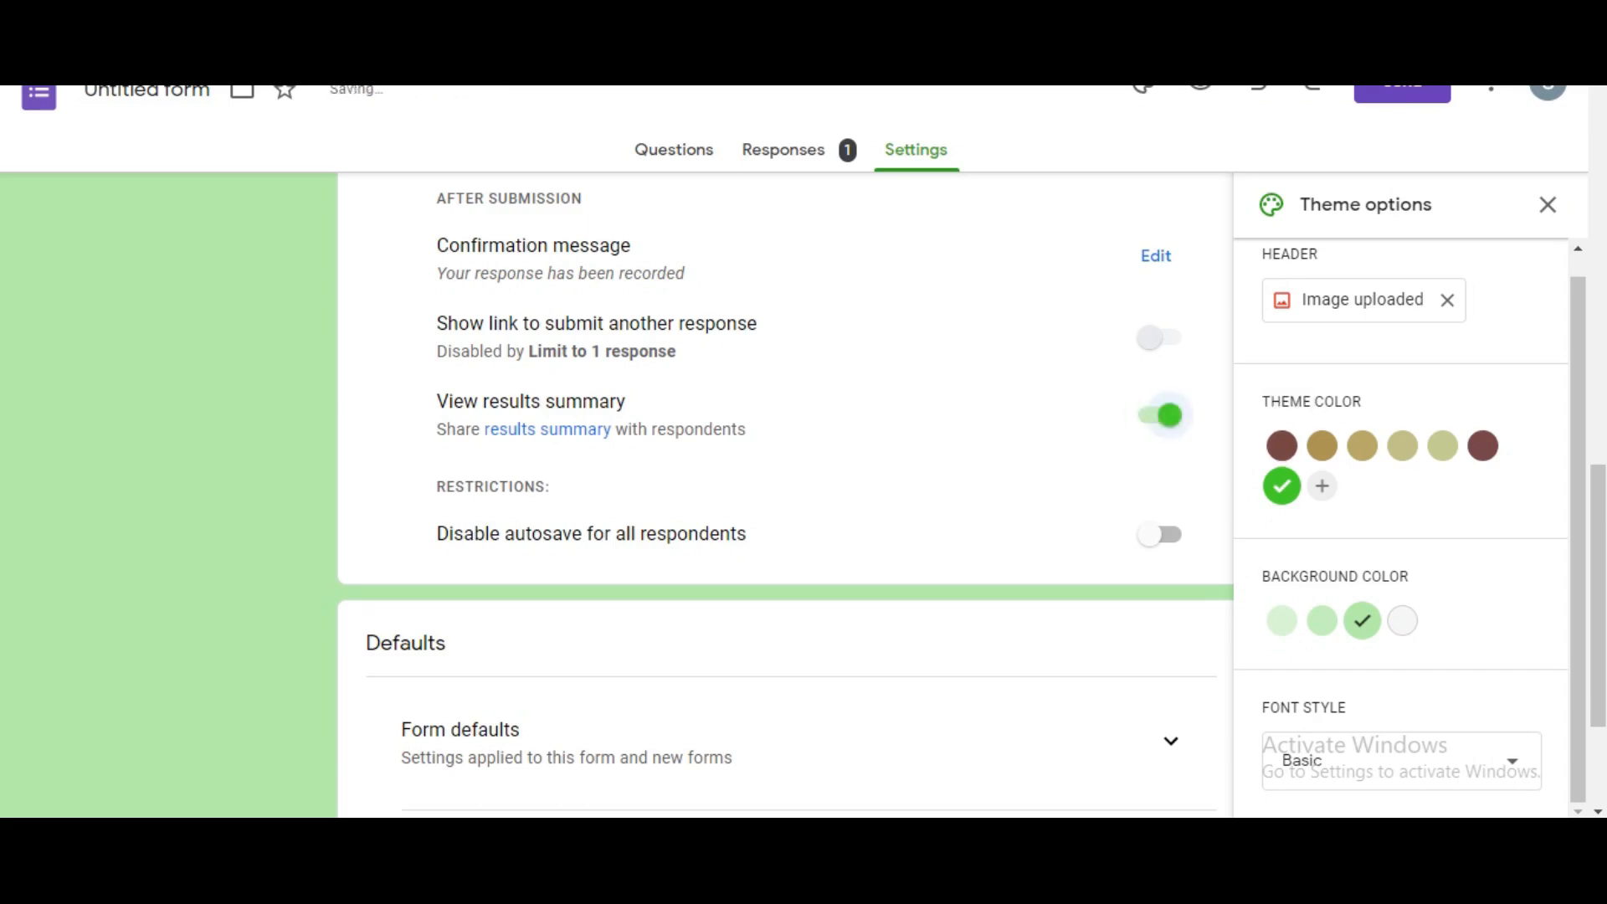
left_click(1160, 415)
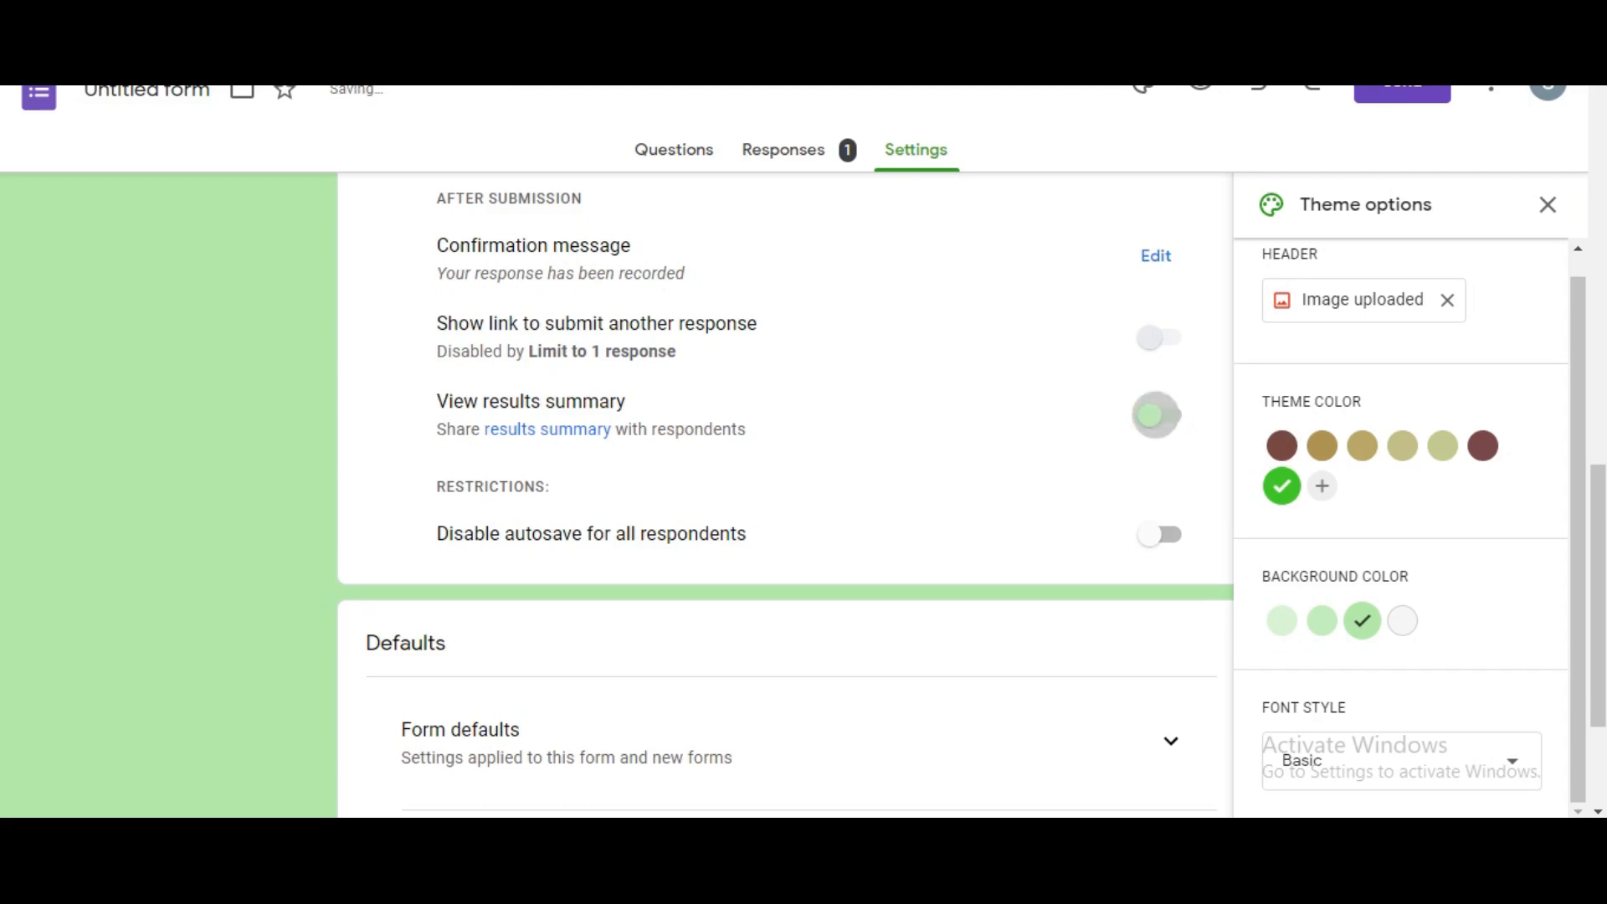
Step: Look over the Disable autosave for all respondents restriction and expand the Form defaults to view the email collection option
scroll(1159, 415, "down", 1)
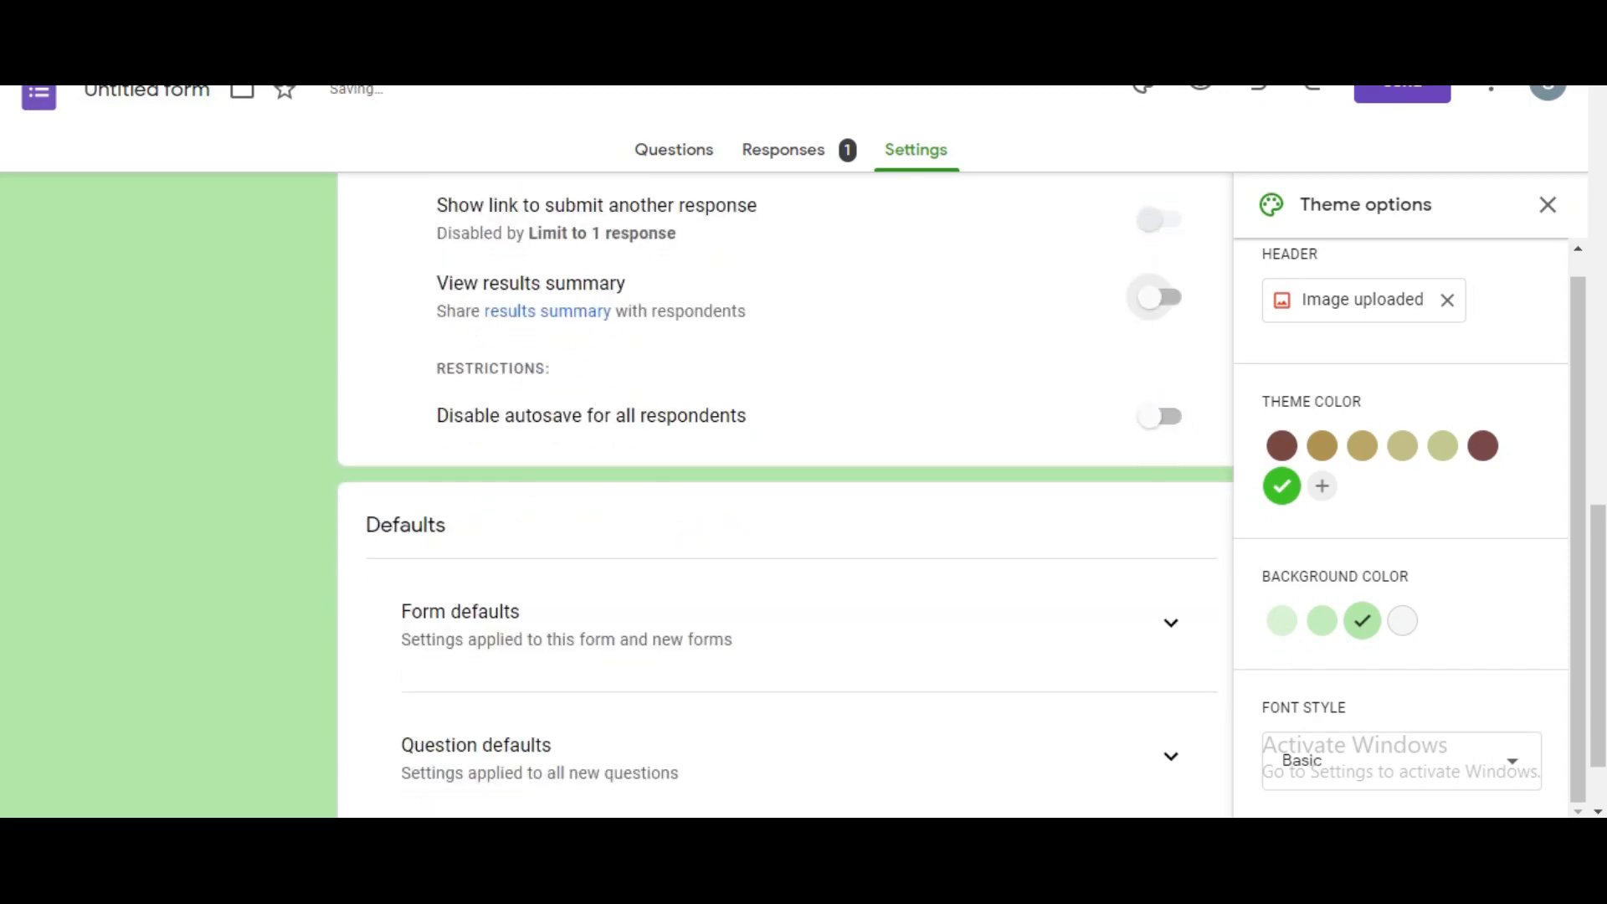
left_click_drag(437, 415, 747, 416)
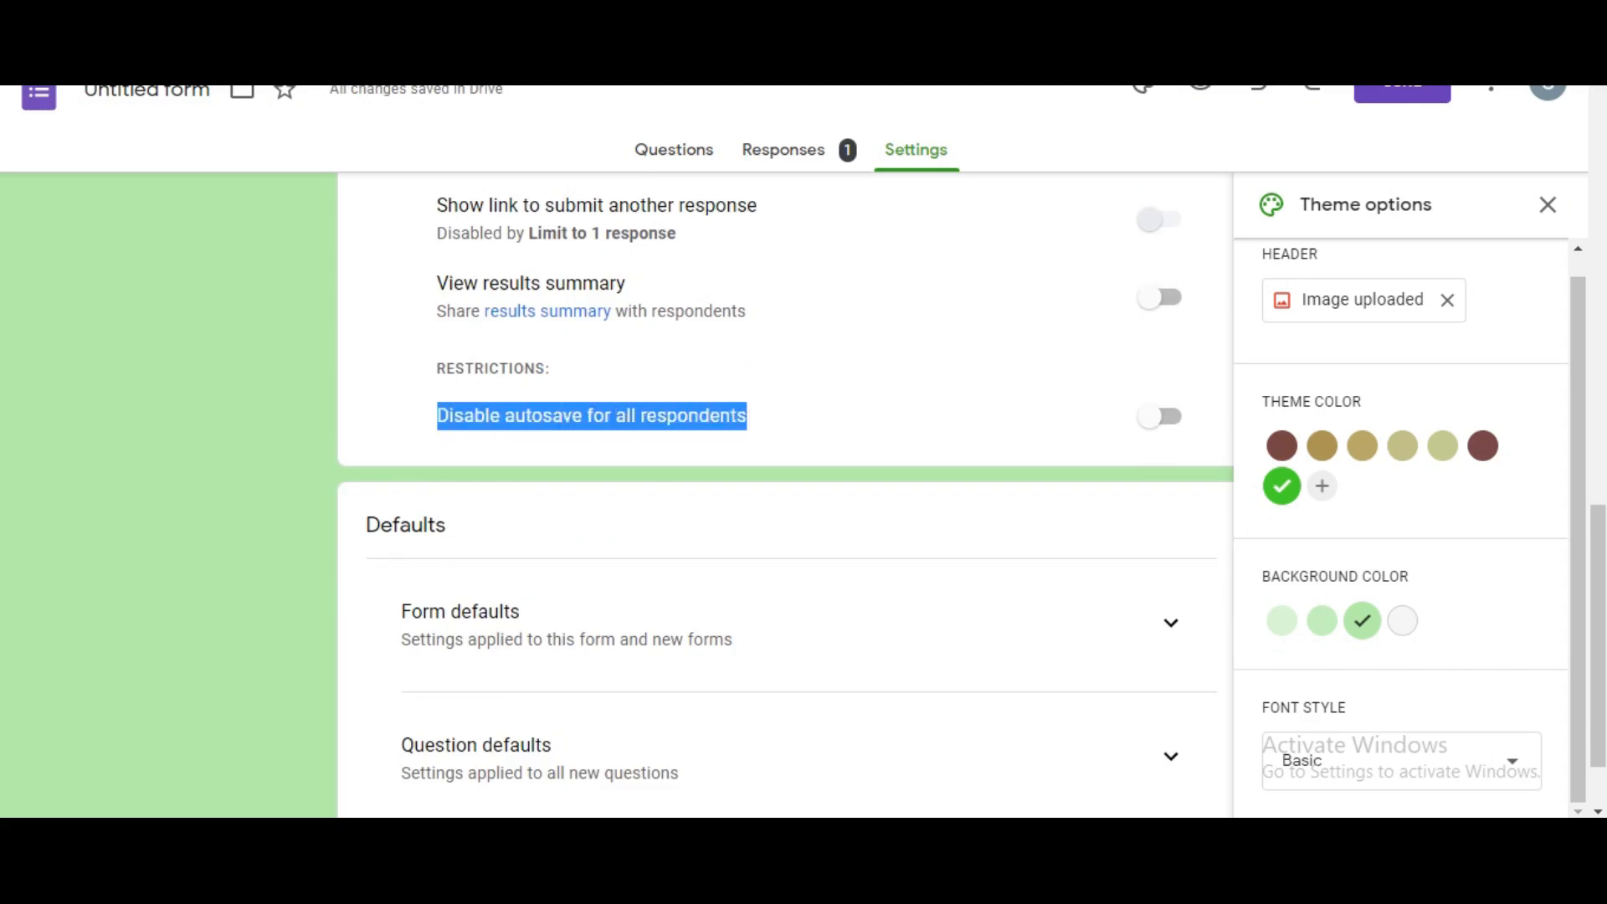
left_click(747, 416)
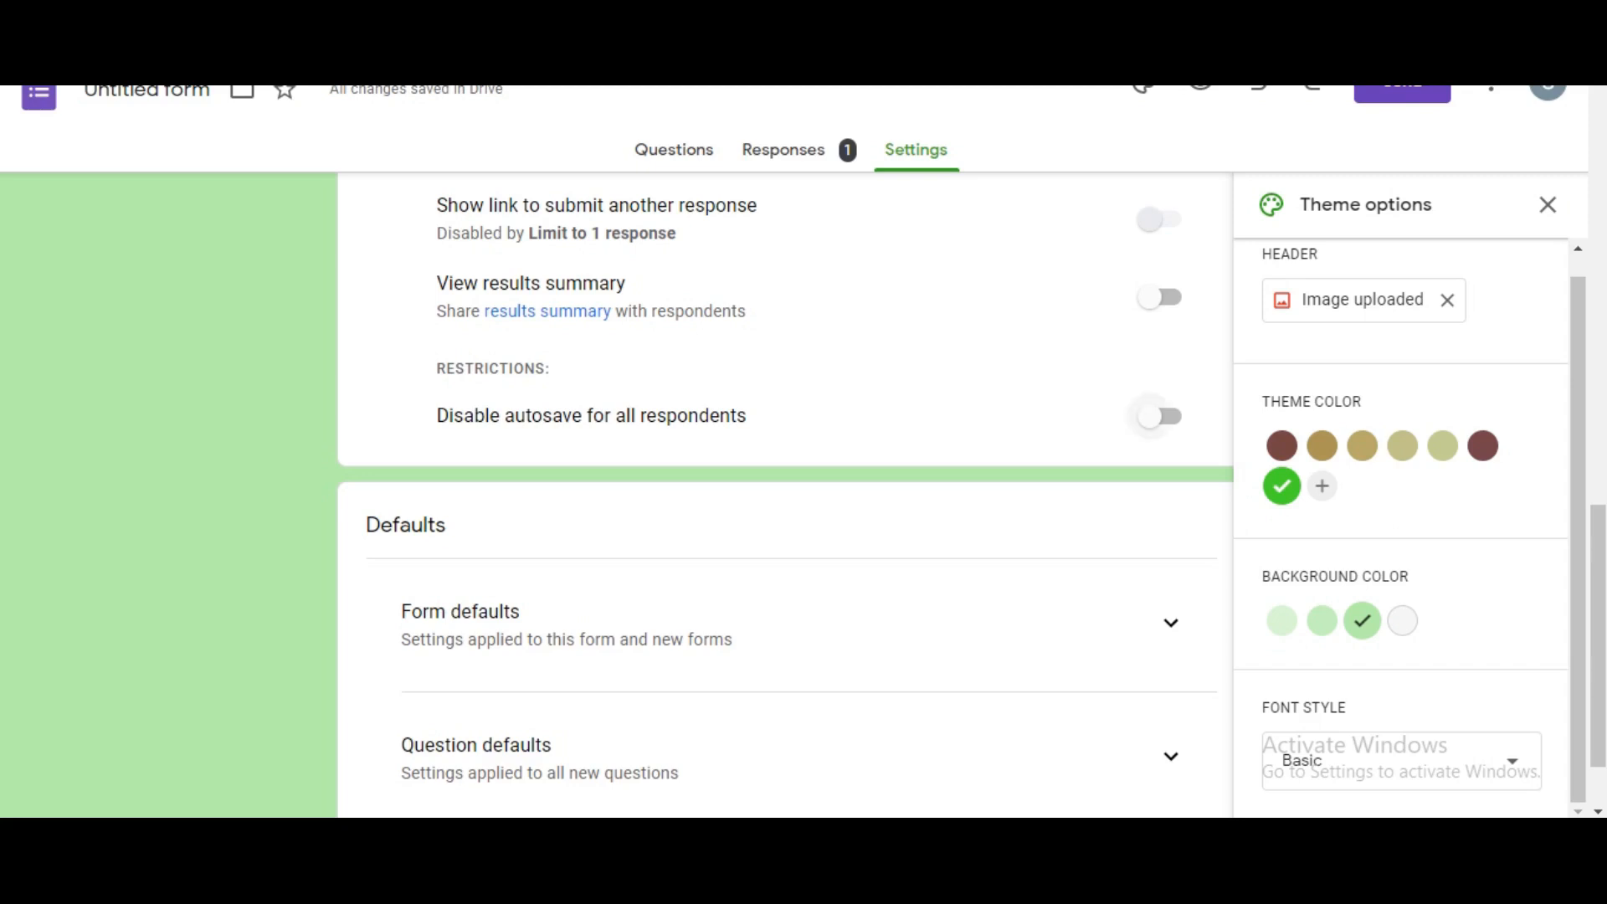
scroll(1151, 416, "down", 1)
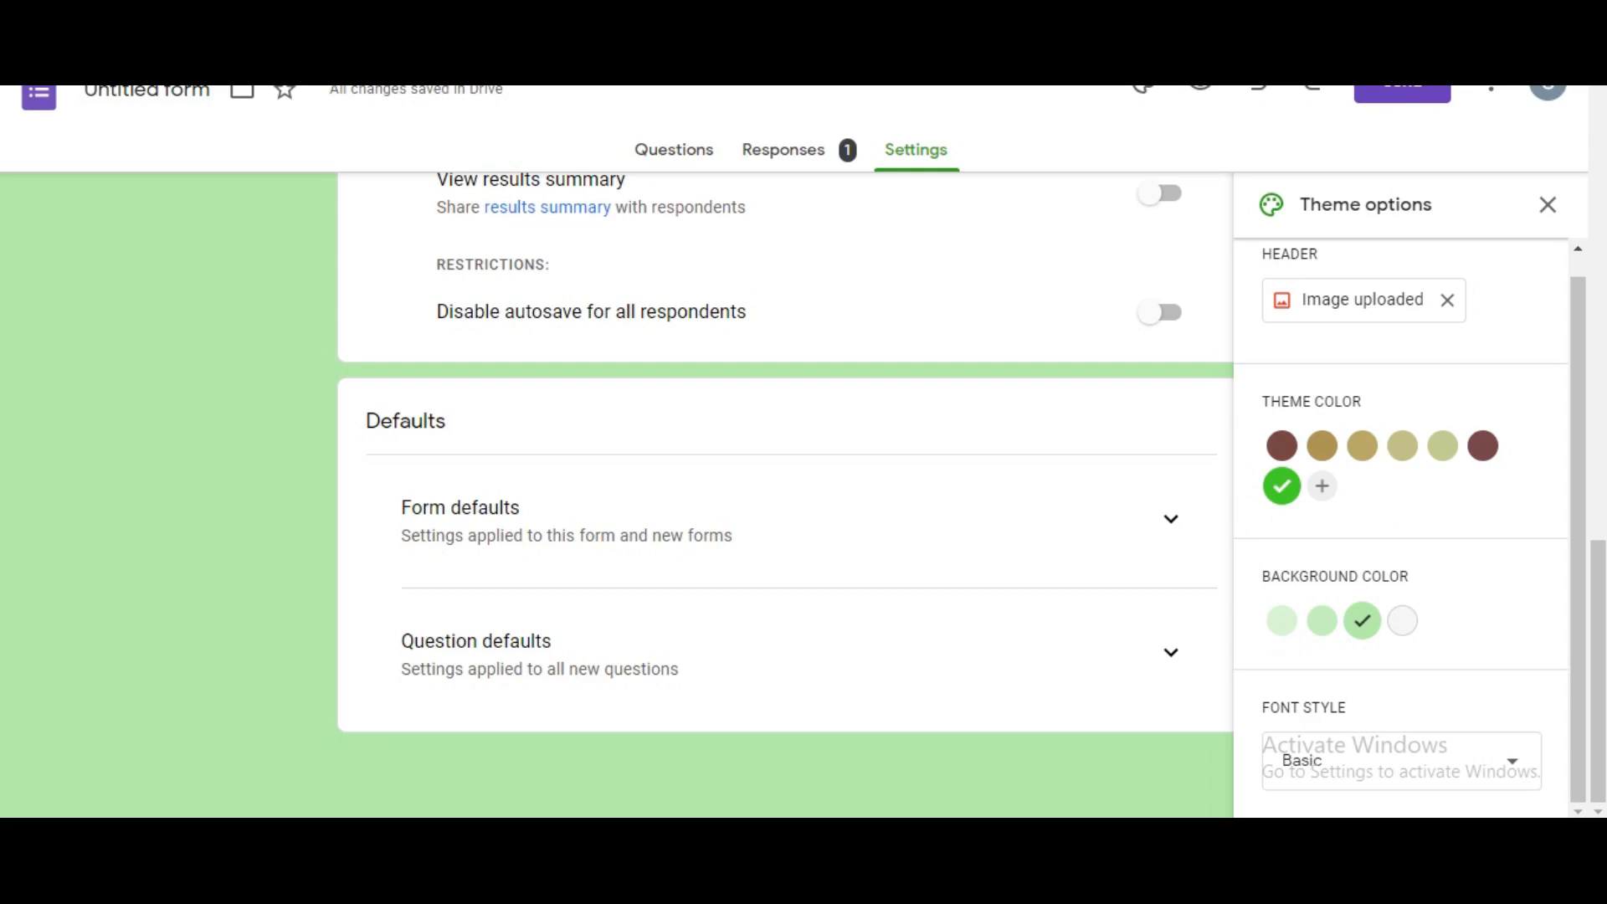
left_click(1170, 519)
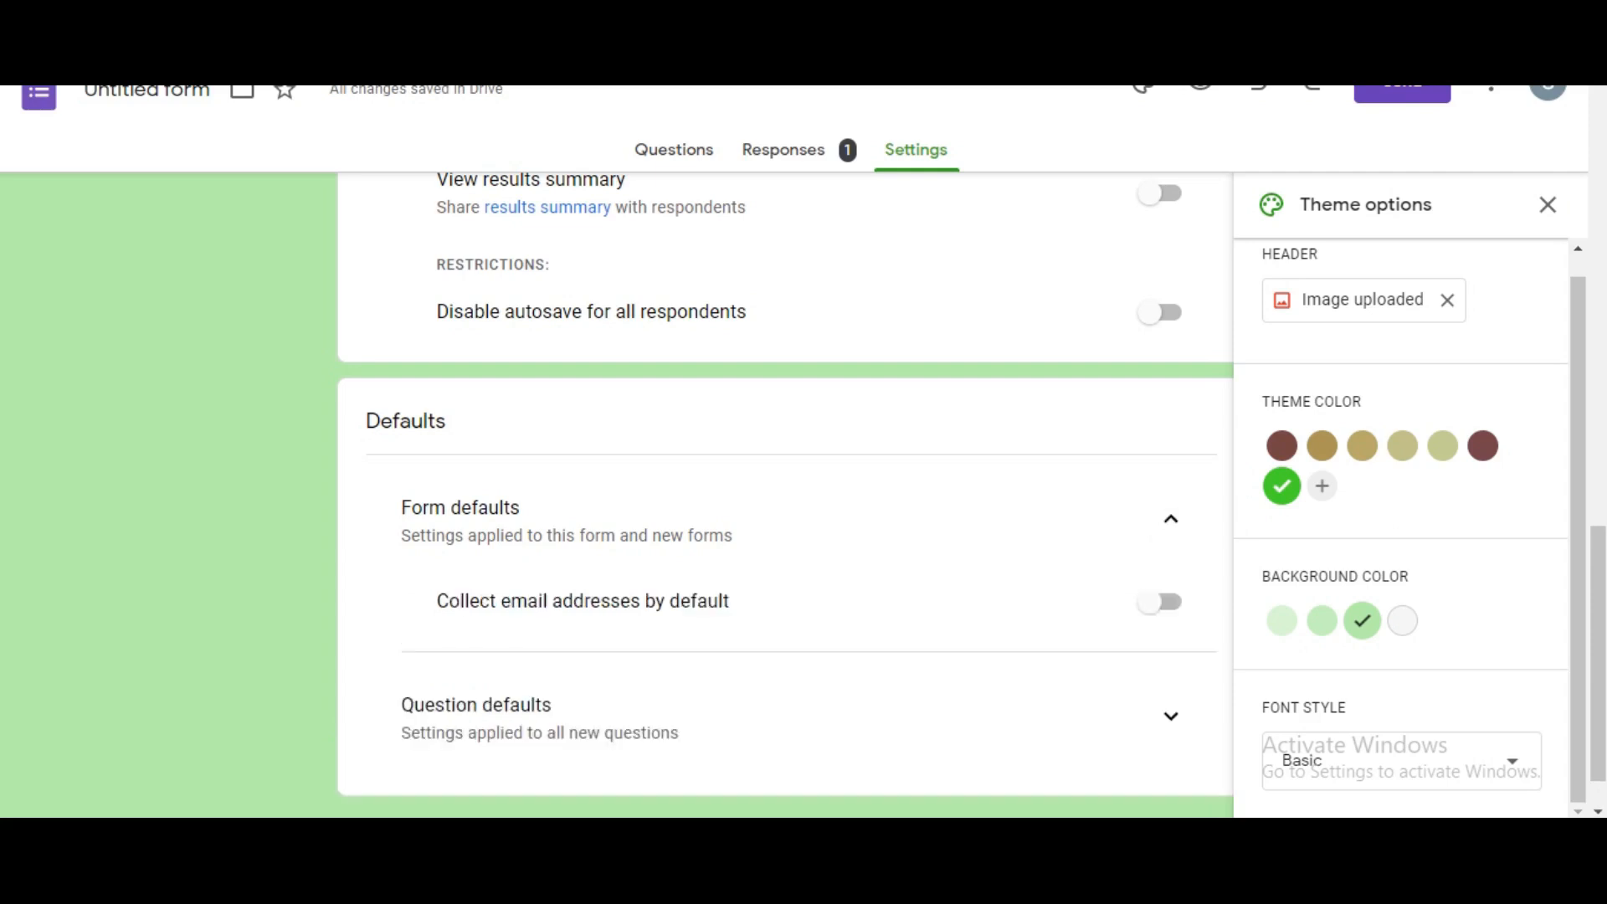
scroll(785, 485, "down", 1)
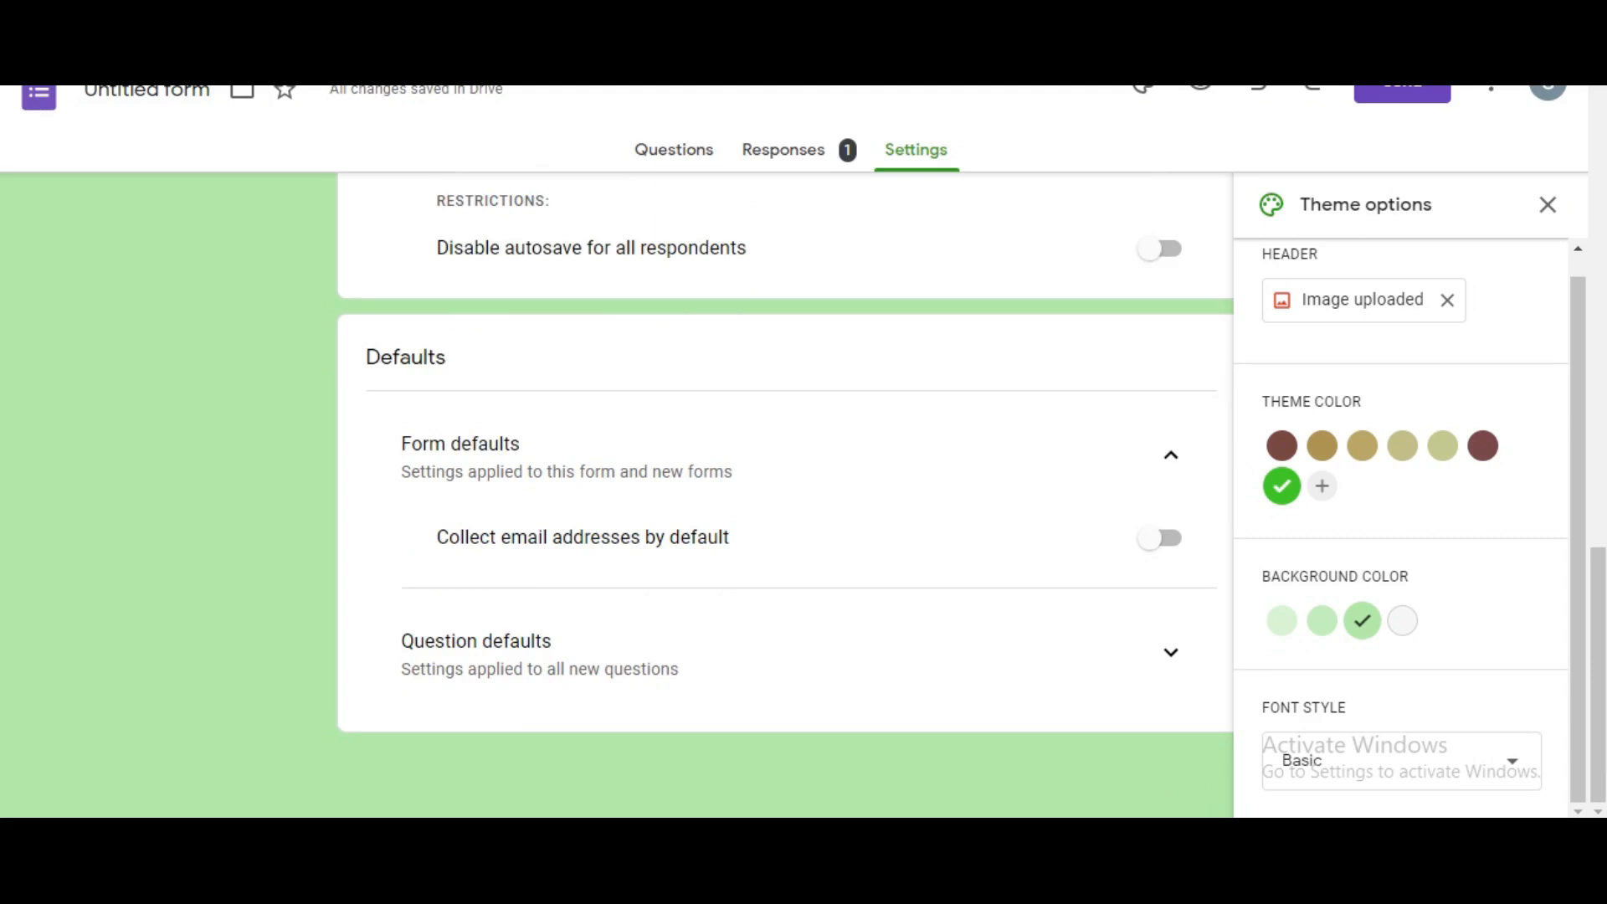
Step: Try switching Collect email addresses by default on and back off, comparing it with the form's own Collect email addresses setting
left_click_drag(437, 537, 730, 536)
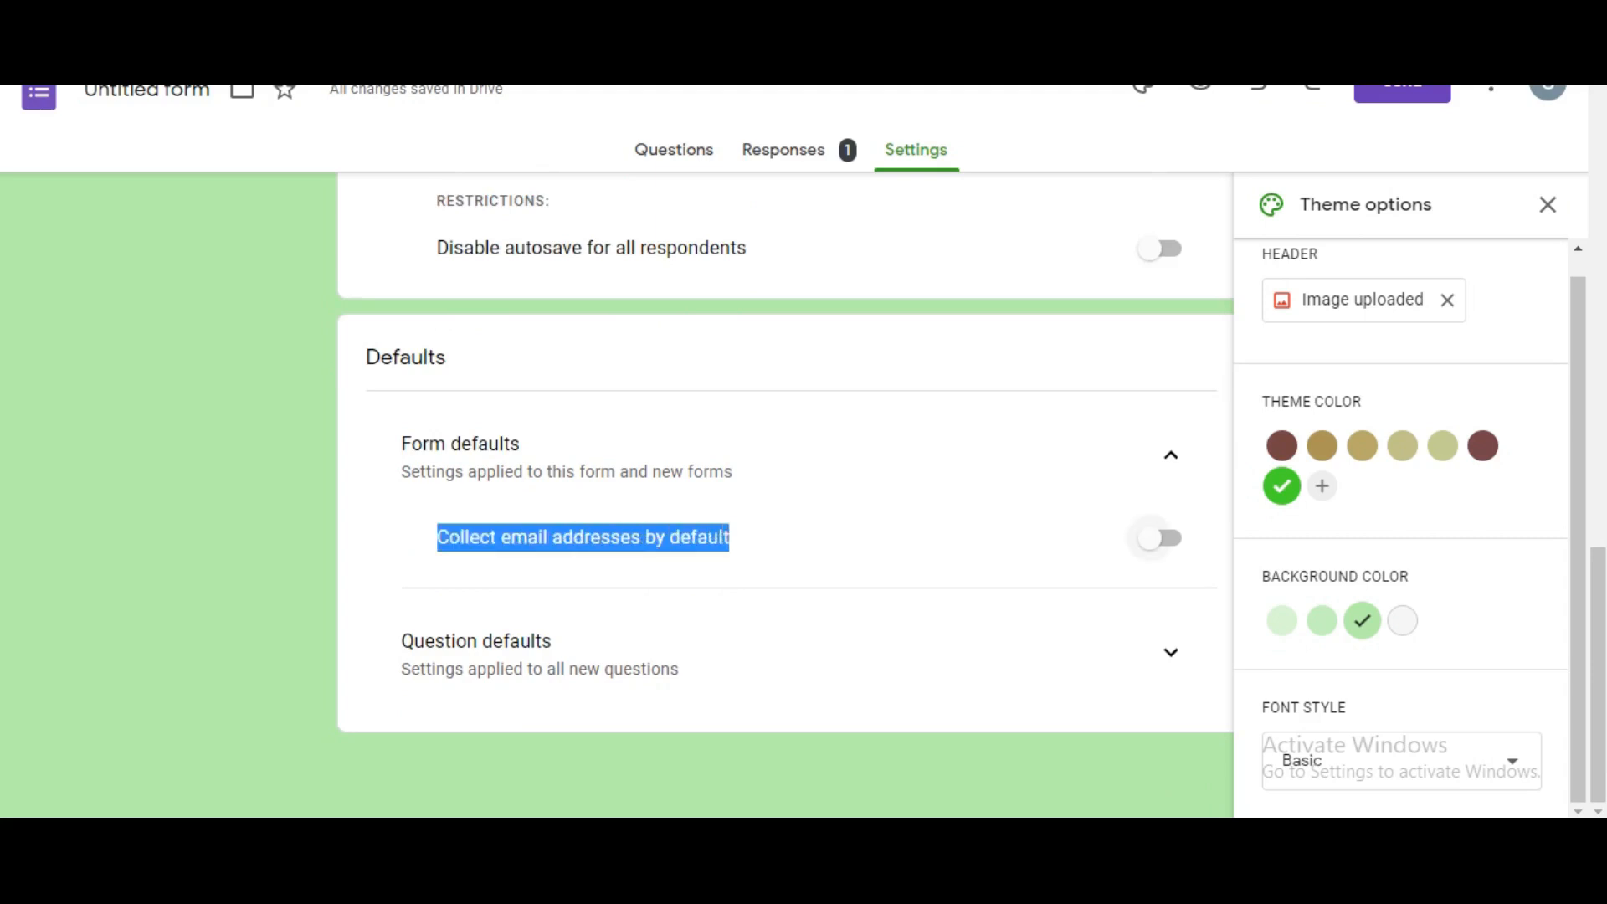
left_click(1151, 538)
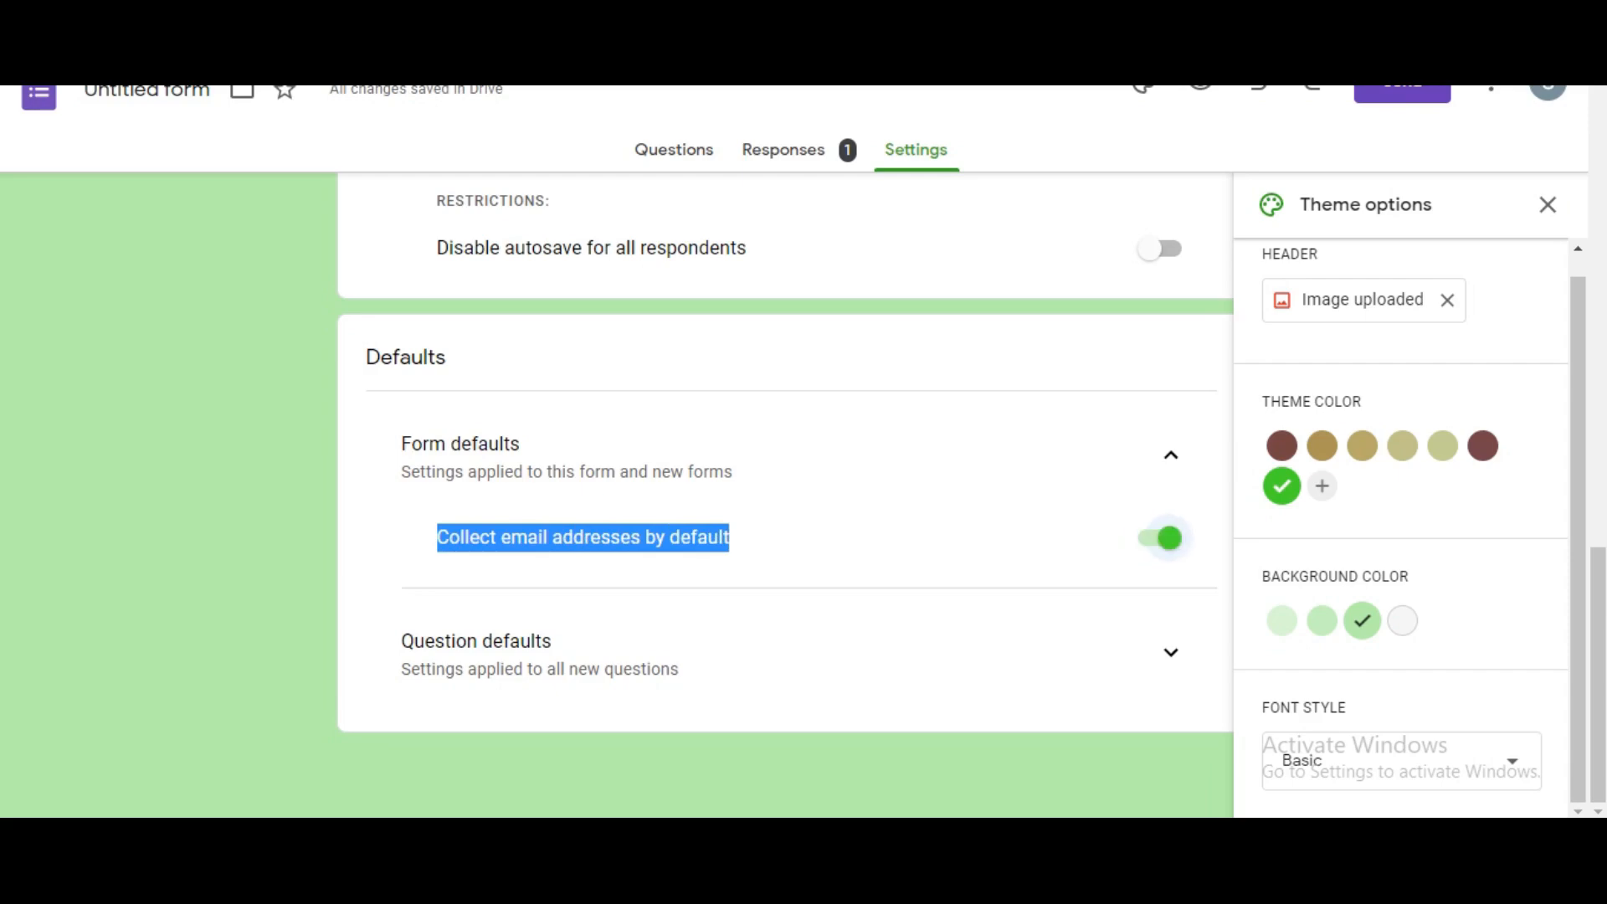
scroll(785, 494, "up", 15)
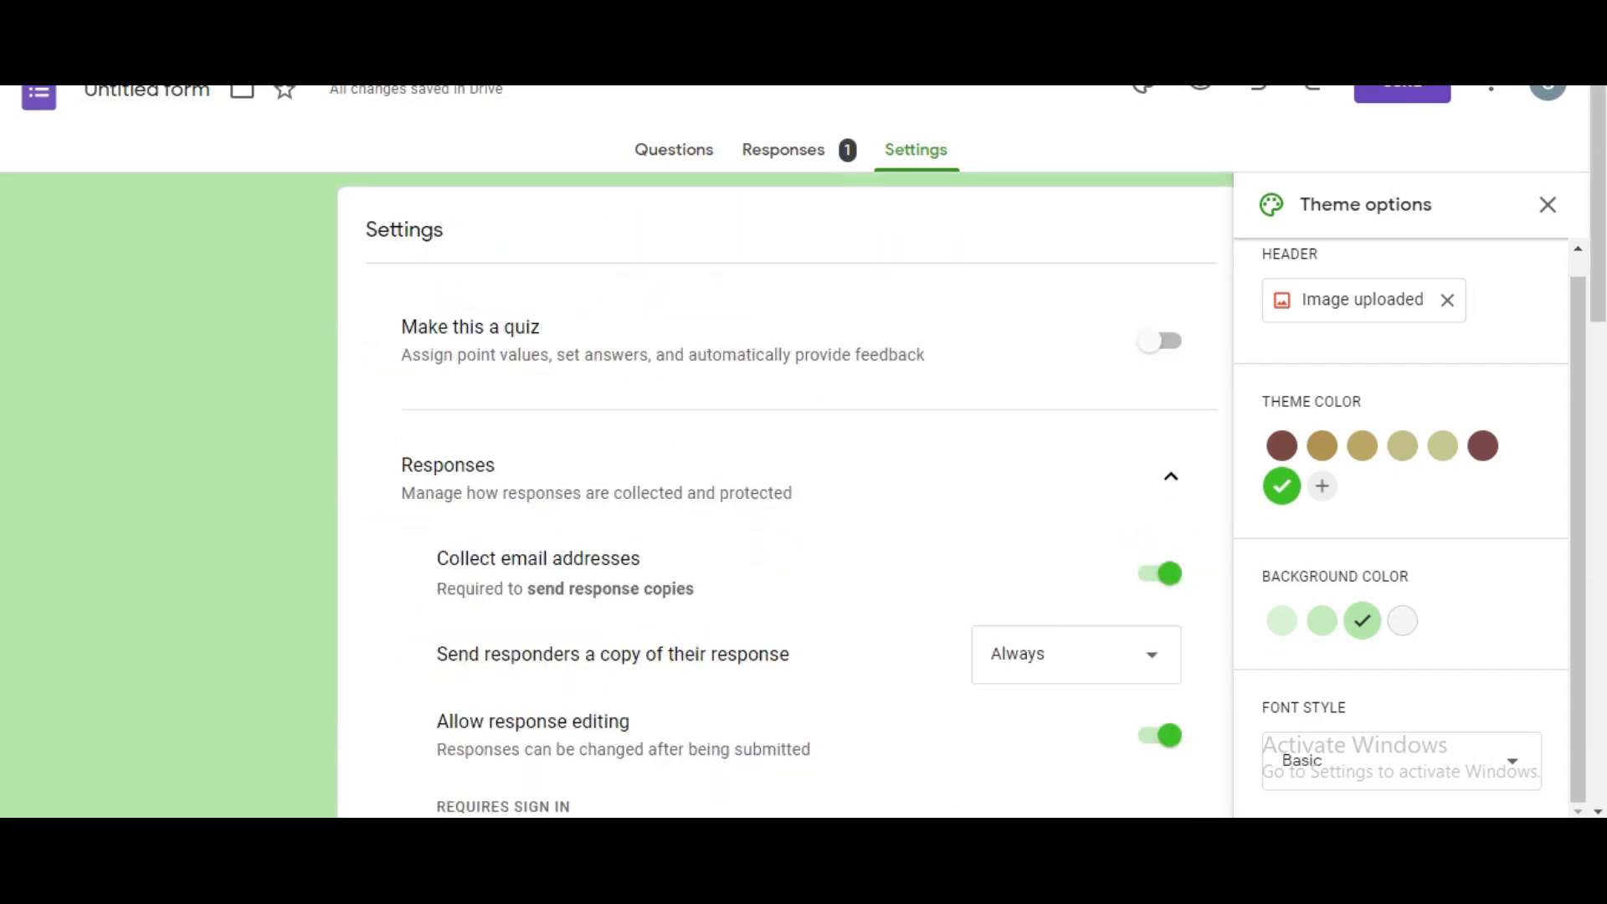
scroll(785, 494, "down", 3)
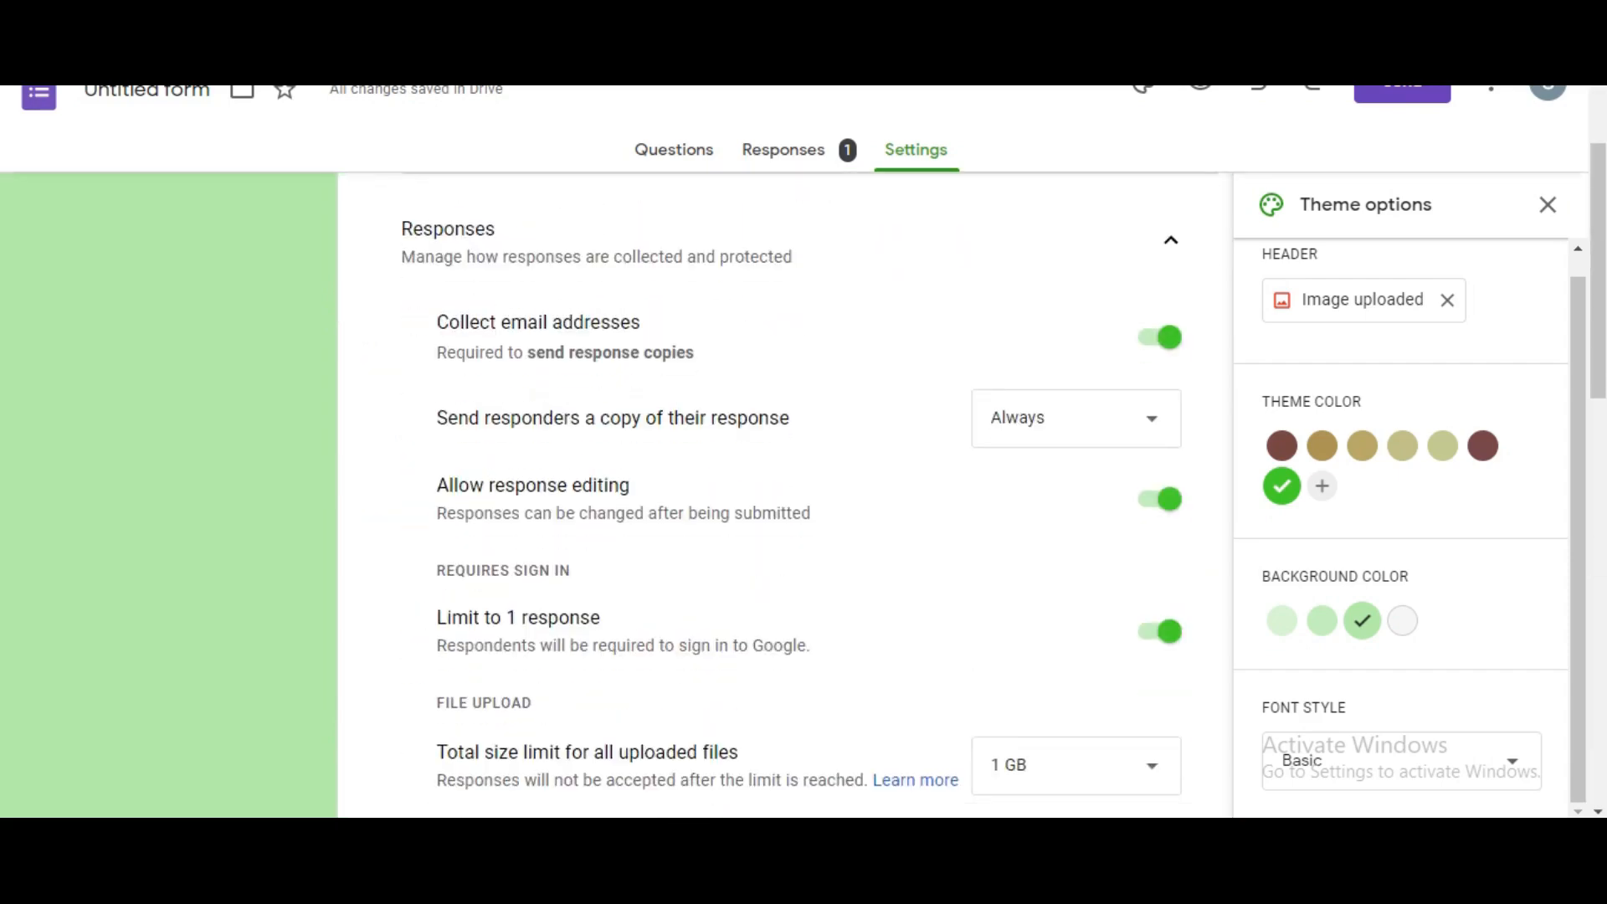
left_click_drag(437, 322, 677, 352)
scroll(678, 352, "down", 12)
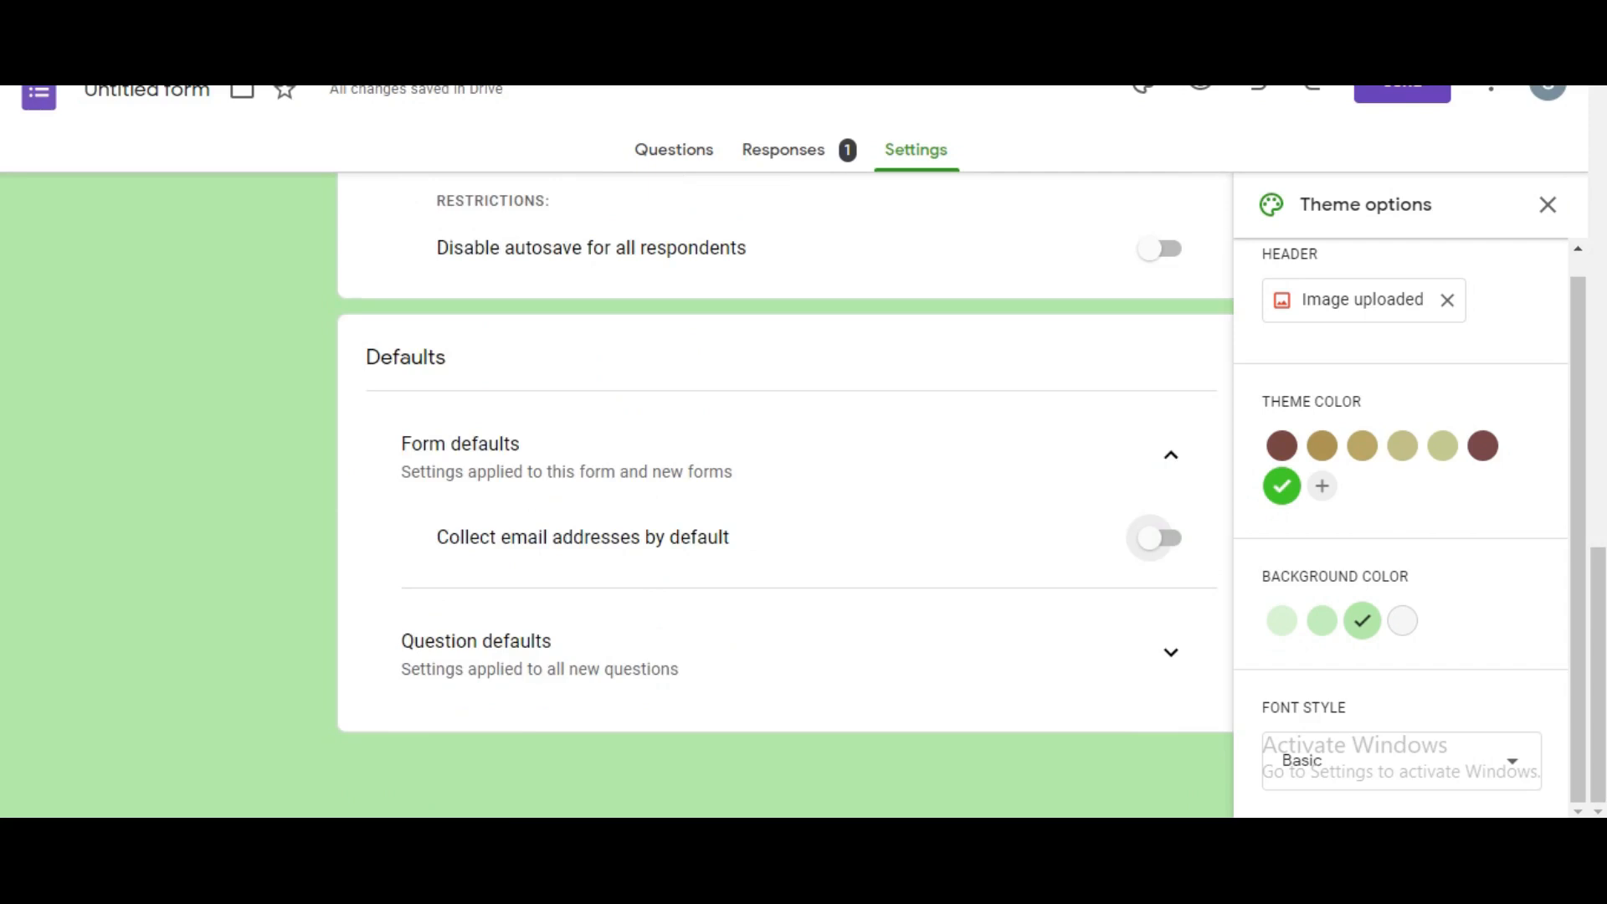
Step: Expand Question defaults and try switching Make questions required by default on and back off
left_click(1171, 652)
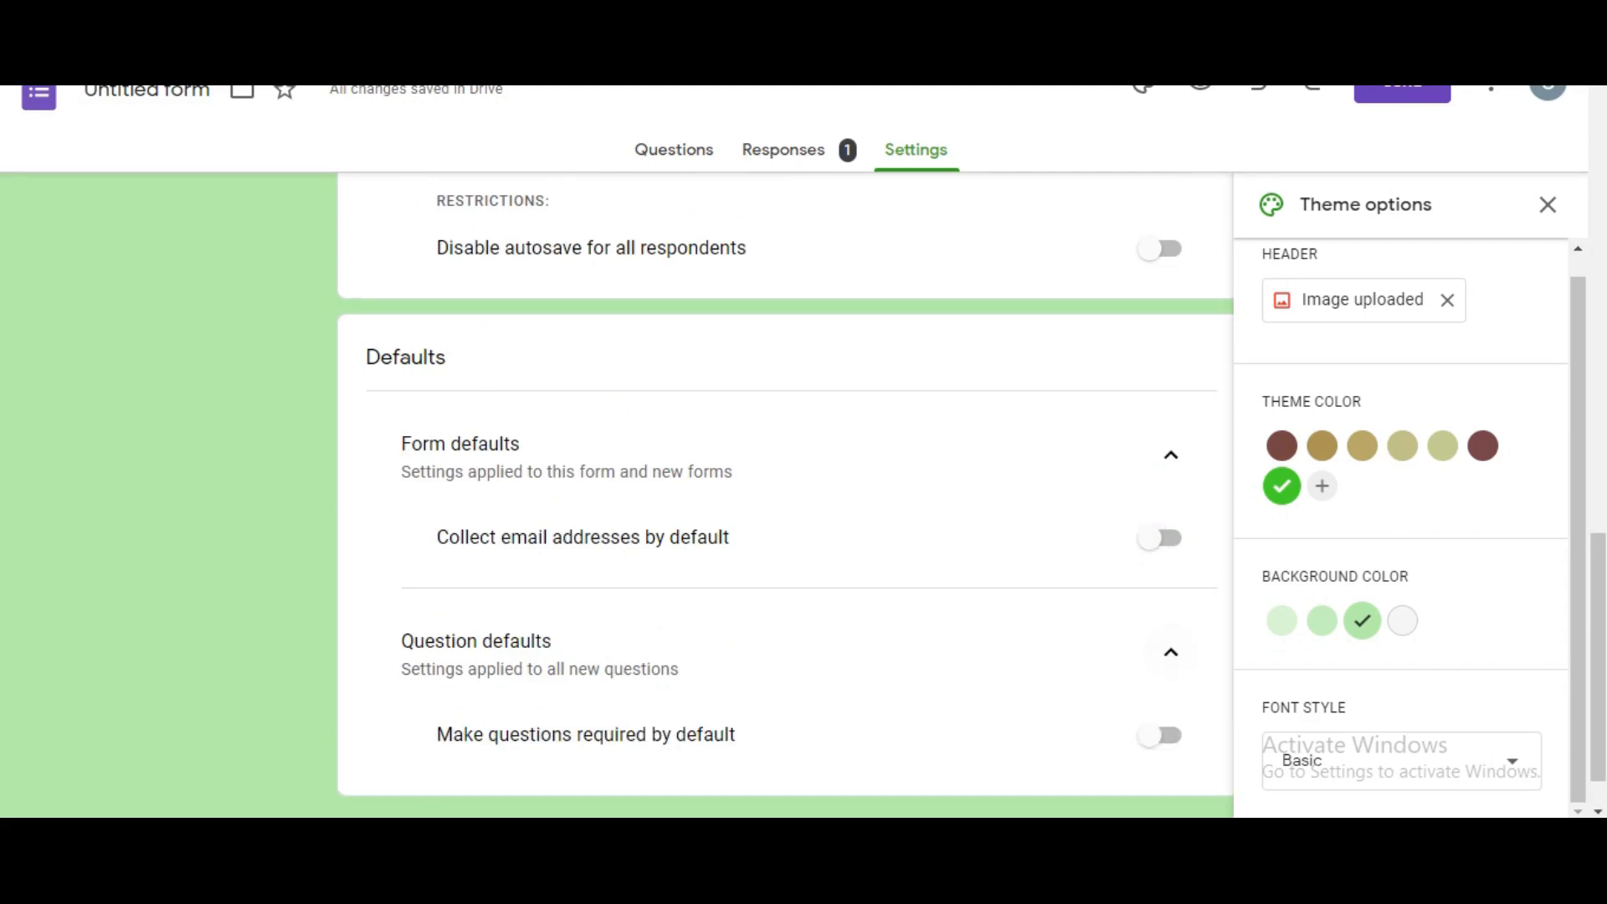
scroll(1170, 653, "down", 1)
left_click_drag(437, 671, 735, 671)
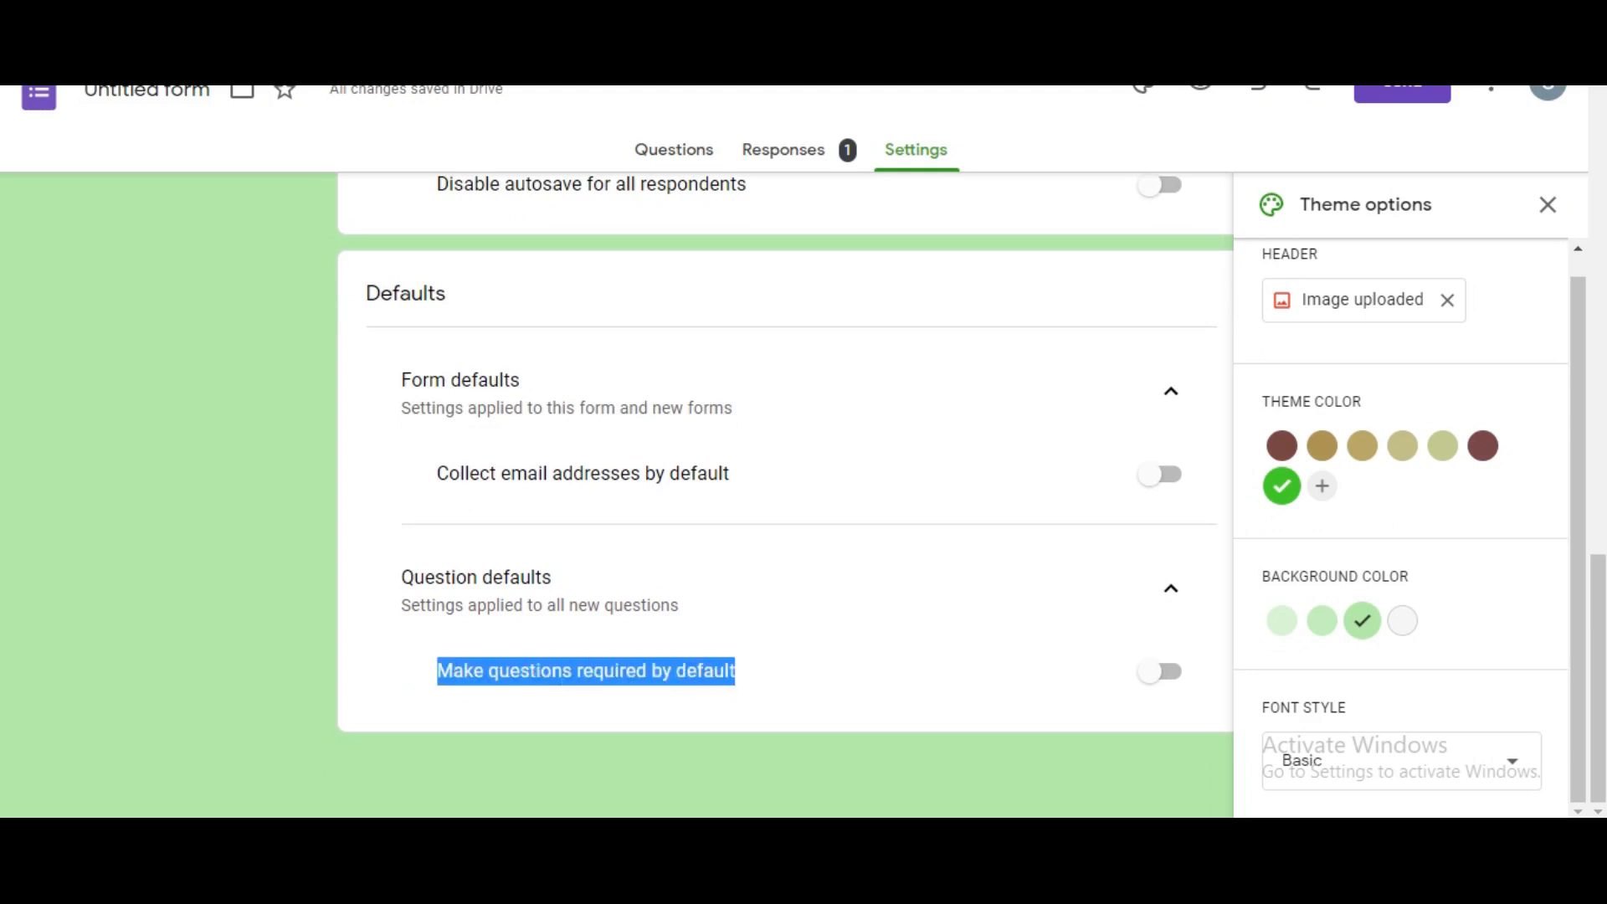
left_click(1160, 671)
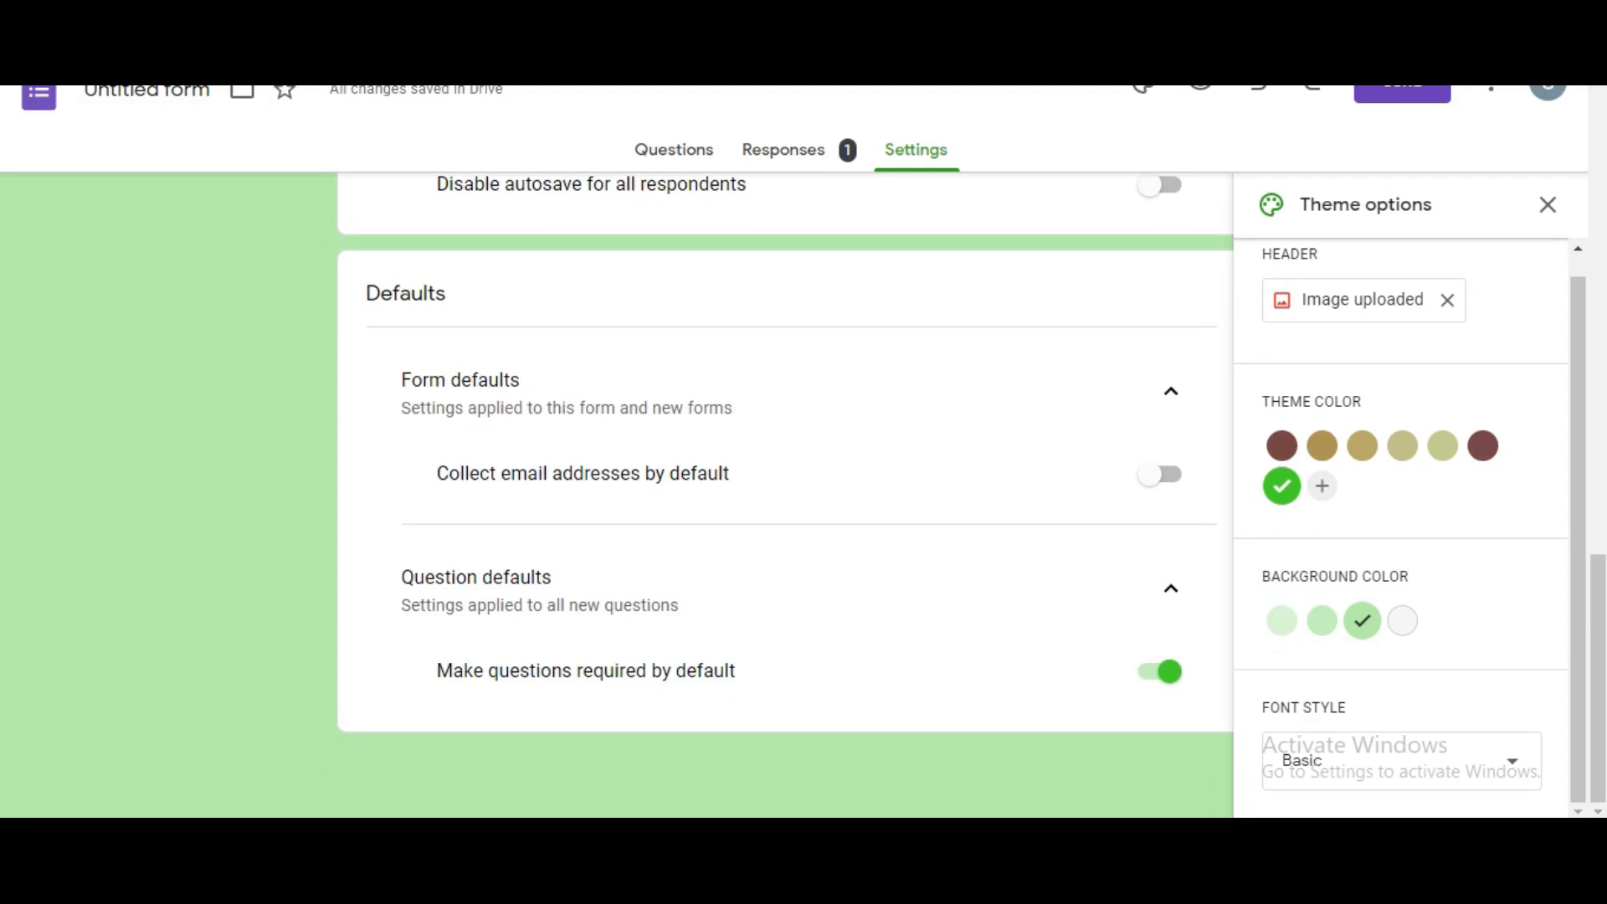
left_click(1160, 671)
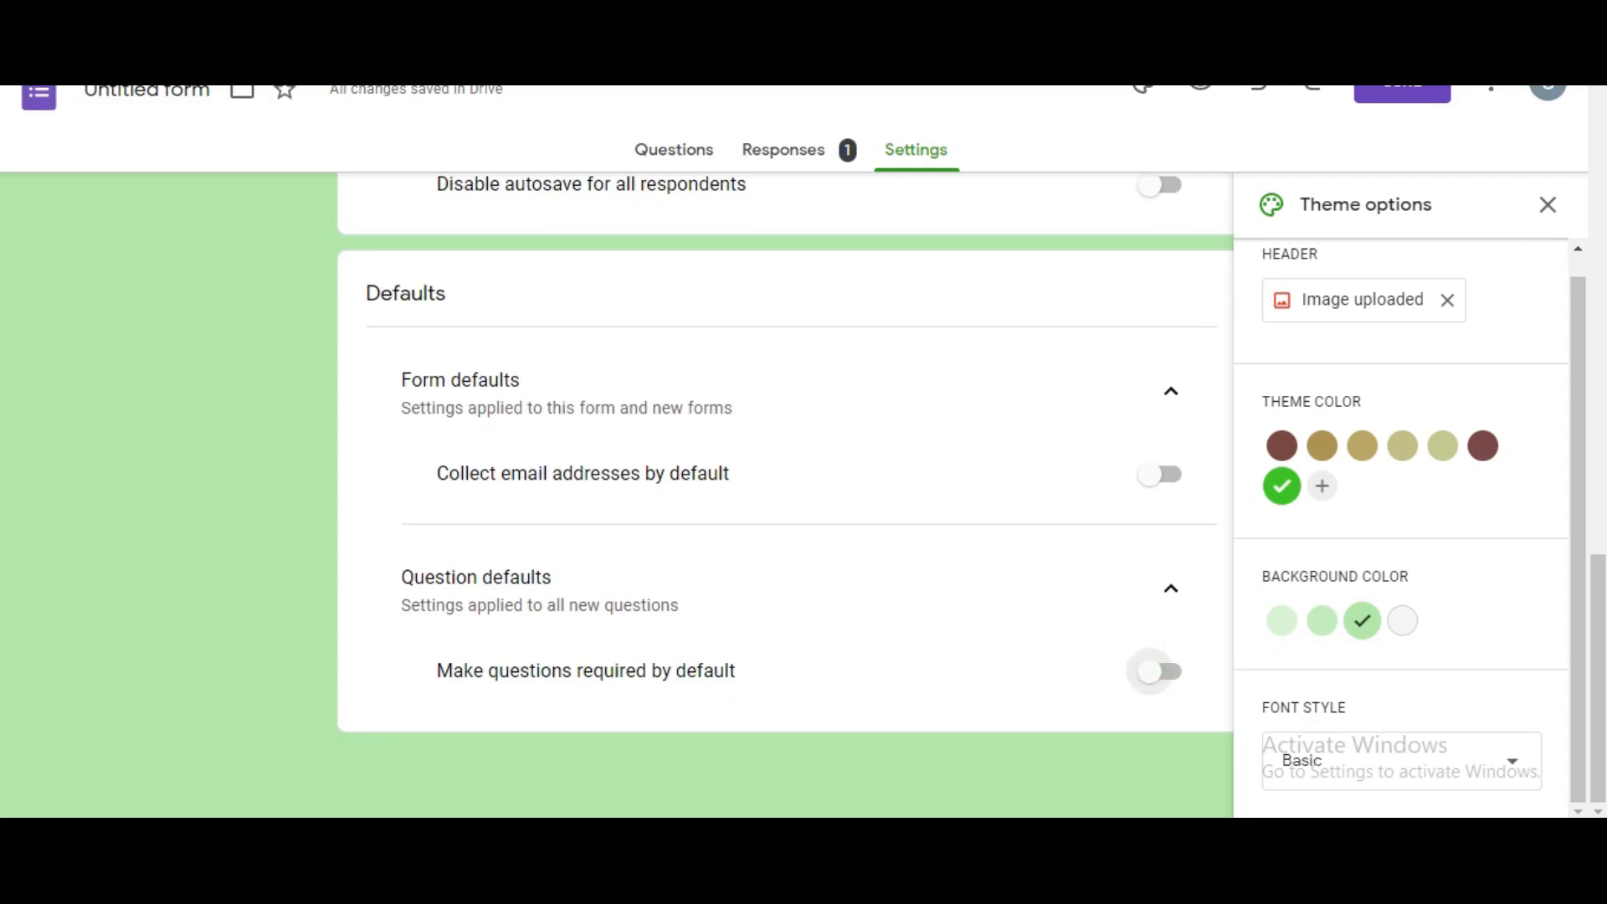
Step: Examine the required marks on the form's questions and recheck the Make questions required by default setting
scroll(785, 494, "up", 15)
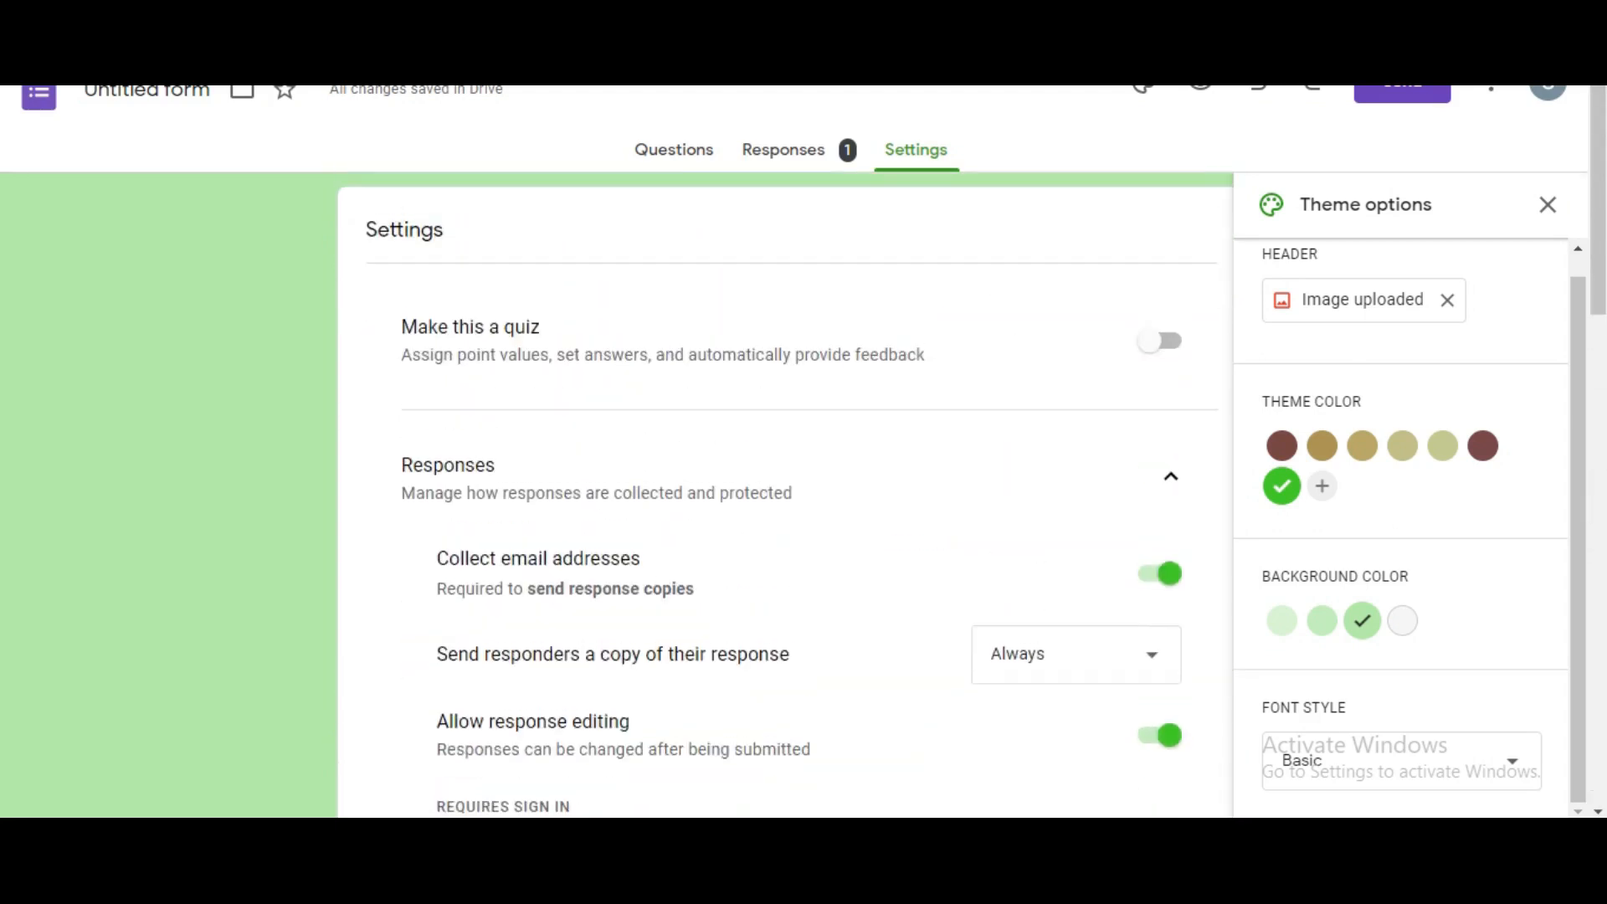
left_click(674, 150)
scroll(785, 469, "down", 12)
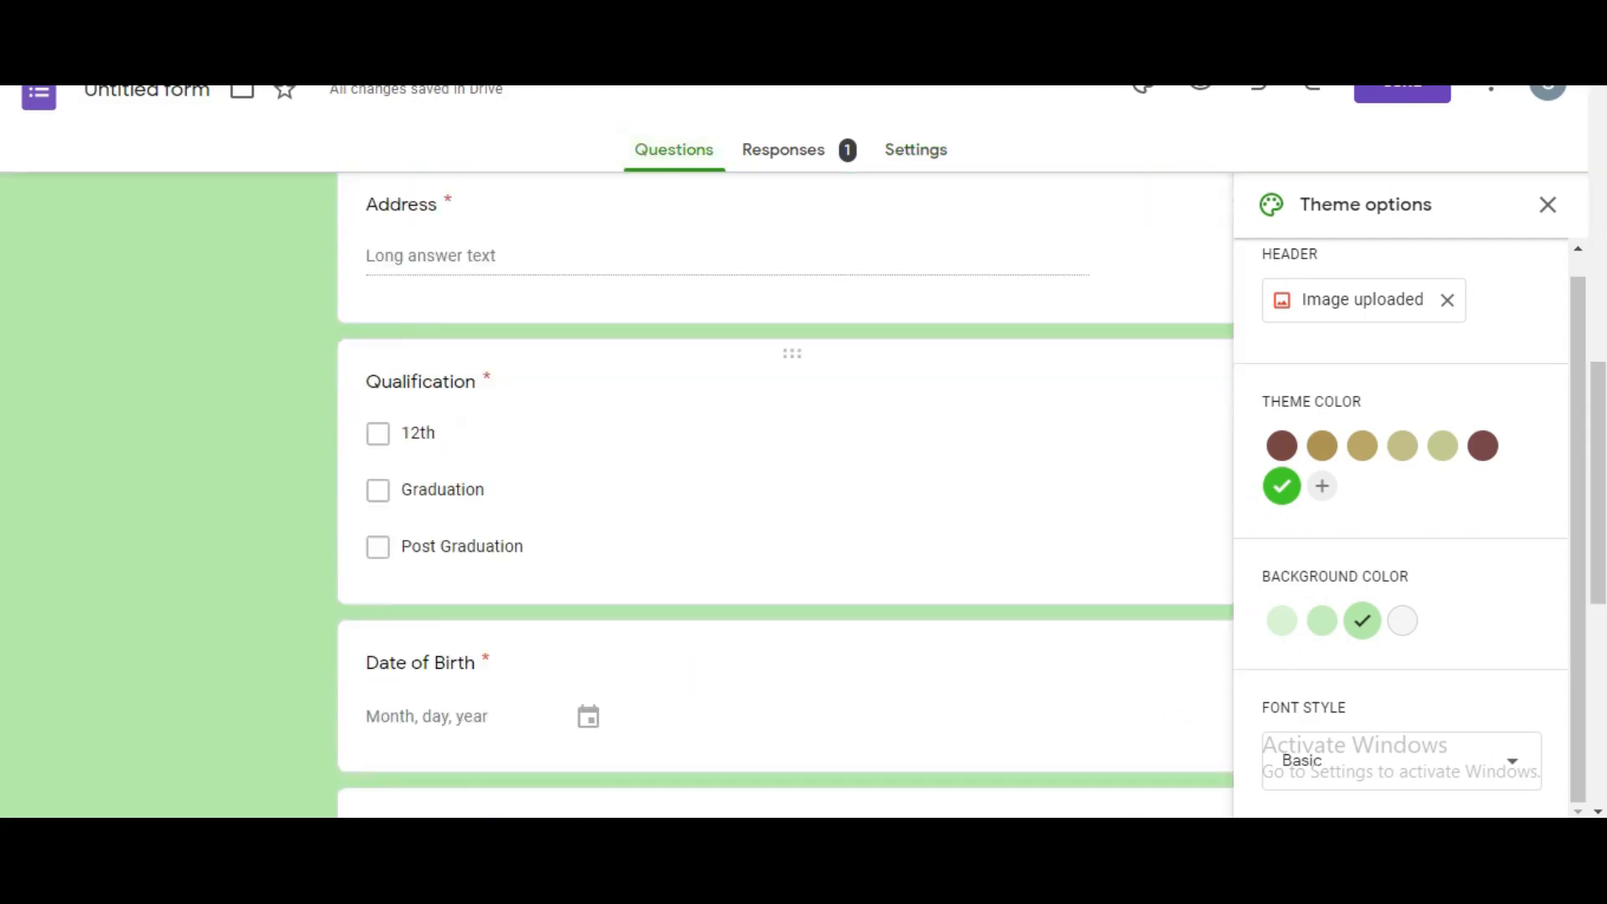
scroll(785, 469, "up", 2)
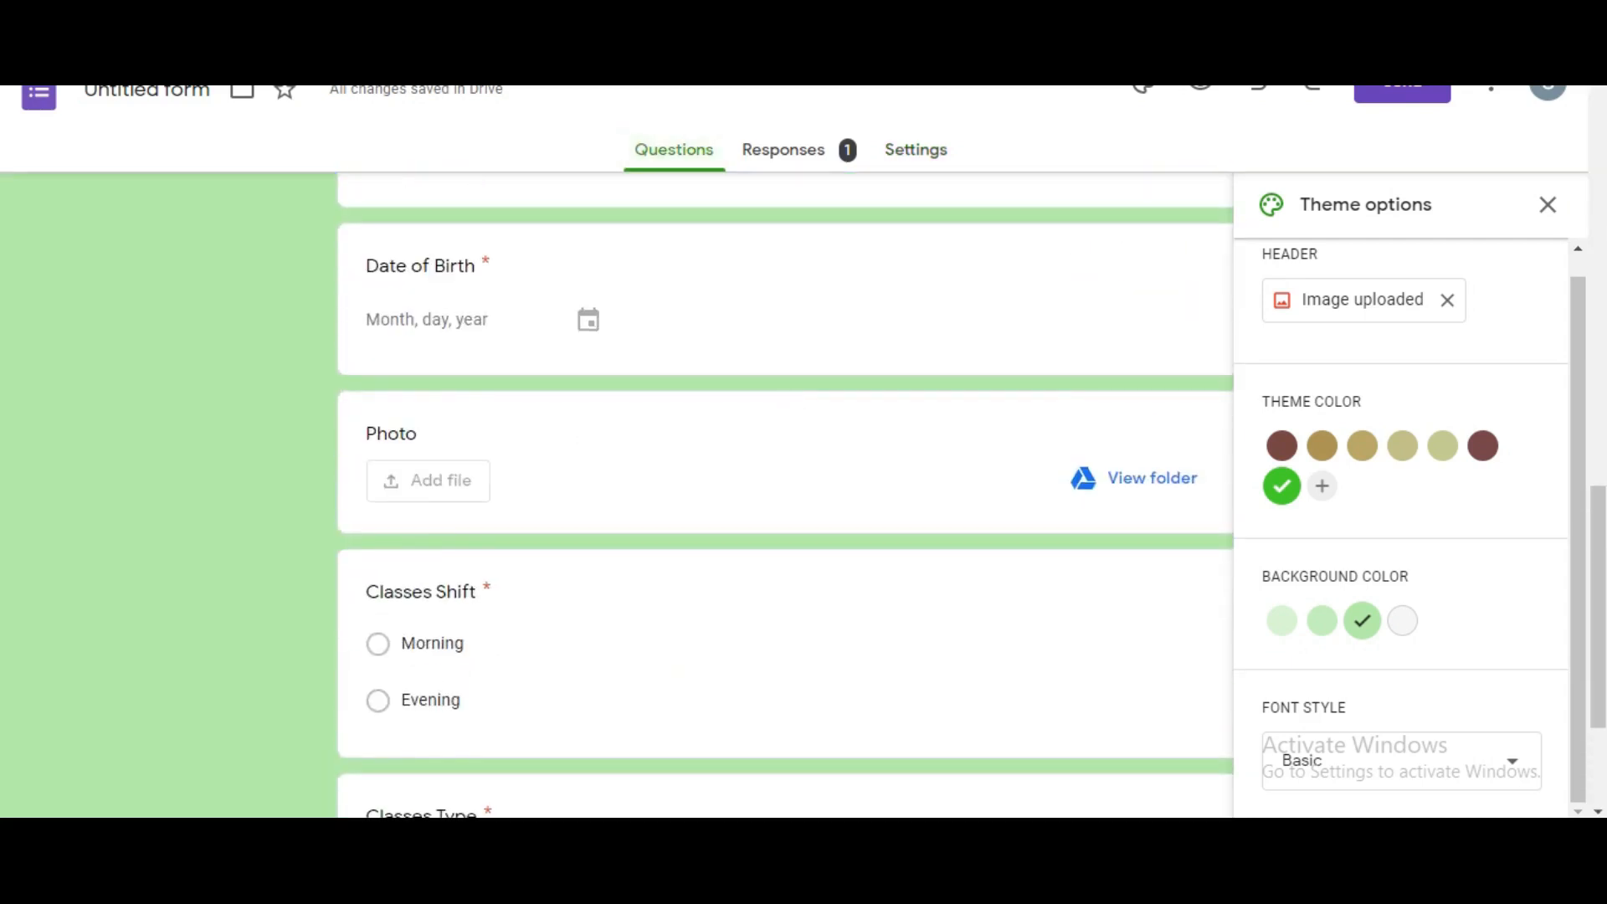
left_click(917, 150)
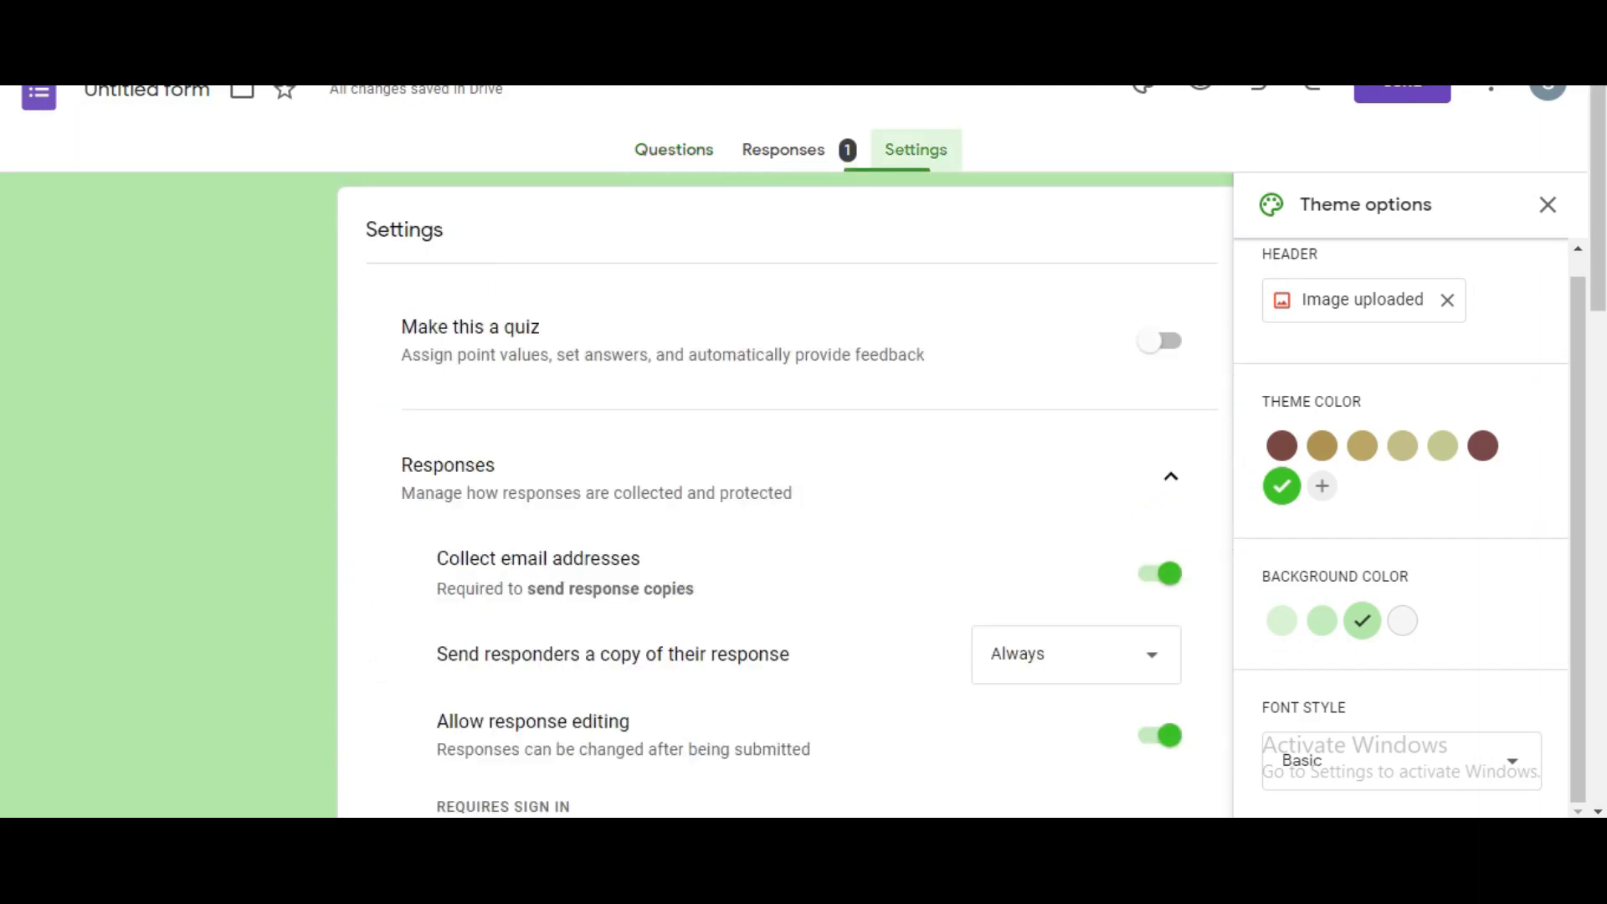
scroll(785, 494, "down", 12)
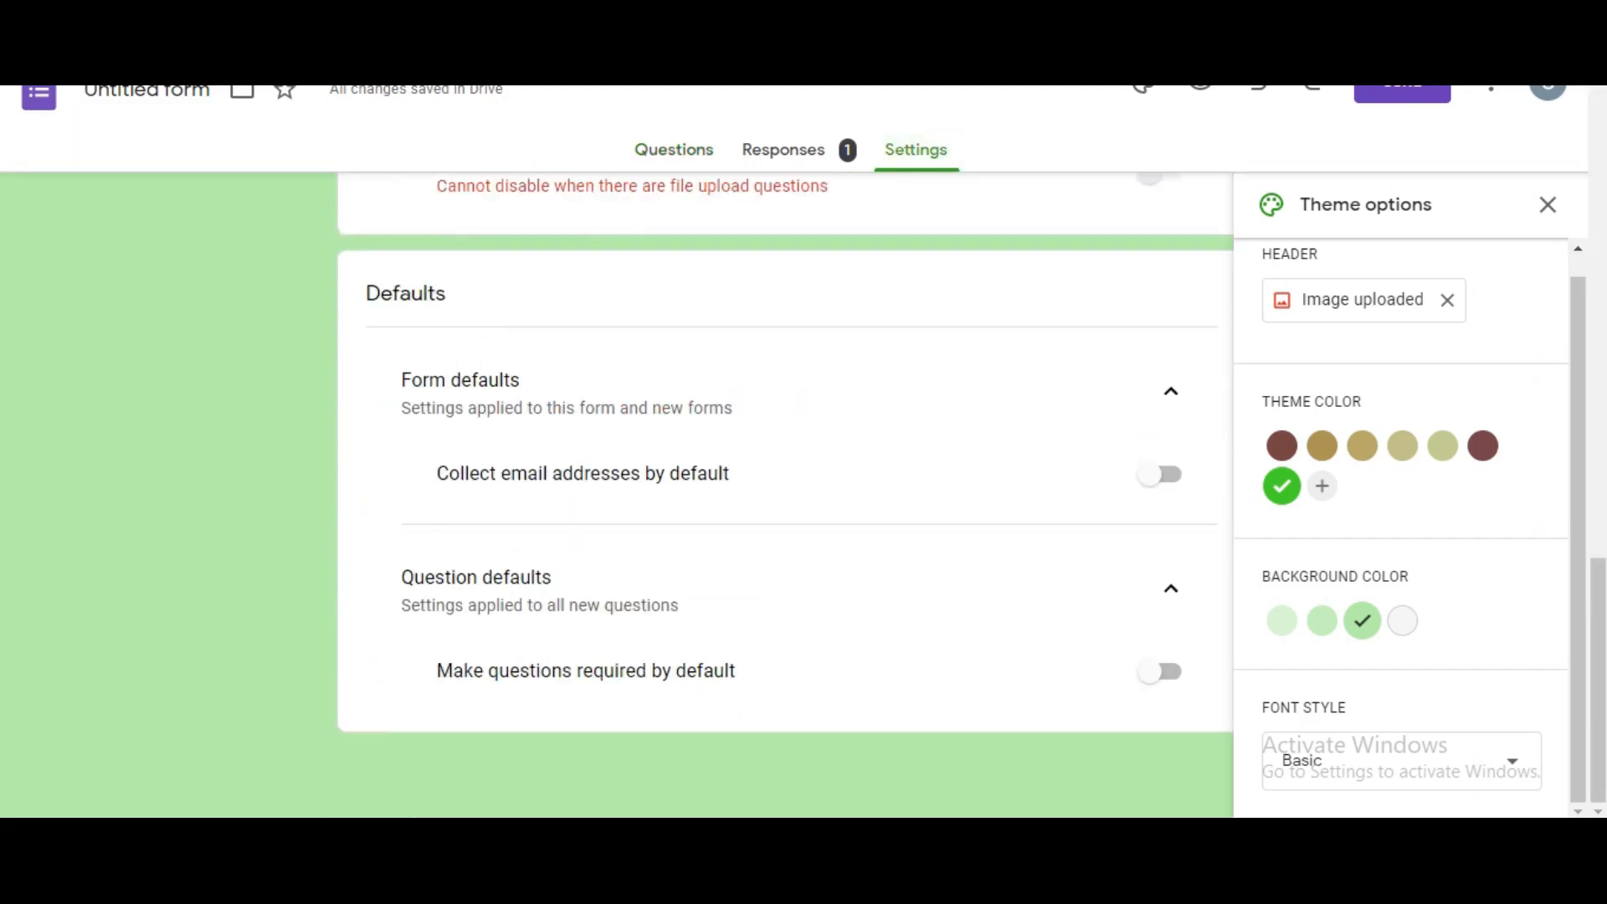
left_click_drag(437, 671, 735, 670)
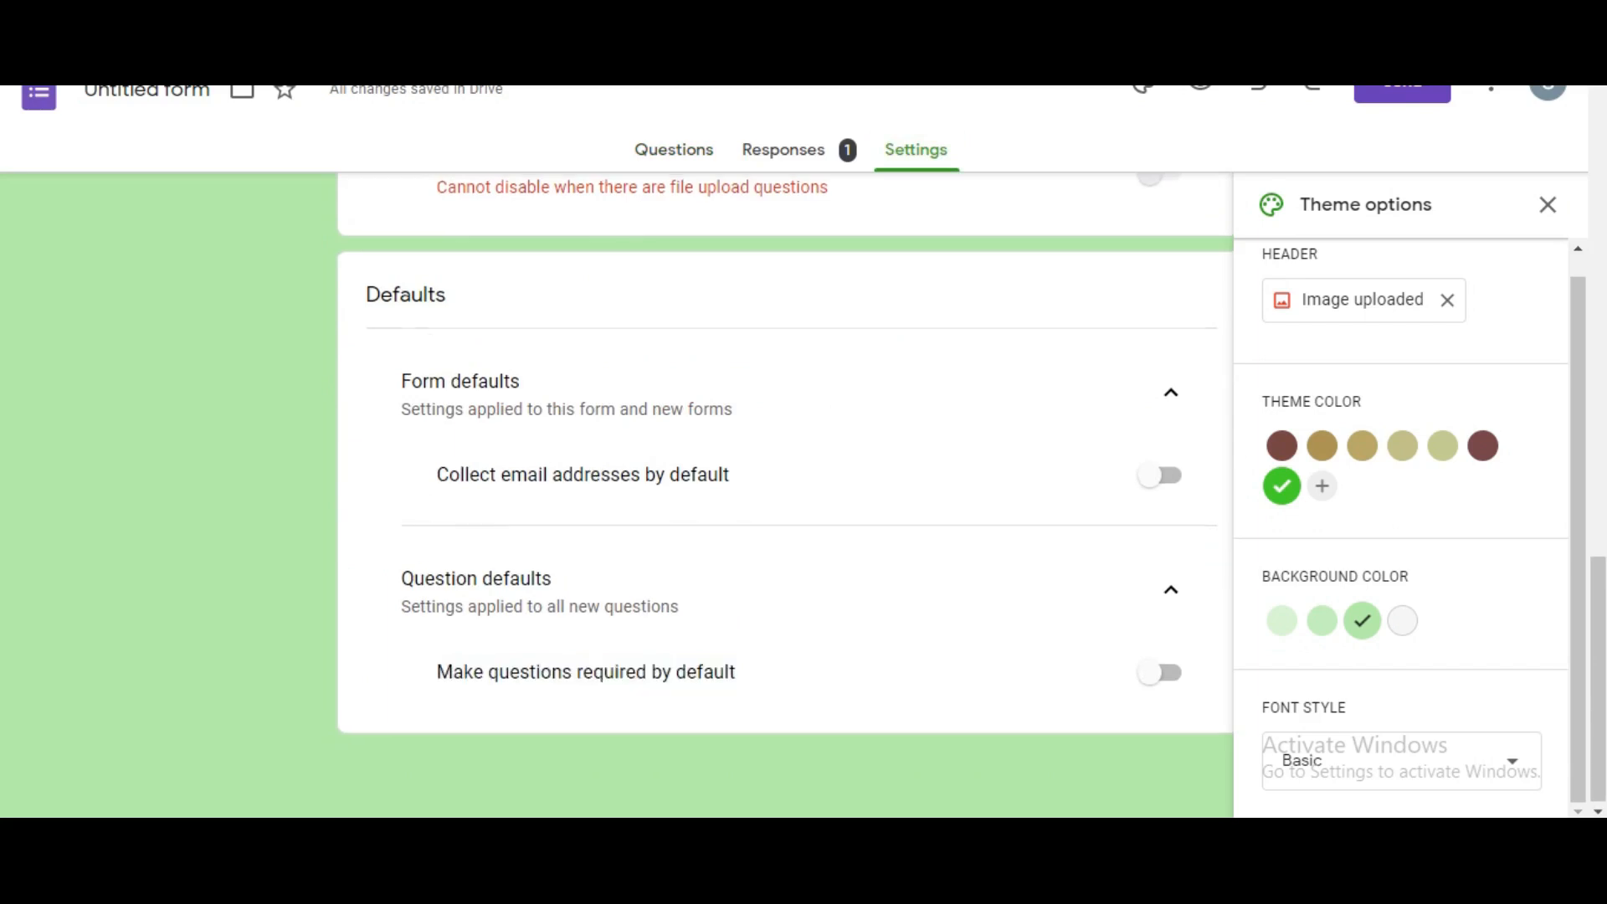
scroll(785, 494, "up", 10)
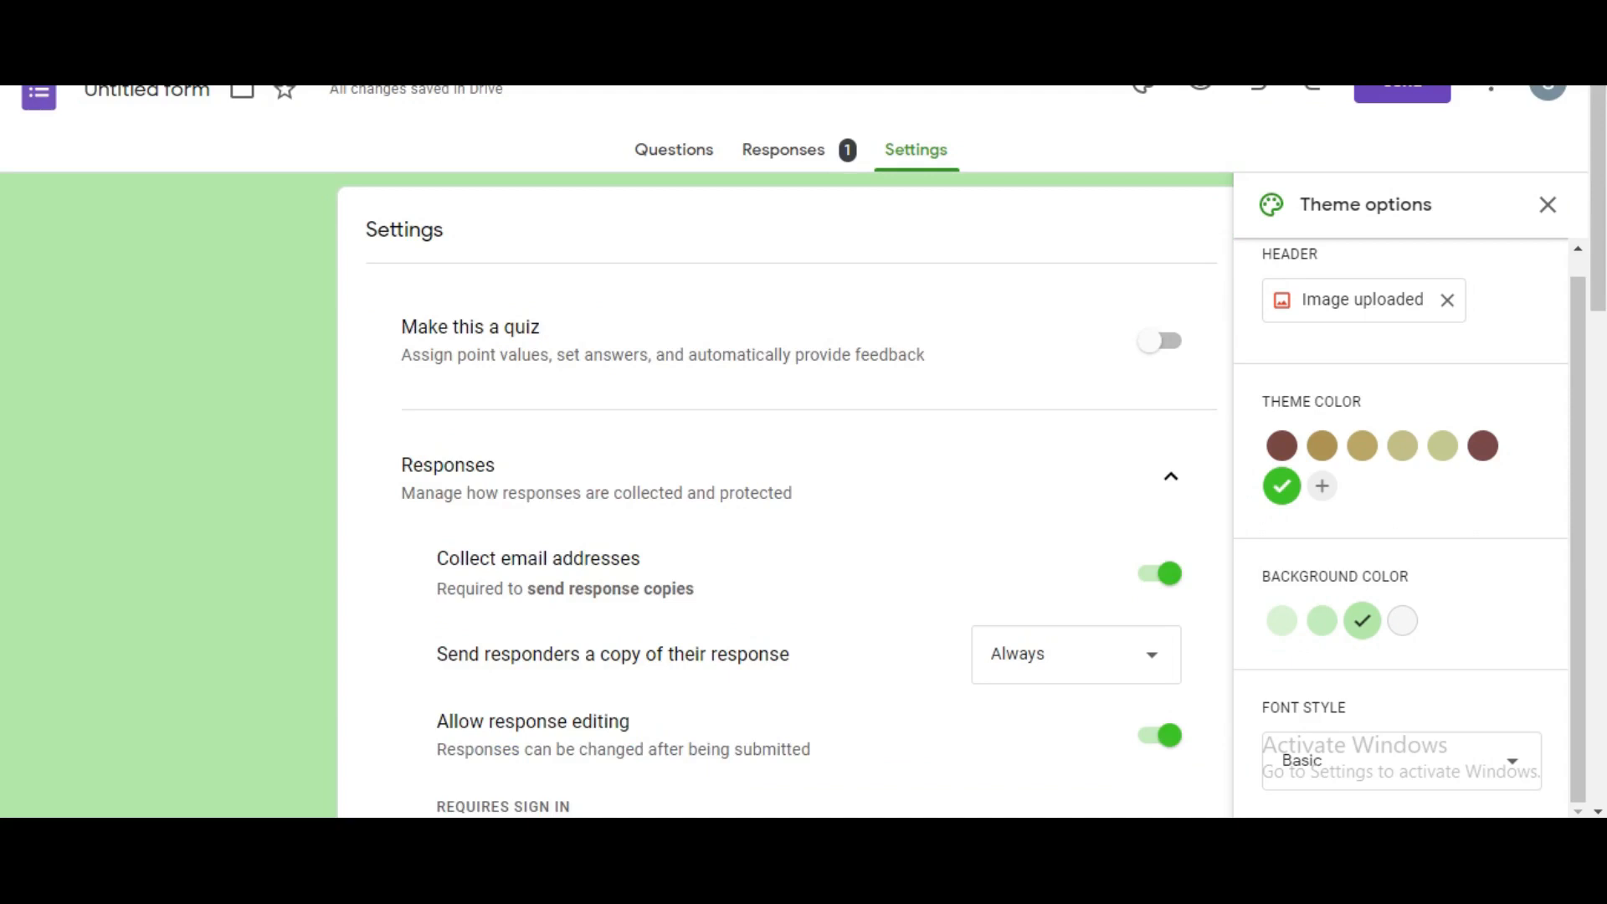
Step: Look through the summary of submitted responses, from the Name answers down to the Qualification chart
left_click(784, 150)
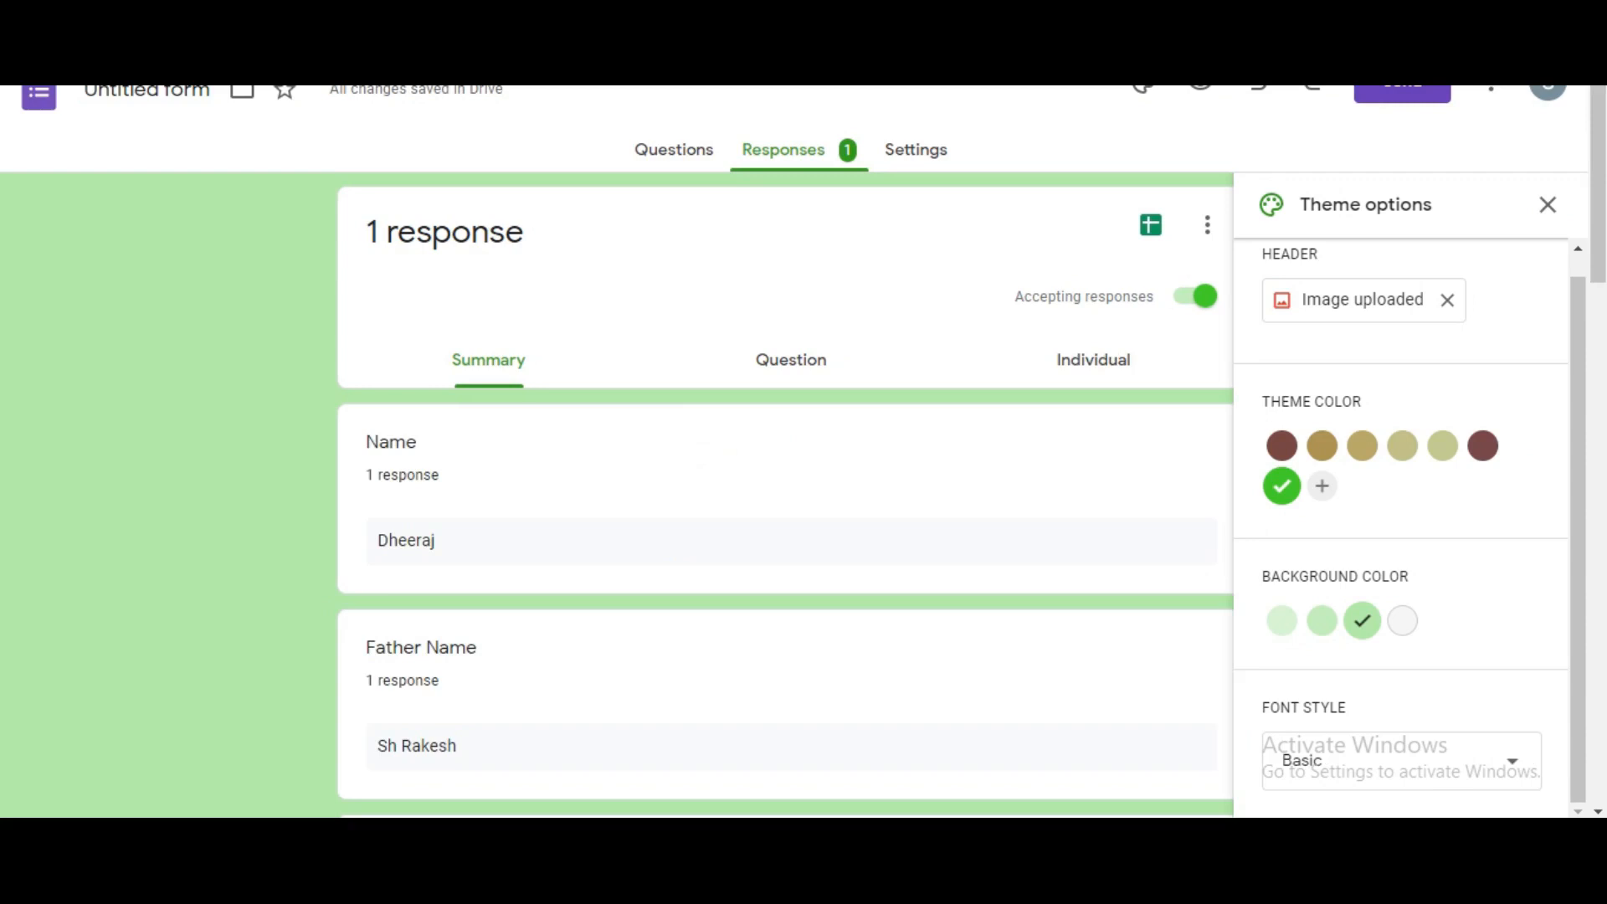
scroll(785, 494, "down", 10)
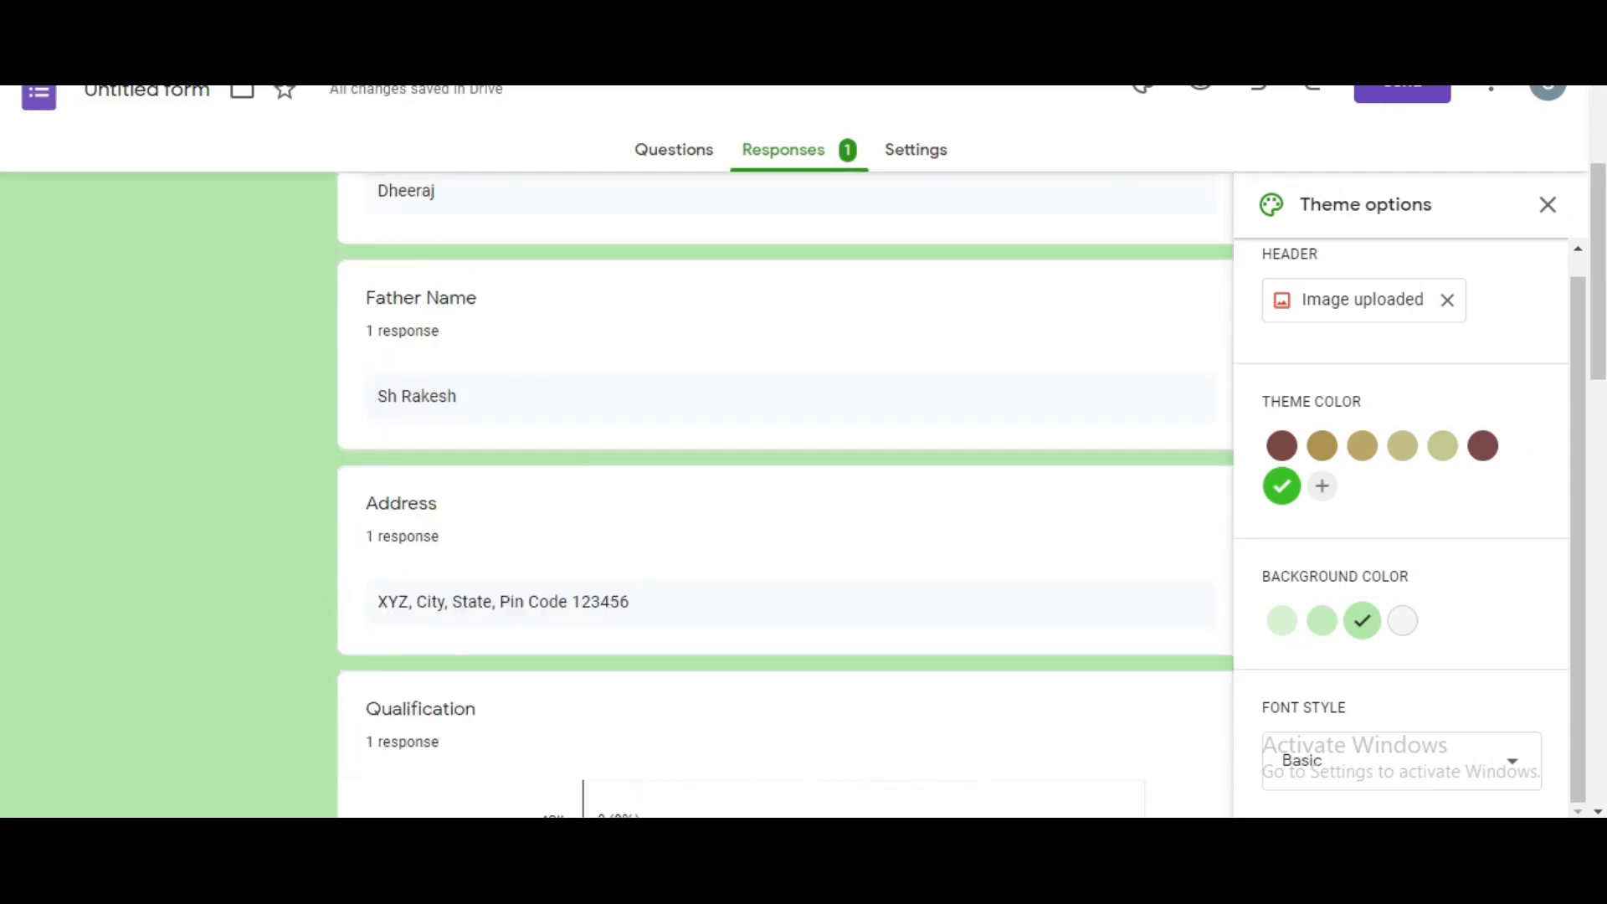
scroll(785, 494, "up", 10)
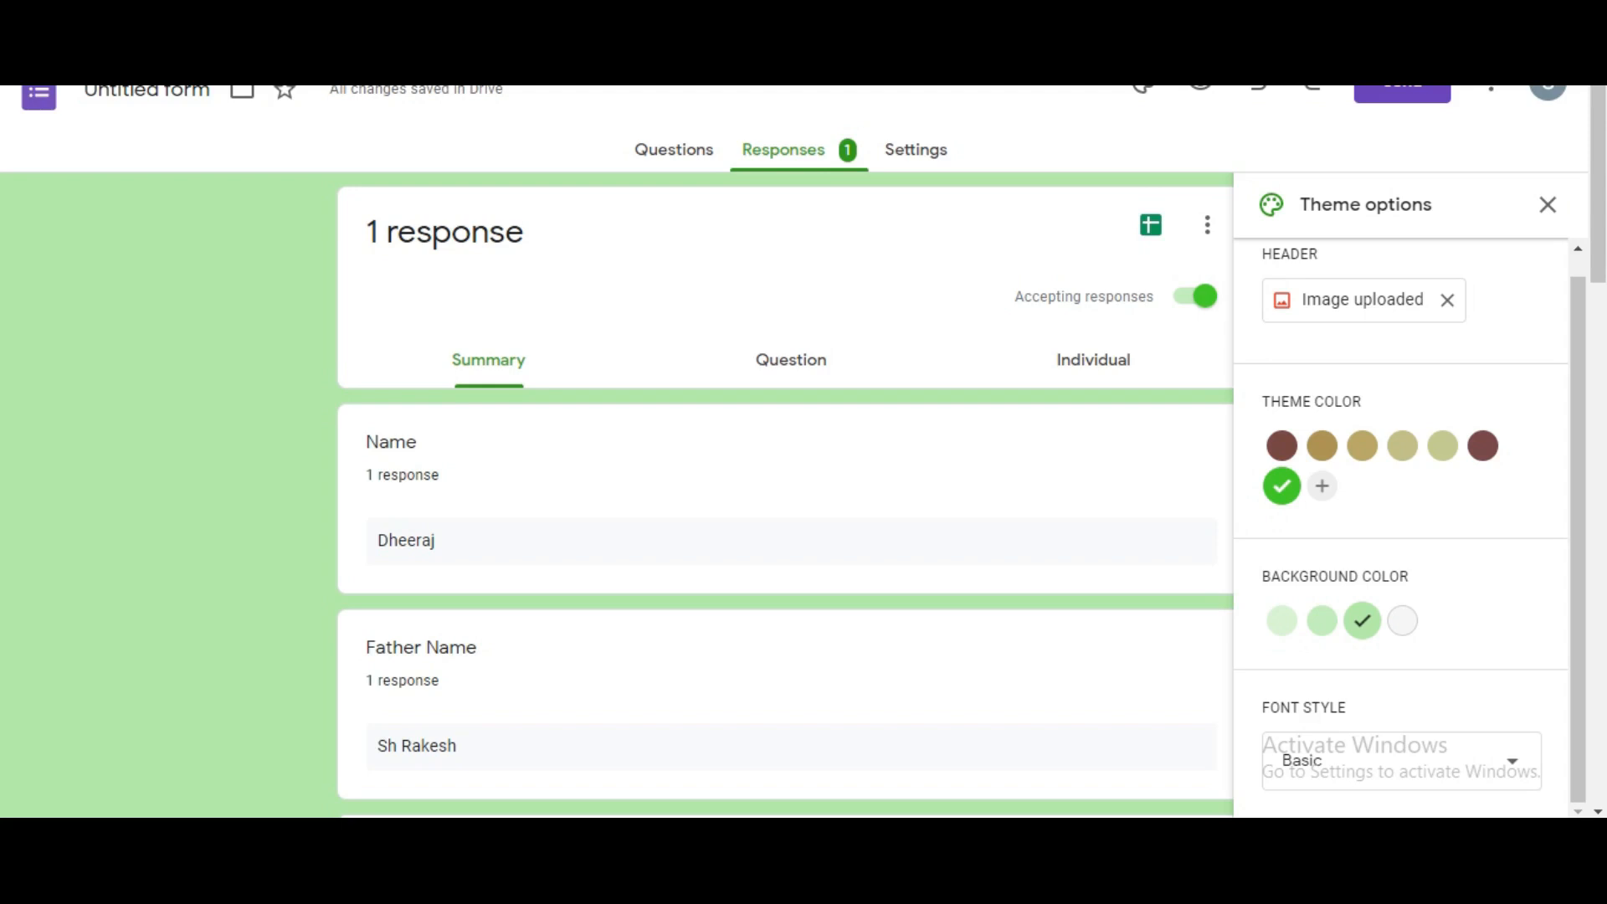
scroll(785, 502, "down", 3)
scroll(785, 502, "up", 3)
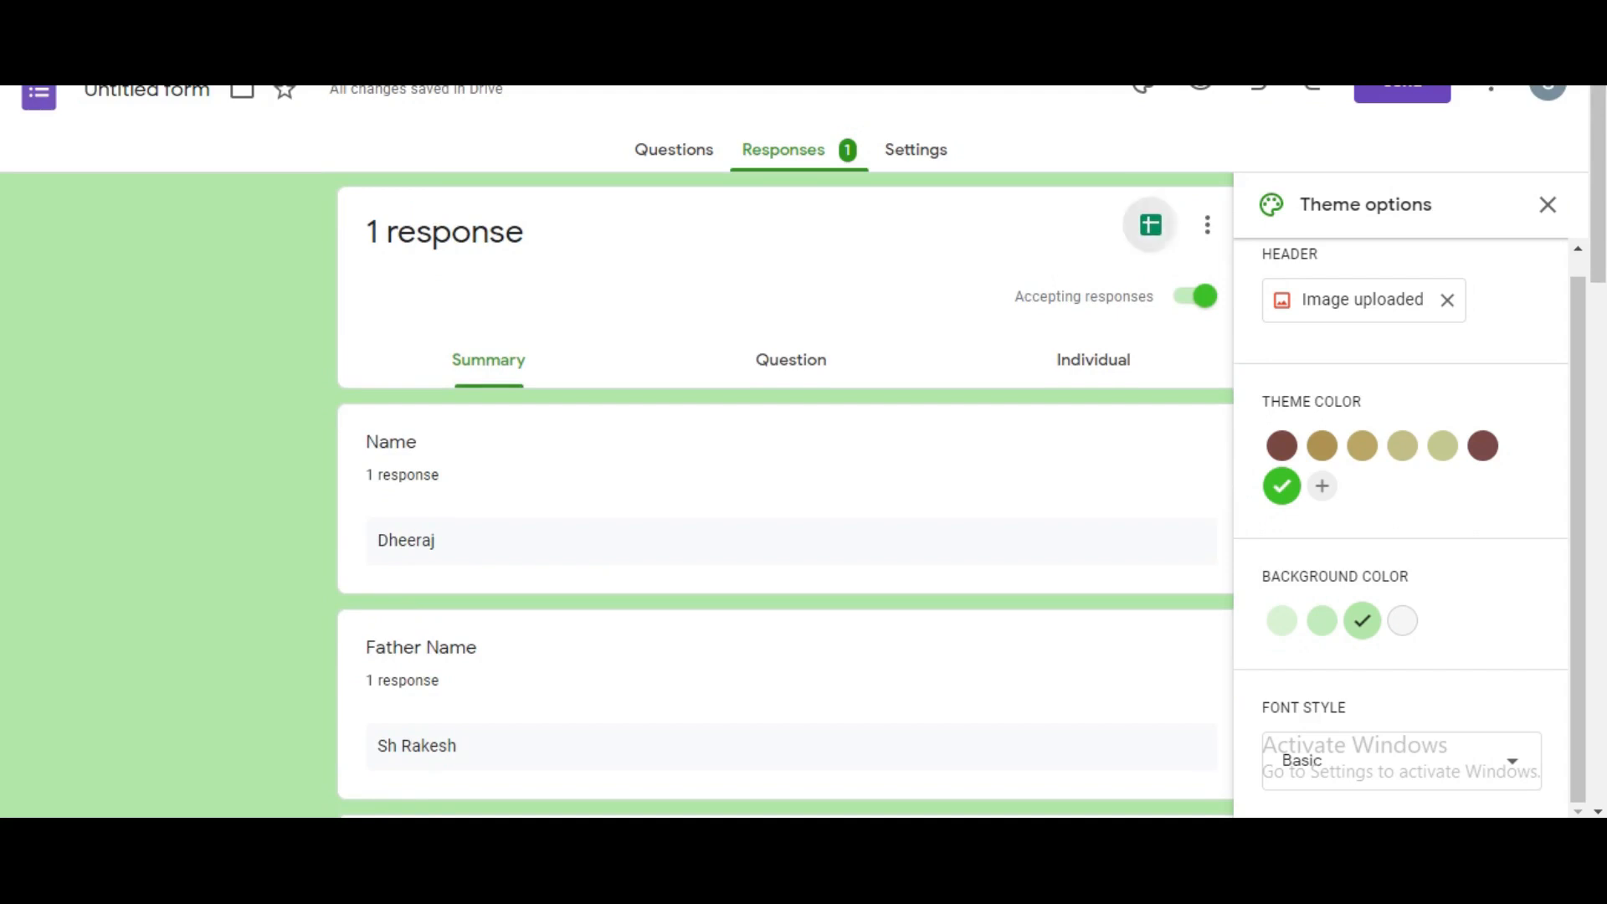
Step: Create a new spreadsheet named SSC Classes as the destination for the form's responses
left_click(1150, 225)
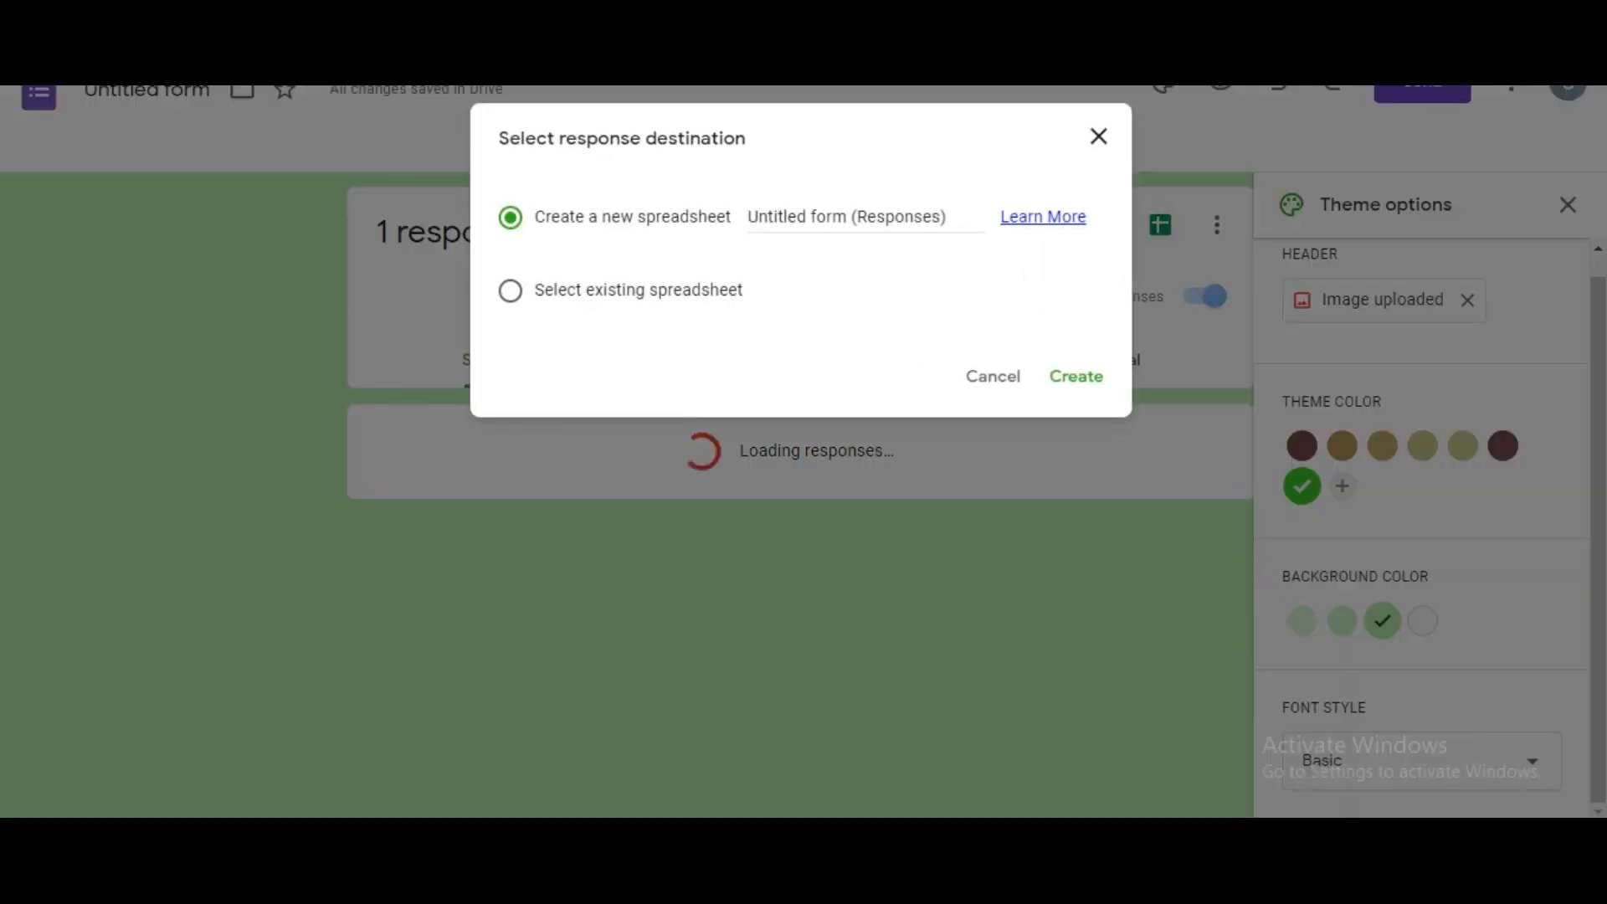
left_click_drag(956, 218, 748, 218)
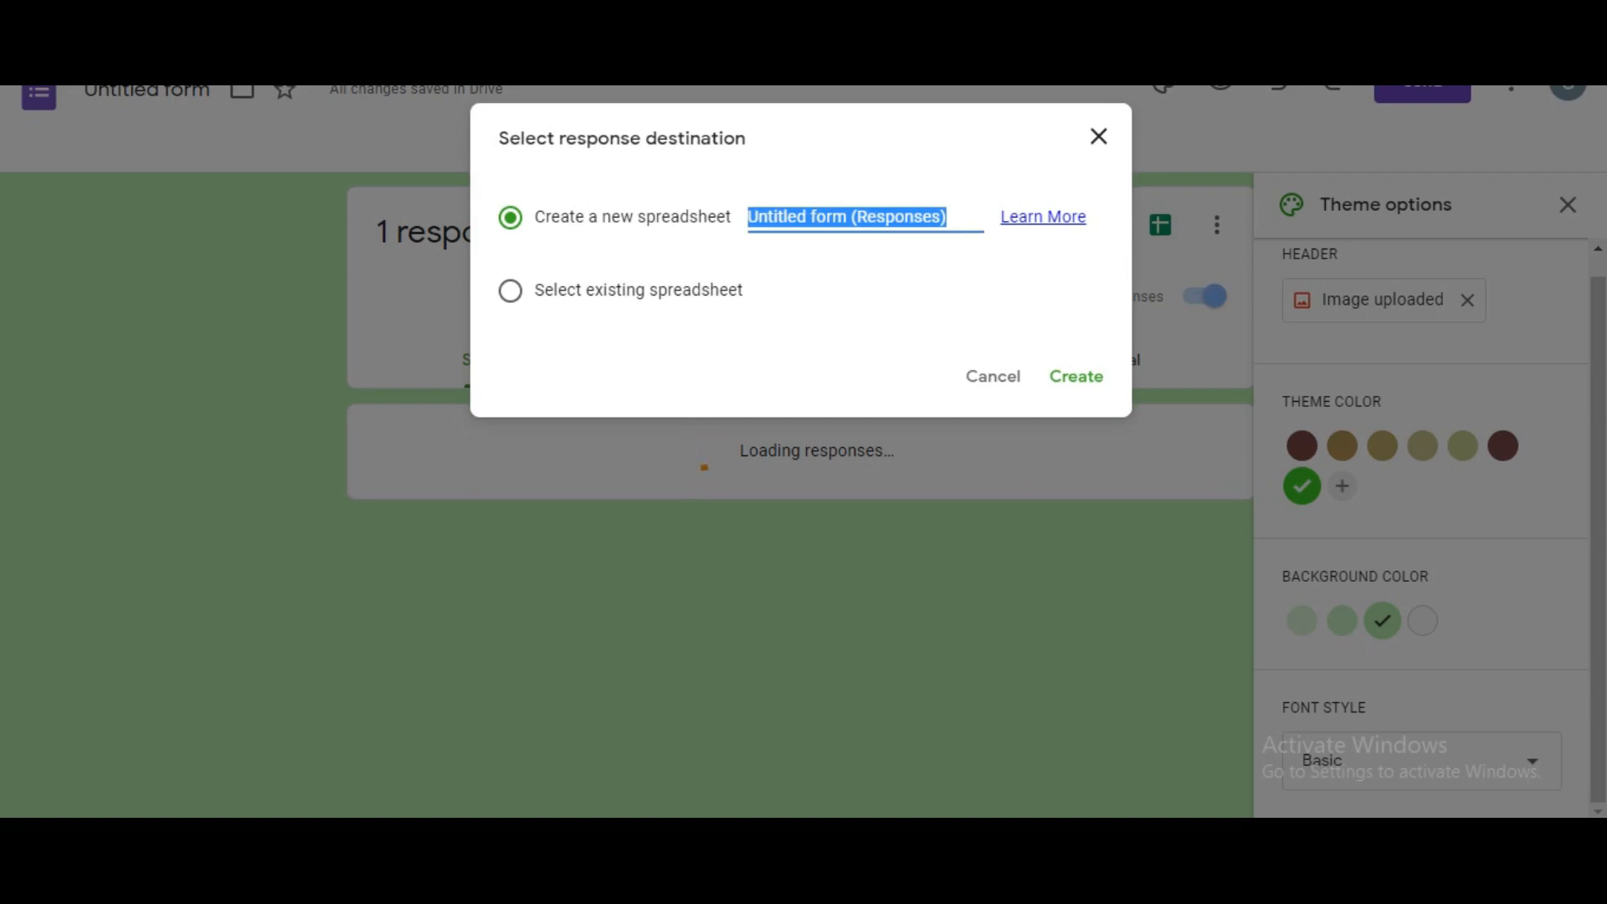
type("SS")
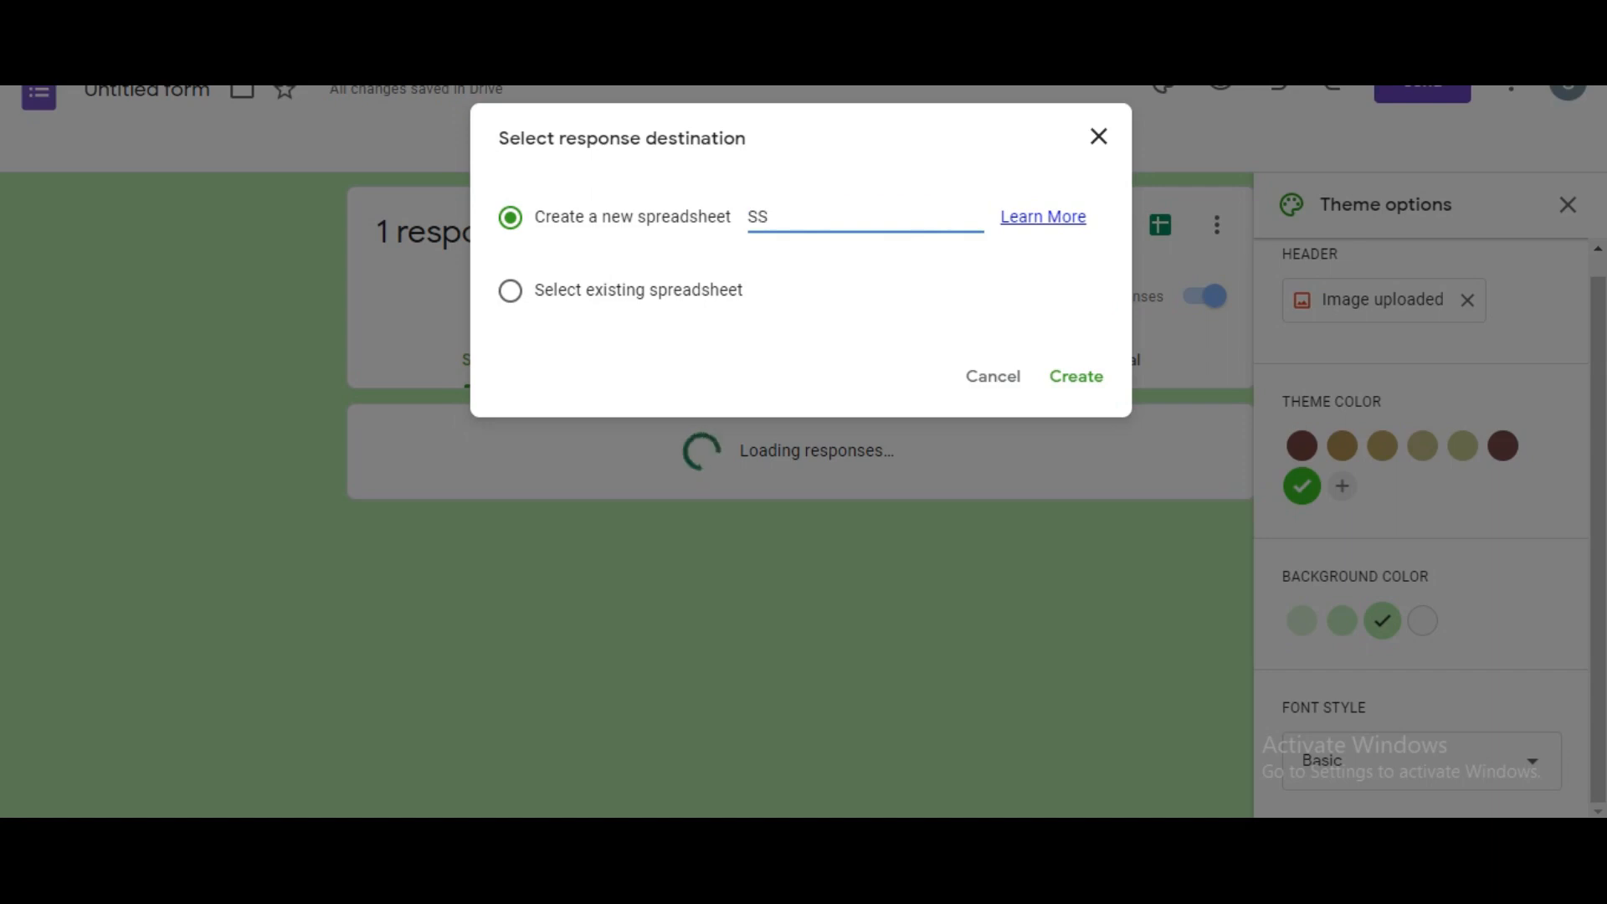
type("C Classes")
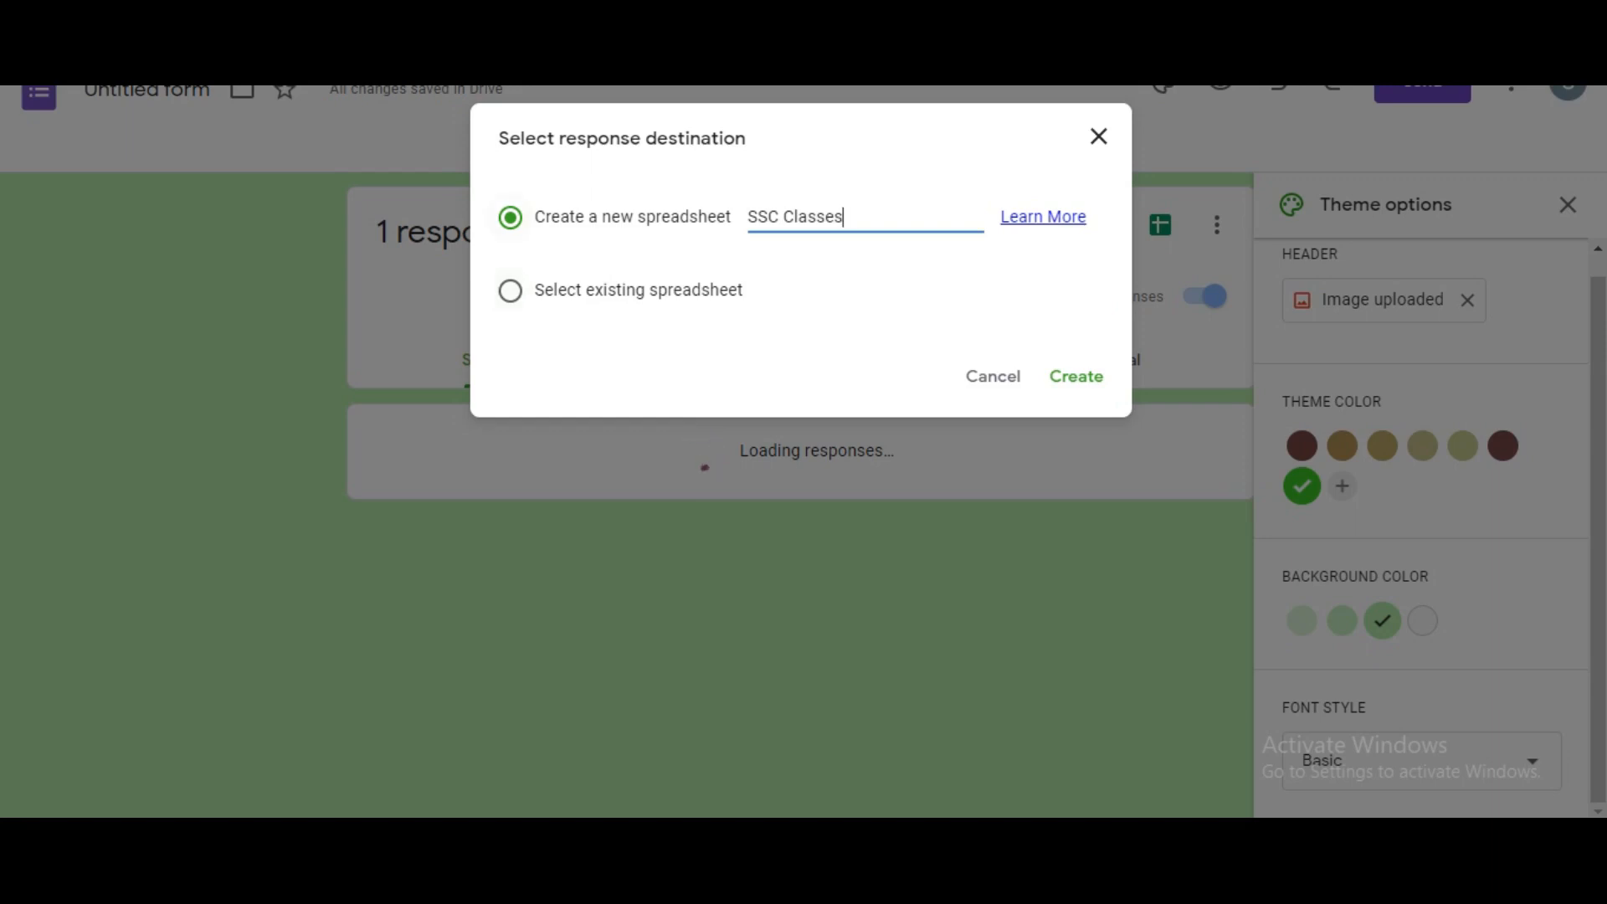
left_click(1061, 376)
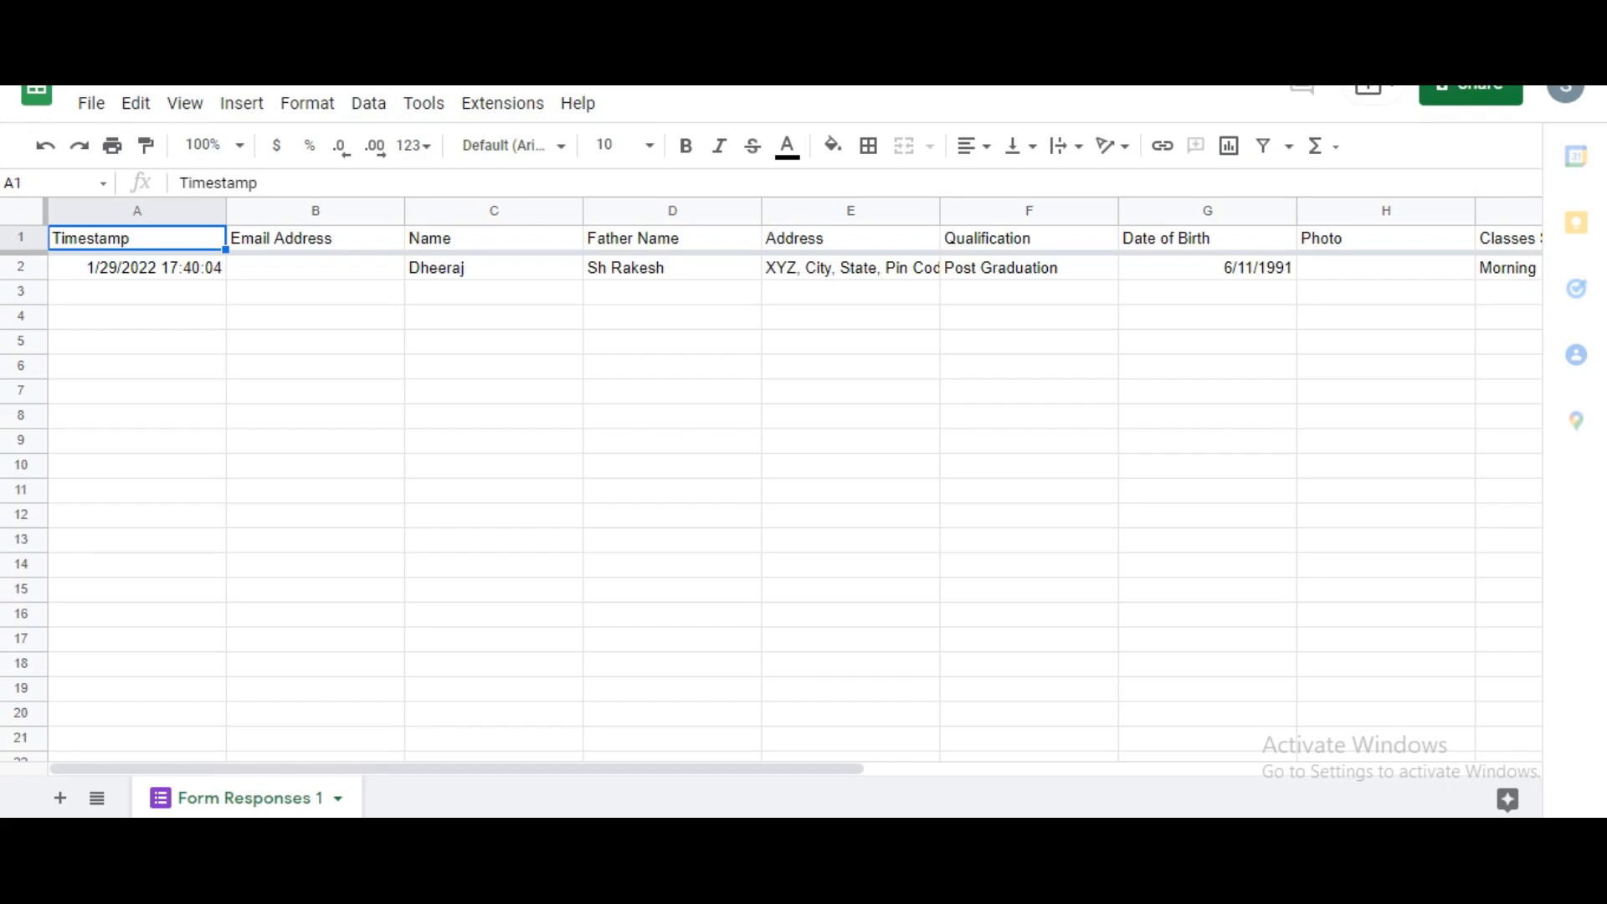
Step: Check the Email Address cell B2 in the response spreadsheet against the form's Collect email addresses setting
left_click(315, 267)
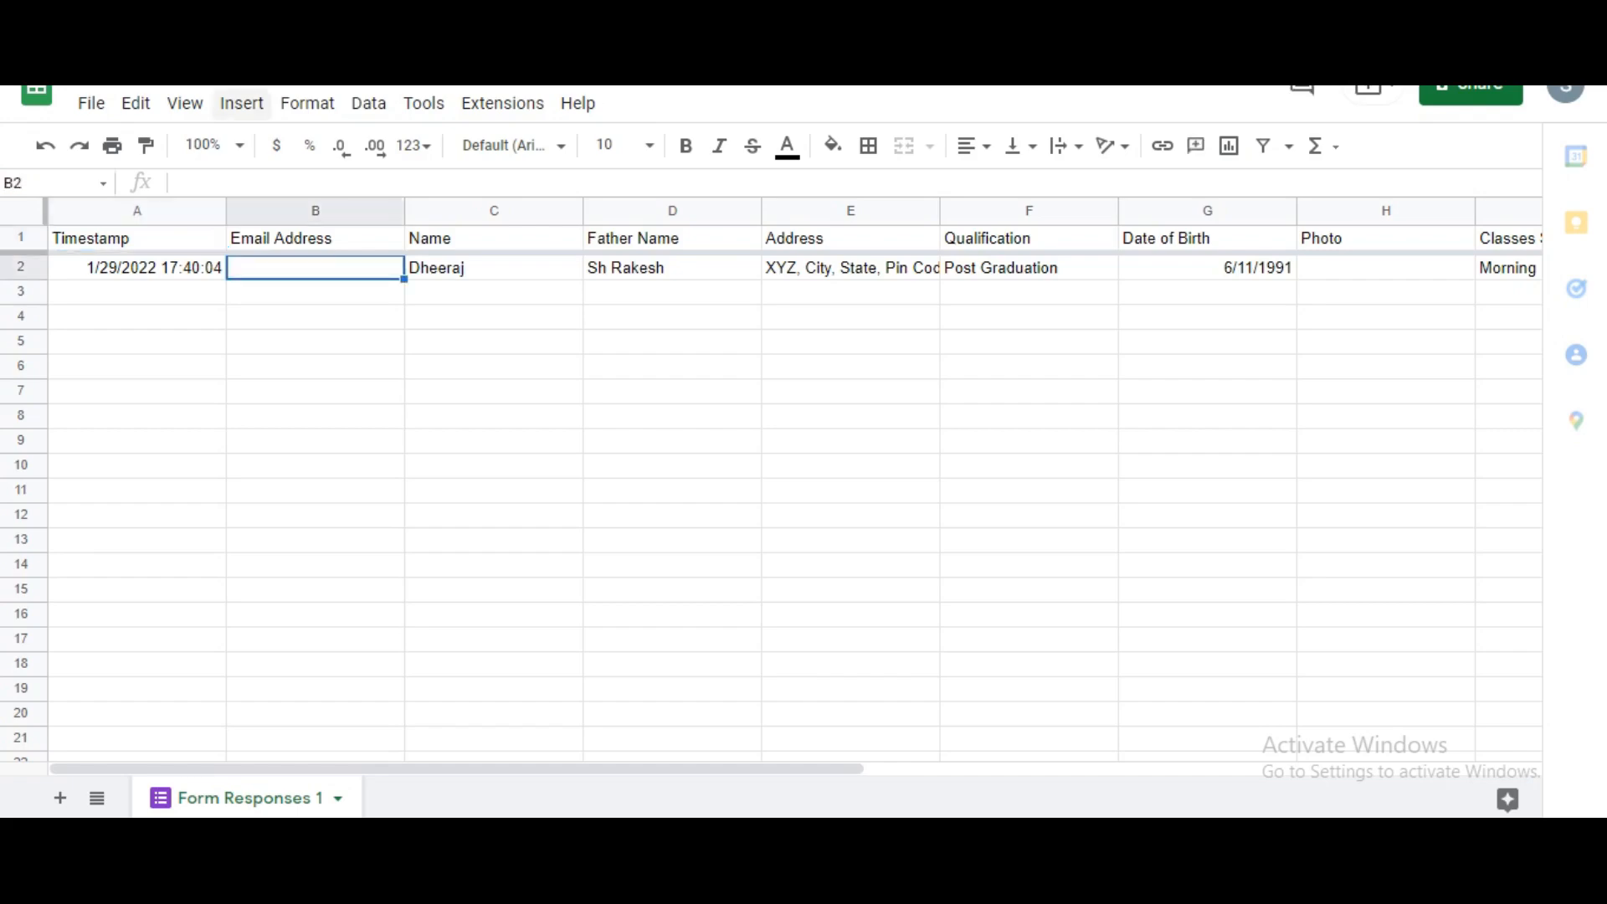
left_click(226, 16)
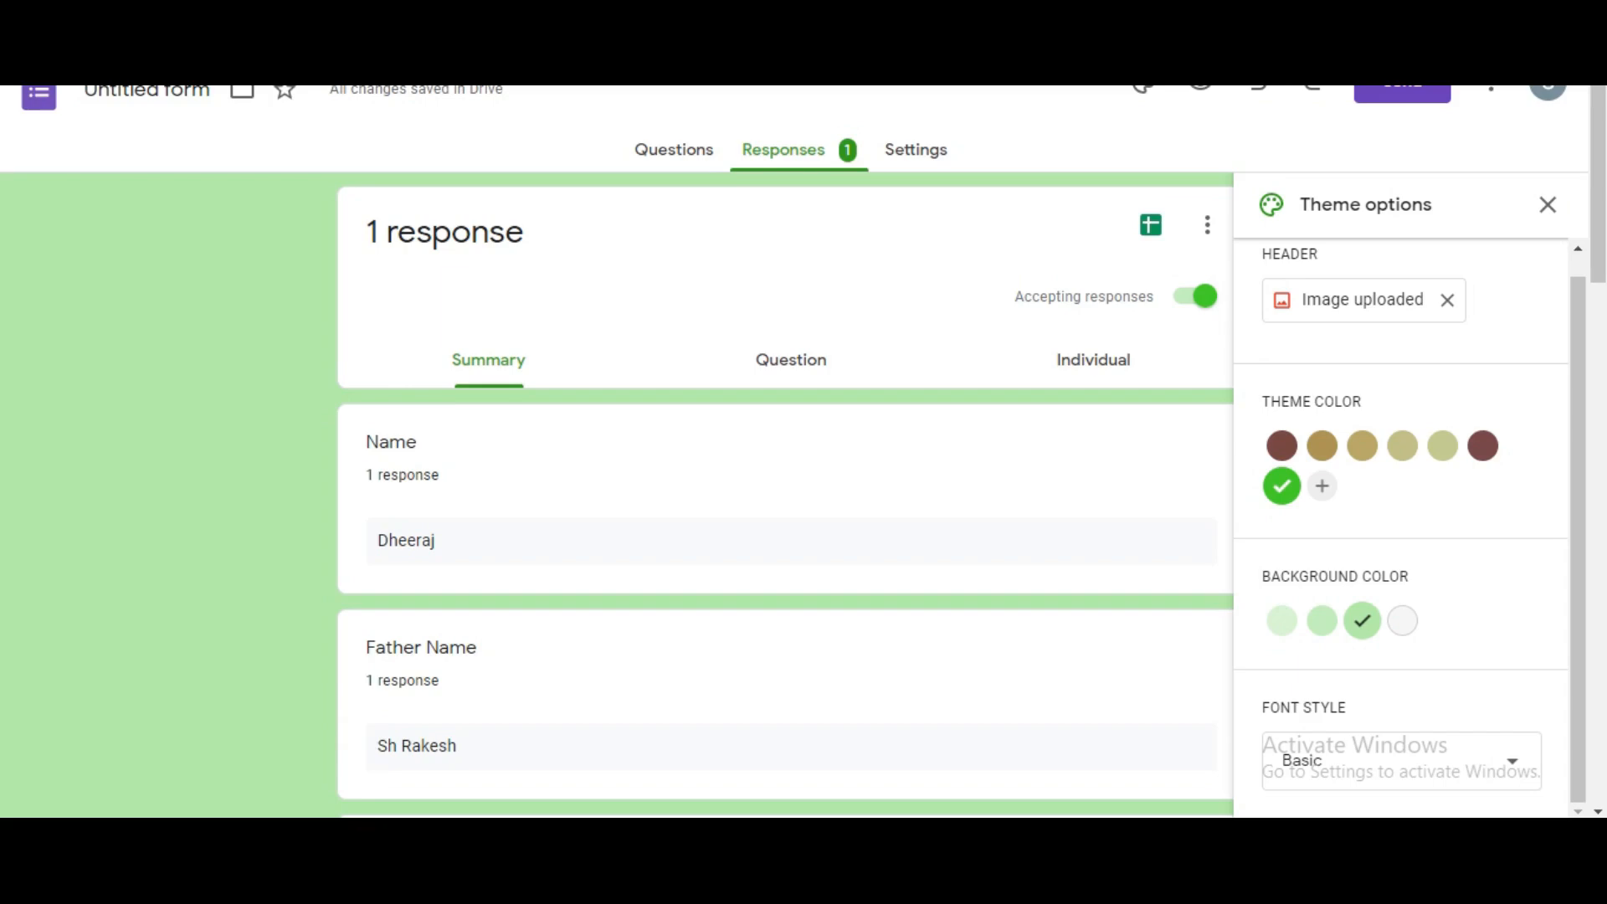
left_click(915, 149)
scroll(785, 494, "down", 2)
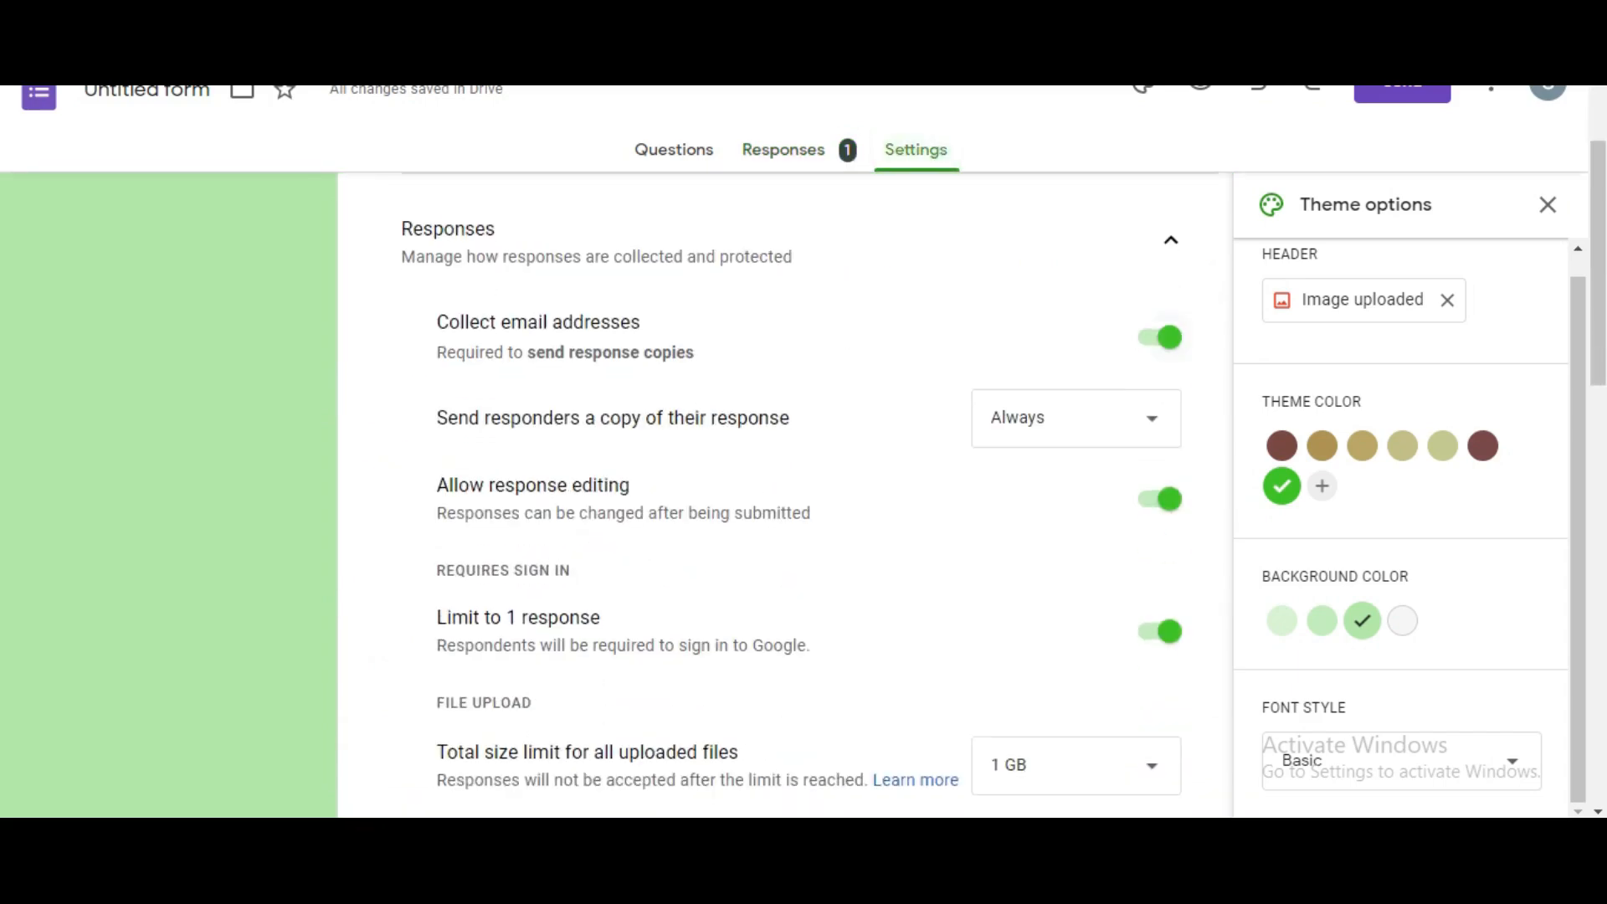
scroll(785, 494, "up", 3)
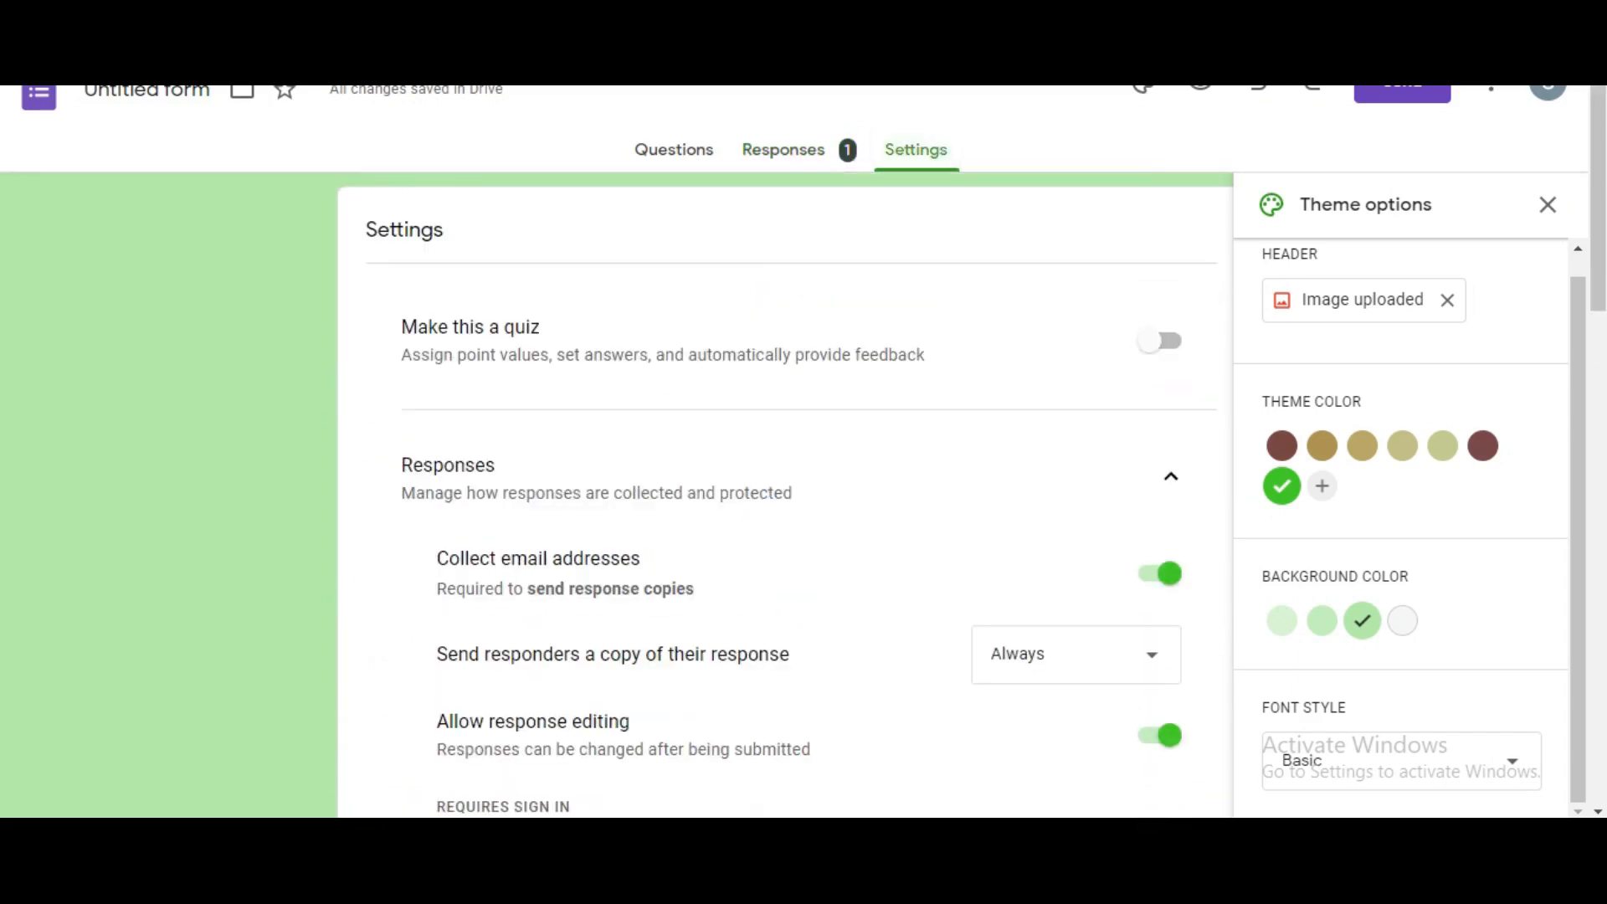
scroll(785, 493, "down", 1)
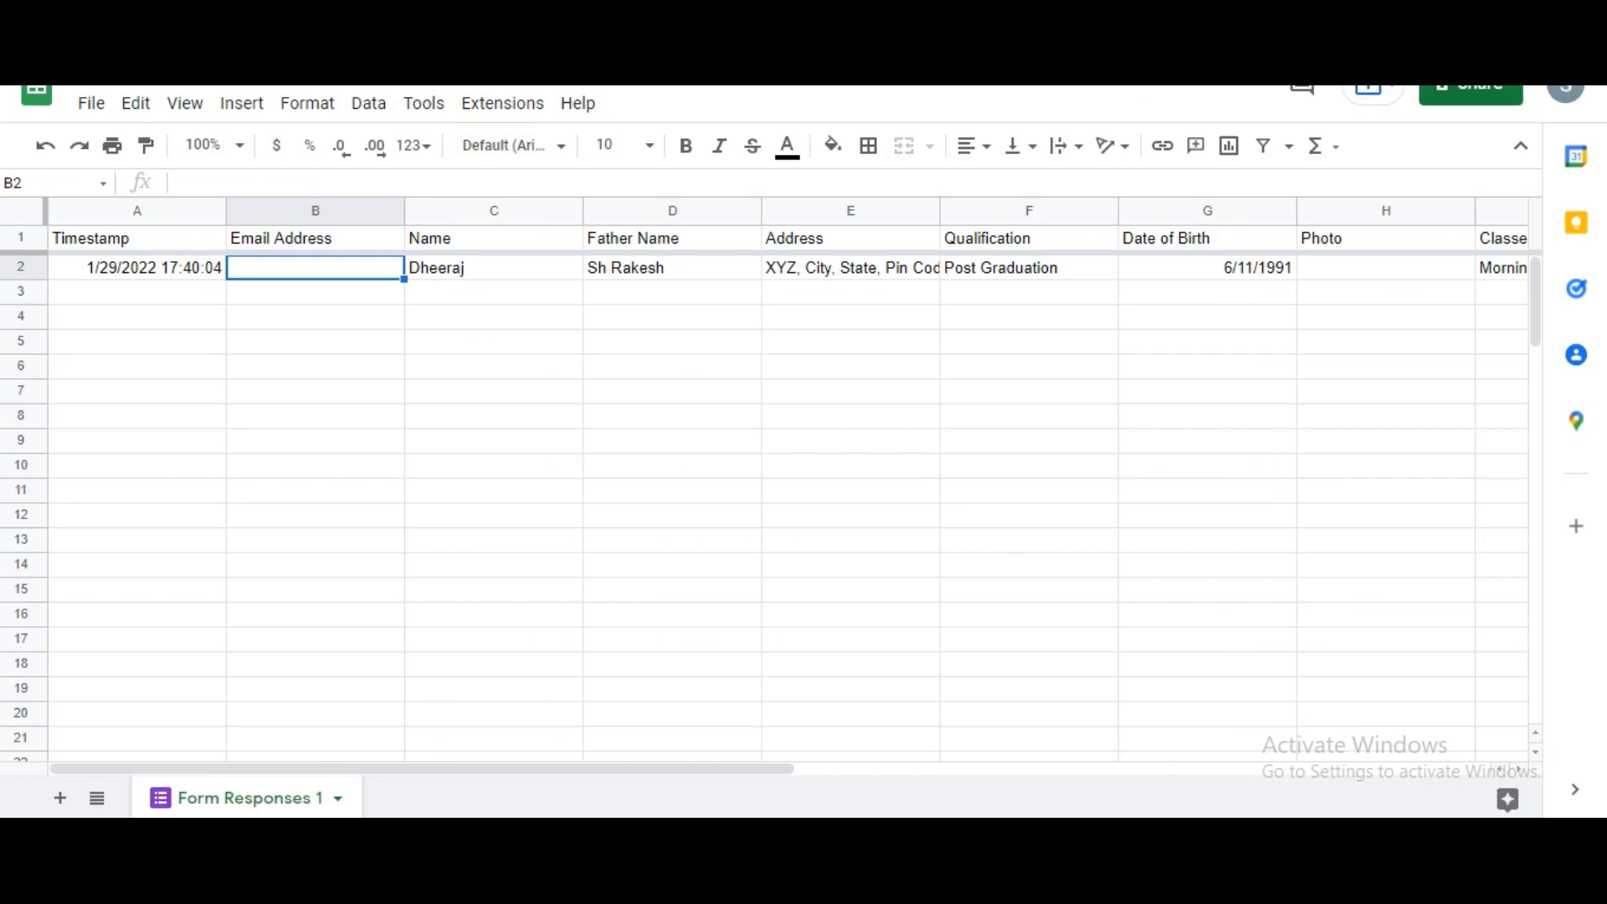
Step: Examine the Timestamp, Email Address and Name cells of the response in row 2 of the spreadsheet
left_click(137, 268)
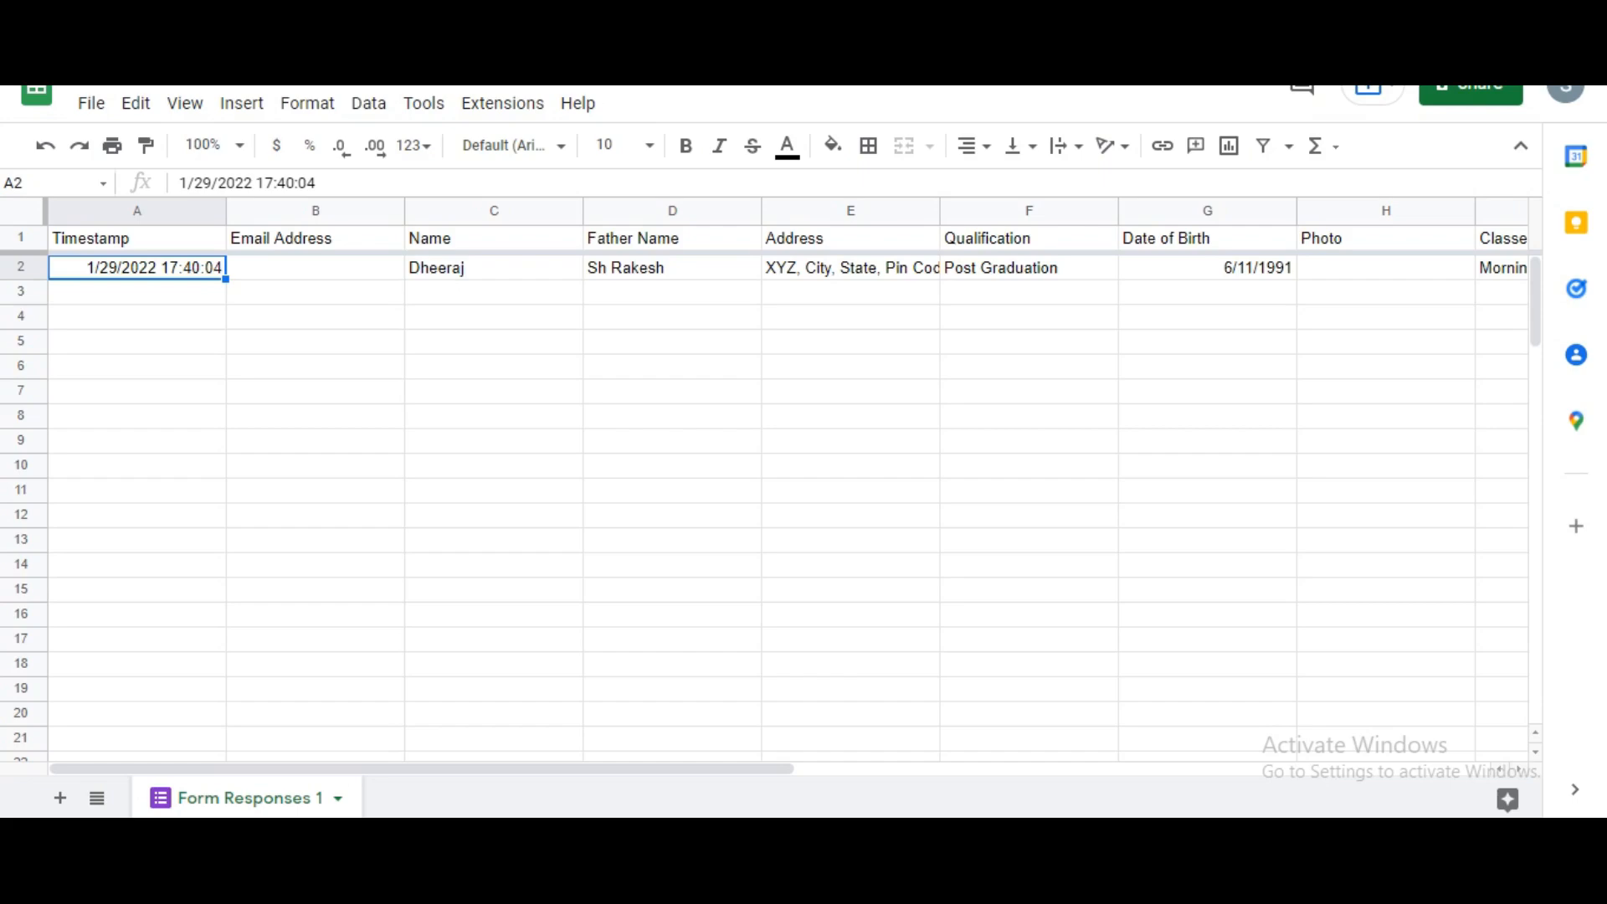
left_click(316, 268)
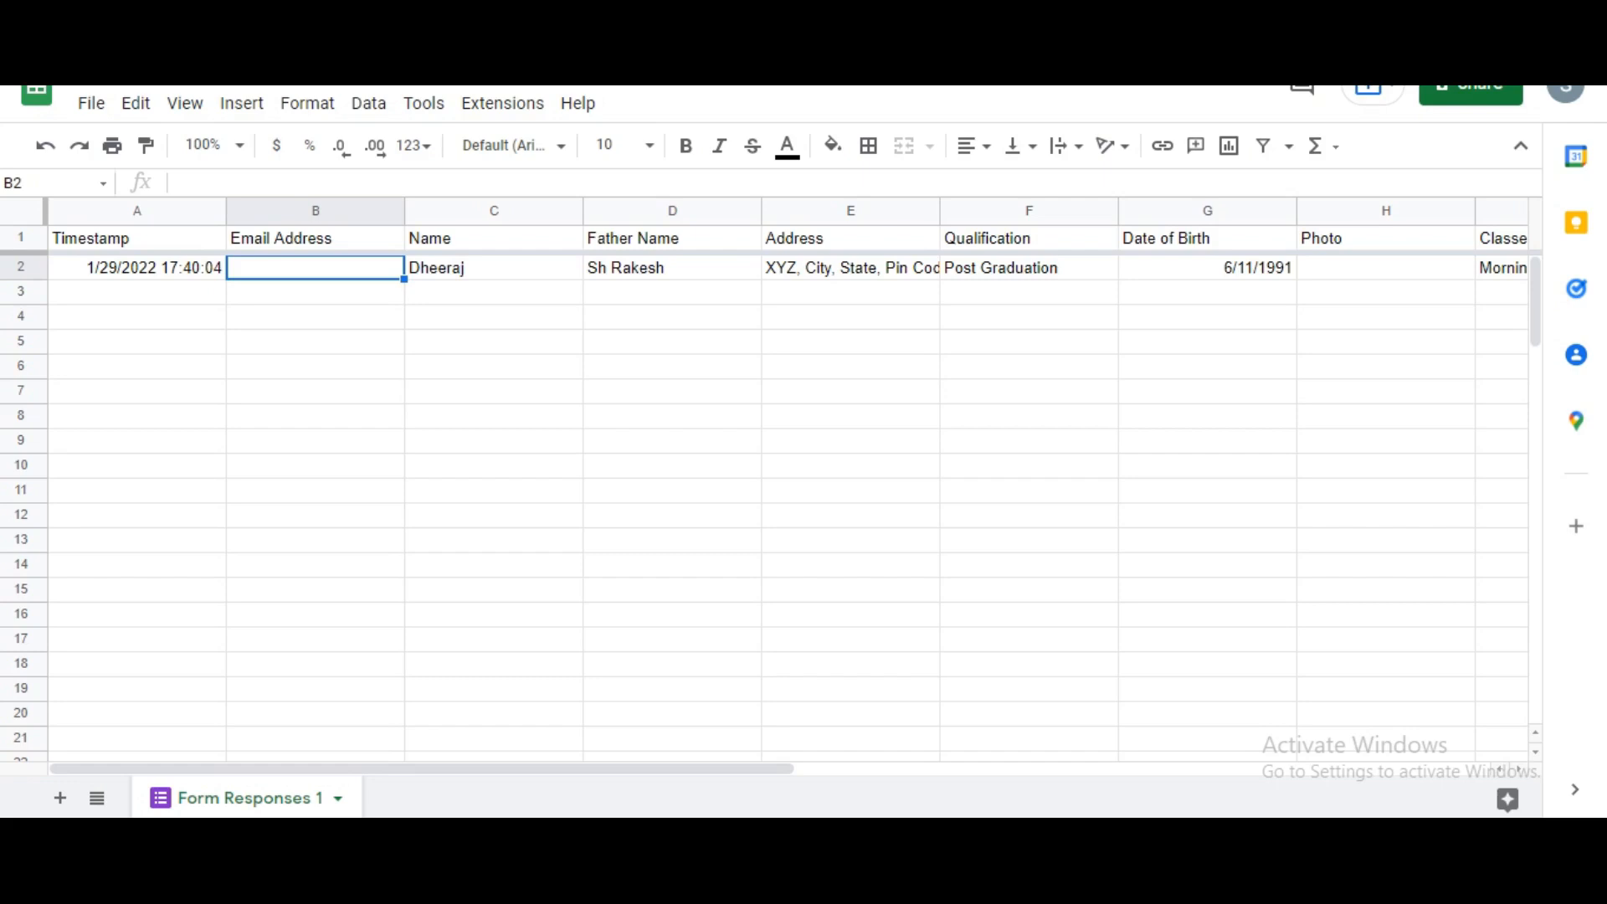
key("Right")
key("Right")
key("Right")
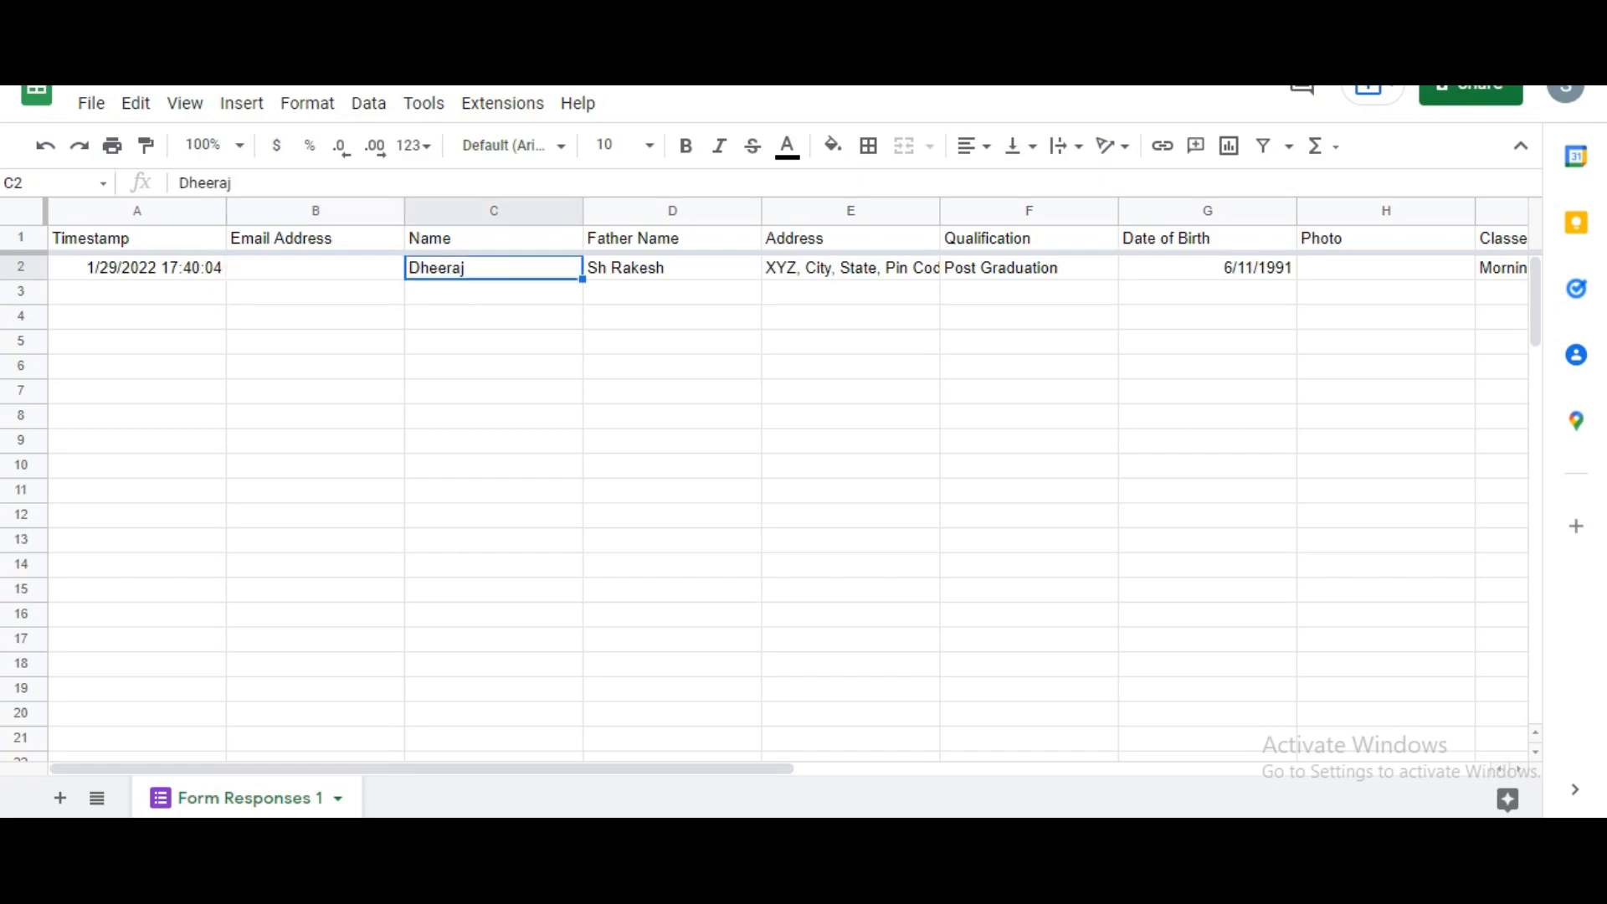
key("Left")
key("Left")
Step: Return to the form's questions and view the Email field under the SSC Classes title
left_click(648, 25)
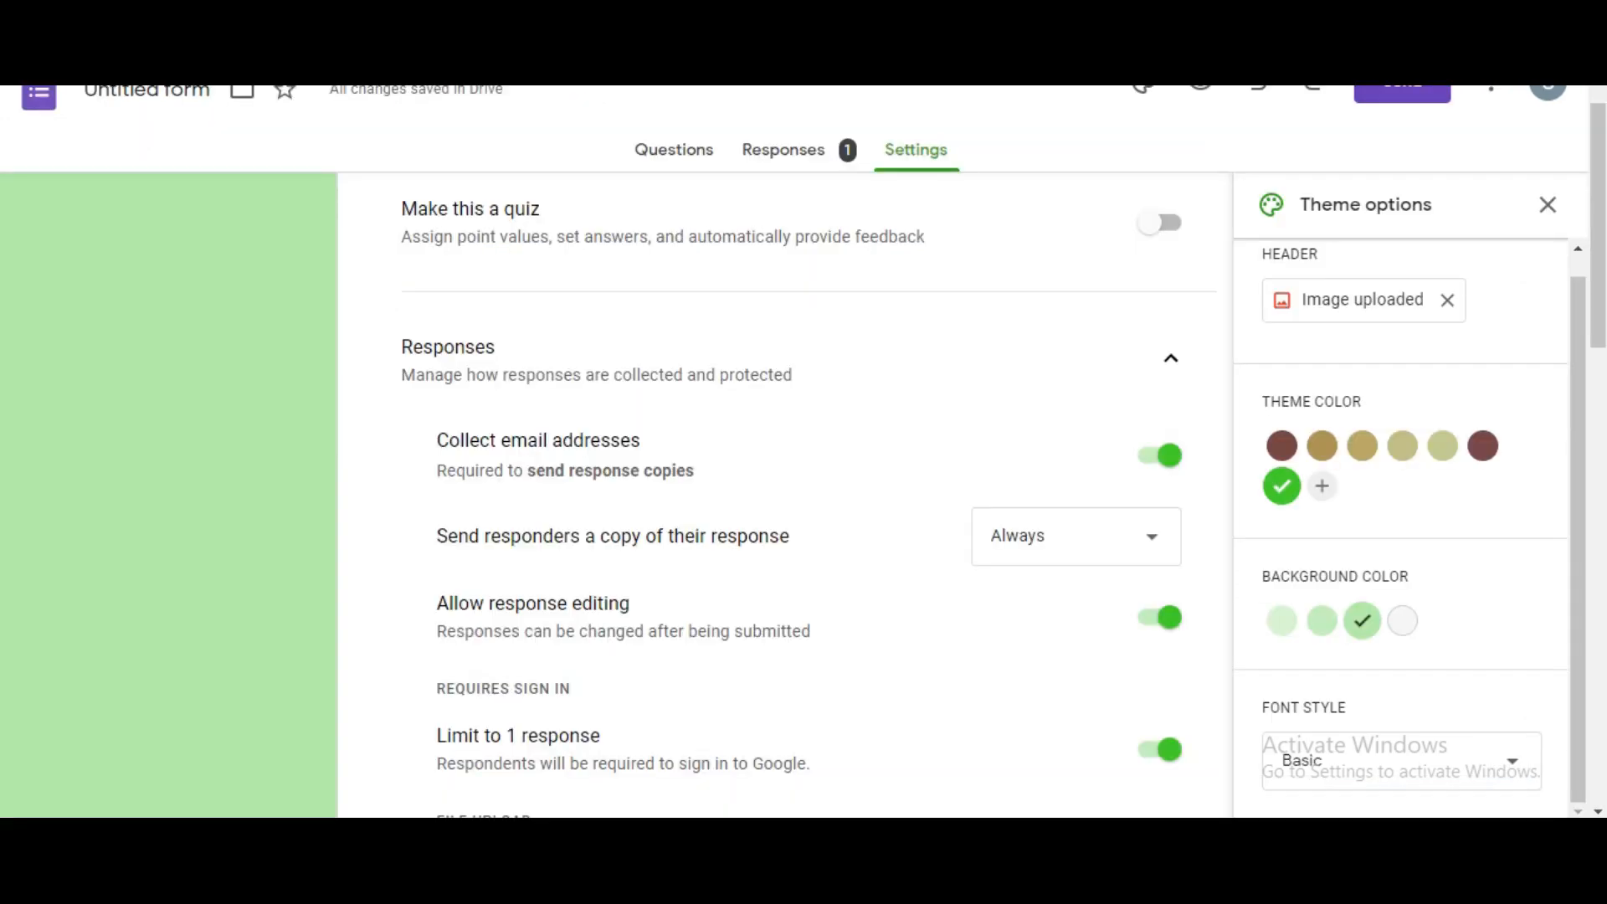
left_click(674, 150)
scroll(712, 469, "down", 5)
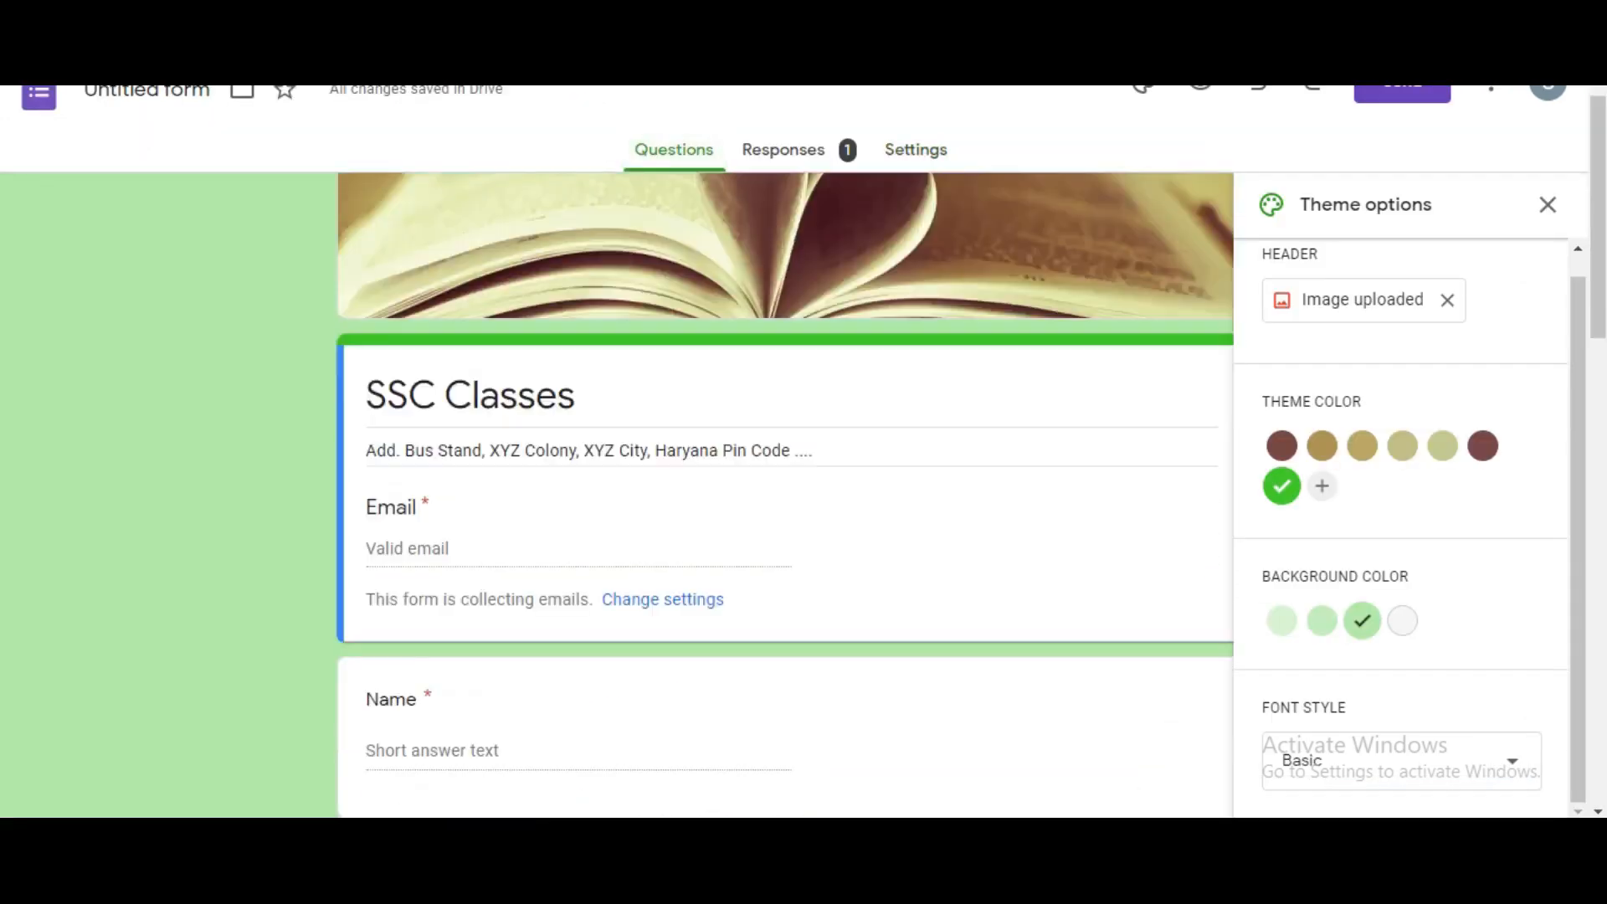
Step: Return to the response spreadsheet and examine the row 2 answers from Name across to Classes Type
left_click(836, 25)
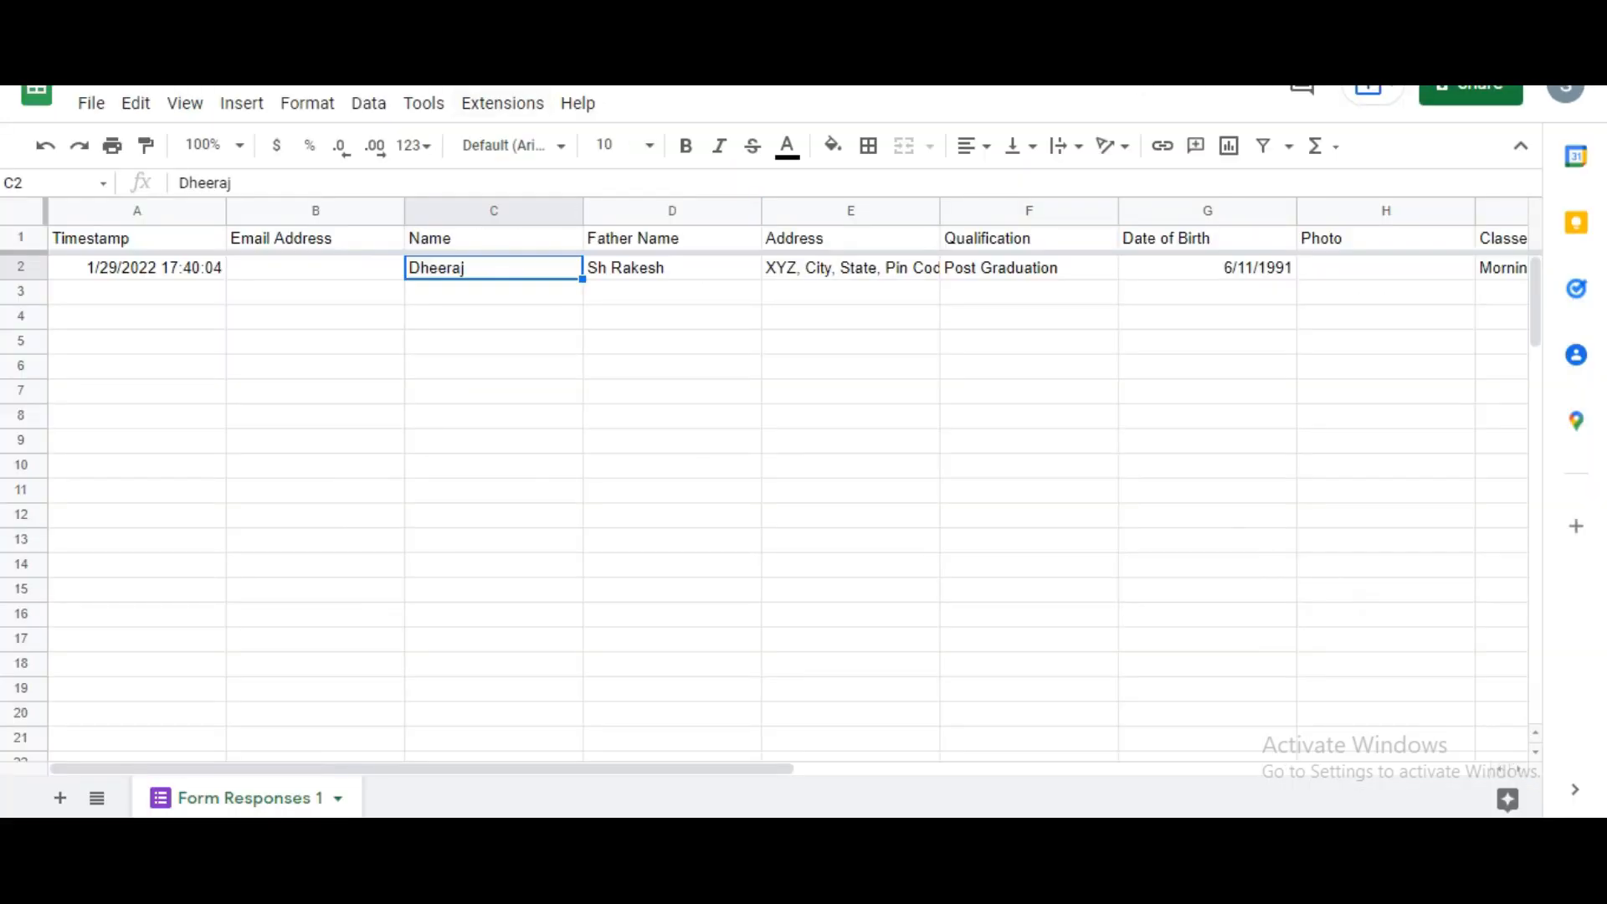
key("Right")
key("Right")
key("Right")
key("Right")
key("Right")
key("Right")
key("Right")
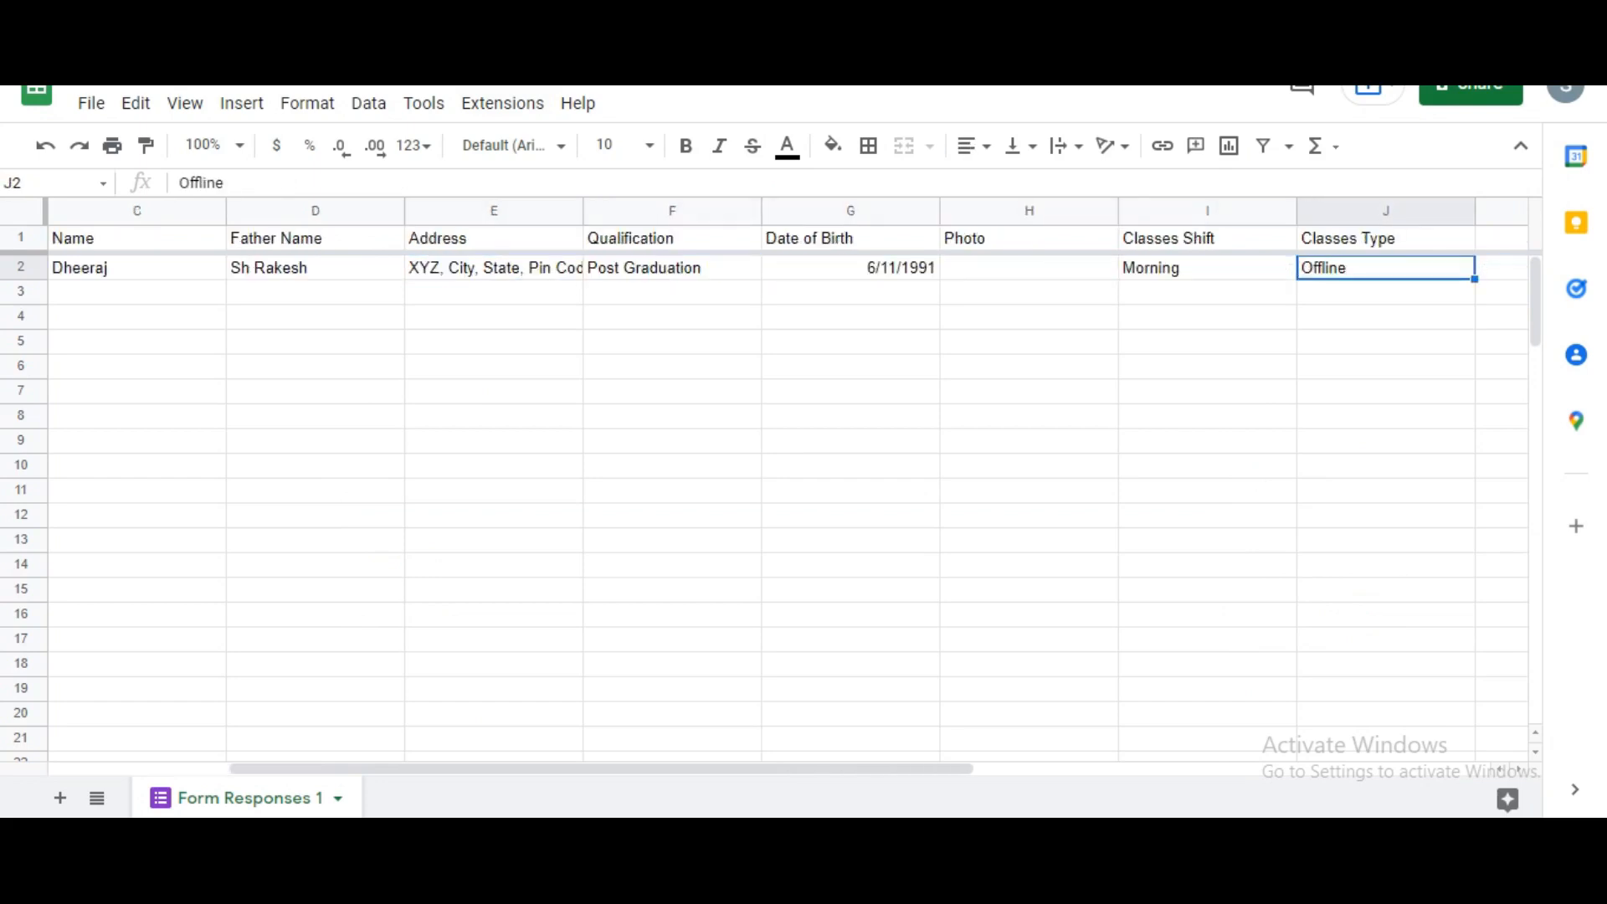
key("Right")
key("Left")
key("Left")
key("Right")
key("Right")
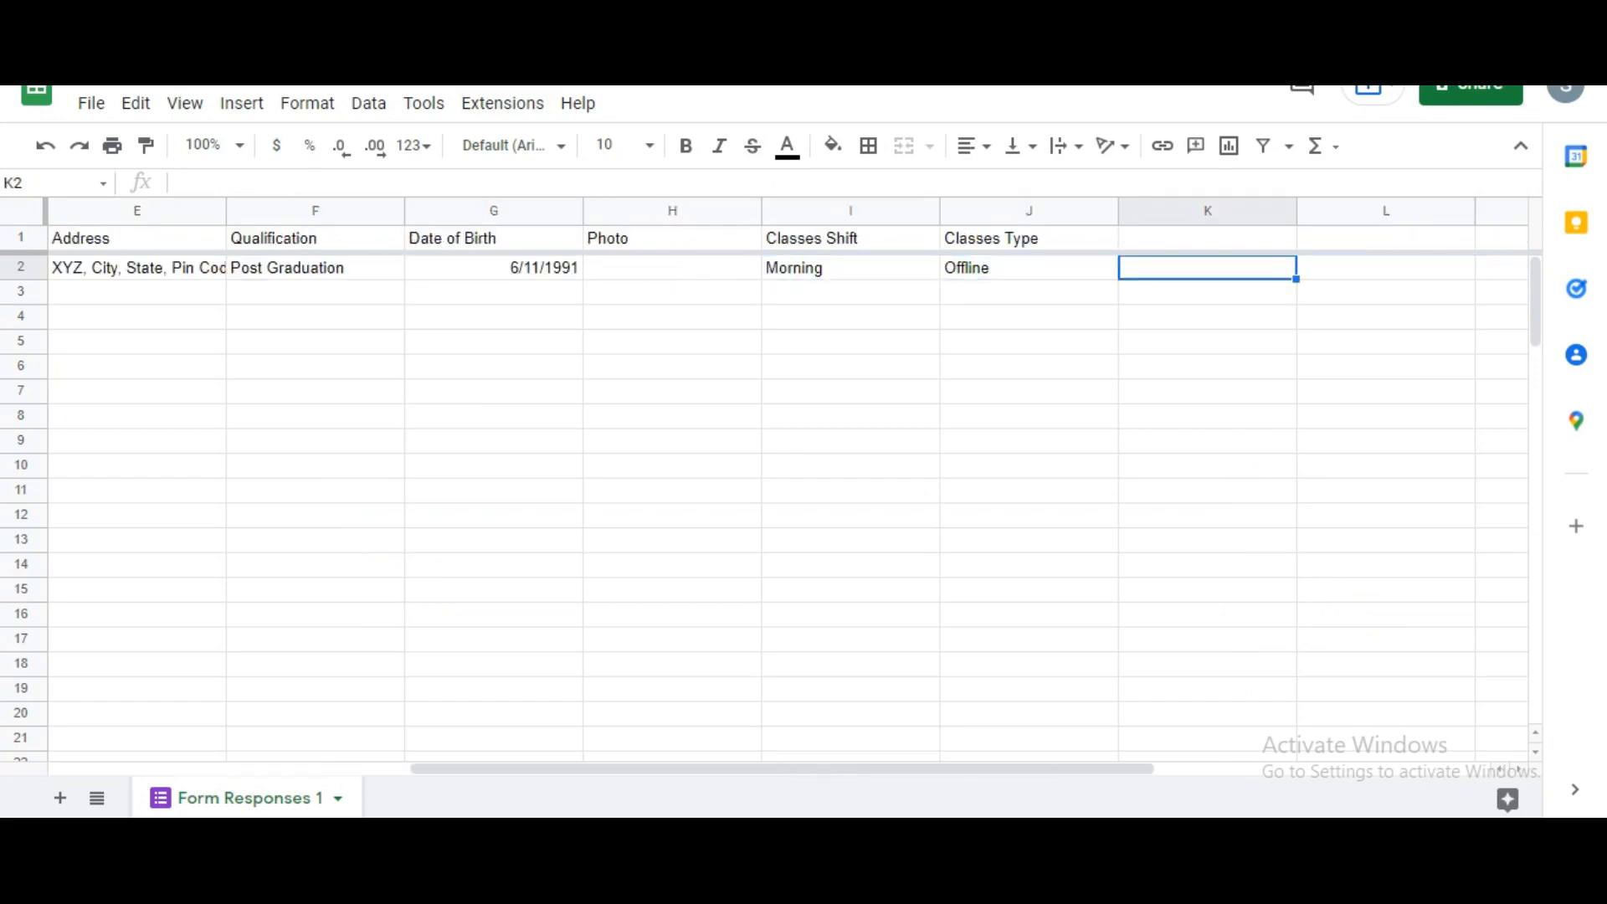
Step: Review the row 2 answers back toward the Email Address and Timestamp columns
key("Left")
key("Left")
key("Left")
key("Home")
key("Right")
key("Right")
key("Right")
key("Right")
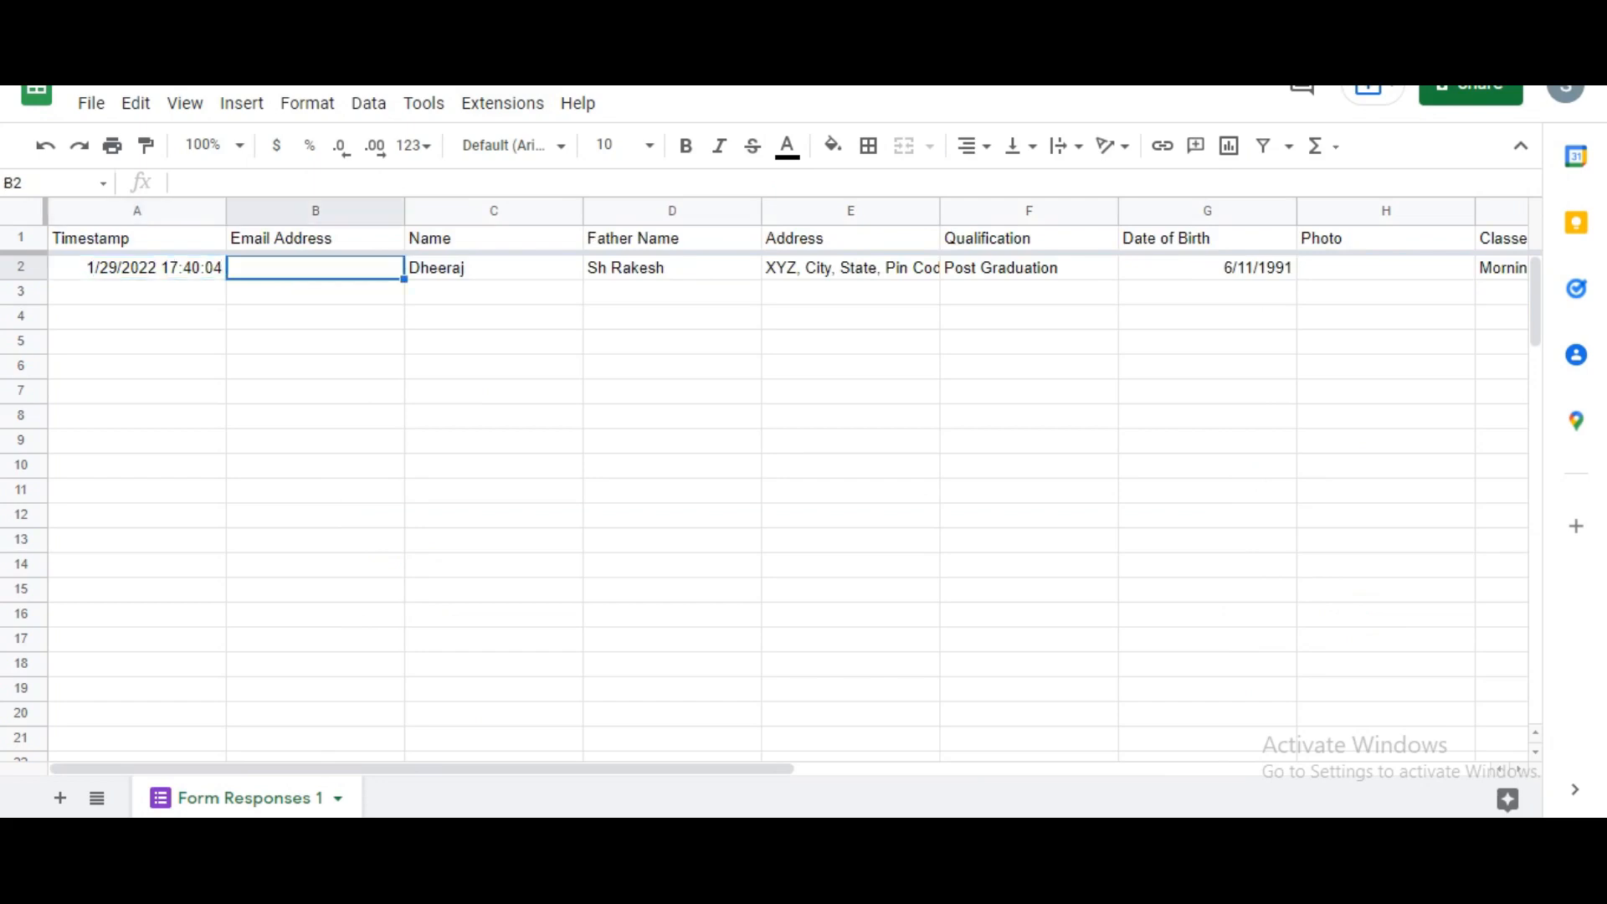
key("Left")
key("Home")
Step: Look over the Timestamp column's rows below the first response down to row 19 and back up to row 2
key("Down")
key("Down")
key("Down")
key("Down")
key("Down")
key("Down")
key("Down")
key("Down")
key("Down")
key("Down")
key("Down")
key("Down")
key("Down")
key("Down")
key("Down")
key("Down")
key("Down")
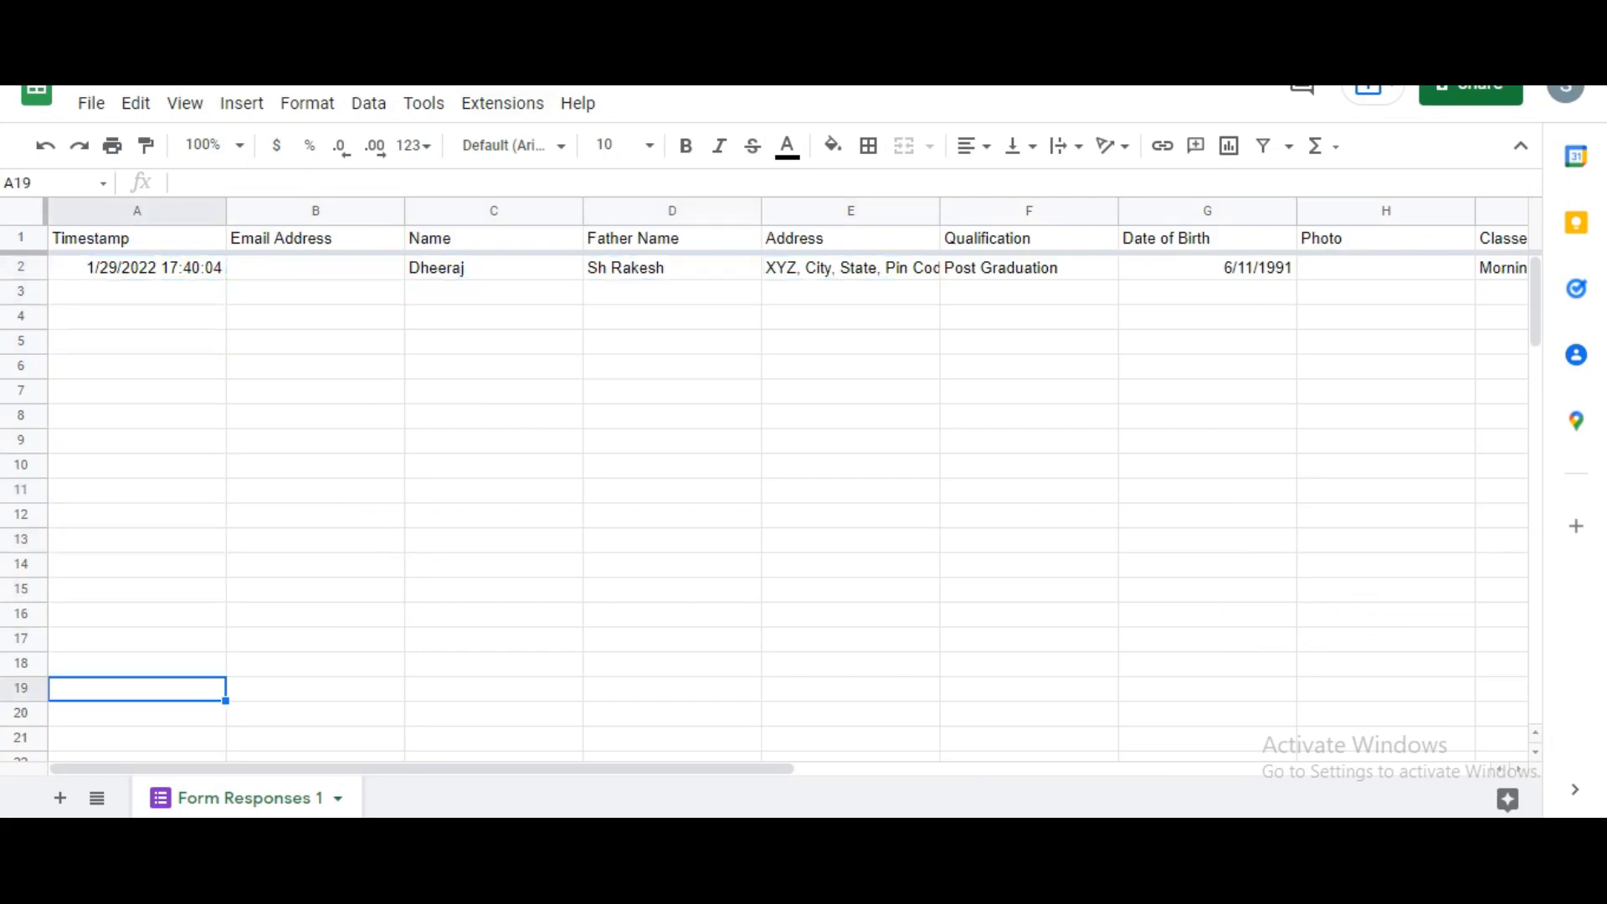
key("Up")
key("Up")
key("Up")
key("Up")
key("Up")
key("Up")
key("Up")
key("Up")
key("Up")
key("Up")
key("Up")
key("Up")
key("Up")
key("Up")
key("Up")
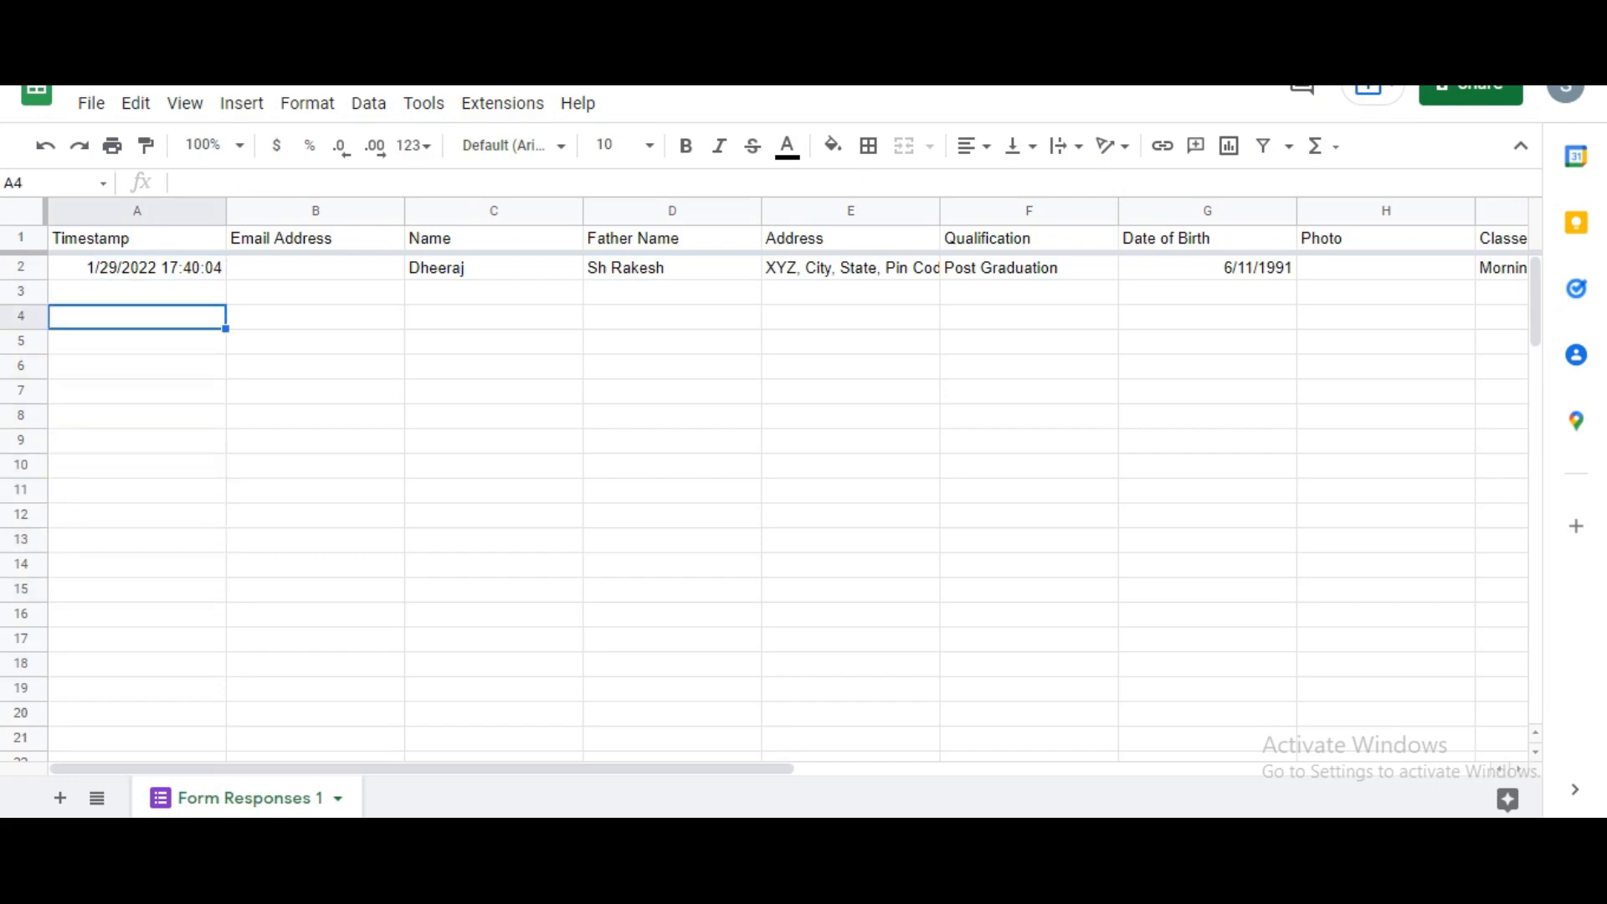
key("Up")
key("Up")
key("Up")
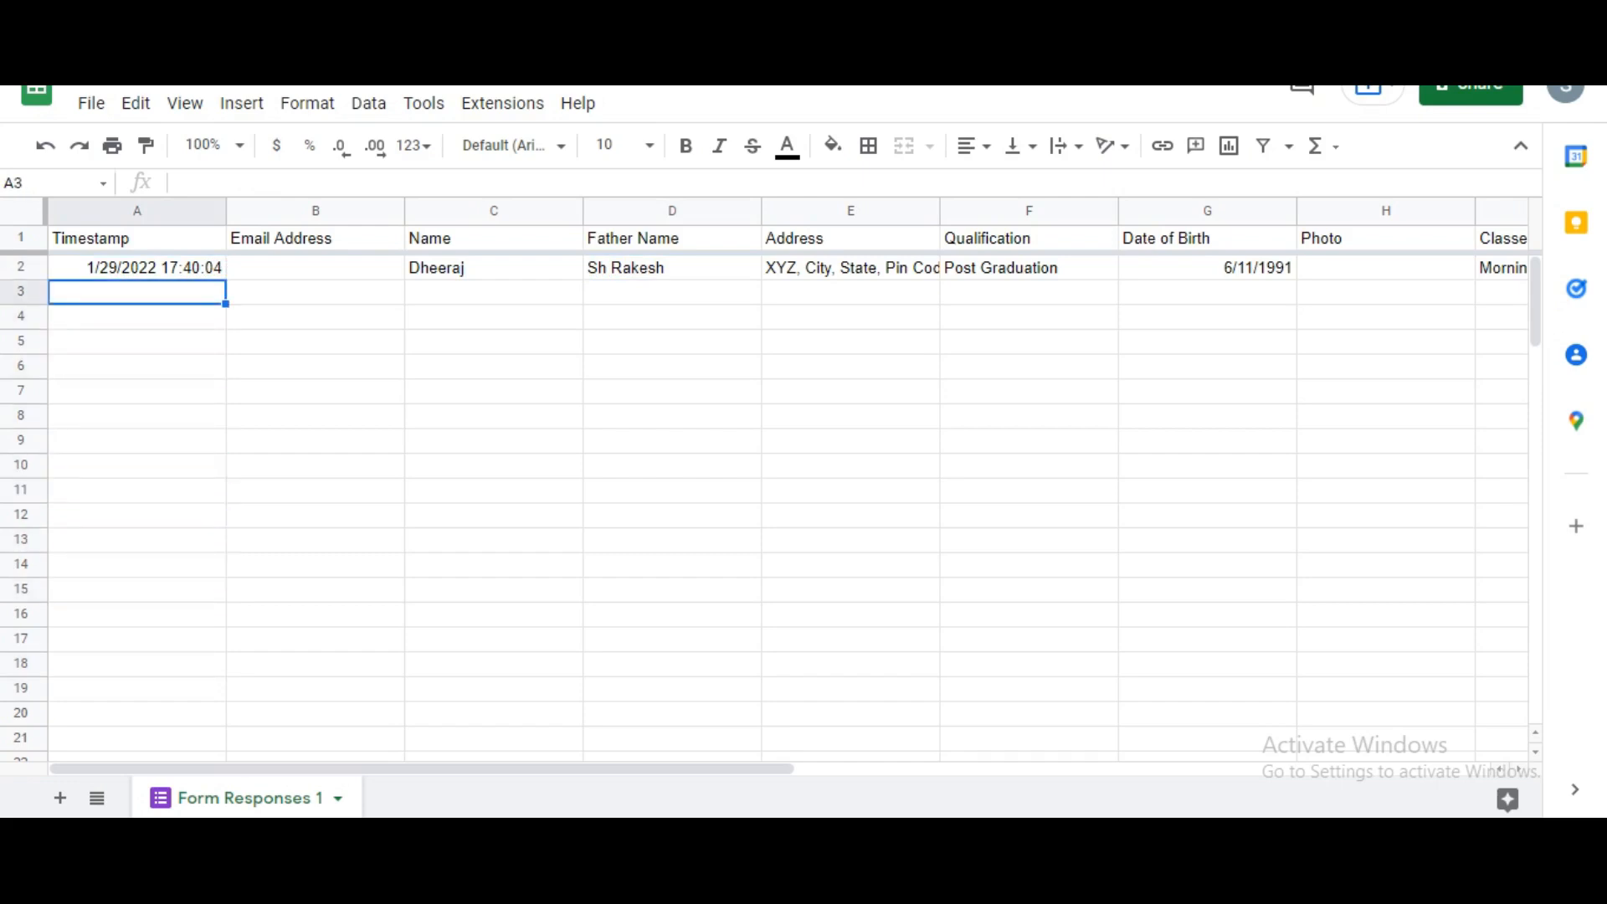
key("Down")
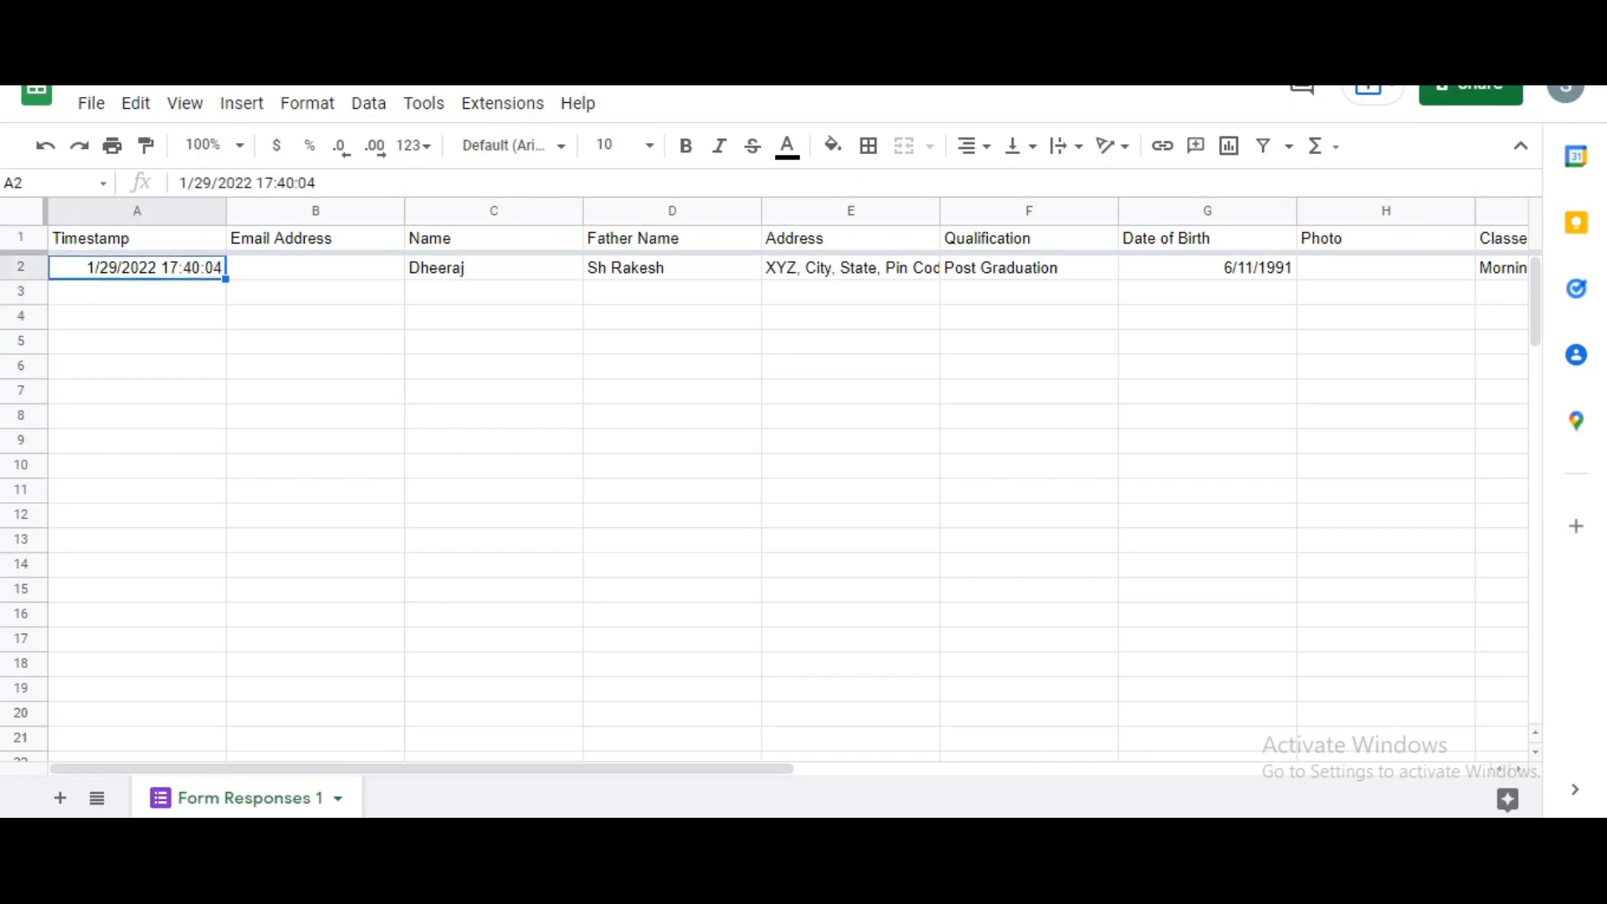
key("Down")
key("Down")
key("Down")
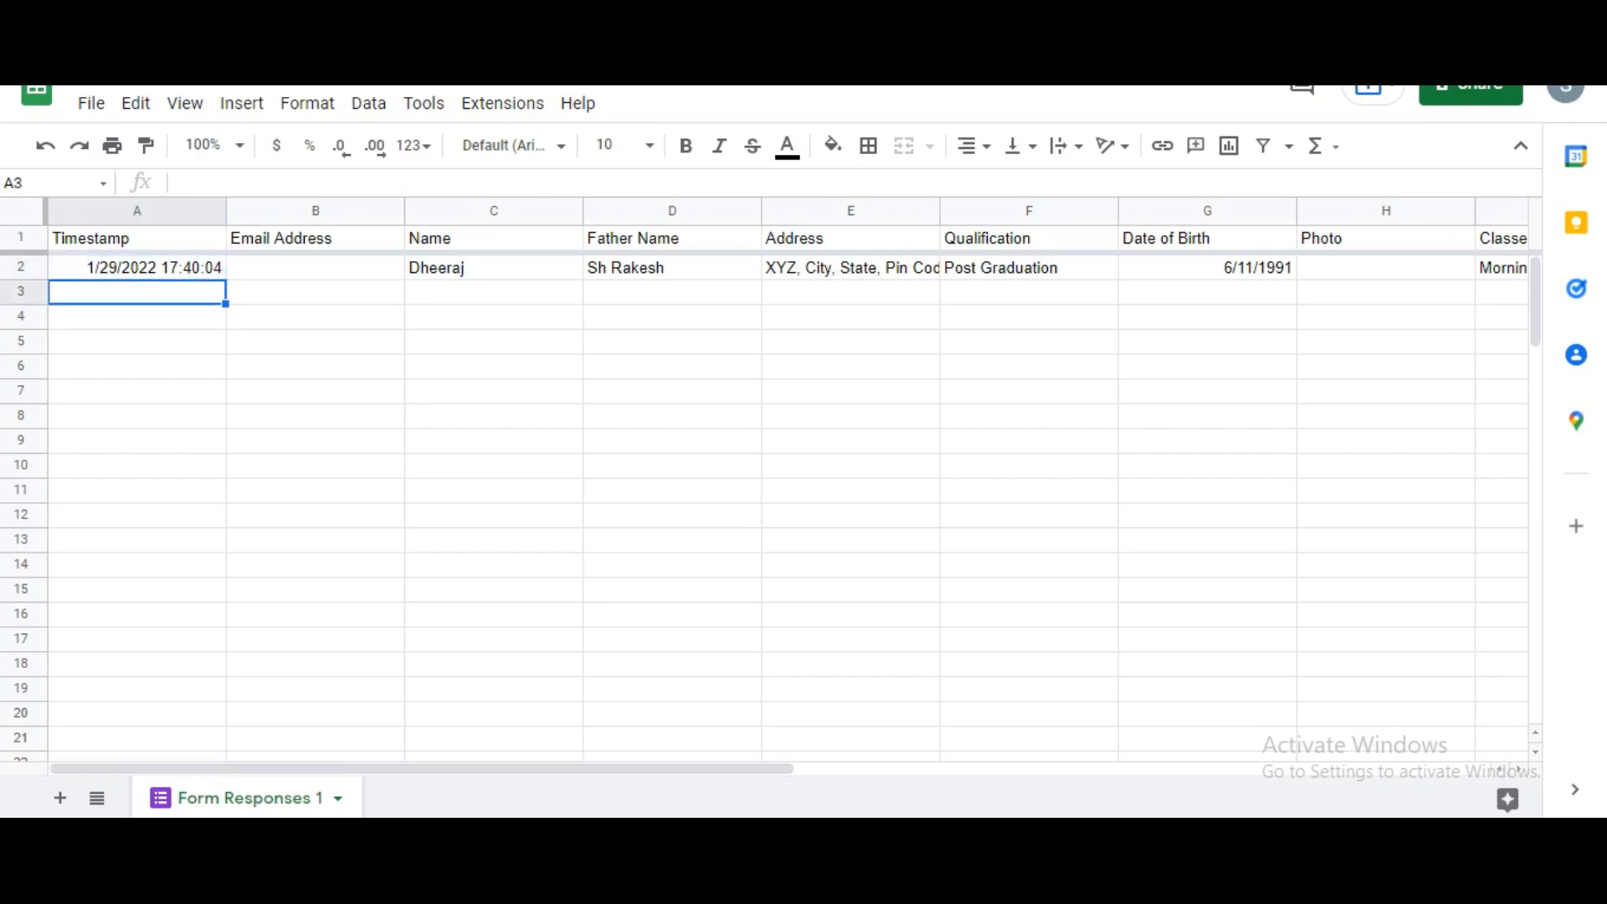
key("Up")
key("Up")
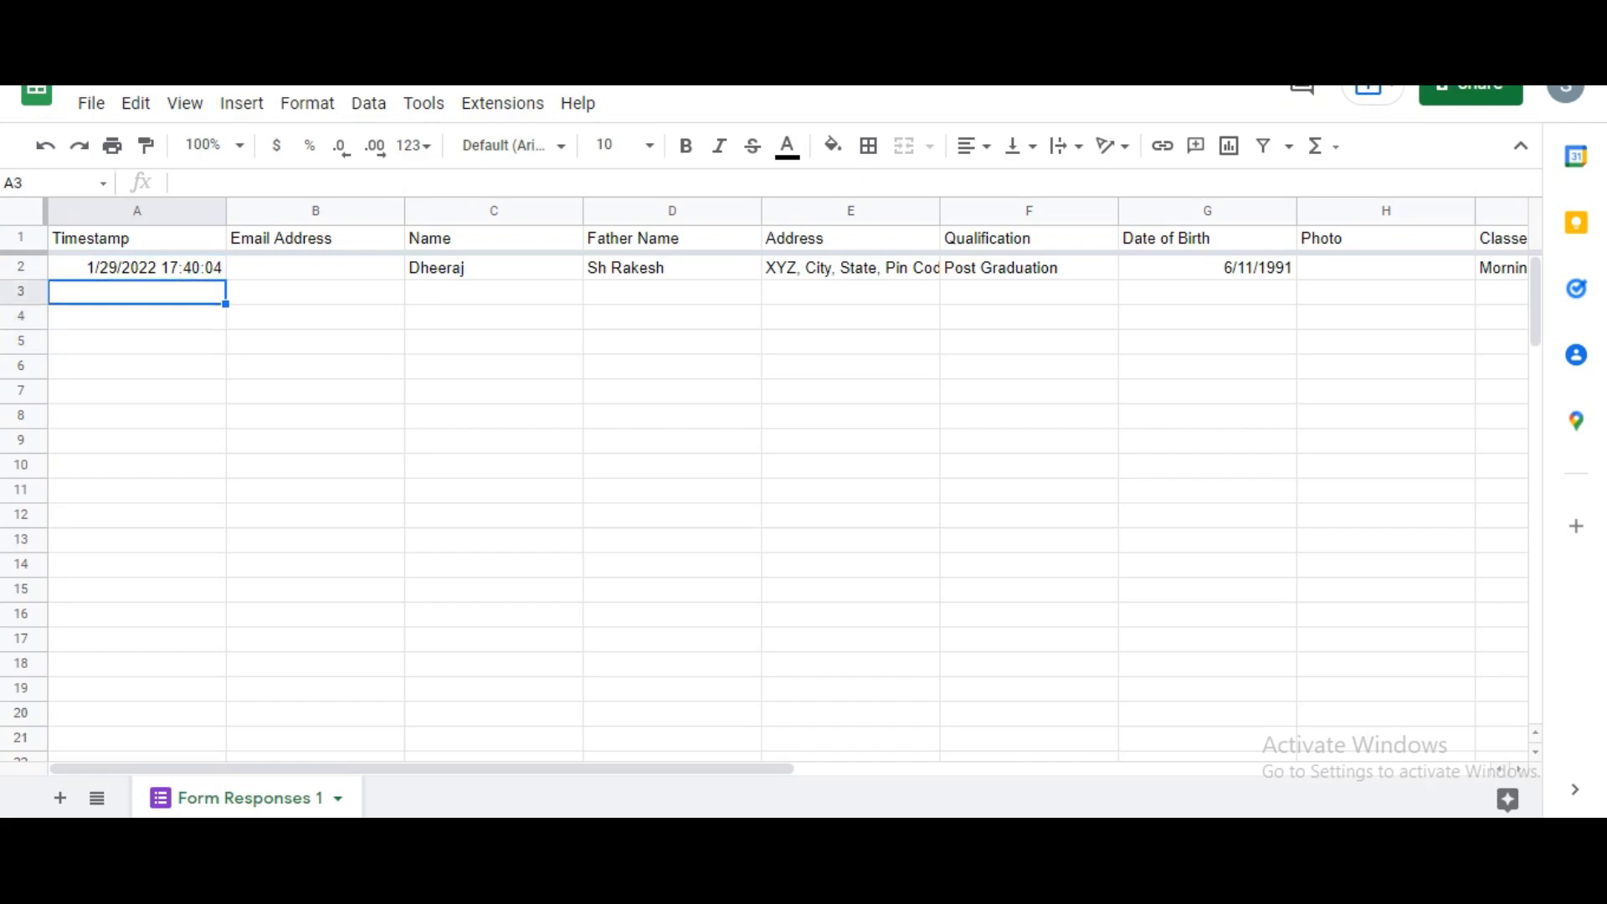